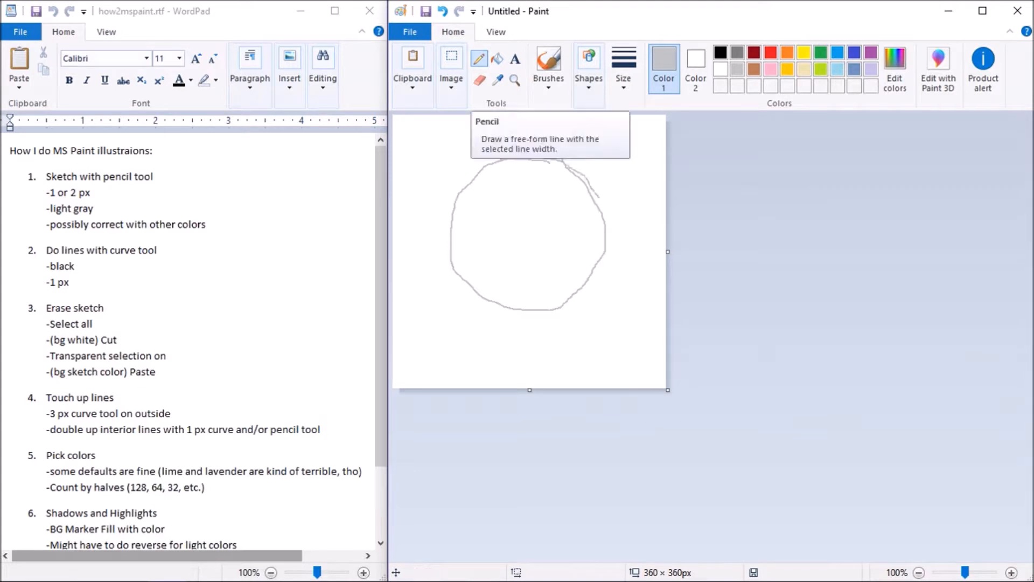
# Rework the right side of the head circle with rough light gray pencil strokes at 200% zoom
pyautogui.click(624, 69)
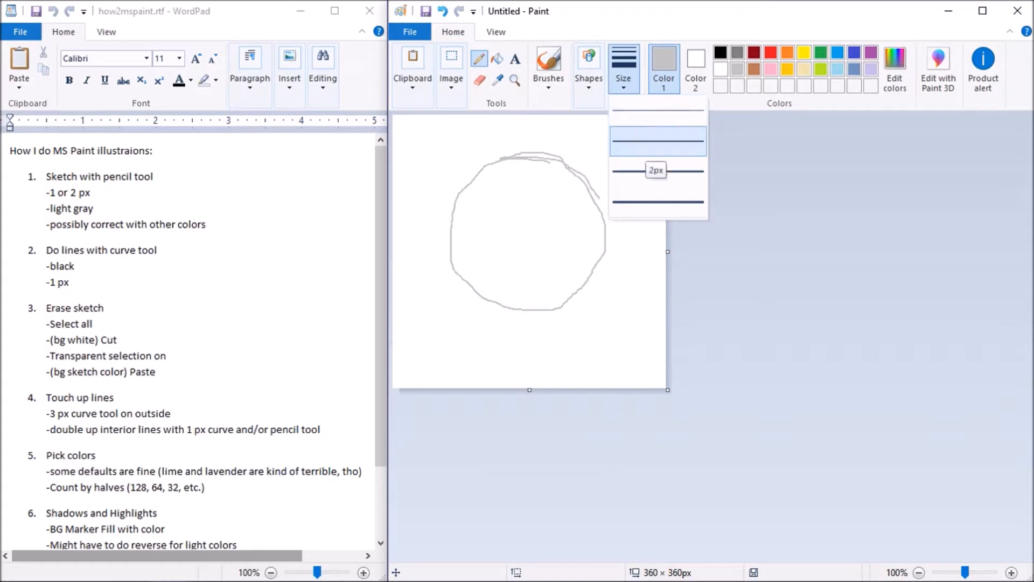
pyautogui.press('Escape')
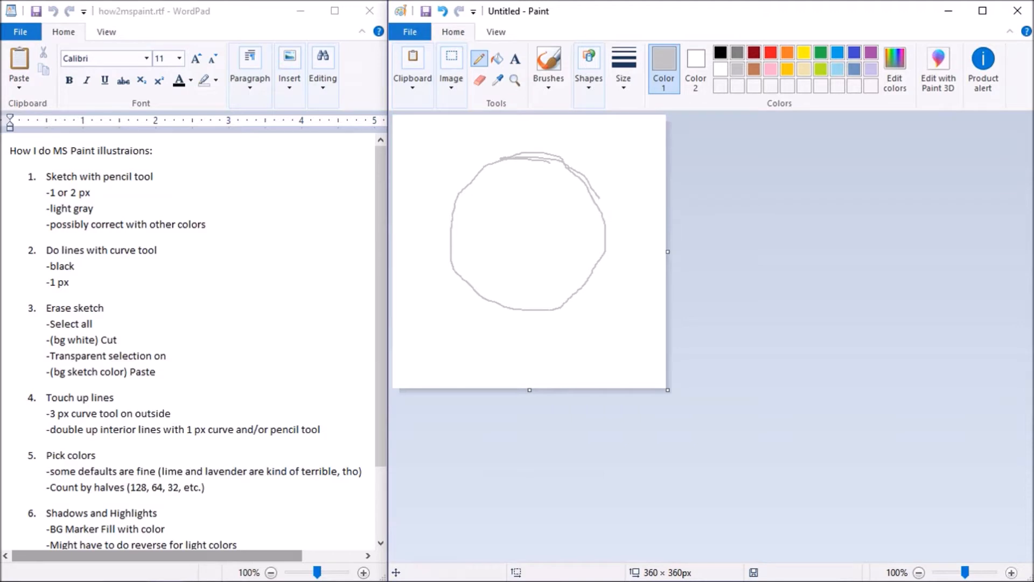
pyautogui.click(1012, 572)
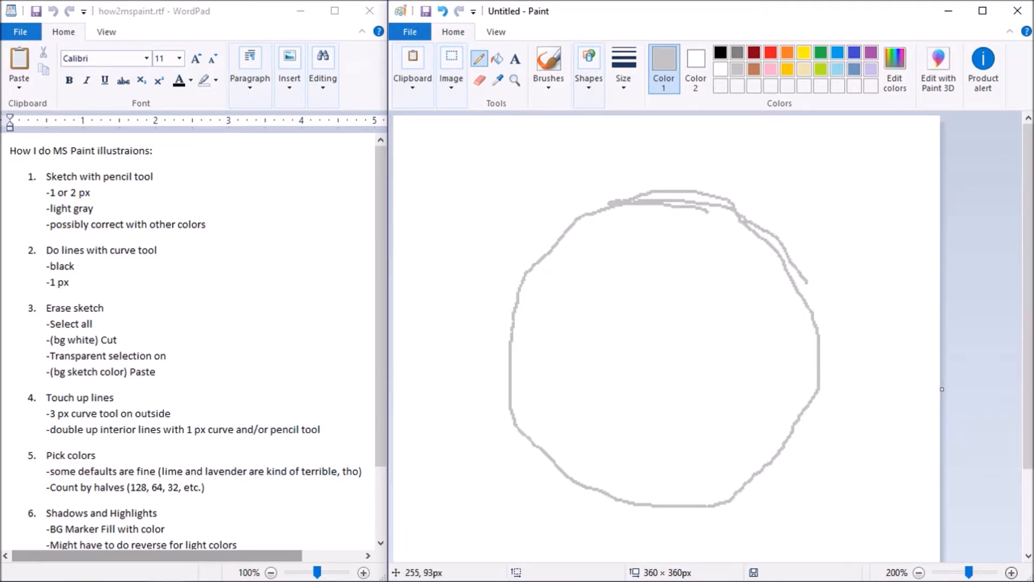
pyautogui.moveTo(684, 203)
pyautogui.mouseDown()
pyautogui.moveTo(772, 251)
pyautogui.moveTo(812, 298)
pyautogui.moveTo(812, 438)
pyautogui.moveTo(783, 475)
pyautogui.moveTo(806, 431)
pyautogui.moveTo(728, 502)
pyautogui.mouseUp()
pyautogui.moveTo(1028, 296); pyautogui.dragTo(1027, 362)
pyautogui.moveTo(627, 239); pyautogui.dragTo(618, 258)
pyautogui.moveTo(805, 233); pyautogui.dragTo(771, 259)
pyautogui.hotkey('ctrl', 'z')
pyautogui.hotkey('ctrl', 'z')
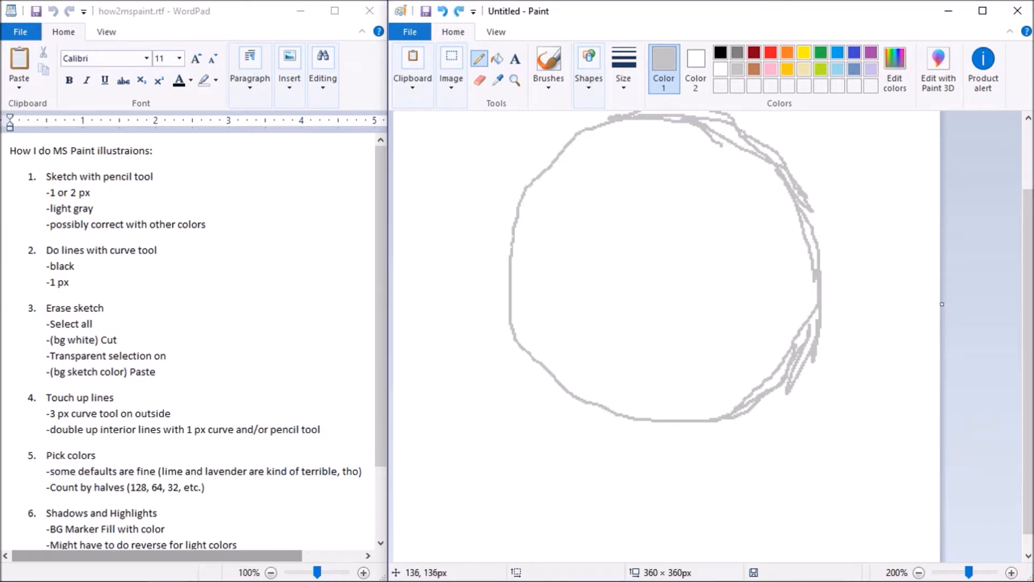
# Sketch two slanted angry eyes and a zigzag mouth inside the head with the light gray pencil
pyautogui.moveTo(603, 238); pyautogui.dragTo(641, 249)
pyautogui.moveTo(807, 233); pyautogui.dragTo(814, 311)
pyautogui.moveTo(653, 383); pyautogui.dragTo(775, 363)
# Sketch pointed horns on top of the head and small triangular spikes along its lower edge in light gray
pyautogui.moveTo(502, 254); pyautogui.dragTo(621, 115)
pyautogui.moveTo(531, 170); pyautogui.dragTo(579, 410)
pyautogui.moveTo(602, 411); pyautogui.dragTo(654, 420)
pyautogui.moveTo(750, 417); pyautogui.dragTo(793, 389)
pyautogui.moveTo(1028, 360); pyautogui.dragTo(1028, 311)
pyautogui.moveTo(614, 477); pyautogui.dragTo(674, 489)
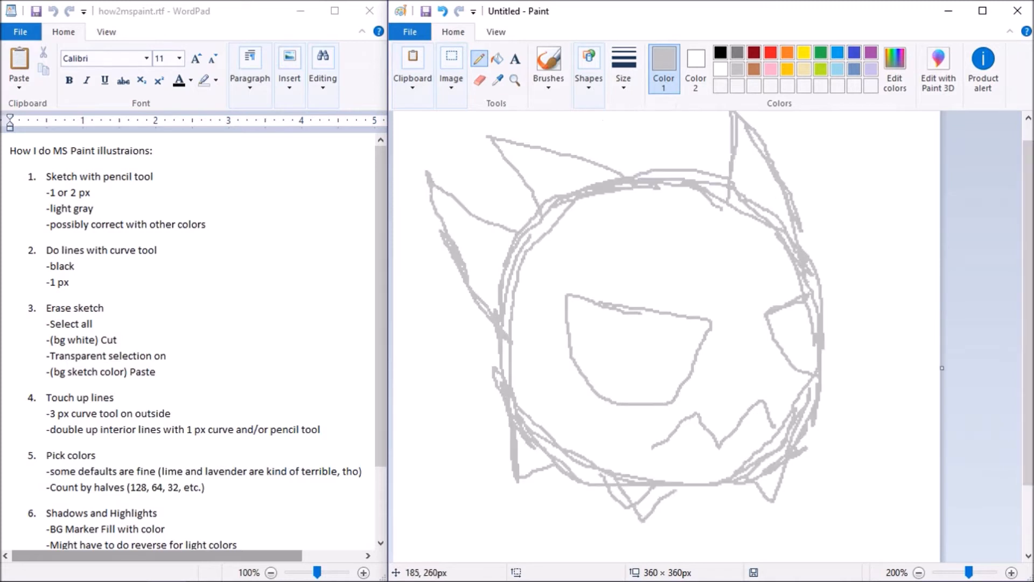
# Refine the gray sketch around the bottom spikes and the head's lower right edge
pyautogui.moveTo(1028, 311)
pyautogui.mouseDown()
pyautogui.moveTo(1027, 294)
pyautogui.moveTo(1028, 370)
pyautogui.moveTo(1028, 301)
pyautogui.moveTo(1028, 358)
pyautogui.mouseUp()
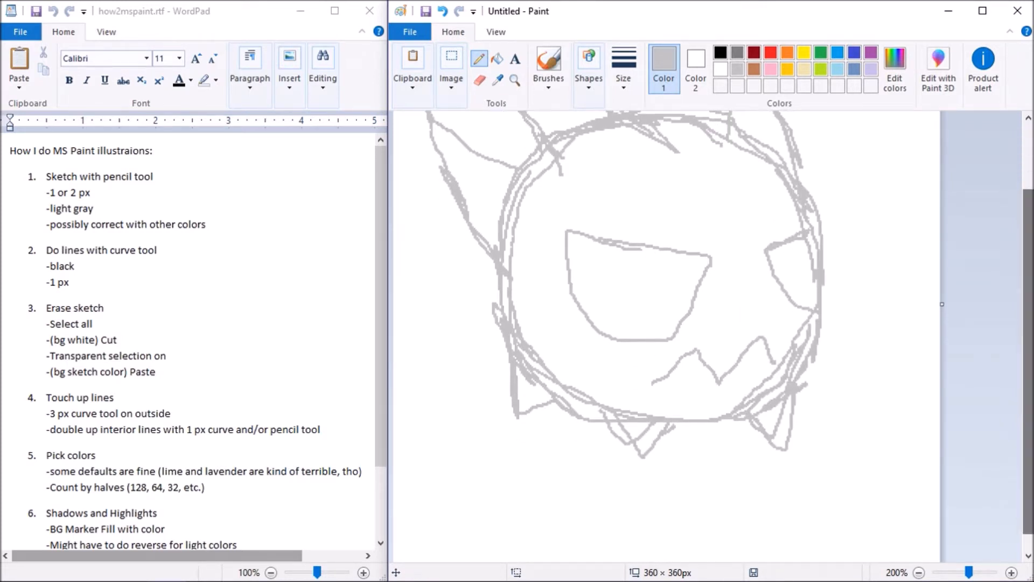
pyautogui.moveTo(595, 404); pyautogui.dragTo(668, 423)
pyautogui.moveTo(821, 310); pyautogui.dragTo(797, 380)
pyautogui.moveTo(1028, 458); pyautogui.dragTo(1028, 426)
pyautogui.click(919, 572)
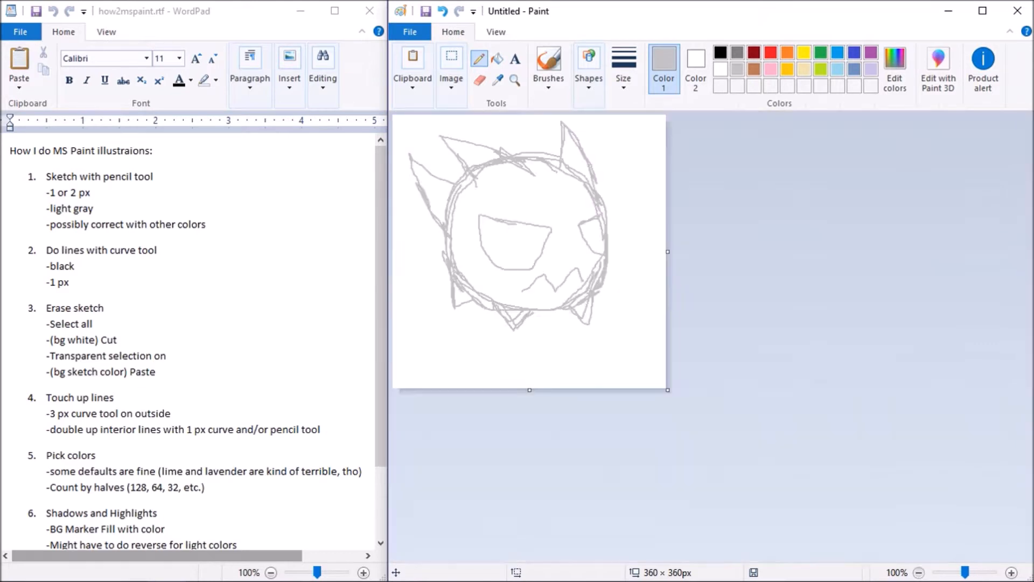
pyautogui.click(451, 70)
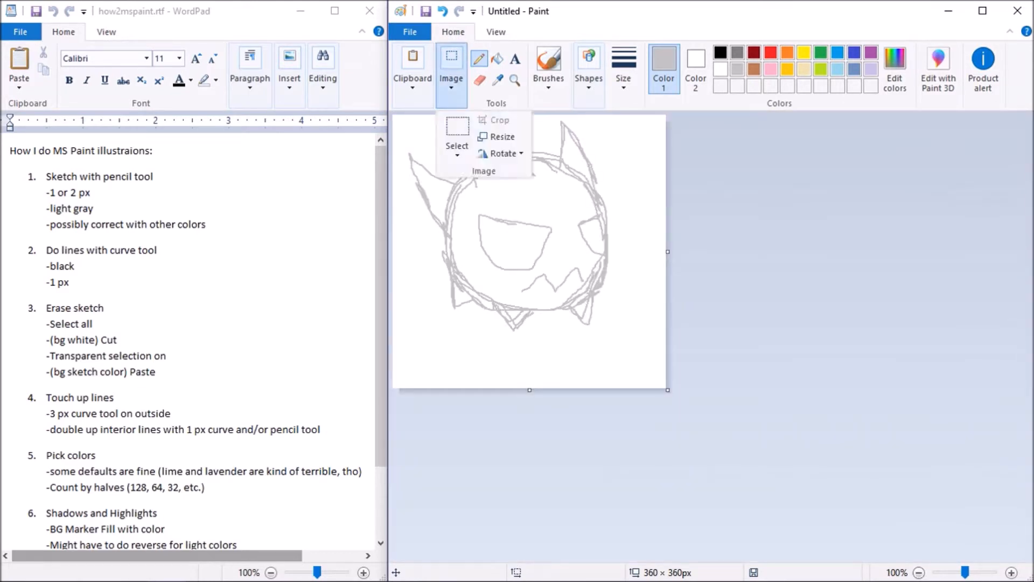
pyautogui.click(455, 156)
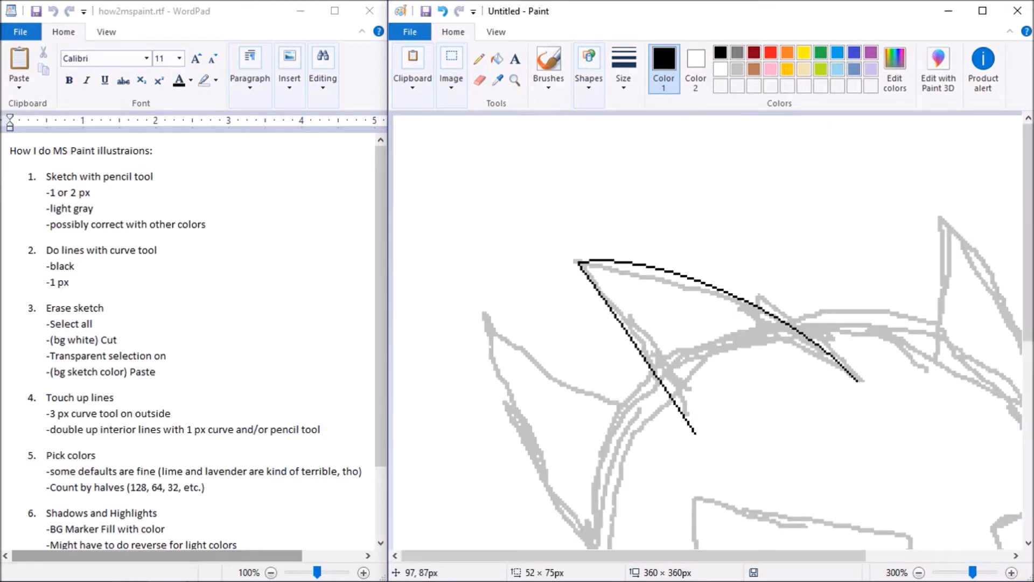
# Bend the black curve along the lower edge of the upper-left horn to follow the sketch
pyautogui.moveTo(613, 313)
pyautogui.mouseDown()
pyautogui.moveTo(610, 286)
pyautogui.moveTo(613, 297)
pyautogui.mouseUp()
pyautogui.moveTo(675, 343); pyautogui.dragTo(648, 335)
pyautogui.click(897, 223)
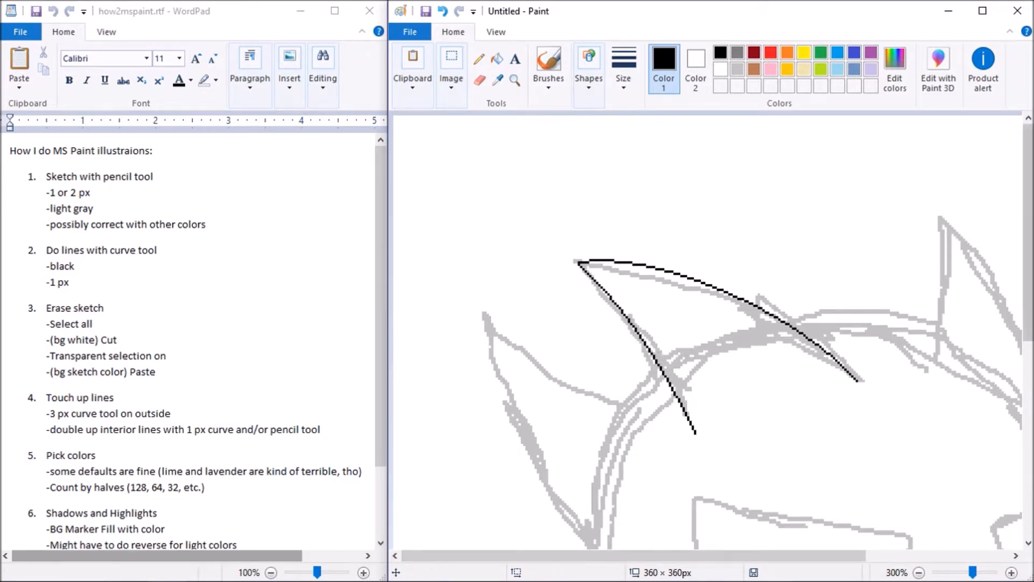
# Trace the head's left side and its upper right arc over the sketch with black curves
pyautogui.moveTo(1028, 230)
pyautogui.mouseDown()
pyautogui.moveTo(1028, 364)
pyautogui.moveTo(1028, 316)
pyautogui.mouseUp()
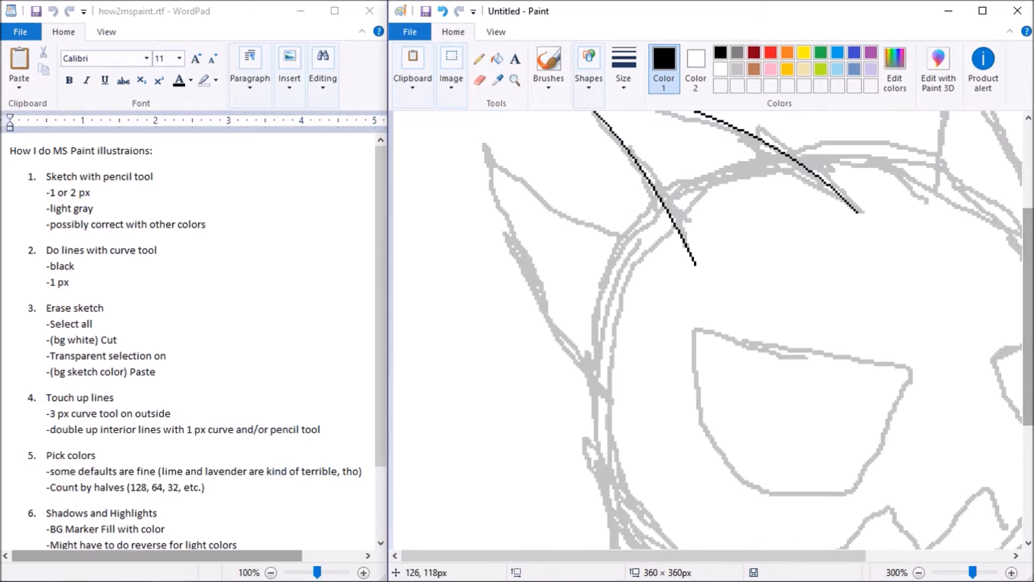
pyautogui.moveTo(661, 201); pyautogui.dragTo(601, 453)
pyautogui.moveTo(616, 240); pyautogui.dragTo(616, 253)
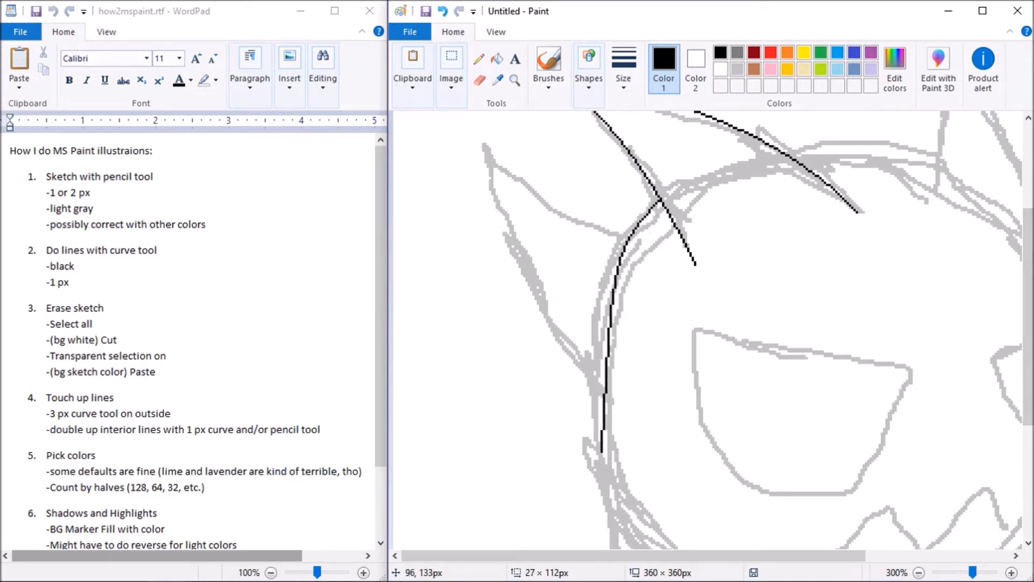
pyautogui.moveTo(589, 357)
pyautogui.mouseDown()
pyautogui.moveTo(583, 372)
pyautogui.moveTo(577, 314)
pyautogui.moveTo(578, 328)
pyautogui.mouseUp()
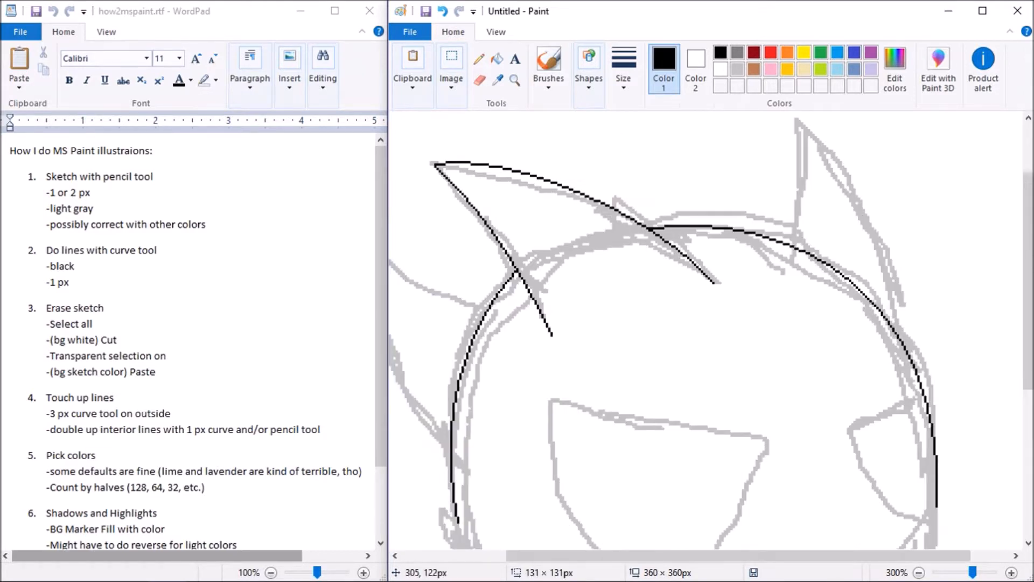
pyautogui.moveTo(946, 296); pyautogui.dragTo(957, 293)
pyautogui.click(886, 133)
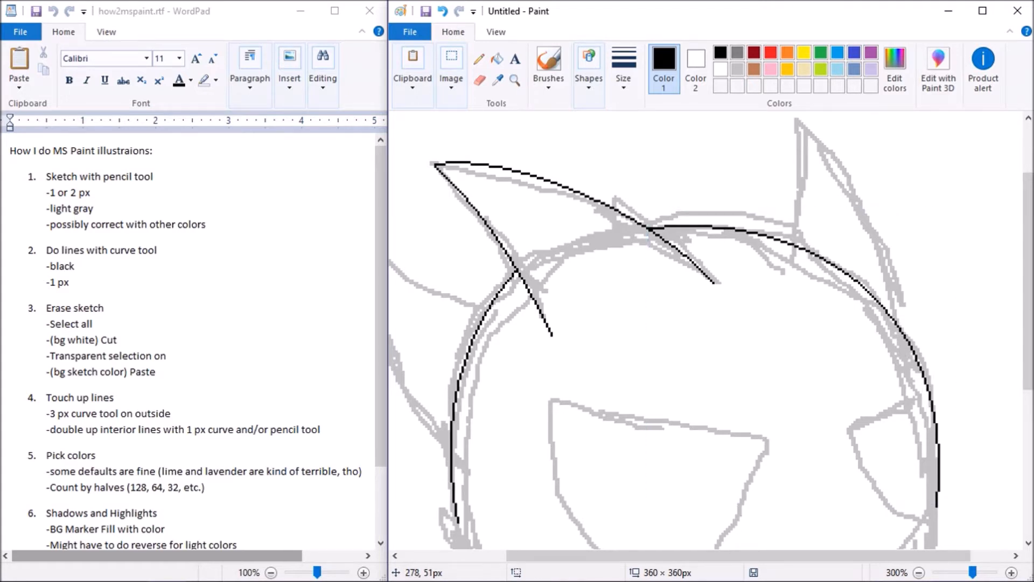
# Trace the right horn with black curves, closing it against the head outline
pyautogui.moveTo(1028, 280); pyautogui.dragTo(1028, 234)
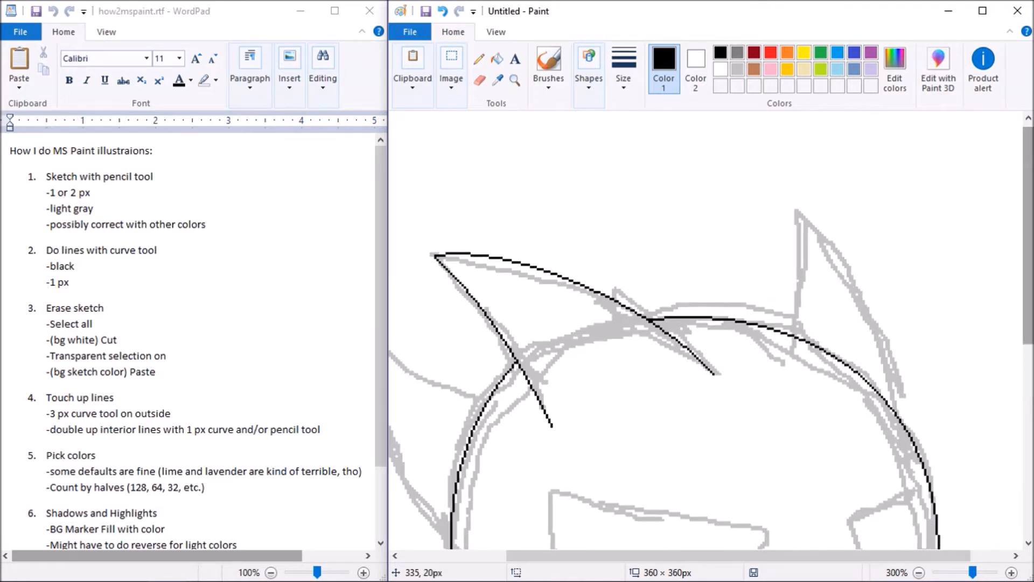
pyautogui.moveTo(784, 207)
pyautogui.mouseDown()
pyautogui.moveTo(785, 334)
pyautogui.moveTo(791, 274)
pyautogui.mouseUp()
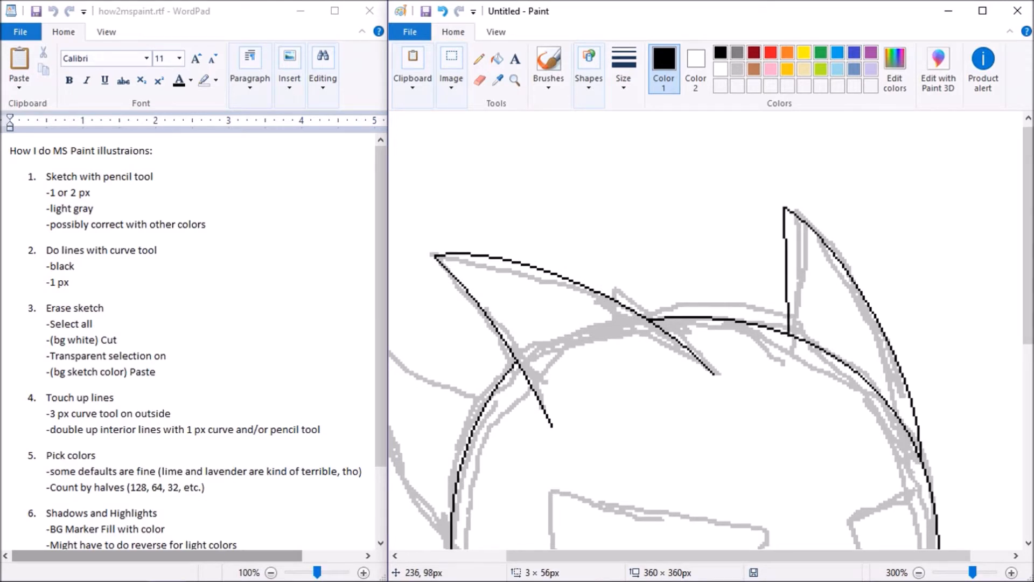
pyautogui.click(794, 310)
pyautogui.click(938, 255)
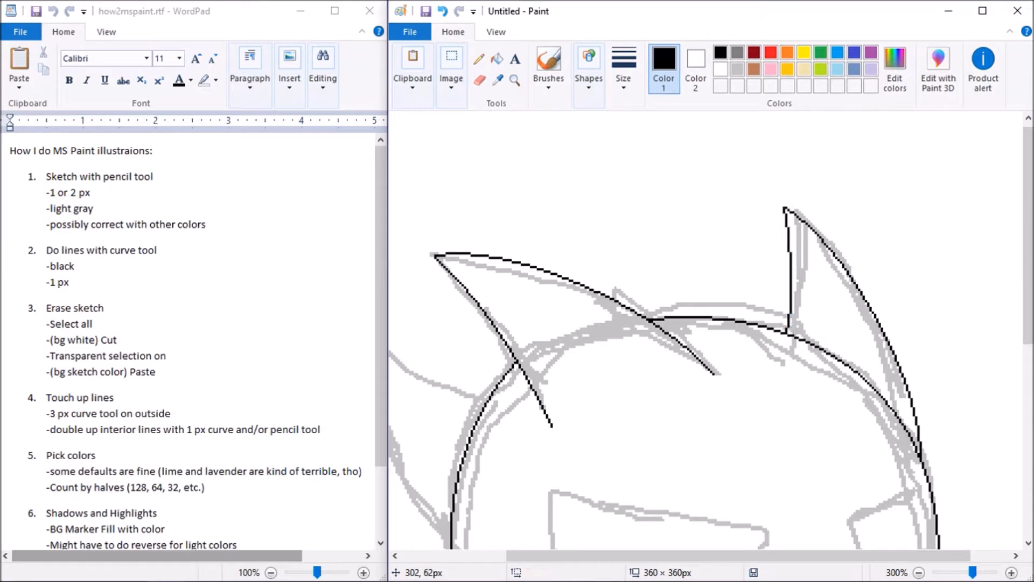
# Close the lower half of the head outline with black curves through the lower right and lower left
pyautogui.click(848, 442)
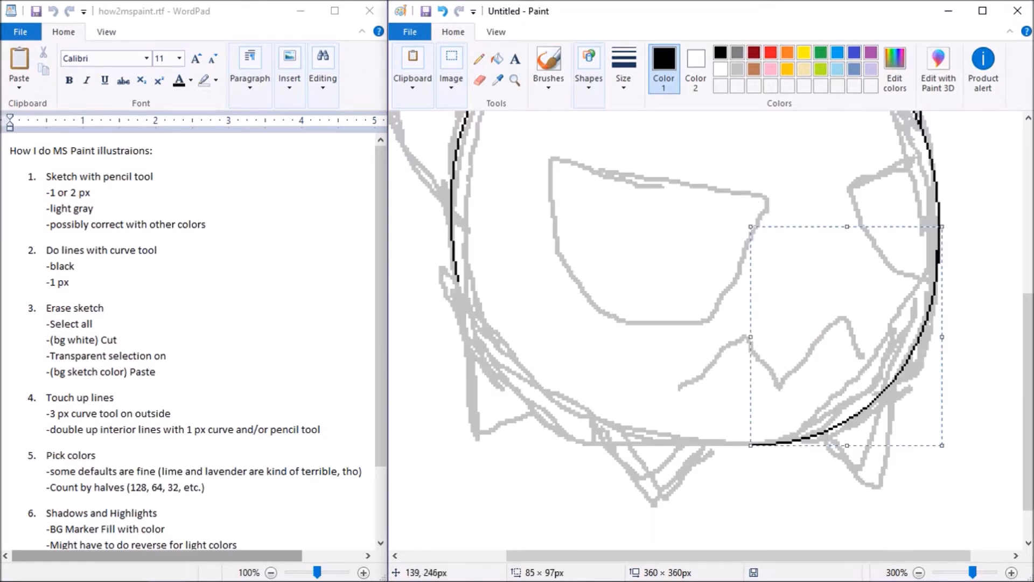
pyautogui.click(502, 322)
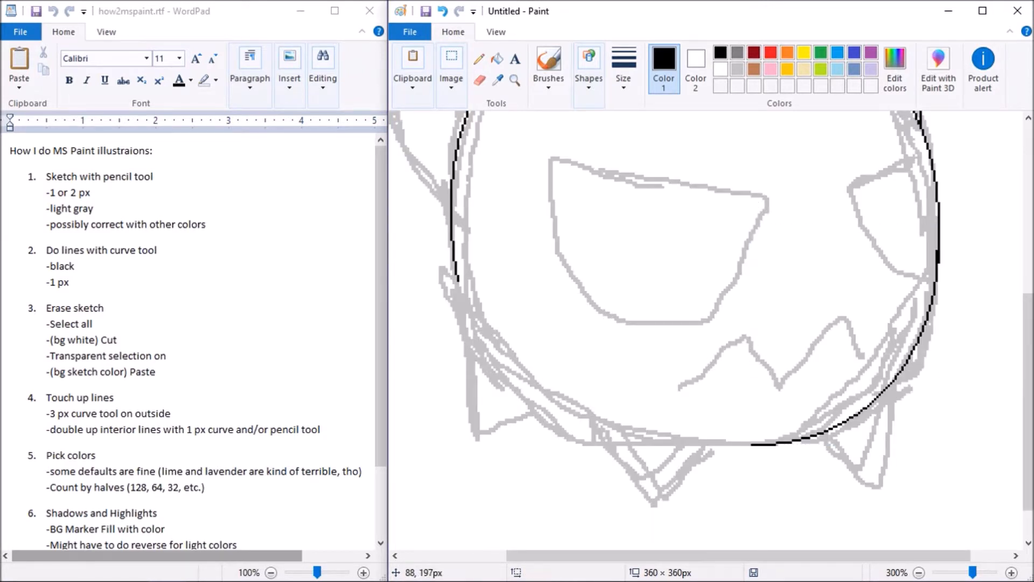
pyautogui.moveTo(452, 235); pyautogui.dragTo(754, 443)
pyautogui.click(462, 350)
pyautogui.click(534, 434)
# Trace the large left eye and the partial right eye over the sketch with black curves
pyautogui.scroll(2, 569, 307)
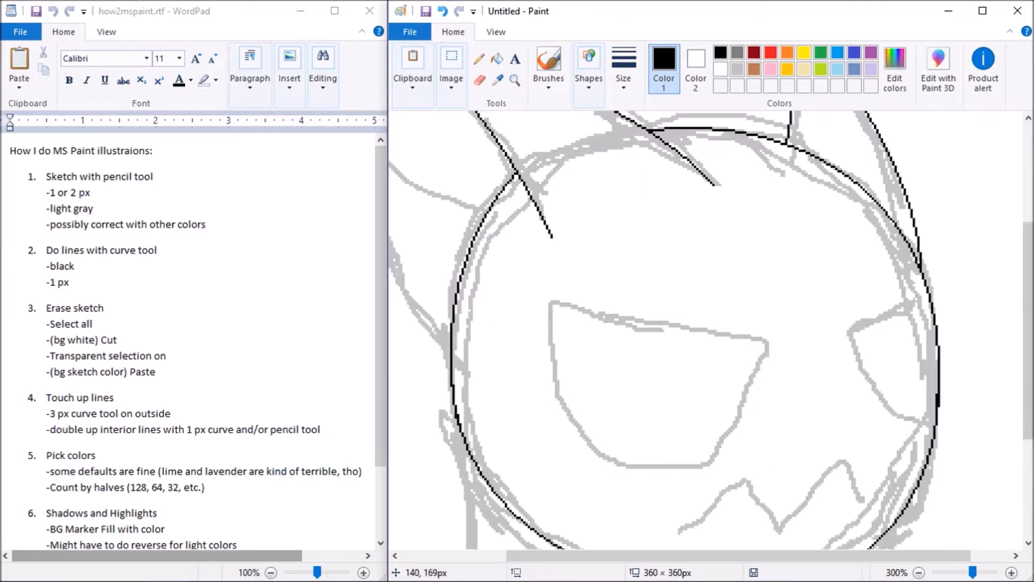
pyautogui.moveTo(546, 301); pyautogui.dragTo(772, 349)
pyautogui.moveTo(665, 325); pyautogui.dragTo(618, 308)
pyautogui.moveTo(758, 340); pyautogui.dragTo(752, 338)
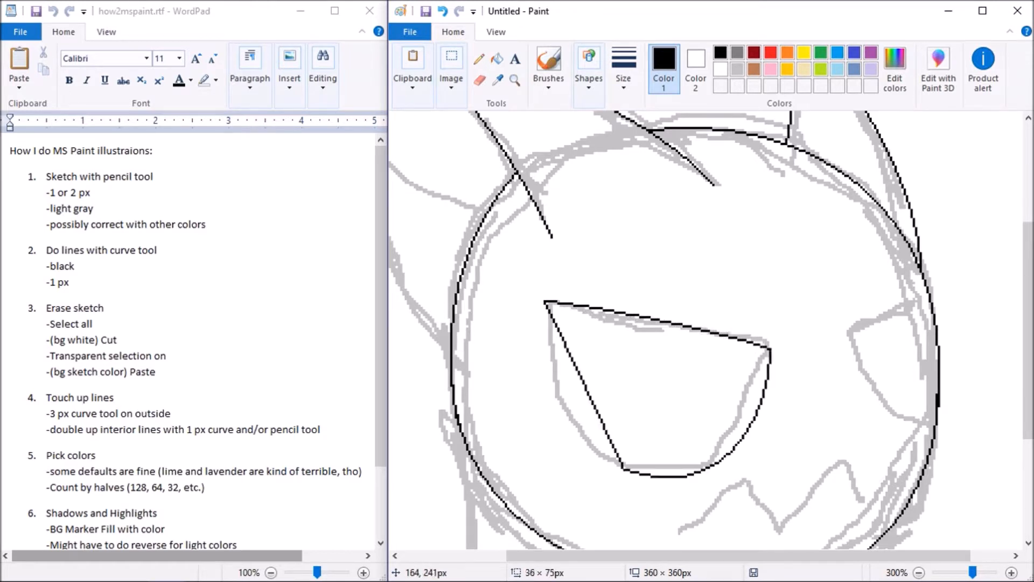
pyautogui.moveTo(540, 329); pyautogui.dragTo(527, 369)
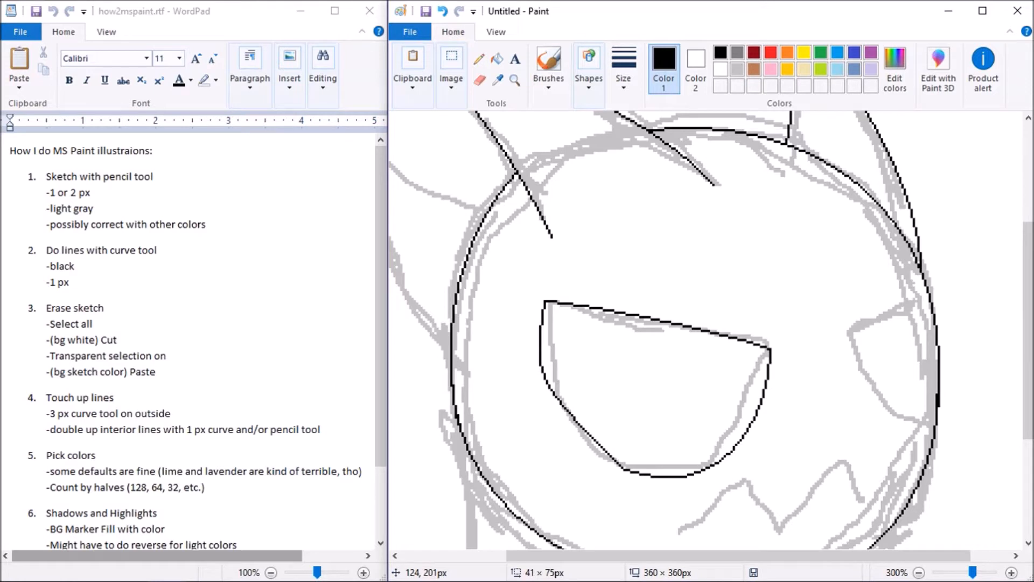
pyautogui.moveTo(565, 451); pyautogui.dragTo(560, 454)
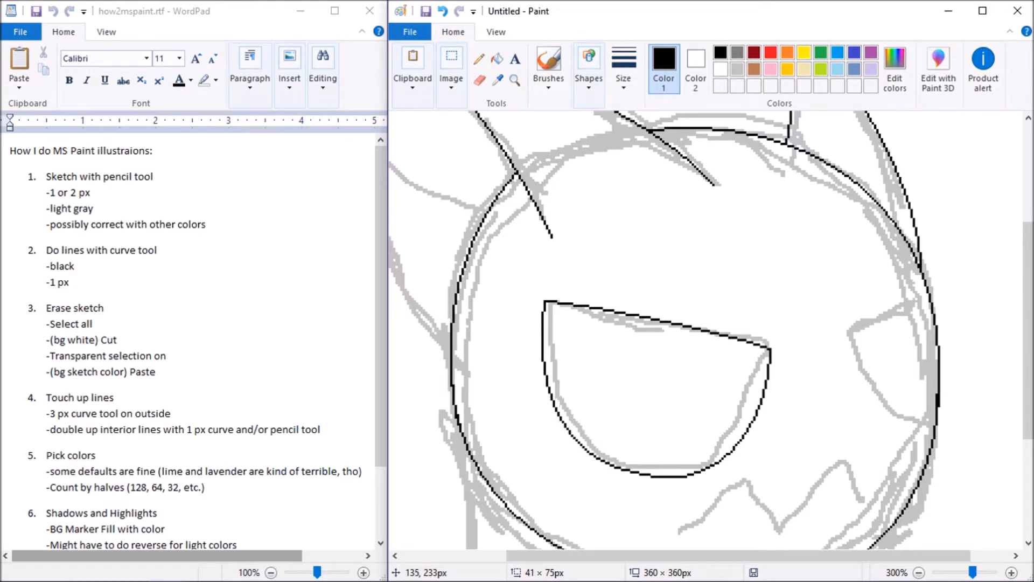
pyautogui.moveTo(855, 343)
pyautogui.mouseDown()
pyautogui.moveTo(931, 300)
pyautogui.moveTo(901, 314)
pyautogui.mouseUp()
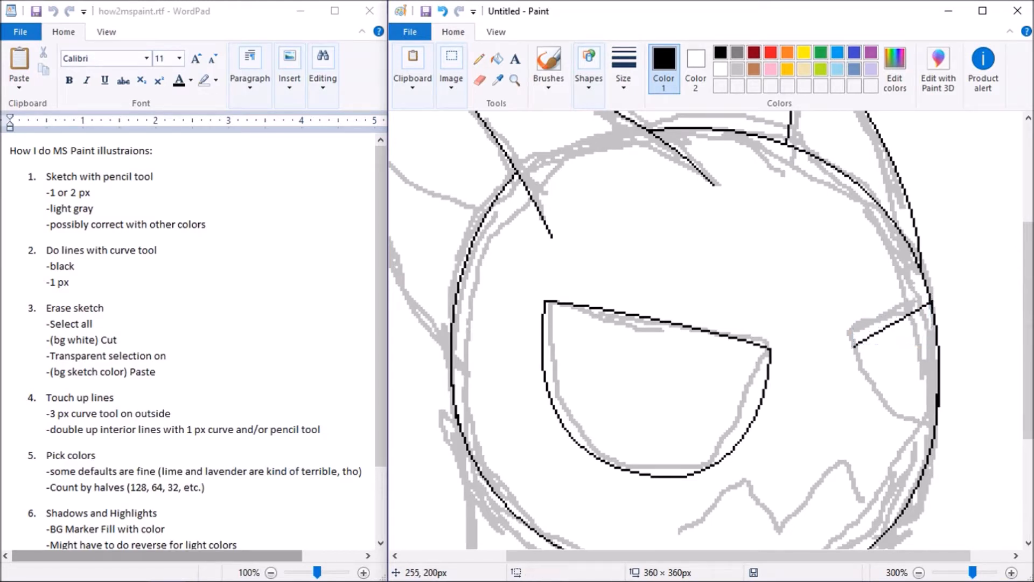
pyautogui.moveTo(855, 345)
pyautogui.mouseDown()
pyautogui.moveTo(918, 485)
pyautogui.moveTo(929, 458)
pyautogui.moveTo(840, 426)
pyautogui.moveTo(834, 388)
pyautogui.moveTo(898, 450)
pyautogui.mouseUp()
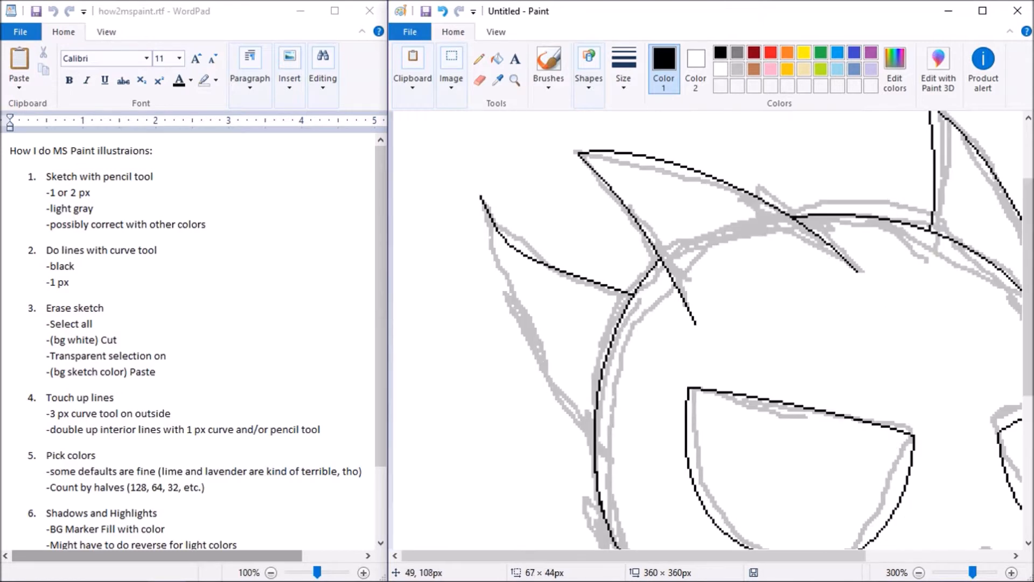
# Trace the upper and lower edges of the outermost left horn with black curves
pyautogui.moveTo(553, 270); pyautogui.dragTo(563, 281)
pyautogui.click(499, 135)
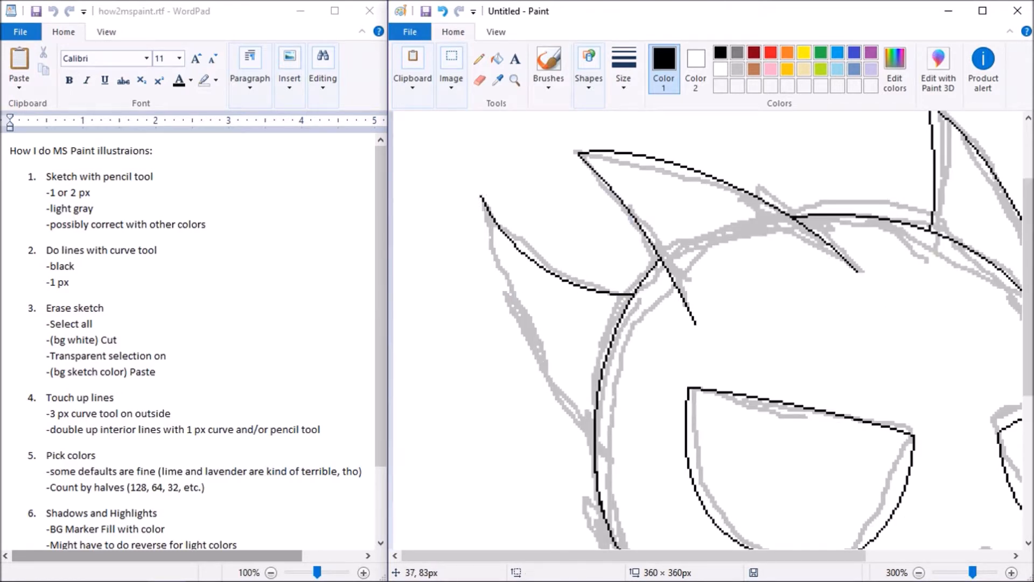
pyautogui.moveTo(481, 197)
pyautogui.mouseDown()
pyautogui.moveTo(458, 334)
pyautogui.moveTo(638, 464)
pyautogui.moveTo(596, 462)
pyautogui.mouseUp()
pyautogui.moveTo(489, 264); pyautogui.dragTo(475, 313)
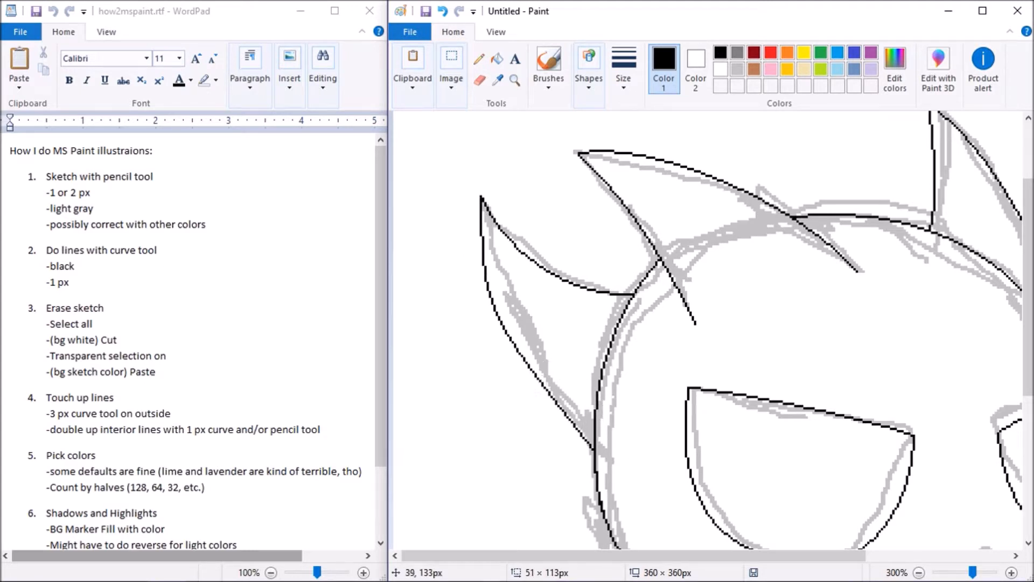
pyautogui.moveTo(545, 395)
pyautogui.mouseDown()
pyautogui.moveTo(557, 384)
pyautogui.moveTo(539, 414)
pyautogui.moveTo(521, 398)
pyautogui.moveTo(527, 388)
pyautogui.mouseUp()
pyautogui.click(773, 277)
# Trace the three triangular spikes along the bottom of the head with black curves
pyautogui.moveTo(591, 371)
pyautogui.mouseDown()
pyautogui.moveTo(645, 455)
pyautogui.moveTo(620, 450)
pyautogui.moveTo(644, 483)
pyautogui.mouseUp()
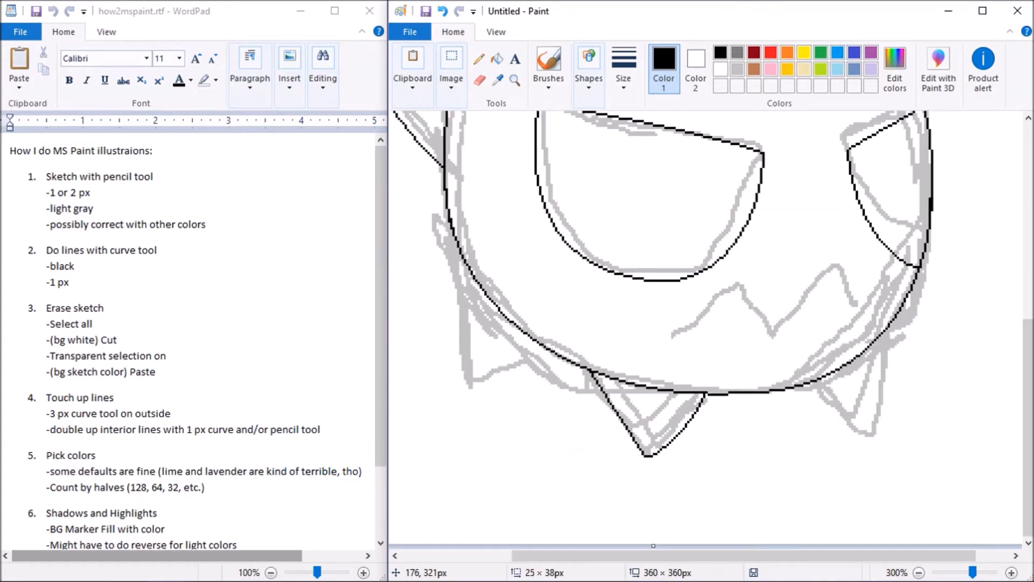
pyautogui.click(446, 271)
pyautogui.moveTo(457, 251); pyautogui.dragTo(467, 401)
pyautogui.click(454, 356)
pyautogui.moveTo(466, 397); pyautogui.dragTo(532, 340)
pyautogui.moveTo(896, 318); pyautogui.dragTo(871, 435)
pyautogui.moveTo(869, 435); pyautogui.dragTo(812, 383)
# Draw red curves just outside both edges of the bottom middle spike, meeting below its tip
pyautogui.click(479, 80)
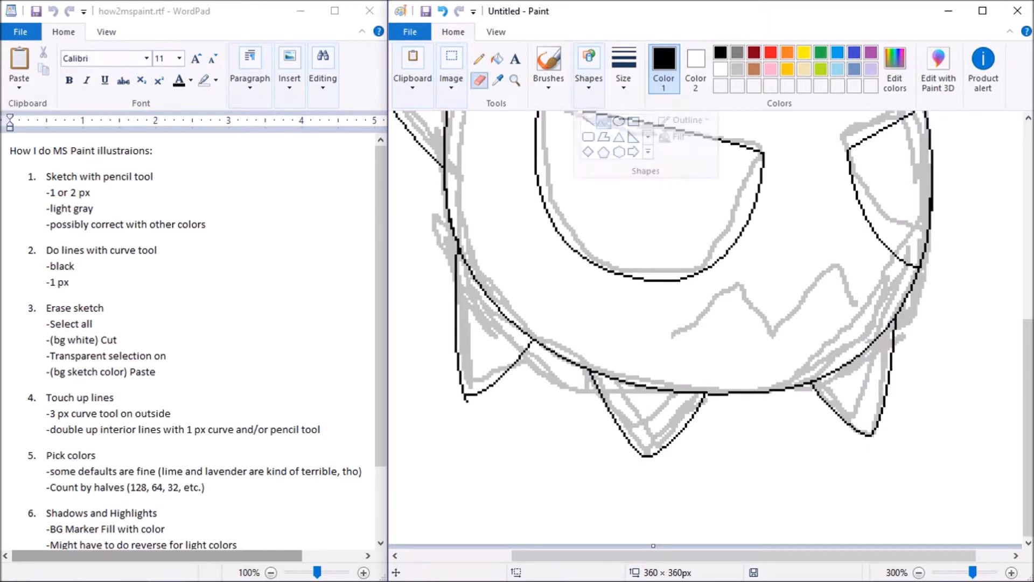
pyautogui.click(770, 52)
pyautogui.moveTo(590, 372); pyautogui.dragTo(645, 462)
pyautogui.click(442, 12)
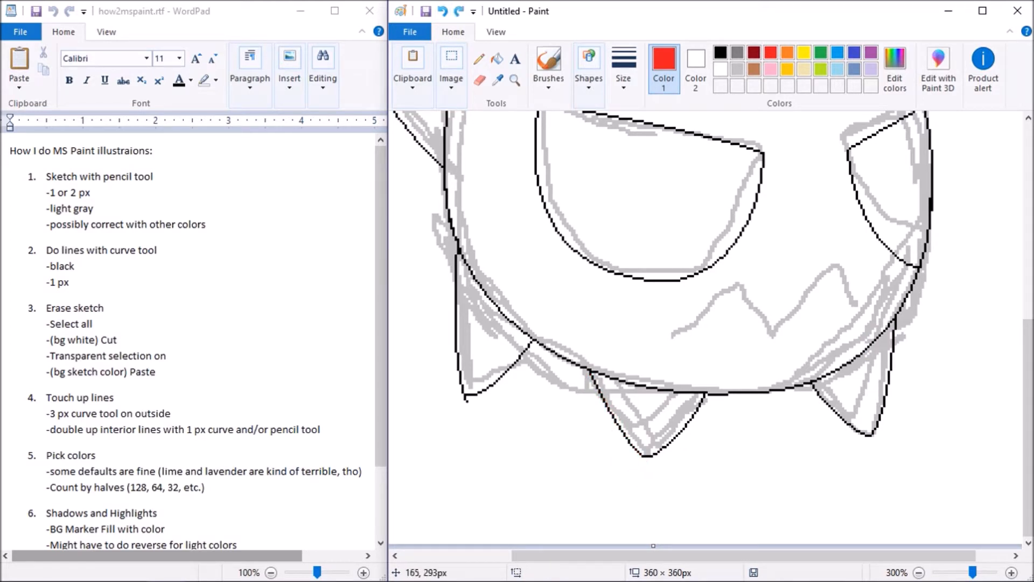
pyautogui.moveTo(588, 372); pyautogui.dragTo(647, 470)
pyautogui.moveTo(616, 427); pyautogui.dragTo(619, 451)
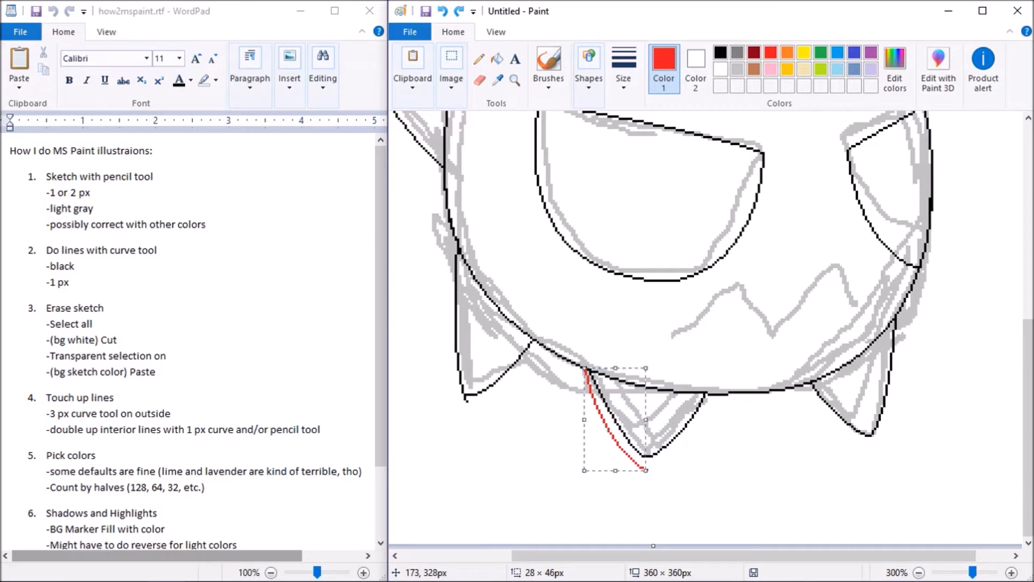
pyautogui.click(697, 431)
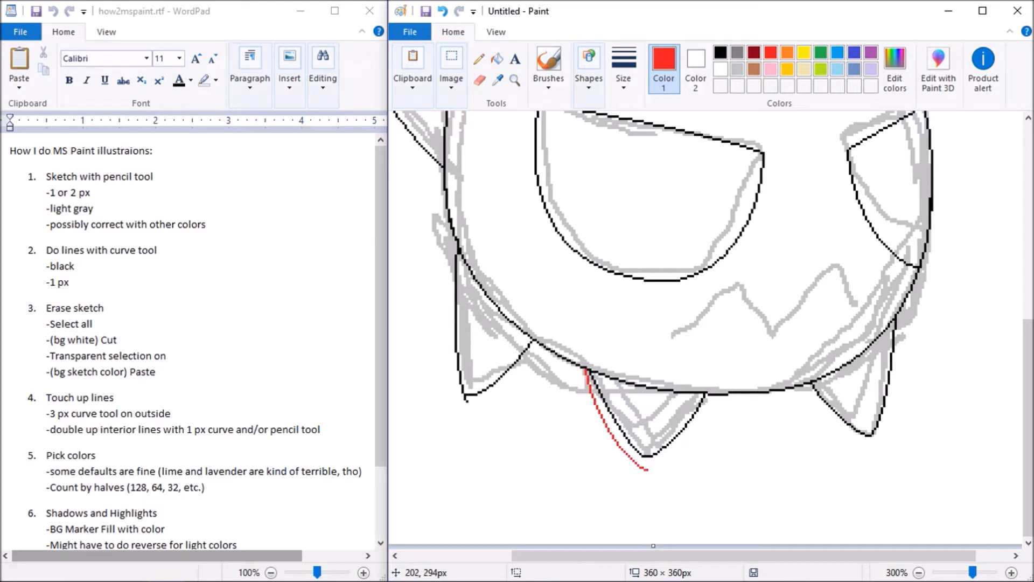
pyautogui.moveTo(705, 394)
pyautogui.mouseDown()
pyautogui.moveTo(646, 478)
pyautogui.moveTo(645, 466)
pyautogui.moveTo(683, 442)
pyautogui.mouseUp()
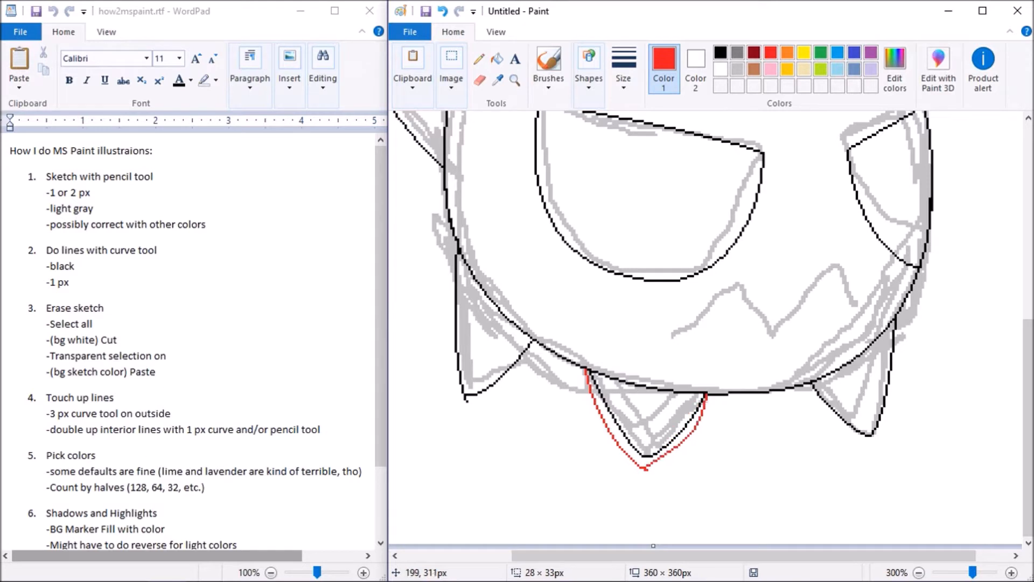
pyautogui.moveTo(663, 480); pyautogui.dragTo(646, 480)
pyautogui.click(794, 362)
# Paint over the bottom middle spike's inner black outline with the white Pencil, leaving the red outline
pyautogui.click(479, 59)
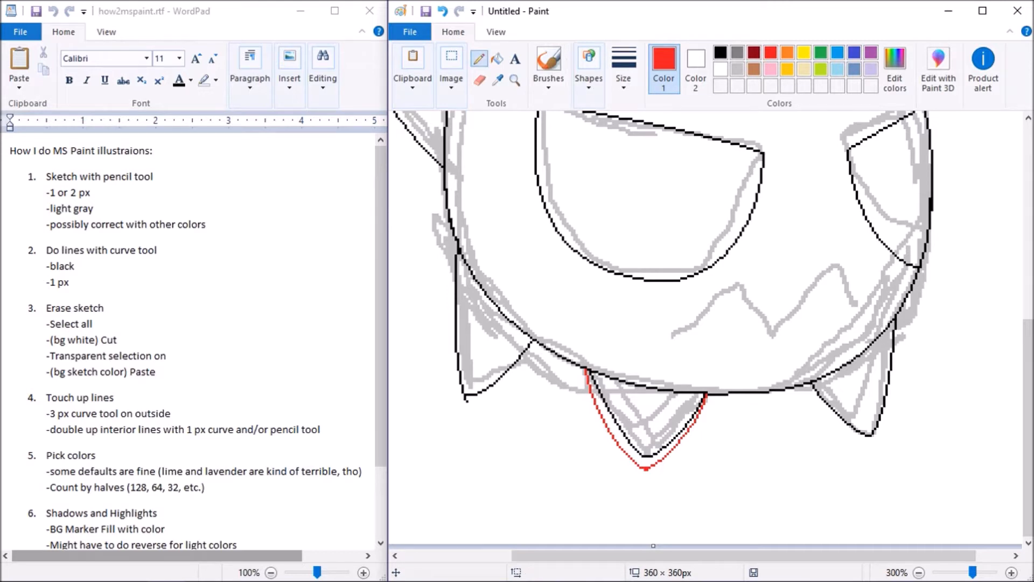
pyautogui.click(721, 69)
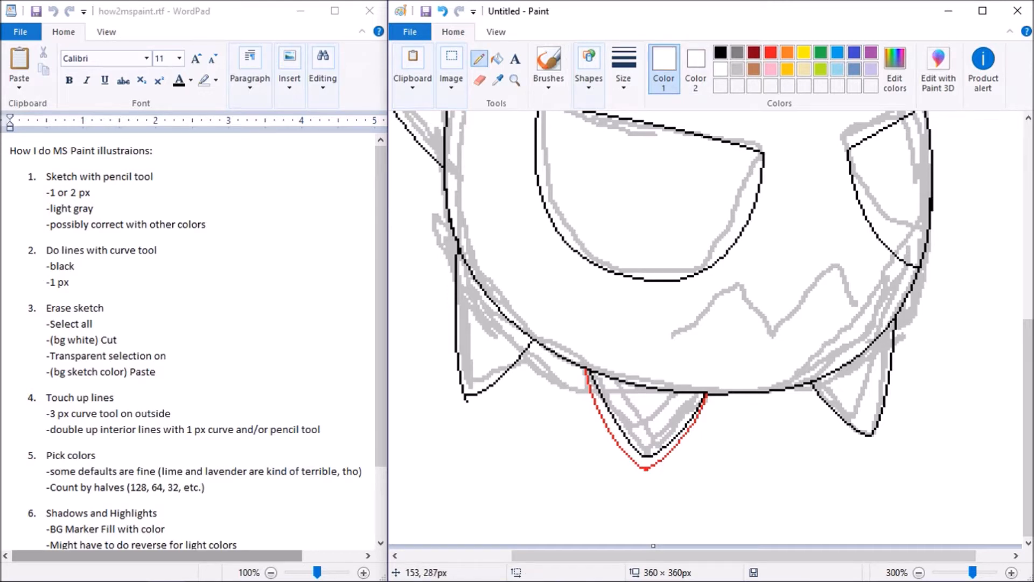
pyautogui.moveTo(590, 376)
pyautogui.mouseDown()
pyautogui.moveTo(636, 448)
pyautogui.moveTo(648, 456)
pyautogui.moveTo(673, 440)
pyautogui.moveTo(659, 450)
pyautogui.mouseUp()
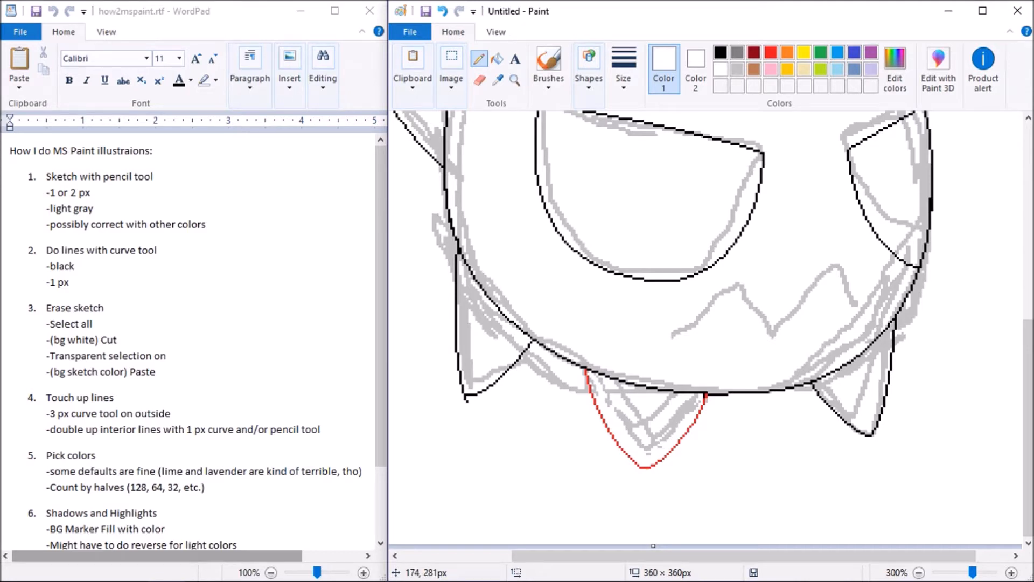
# Erase the head's black outline where it crosses the bases of the bottom middle and bottom left spikes
pyautogui.click(771, 52)
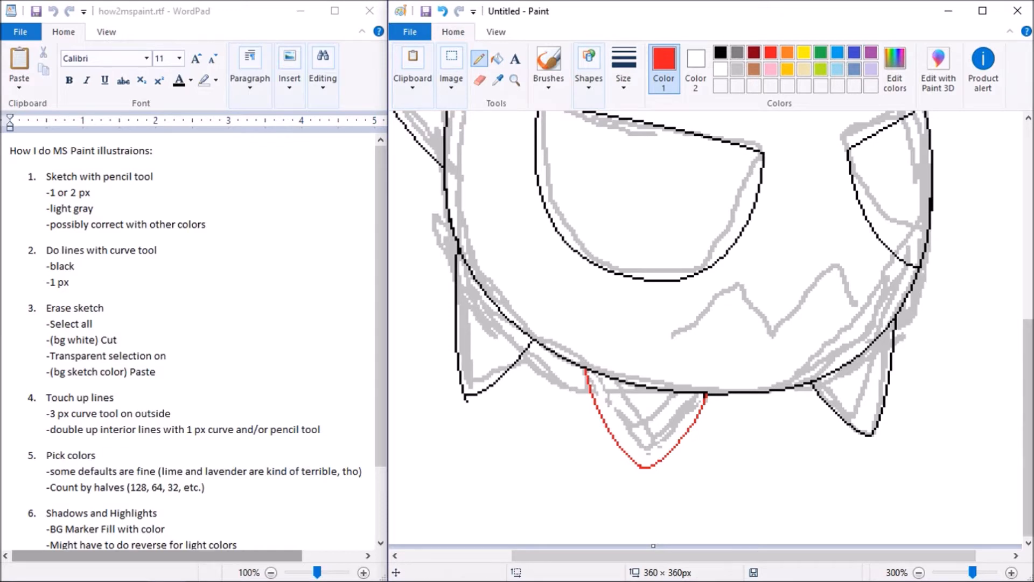
pyautogui.click(480, 80)
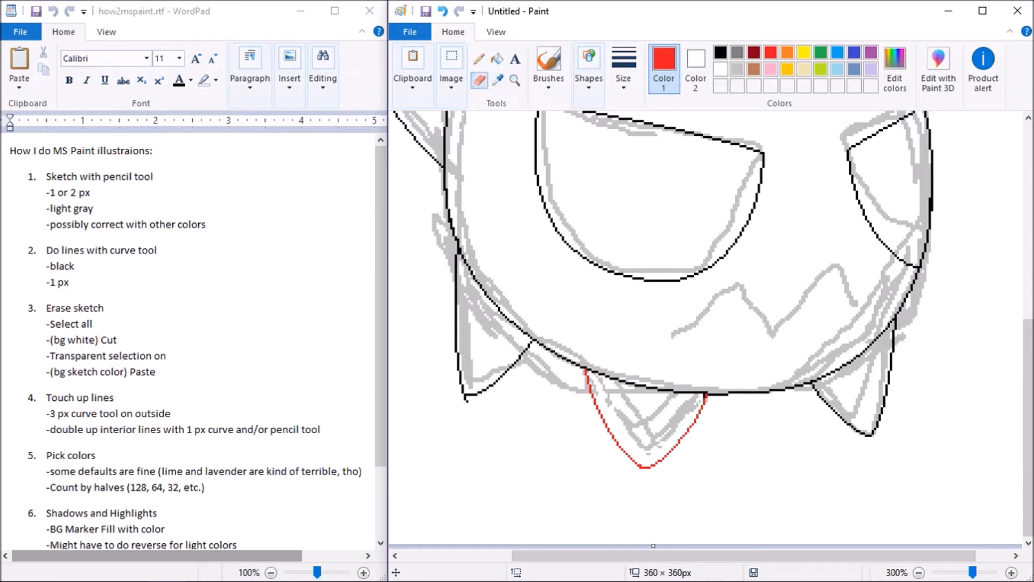
pyautogui.moveTo(598, 362)
pyautogui.mouseDown()
pyautogui.moveTo(695, 383)
pyautogui.moveTo(680, 387)
pyautogui.mouseUp()
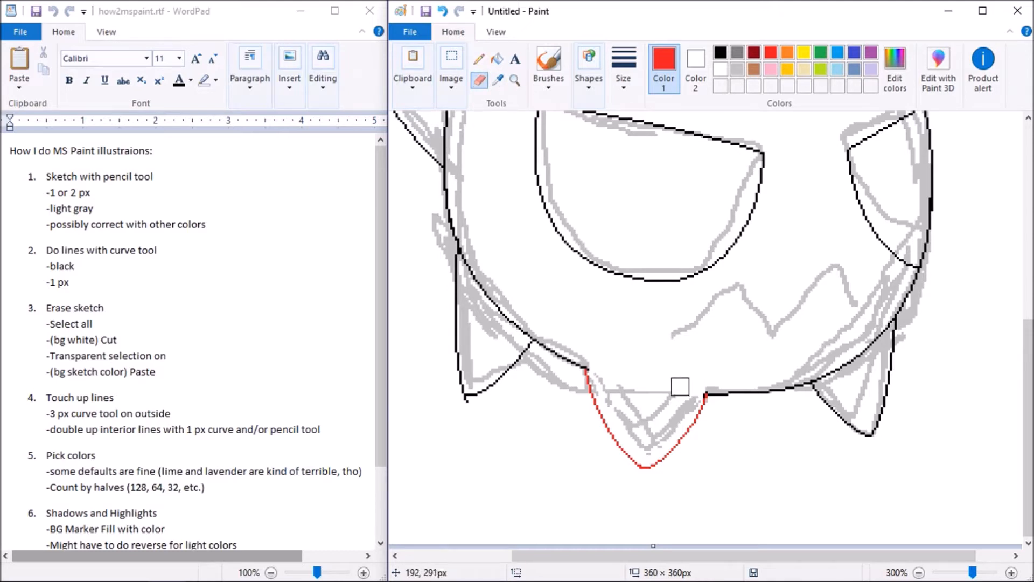
pyautogui.moveTo(480, 272)
pyautogui.mouseDown()
pyautogui.moveTo(492, 293)
pyautogui.moveTo(470, 251)
pyautogui.mouseUp()
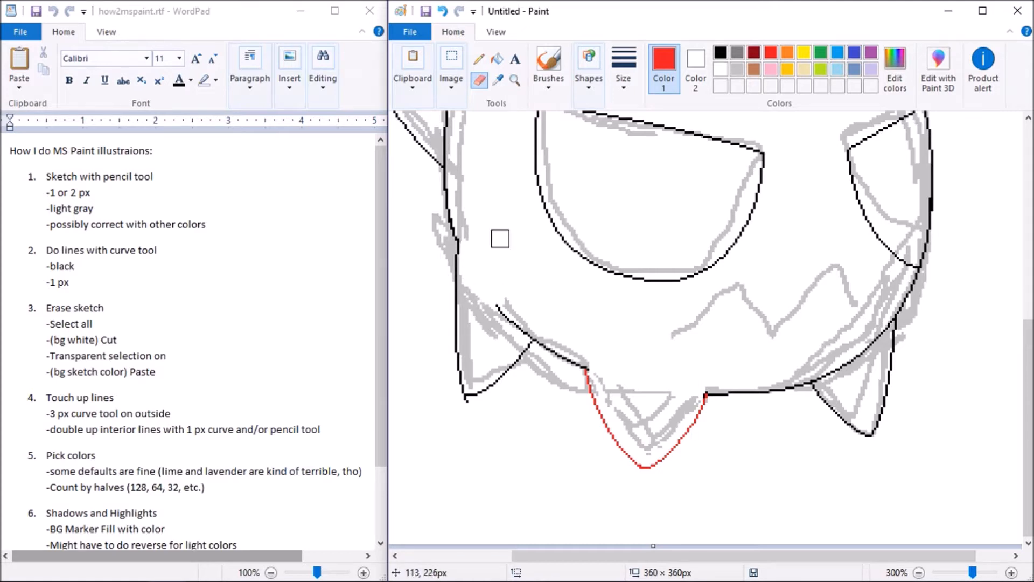
# Trace the mouth's sketched zigzag with four black curves, nudging the last segment slightly to the left
pyautogui.moveTo(1028, 350); pyautogui.dragTo(1028, 297)
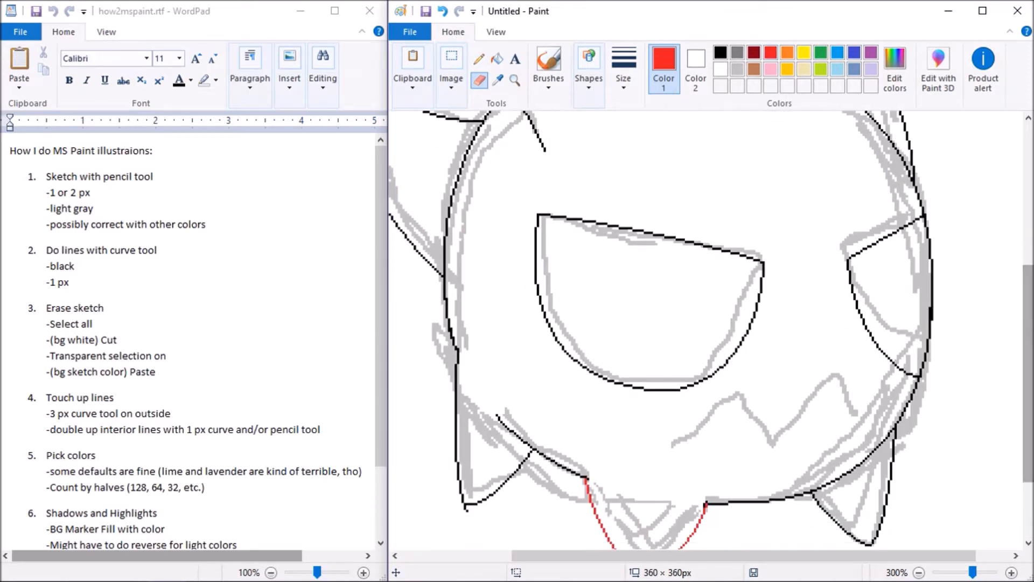
pyautogui.click(721, 52)
pyautogui.click(589, 71)
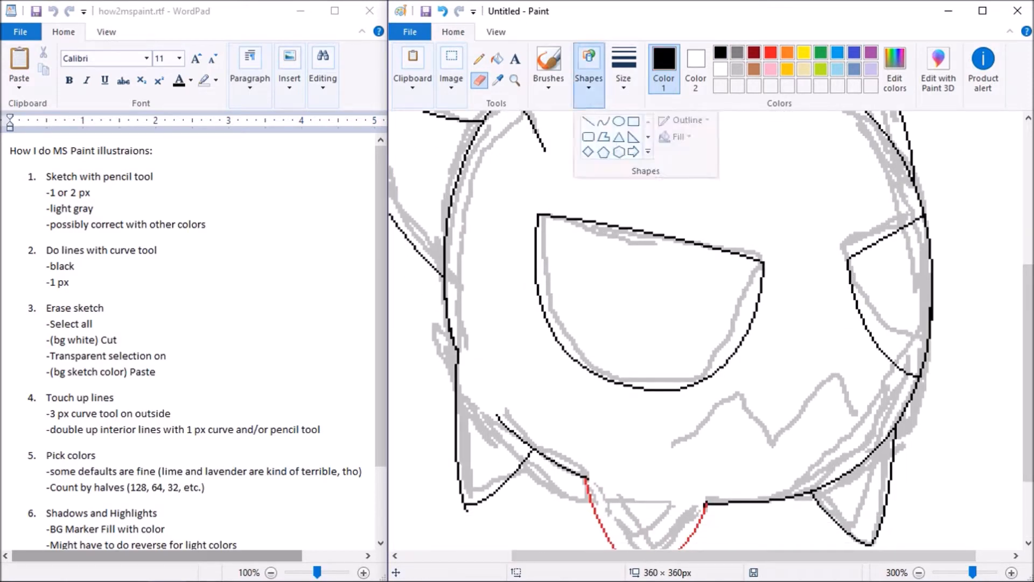
pyautogui.click(605, 121)
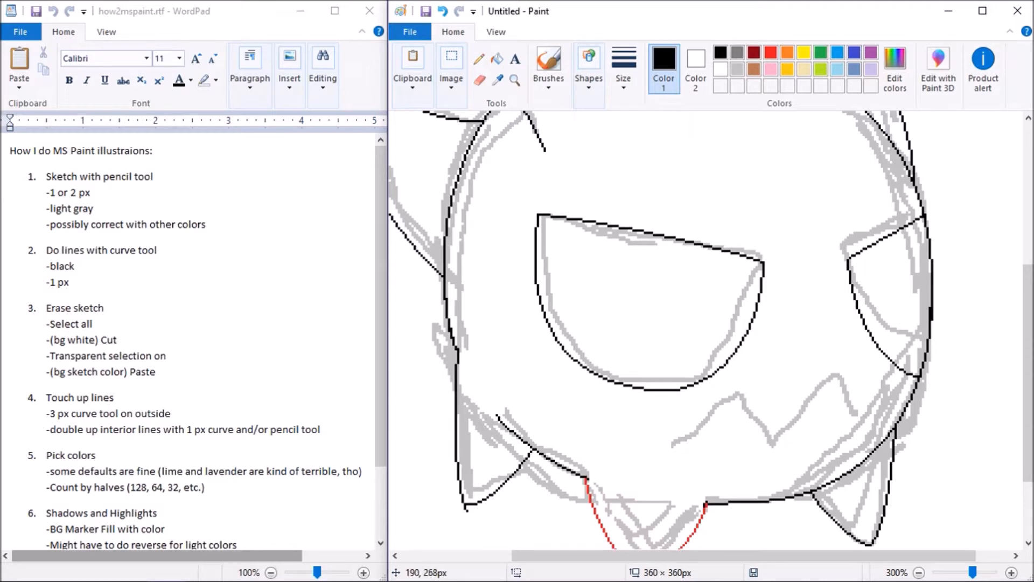
pyautogui.moveTo(673, 444); pyautogui.dragTo(687, 440)
pyautogui.moveTo(740, 391)
pyautogui.mouseDown()
pyautogui.moveTo(773, 445)
pyautogui.moveTo(834, 375)
pyautogui.mouseUp()
pyautogui.click(710, 421)
pyautogui.click(759, 416)
pyautogui.click(807, 412)
pyautogui.moveTo(836, 375)
pyautogui.mouseDown()
pyautogui.moveTo(857, 447)
pyautogui.moveTo(859, 435)
pyautogui.mouseUp()
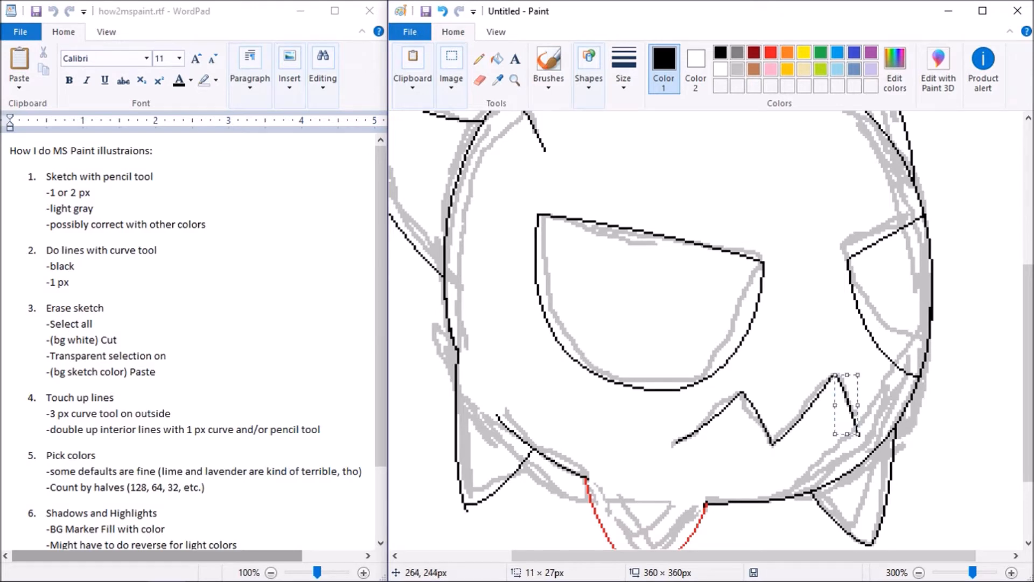
pyautogui.press('Left')
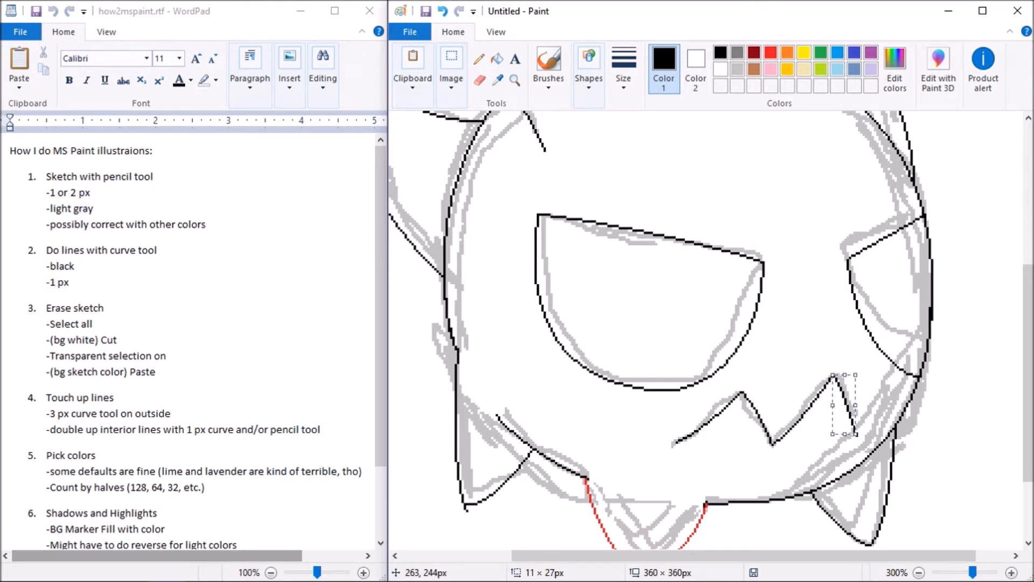
# Extend the zigzag mouth with one more black peak reaching the head's right edge
pyautogui.click(893, 410)
pyautogui.moveTo(859, 434); pyautogui.dragTo(889, 383)
pyautogui.moveTo(869, 423)
pyautogui.mouseDown()
pyautogui.moveTo(867, 433)
pyautogui.moveTo(889, 383)
pyautogui.moveTo(905, 415)
pyautogui.moveTo(892, 384)
pyautogui.moveTo(900, 399)
pyautogui.mouseUp()
pyautogui.click(884, 366)
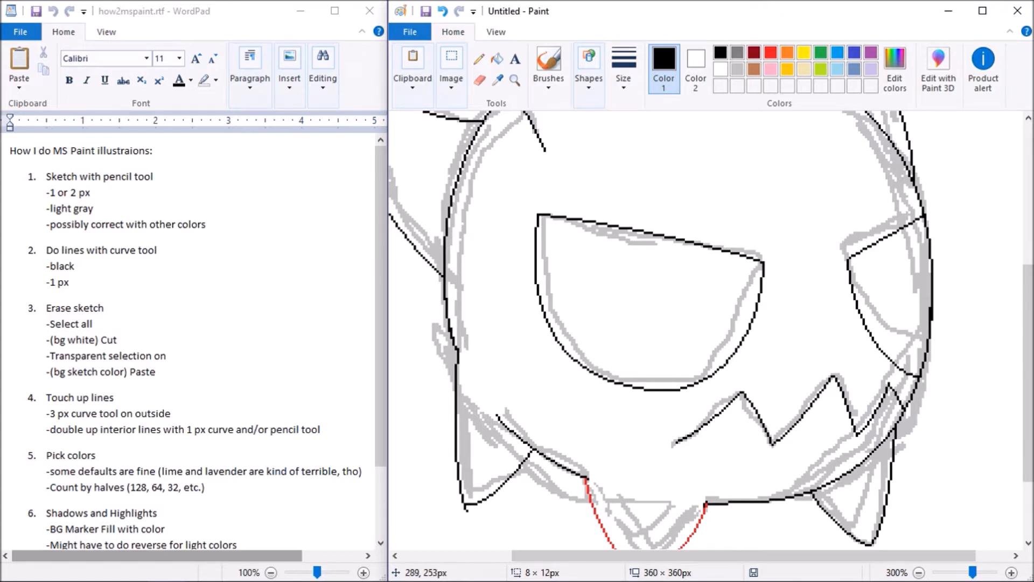
pyautogui.click(898, 403)
pyautogui.click(811, 402)
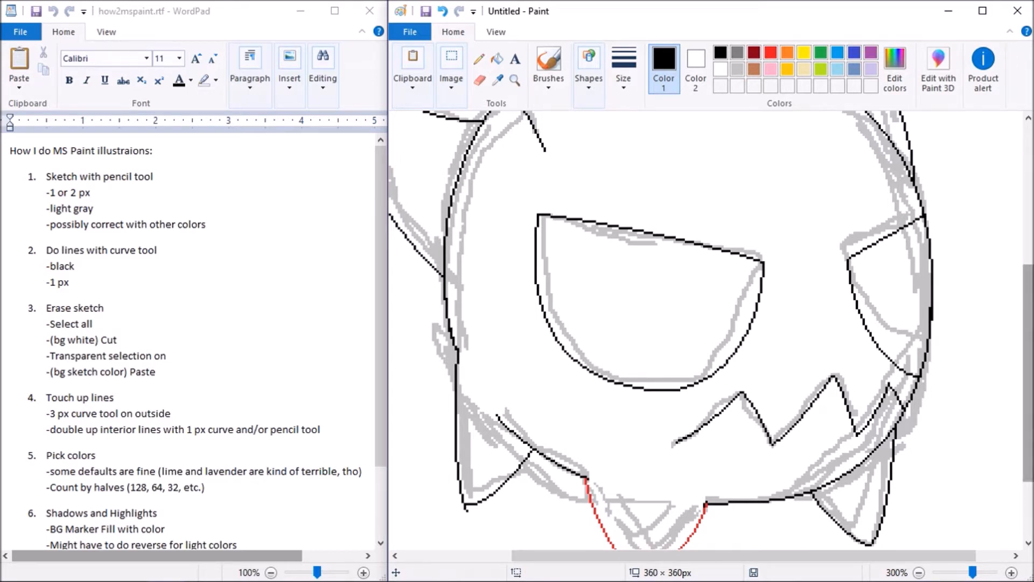
# Erase a small patch of the gray sketch just inside the head's right edge, beside the partial eye
pyautogui.moveTo(1028, 367); pyautogui.dragTo(1027, 333)
pyautogui.click(479, 81)
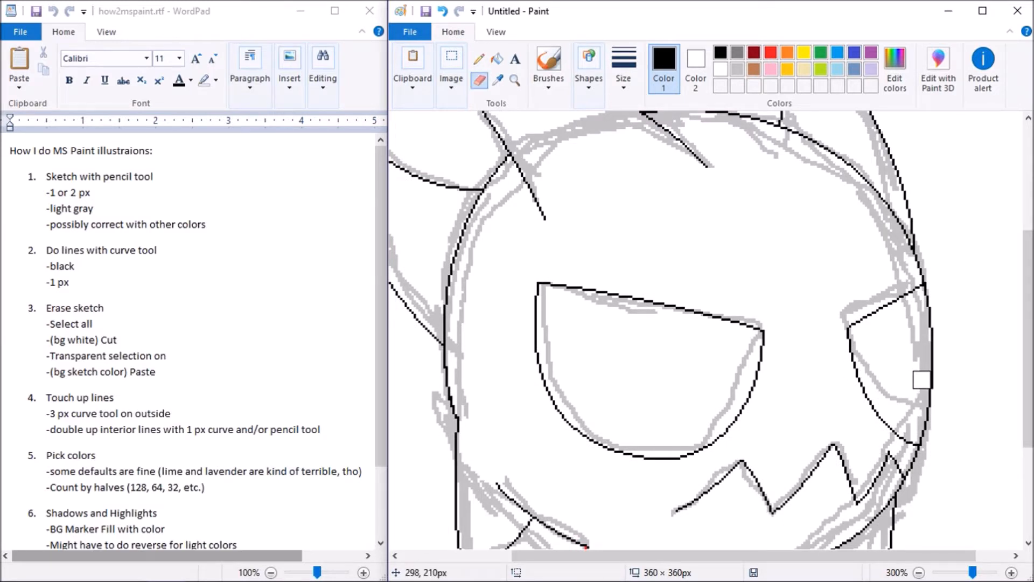
pyautogui.moveTo(1027, 254)
pyautogui.mouseDown()
pyautogui.moveTo(1027, 179)
pyautogui.moveTo(1027, 342)
pyautogui.mouseUp()
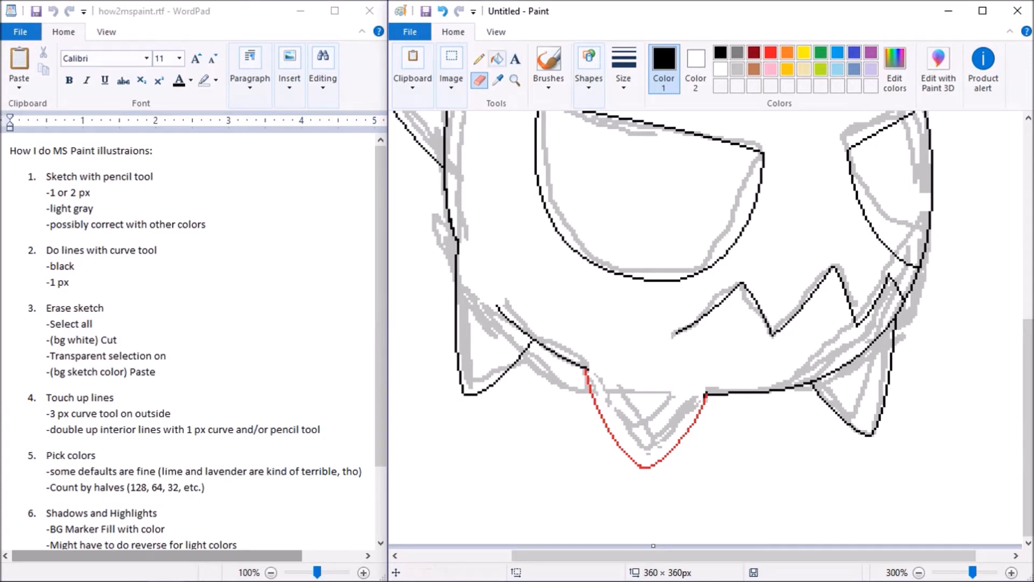
pyautogui.click(478, 59)
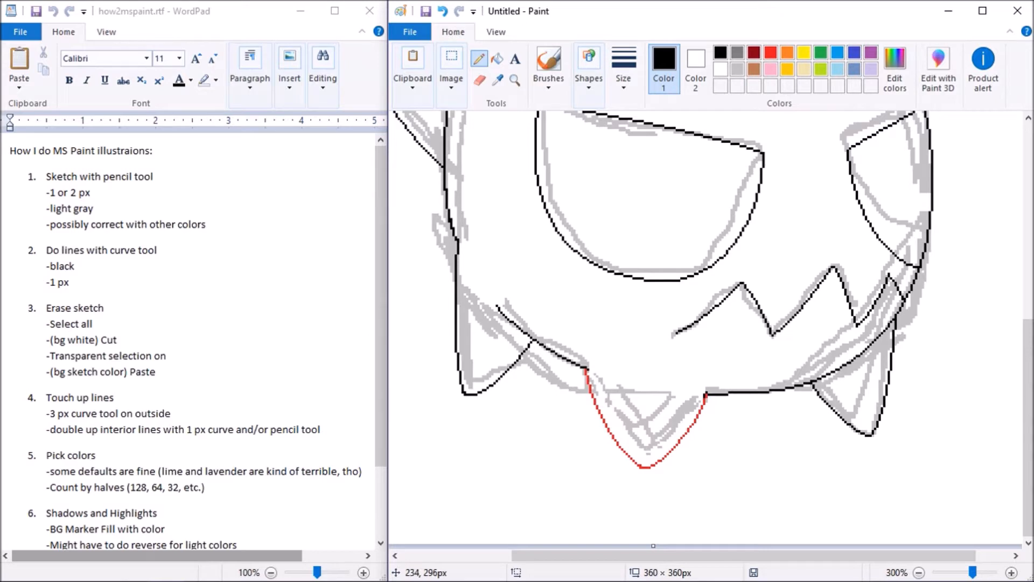
# Thicken the upper edge of the inner left horn, from tip to head, with a 3 px black curve
pyautogui.moveTo(1028, 427)
pyautogui.mouseDown()
pyautogui.moveTo(1028, 321)
pyautogui.moveTo(1028, 401)
pyautogui.moveTo(1028, 383)
pyautogui.mouseUp()
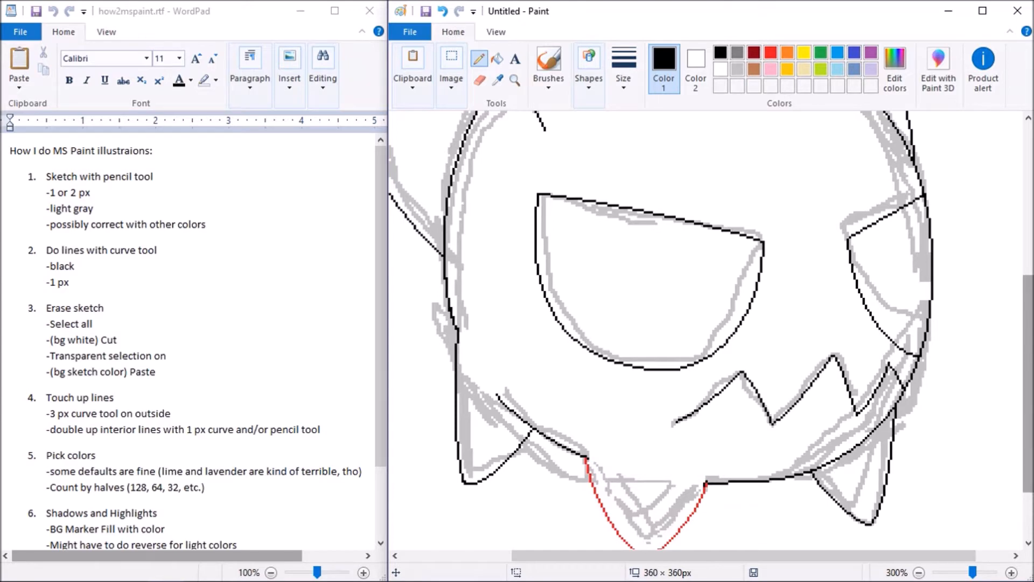
pyautogui.moveTo(1028, 382)
pyautogui.mouseDown()
pyautogui.moveTo(1028, 260)
pyautogui.moveTo(1028, 427)
pyautogui.moveTo(1028, 288)
pyautogui.moveTo(1028, 300)
pyautogui.mouseUp()
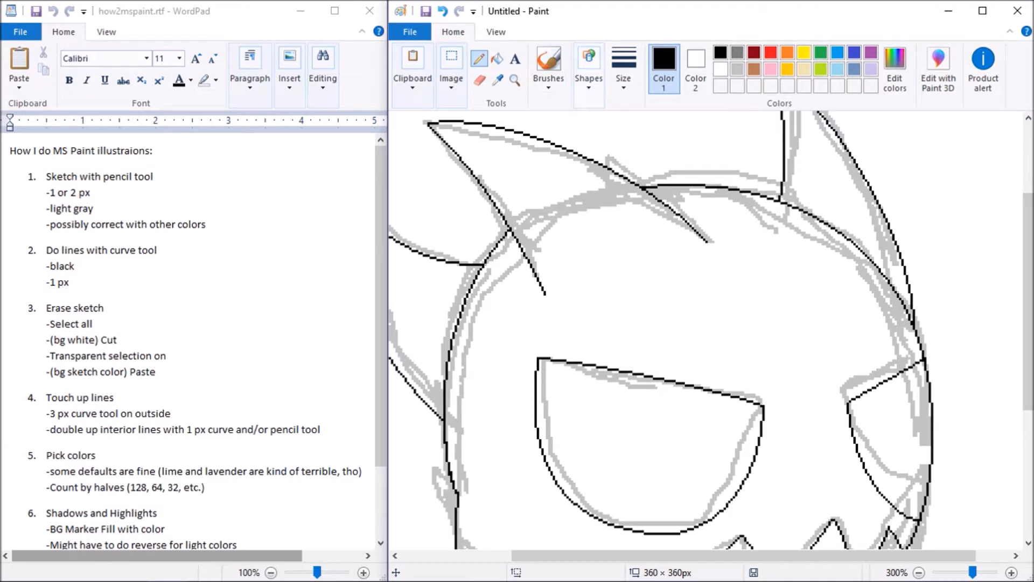
pyautogui.click(589, 68)
pyautogui.click(603, 121)
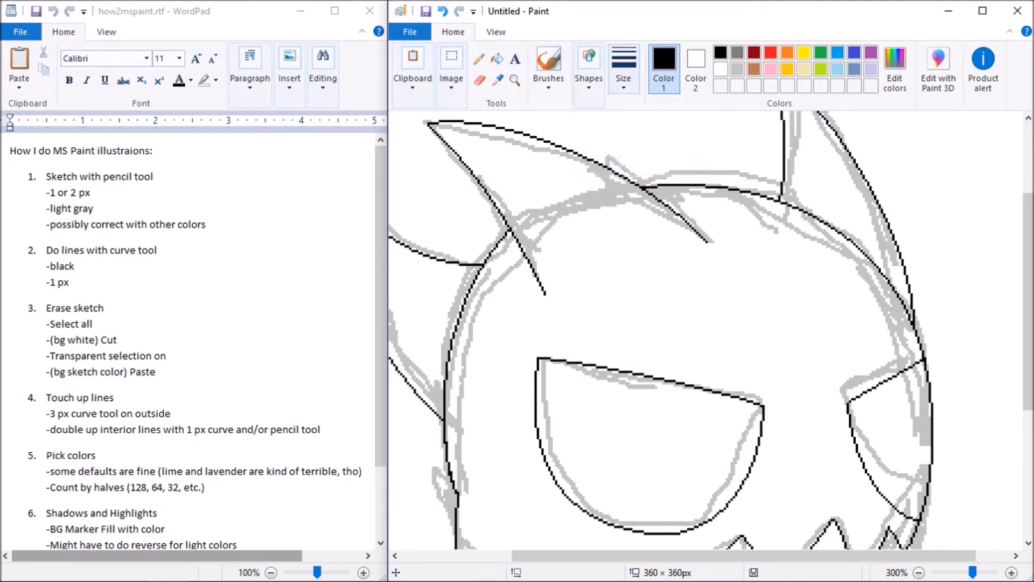
pyautogui.click(623, 70)
pyautogui.click(657, 141)
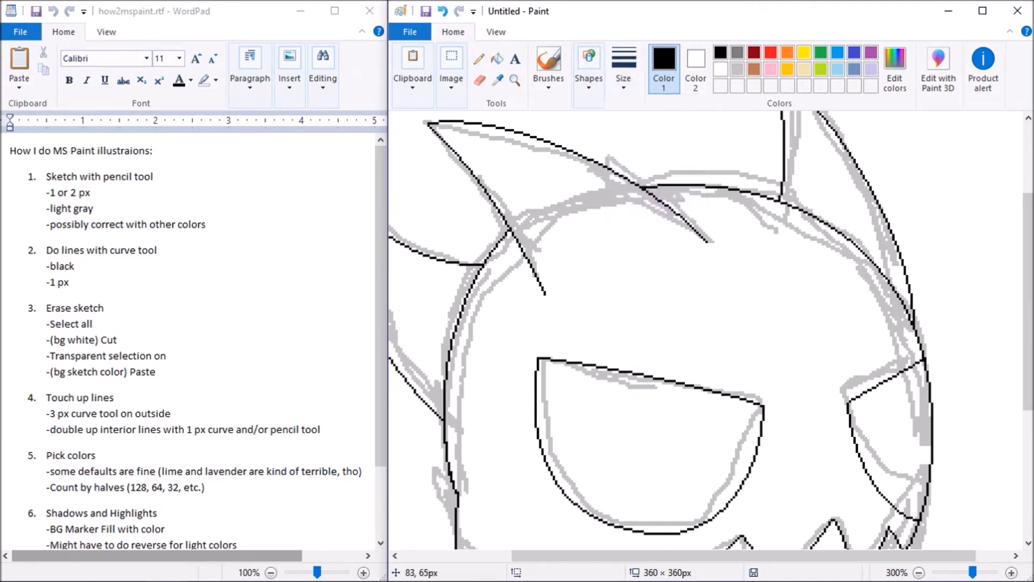
pyautogui.moveTo(425, 122); pyautogui.dragTo(647, 187)
pyautogui.moveTo(502, 131); pyautogui.dragTo(472, 104)
pyautogui.moveTo(574, 128); pyautogui.dragTo(571, 135)
pyautogui.click(490, 329)
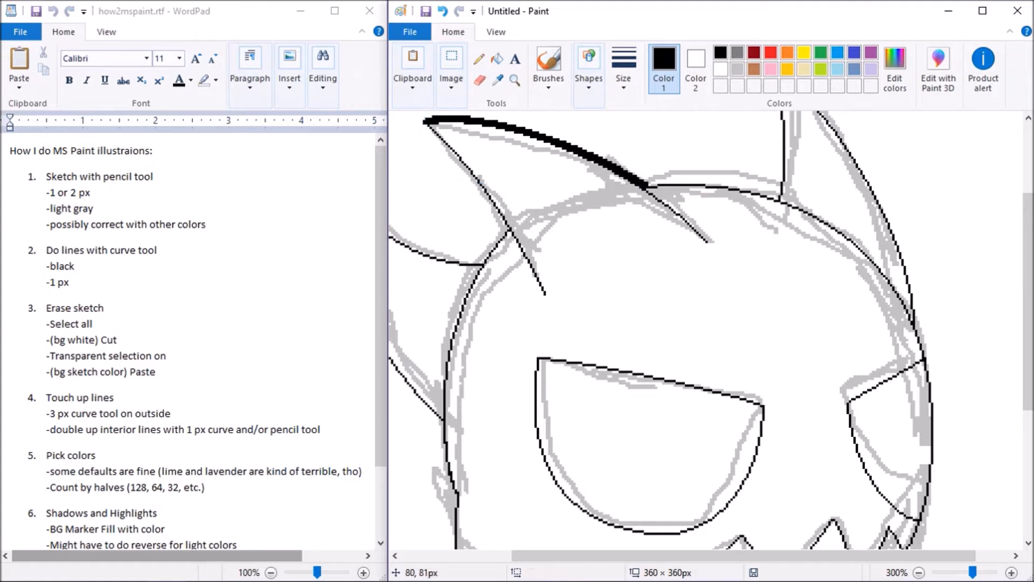
# Thicken the inner left horn's lower edge and the short head outline between the two left horns with black curves
pyautogui.moveTo(426, 123); pyautogui.dragTo(507, 232)
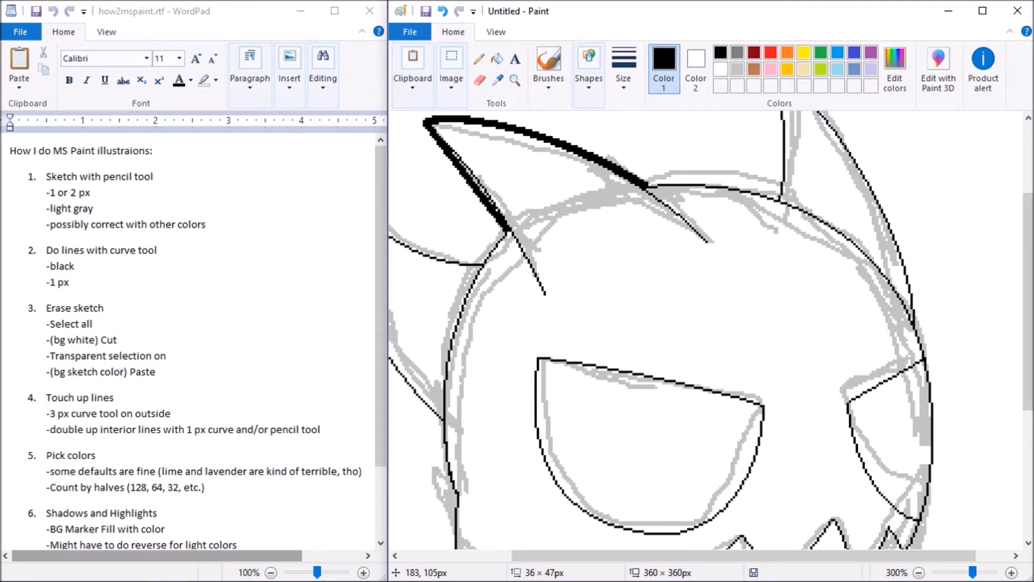
pyautogui.moveTo(452, 166); pyautogui.dragTo(452, 151)
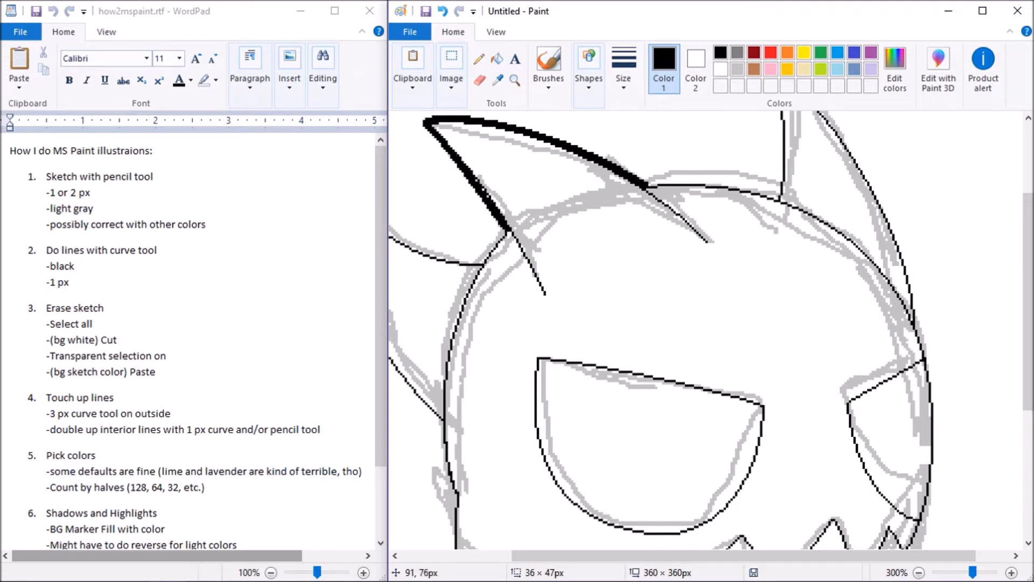
pyautogui.moveTo(512, 209); pyautogui.dragTo(500, 203)
pyautogui.click(524, 364)
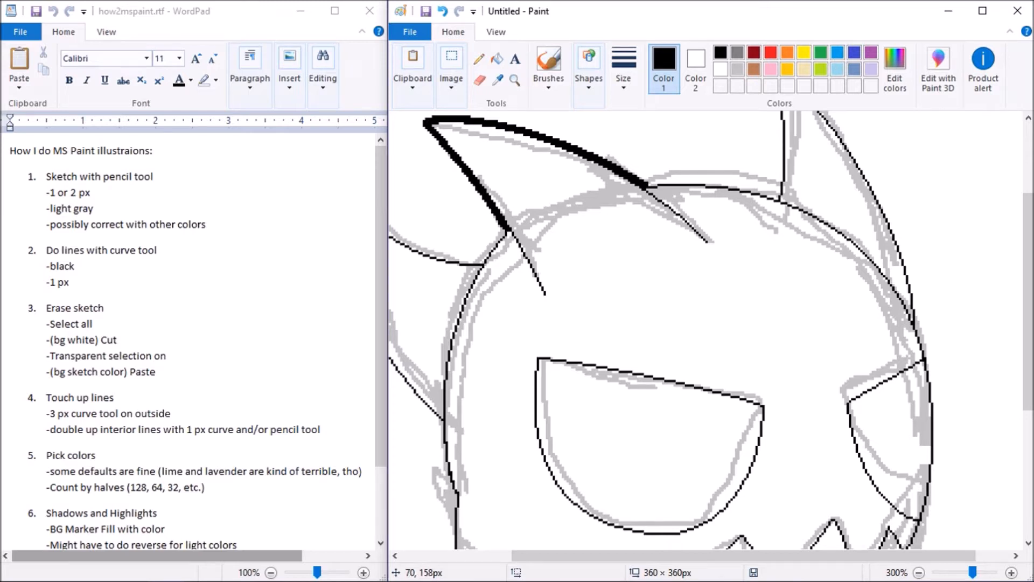
pyautogui.hotkey('alt', 'Tab')
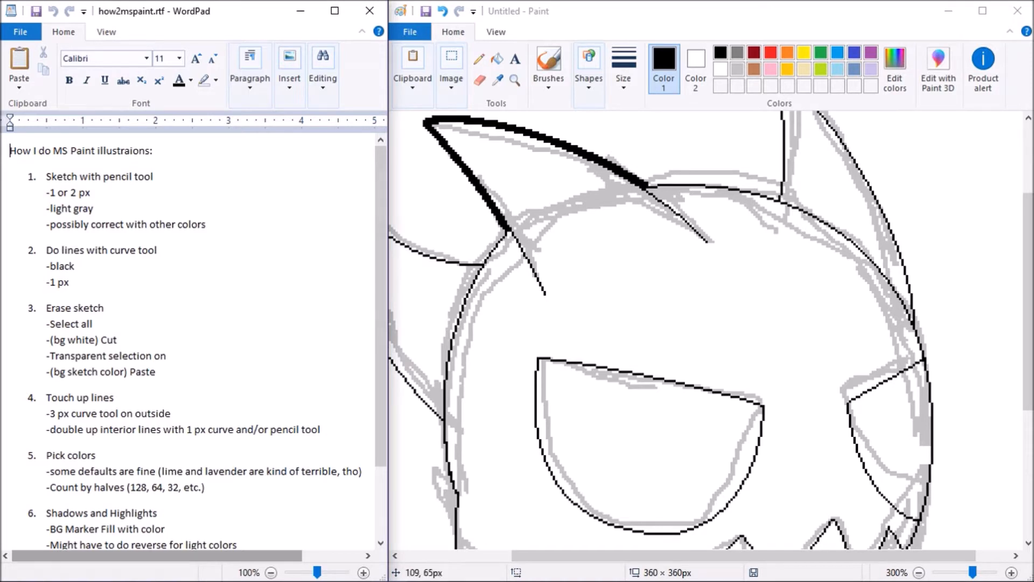
pyautogui.moveTo(506, 230)
pyautogui.mouseDown()
pyautogui.moveTo(477, 270)
pyautogui.moveTo(513, 240)
pyautogui.moveTo(483, 242)
pyautogui.moveTo(510, 227)
pyautogui.moveTo(491, 243)
pyautogui.mouseUp()
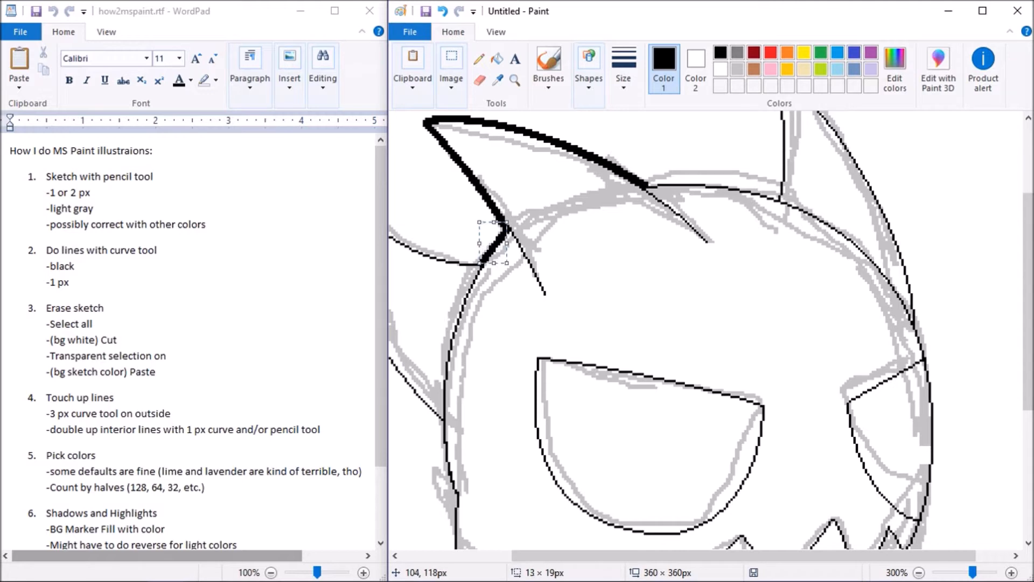
pyautogui.click(655, 260)
# Thicken both edges of the outermost left horn with black curves
pyautogui.moveTo(754, 555); pyautogui.dragTo(644, 555)
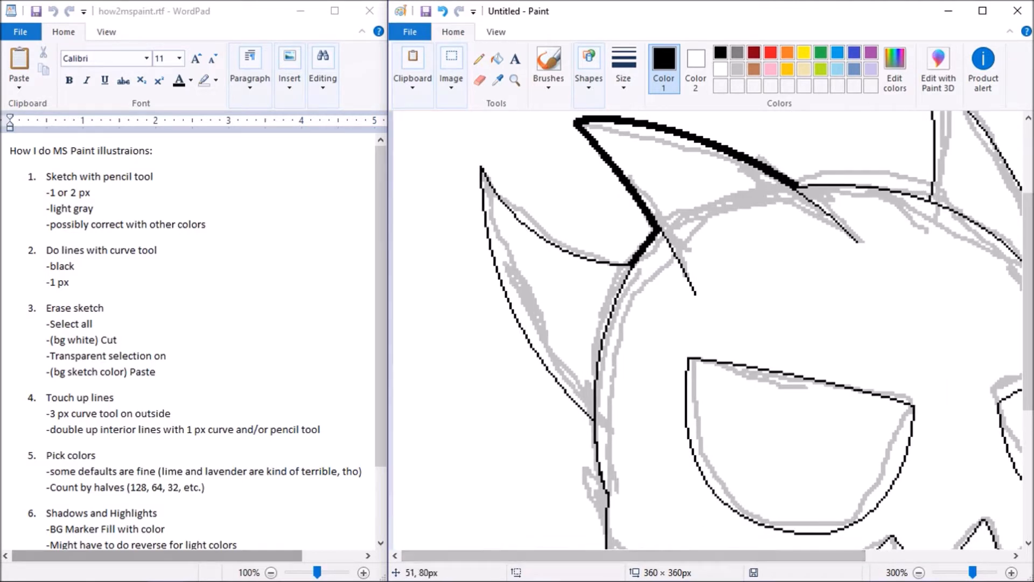
pyautogui.moveTo(480, 167); pyautogui.dragTo(591, 414)
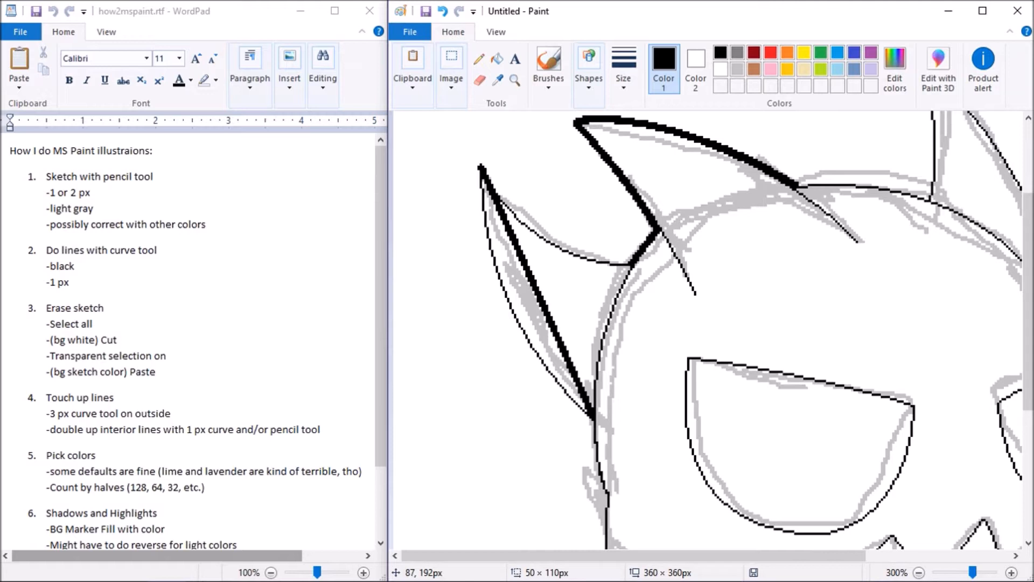
pyautogui.moveTo(480, 223); pyautogui.dragTo(480, 241)
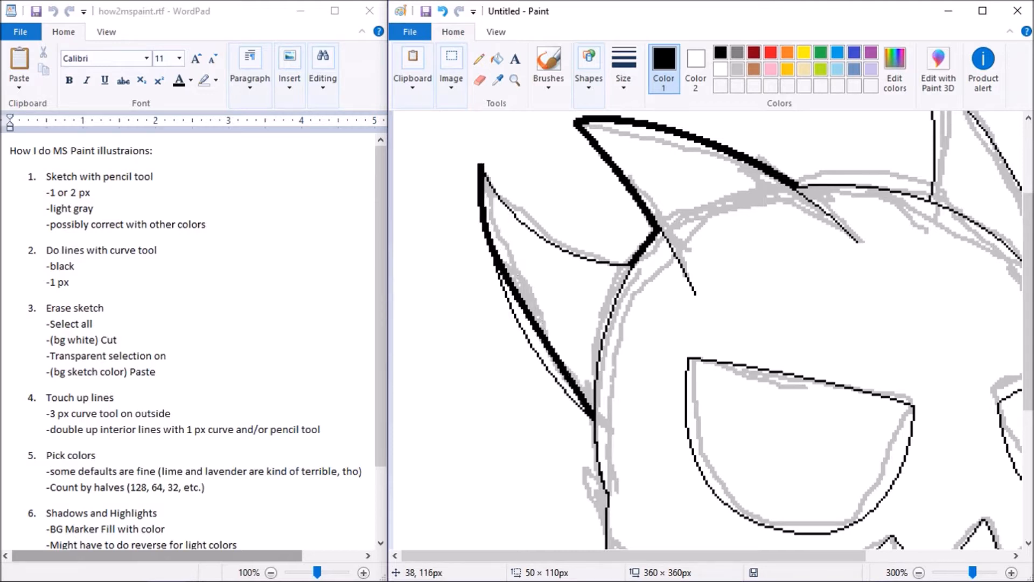
pyautogui.moveTo(537, 336)
pyautogui.mouseDown()
pyautogui.moveTo(525, 353)
pyautogui.moveTo(534, 346)
pyautogui.moveTo(536, 365)
pyautogui.mouseUp()
pyautogui.moveTo(630, 265); pyautogui.dragTo(482, 168)
pyautogui.moveTo(556, 216); pyautogui.dragTo(573, 299)
pyautogui.click(572, 299)
# Thicken the head's left outline from the outermost horn's base down to the bottom left spike
pyautogui.scroll(-3, 572, 299)
pyautogui.moveTo(592, 194)
pyautogui.mouseDown()
pyautogui.moveTo(606, 307)
pyautogui.moveTo(607, 280)
pyautogui.mouseUp()
pyautogui.moveTo(586, 208); pyautogui.dragTo(591, 232)
pyautogui.click(608, 282)
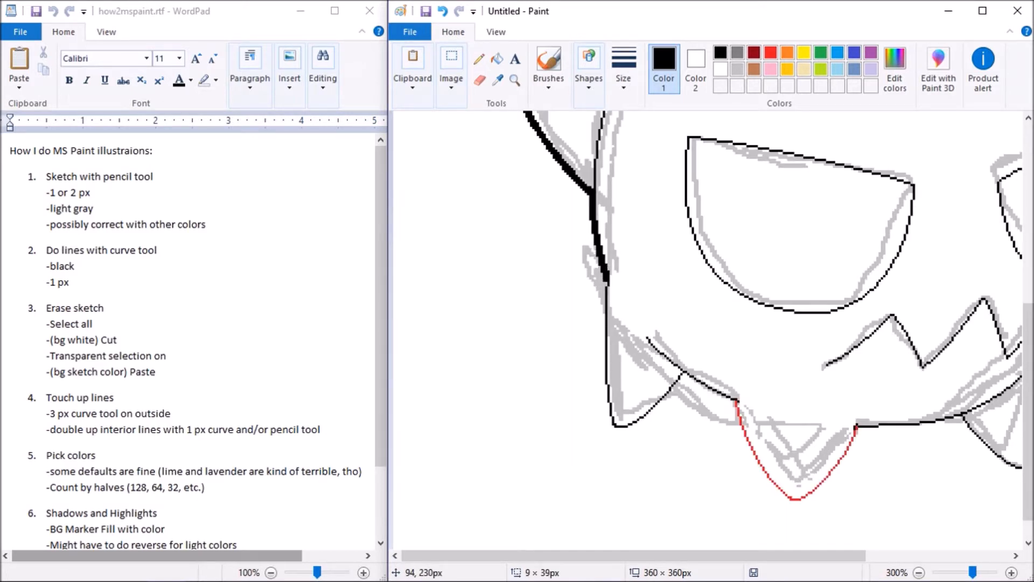
# Thicken both edges of the bottom left spike with black curves meeting at its tip
pyautogui.click(589, 78)
pyautogui.click(600, 122)
pyautogui.click(623, 68)
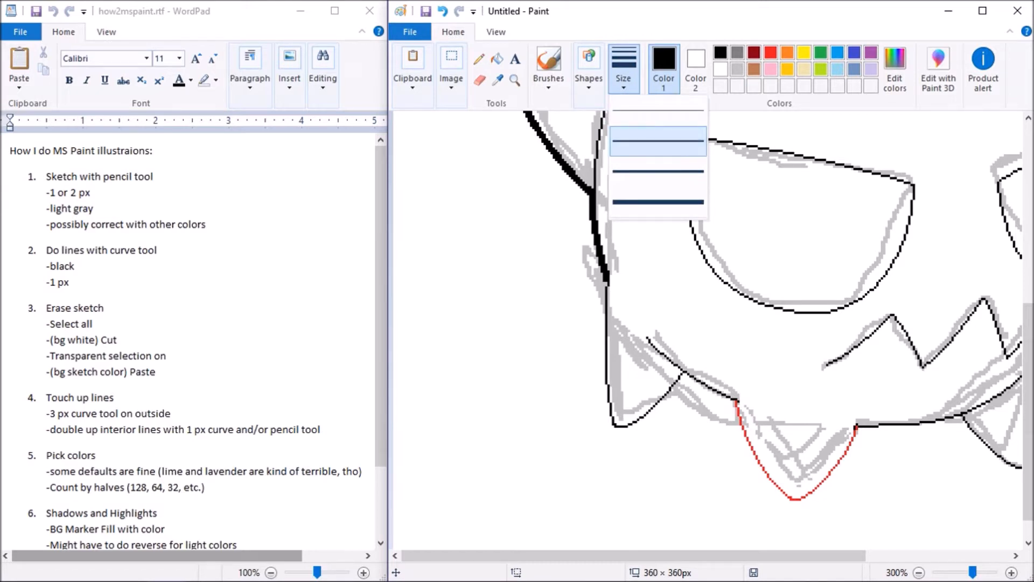
pyautogui.click(659, 171)
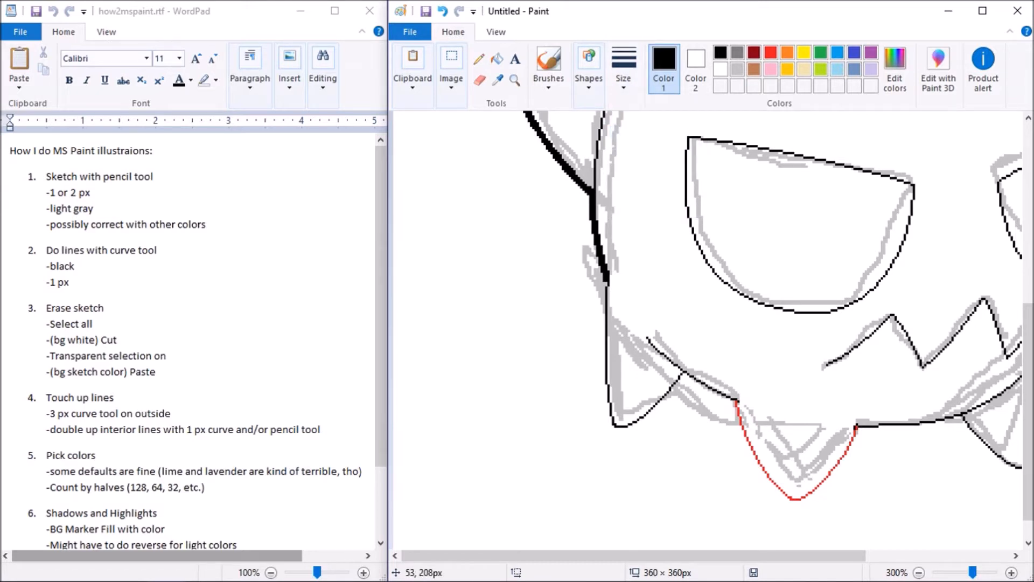
pyautogui.moveTo(605, 264); pyautogui.dragTo(615, 426)
pyautogui.moveTo(578, 326); pyautogui.dragTo(595, 380)
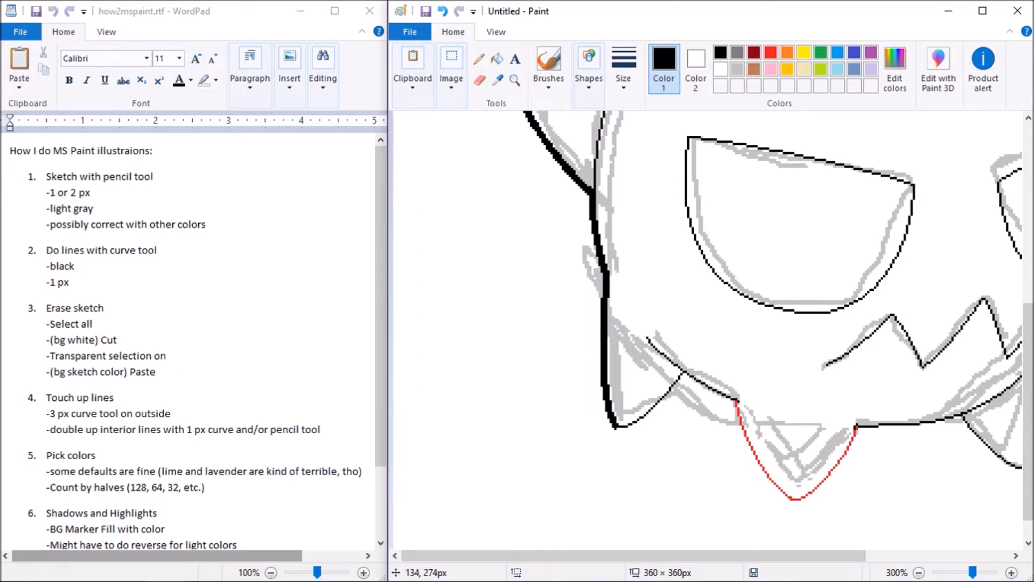
pyautogui.moveTo(614, 429)
pyautogui.mouseDown()
pyautogui.moveTo(708, 417)
pyautogui.moveTo(687, 373)
pyautogui.mouseUp()
pyautogui.moveTo(641, 429)
pyautogui.mouseDown()
pyautogui.moveTo(625, 431)
pyautogui.moveTo(648, 413)
pyautogui.mouseUp()
pyautogui.click(589, 76)
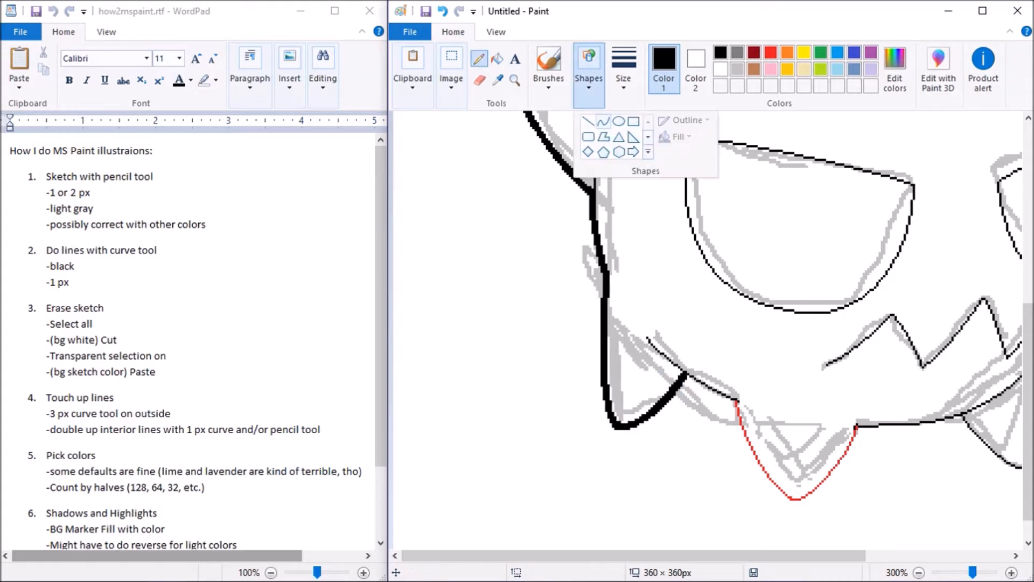
# Thicken the head's right outline from the right horn's base down to the bottom right spike with a black curve
pyautogui.click(603, 121)
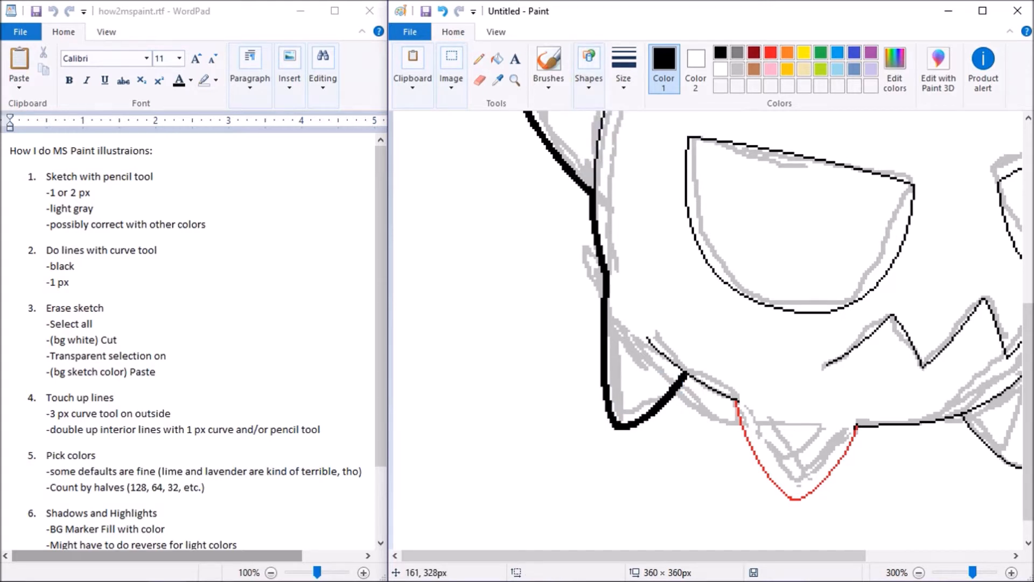
pyautogui.moveTo(784, 555); pyautogui.dragTo(905, 556)
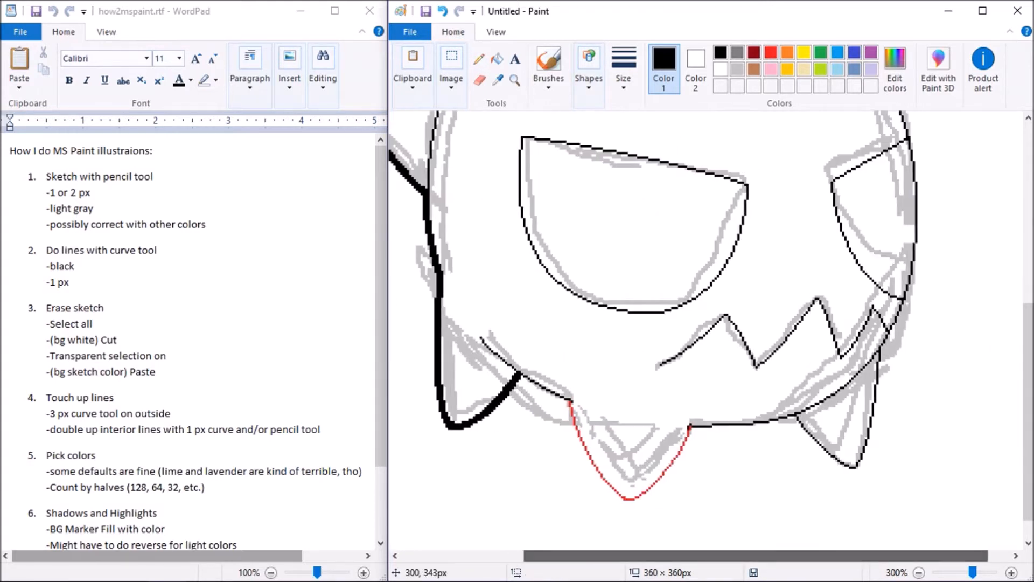
pyautogui.moveTo(1028, 411); pyautogui.dragTo(1028, 390)
pyautogui.moveTo(900, 143)
pyautogui.mouseDown()
pyautogui.moveTo(907, 451)
pyautogui.moveTo(883, 396)
pyautogui.mouseUp()
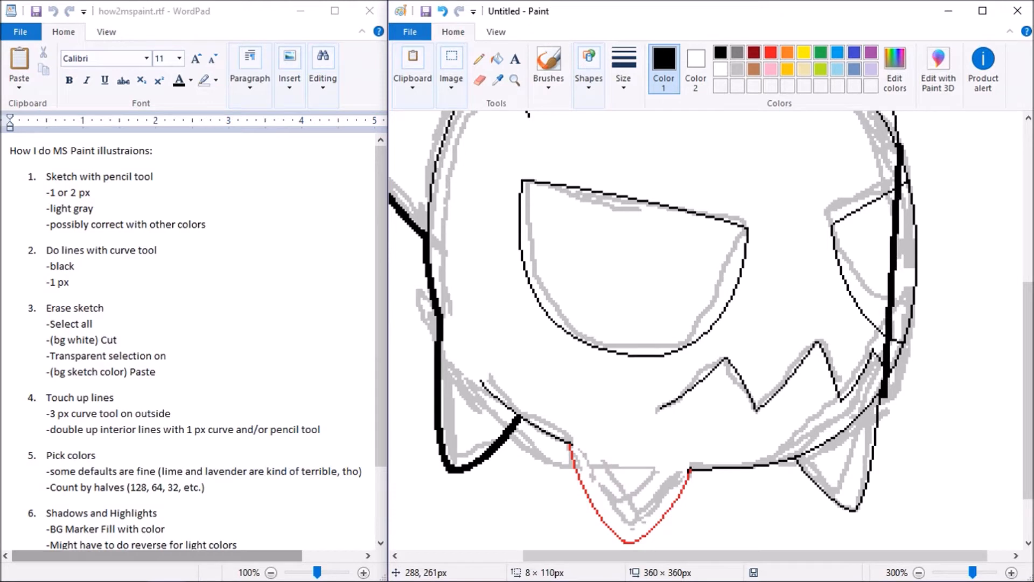
pyautogui.moveTo(931, 216); pyautogui.dragTo(920, 269)
pyautogui.moveTo(925, 322); pyautogui.dragTo(924, 322)
# Thicken both edges of the bottom right spike with black curves meeting at its tip
pyautogui.moveTo(906, 392); pyautogui.dragTo(860, 513)
pyautogui.click(878, 463)
pyautogui.moveTo(792, 460); pyautogui.dragTo(855, 514)
pyautogui.click(820, 493)
pyautogui.click(894, 482)
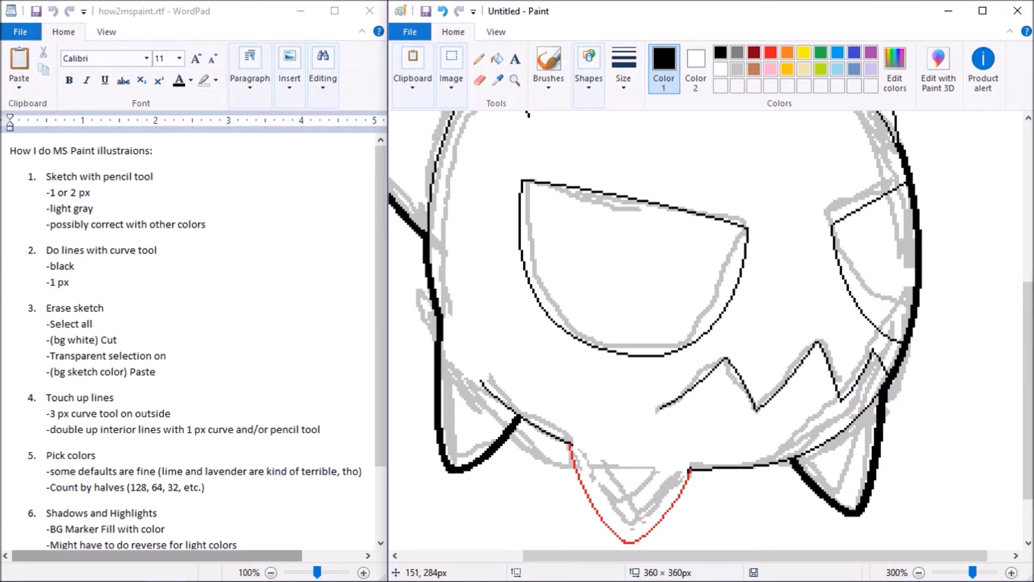
# Trace both edges of the bottom middle spike with thick black curves along the red guide line
pyautogui.moveTo(572, 448); pyautogui.dragTo(629, 541)
pyautogui.moveTo(576, 472)
pyautogui.mouseDown()
pyautogui.moveTo(598, 503)
pyautogui.moveTo(575, 492)
pyautogui.mouseUp()
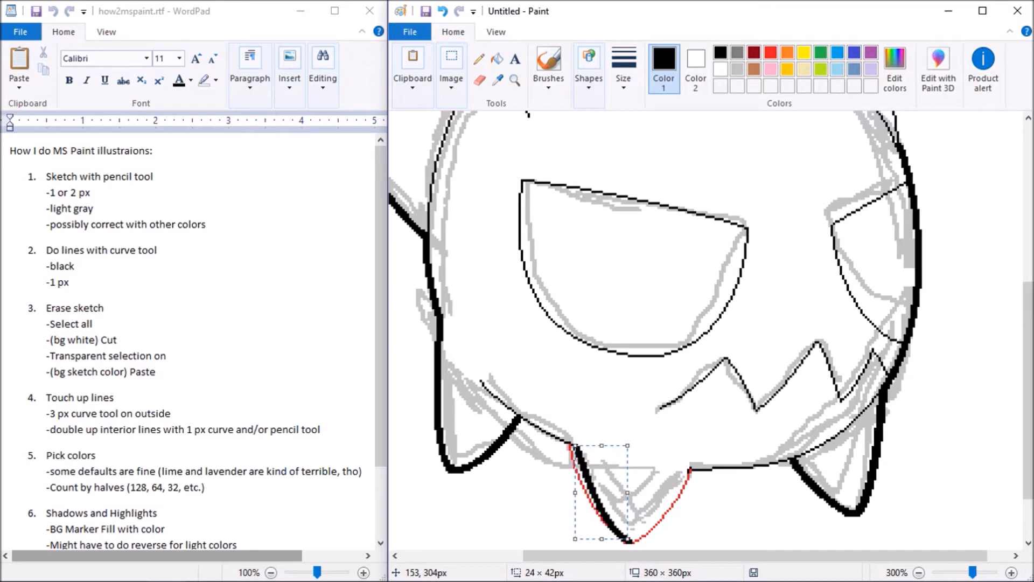
pyautogui.click(667, 468)
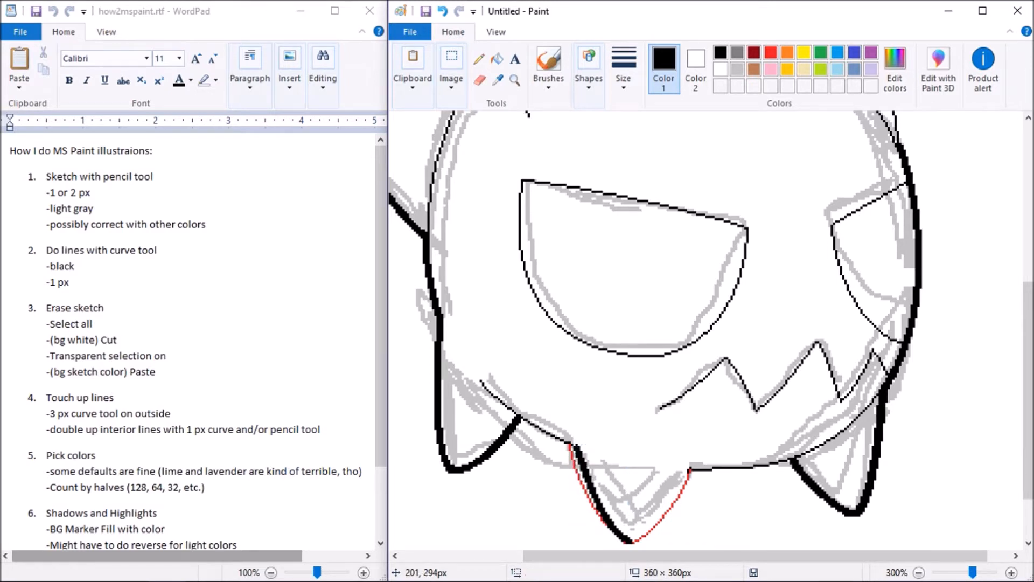
pyautogui.moveTo(690, 470); pyautogui.dragTo(640, 542)
pyautogui.click(509, 411)
# Thicken the head's bottom outline on both sides of the middle spike with black curves
pyautogui.moveTo(518, 417)
pyautogui.mouseDown()
pyautogui.moveTo(578, 446)
pyautogui.moveTo(523, 432)
pyautogui.moveTo(572, 442)
pyautogui.mouseUp()
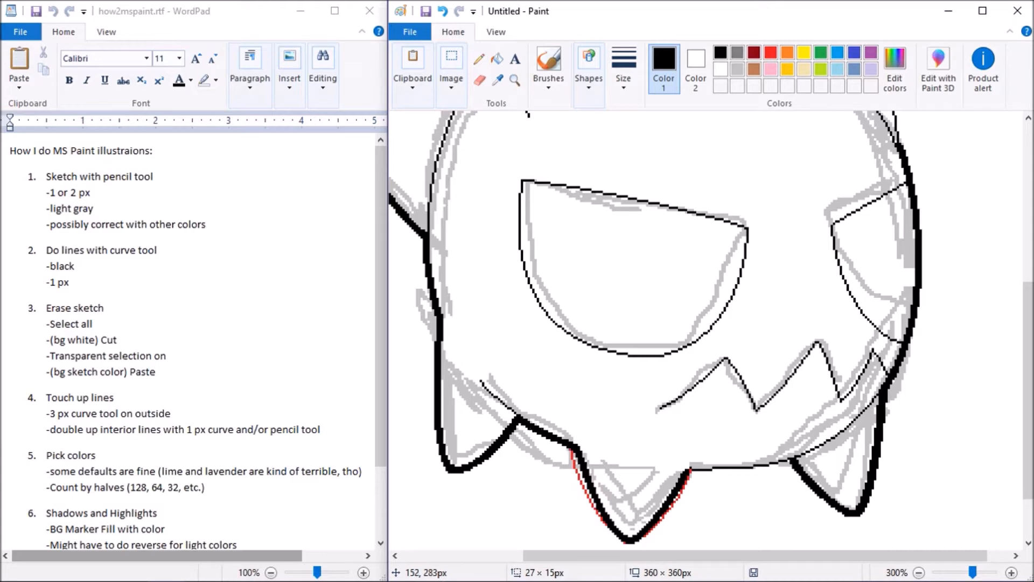
pyautogui.click(574, 444)
pyautogui.moveTo(689, 469); pyautogui.dragTo(791, 459)
pyautogui.click(753, 468)
# Thicken both edges of the right horn and the head's top outline between it and the inner left horn
pyautogui.moveTo(1027, 389); pyautogui.dragTo(1028, 231)
pyautogui.moveTo(899, 460); pyautogui.dragTo(762, 215)
pyautogui.moveTo(813, 245); pyautogui.dragTo(813, 226)
pyautogui.click(883, 350)
pyautogui.click(649, 300)
pyautogui.moveTo(629, 325); pyautogui.dragTo(762, 216)
pyautogui.click(739, 327)
pyautogui.click(765, 311)
# Turn on transparent selection for the drawing
pyautogui.scroll(-2, 596, 208)
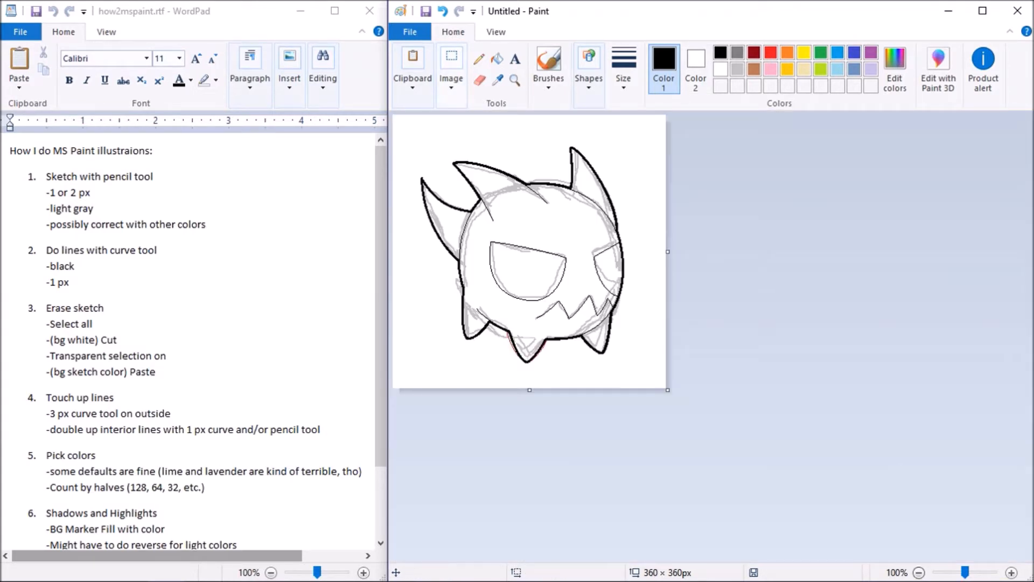
pyautogui.click(451, 70)
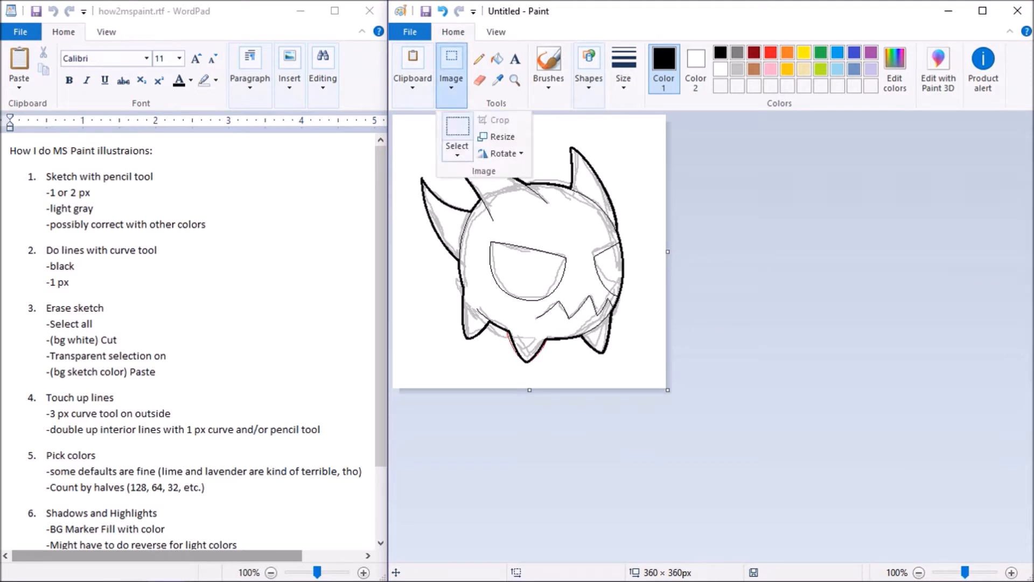
pyautogui.click(457, 152)
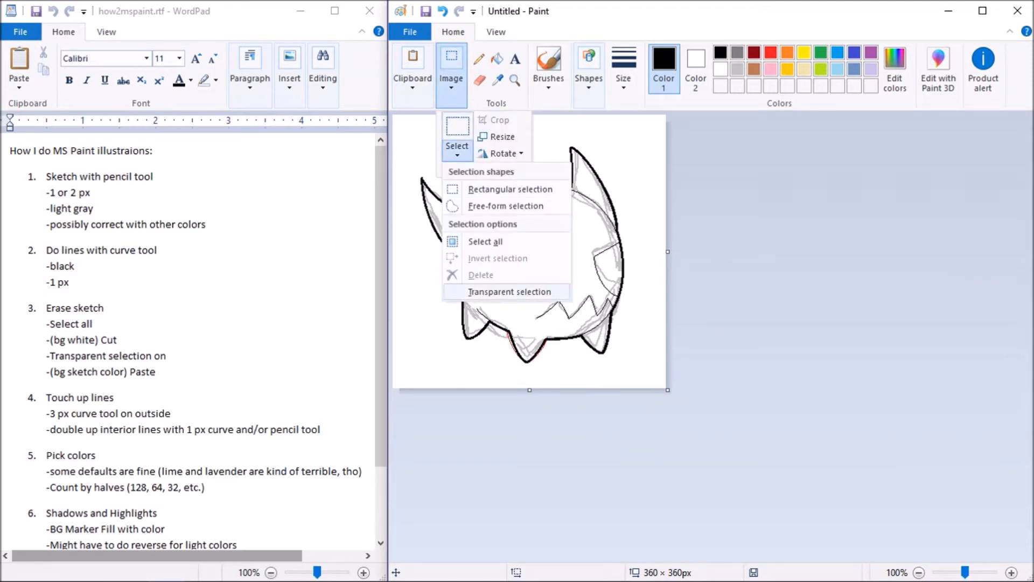
pyautogui.click(509, 292)
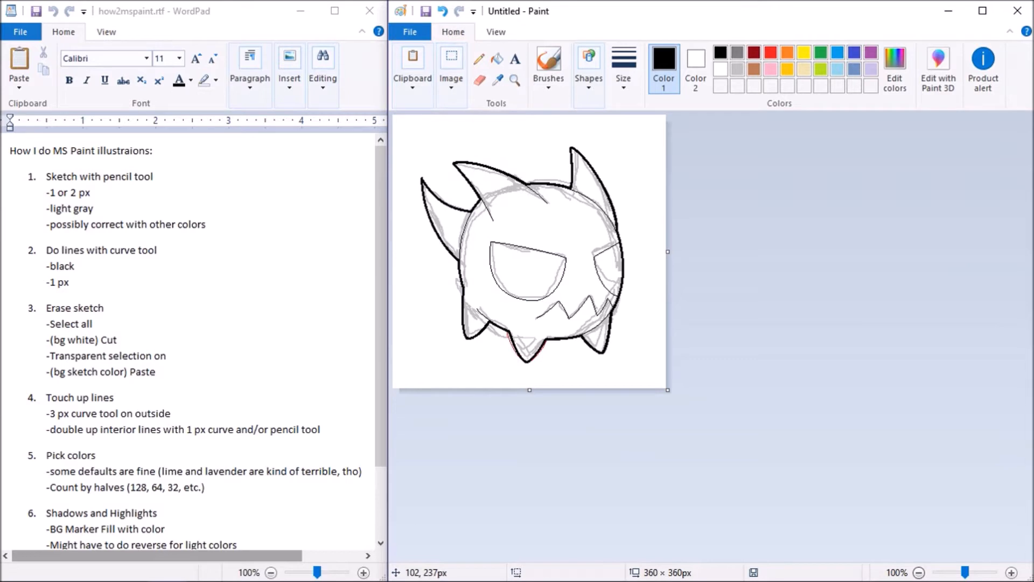
# Select the whole drawing and cut it with white as the background color
pyautogui.click(451, 80)
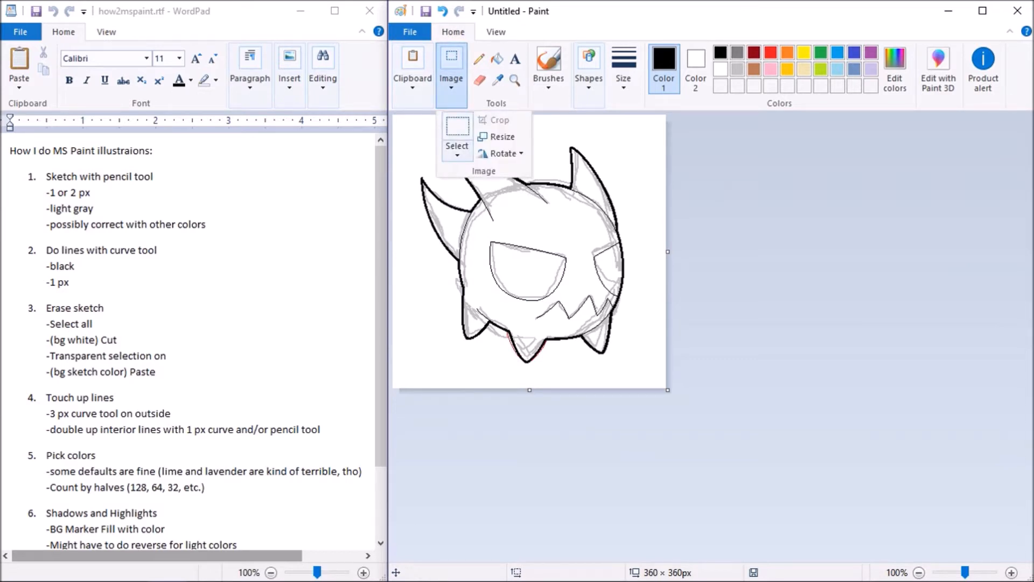
pyautogui.click(457, 150)
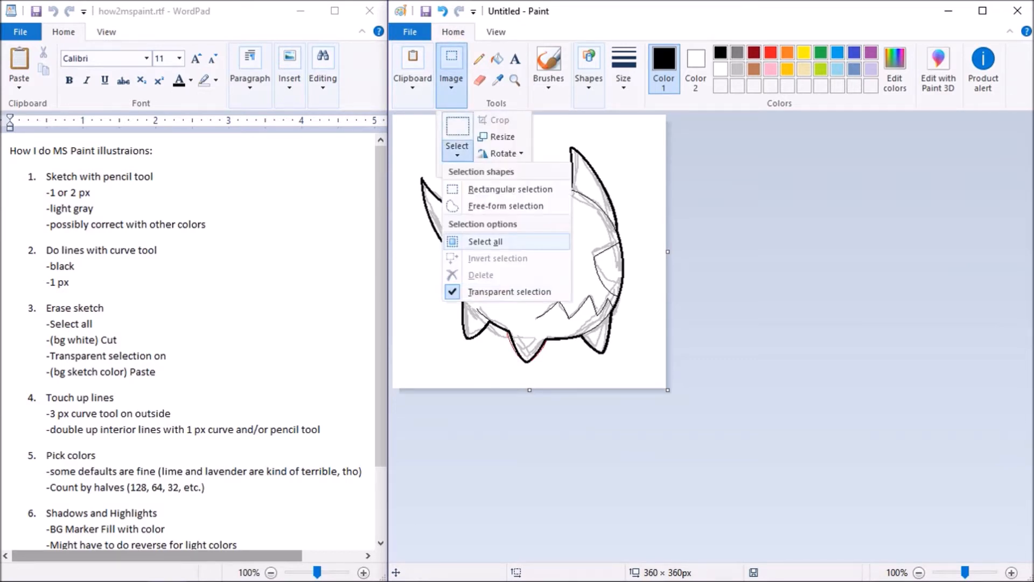
pyautogui.click(485, 241)
pyautogui.click(413, 81)
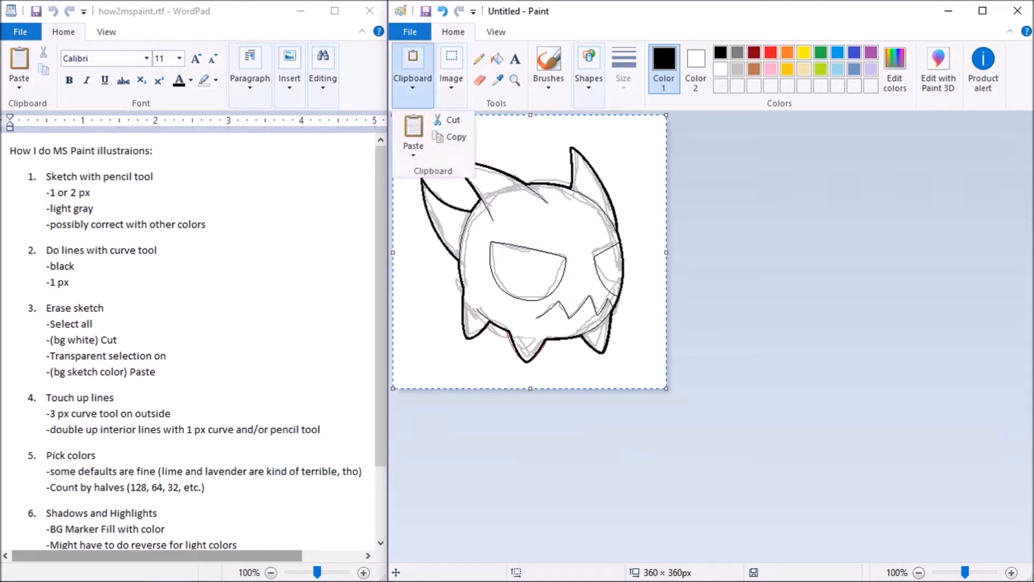
pyautogui.click(447, 120)
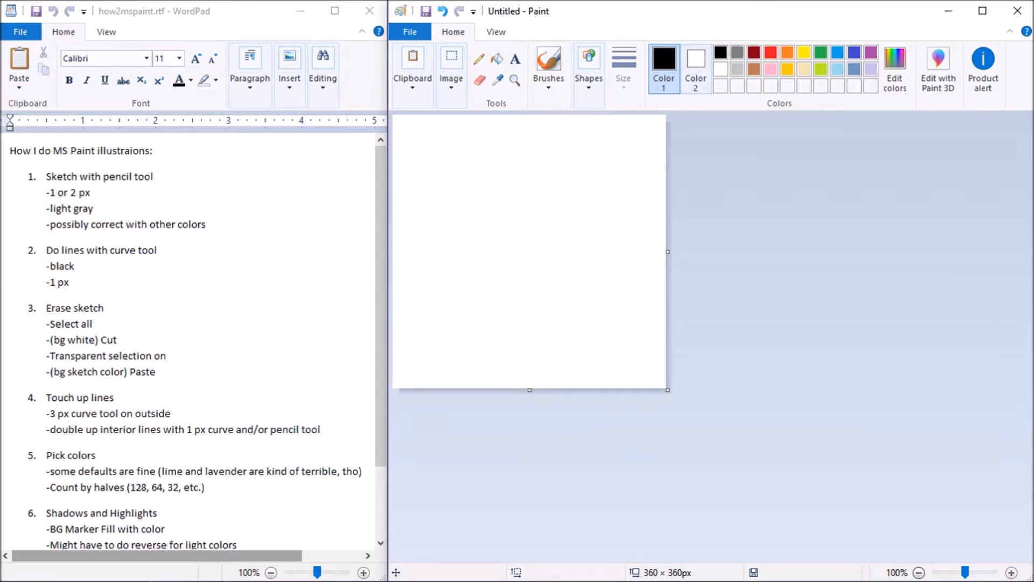
# Set the background color to the sketch's light gray and paste the drawing back to drop the gray sketch lines
pyautogui.click(696, 68)
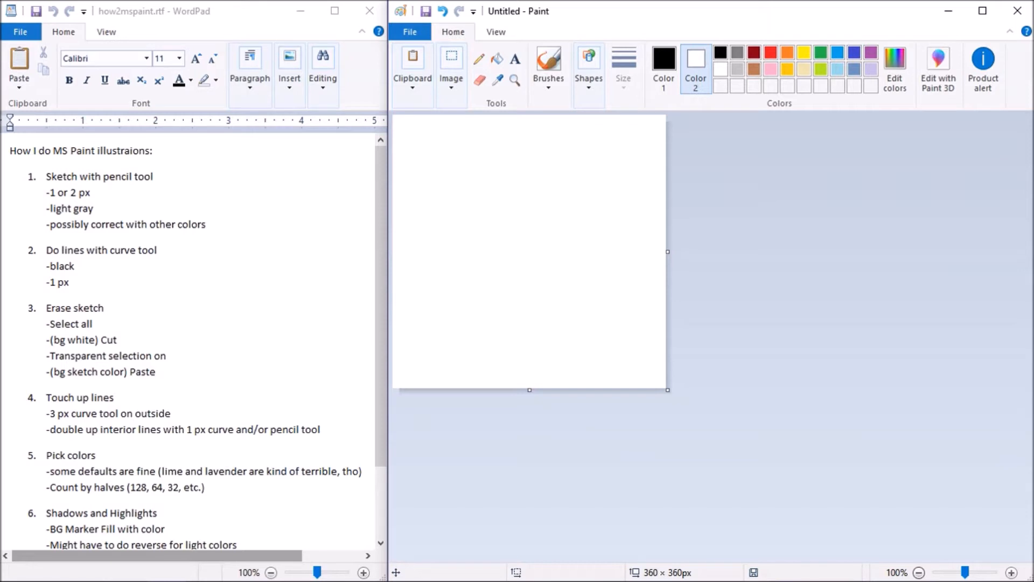
pyautogui.click(737, 69)
pyautogui.click(413, 76)
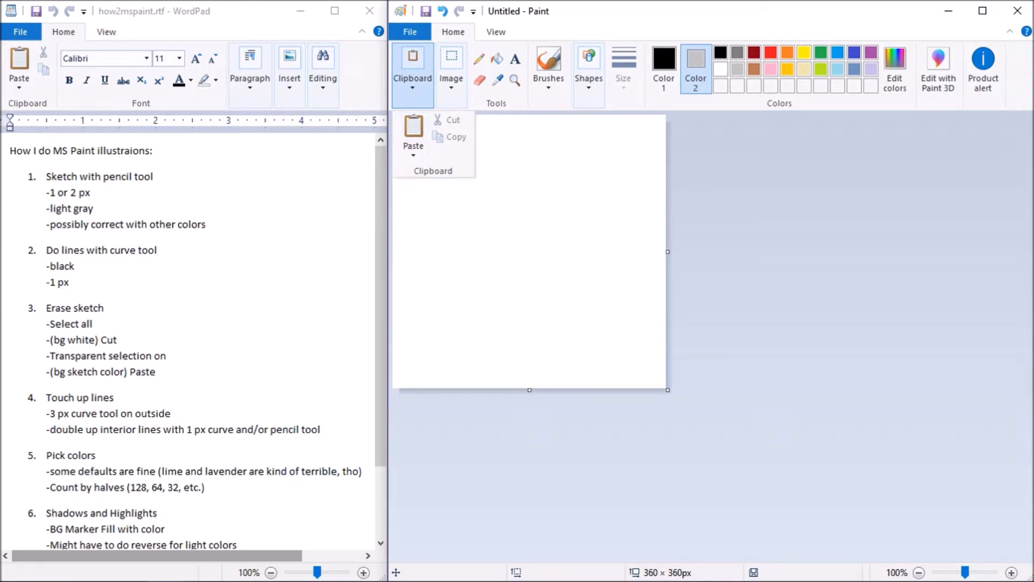
pyautogui.press('Escape')
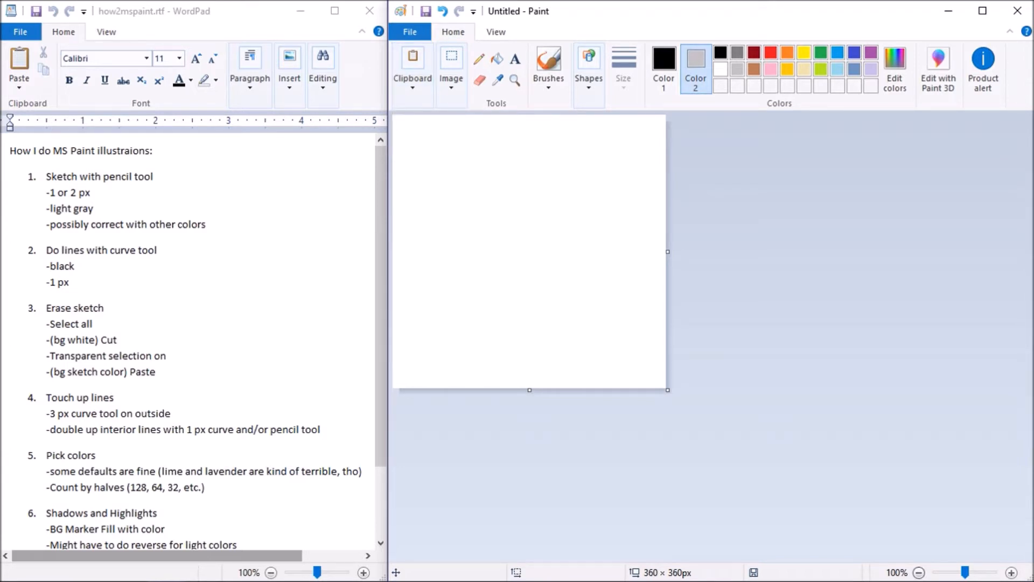
pyautogui.click(412, 78)
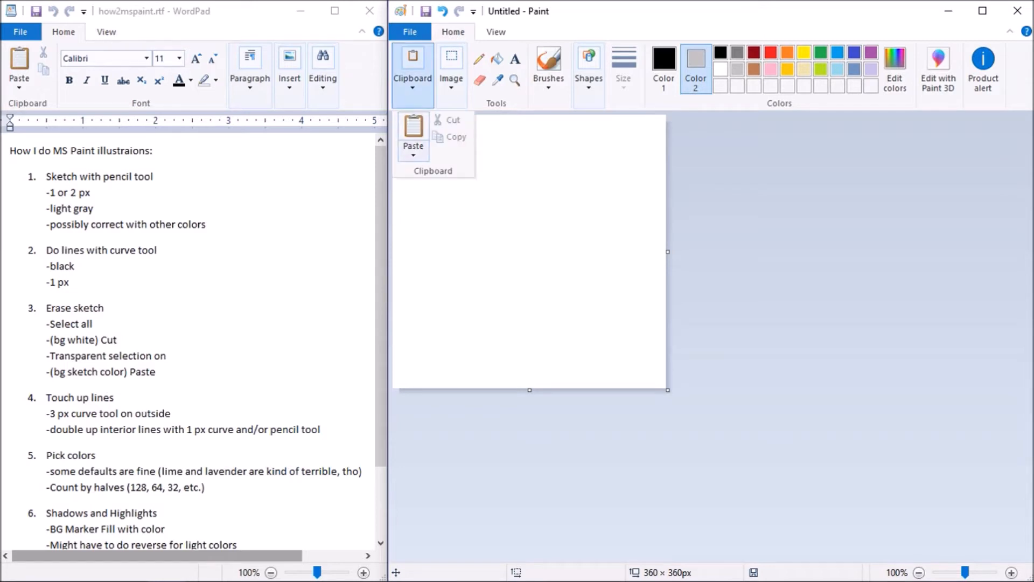
pyautogui.click(414, 132)
pyautogui.press('Escape')
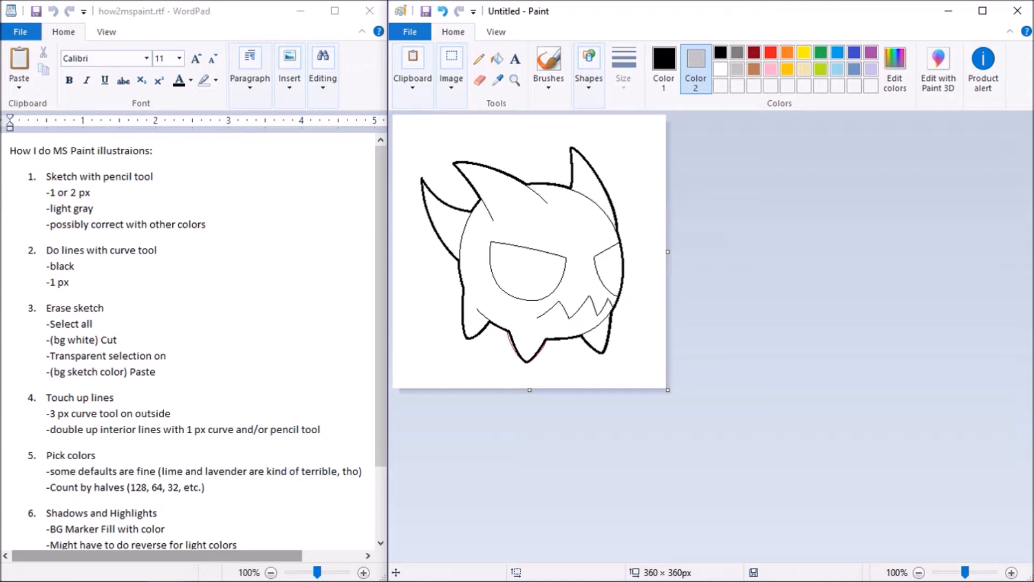
# Reset the background color to white, then select and cut the whole drawing again
pyautogui.click(720, 69)
pyautogui.click(451, 76)
pyautogui.click(457, 153)
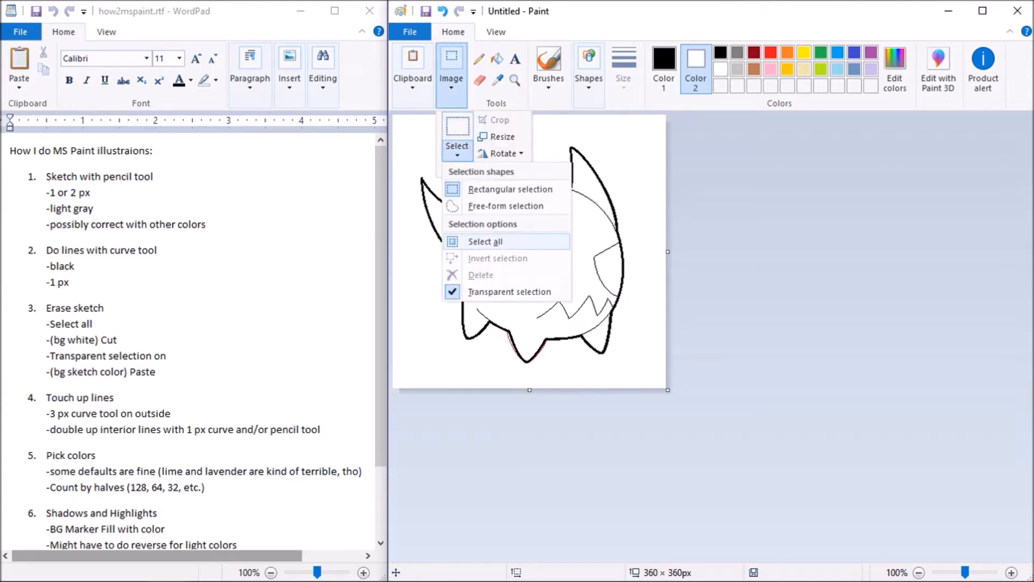
pyautogui.click(485, 242)
pyautogui.click(413, 75)
pyautogui.click(447, 119)
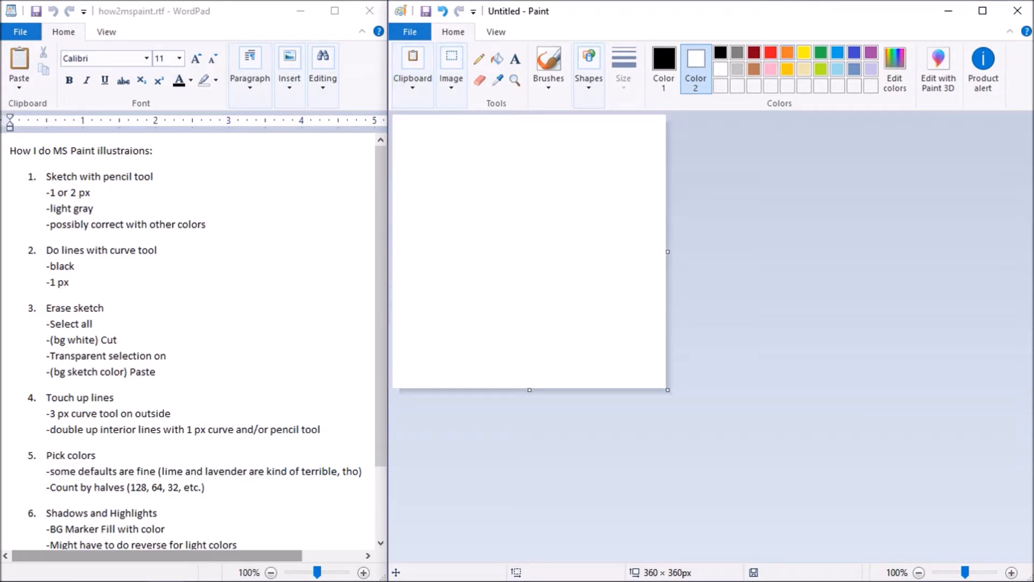
# Paste the drawing with red as the background color to drop the red lines, and restore the background color to white
pyautogui.click(771, 52)
pyautogui.click(413, 75)
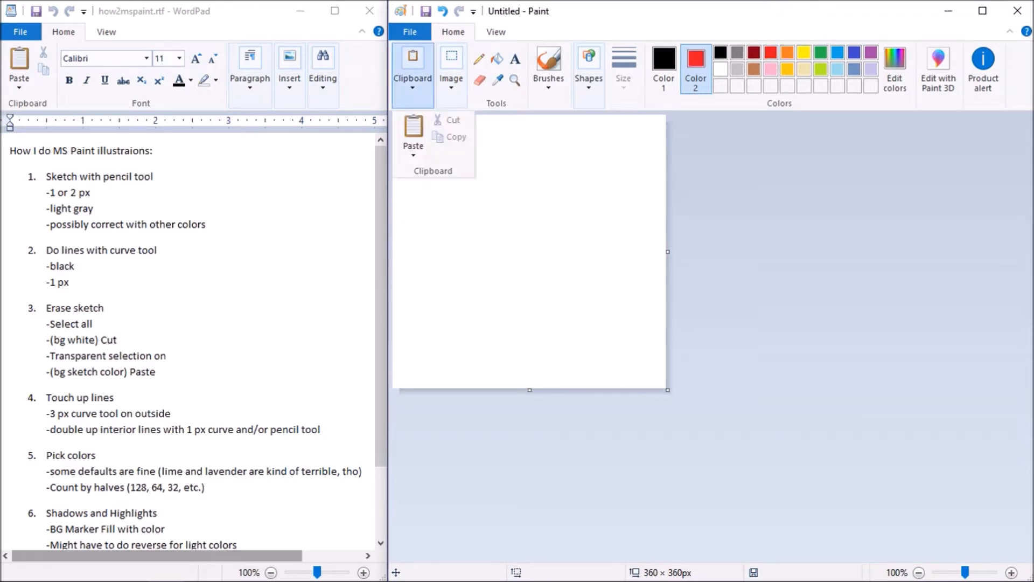
pyautogui.click(413, 129)
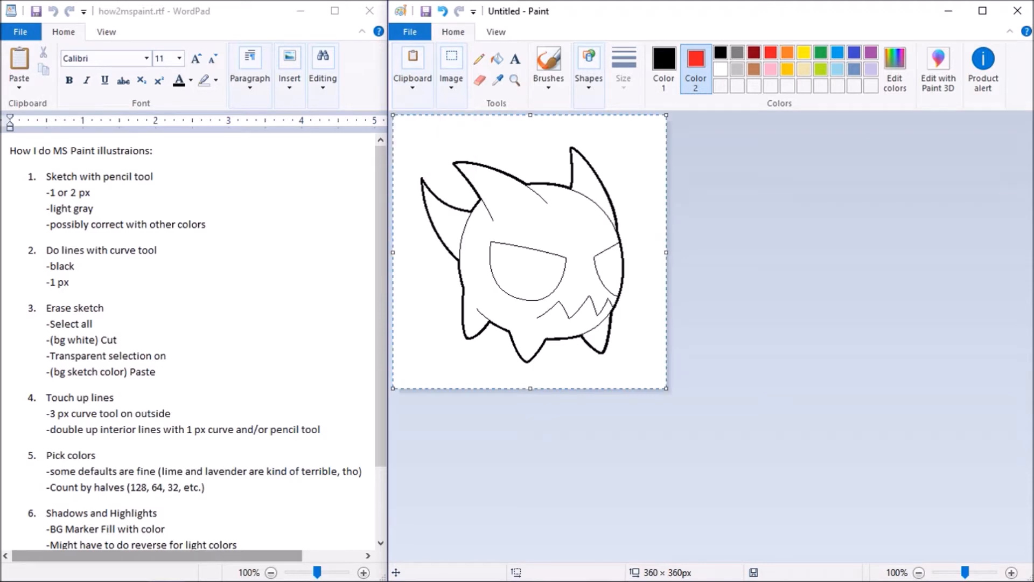
pyautogui.click(720, 69)
pyautogui.click(664, 69)
pyautogui.press('Escape')
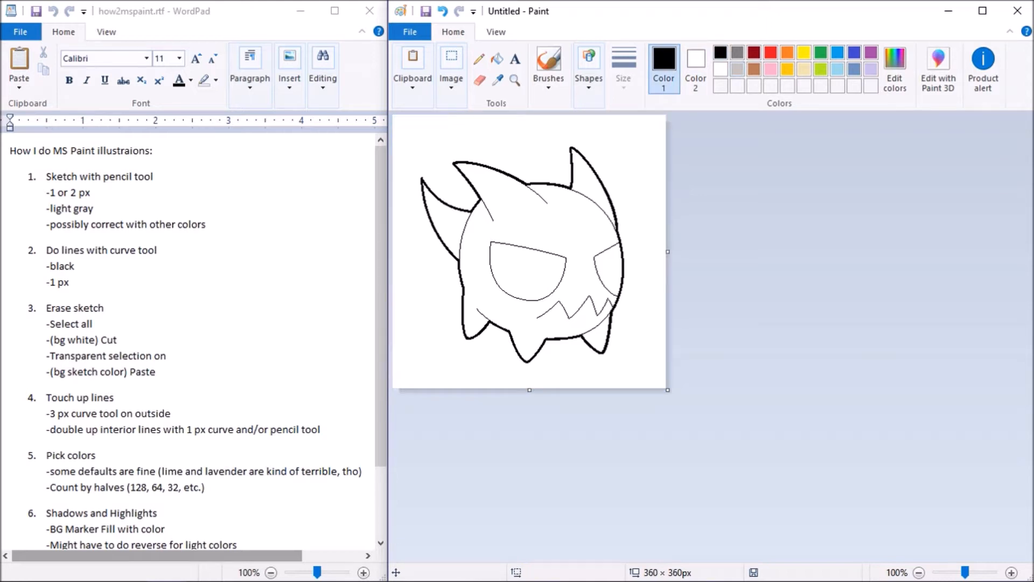
# Double the thin line extending from the inner left horn's lower edge into the head with a 1 px black curve
pyautogui.click(589, 70)
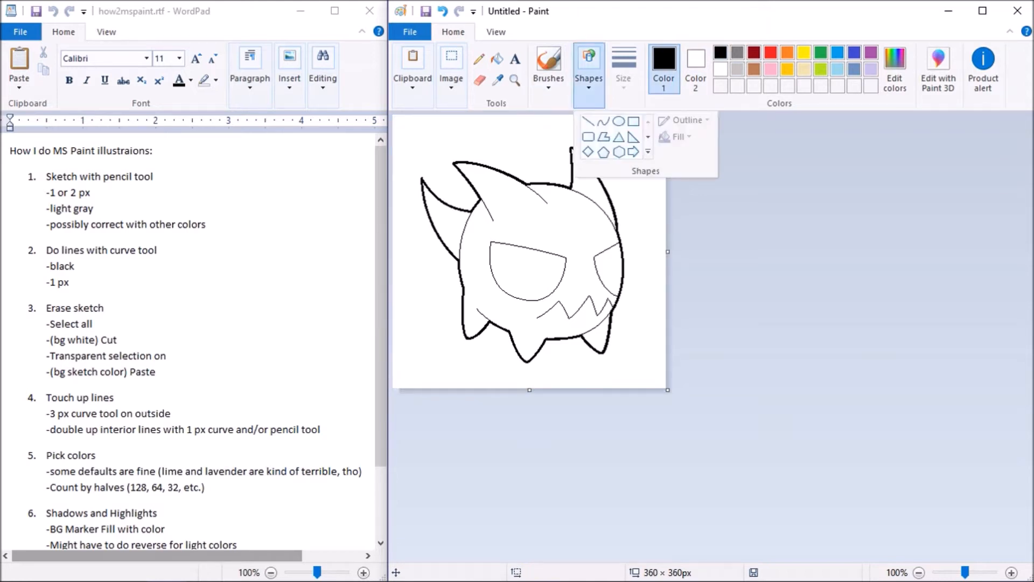
pyautogui.click(604, 122)
pyautogui.click(623, 70)
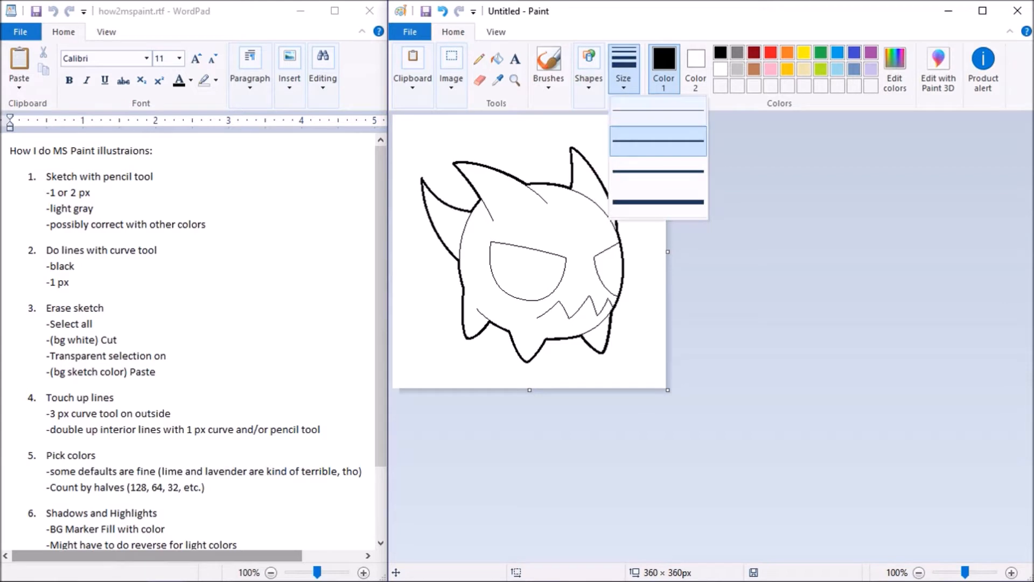
pyautogui.click(657, 123)
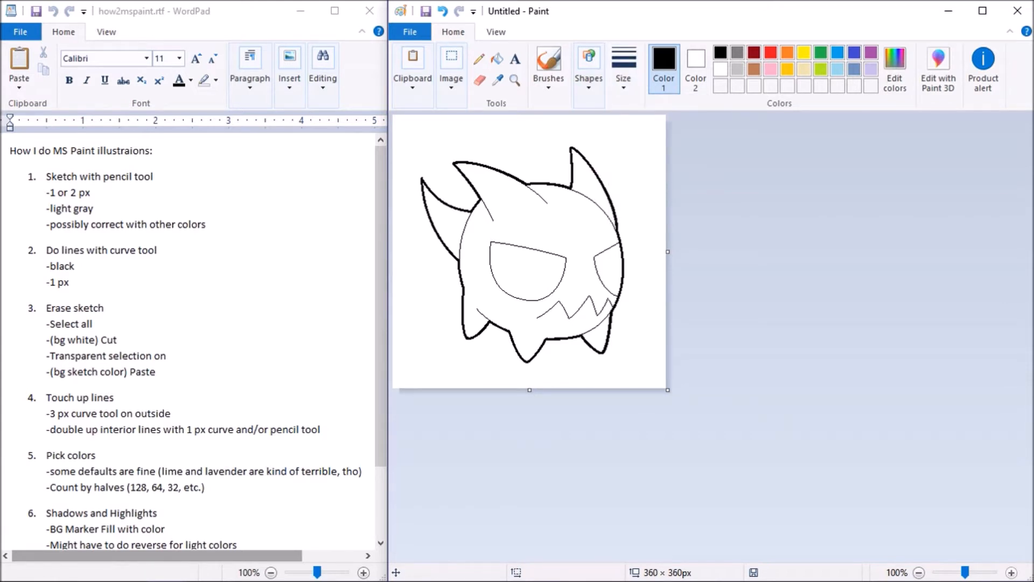
pyautogui.click(1011, 572)
pyautogui.click(1011, 572)
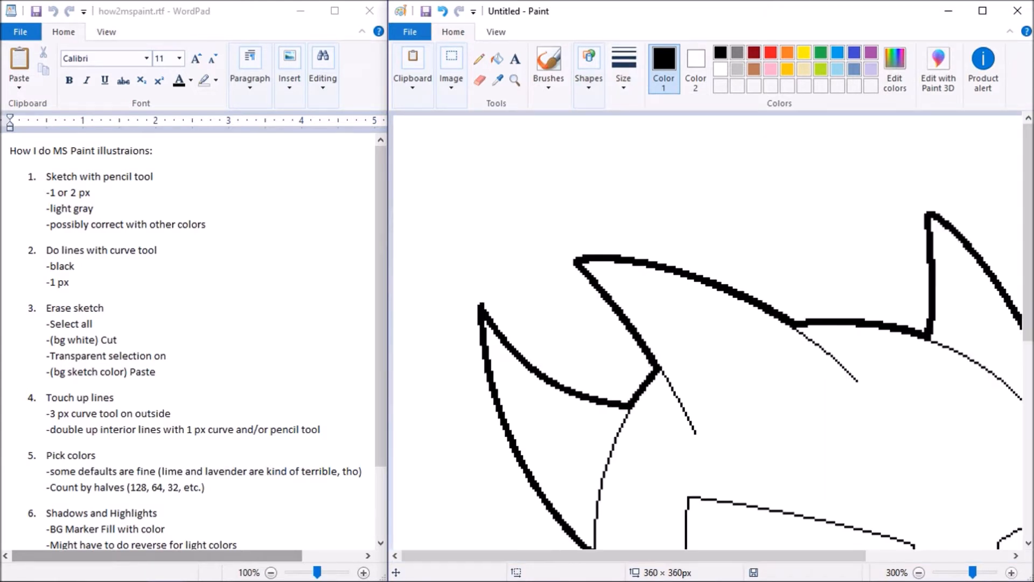
pyautogui.click(1011, 572)
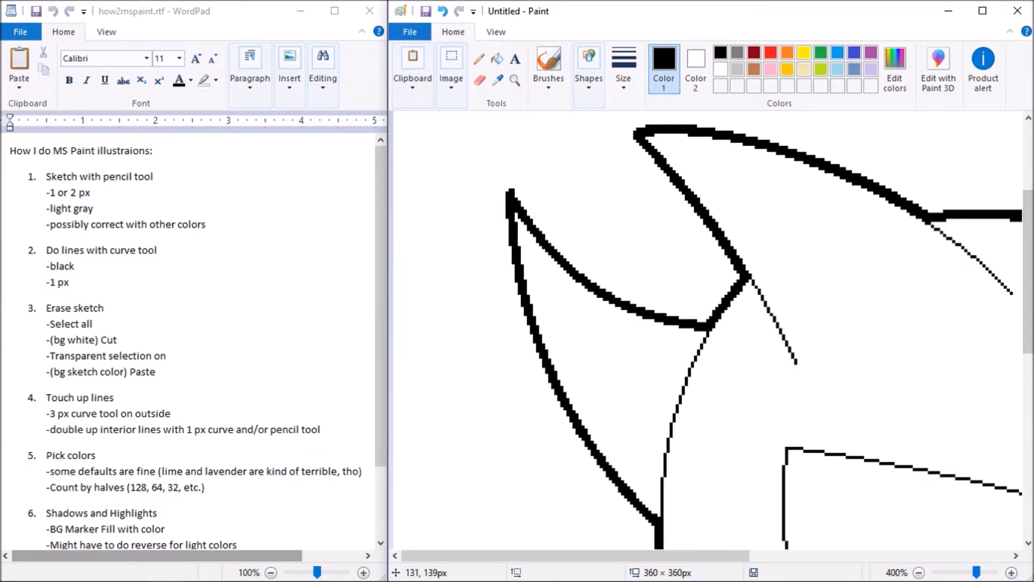
pyautogui.moveTo(794, 362)
pyautogui.mouseDown()
pyautogui.moveTo(764, 327)
pyautogui.moveTo(757, 299)
pyautogui.mouseUp()
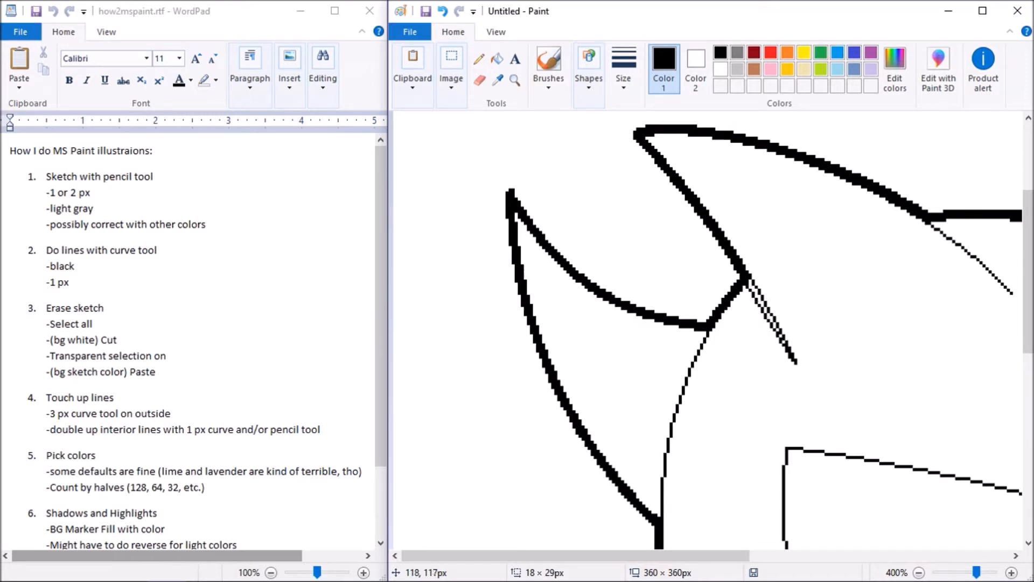
pyautogui.click(778, 301)
pyautogui.click(658, 351)
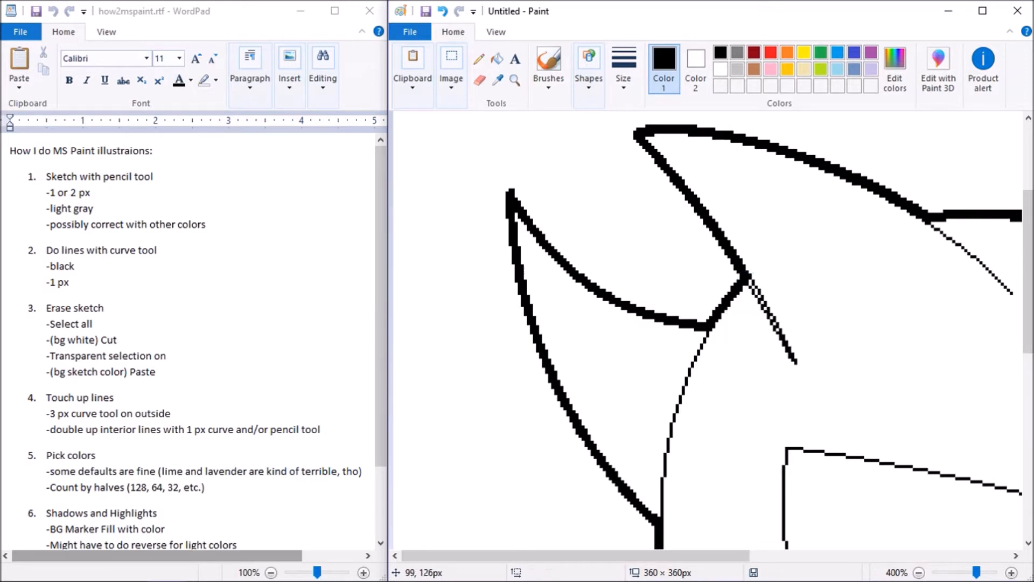
# Double the head outline across the outermost left horn's base with a 1 px curve and fill its end gaps with the Pencil tool
pyautogui.moveTo(706, 330)
pyautogui.mouseDown()
pyautogui.moveTo(668, 562)
pyautogui.moveTo(651, 543)
pyautogui.mouseUp()
pyautogui.moveTo(677, 361); pyautogui.dragTo(659, 458)
pyautogui.click(813, 343)
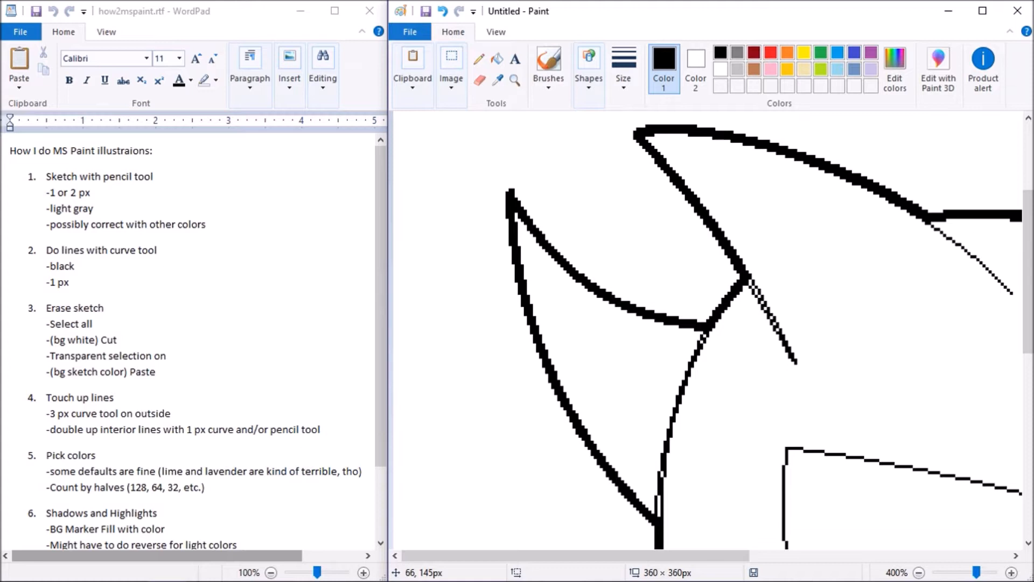
pyautogui.click(623, 68)
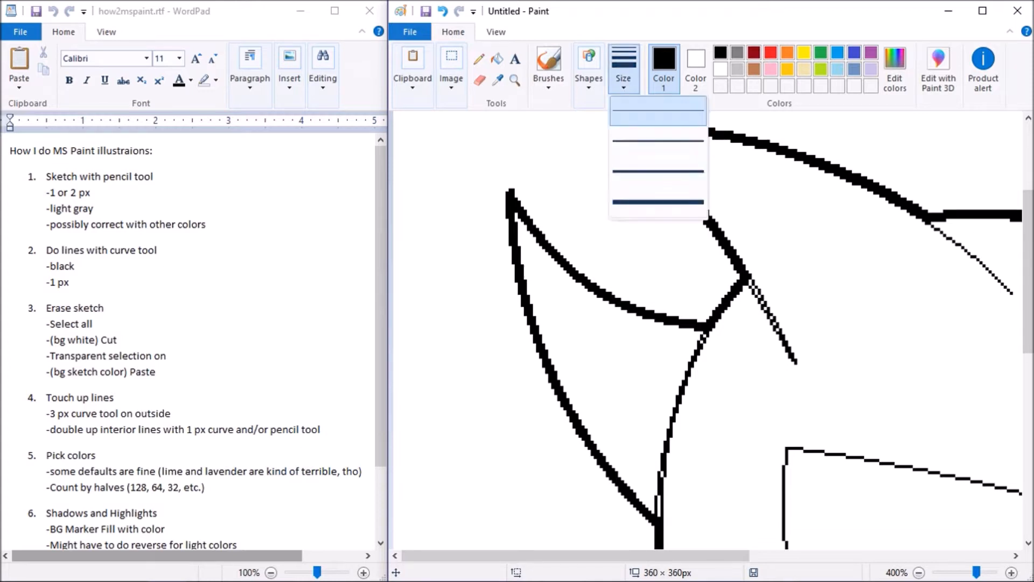
pyautogui.click(479, 58)
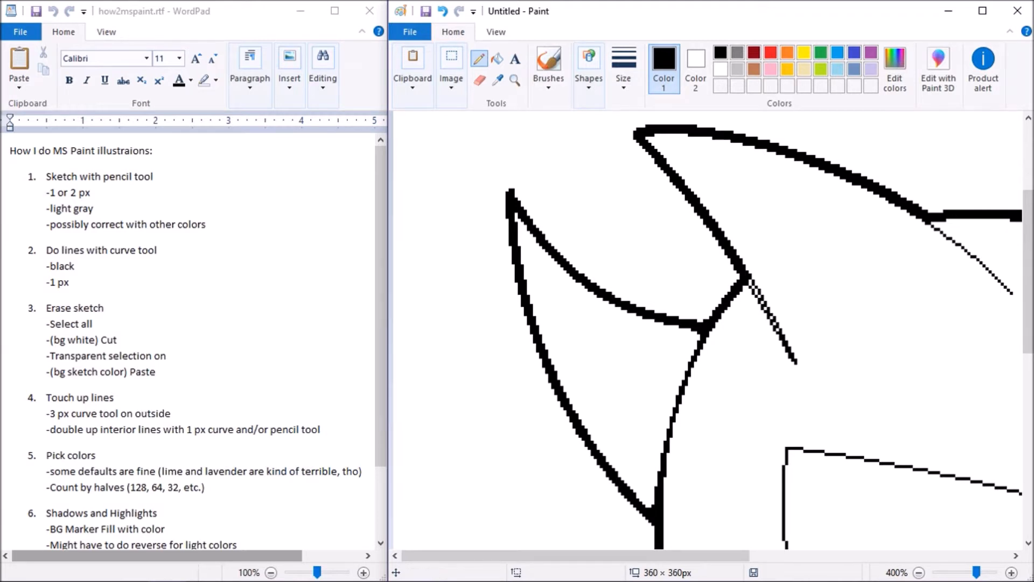
# Trim stray black pixels from the outermost left horn's tip with the Pencil tool in white
pyautogui.click(720, 69)
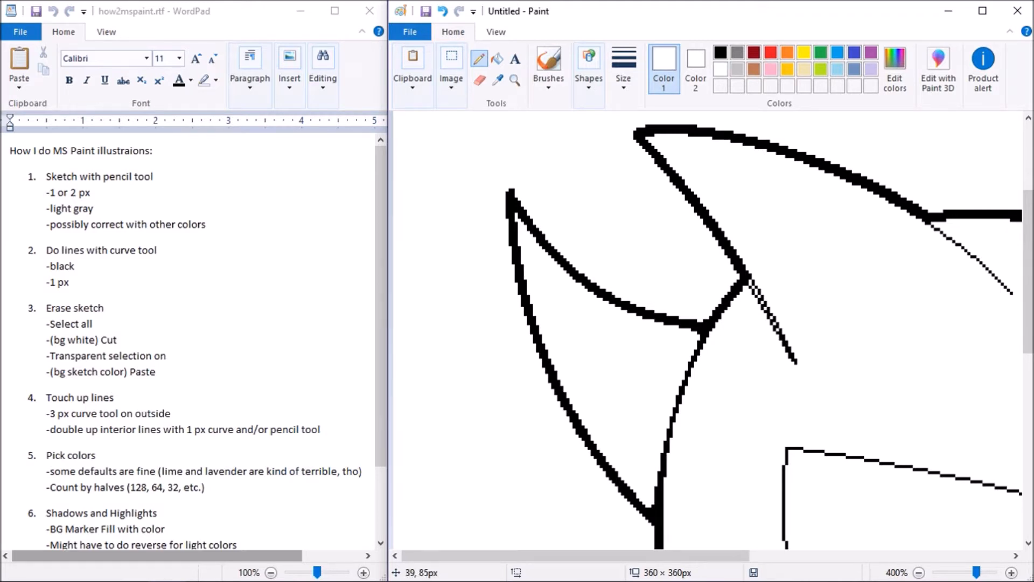
pyautogui.moveTo(510, 193); pyautogui.dragTo(514, 189)
pyautogui.moveTo(518, 199); pyautogui.dragTo(510, 199)
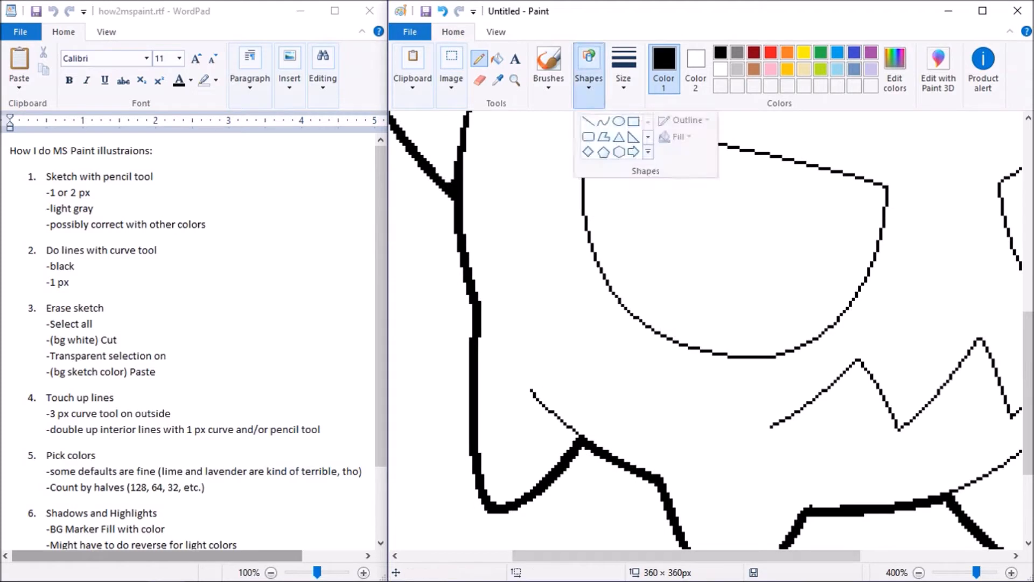
# Double the thin line above the lower-left cheek spike with a black curve, and extend the outline slightly past the neighbouring corner
pyautogui.click(603, 121)
pyautogui.moveTo(532, 391); pyautogui.dragTo(583, 448)
pyautogui.click(566, 428)
pyautogui.moveTo(683, 484); pyautogui.dragTo(671, 483)
pyautogui.click(673, 484)
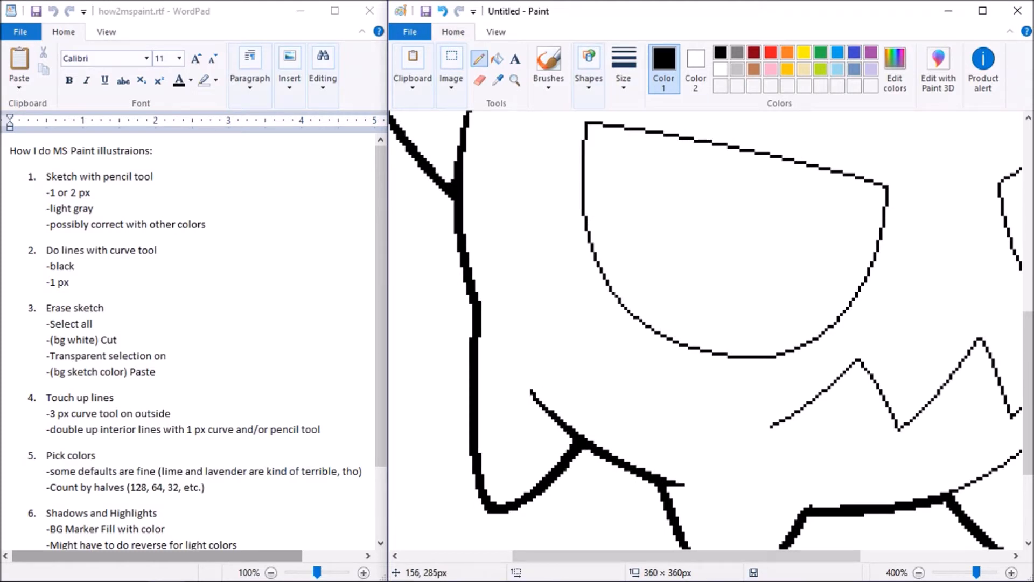
pyautogui.moveTo(686, 556); pyautogui.dragTo(736, 555)
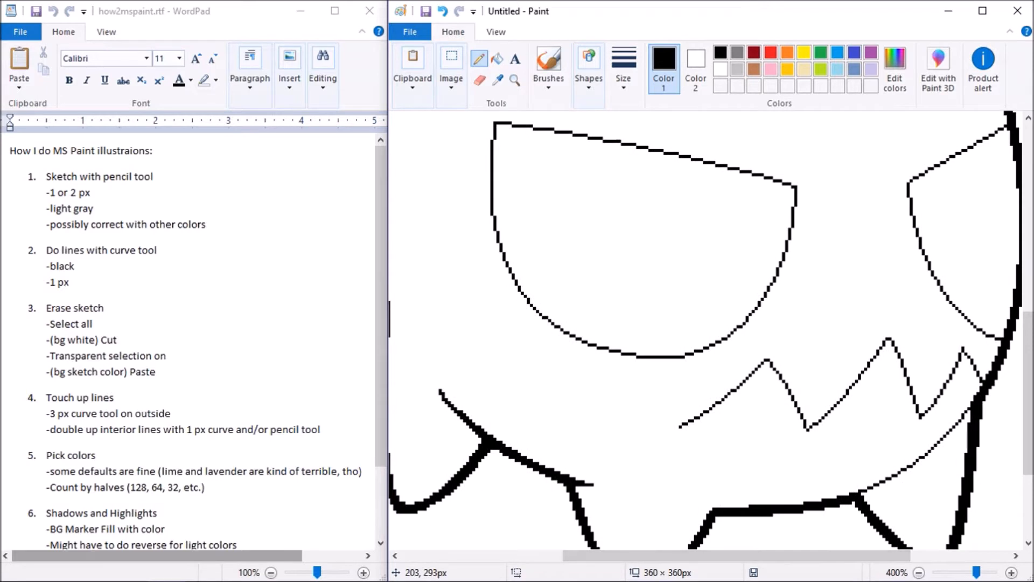
# Extend the chin outline a short way past its left corner in black Pencil, and trim the thick end in white
pyautogui.moveTo(718, 509); pyautogui.dragTo(692, 507)
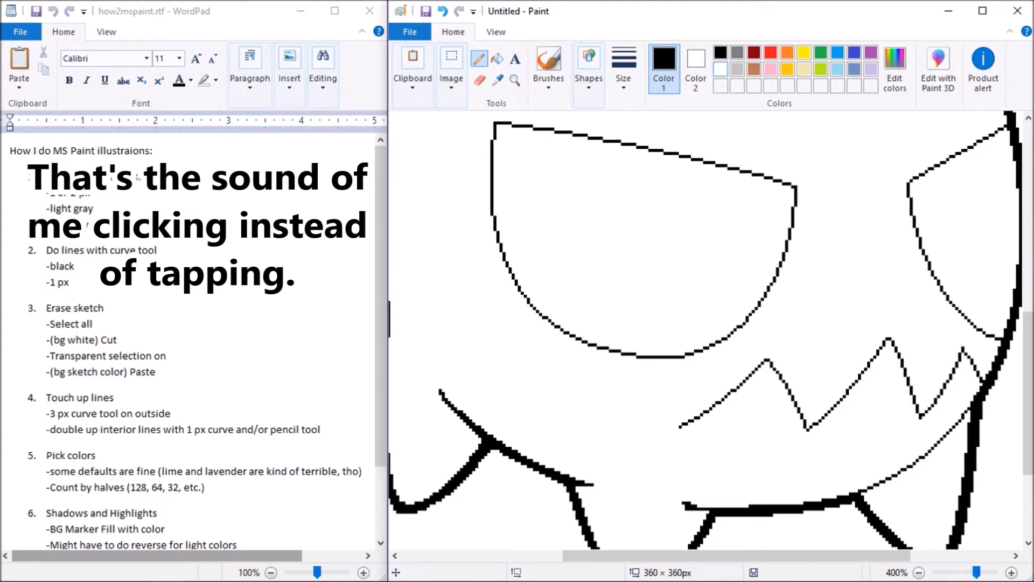
pyautogui.click(720, 69)
pyautogui.click(687, 509)
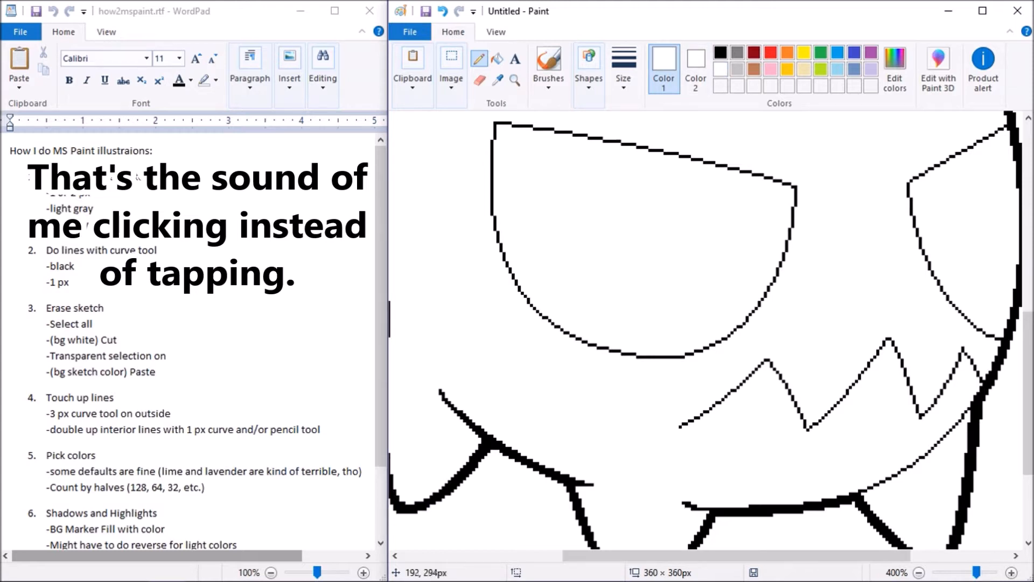
pyautogui.click(687, 506)
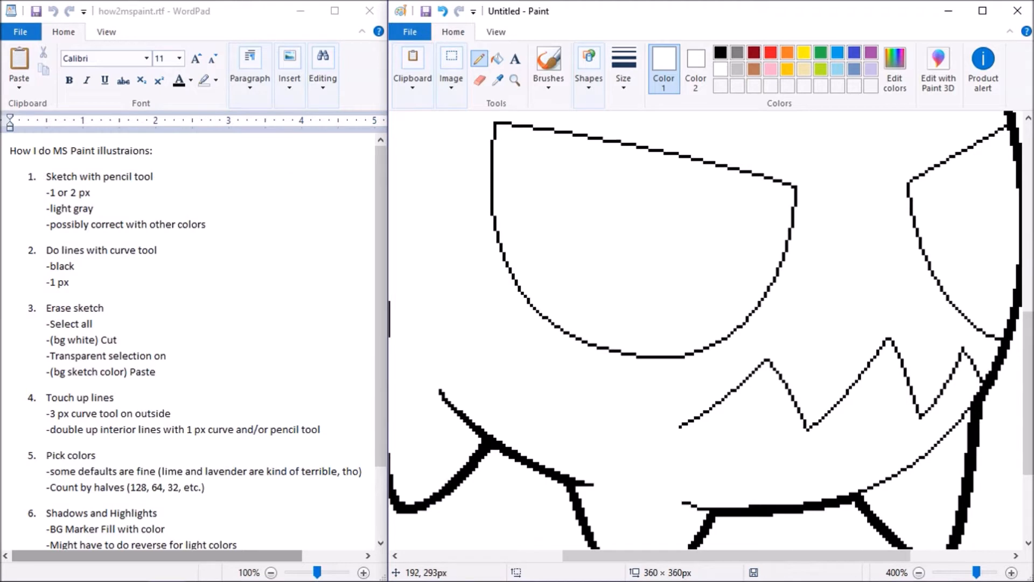
# Lengthen the two facing jaw line ends with short black Pencil strokes, and thin the chin line's left end in white
pyautogui.click(720, 52)
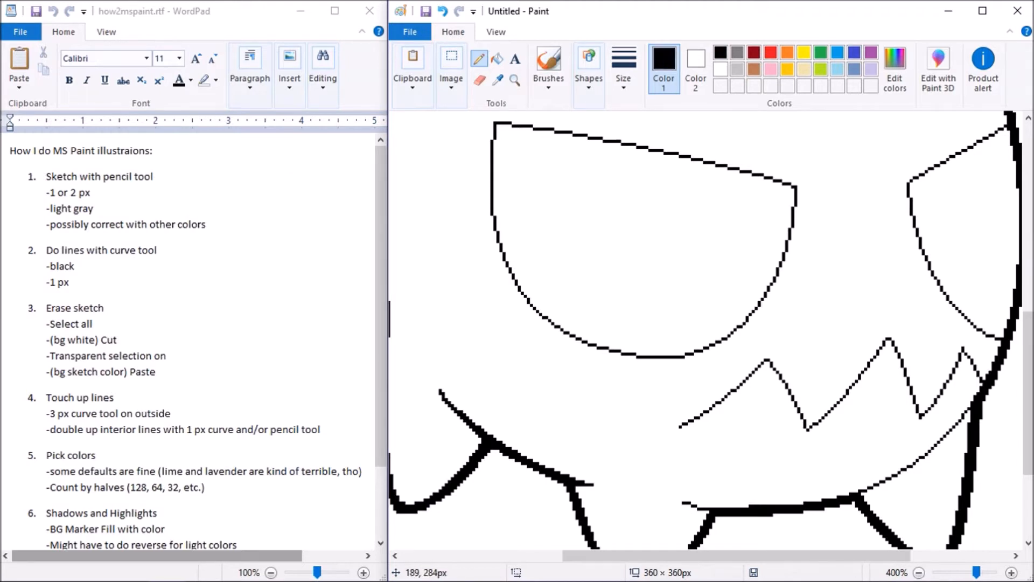
pyautogui.moveTo(689, 505); pyautogui.dragTo(696, 509)
pyautogui.moveTo(591, 485); pyautogui.dragTo(603, 488)
pyautogui.moveTo(678, 505); pyautogui.dragTo(695, 508)
pyautogui.moveTo(683, 506); pyautogui.dragTo(689, 510)
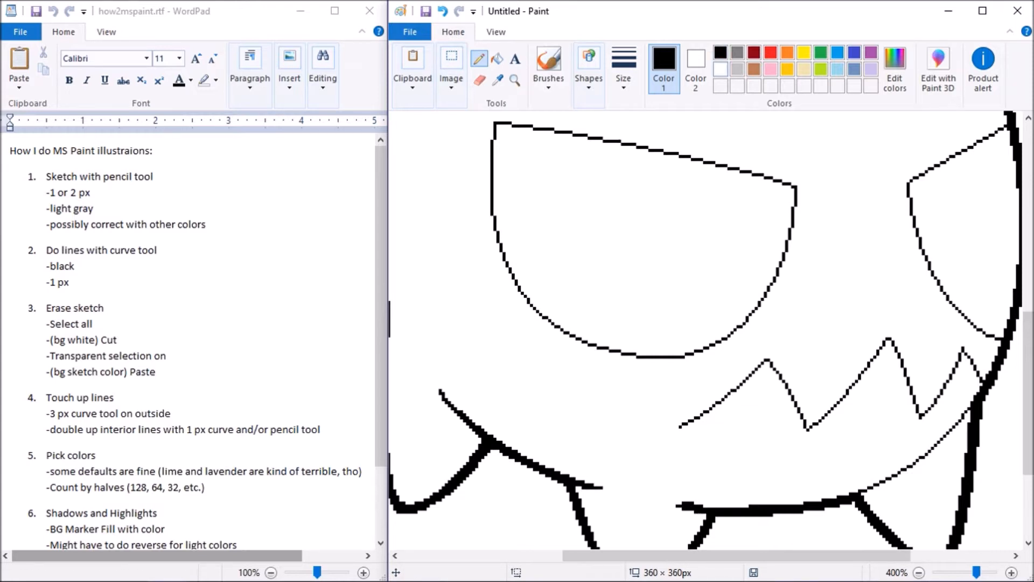
pyautogui.click(720, 68)
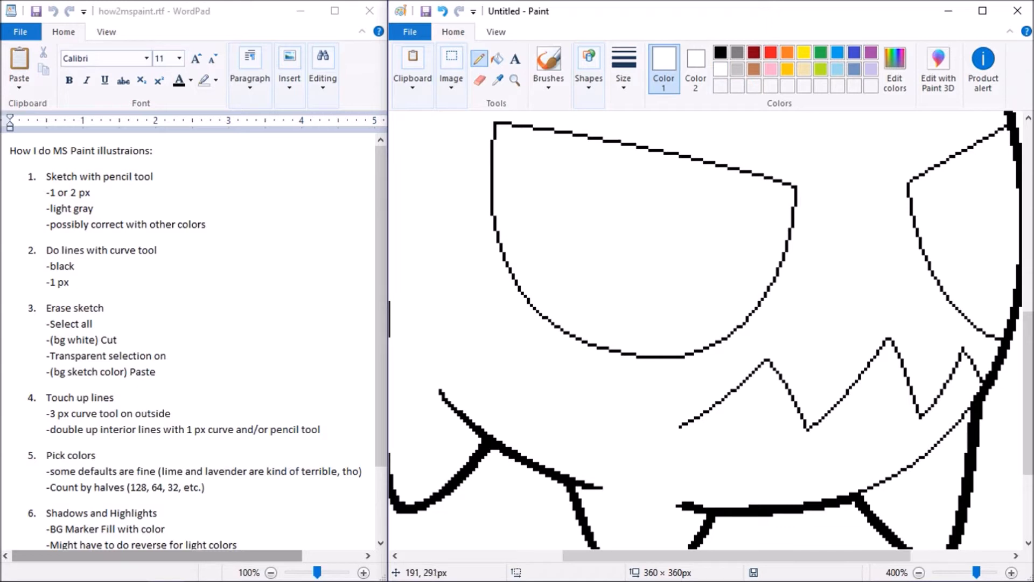
pyautogui.moveTo(681, 503); pyautogui.dragTo(704, 504)
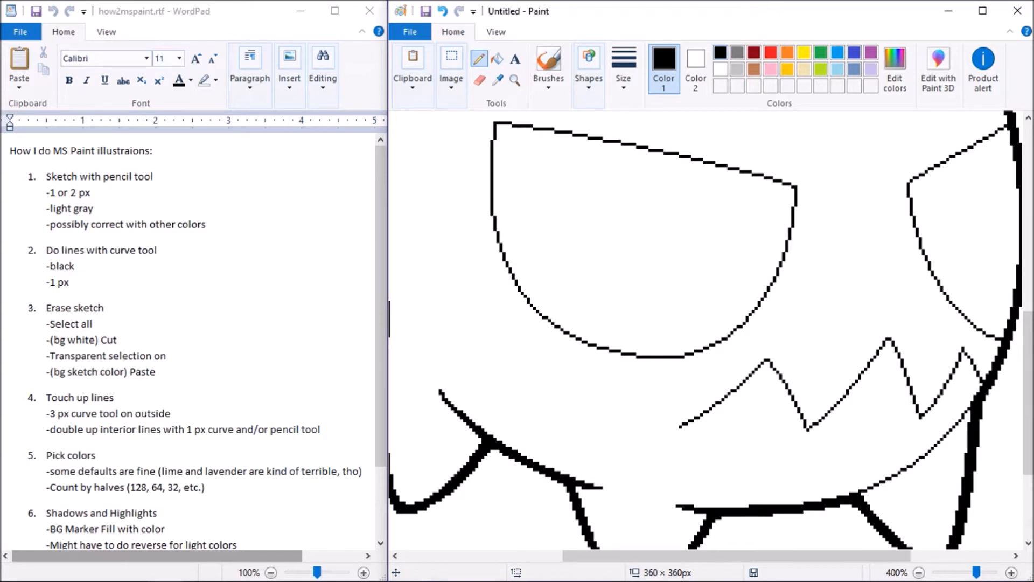
# Double the thin curved jaw line below the mouth, from the chin outline up to the right head outline, with a 1 px black curve
pyautogui.click(589, 67)
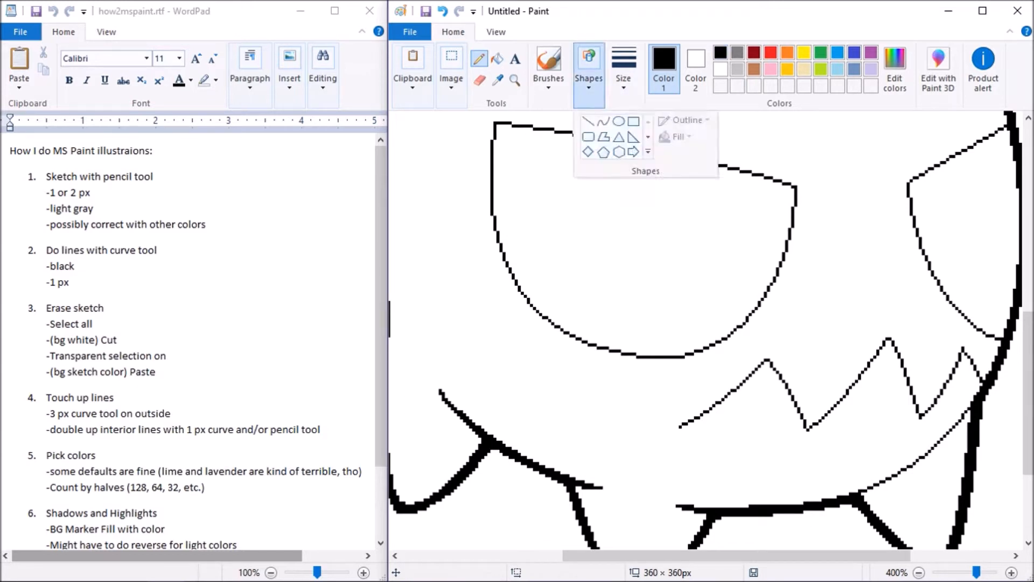
pyautogui.click(603, 121)
pyautogui.click(624, 70)
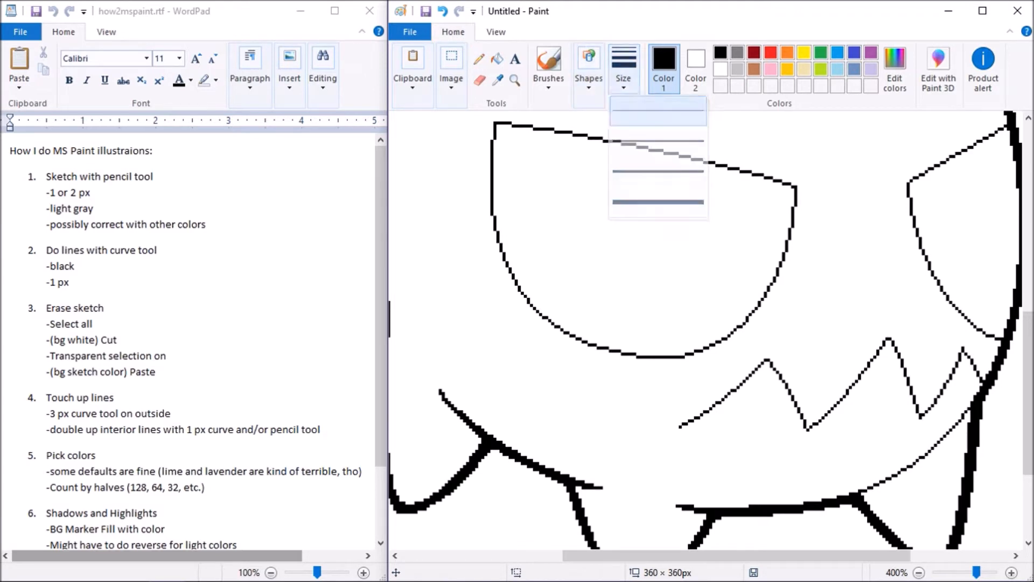
pyautogui.click(658, 110)
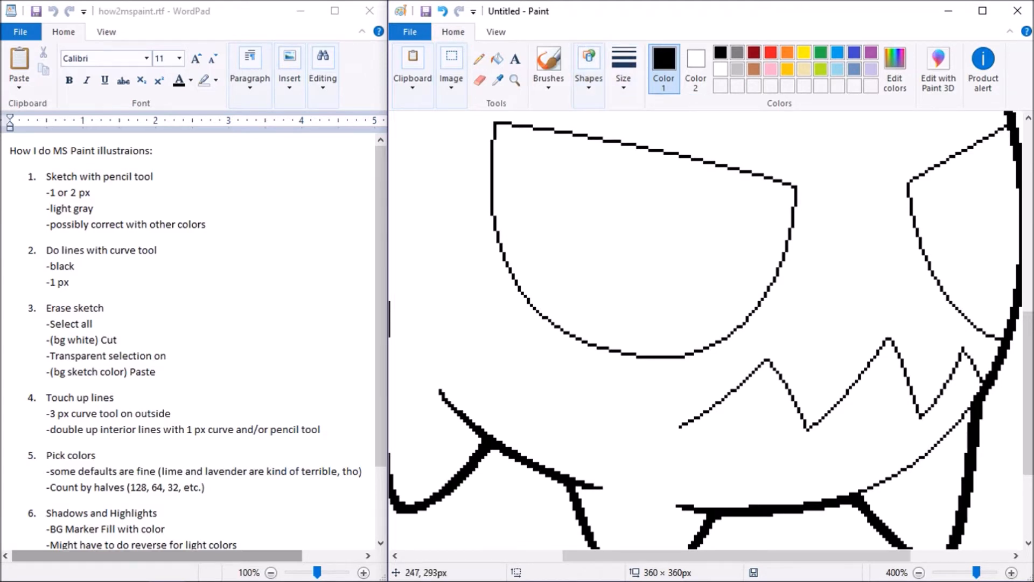
pyautogui.moveTo(875, 490); pyautogui.dragTo(966, 417)
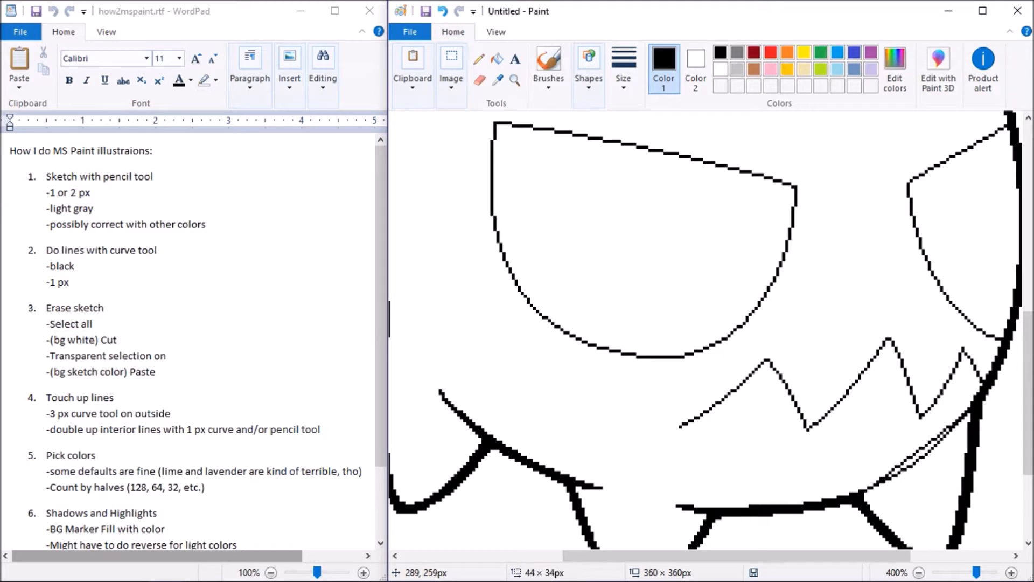
pyautogui.moveTo(871, 491); pyautogui.dragTo(896, 479)
pyautogui.moveTo(940, 453); pyautogui.dragTo(948, 436)
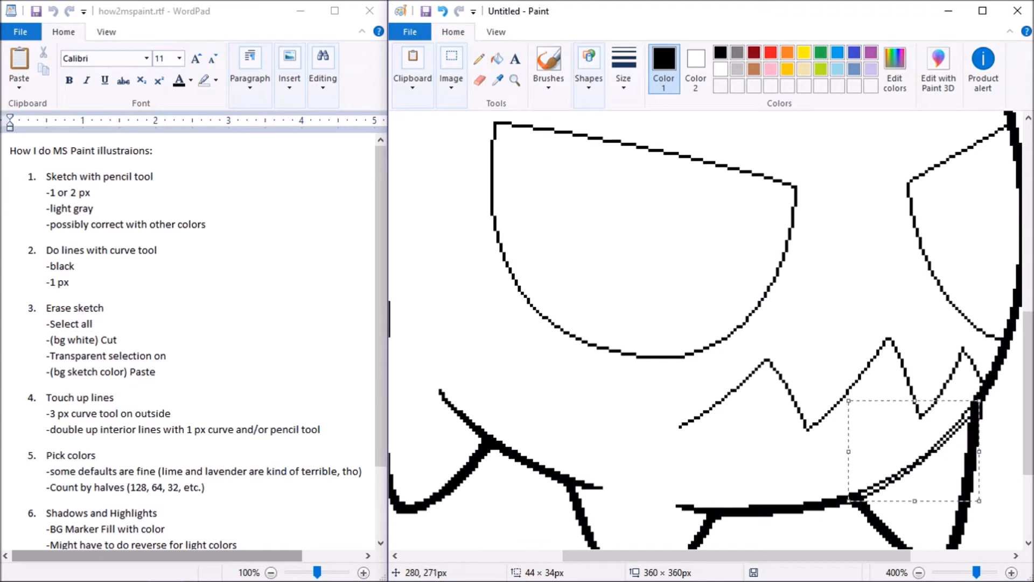
pyautogui.click(479, 58)
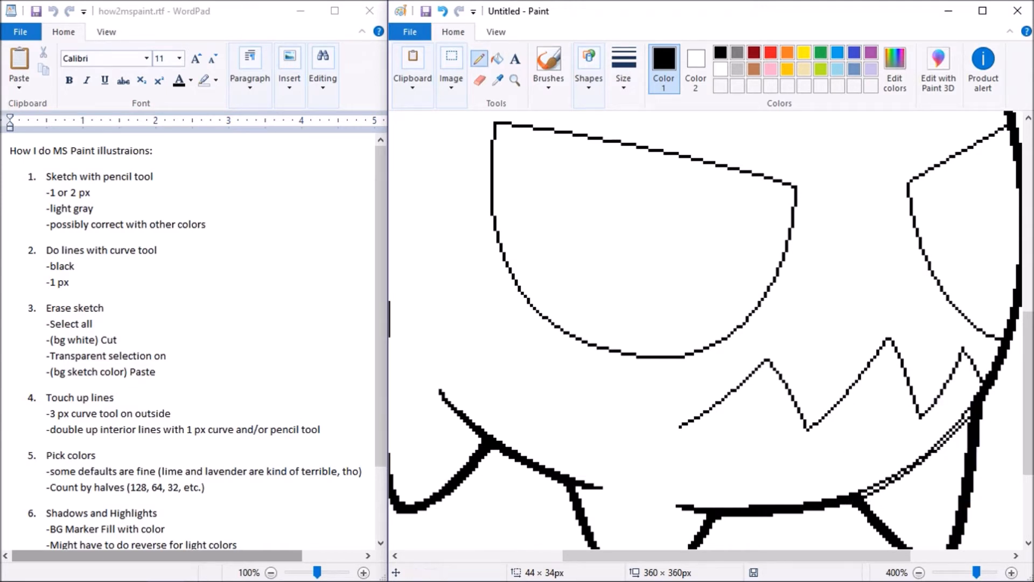
# Double both edges of the leftmost peak of the zigzag mouth with 1 px black curves
pyautogui.click(588, 67)
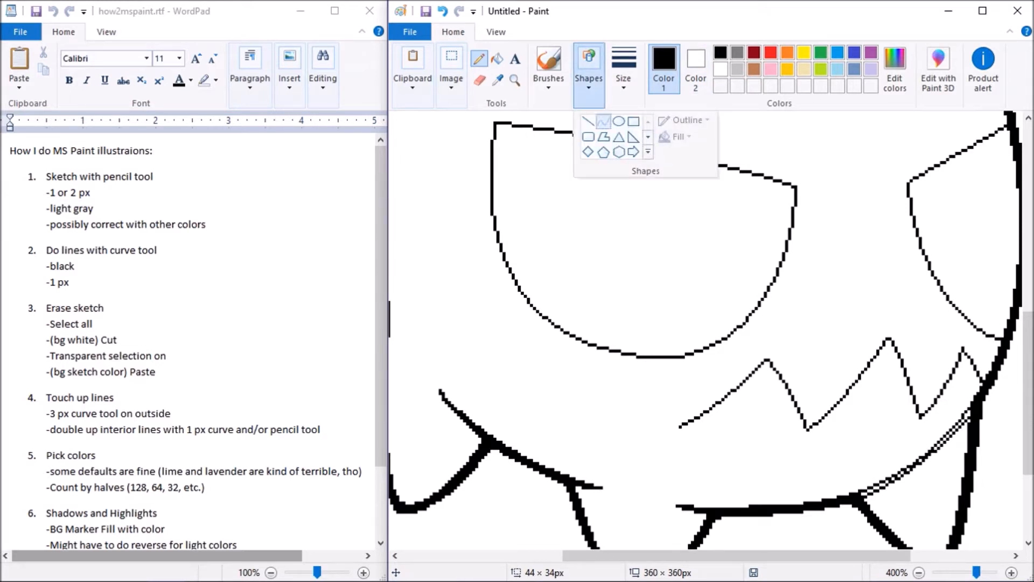
pyautogui.click(604, 122)
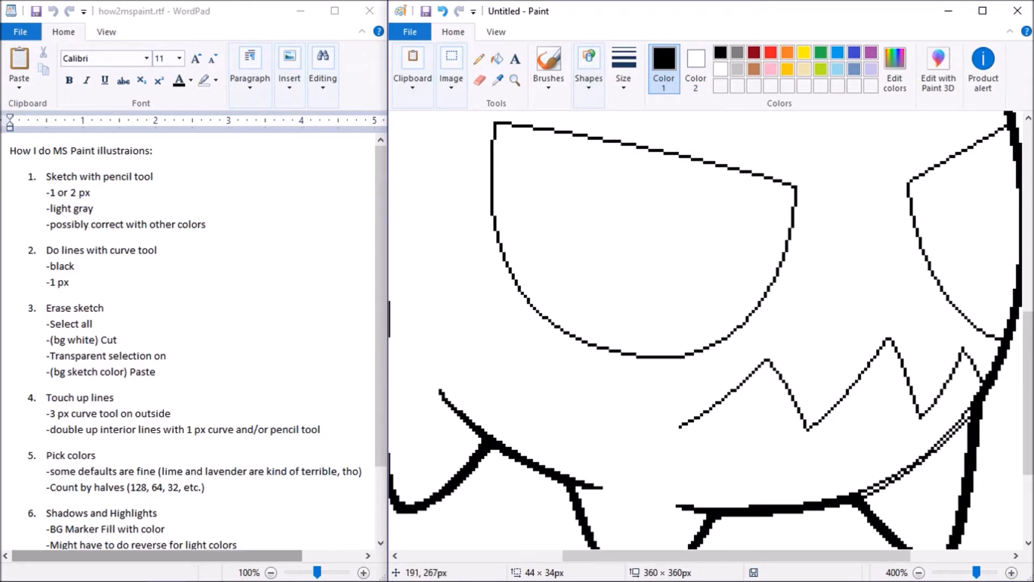
pyautogui.moveTo(710, 406); pyautogui.dragTo(770, 360)
pyautogui.moveTo(703, 424); pyautogui.dragTo(752, 380)
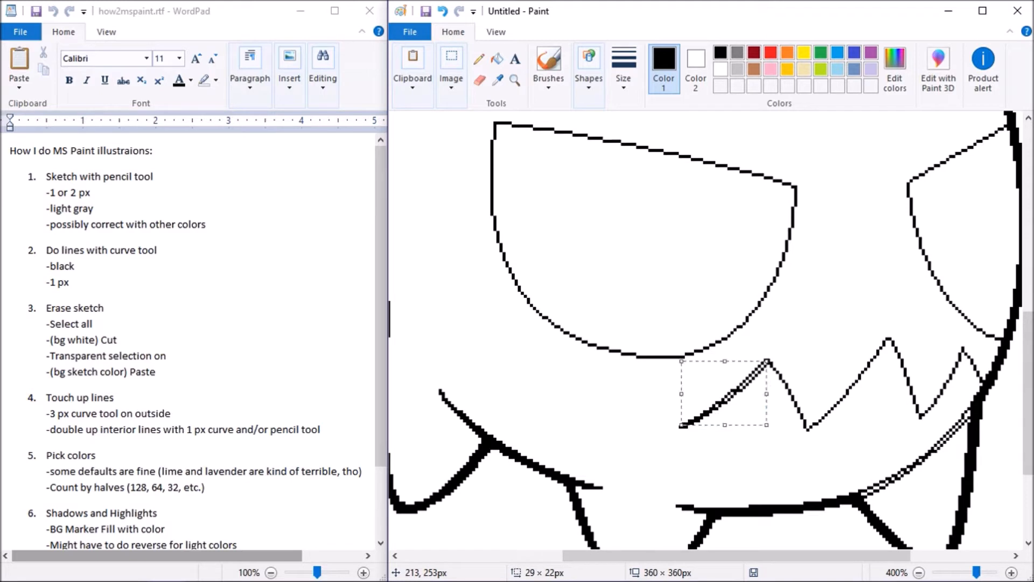
pyautogui.click(803, 350)
pyautogui.moveTo(768, 363); pyautogui.dragTo(788, 392)
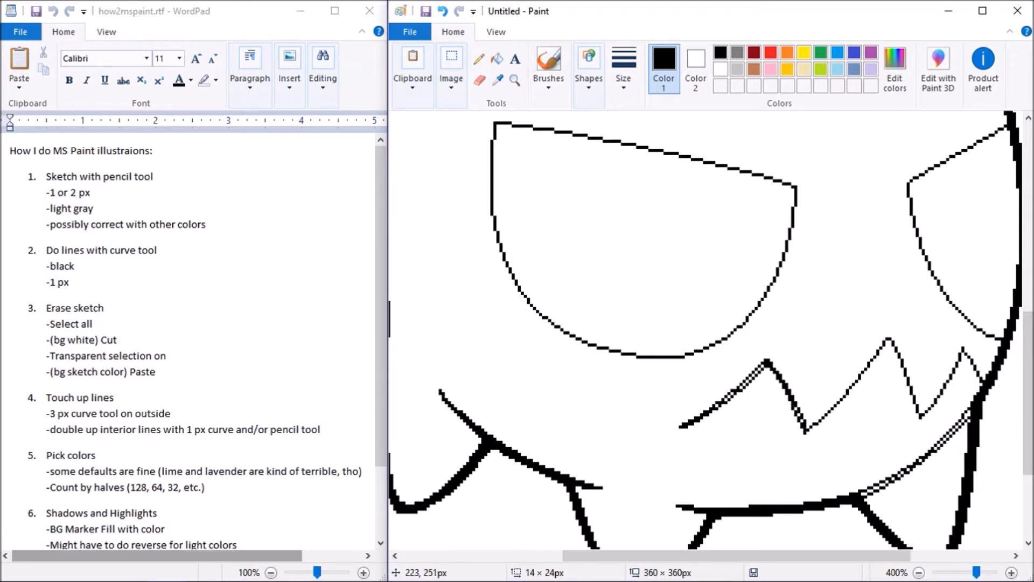
# Double both edges of the tall middle peak of the zigzag mouth with 1 px black curves
pyautogui.moveTo(815, 447)
pyautogui.mouseDown()
pyautogui.moveTo(802, 416)
pyautogui.moveTo(888, 338)
pyautogui.mouseUp()
pyautogui.click(857, 386)
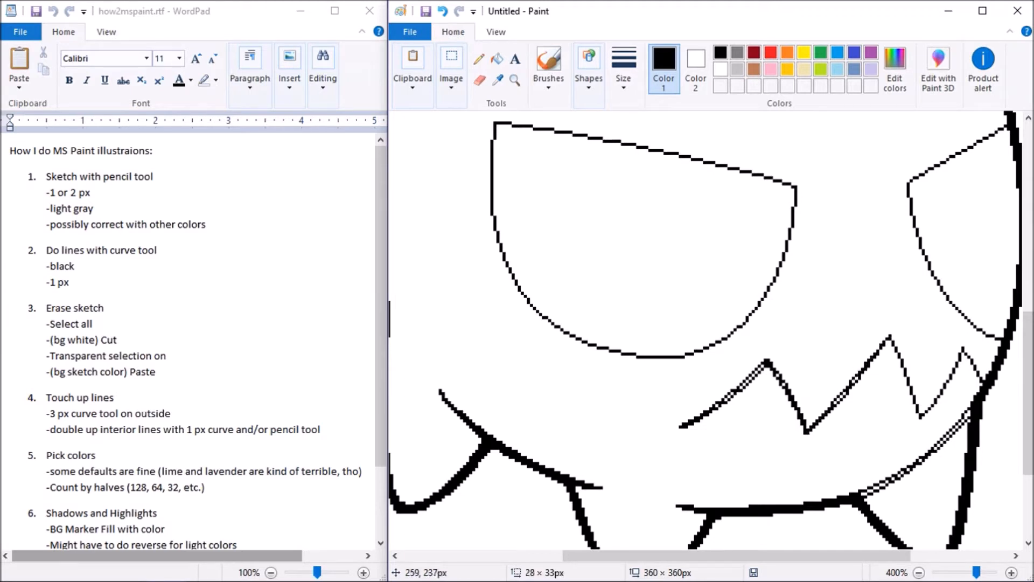
pyautogui.moveTo(861, 396); pyautogui.dragTo(883, 358)
pyautogui.click(929, 316)
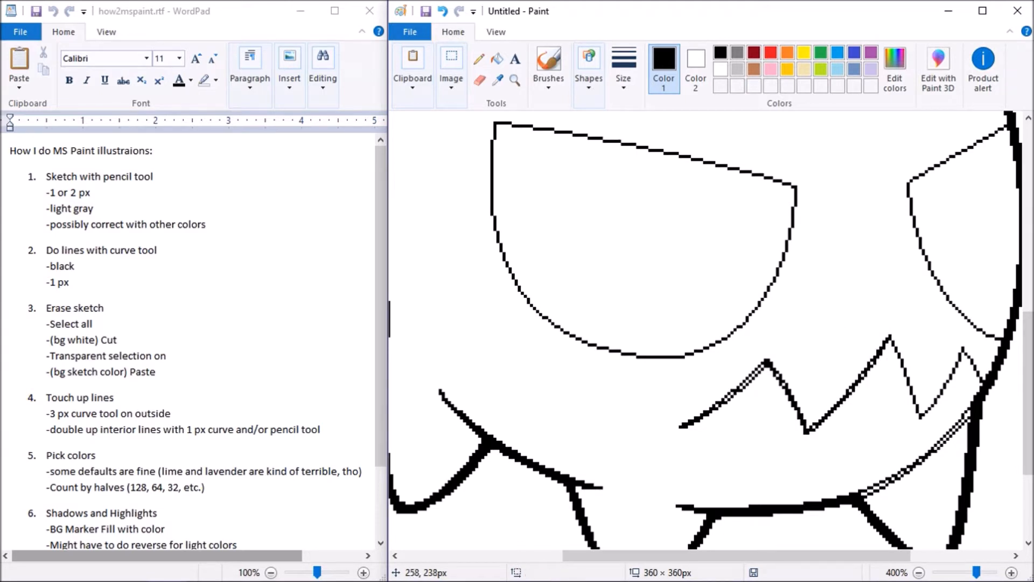
pyautogui.moveTo(891, 336); pyautogui.dragTo(920, 416)
pyautogui.moveTo(909, 352); pyautogui.dragTo(907, 357)
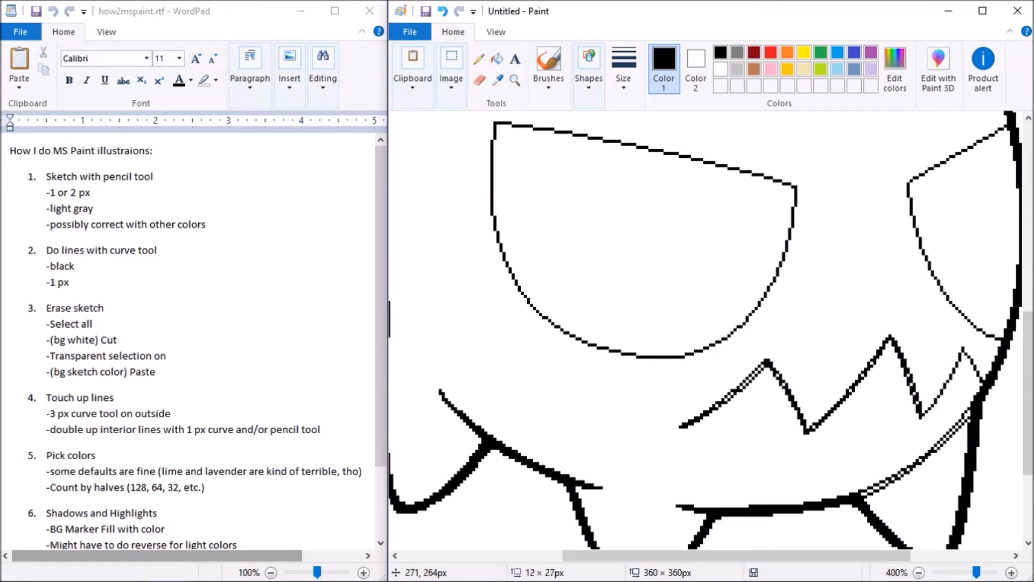
# Double both edges of the small rightmost mouth peak with 1 px black curves meeting the head outline
pyautogui.moveTo(924, 414); pyautogui.dragTo(924, 415)
pyautogui.click(958, 347)
pyautogui.moveTo(923, 414)
pyautogui.mouseDown()
pyautogui.moveTo(959, 338)
pyautogui.moveTo(937, 397)
pyautogui.mouseUp()
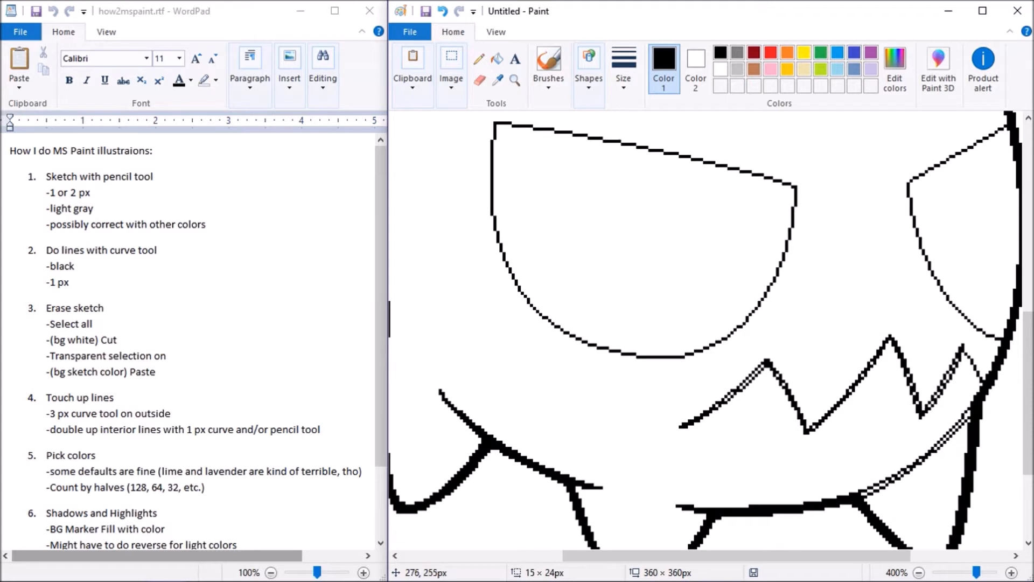
pyautogui.click(948, 376)
pyautogui.click(981, 335)
pyautogui.moveTo(964, 351)
pyautogui.mouseDown()
pyautogui.moveTo(981, 383)
pyautogui.moveTo(974, 354)
pyautogui.mouseUp()
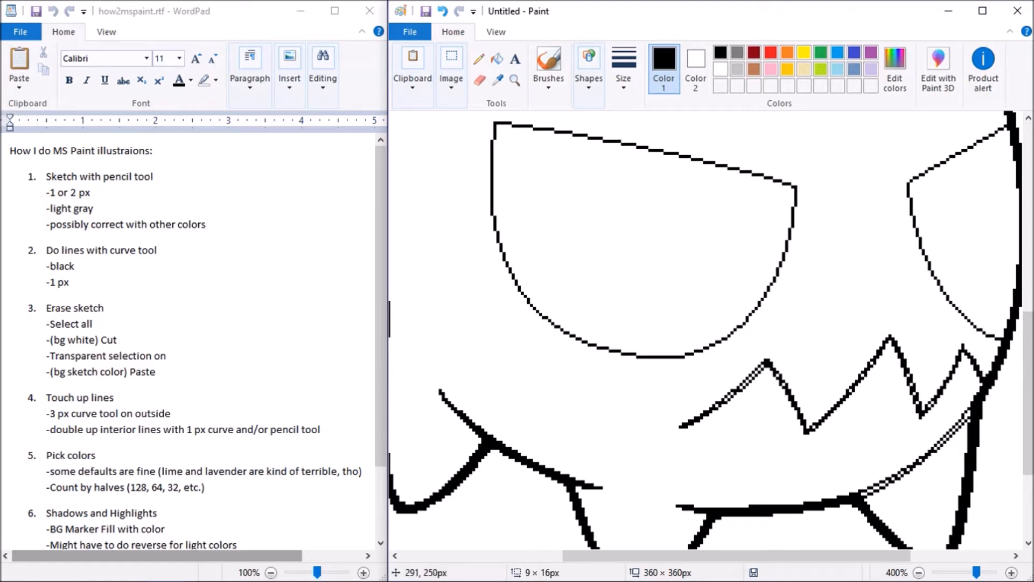
pyautogui.click(994, 385)
pyautogui.click(479, 58)
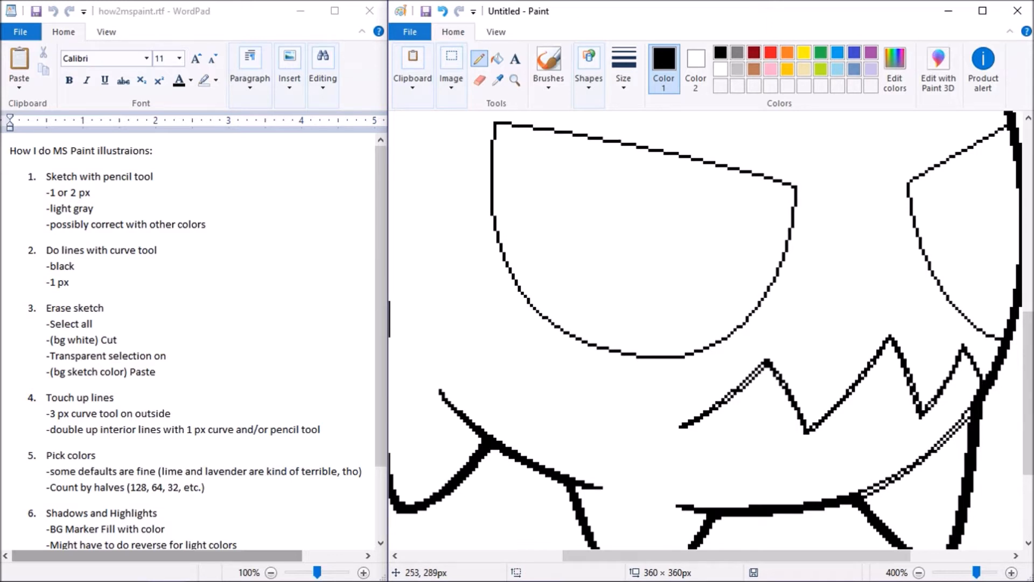
# Thicken the left eye's slanted top edge with a 3 px black curve spanning both of its upper corners
pyautogui.moveTo(1028, 393); pyautogui.dragTo(1028, 344)
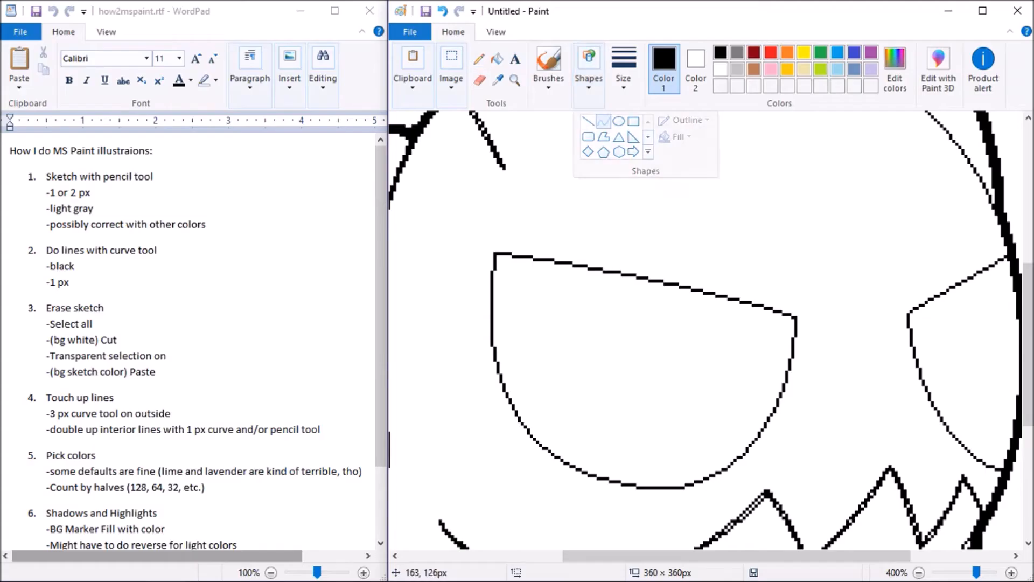
pyautogui.click(598, 123)
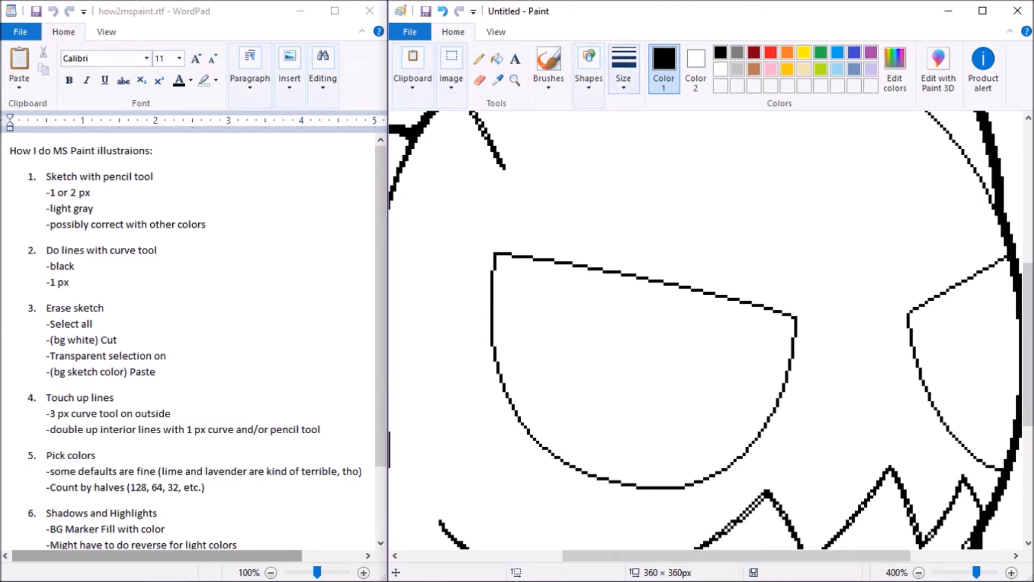
pyautogui.click(623, 70)
pyautogui.click(623, 106)
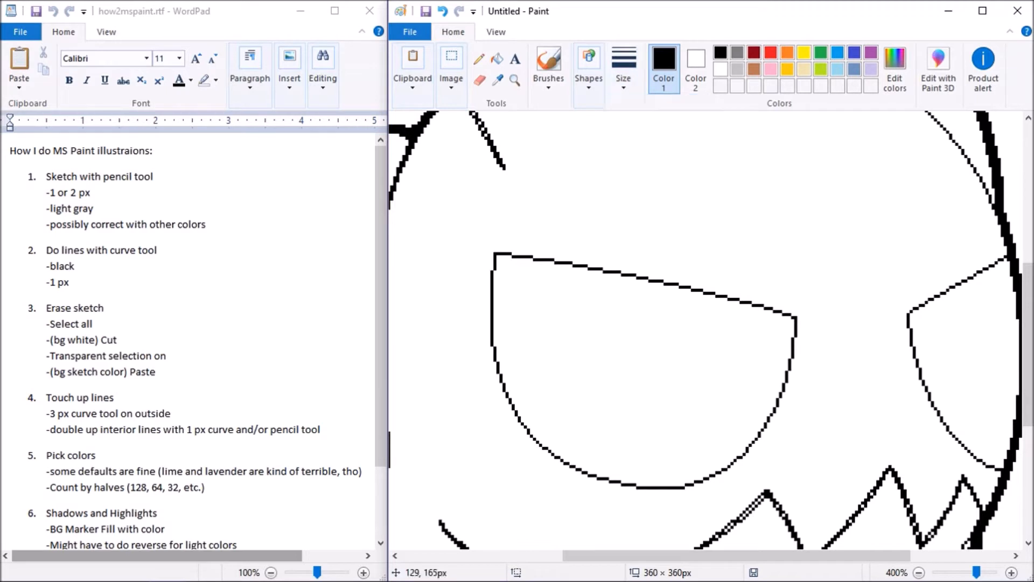
pyautogui.moveTo(496, 252); pyautogui.dragTo(799, 312)
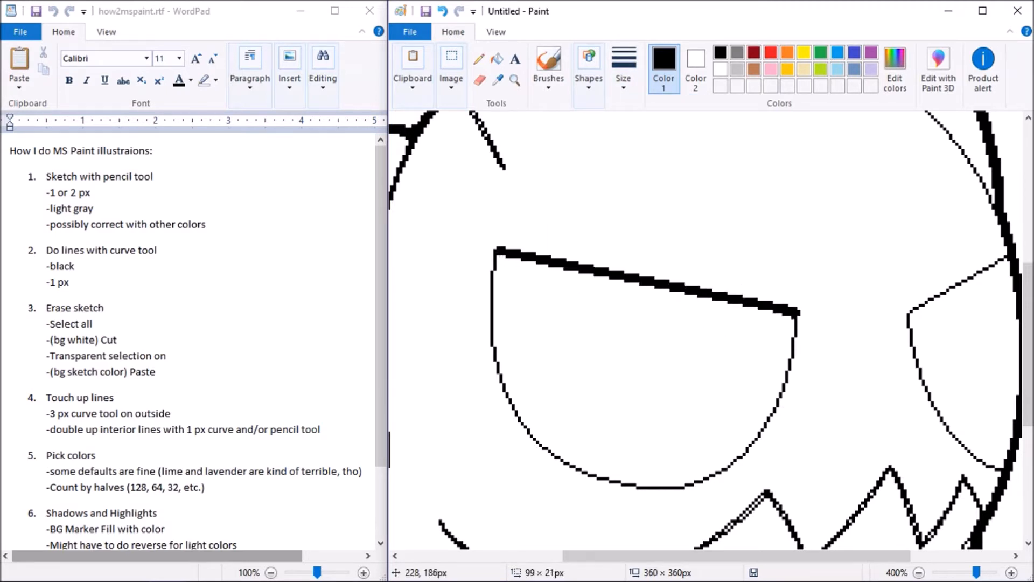
pyautogui.moveTo(569, 269); pyautogui.dragTo(572, 255)
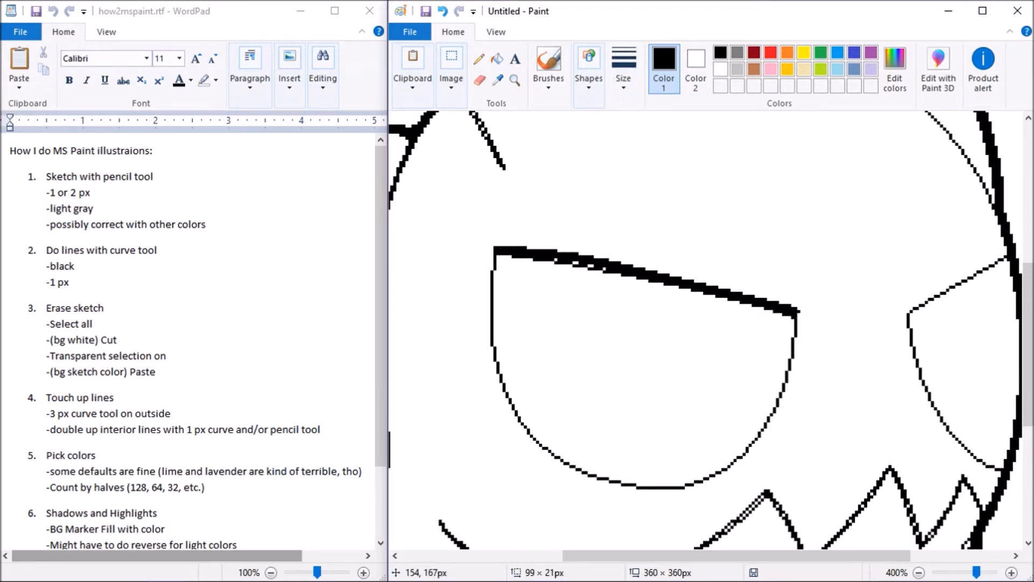
pyautogui.moveTo(741, 287); pyautogui.dragTo(765, 303)
pyautogui.click(493, 397)
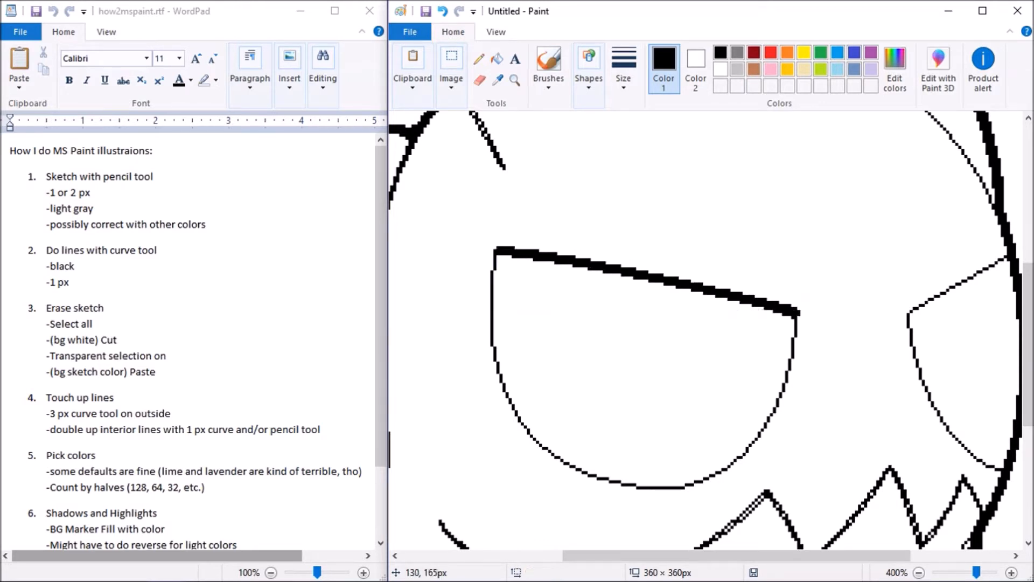
# Thicken the rest of the left eye's outline with two 3 px black curves, one down each rounded side, meeting at the bottom
pyautogui.moveTo(497, 253); pyautogui.dragTo(633, 492)
pyautogui.moveTo(485, 345); pyautogui.dragTo(464, 383)
pyautogui.click(776, 439)
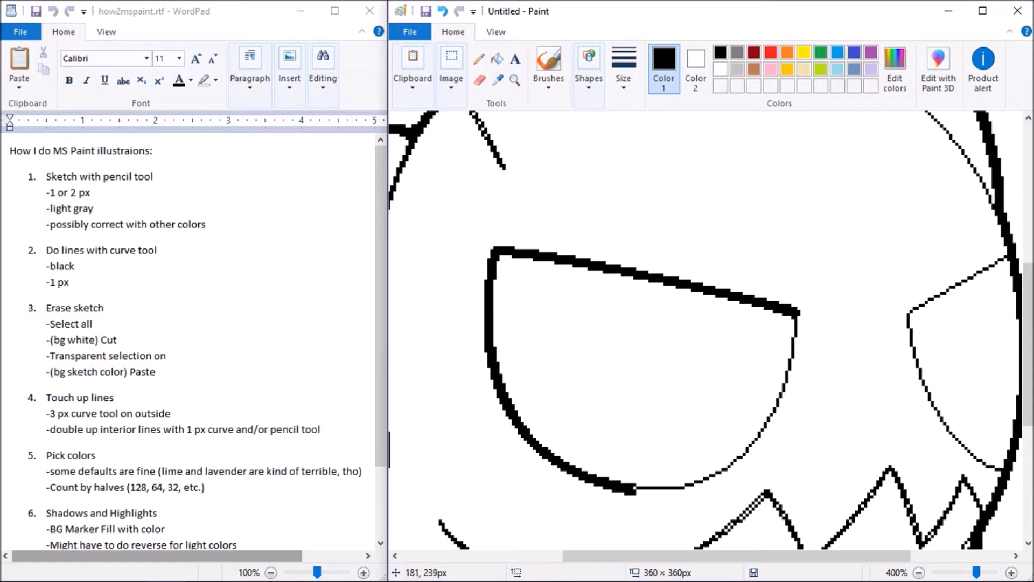
pyautogui.moveTo(635, 486); pyautogui.dragTo(782, 396)
pyautogui.moveTo(795, 437); pyautogui.dragTo(795, 437)
pyautogui.click(532, 350)
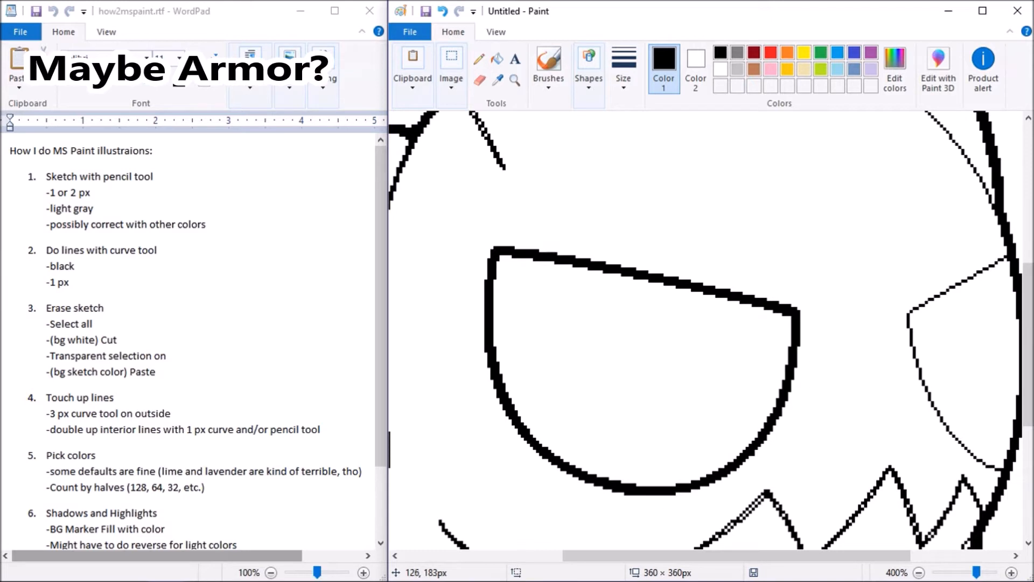
# Add two more 3 px black curves around the left eye's rounded underside to make its lower rim heavier
pyautogui.moveTo(495, 281); pyautogui.dragTo(637, 493)
pyautogui.moveTo(509, 360); pyautogui.dragTo(503, 469)
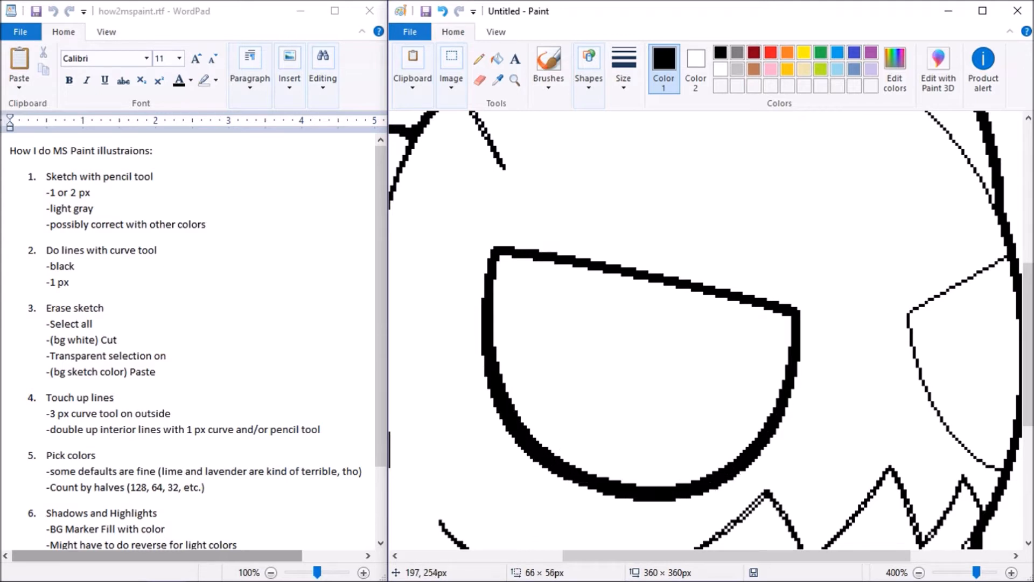
pyautogui.moveTo(699, 516); pyautogui.dragTo(696, 516)
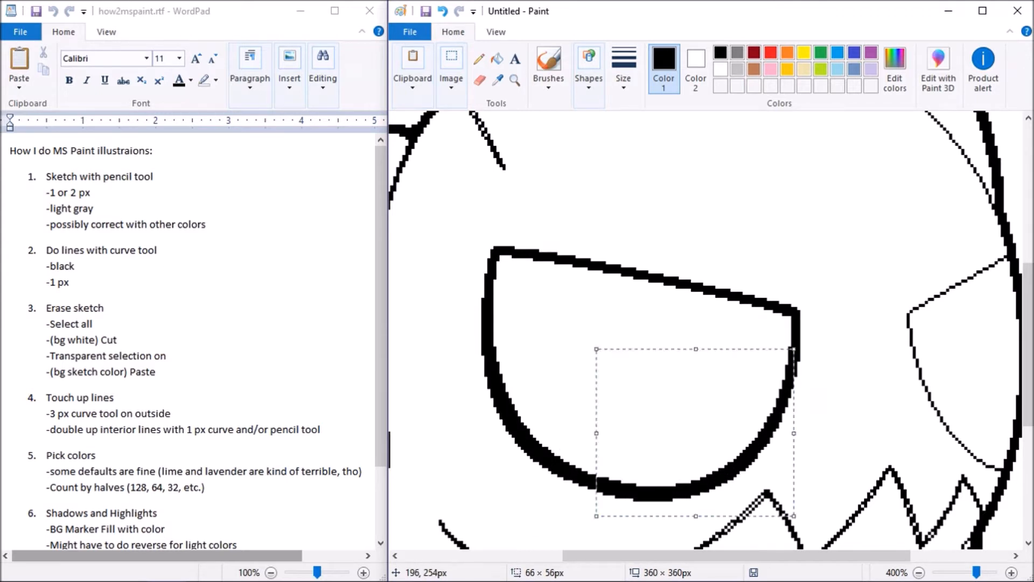
pyautogui.click(832, 272)
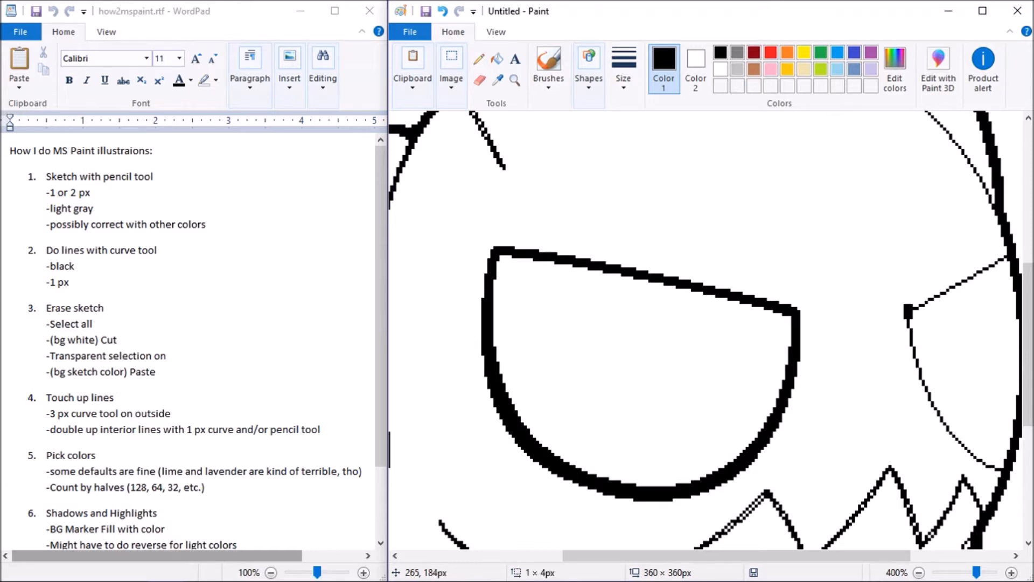
# Thicken the right eye's slanted top edge and double its curved lower side with 3 px black curves ending at the head outline
pyautogui.moveTo(906, 315); pyautogui.dragTo(1005, 254)
pyautogui.moveTo(919, 295); pyautogui.dragTo(1018, 265)
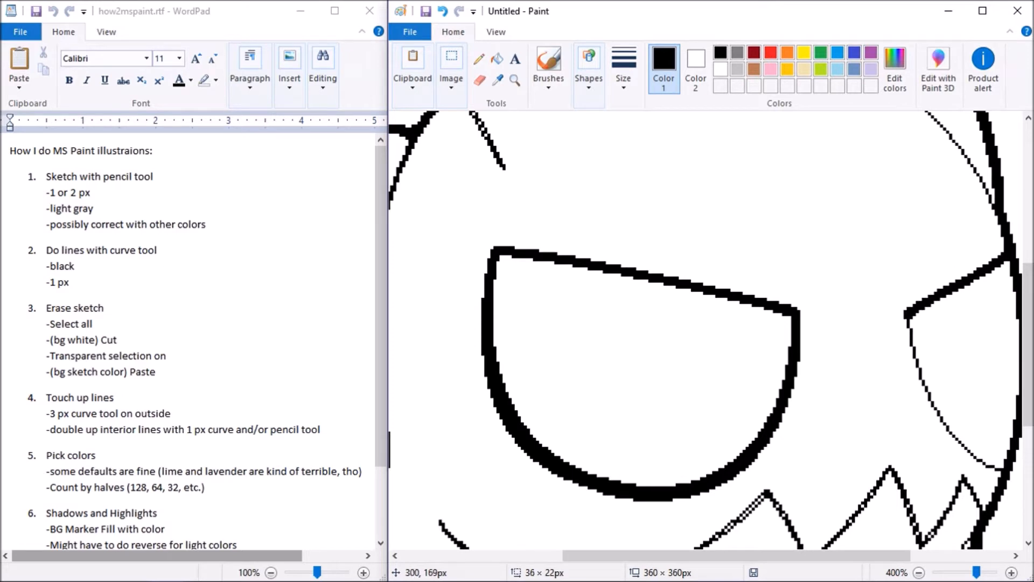
pyautogui.moveTo(908, 315); pyautogui.dragTo(1005, 469)
pyautogui.moveTo(957, 393); pyautogui.dragTo(954, 473)
pyautogui.moveTo(944, 422); pyautogui.dragTo(1005, 467)
pyautogui.moveTo(975, 445); pyautogui.dragTo(996, 462)
# Touch up the lower rims of both eyes with the black pencil
pyautogui.click(479, 58)
pyautogui.moveTo(497, 360)
pyautogui.mouseDown()
pyautogui.moveTo(659, 485)
pyautogui.moveTo(788, 358)
pyautogui.mouseUp()
pyautogui.click(560, 501)
pyautogui.click(708, 501)
pyautogui.moveTo(919, 359); pyautogui.dragTo(995, 458)
pyautogui.click(953, 467)
# Double the crease below the large middle horn with a thin black curve and touch up the right horn's base with the pencil
pyautogui.moveTo(1027, 344); pyautogui.dragTo(1027, 291)
pyautogui.moveTo(647, 169); pyautogui.dragTo(718, 236)
pyautogui.click(682, 201)
pyautogui.click(915, 232)
pyautogui.click(479, 58)
pyautogui.moveTo(819, 176)
pyautogui.mouseDown()
pyautogui.moveTo(992, 333)
pyautogui.moveTo(821, 174)
pyautogui.mouseUp()
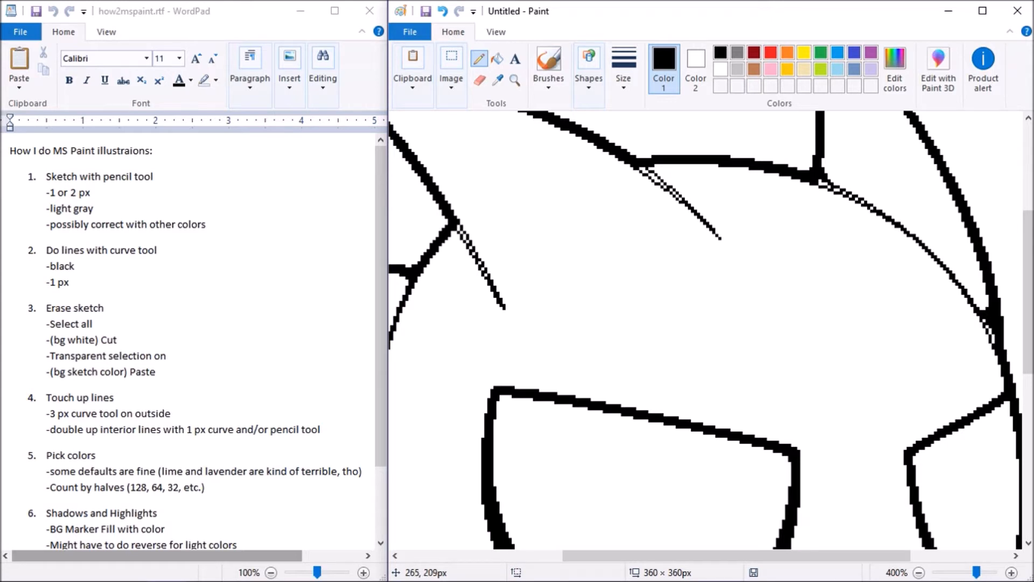
# Fill the main area of the head with the default red
pyautogui.click(919, 572)
pyautogui.click(919, 572)
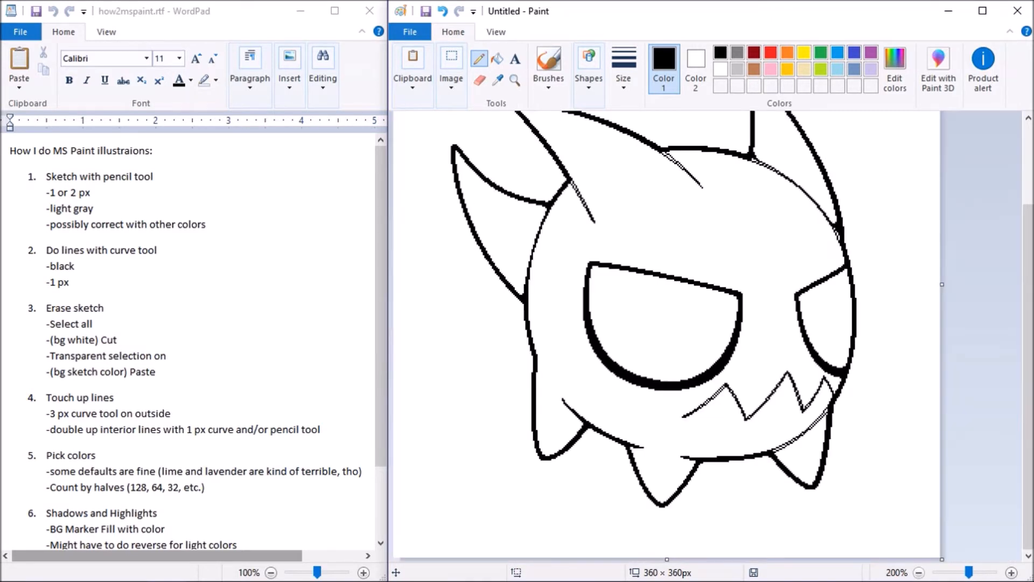
pyautogui.click(919, 572)
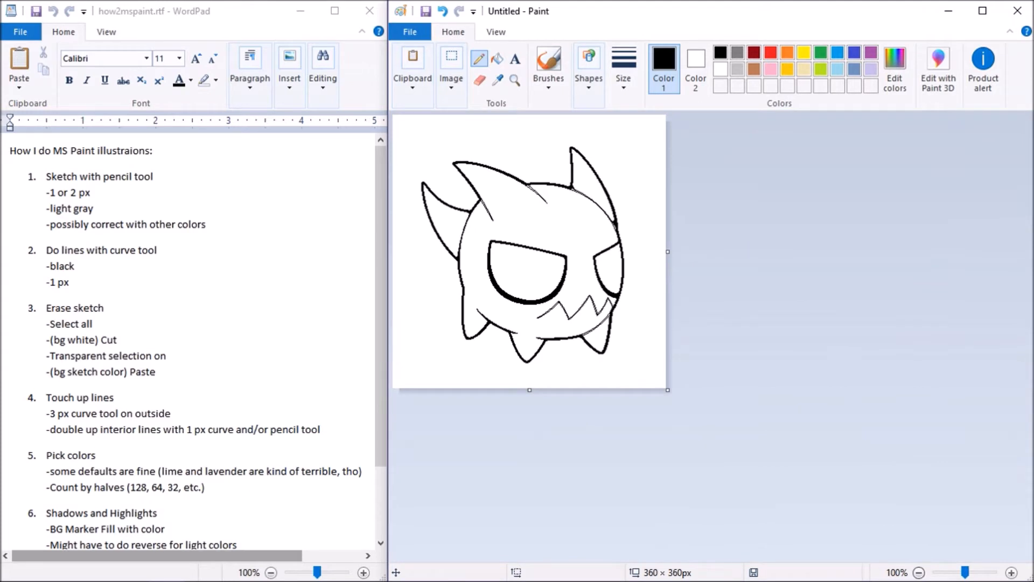
pyautogui.click(451, 78)
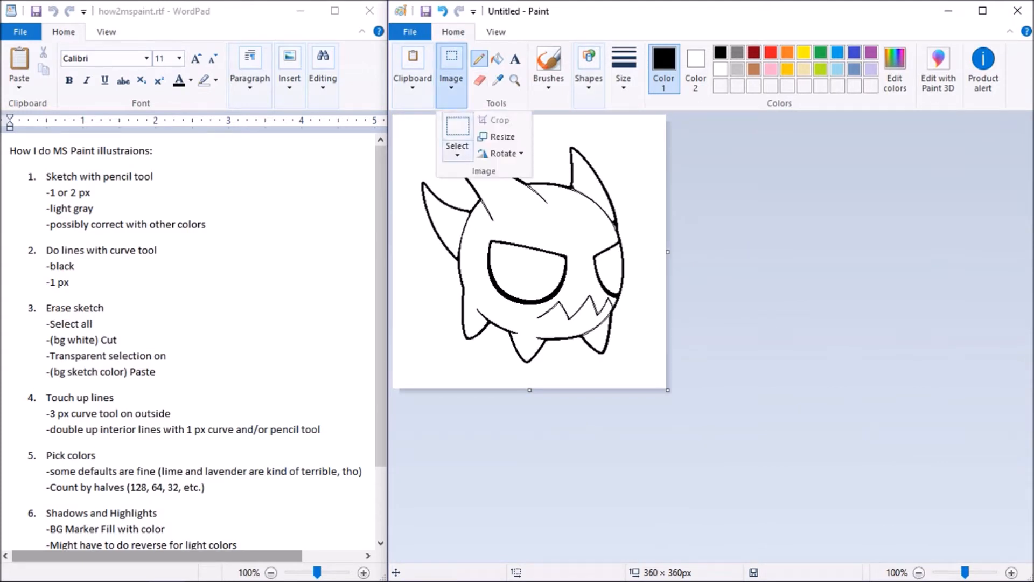
pyautogui.click(457, 152)
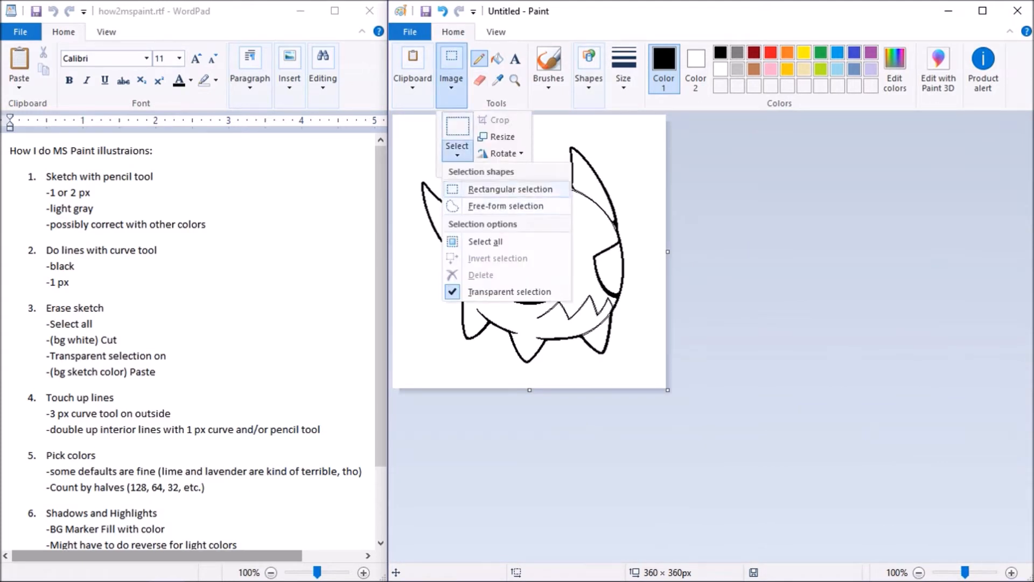
pyautogui.click(497, 58)
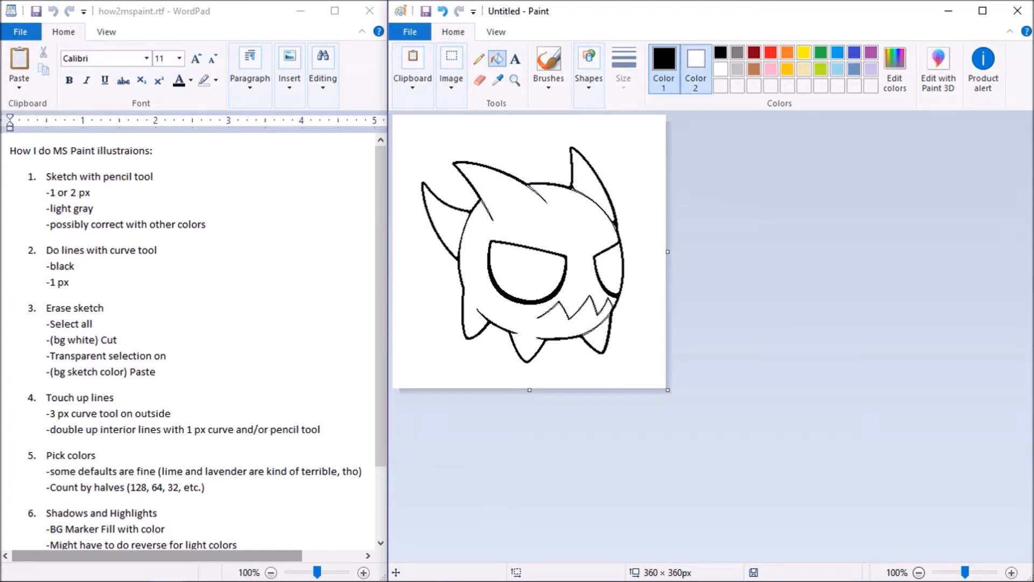
pyautogui.click(696, 69)
pyautogui.click(664, 69)
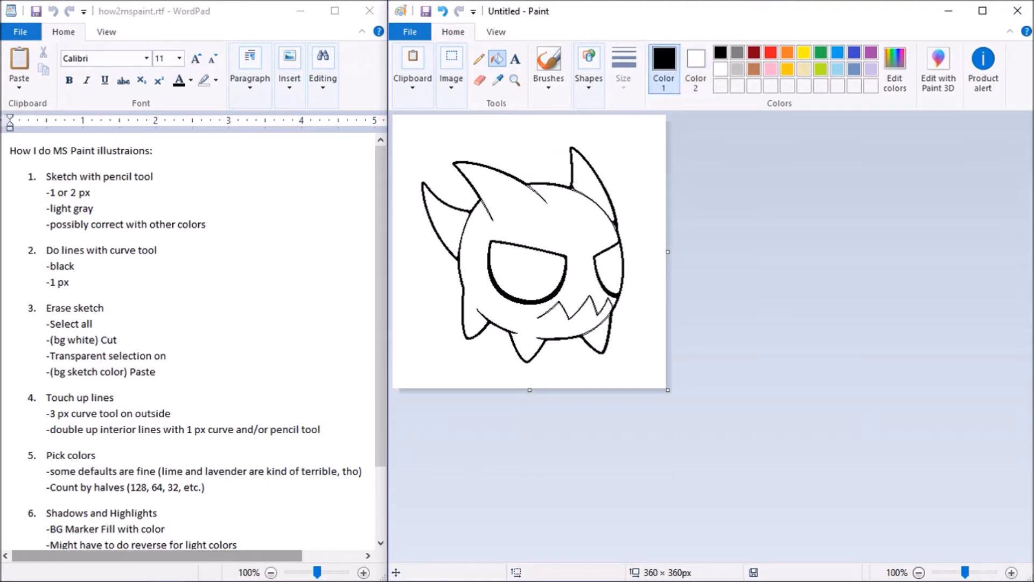
pyautogui.click(770, 52)
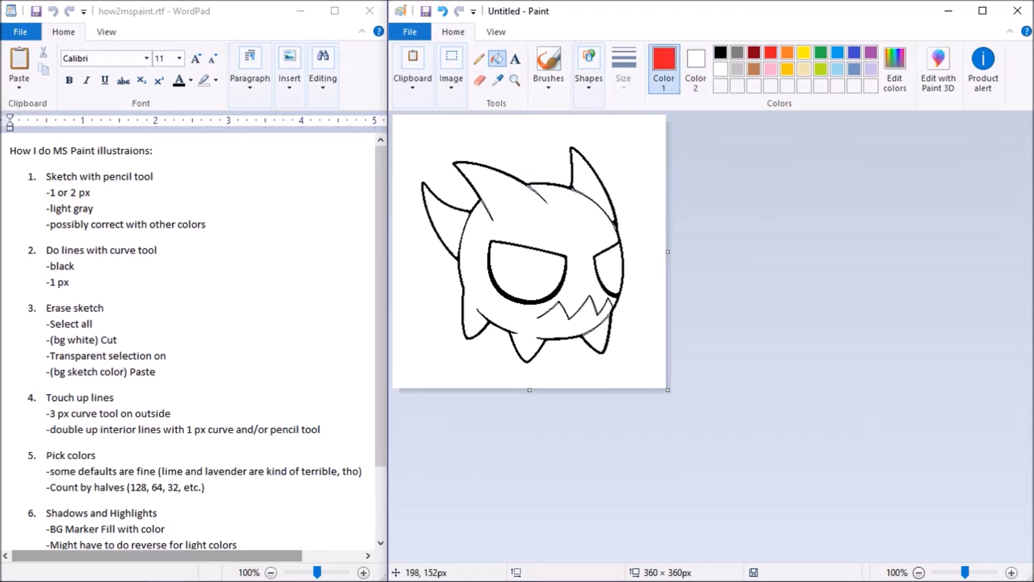
pyautogui.click(525, 237)
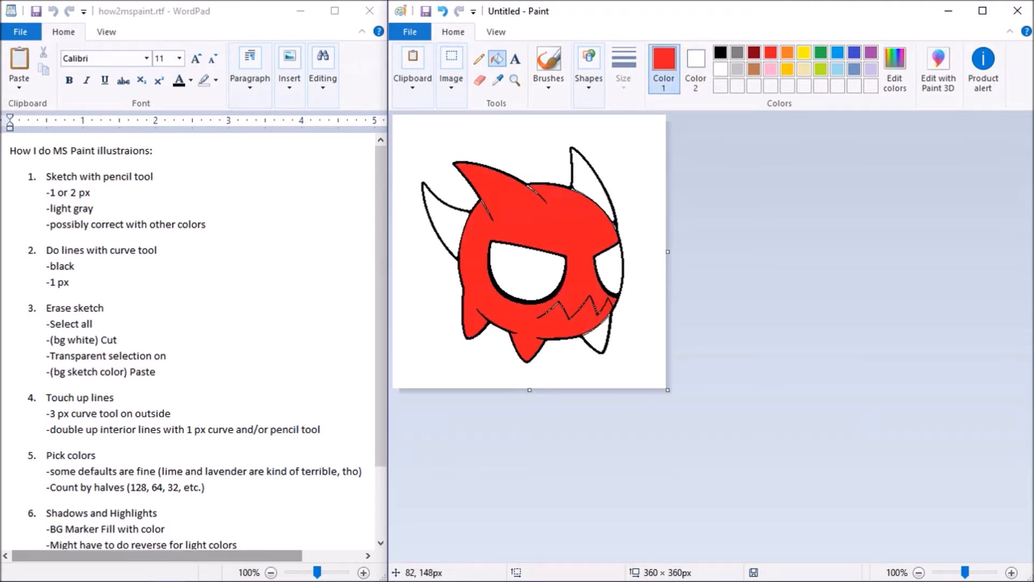
# Fill the leftmost horn, both eyes, the lower-right spike and the right horn with the same red
pyautogui.click(430, 200)
pyautogui.click(509, 269)
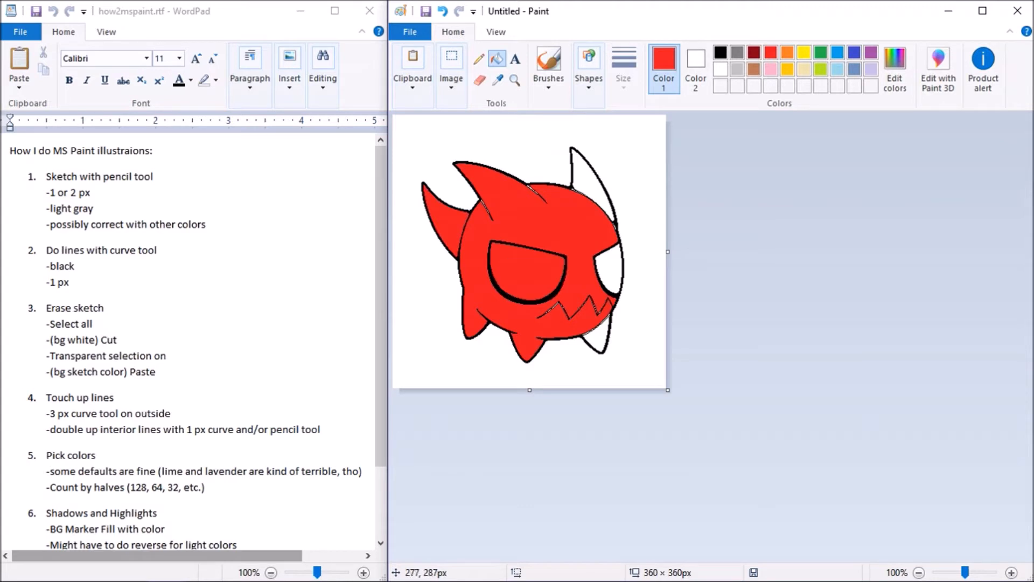
pyautogui.click(606, 331)
pyautogui.click(610, 288)
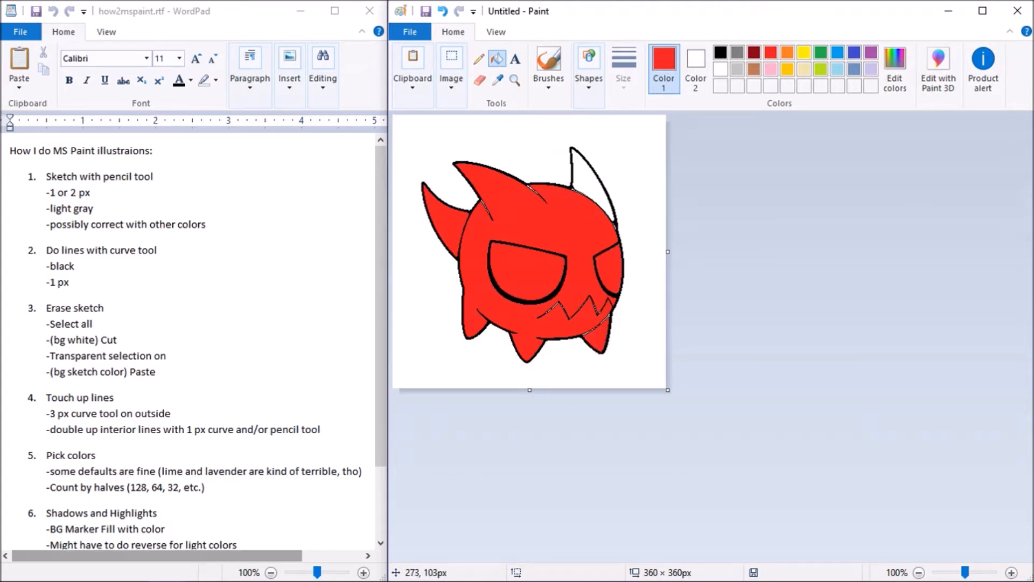
pyautogui.click(599, 193)
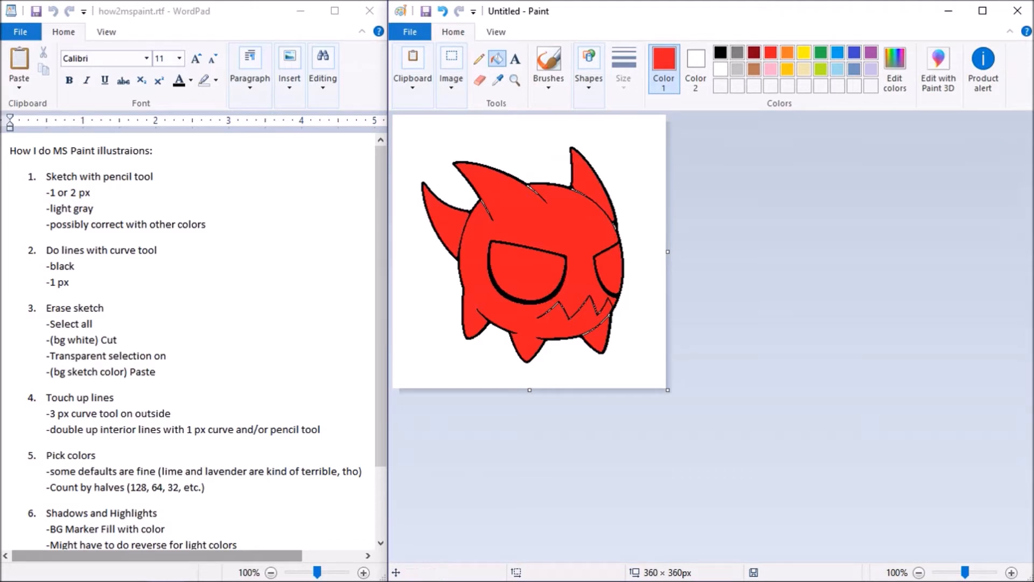
# Set Color 2 to black and fill the background around the head with red
pyautogui.click(696, 69)
pyautogui.click(720, 53)
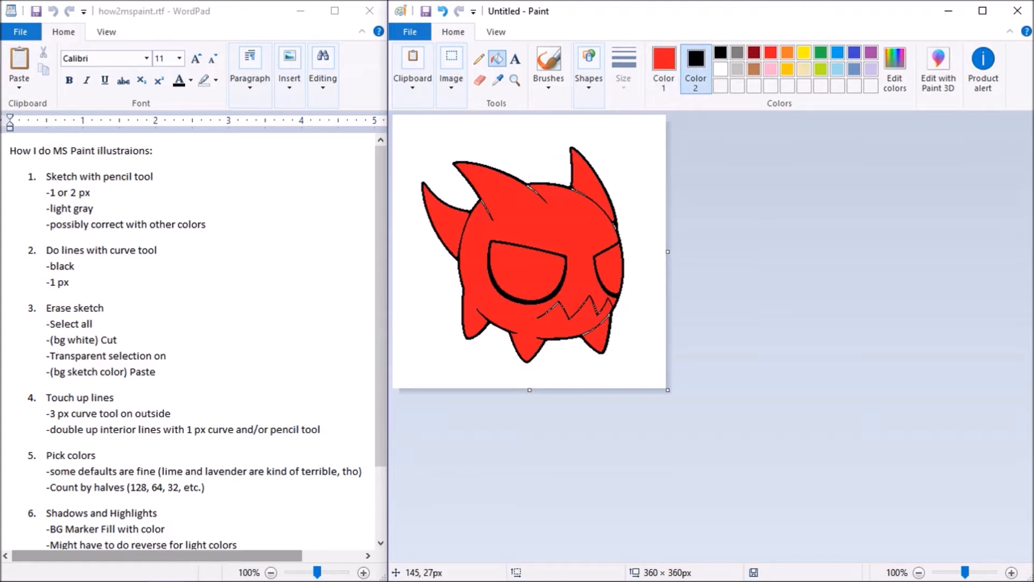
pyautogui.click(478, 139)
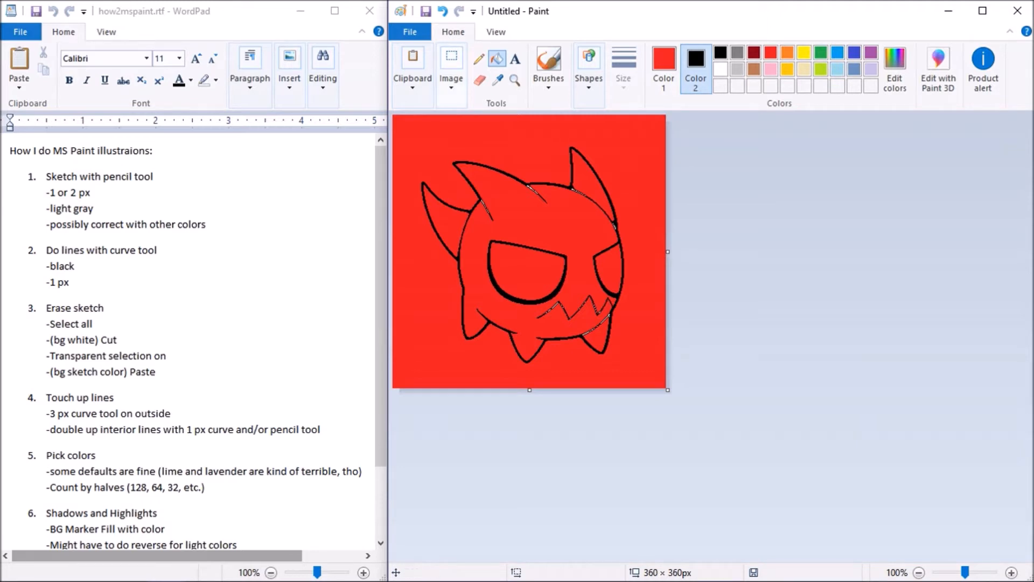
# Cut the whole picture onto black and paste it back transparently with Color 2 white, blackening the gaps in the lines
pyautogui.click(451, 78)
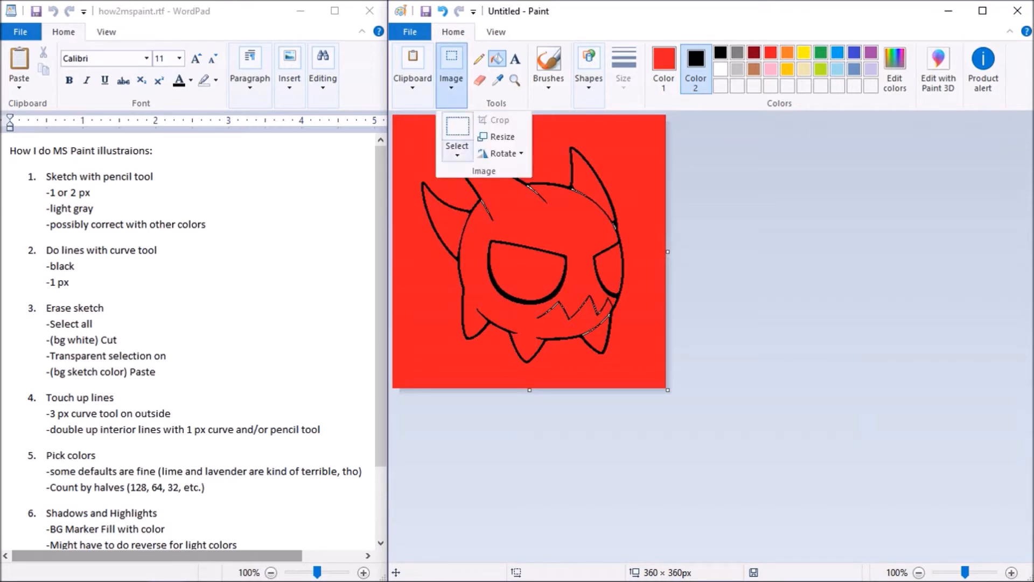
pyautogui.click(456, 151)
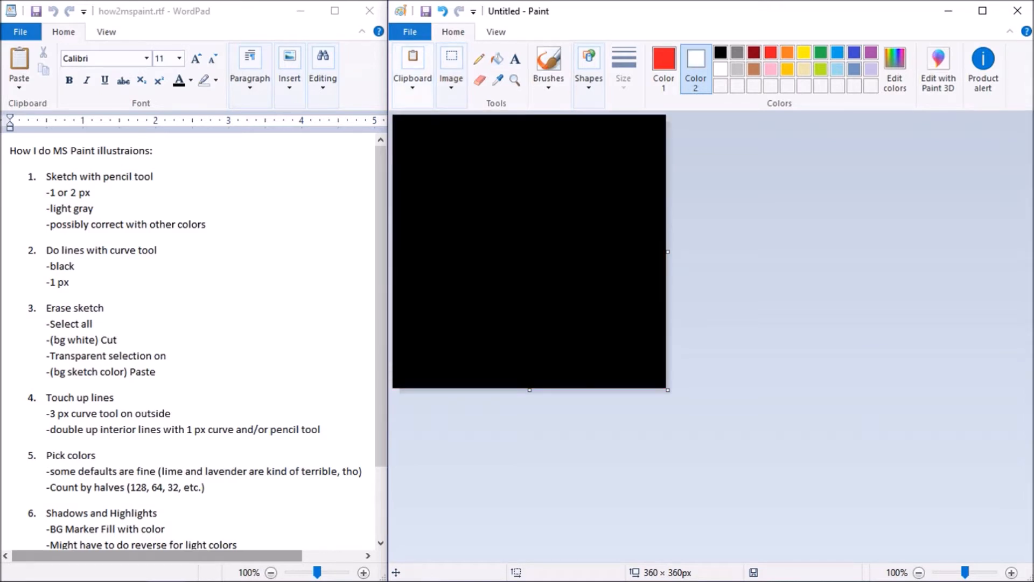
pyautogui.click(413, 78)
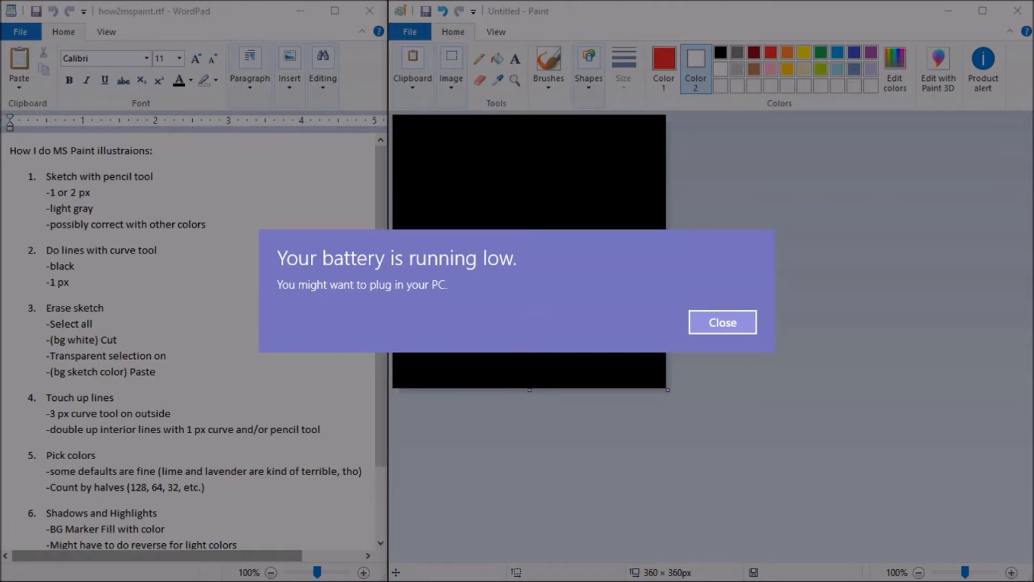
pyautogui.press('Return')
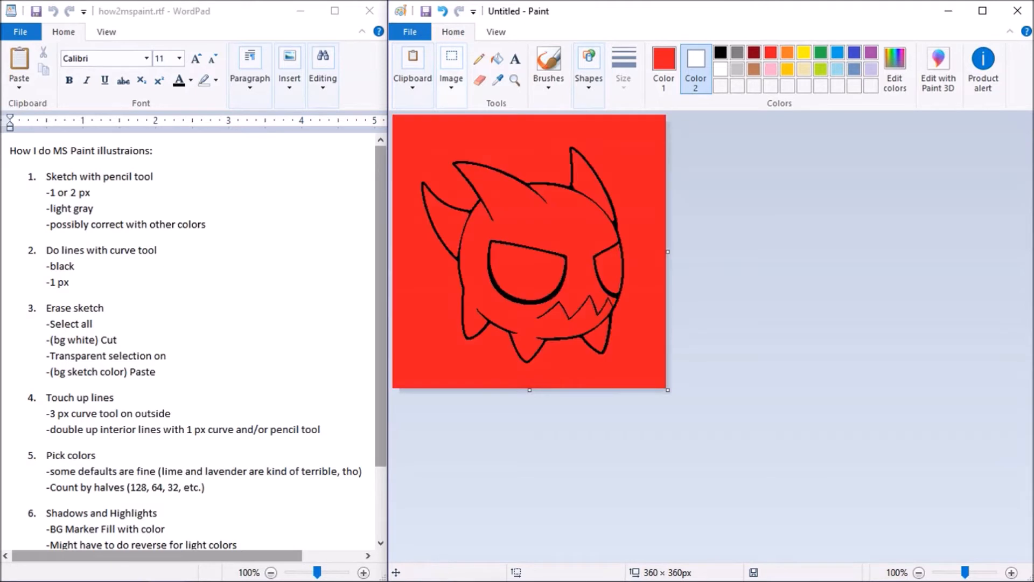
# Select the entire red picture and cut it, leaving a white canvas
pyautogui.click(451, 78)
pyautogui.click(456, 154)
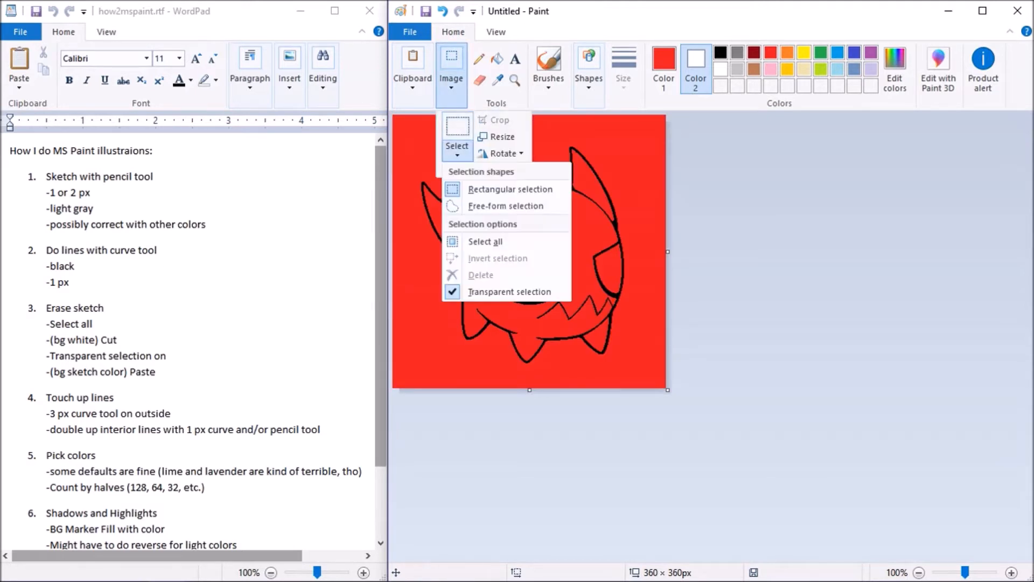
pyautogui.click(485, 241)
pyautogui.click(413, 78)
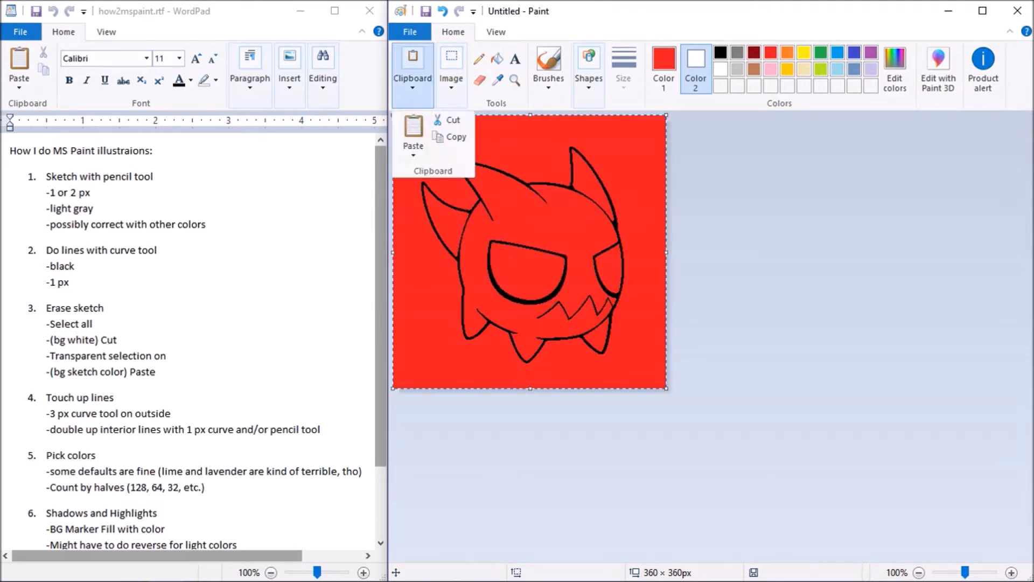
pyautogui.click(450, 120)
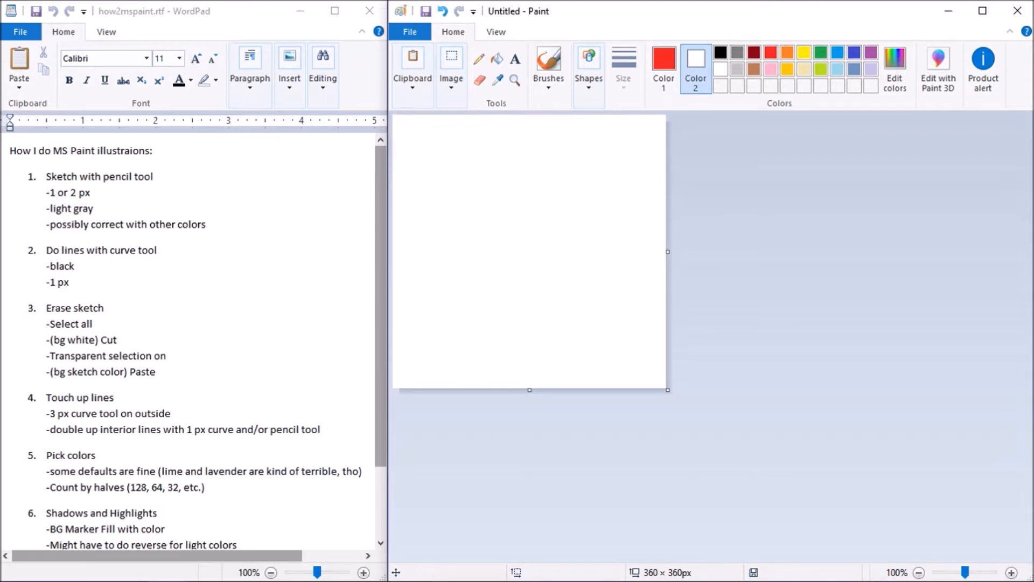
# Set Color 2 to red and paste the picture back as a transparent selection, keeping only the black lines
pyautogui.click(771, 52)
pyautogui.click(413, 78)
pyautogui.click(414, 132)
pyautogui.press('Escape')
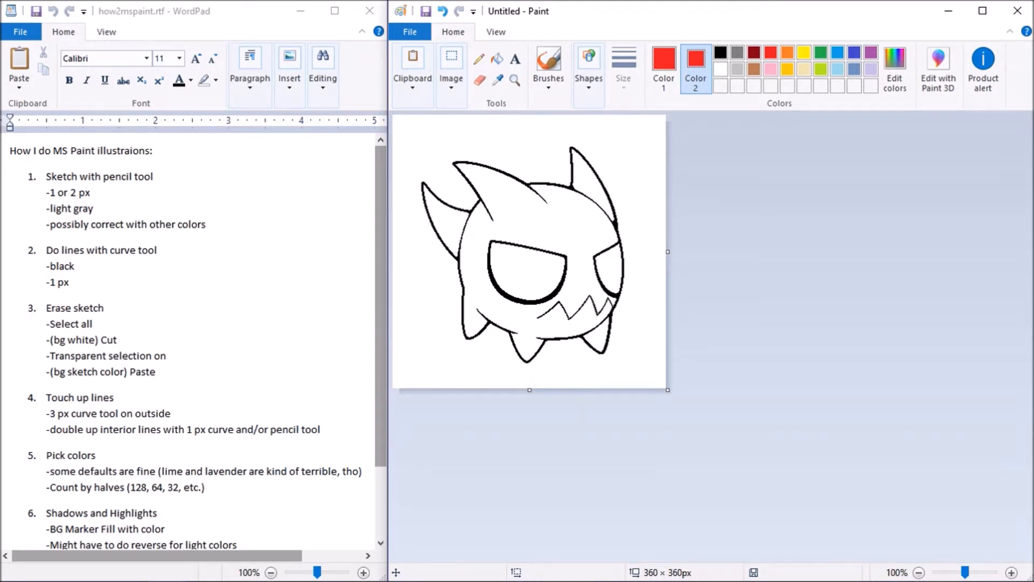
# Reset the drawing colors to black for Color 1 and white for Color 2
pyautogui.click(1011, 572)
pyautogui.click(1011, 573)
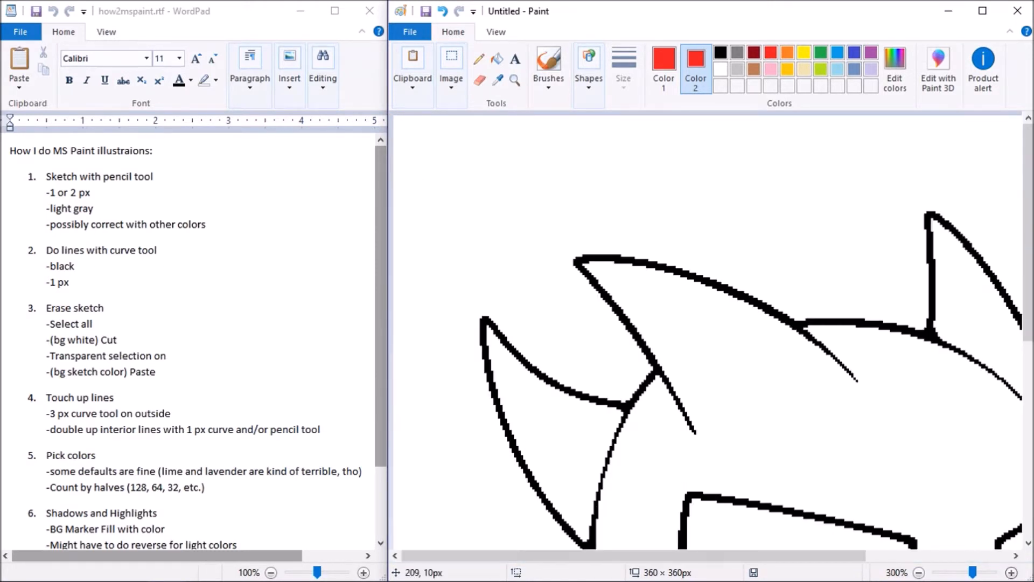
pyautogui.click(721, 69)
pyautogui.click(664, 70)
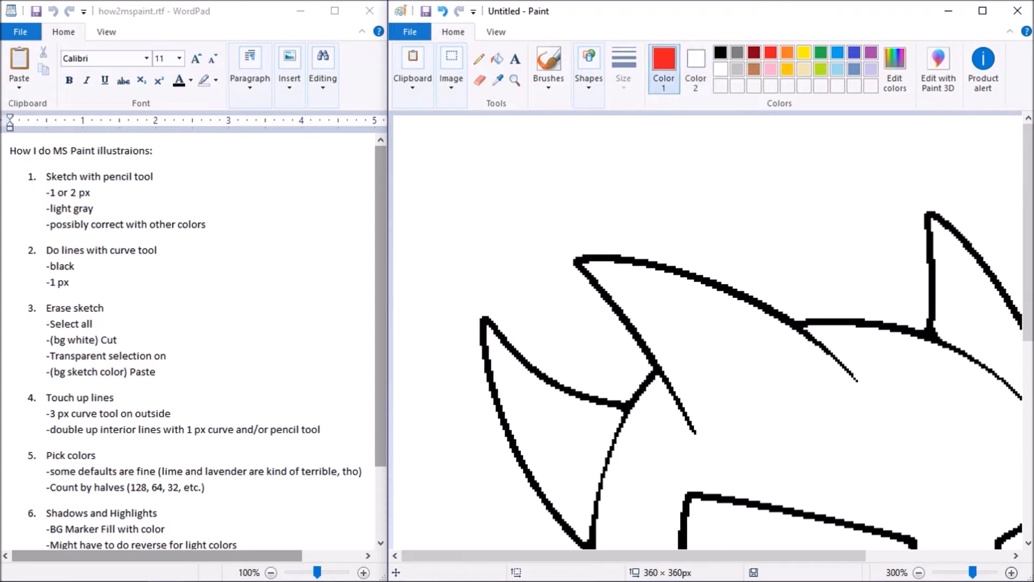
pyautogui.click(720, 53)
pyautogui.click(452, 70)
pyautogui.click(457, 151)
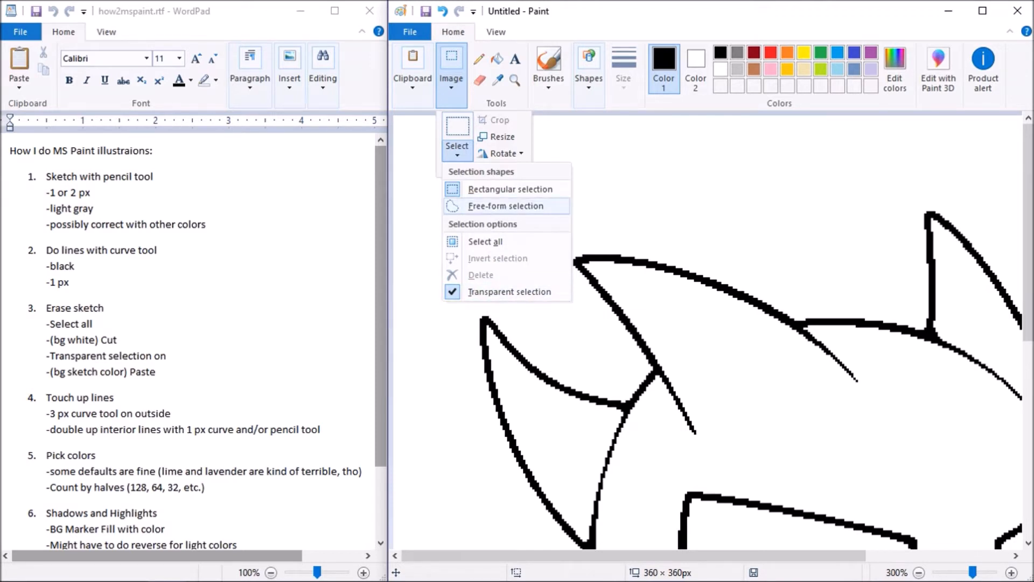
pyautogui.click(506, 206)
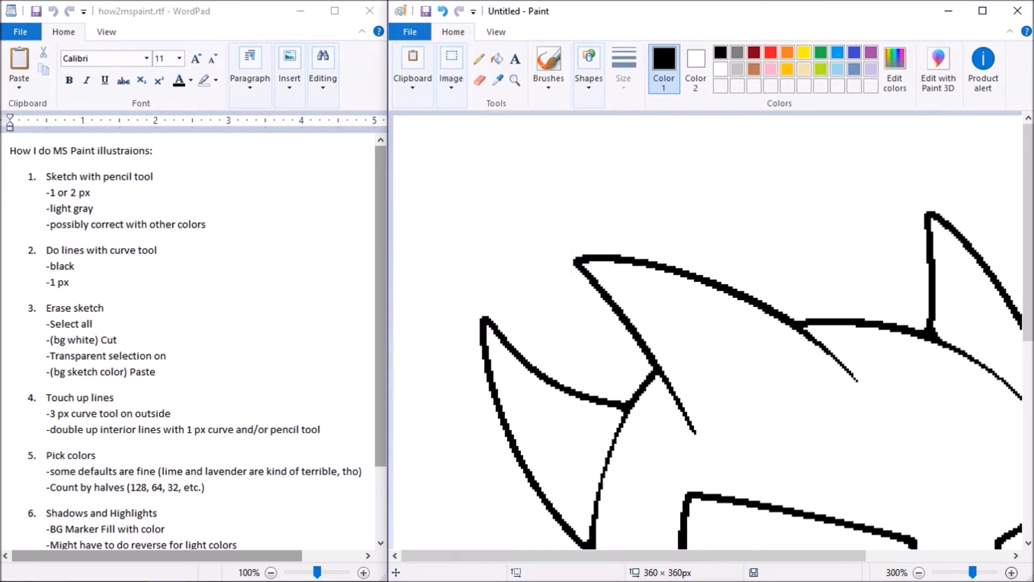
# Touch up the middle horn's base with the black pencil and draw a short crease where the head outline meets the lower-left spike
pyautogui.click(479, 58)
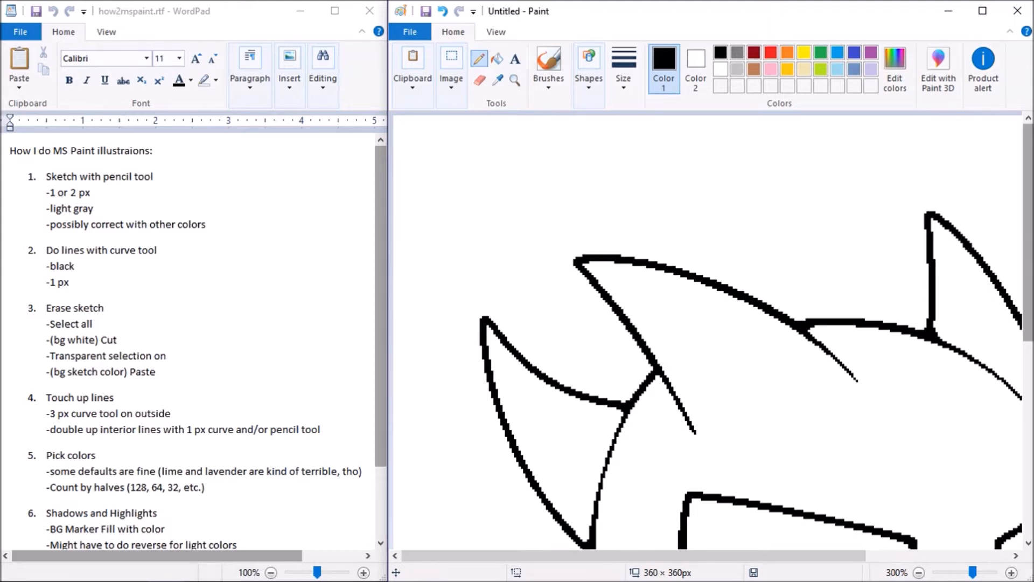
pyautogui.moveTo(1028, 231); pyautogui.dragTo(1028, 353)
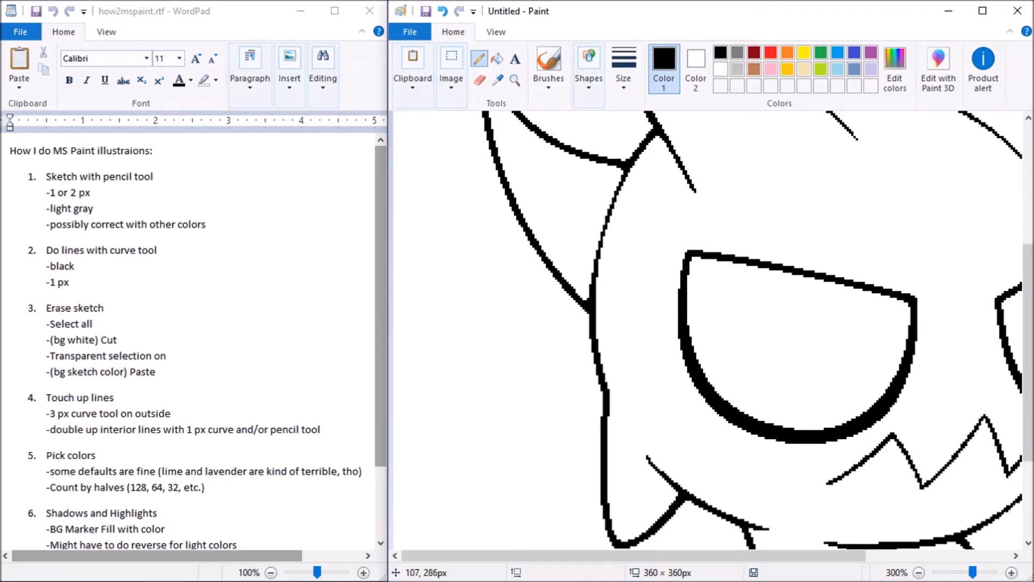
pyautogui.moveTo(610, 406); pyautogui.dragTo(617, 418)
pyautogui.moveTo(634, 555); pyautogui.dragTo(759, 555)
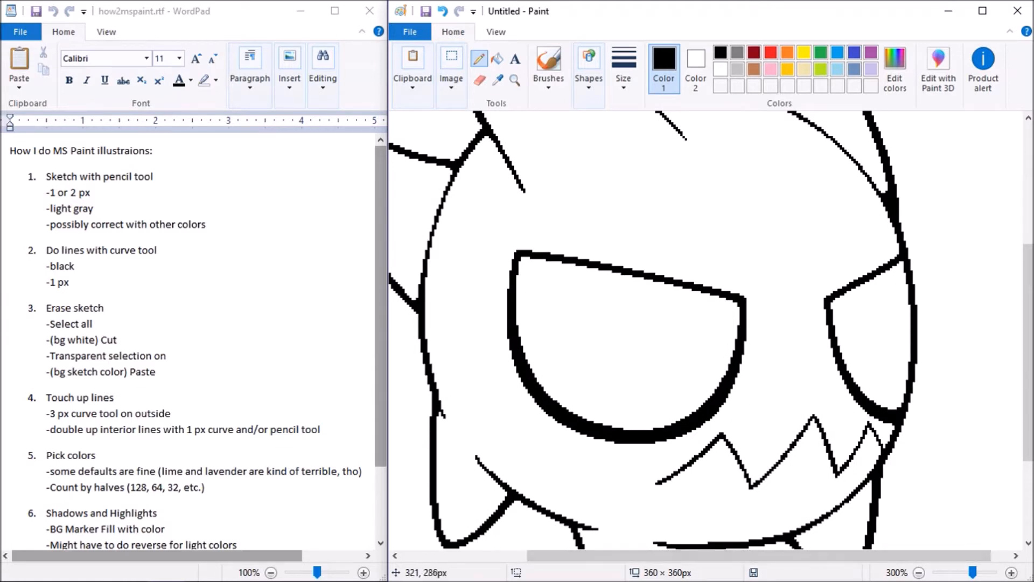
# Save the finished black line drawing as example.png
pyautogui.click(919, 572)
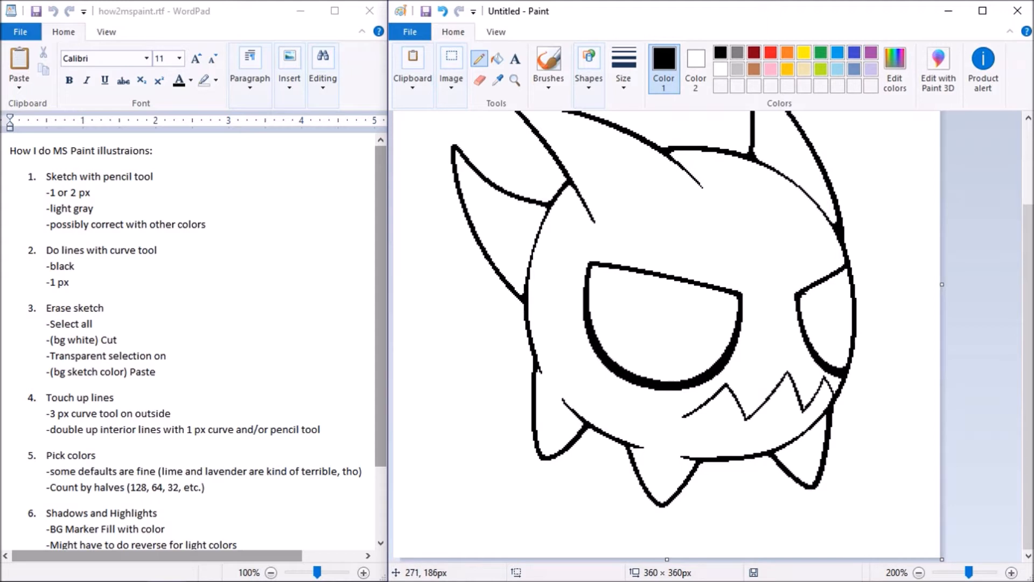
pyautogui.click(425, 11)
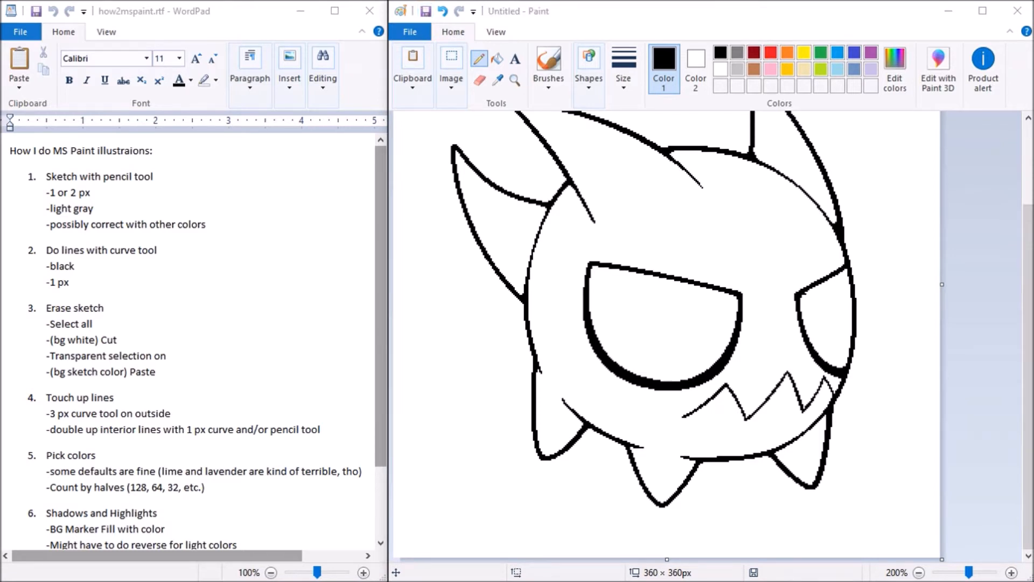
pyautogui.press('Escape')
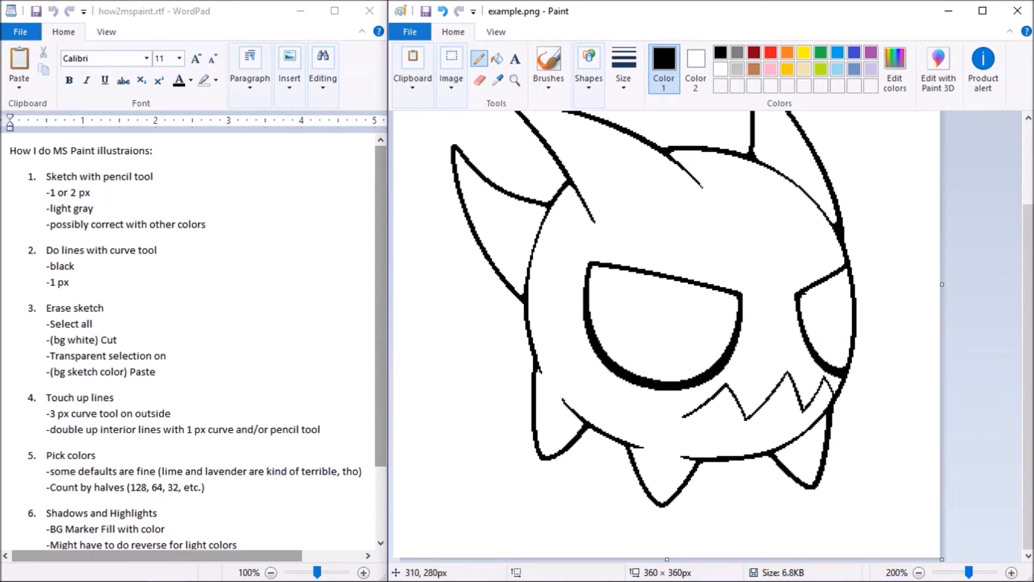
# Try the default lime as a fill for the background around the head, and undo it
pyautogui.scroll(-1, 863, 437)
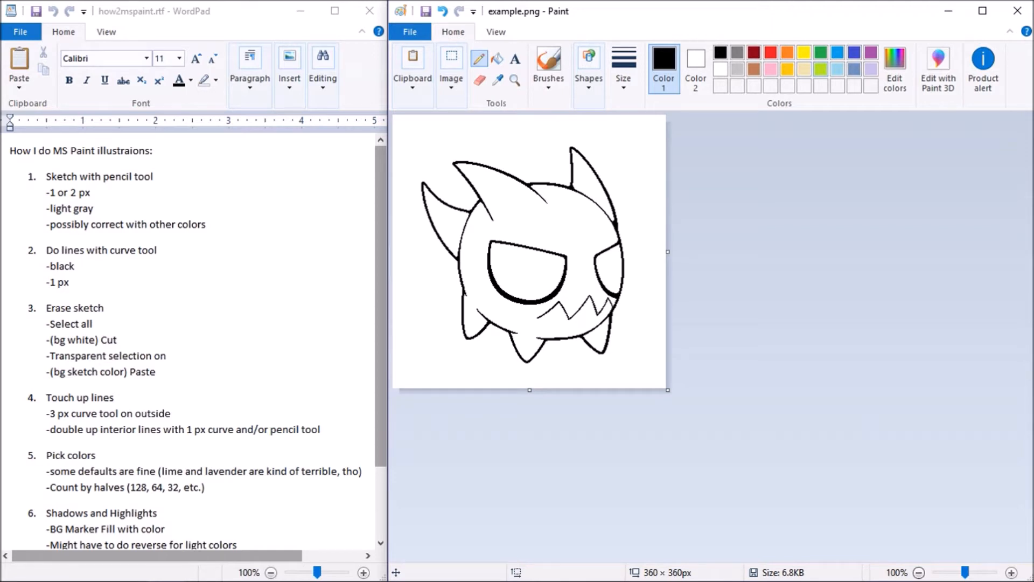
pyautogui.click(821, 68)
pyautogui.click(497, 58)
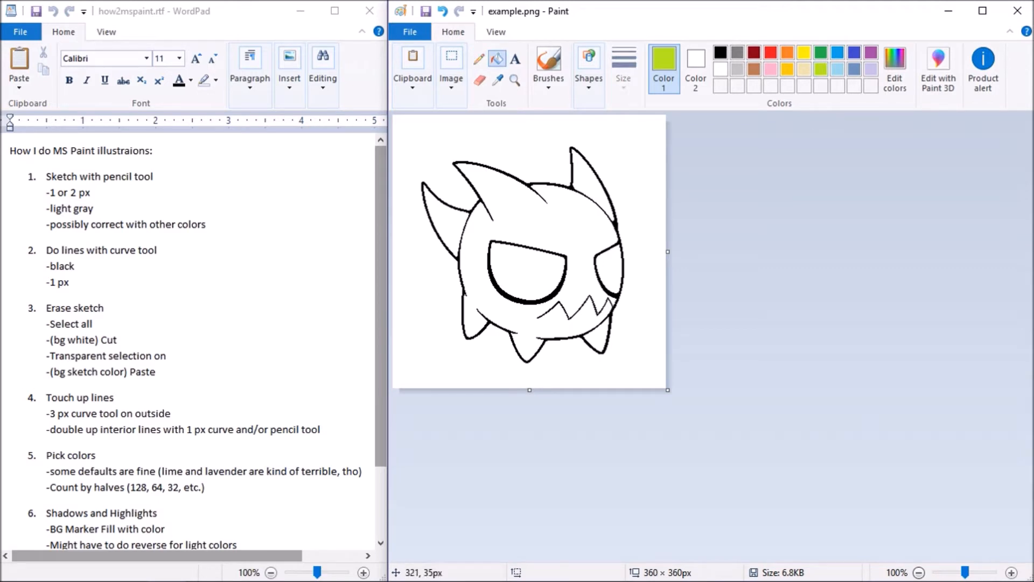
pyautogui.click(565, 134)
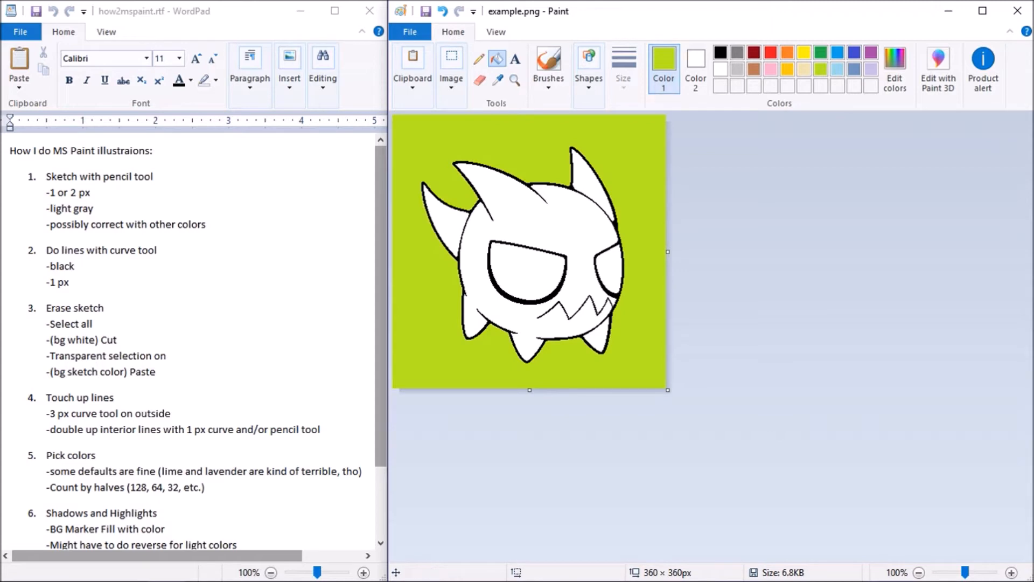
pyautogui.click(442, 11)
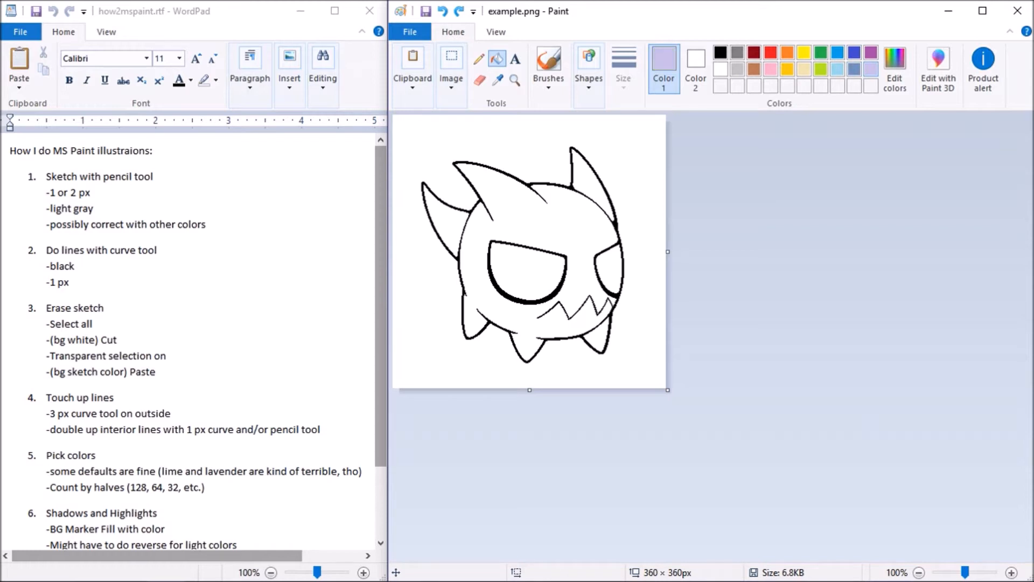
# Try lavender and light gray as background fills, and fill the background with white again
pyautogui.click(561, 148)
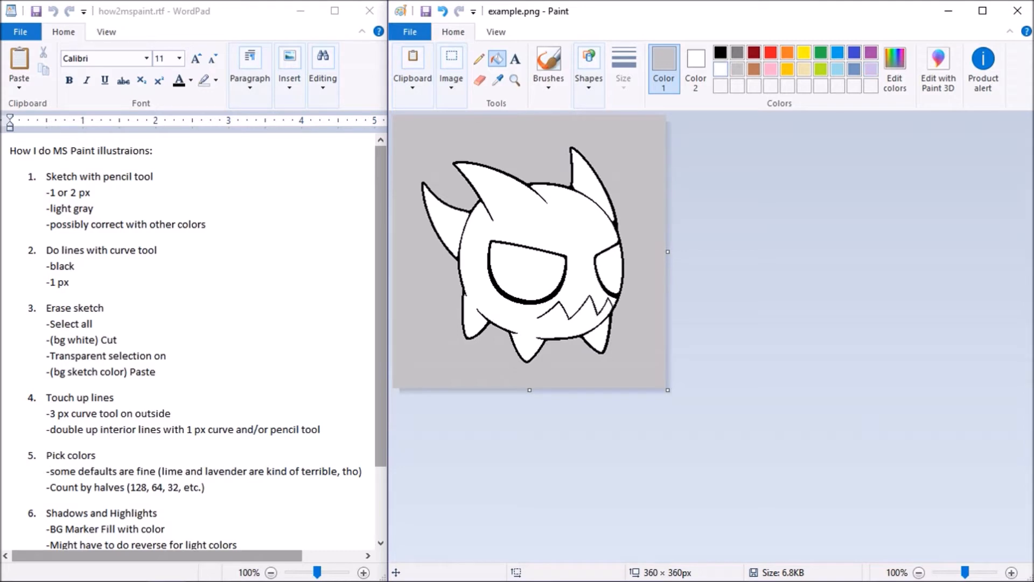
pyautogui.click(721, 69)
pyautogui.click(637, 131)
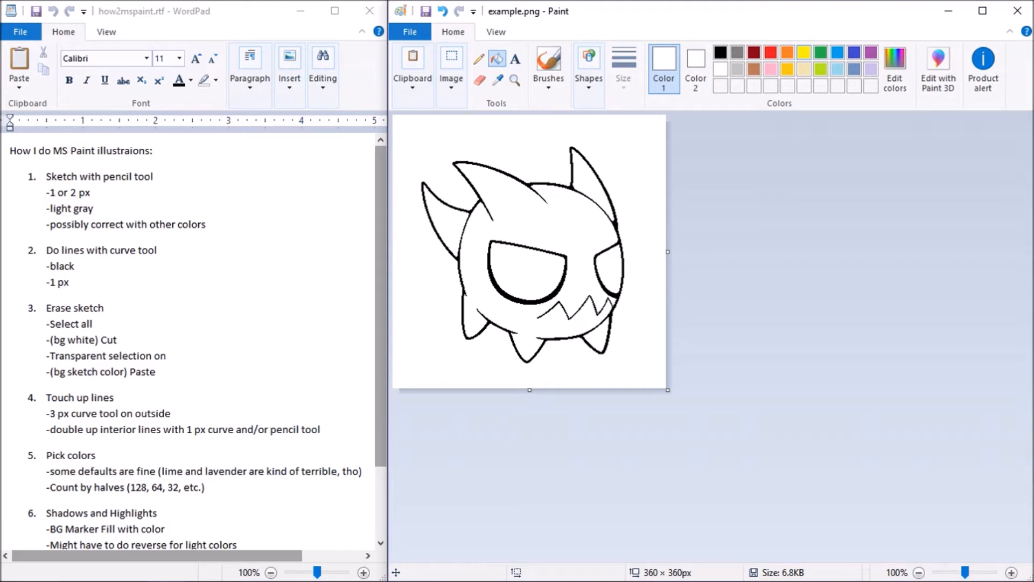
# Try the default yellow as a fill for the background, and undo it
pyautogui.click(804, 52)
pyautogui.click(660, 150)
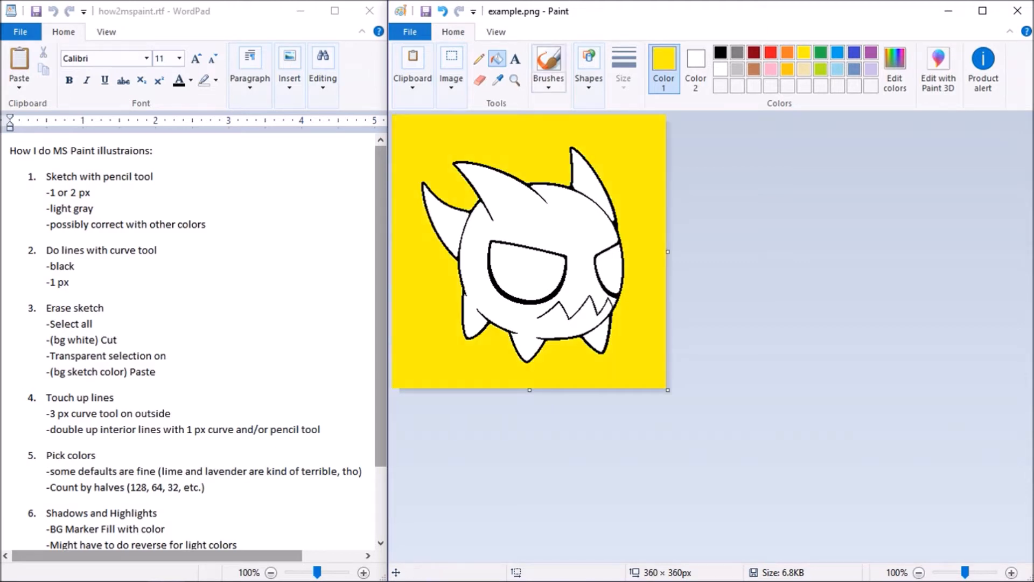
pyautogui.hotkey('ctrl', 'z')
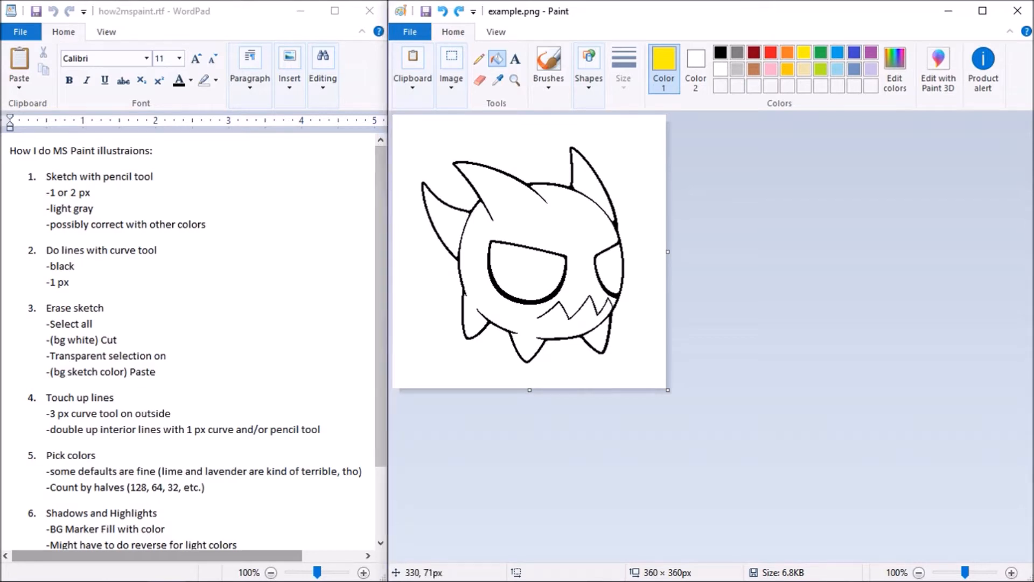
# Fill the head, all the horns and the lower spikes with the default orange
pyautogui.click(787, 53)
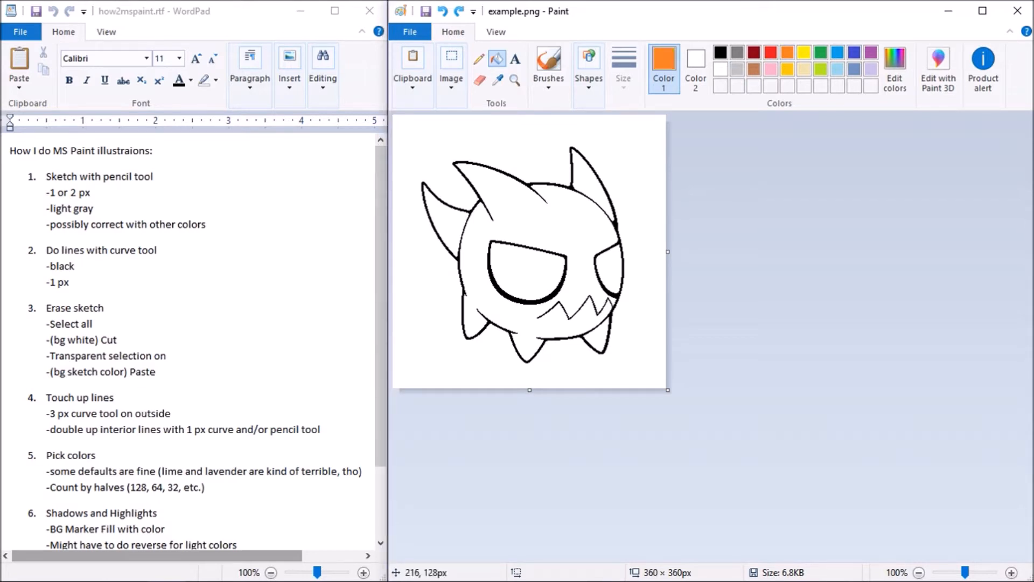
pyautogui.click(556, 229)
pyautogui.click(586, 179)
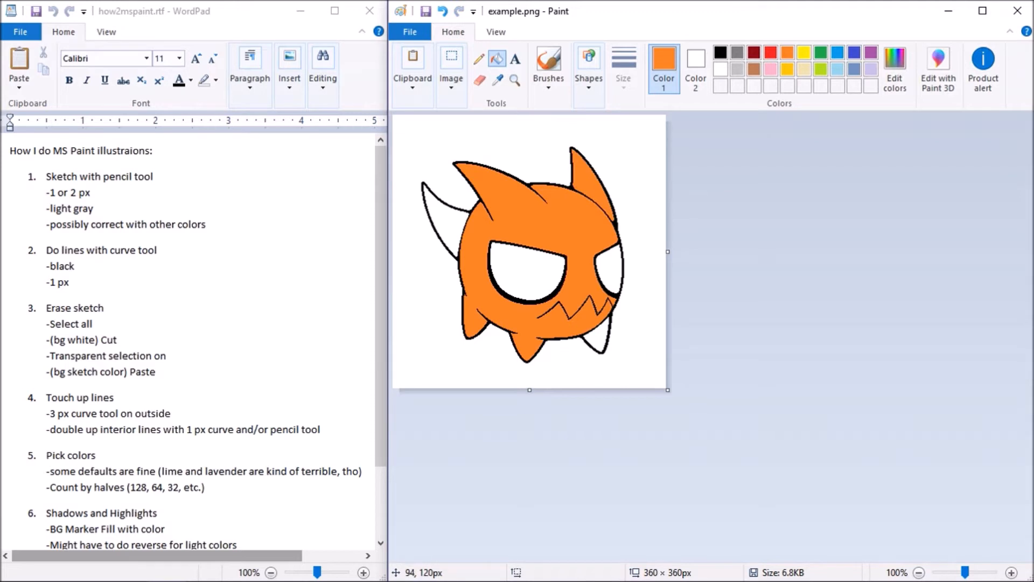
pyautogui.click(460, 214)
pyautogui.click(598, 337)
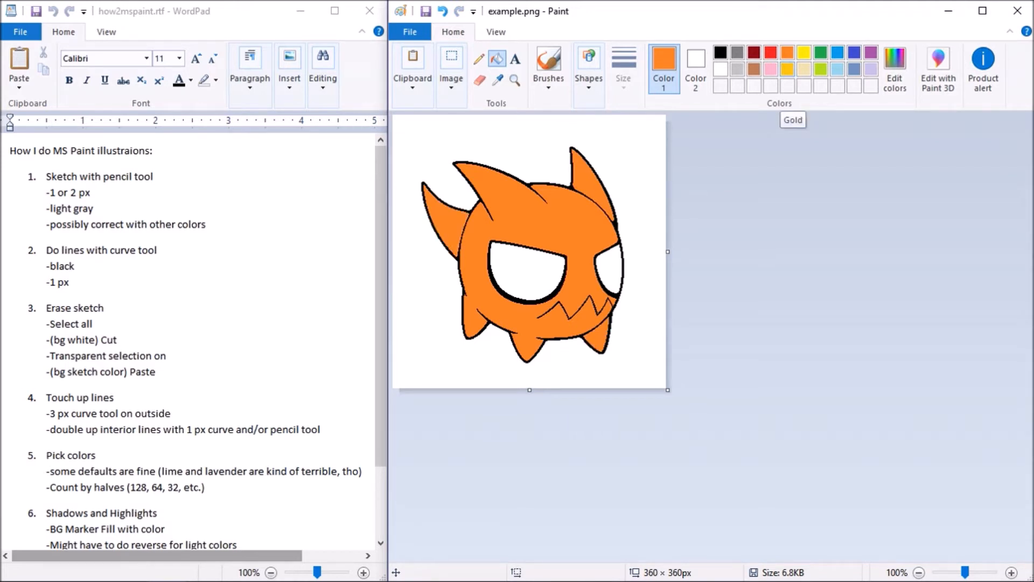
# Try a yellow fill in both eyes, and fill them with white again
pyautogui.click(787, 69)
pyautogui.click(527, 270)
pyautogui.click(608, 269)
pyautogui.click(720, 69)
pyautogui.click(526, 269)
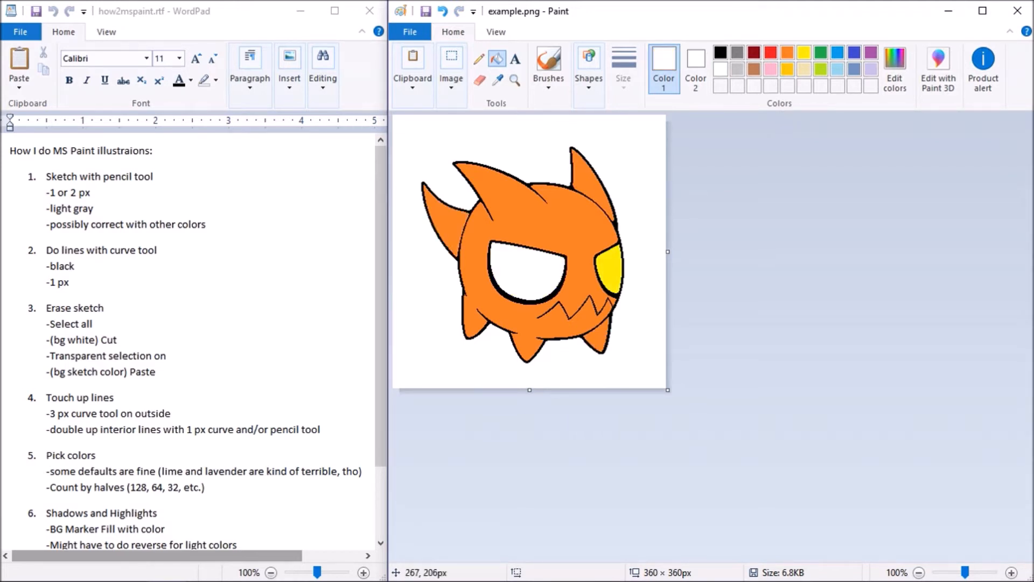
pyautogui.click(606, 271)
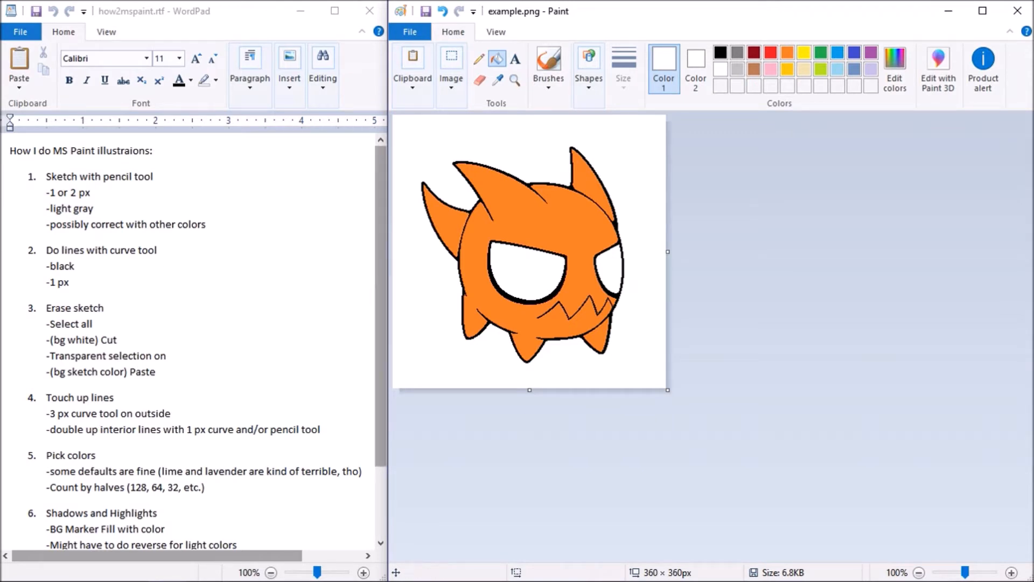
# Consult the color-picking notes, open the custom color editor for Color 1 and lower the luminance to 0
pyautogui.moveTo(380, 306); pyautogui.dragTo(381, 366)
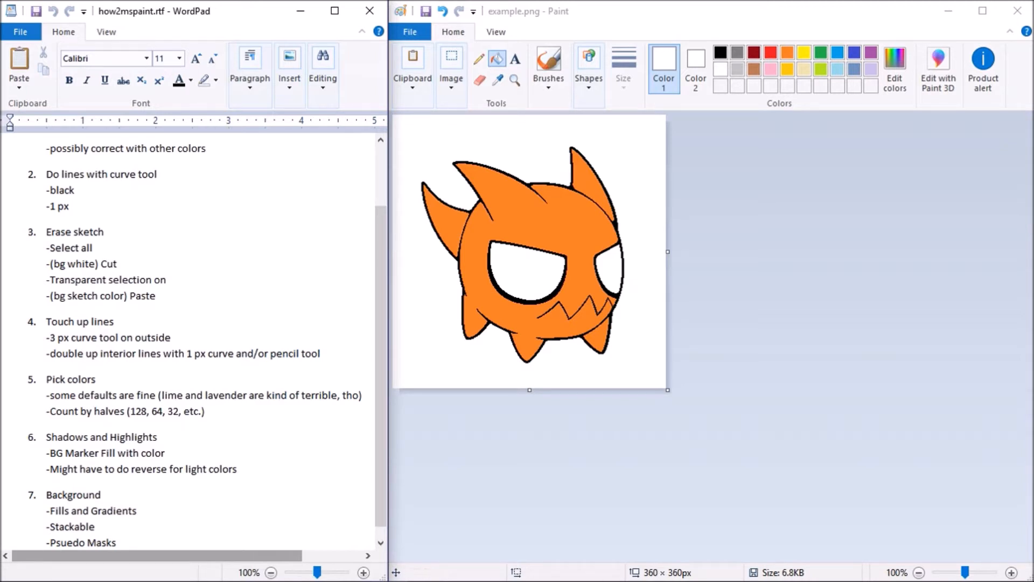
pyautogui.click(894, 70)
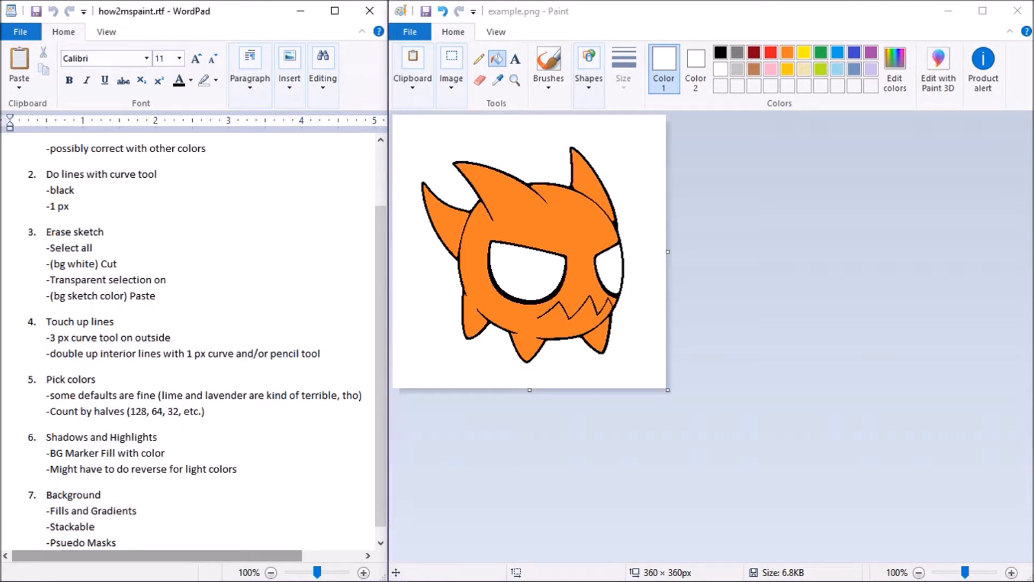
pyautogui.click(895, 70)
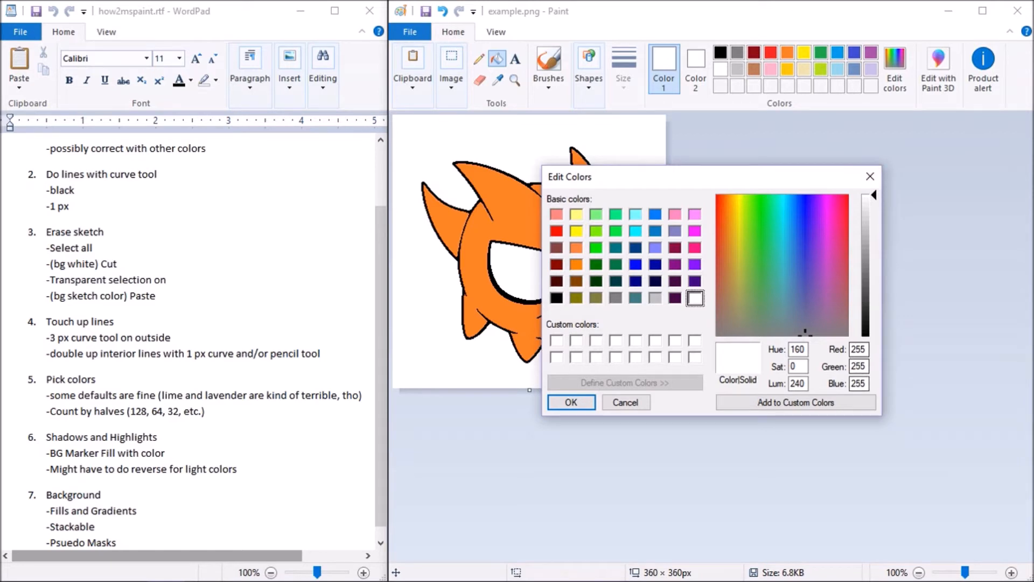
pyautogui.moveTo(873, 195); pyautogui.dragTo(872, 335)
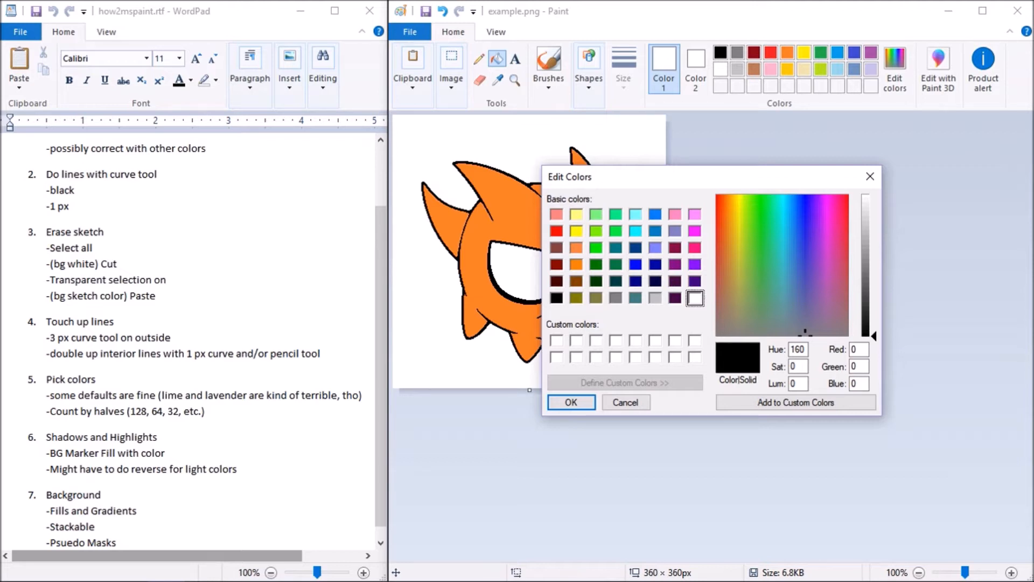
# Examine the RGB values of several basic colors, including dark purple, teal, orange, blue, cyan and pink
pyautogui.click(695, 281)
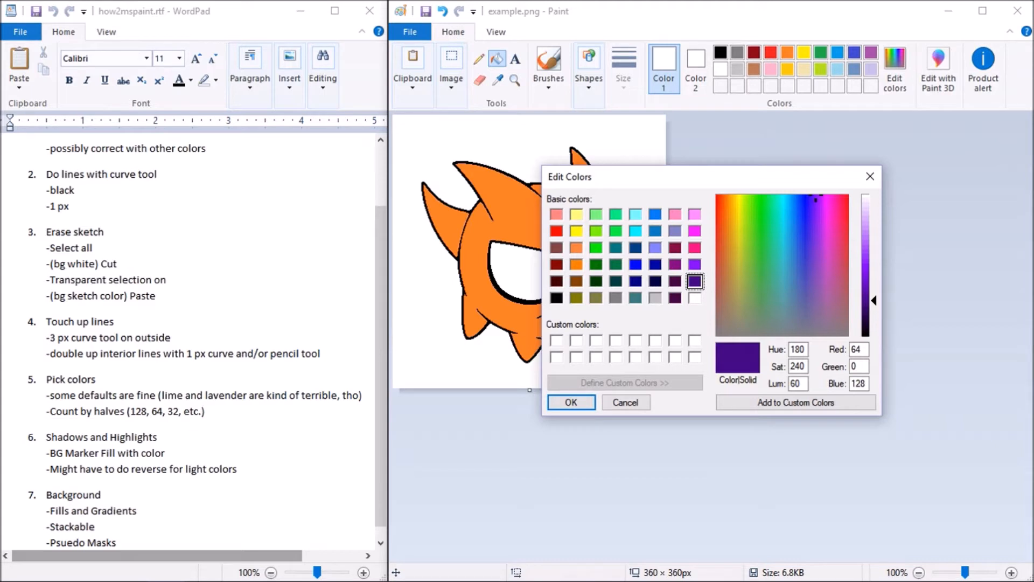
pyautogui.click(655, 248)
pyautogui.click(615, 247)
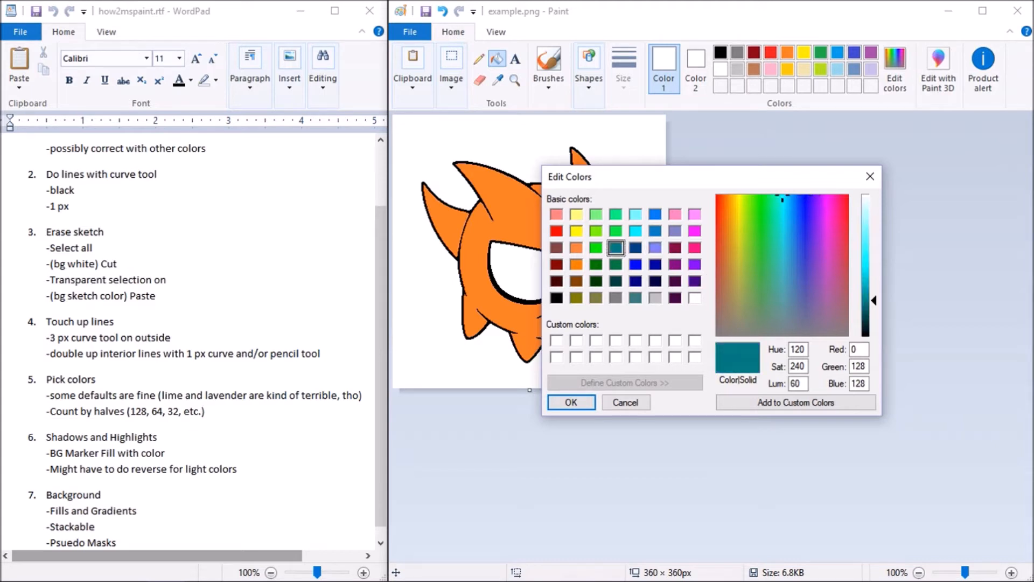
pyautogui.click(576, 248)
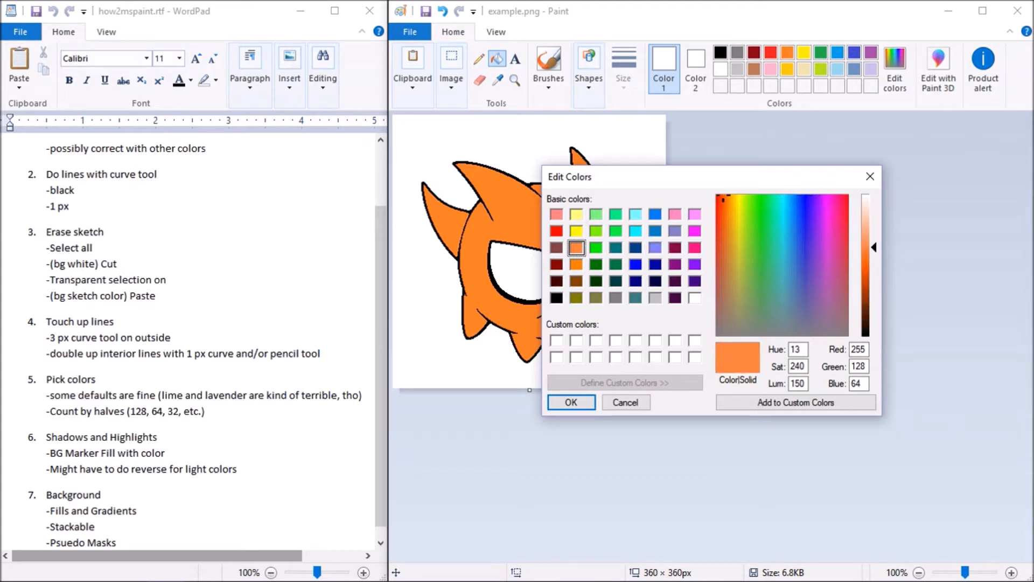
pyautogui.click(557, 282)
pyautogui.click(636, 265)
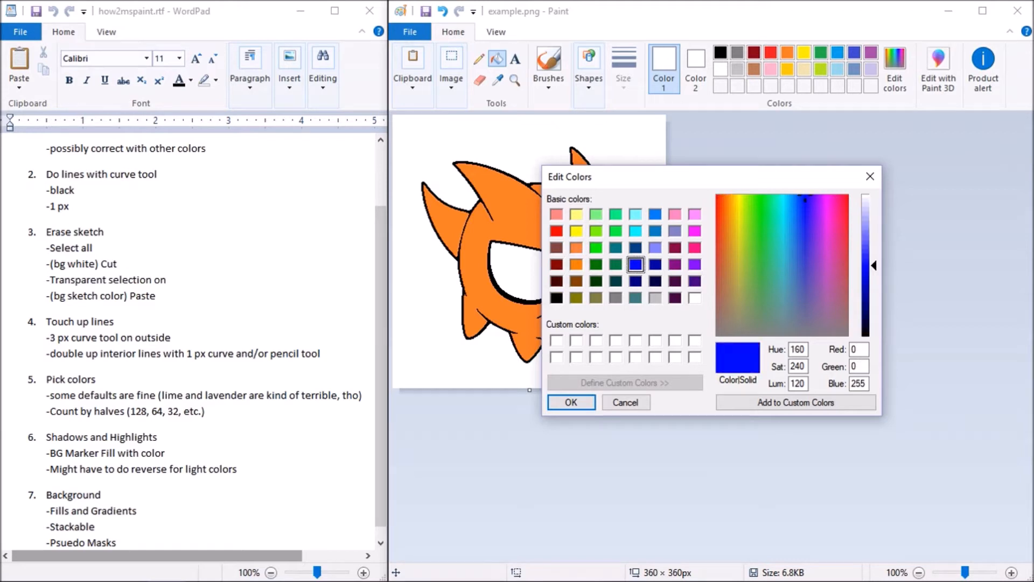
pyautogui.click(635, 231)
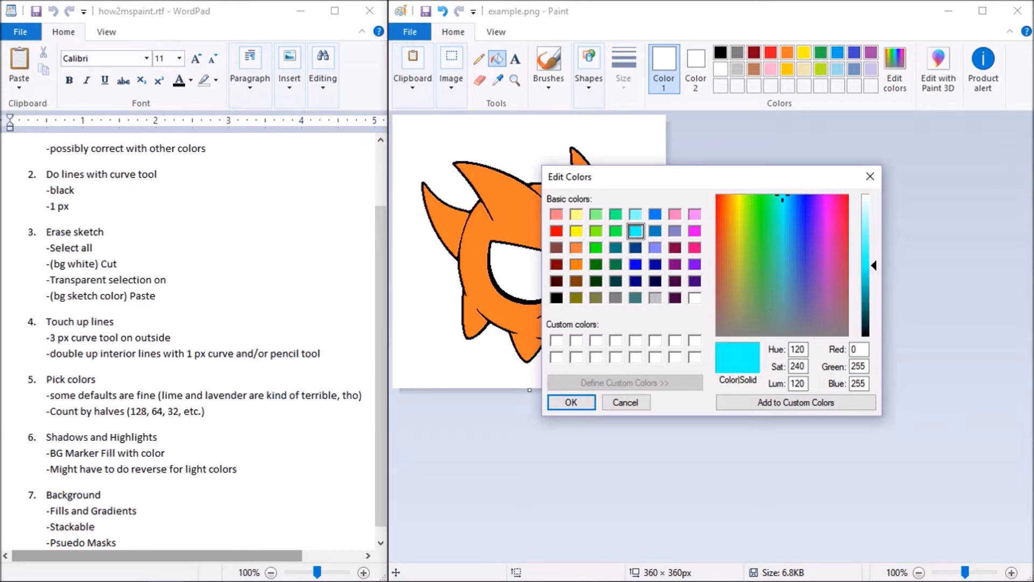
pyautogui.click(675, 214)
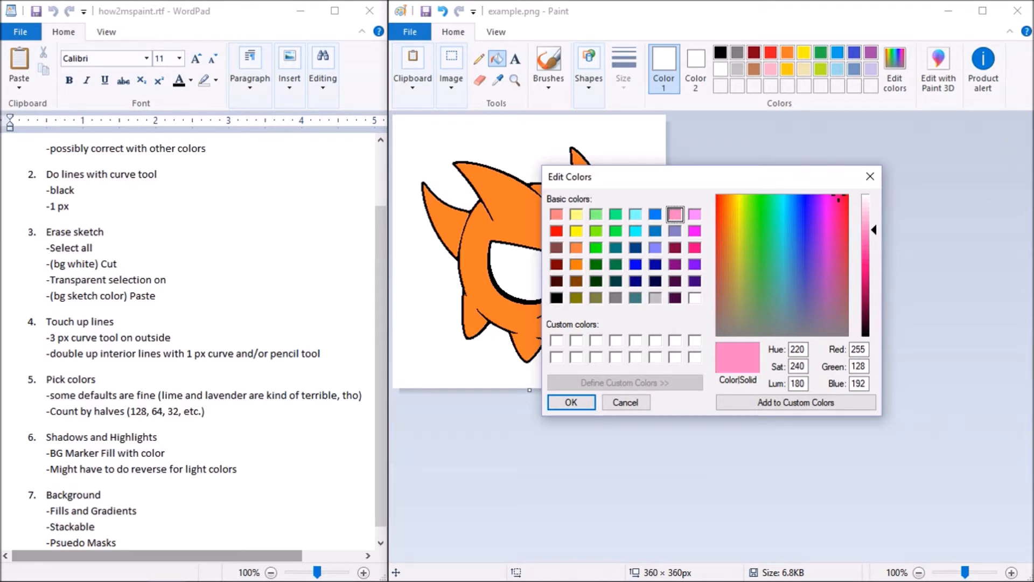
# Compare the RGB values of the two basic oranges, and inspect those of the muted reddish brown and the bright blue
pyautogui.click(577, 265)
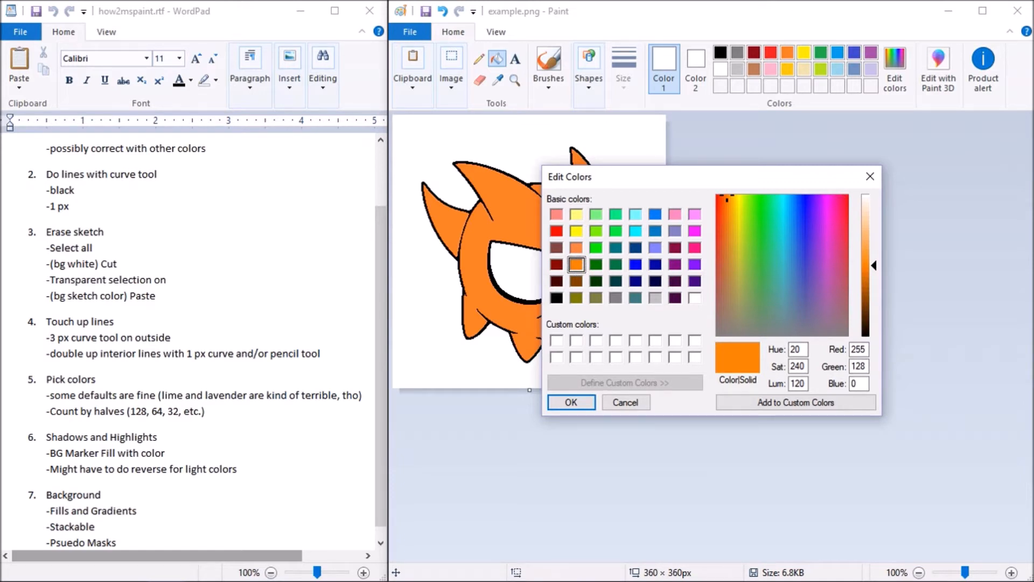
pyautogui.click(576, 248)
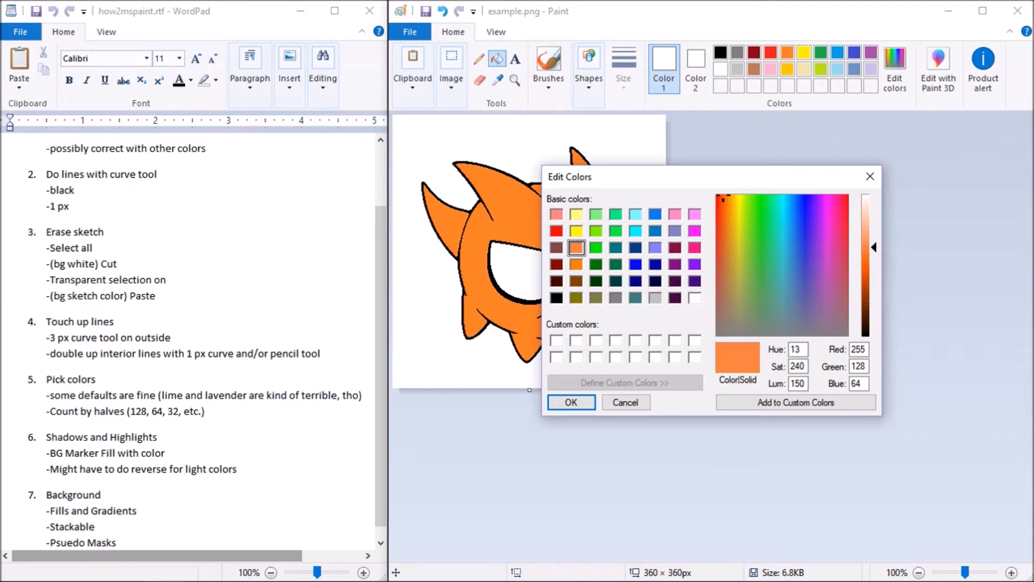
pyautogui.click(577, 265)
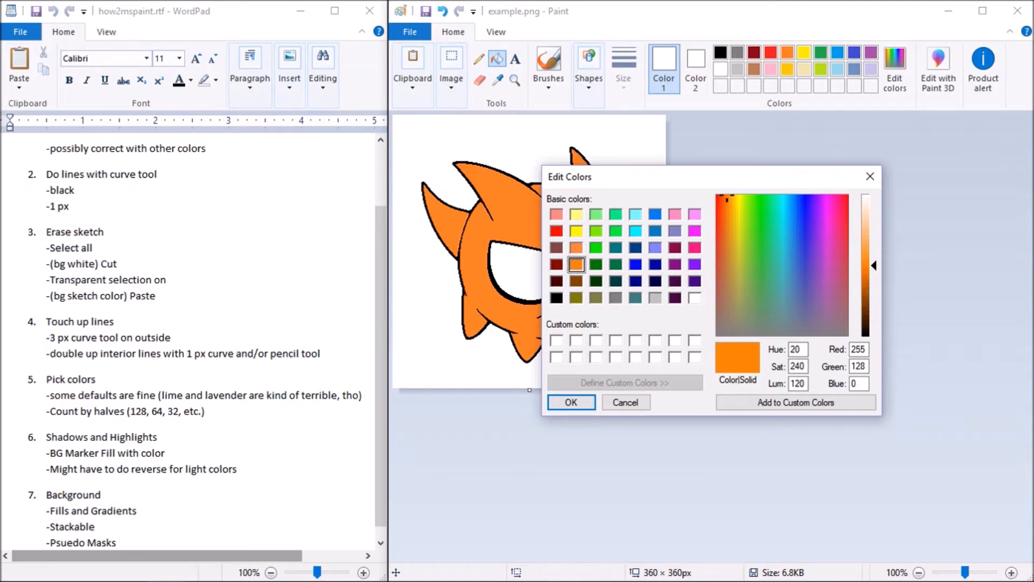
pyautogui.click(577, 248)
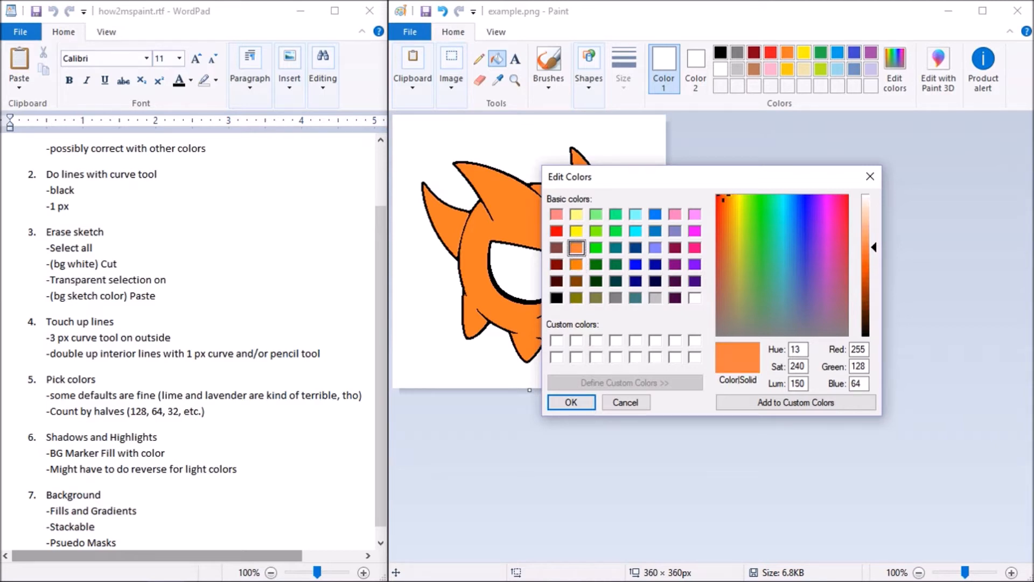
pyautogui.click(577, 264)
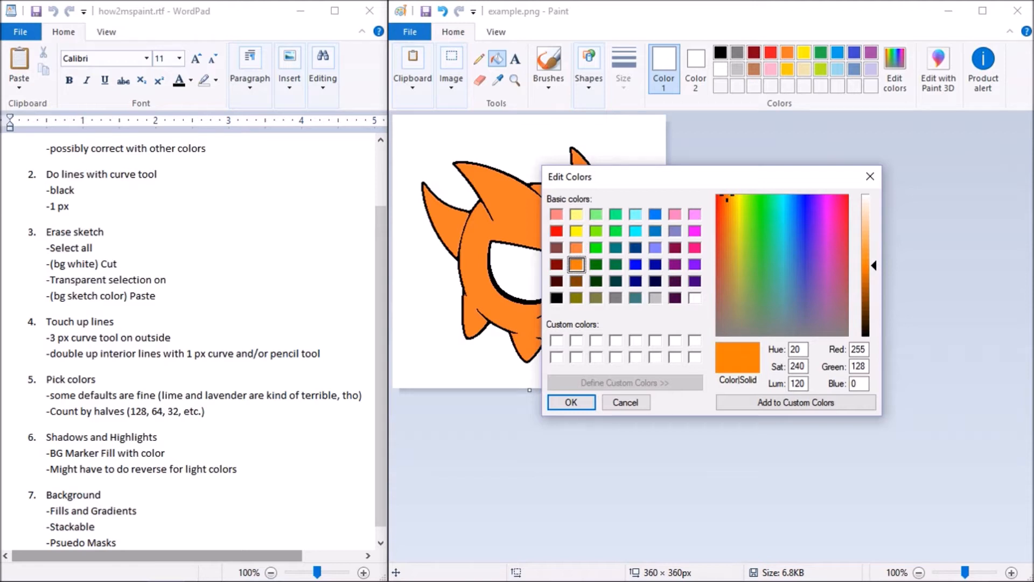
pyautogui.click(576, 248)
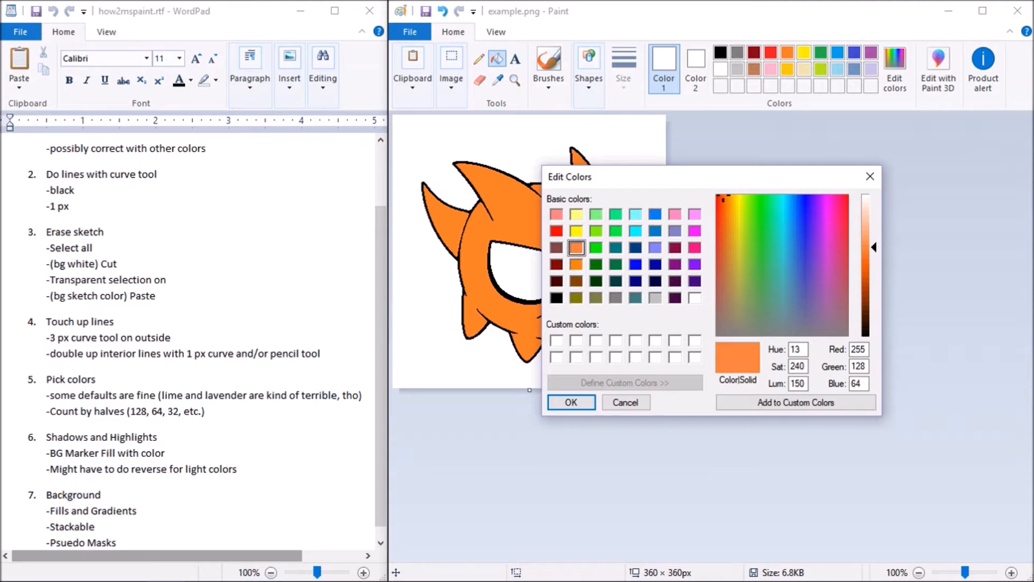
pyautogui.click(576, 265)
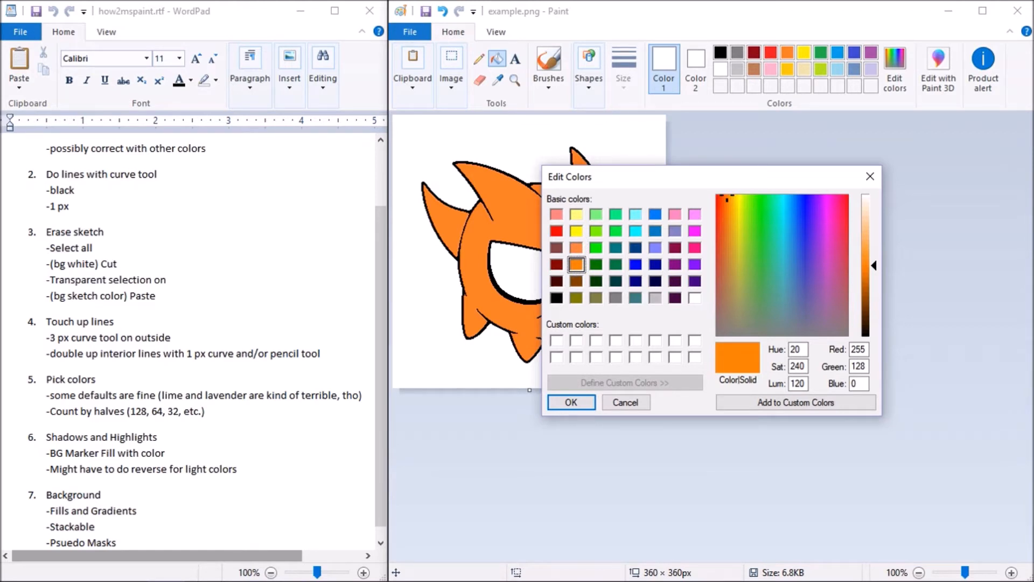
pyautogui.click(557, 248)
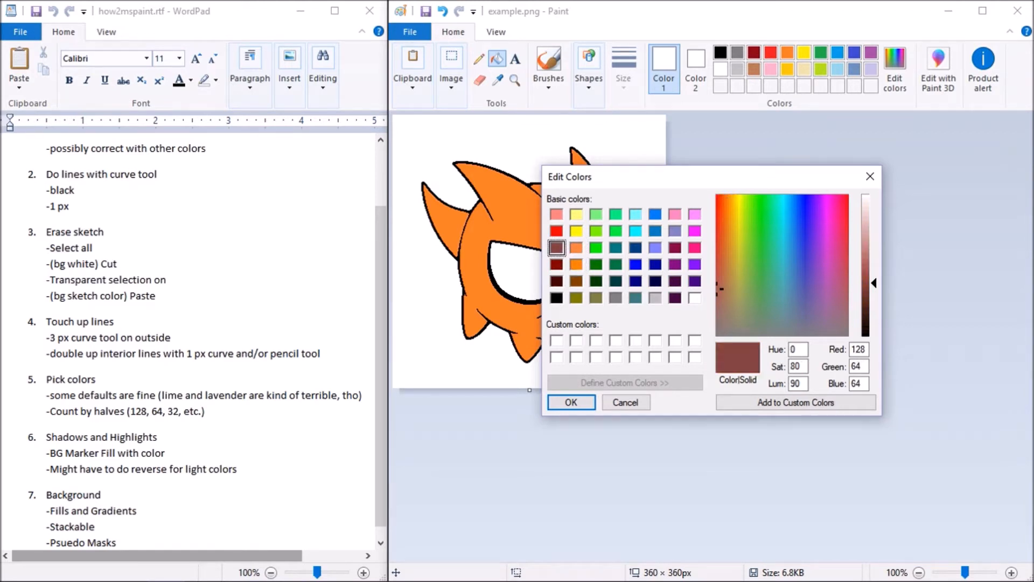
pyautogui.click(655, 214)
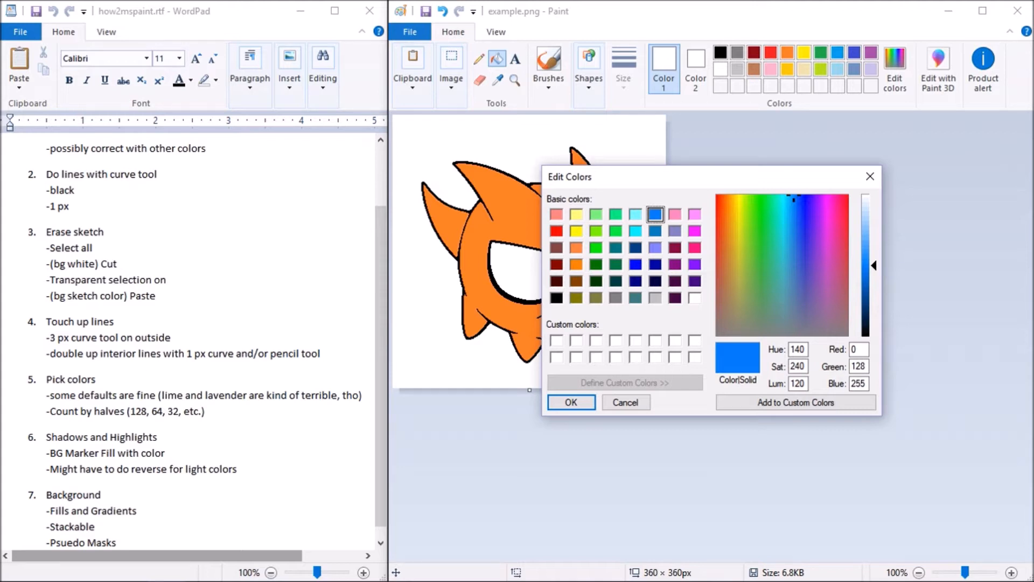
# Compare the palette's light blue with the basic bright blue in the color editor, and try the light blue as the background fill
pyautogui.click(626, 402)
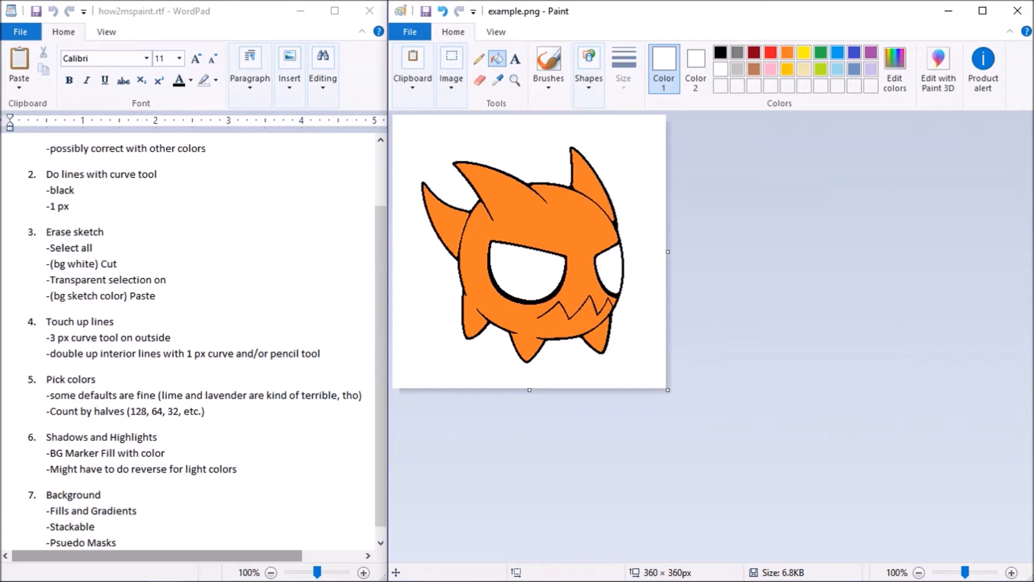
pyautogui.click(838, 53)
pyautogui.click(895, 69)
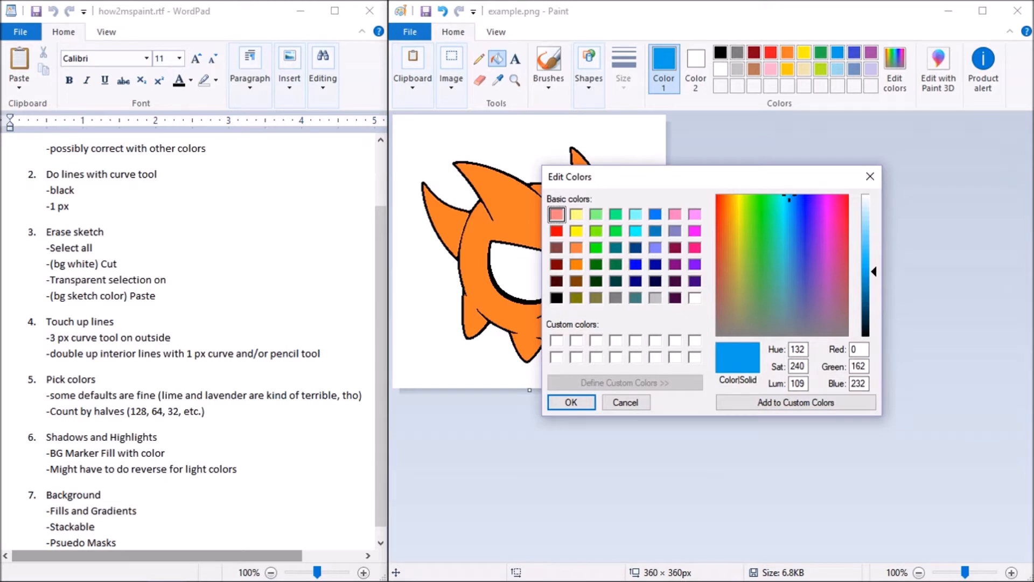
pyautogui.click(655, 214)
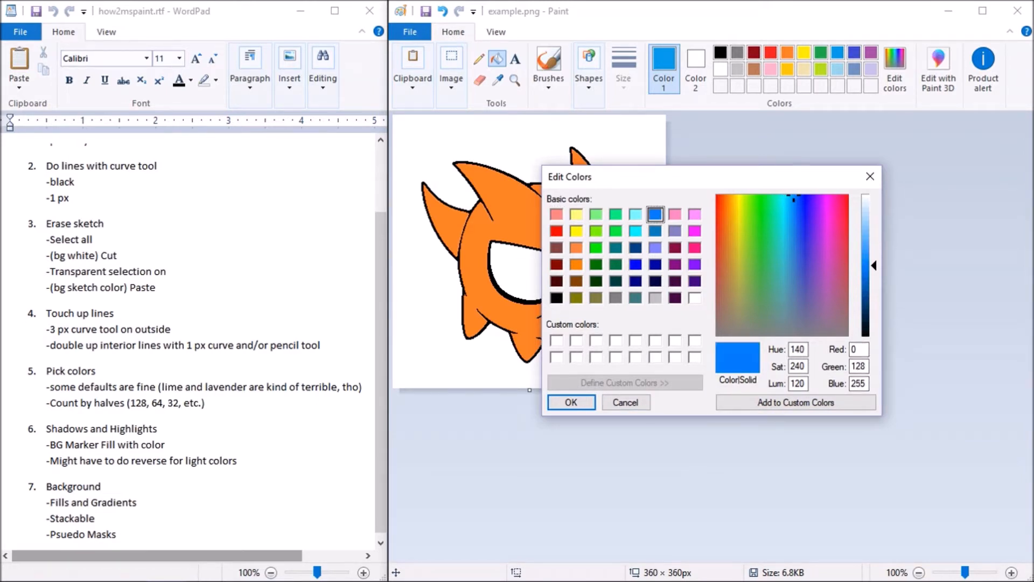
pyautogui.press('Return')
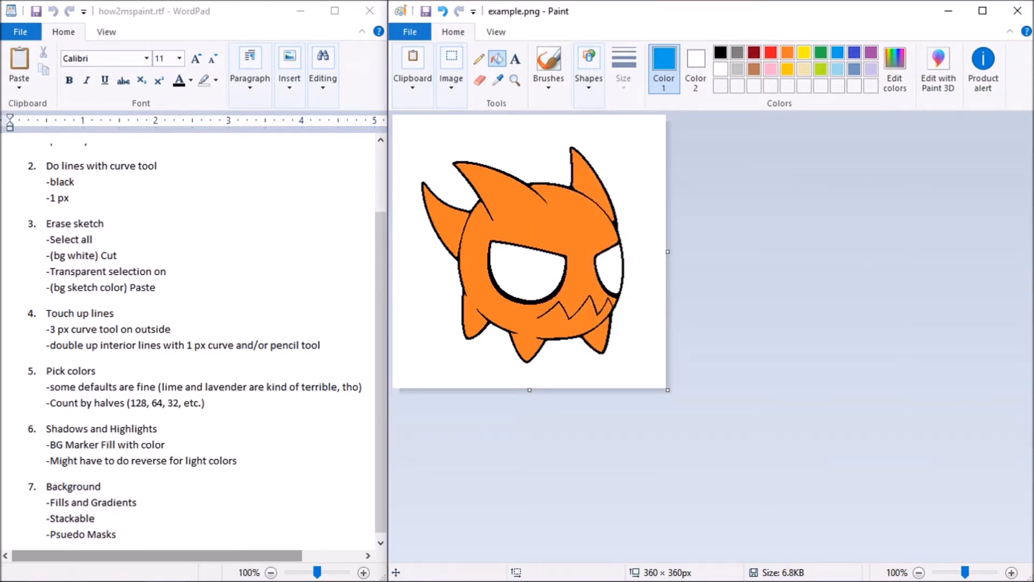
pyautogui.click(546, 134)
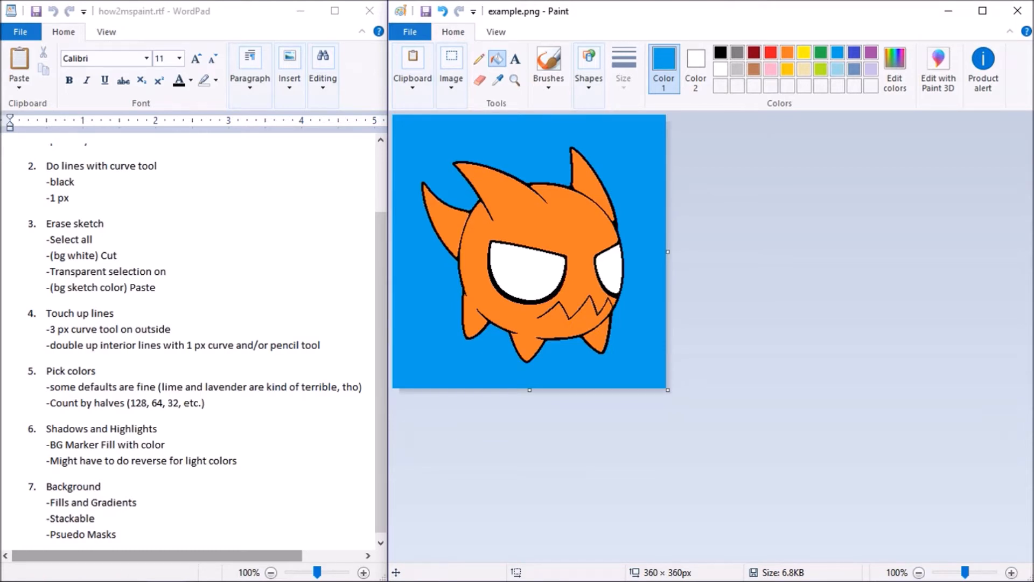
pyautogui.click(588, 70)
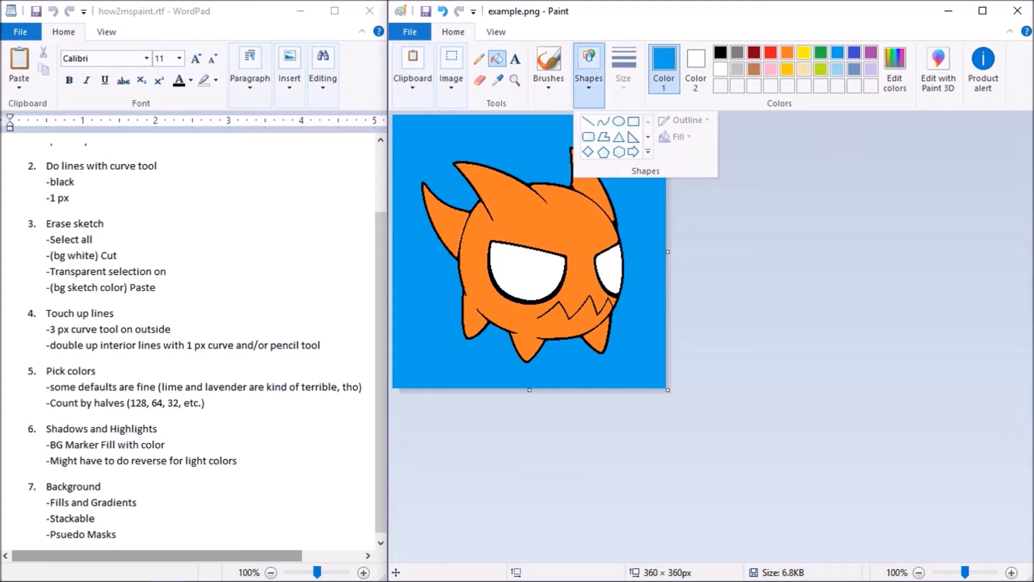
pyautogui.press('Escape')
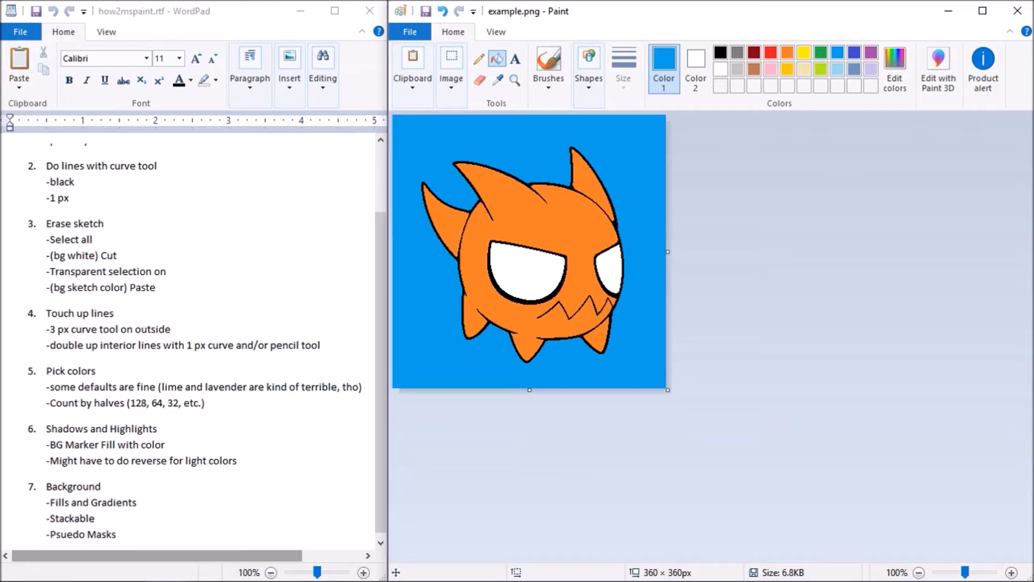
pyautogui.moveTo(381, 371); pyautogui.dragTo(381, 352)
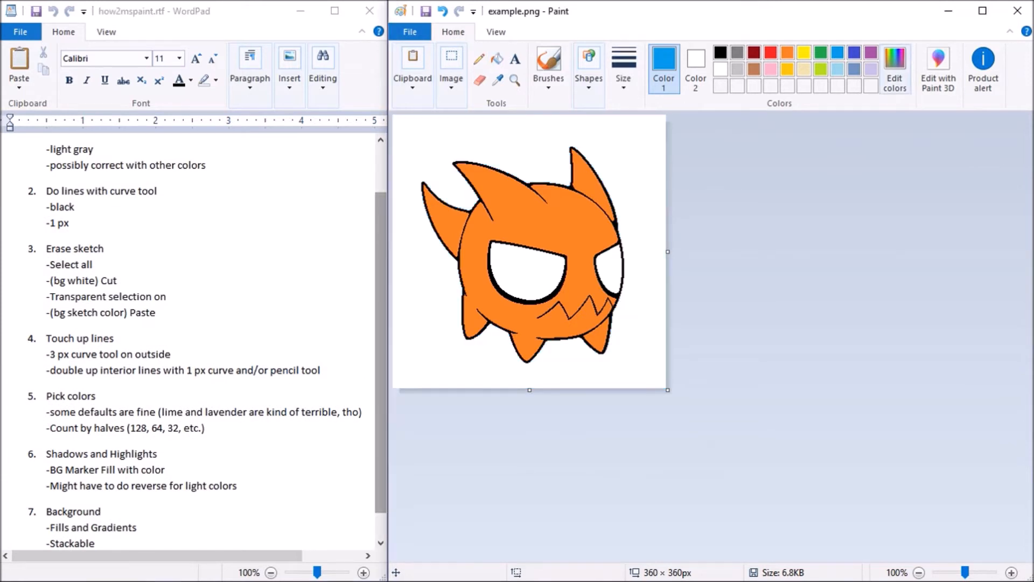
# Fill both eyes with the basic pale yellow, RGB 255, 255, 128, and check its values in the color editor
pyautogui.click(895, 70)
pyautogui.click(577, 214)
pyautogui.click(571, 402)
pyautogui.click(497, 58)
pyautogui.click(525, 270)
pyautogui.click(609, 266)
pyautogui.click(895, 70)
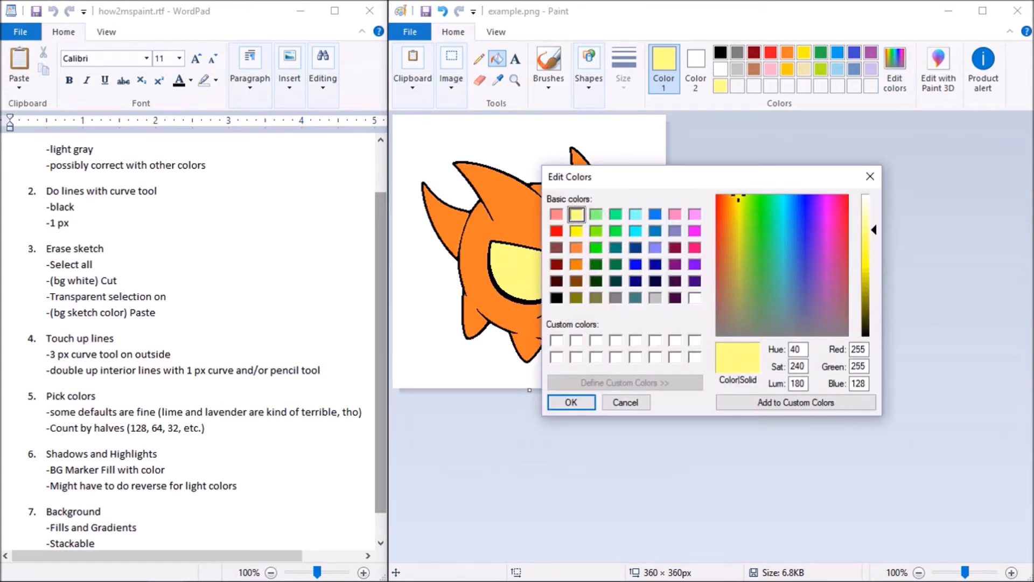
pyautogui.click(625, 402)
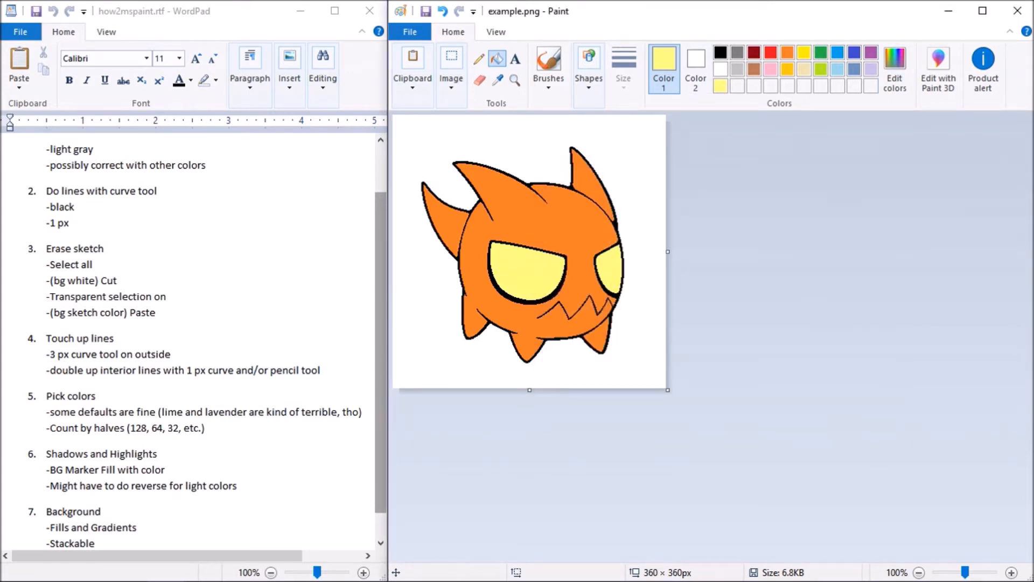
# Draw a black rectangle about 36 × 117 px near the canvas's upper-right corner and fill it with black
pyautogui.click(720, 52)
pyautogui.click(589, 67)
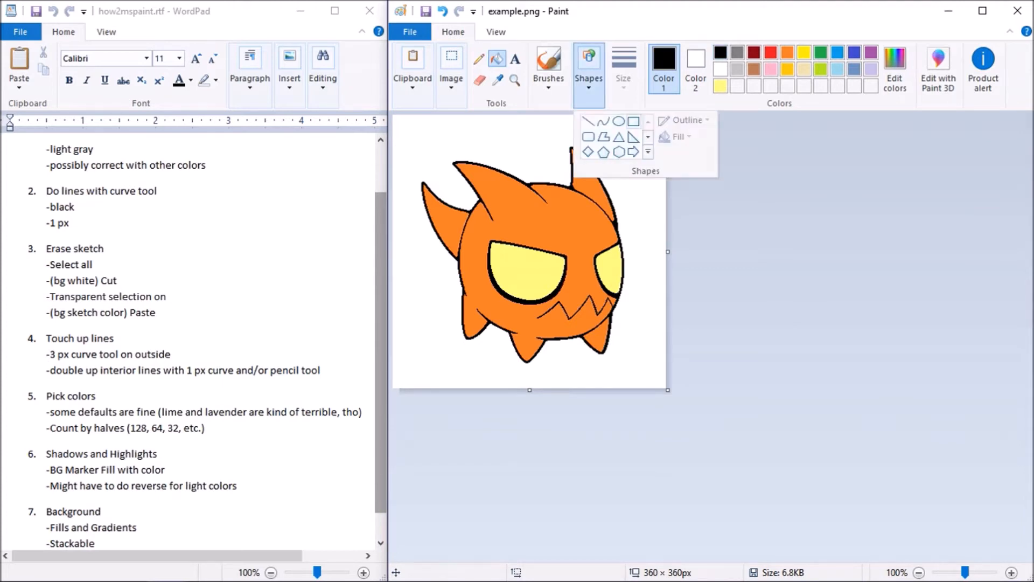
pyautogui.click(634, 121)
pyautogui.moveTo(633, 120); pyautogui.dragTo(660, 208)
pyautogui.click(497, 58)
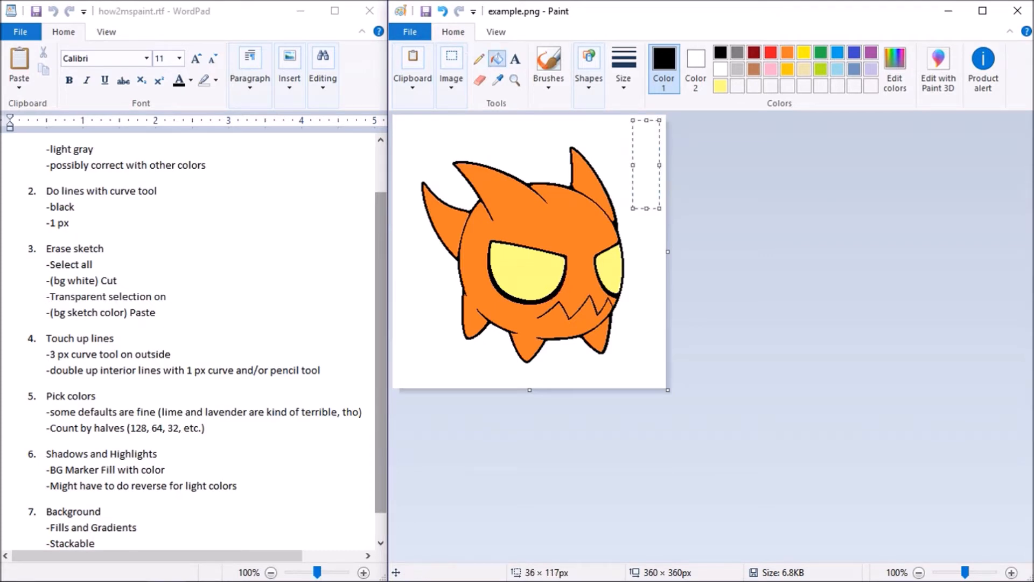
pyautogui.click(646, 164)
# Draw a black-outlined rectangle with an orange Marker fill, overlapping the upper end of the black block and the white canvas
pyautogui.click(589, 76)
pyautogui.click(633, 121)
pyautogui.click(589, 75)
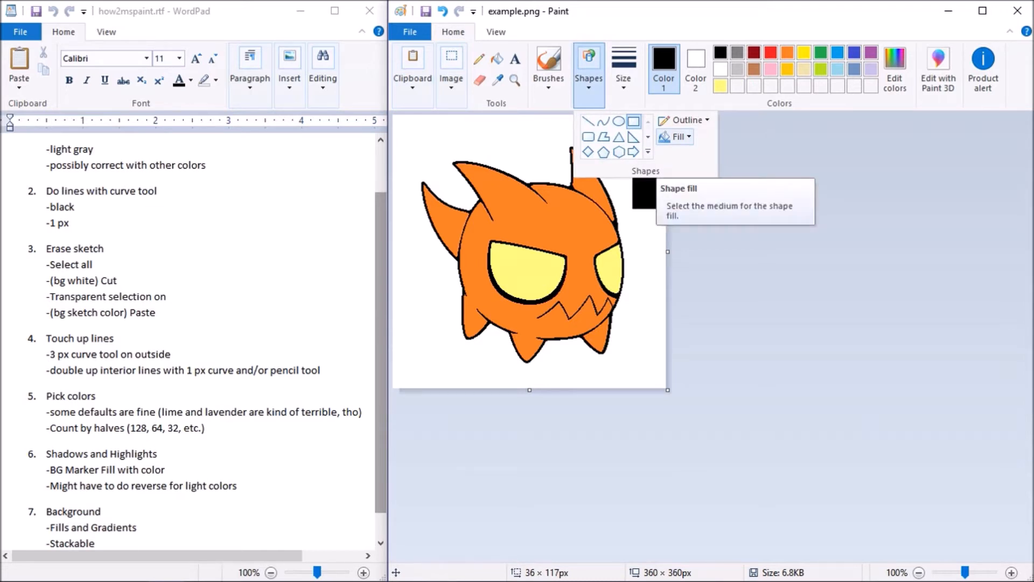
pyautogui.click(675, 136)
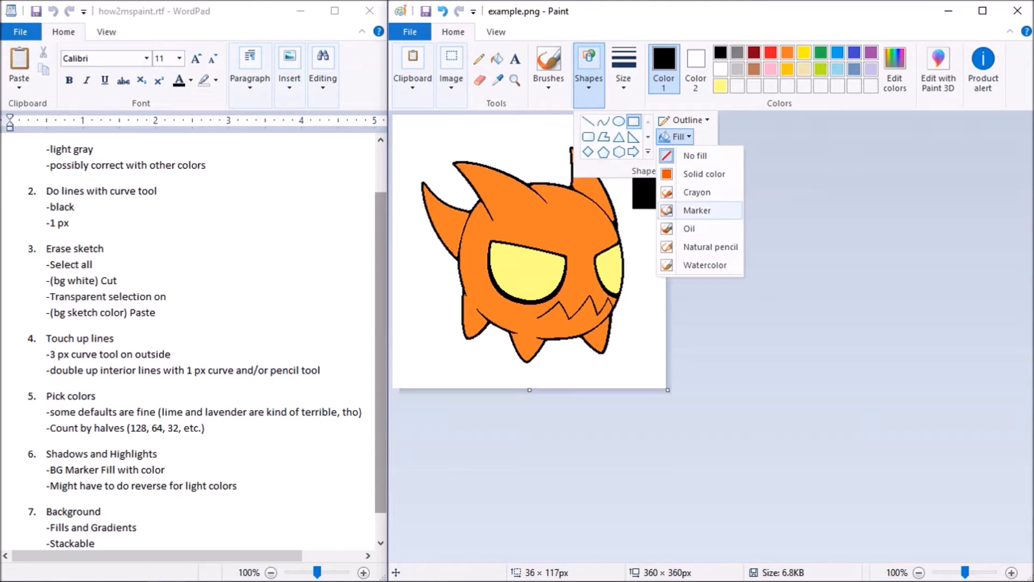
pyautogui.click(697, 210)
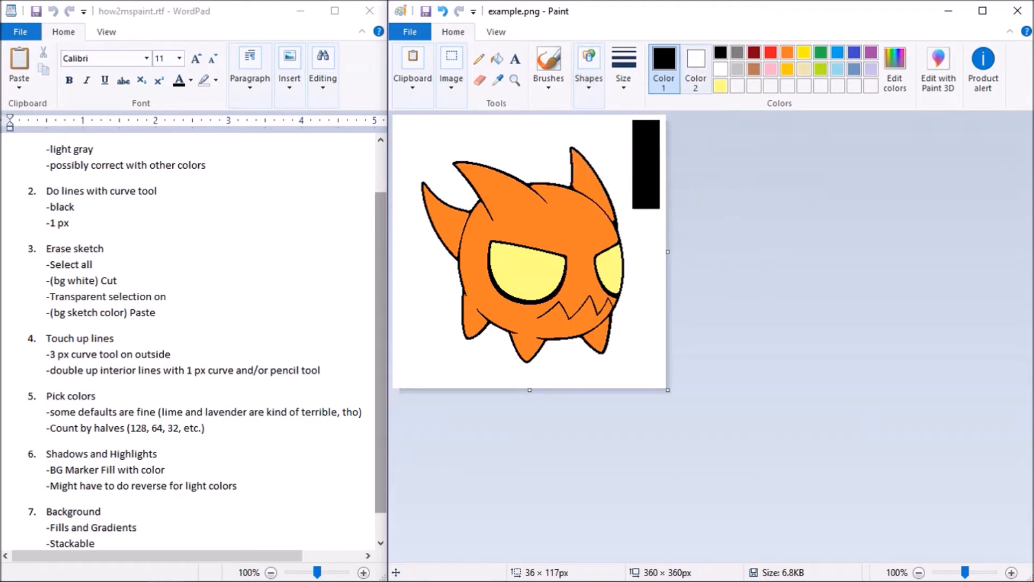
pyautogui.click(695, 70)
pyautogui.click(788, 52)
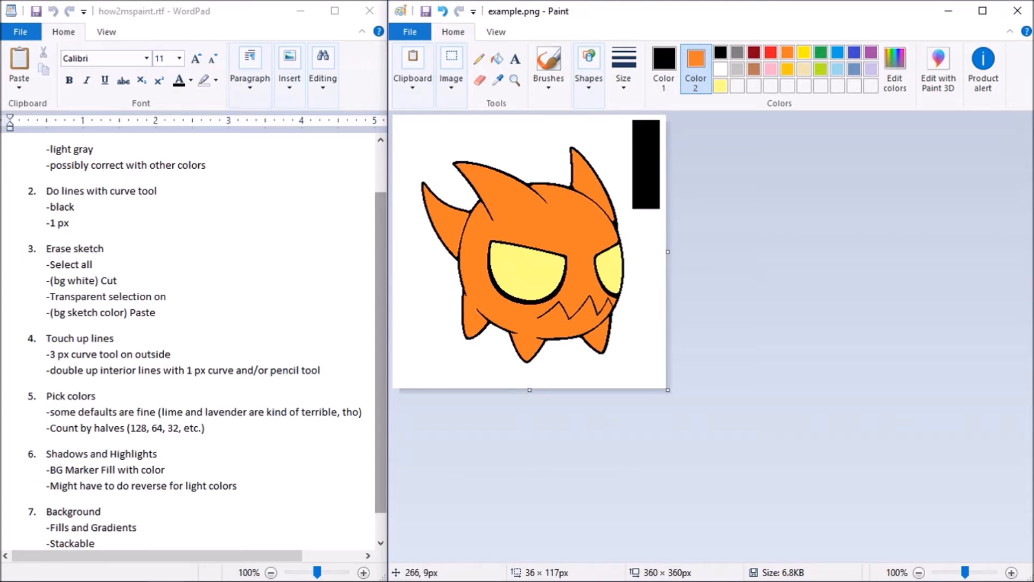
pyautogui.moveTo(601, 124); pyautogui.dragTo(658, 144)
pyautogui.click(628, 206)
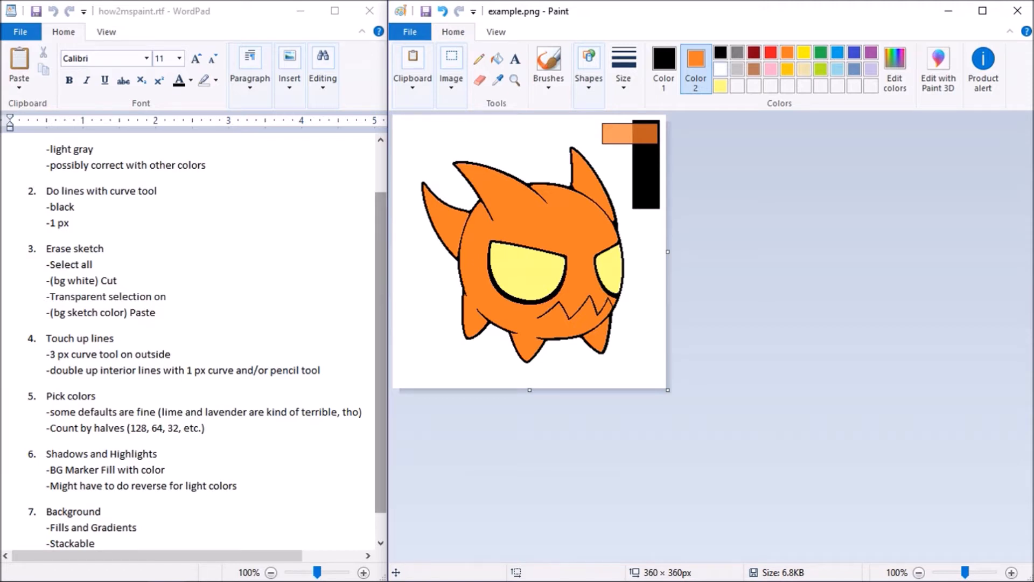
# Add a matching pale yellow Marker-filled rectangle across the black block, just below the orange swatch
pyautogui.click(720, 85)
pyautogui.moveTo(602, 147); pyautogui.dragTo(658, 167)
pyautogui.click(585, 195)
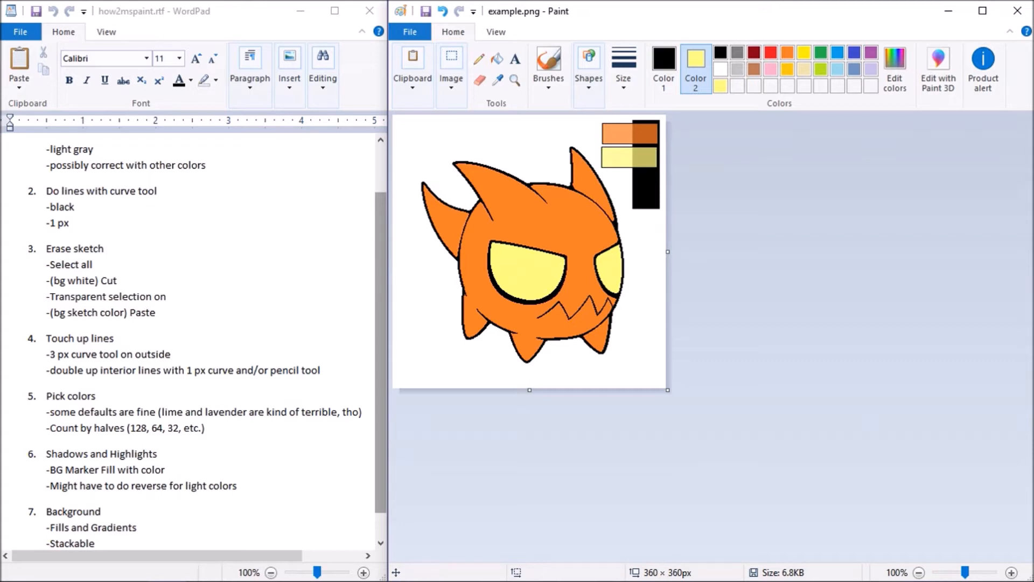
# Sample the dark orange from the swatch overlap as Color 1, choose the Curve tool at the thinnest size, and make Color 2 white
pyautogui.click(498, 80)
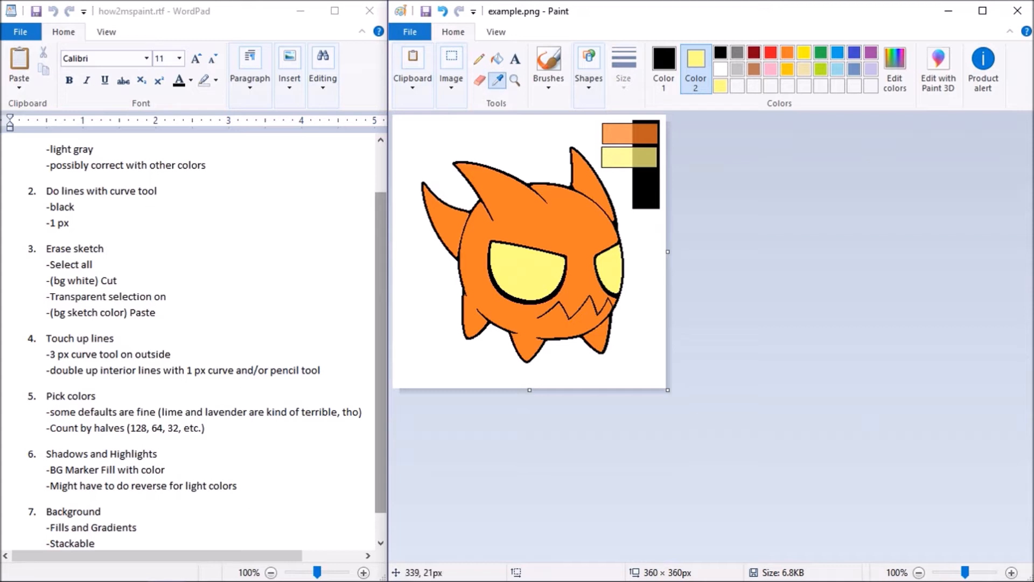
pyautogui.click(651, 132)
pyautogui.click(590, 80)
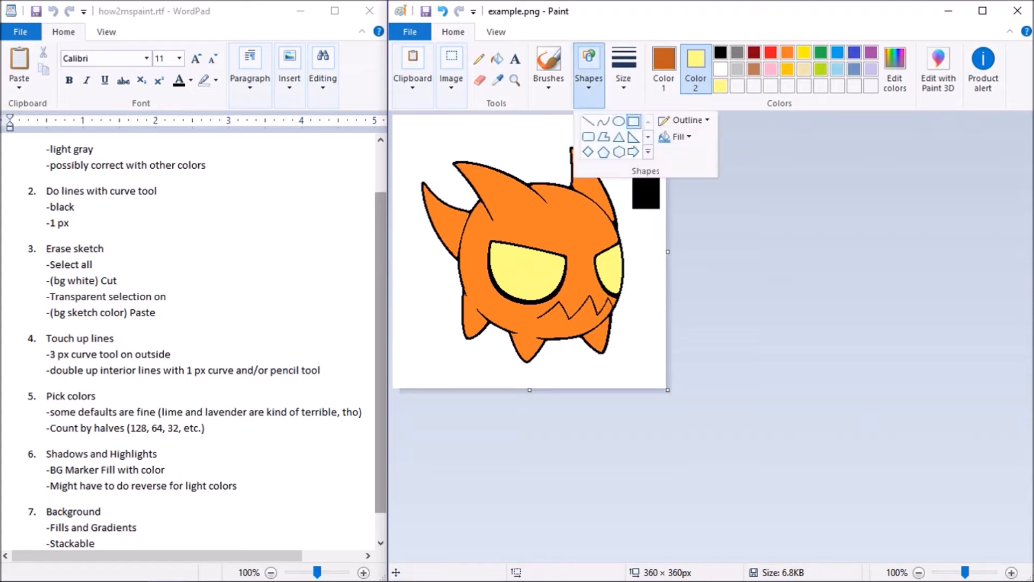
pyautogui.click(604, 120)
pyautogui.click(623, 67)
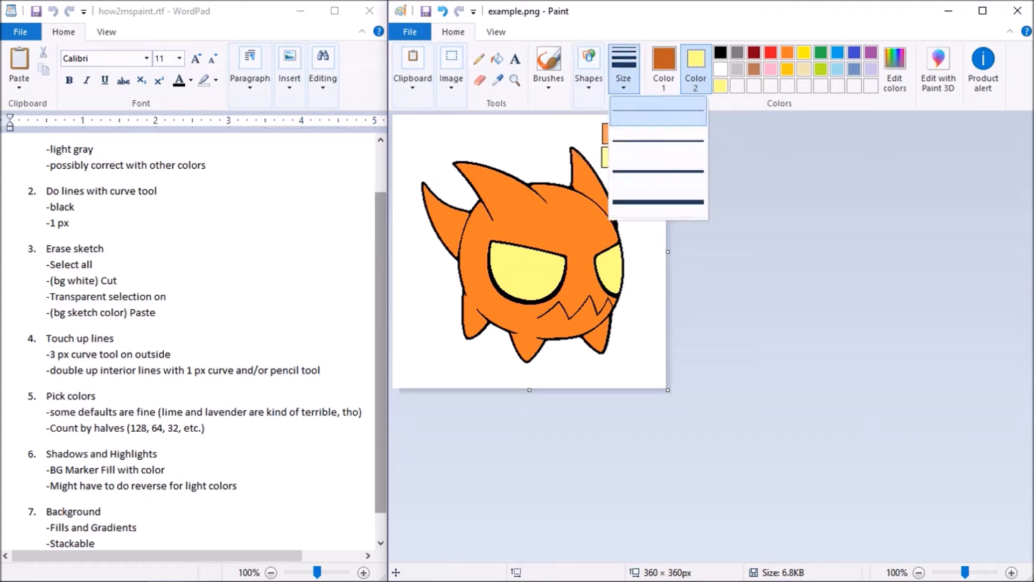
pyautogui.click(658, 110)
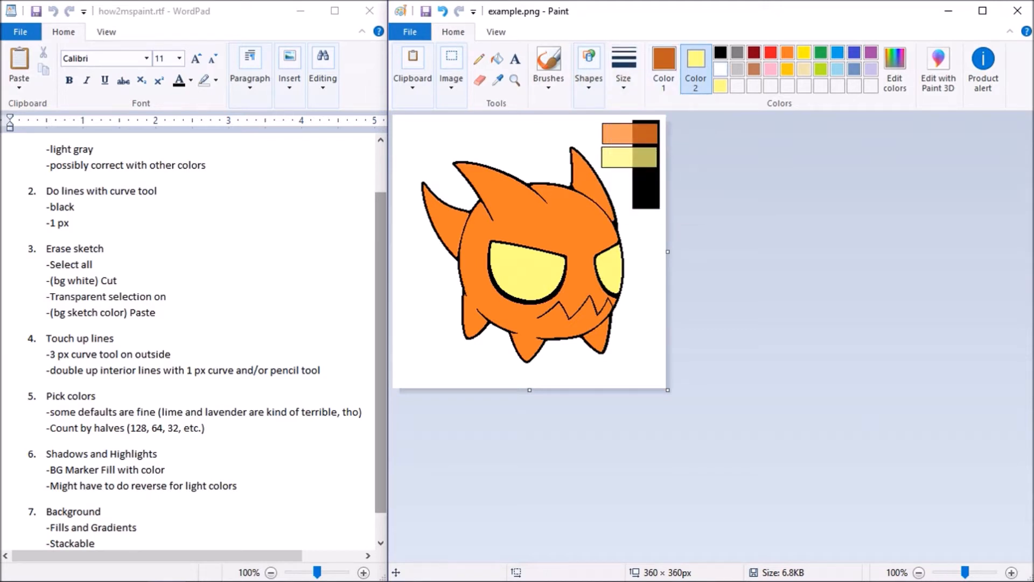
pyautogui.click(720, 69)
pyautogui.click(663, 69)
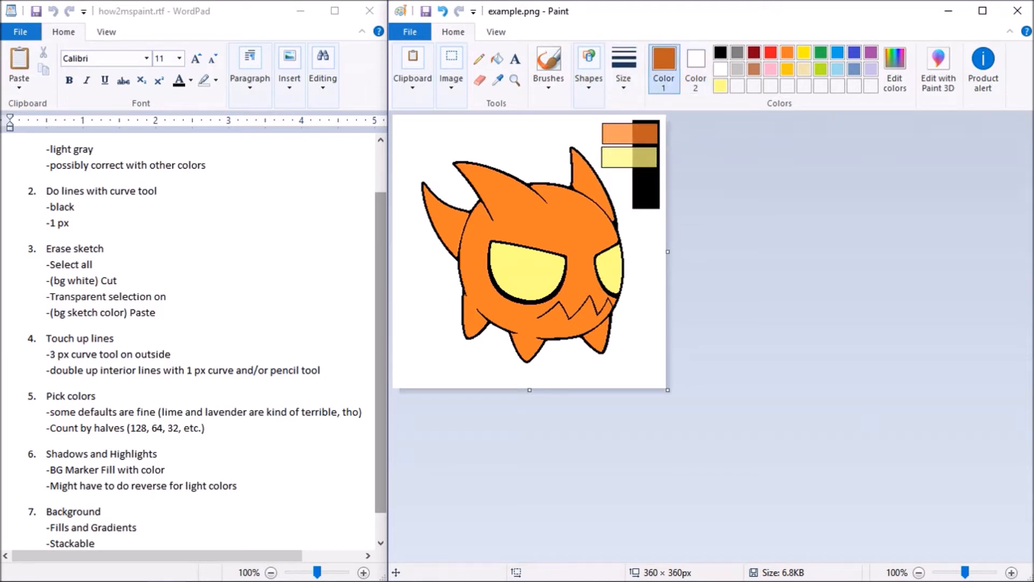
# Draw two dark orange shadow curves inside the leftmost horn, one from its tip and one toward its upper base
pyautogui.click(1012, 572)
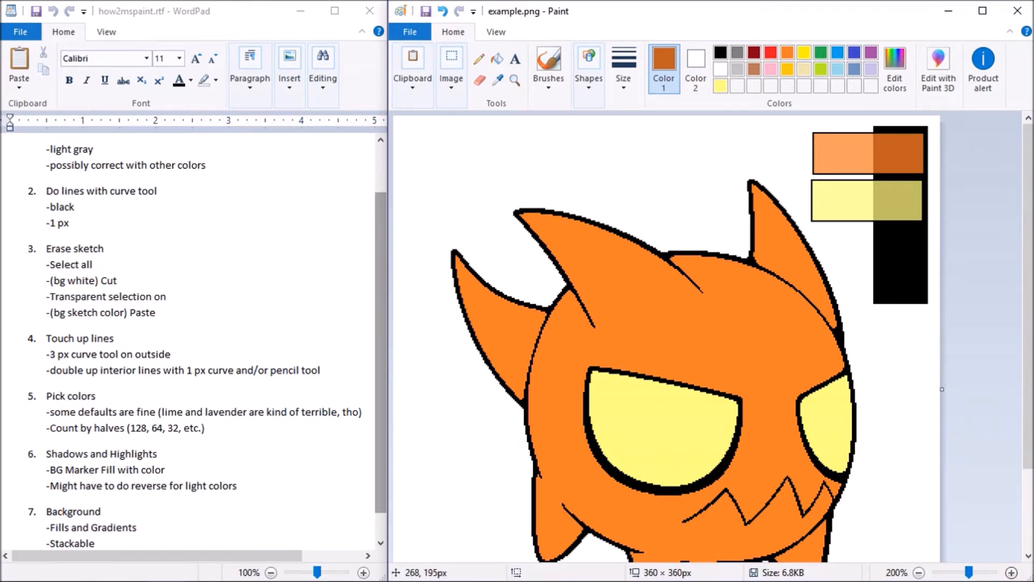
pyautogui.scroll(1, 889, 488)
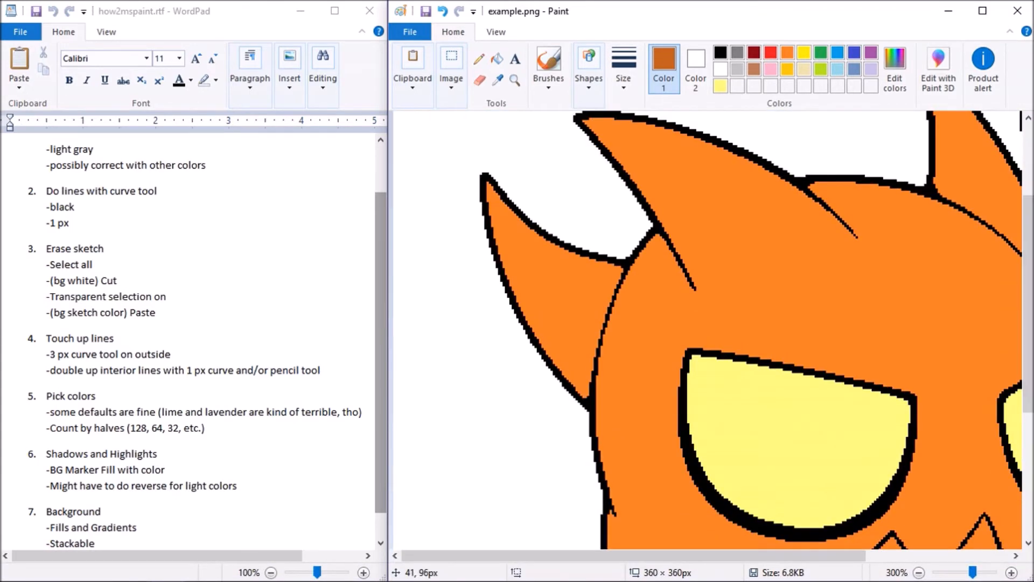
pyautogui.moveTo(486, 193); pyautogui.dragTo(591, 304)
pyautogui.moveTo(551, 259)
pyautogui.mouseDown()
pyautogui.moveTo(535, 241)
pyautogui.moveTo(535, 273)
pyautogui.moveTo(579, 322)
pyautogui.moveTo(571, 318)
pyautogui.mouseUp()
pyautogui.click(673, 258)
pyautogui.moveTo(596, 262)
pyautogui.mouseDown()
pyautogui.moveTo(589, 280)
pyautogui.moveTo(529, 257)
pyautogui.moveTo(537, 276)
pyautogui.moveTo(516, 294)
pyautogui.mouseUp()
pyautogui.click(624, 173)
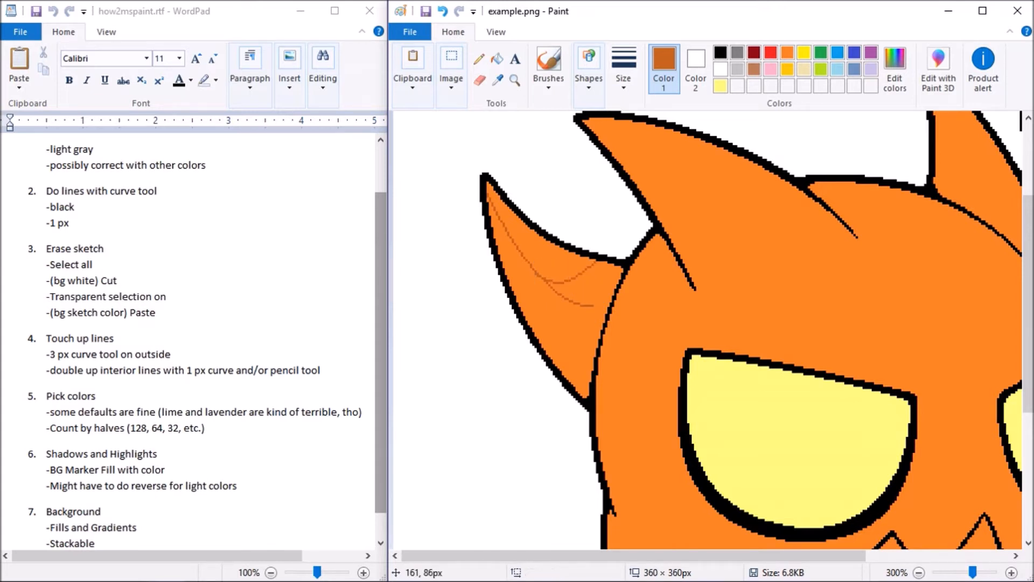
# Draw a curved dark orange shadow edge along the front horn, from its tip to past its inner crease line
pyautogui.moveTo(592, 120)
pyautogui.mouseDown()
pyautogui.moveTo(747, 319)
pyautogui.moveTo(733, 291)
pyautogui.moveTo(743, 287)
pyautogui.mouseUp()
pyautogui.moveTo(614, 137); pyautogui.dragTo(671, 176)
pyautogui.moveTo(707, 228); pyautogui.dragTo(720, 279)
pyautogui.click(770, 231)
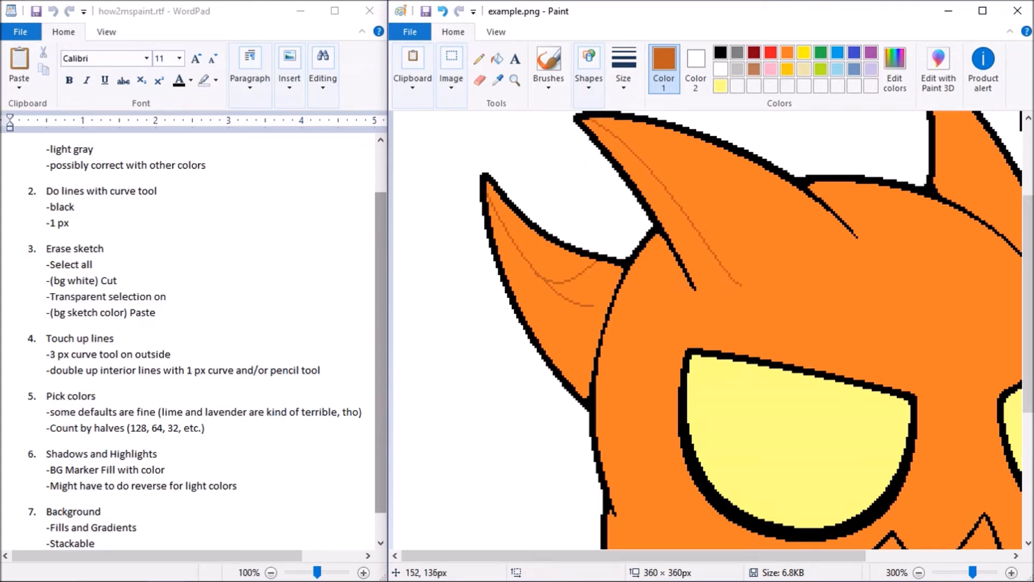
# Draw the head's dark orange shadow edge from the front horn's base down to the large eye and around to the chin
pyautogui.moveTo(741, 284)
pyautogui.mouseDown()
pyautogui.moveTo(695, 294)
pyautogui.moveTo(703, 292)
pyautogui.mouseUp()
pyautogui.click(853, 249)
pyautogui.moveTo(1028, 302); pyautogui.dragTo(1028, 358)
pyautogui.moveTo(711, 182)
pyautogui.mouseDown()
pyautogui.moveTo(692, 235)
pyautogui.moveTo(696, 206)
pyautogui.mouseUp()
pyautogui.moveTo(633, 555); pyautogui.dragTo(720, 555)
pyautogui.moveTo(1027, 360); pyautogui.dragTo(1027, 398)
pyautogui.moveTo(584, 310); pyautogui.dragTo(826, 440)
pyautogui.moveTo(705, 376)
pyautogui.mouseDown()
pyautogui.moveTo(735, 442)
pyautogui.moveTo(679, 518)
pyautogui.moveTo(677, 463)
pyautogui.mouseUp()
# Outline curved dark orange shadow edges inside the middle and right spikes under the head
pyautogui.click(478, 58)
pyautogui.click(588, 70)
pyautogui.click(602, 120)
pyautogui.moveTo(682, 475); pyautogui.dragTo(668, 468)
pyautogui.moveTo(925, 403); pyautogui.dragTo(903, 489)
pyautogui.moveTo(910, 442)
pyautogui.mouseDown()
pyautogui.moveTo(886, 425)
pyautogui.moveTo(887, 457)
pyautogui.mouseUp()
# Fill the outlined shadow areas on the lower head and the right spike with dark orange
pyautogui.click(478, 58)
pyautogui.click(497, 58)
pyautogui.click(619, 399)
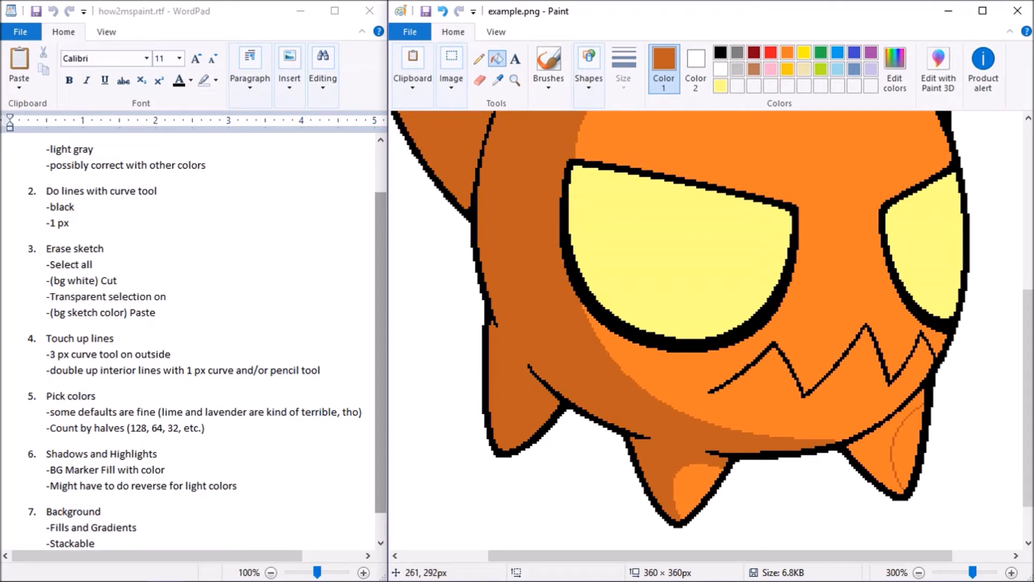
pyautogui.click(872, 447)
# Outline a small curved shadow beside the crease behind the front horn, fill it dark orange, and sample the base orange for touch-ups
pyautogui.scroll(5, 711, 329)
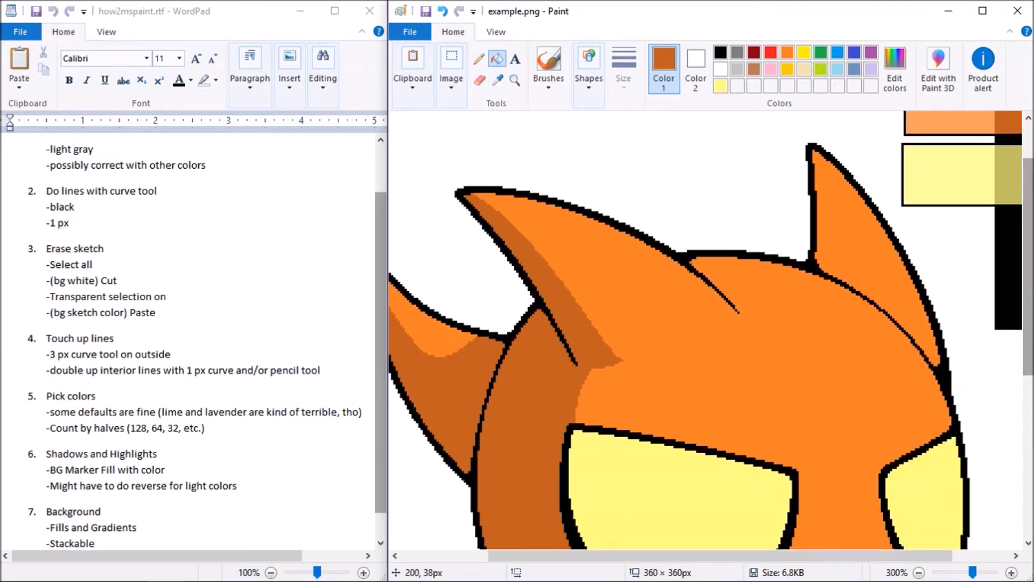
pyautogui.click(478, 58)
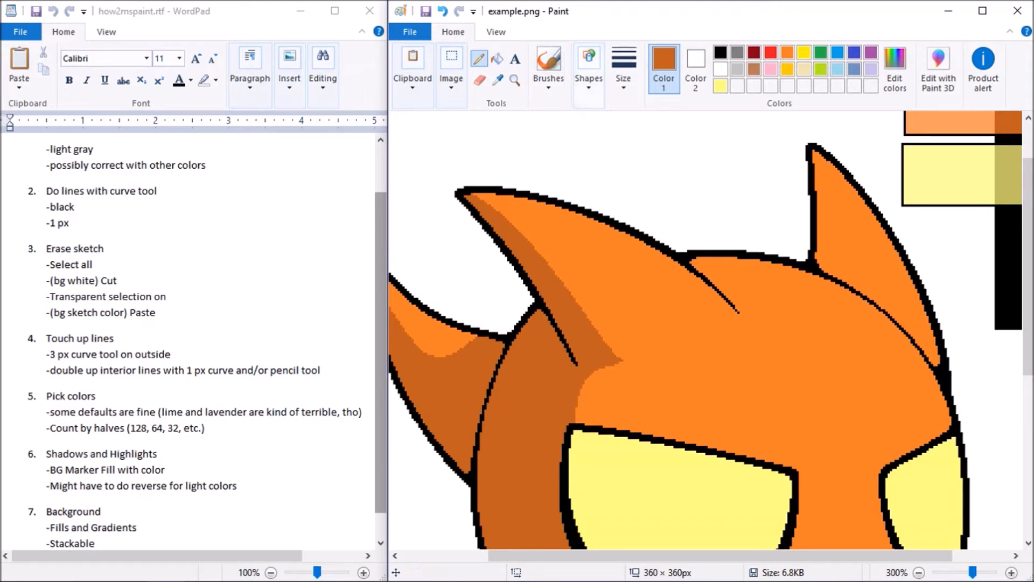
pyautogui.click(589, 70)
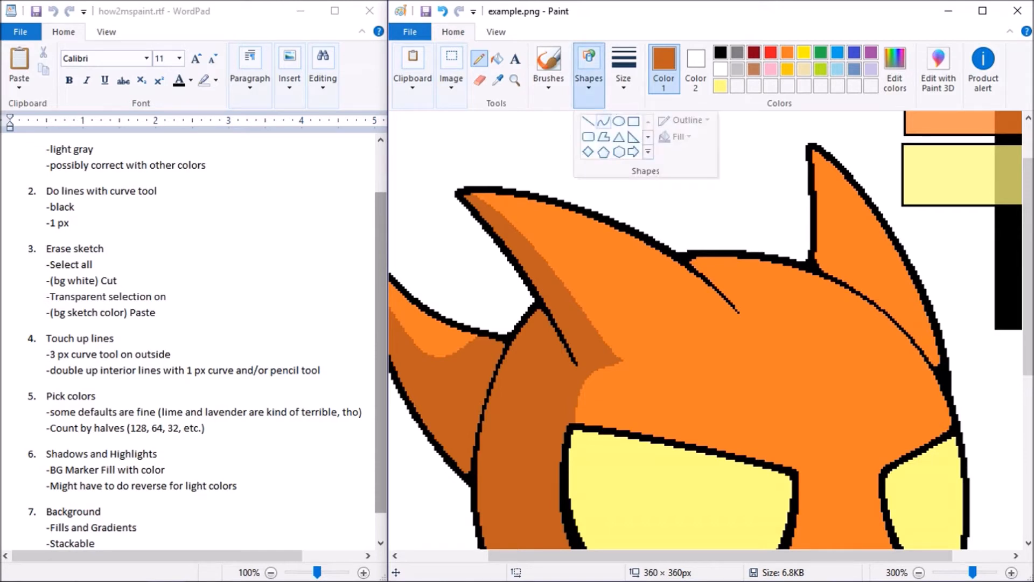
pyautogui.click(604, 121)
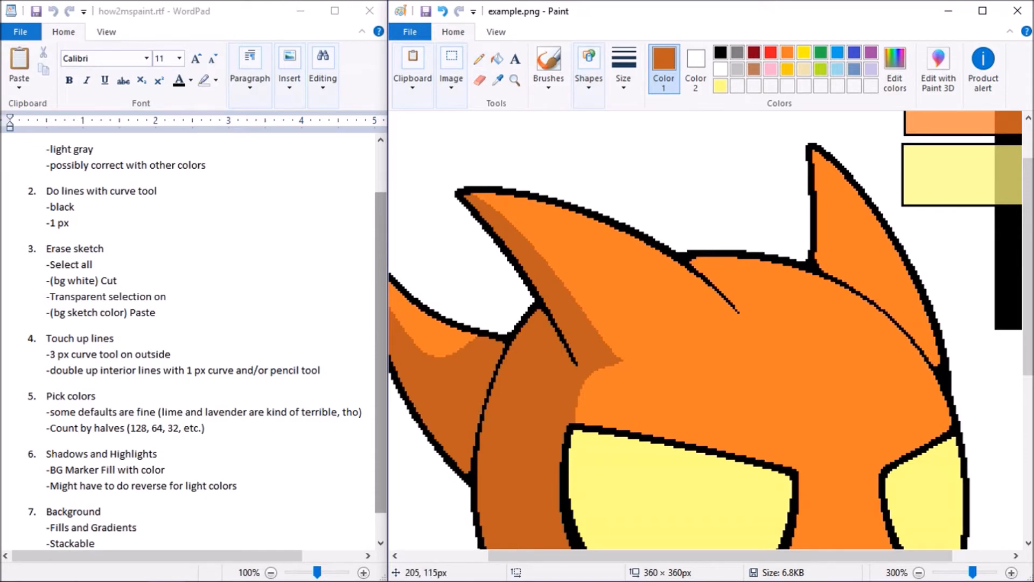
pyautogui.moveTo(740, 311)
pyautogui.mouseDown()
pyautogui.moveTo(852, 293)
pyautogui.moveTo(845, 305)
pyautogui.mouseUp()
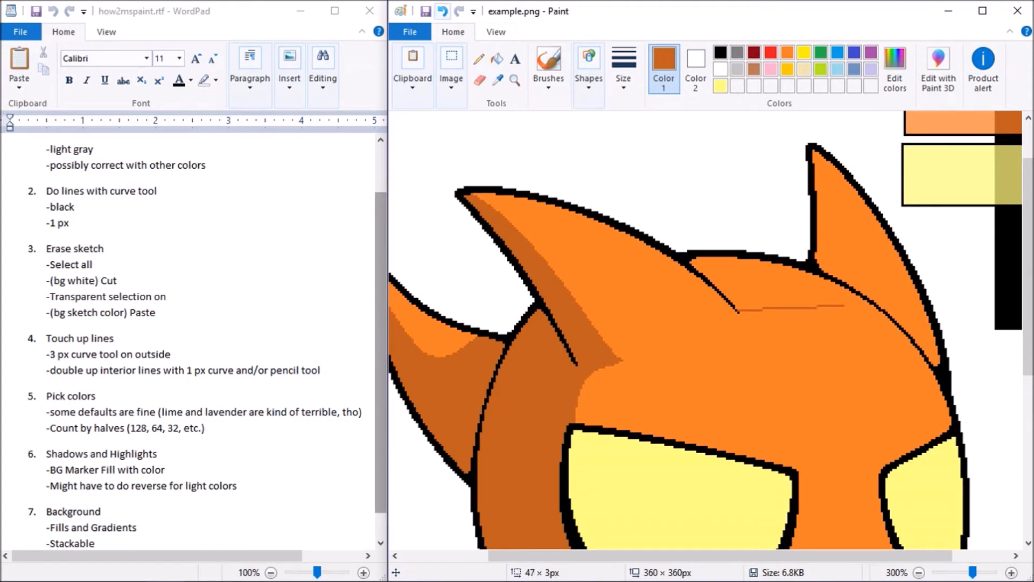
pyautogui.click(442, 11)
pyautogui.moveTo(714, 284); pyautogui.dragTo(734, 270)
pyautogui.click(497, 59)
pyautogui.click(714, 268)
pyautogui.click(497, 79)
pyautogui.click(754, 286)
# Sample the dark orange shadow color and try a curved shadow edge down the rear horn
pyautogui.click(497, 79)
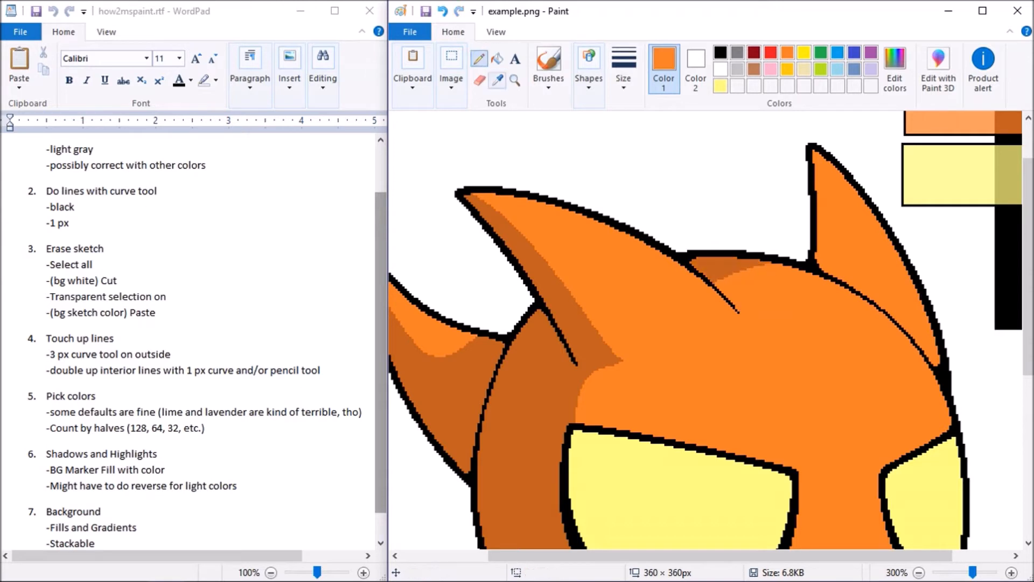
pyautogui.moveTo(817, 154); pyautogui.dragTo(938, 352)
pyautogui.moveTo(877, 254); pyautogui.dragTo(856, 276)
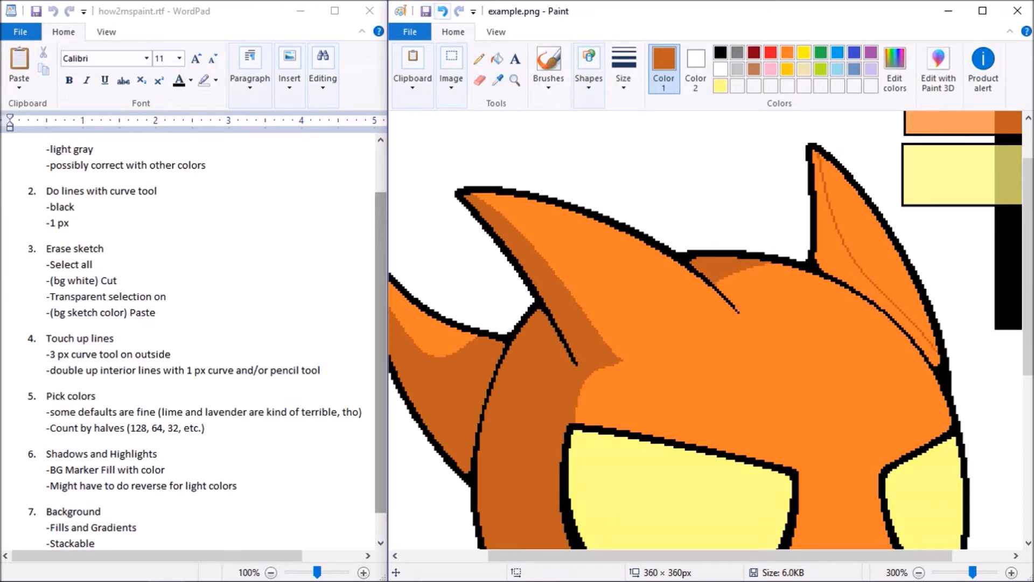
pyautogui.click(443, 11)
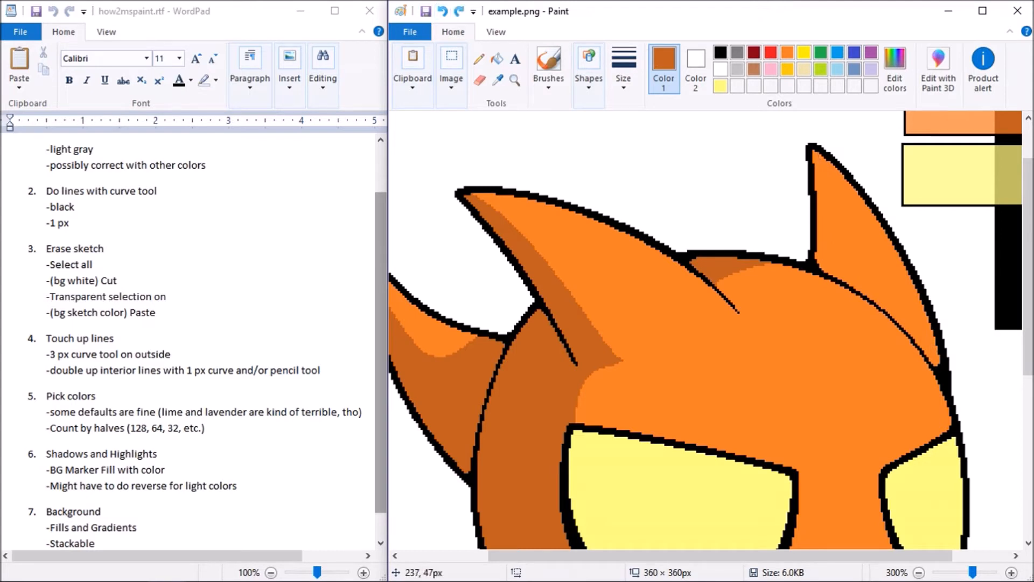
# Draw a curved shadow edge from the rear horn's tip to its base line and fill the inner side dark orange
pyautogui.moveTo(817, 153); pyautogui.dragTo(906, 327)
pyautogui.moveTo(838, 238); pyautogui.dragTo(882, 300)
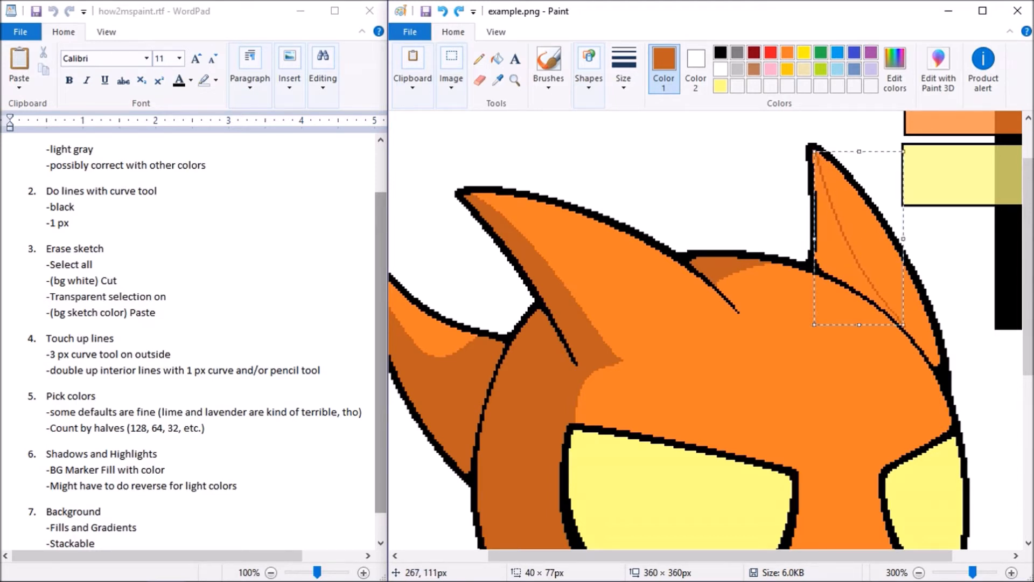
pyautogui.click(712, 240)
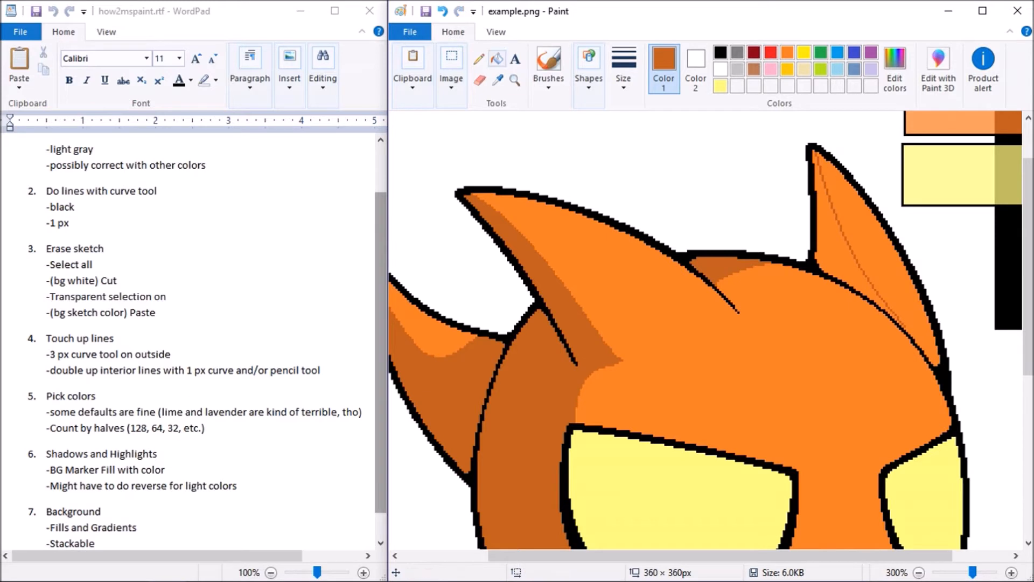
pyautogui.click(497, 58)
pyautogui.click(830, 264)
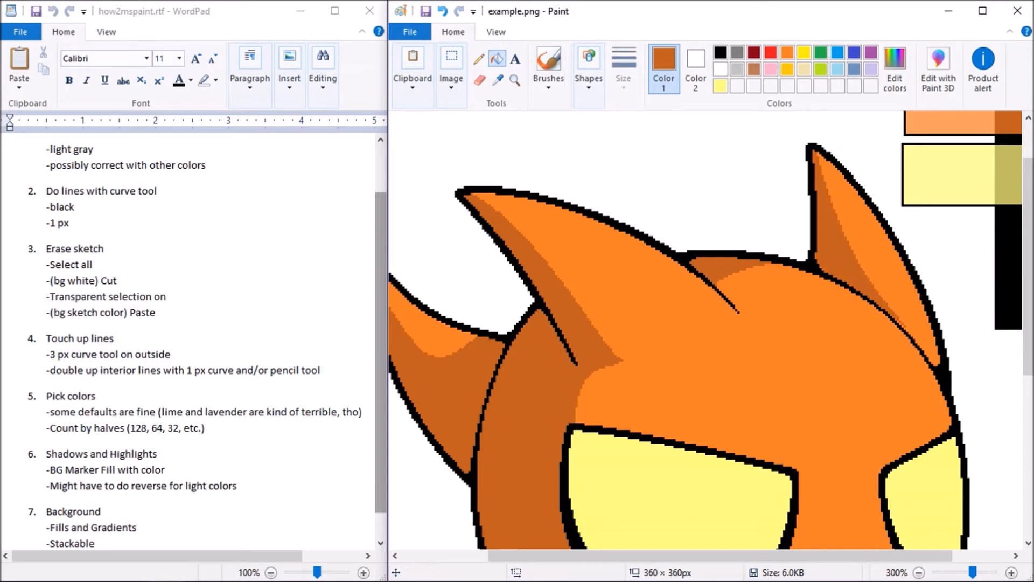
# Outline a small shadow in the rear horn's lower corner with the Pencil and fill it with dark orange
pyautogui.click(478, 58)
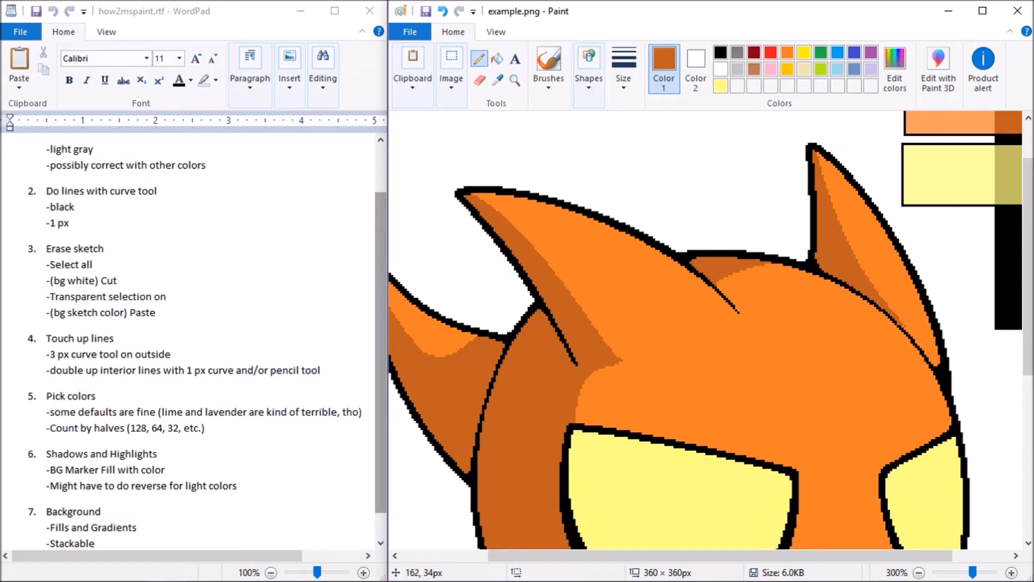
pyautogui.click(442, 11)
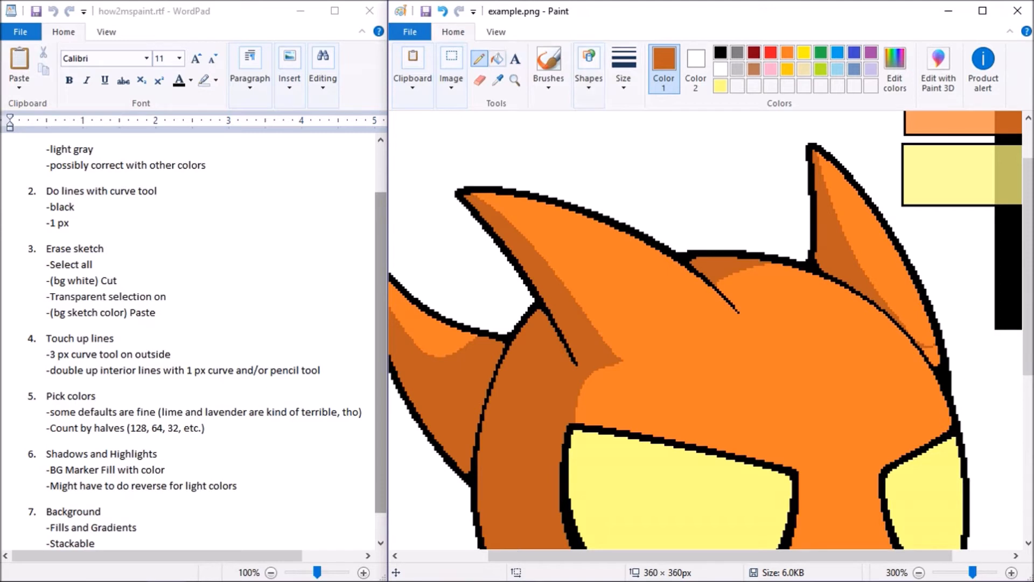
pyautogui.click(497, 58)
pyautogui.click(930, 355)
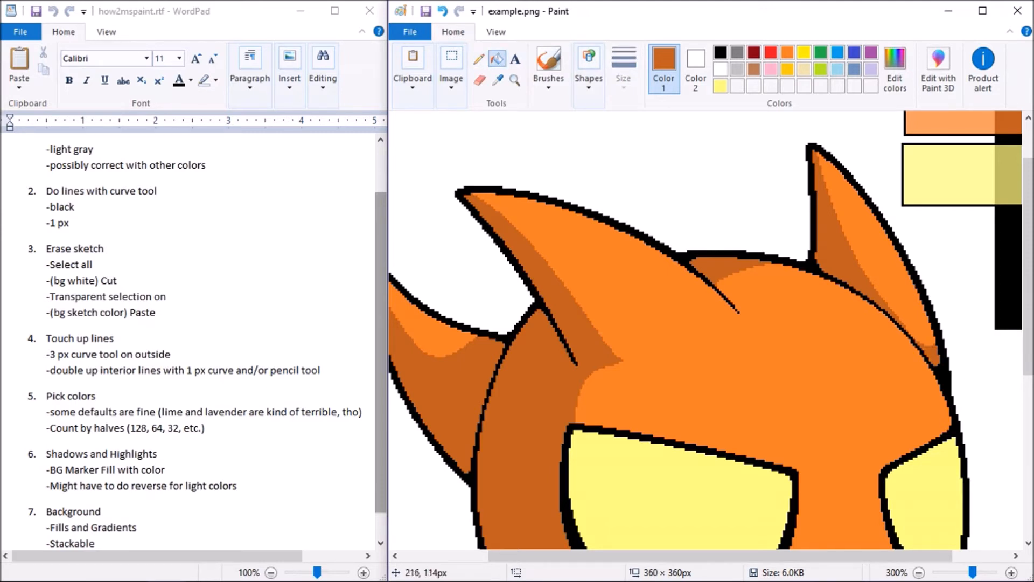
# Draw two dark orange curves extending the front horn's base shadow into a longer point above the large eye
pyautogui.click(589, 75)
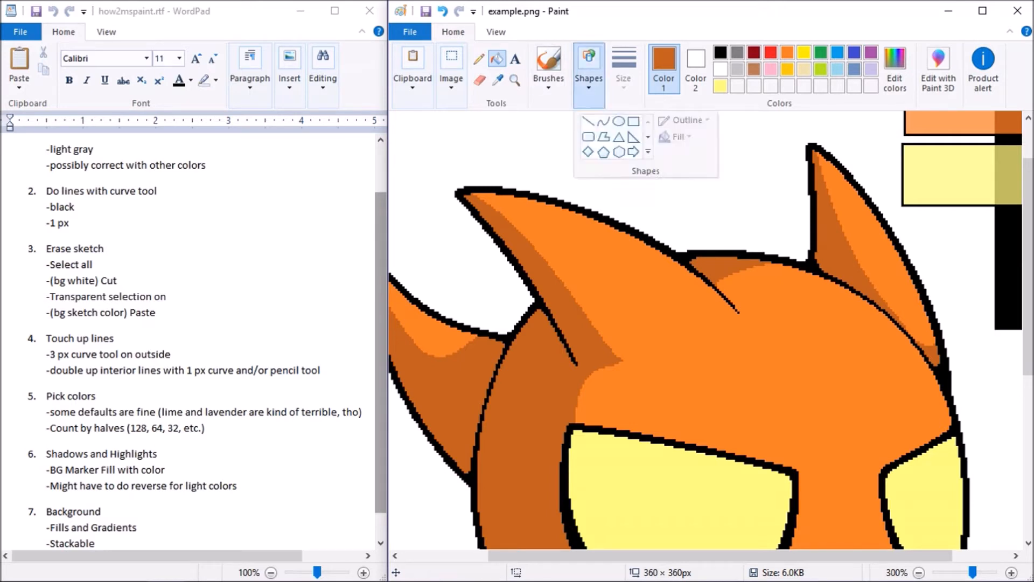
pyautogui.click(603, 122)
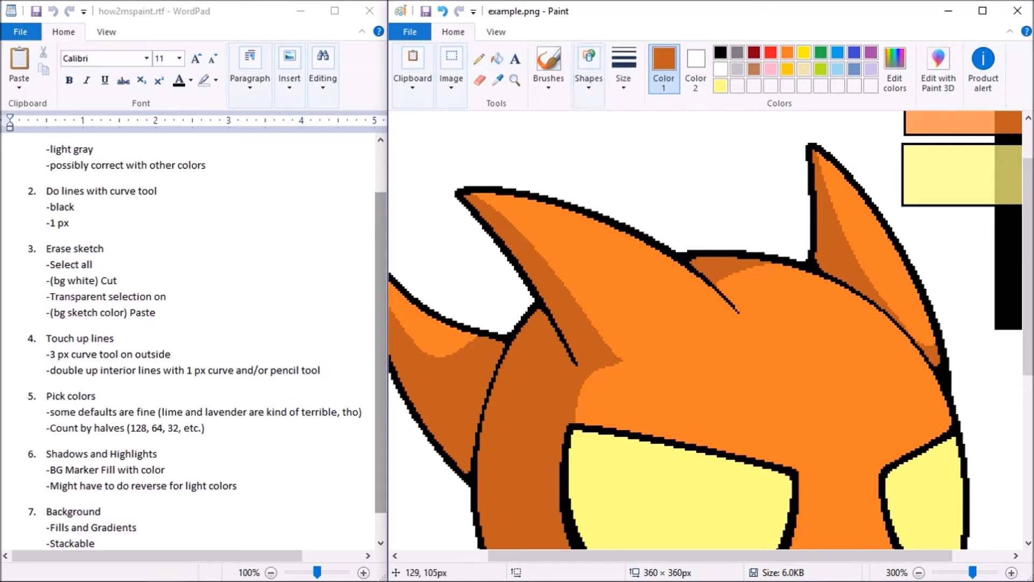
pyautogui.moveTo(571, 290); pyautogui.dragTo(633, 329)
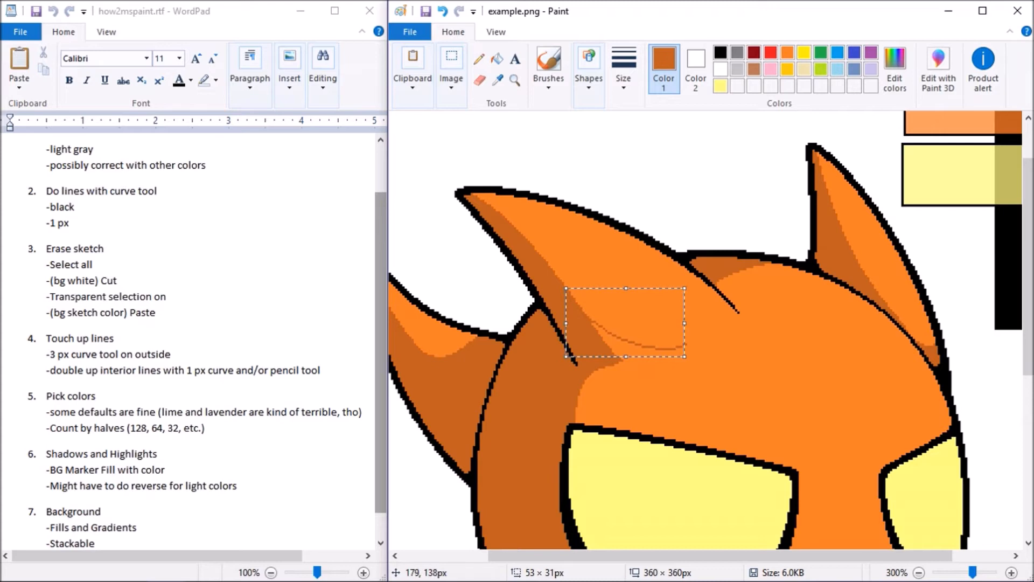
pyautogui.moveTo(684, 356); pyautogui.dragTo(677, 351)
pyautogui.moveTo(573, 425)
pyautogui.mouseDown()
pyautogui.moveTo(682, 341)
pyautogui.moveTo(633, 350)
pyautogui.mouseUp()
pyautogui.moveTo(604, 388); pyautogui.dragTo(598, 377)
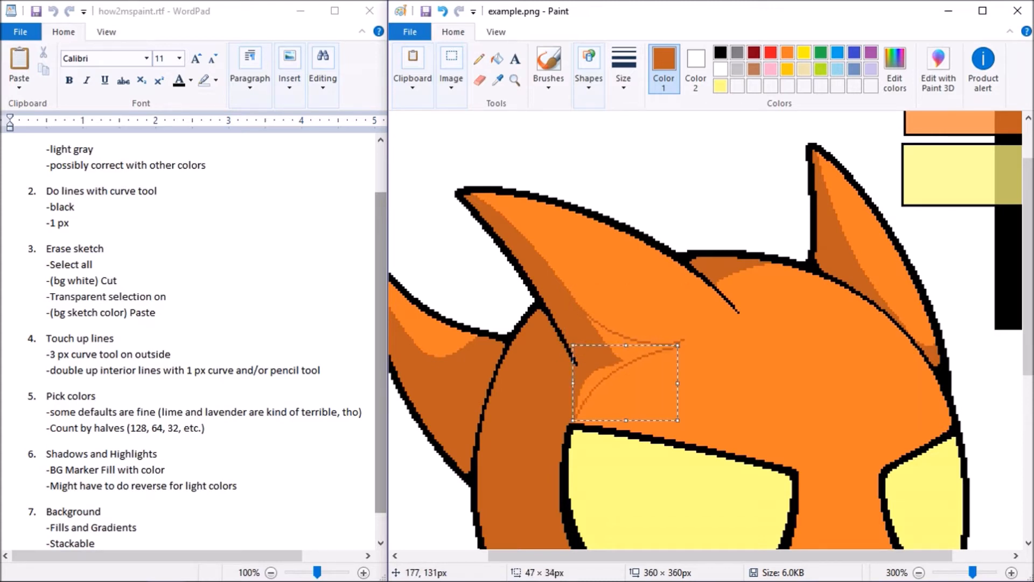
# Fill both sides of the extended shadow point with dark orange and trim its tip with the base orange
pyautogui.click(497, 58)
pyautogui.click(628, 350)
pyautogui.click(592, 379)
pyautogui.click(478, 58)
pyautogui.click(787, 52)
pyautogui.moveTo(684, 340); pyautogui.dragTo(673, 343)
# Sample the light orange highlight color from the swatches and select the Curve tool
pyautogui.click(588, 76)
pyautogui.moveTo(1028, 266)
pyautogui.mouseDown()
pyautogui.moveTo(1028, 231)
pyautogui.moveTo(1028, 285)
pyautogui.mouseUp()
pyautogui.click(497, 80)
pyautogui.click(948, 170)
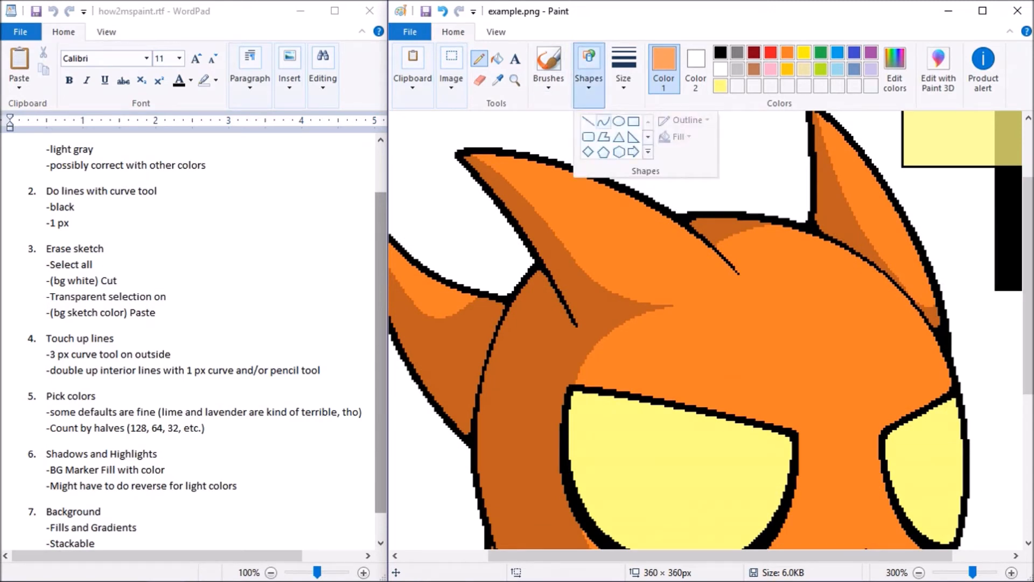
pyautogui.click(604, 121)
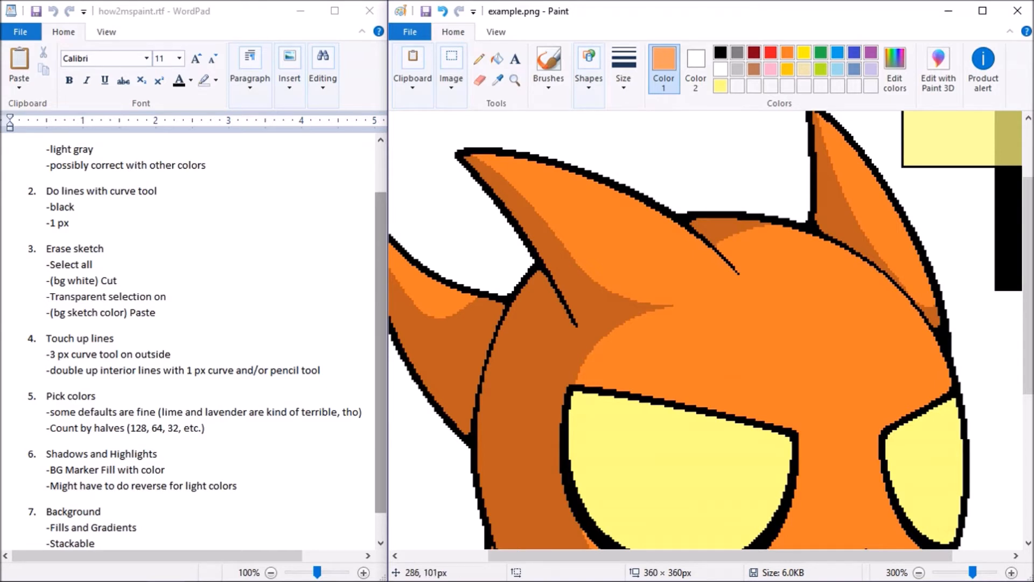
pyautogui.moveTo(1028, 299)
pyautogui.mouseDown()
pyautogui.moveTo(1028, 364)
pyautogui.moveTo(1028, 299)
pyautogui.mouseUp()
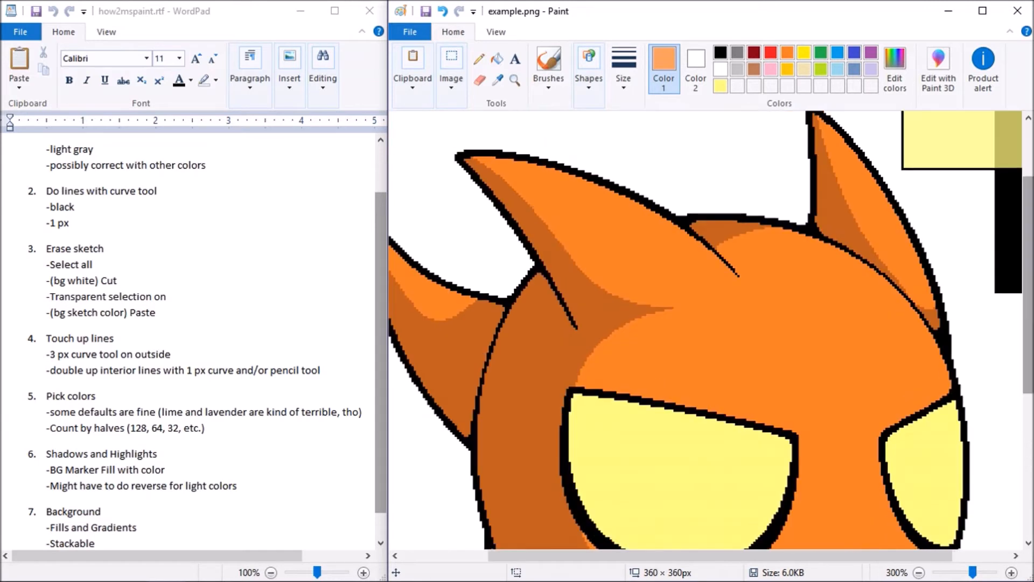
pyautogui.moveTo(765, 227); pyautogui.dragTo(944, 393)
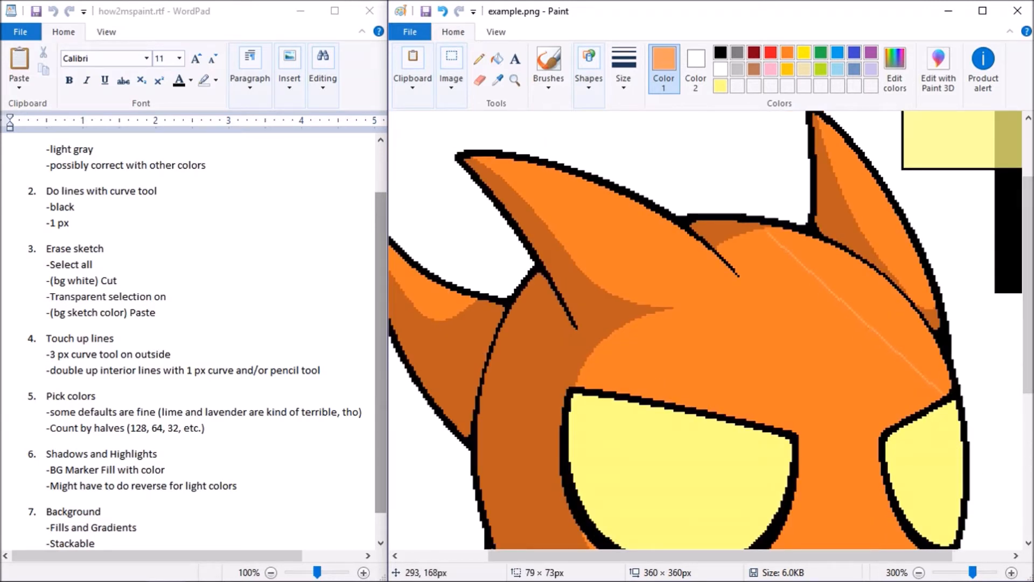
pyautogui.moveTo(855, 305); pyautogui.dragTo(855, 257)
pyautogui.moveTo(919, 309); pyautogui.dragTo(923, 320)
pyautogui.click(497, 58)
pyautogui.click(870, 281)
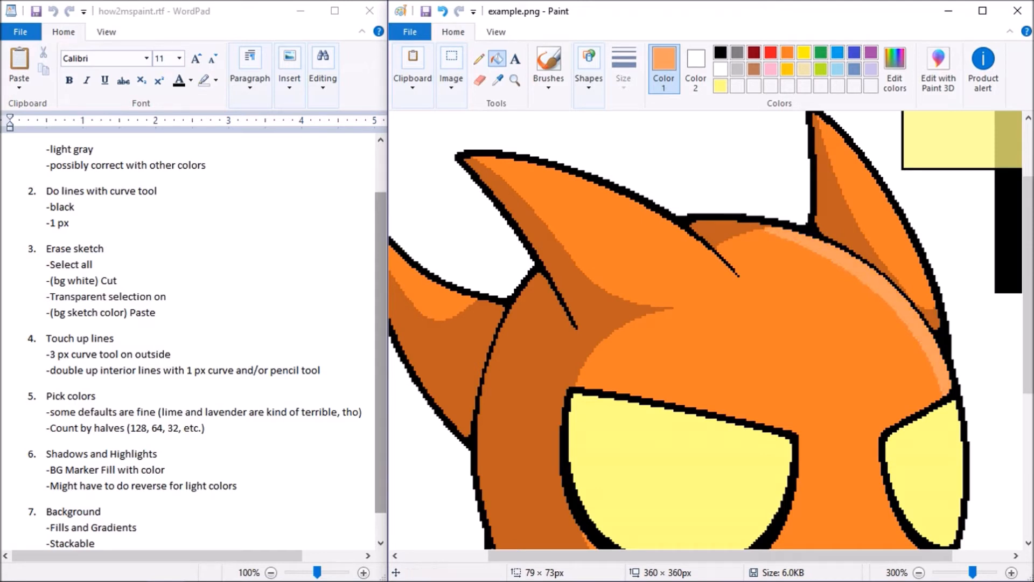
pyautogui.click(442, 10)
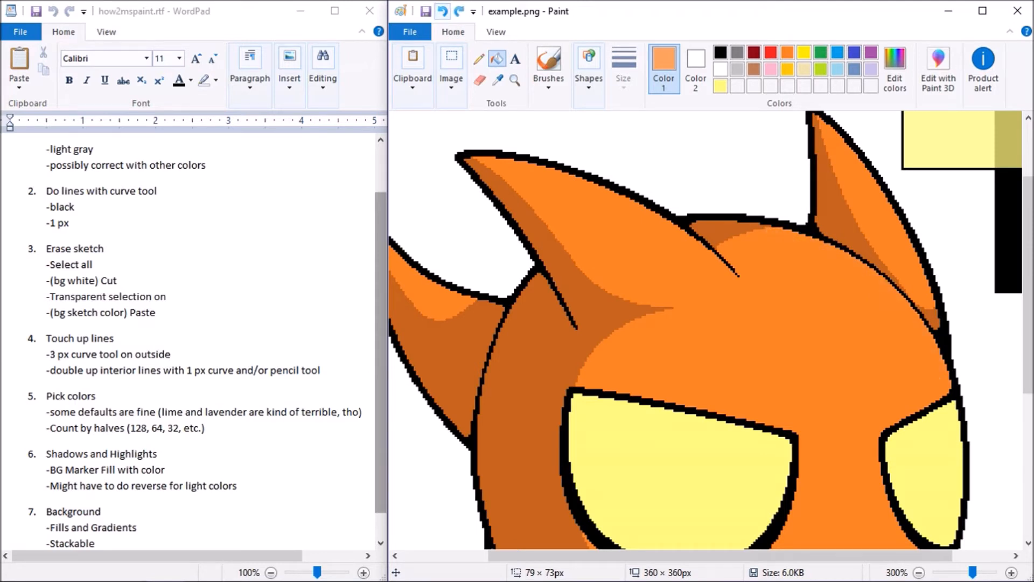
# Draw the lower arc of a round light orange highlight on the forehead with the Curve tool
pyautogui.click(588, 70)
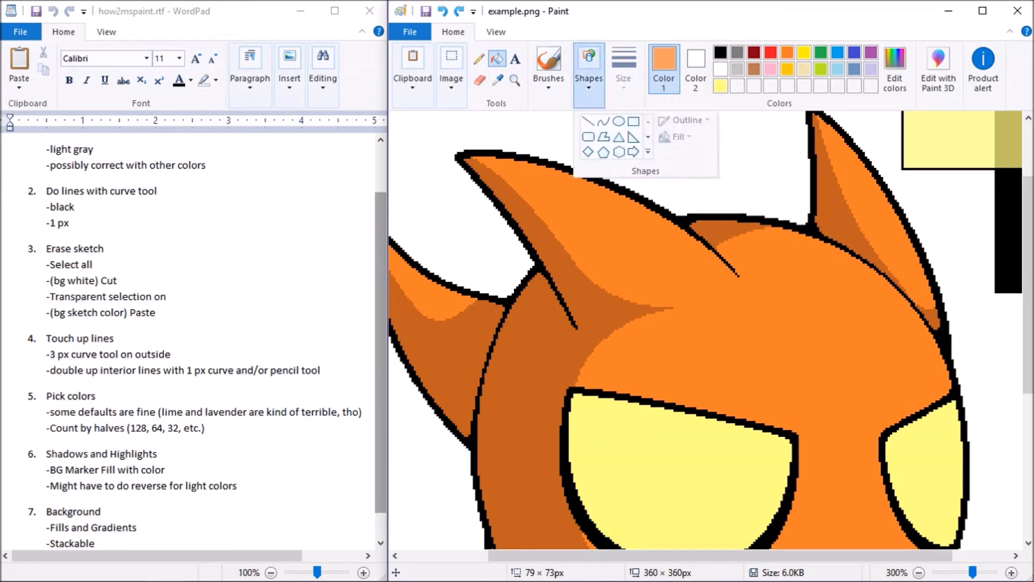
pyautogui.click(603, 121)
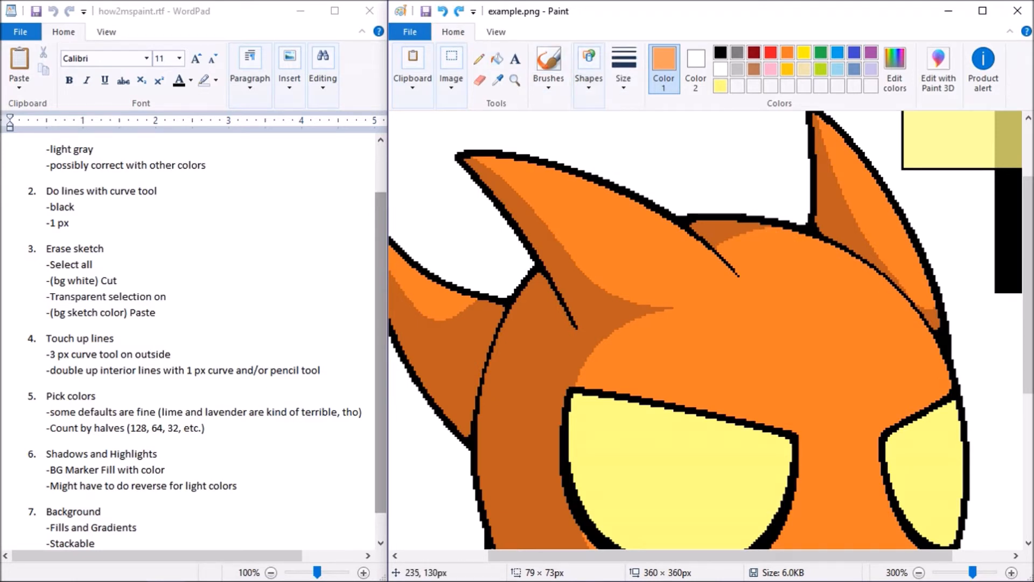
pyautogui.moveTo(808, 348); pyautogui.dragTo(892, 314)
pyautogui.moveTo(864, 390); pyautogui.dragTo(804, 404)
pyautogui.moveTo(923, 380)
pyautogui.mouseDown()
pyautogui.moveTo(918, 364)
pyautogui.moveTo(924, 381)
pyautogui.mouseUp()
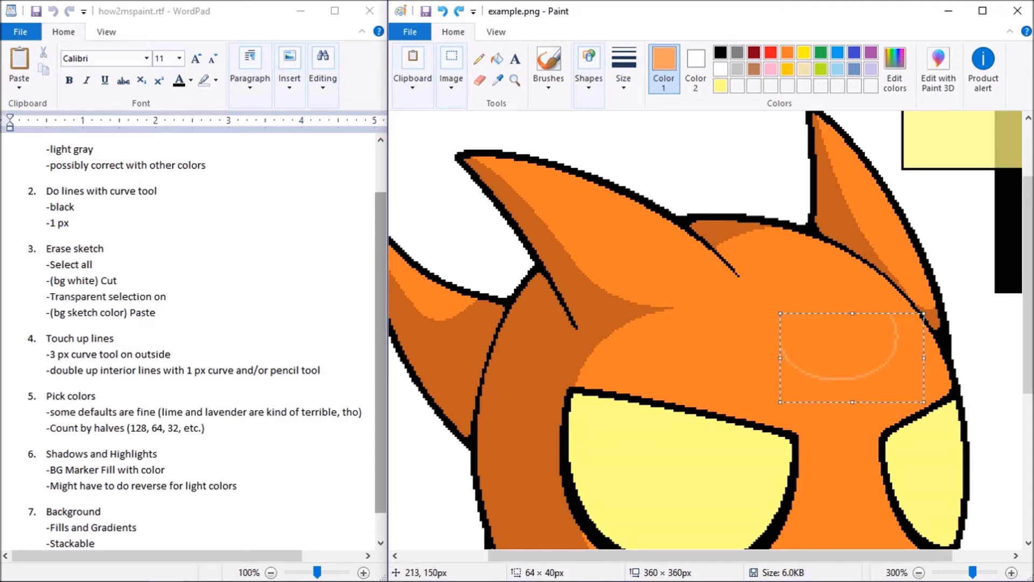
pyautogui.moveTo(779, 356); pyautogui.dragTo(798, 344)
pyautogui.moveTo(777, 278)
pyautogui.mouseDown()
pyautogui.moveTo(792, 342)
pyautogui.moveTo(791, 328)
pyautogui.mouseUp()
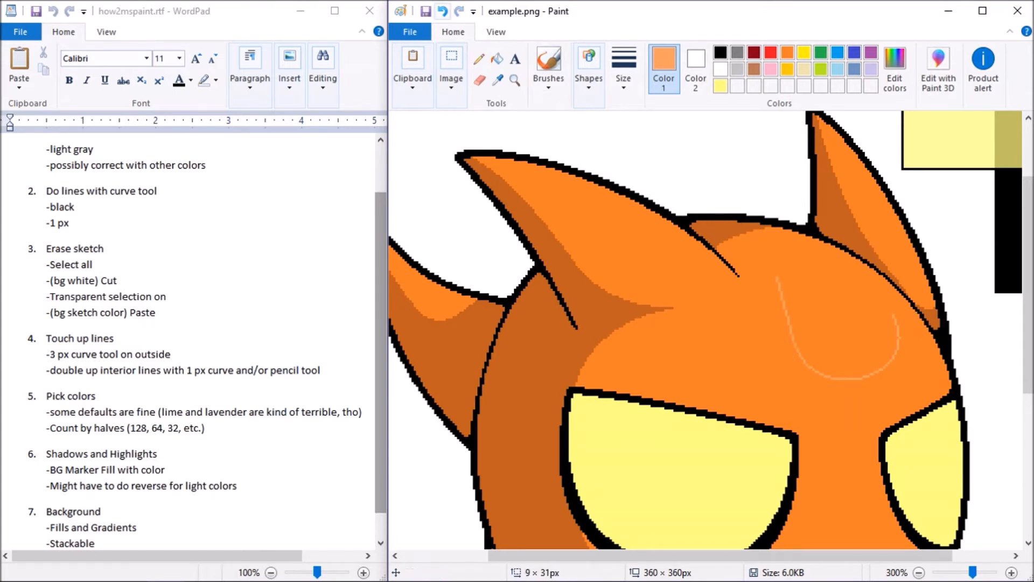
pyautogui.click(443, 11)
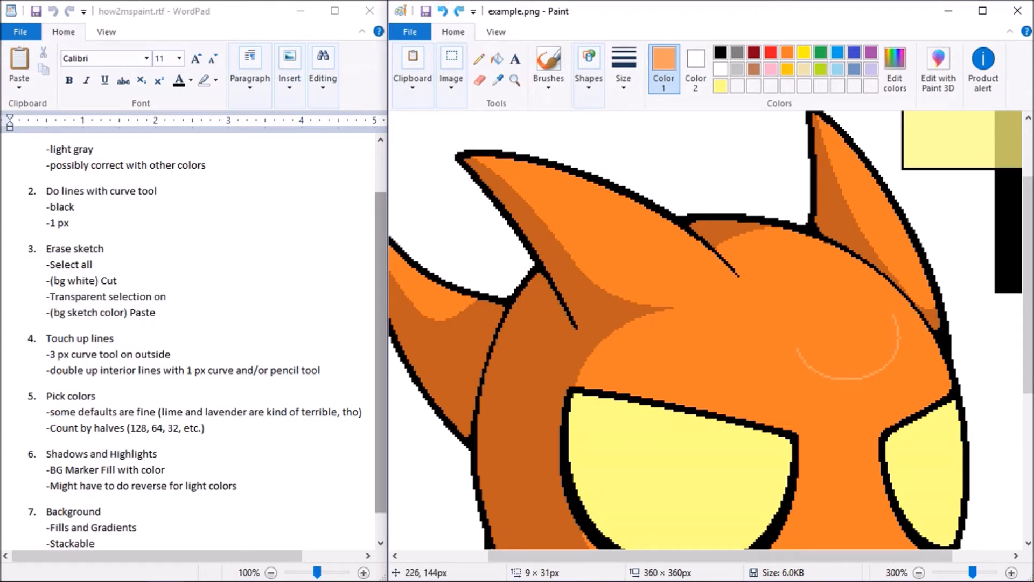
# Close the round forehead highlight with an upper arc and fill it with light orange
pyautogui.moveTo(798, 348); pyautogui.dragTo(892, 314)
pyautogui.moveTo(749, 278); pyautogui.dragTo(779, 278)
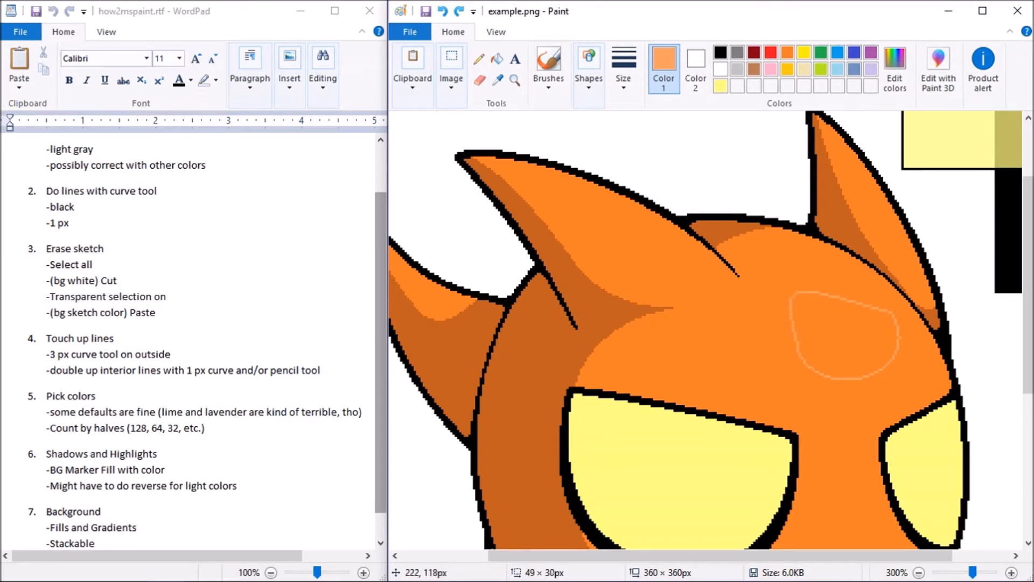
pyautogui.moveTo(868, 257); pyautogui.dragTo(873, 272)
pyautogui.click(497, 58)
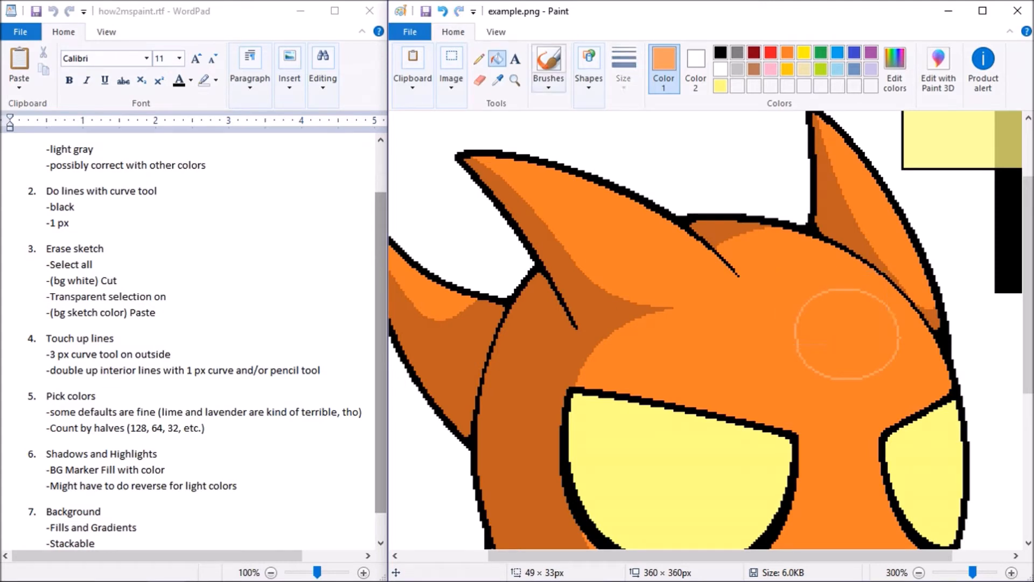
pyautogui.click(847, 334)
pyautogui.scroll(-5, 705, 329)
pyautogui.scroll(6, 705, 329)
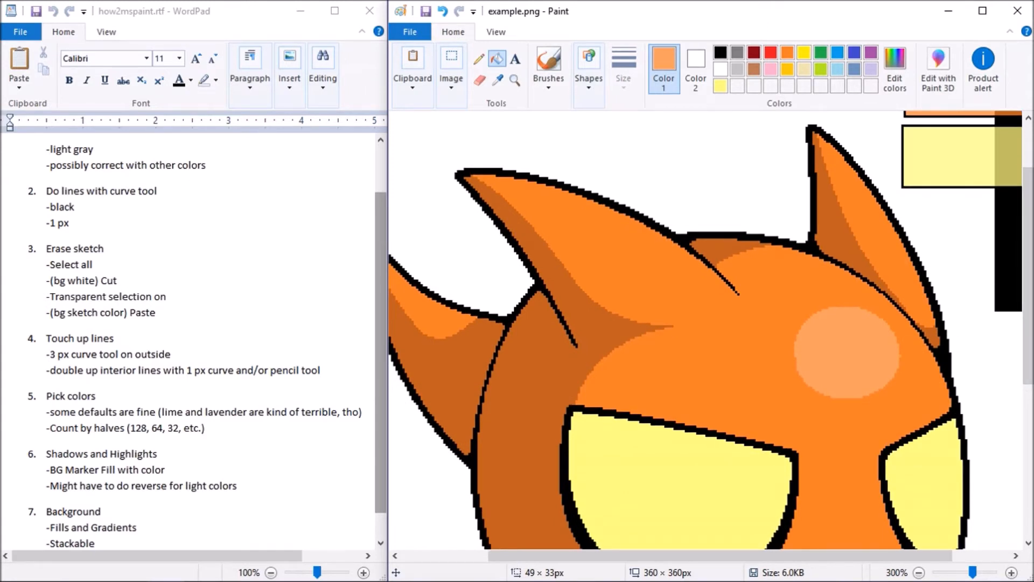
# Outline an elongated highlight along the front horn's upper edge with a curve and pencil touch-up, and fill it light orange
pyautogui.click(589, 65)
pyautogui.click(603, 121)
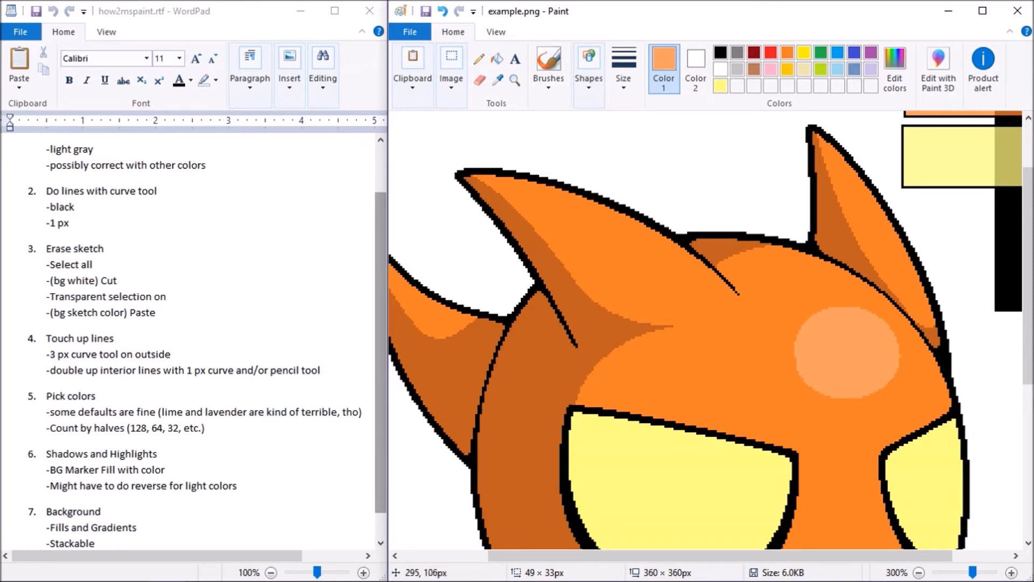
pyautogui.moveTo(1028, 275)
pyautogui.mouseDown()
pyautogui.moveTo(1028, 428)
pyautogui.moveTo(1028, 254)
pyautogui.mouseUp()
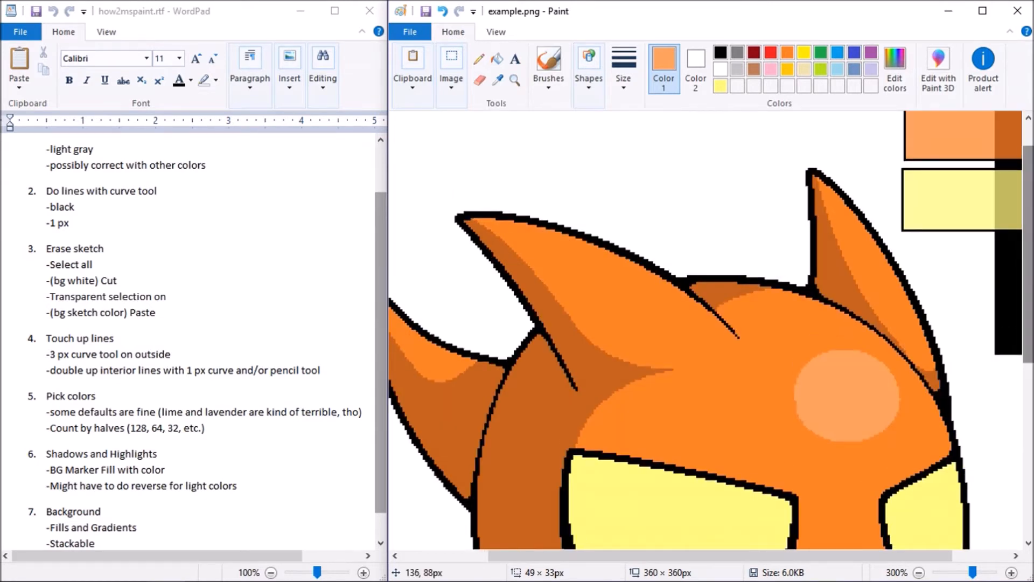
pyautogui.moveTo(576, 242); pyautogui.dragTo(646, 307)
pyautogui.moveTo(587, 253); pyautogui.dragTo(566, 253)
pyautogui.click(479, 58)
pyautogui.moveTo(656, 289); pyautogui.dragTo(656, 273)
pyautogui.click(497, 58)
pyautogui.click(634, 266)
# Outline a narrow highlight along the rear horn's outer edge and fill it with light orange
pyautogui.click(479, 58)
pyautogui.moveTo(853, 226); pyautogui.dragTo(910, 315)
pyautogui.click(497, 58)
pyautogui.click(889, 272)
# Sample the base orange, change the line thickness, and trim the underside of the front horn's highlight with a curve
pyautogui.click(497, 80)
pyautogui.click(588, 268)
pyautogui.click(623, 70)
pyautogui.click(658, 142)
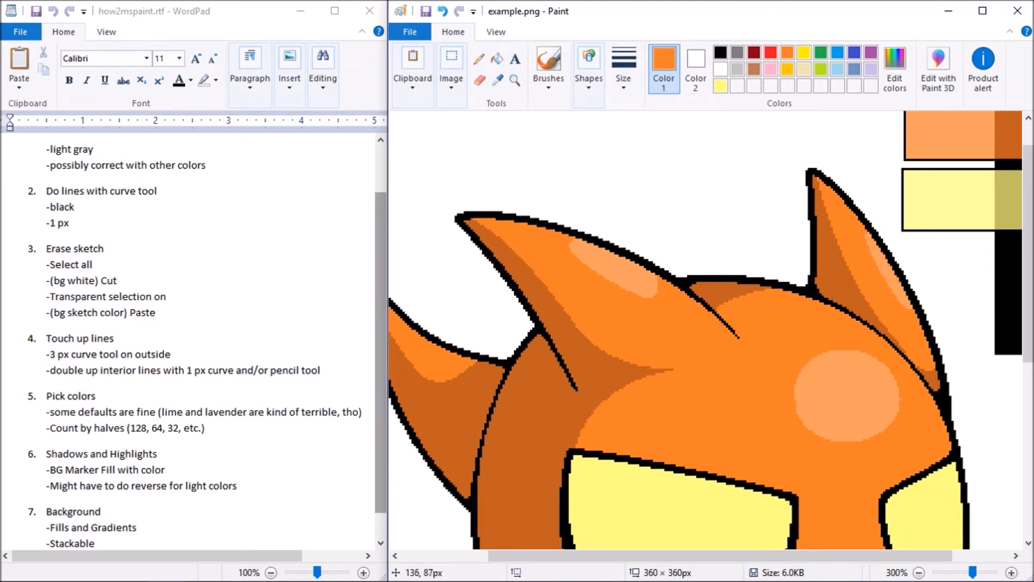
pyautogui.moveTo(598, 272)
pyautogui.mouseDown()
pyautogui.moveTo(650, 285)
pyautogui.moveTo(620, 290)
pyautogui.moveTo(653, 296)
pyautogui.moveTo(642, 290)
pyautogui.mouseUp()
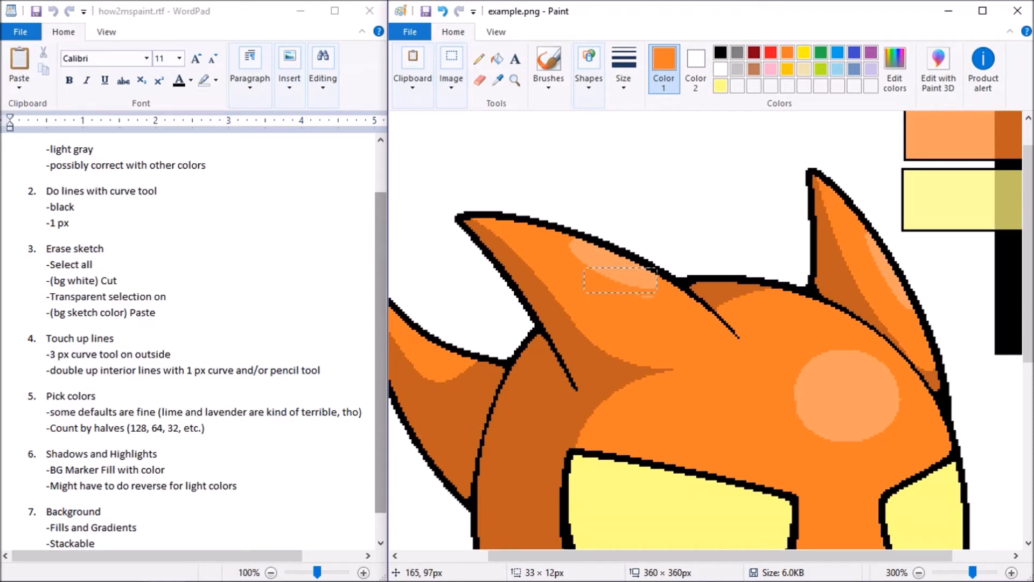
pyautogui.click(479, 58)
# Outline a curved highlight about 42 × 20 px beneath the large eye with a thinner curve and fill it with light orange
pyautogui.scroll(-5, 608, 123)
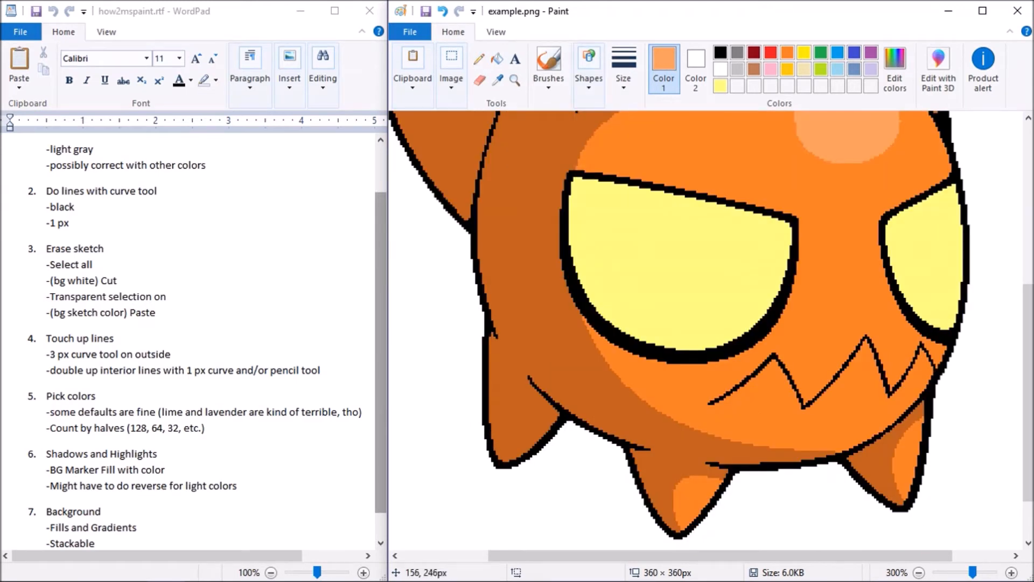
pyautogui.moveTo(630, 356); pyautogui.dragTo(723, 363)
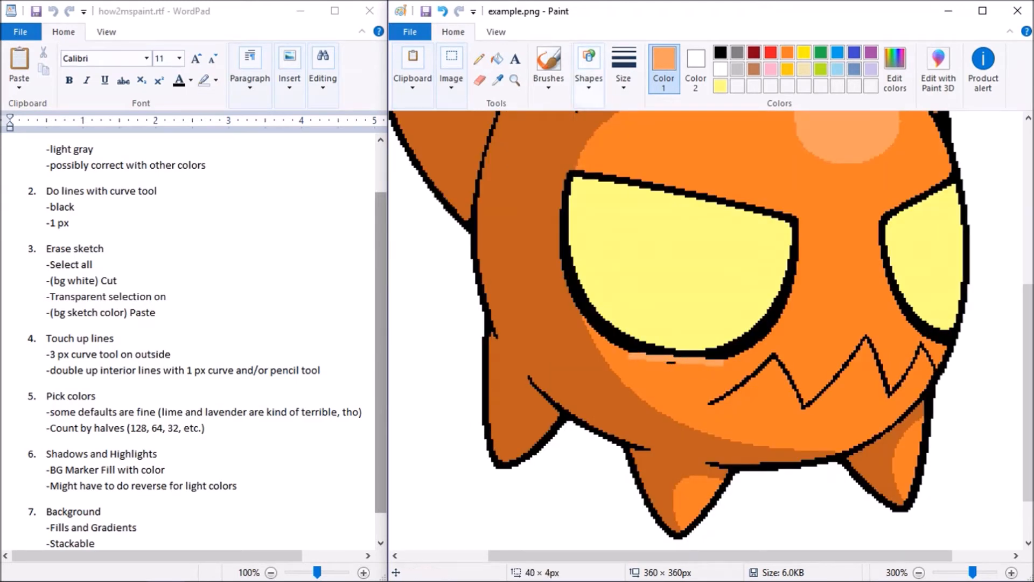
pyautogui.click(624, 67)
pyautogui.click(656, 134)
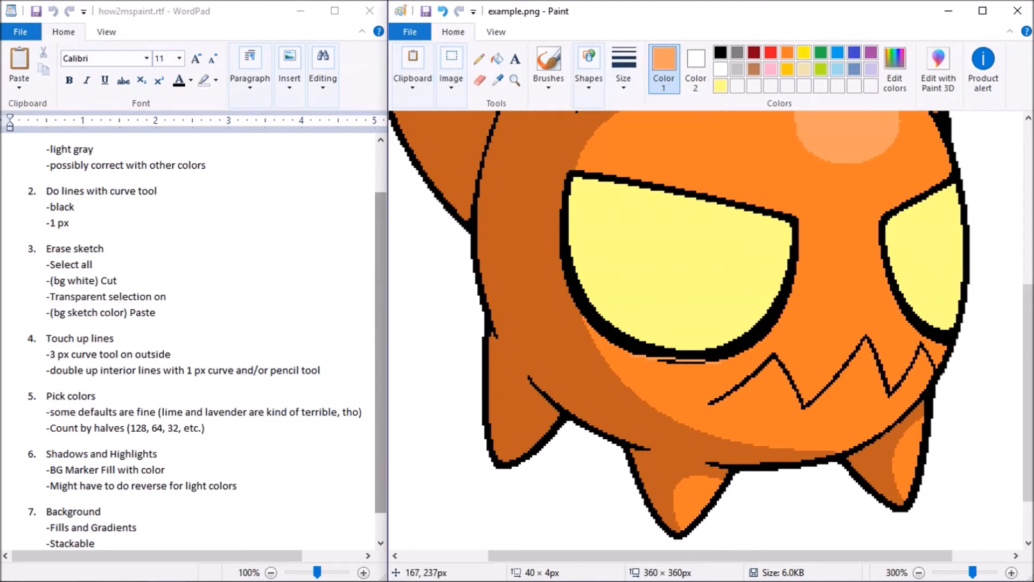
pyautogui.moveTo(647, 347)
pyautogui.mouseDown()
pyautogui.moveTo(663, 372)
pyautogui.moveTo(631, 366)
pyautogui.moveTo(706, 381)
pyautogui.moveTo(718, 394)
pyautogui.mouseUp()
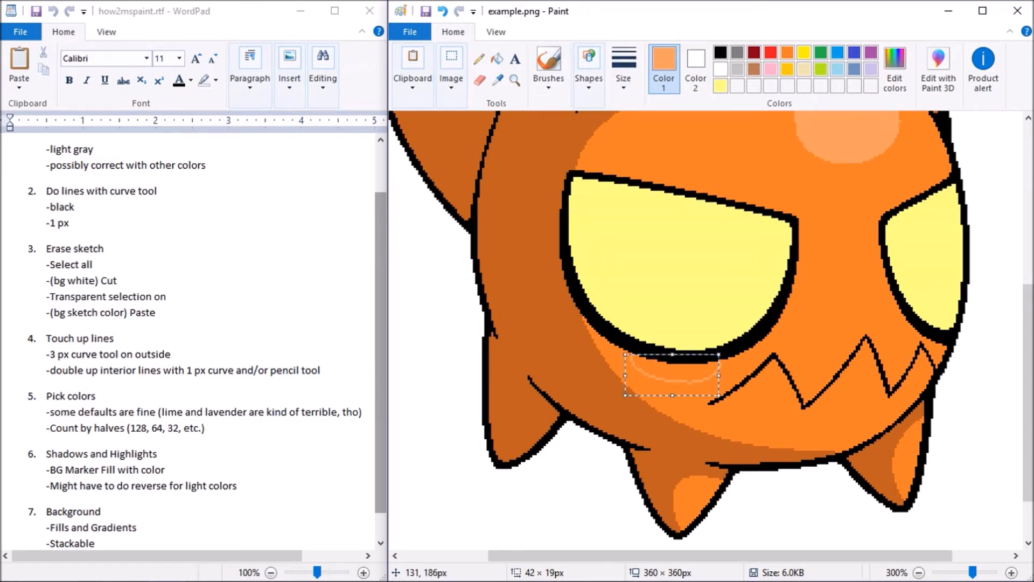
pyautogui.moveTo(673, 395); pyautogui.dragTo(674, 398)
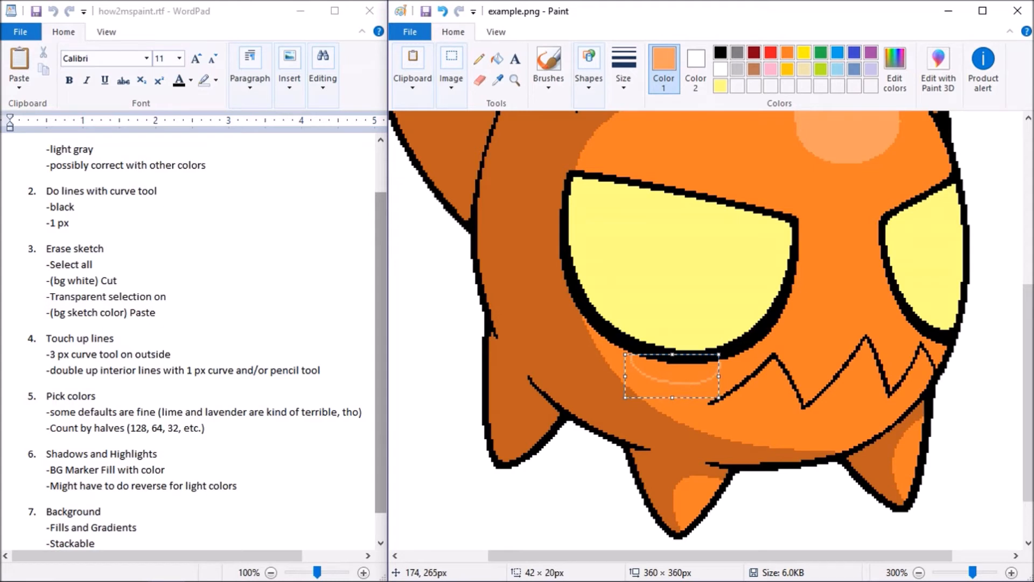
pyautogui.click(497, 59)
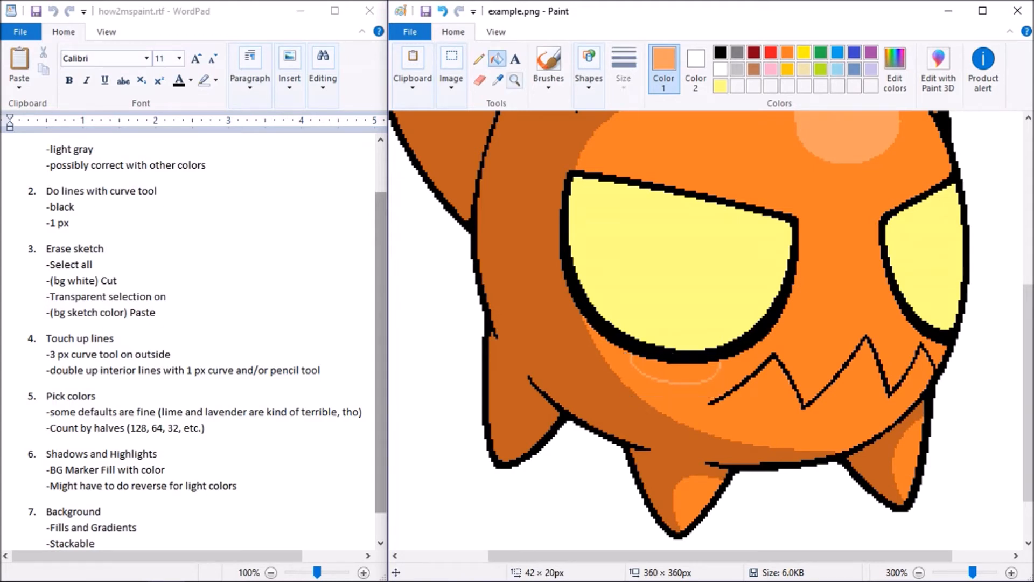
pyautogui.click(675, 371)
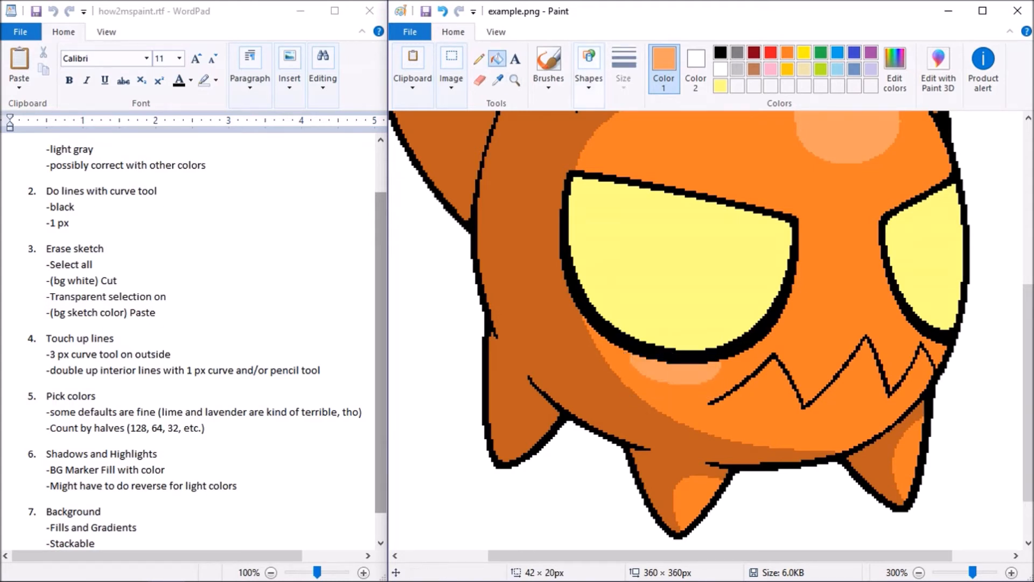
# Pencil a small highlight beneath the smaller eye at the face's edge and fill it with light orange
pyautogui.click(479, 58)
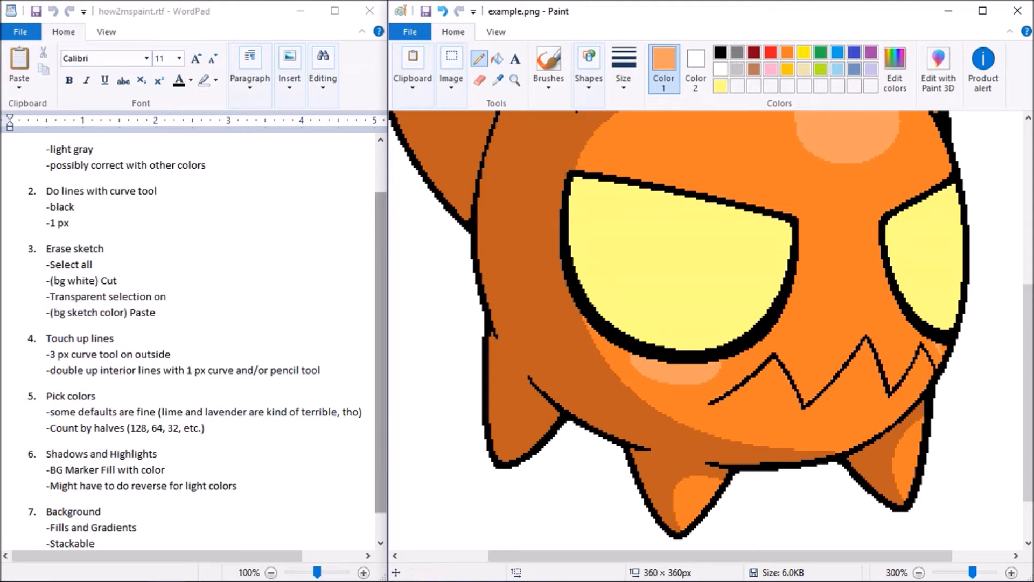
pyautogui.click(497, 58)
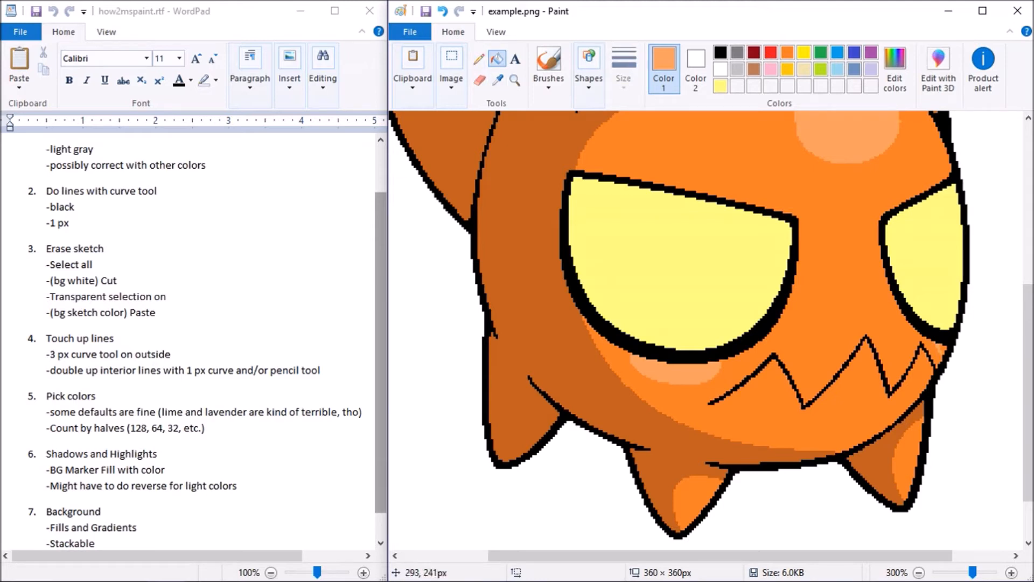
pyautogui.click(942, 349)
# Undo the rough pencil outline on the middle lower spike and redraw its highlight outline with light orange pencil and curve lines
pyautogui.click(478, 58)
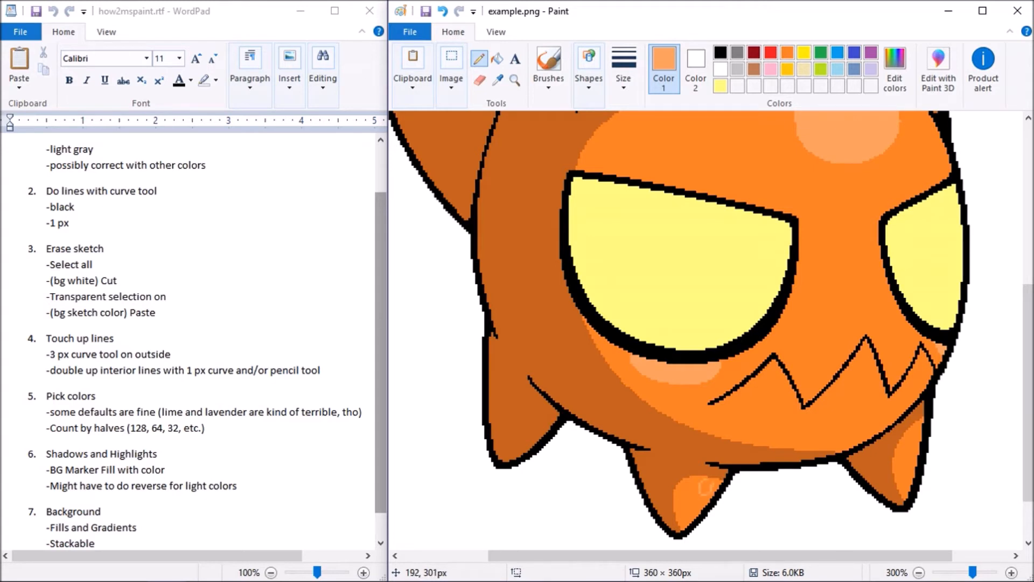
pyautogui.hotkey('ctrl', 'z')
pyautogui.click(1012, 572)
pyautogui.scroll(-3, 705, 330)
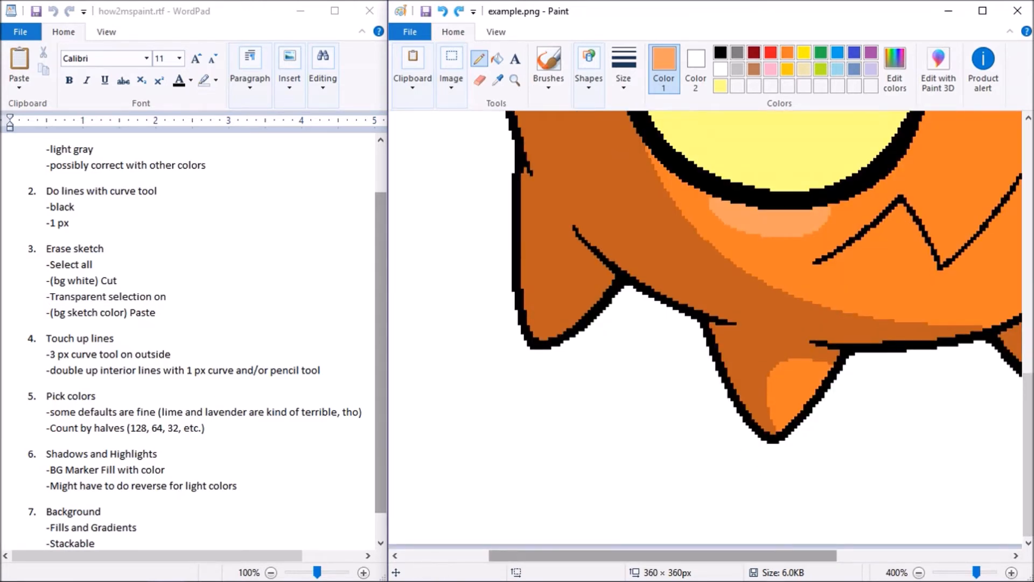
pyautogui.hscroll(3, 706, 330)
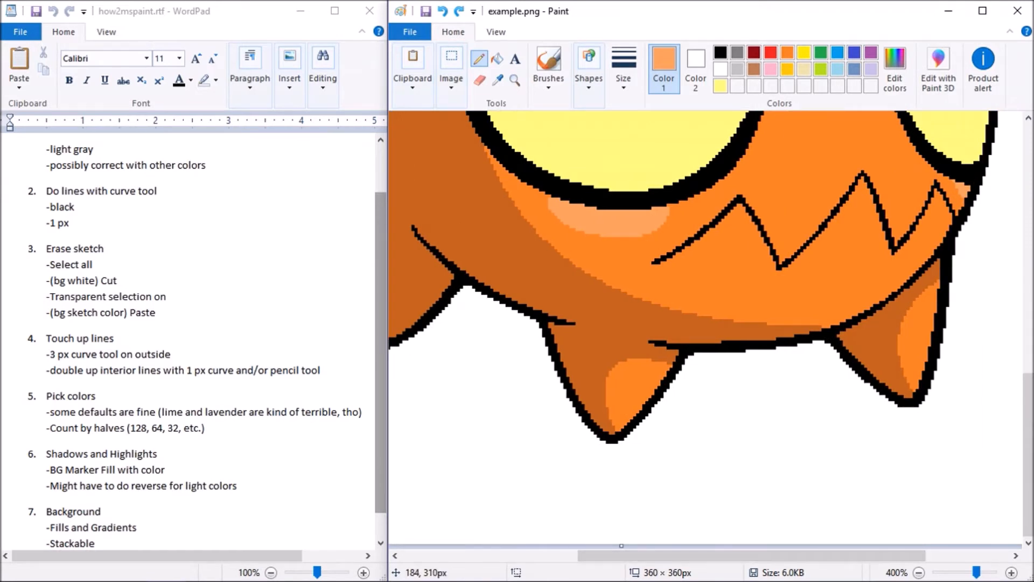
pyautogui.moveTo(639, 385); pyautogui.dragTo(645, 365)
pyautogui.click(589, 67)
pyautogui.click(603, 121)
pyautogui.moveTo(658, 365); pyautogui.dragTo(638, 396)
pyautogui.click(654, 392)
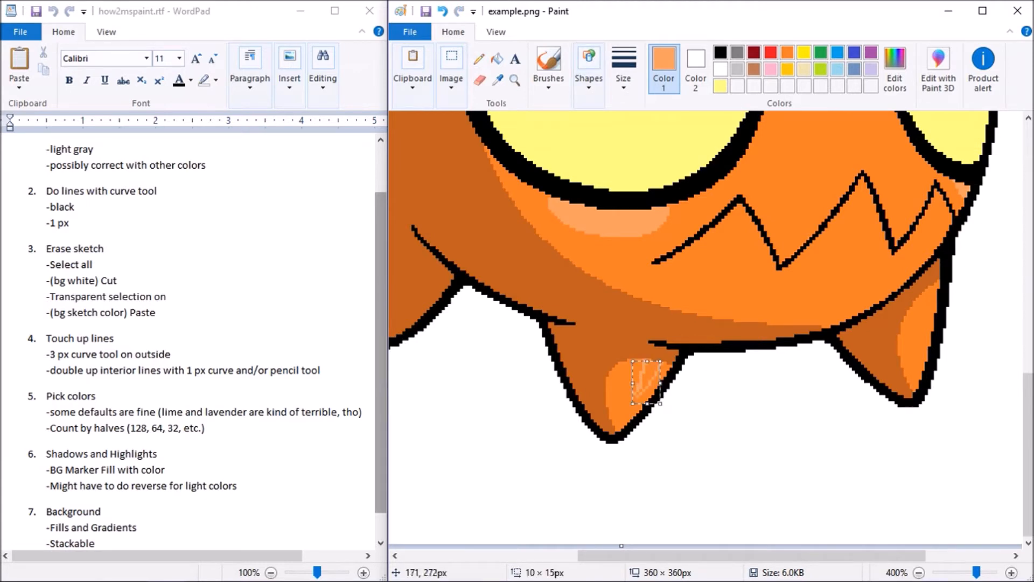
# Close the middle lower spike's highlight outline with the pencil and fill it with light orange
pyautogui.click(479, 58)
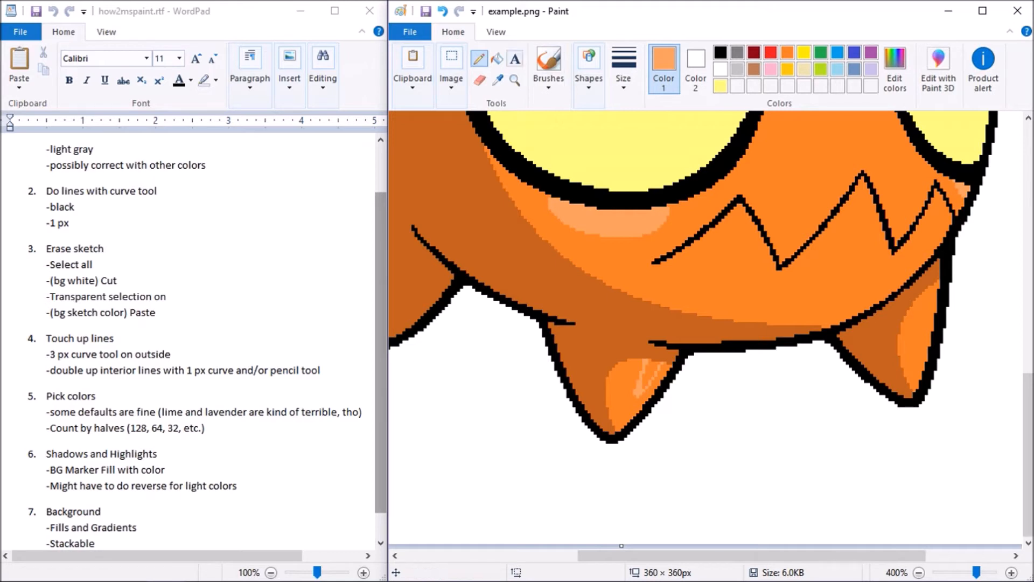
pyautogui.click(497, 58)
pyautogui.click(648, 374)
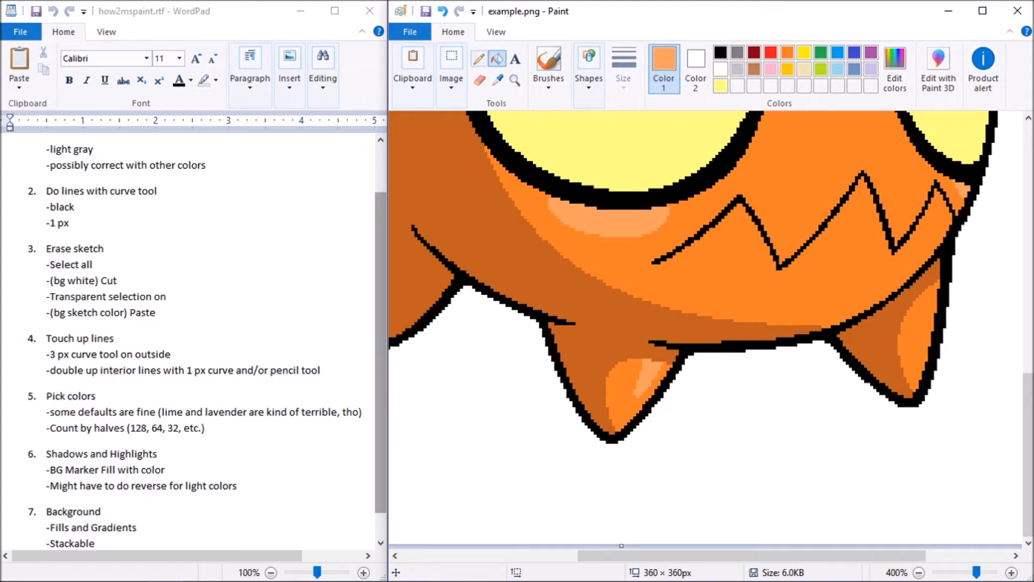
pyautogui.click(478, 58)
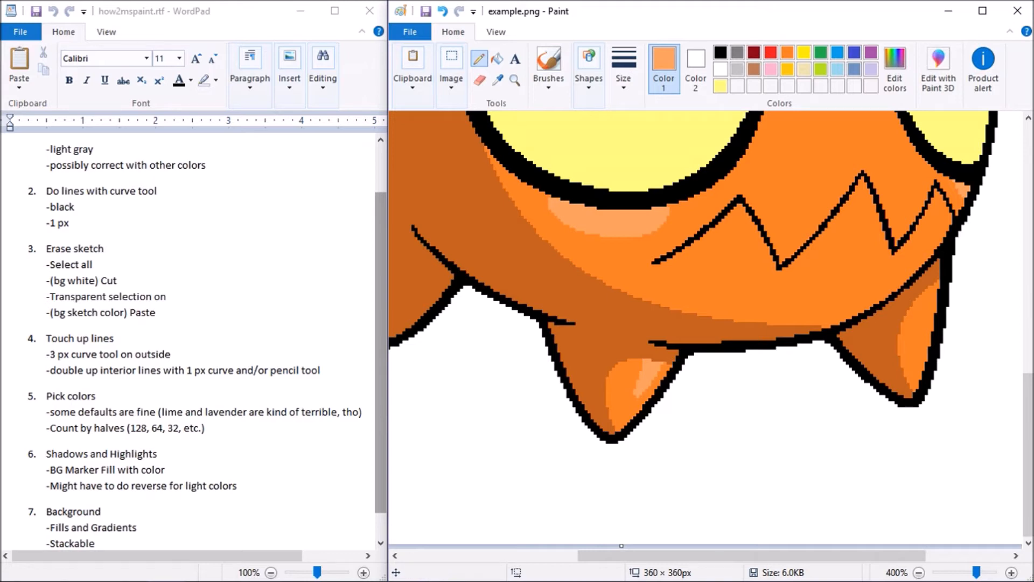
# Outline a narrow highlight on the outer edge of the lower spike beneath the mouth's far end and fill it with light orange
pyautogui.click(589, 65)
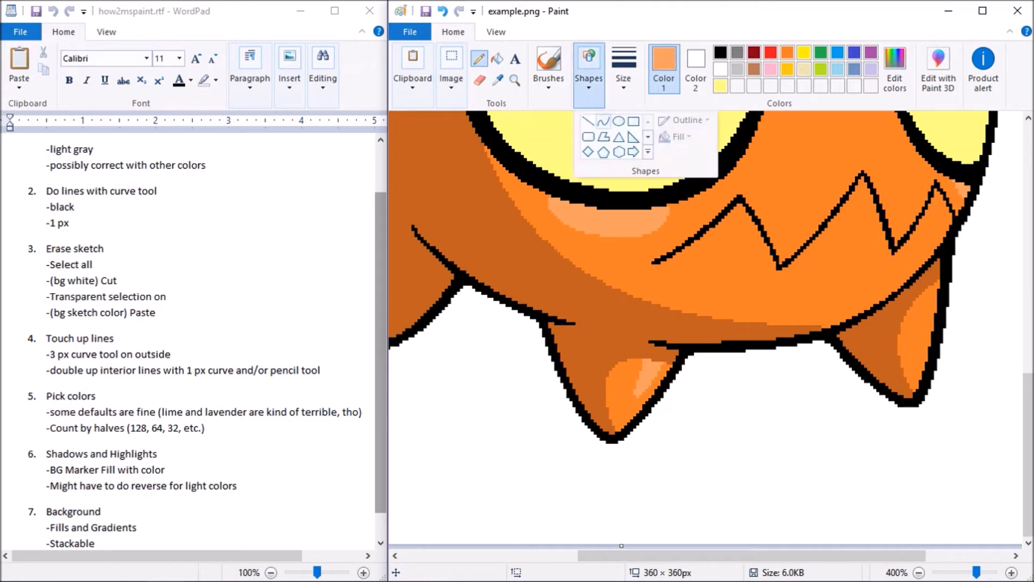
pyautogui.click(604, 121)
pyautogui.moveTo(1028, 431); pyautogui.dragTo(1028, 406)
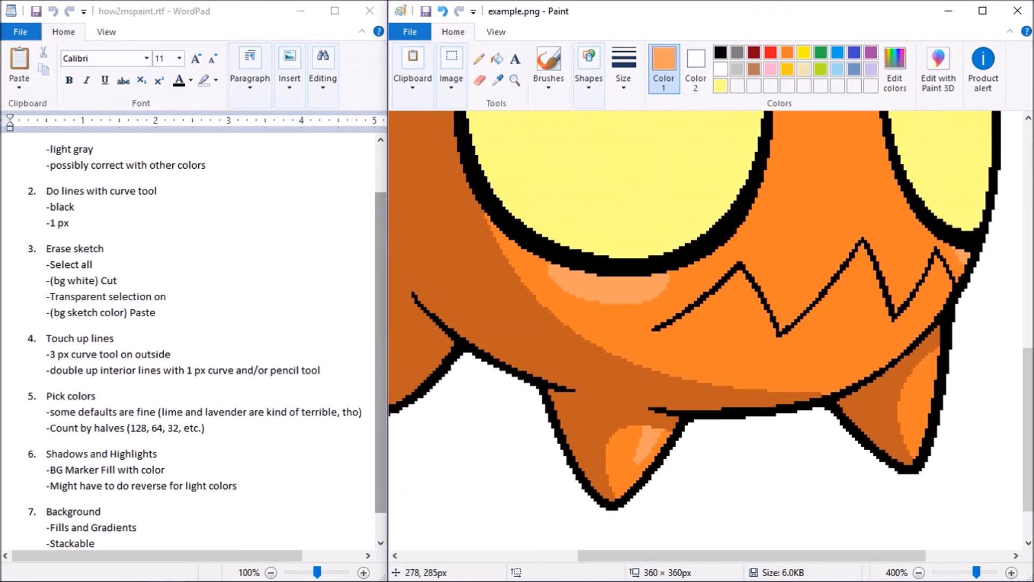
pyautogui.moveTo(923, 360); pyautogui.dragTo(926, 420)
pyautogui.click(497, 58)
pyautogui.click(928, 377)
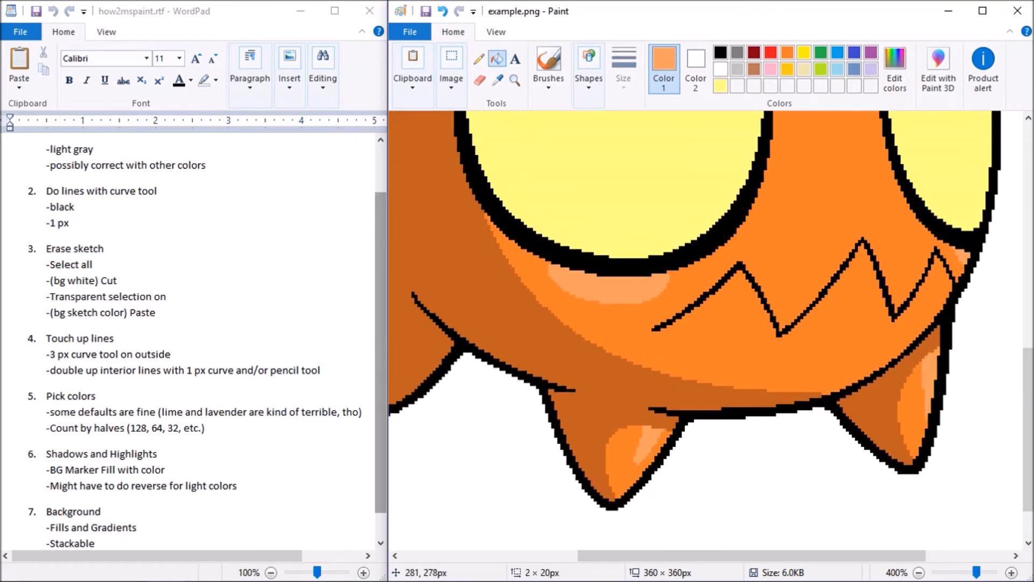
# Extend the rear horn's highlight toward the tip with a curve about 18 × 30 px, fill it light orange, and pencil over the gaps
pyautogui.moveTo(1028, 429)
pyautogui.mouseDown()
pyautogui.moveTo(1027, 228)
pyautogui.moveTo(1028, 415)
pyautogui.moveTo(1028, 247)
pyautogui.mouseUp()
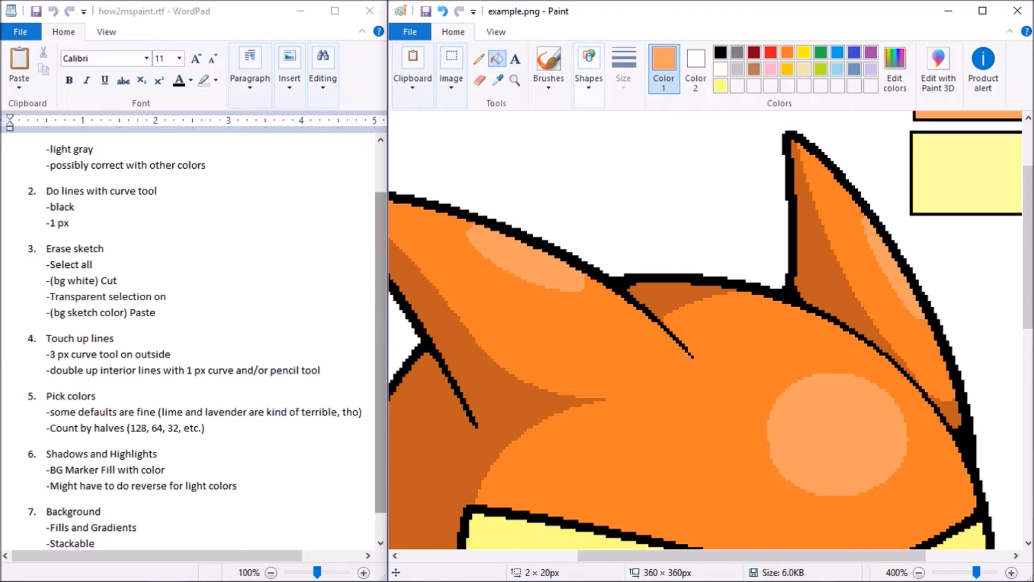
pyautogui.click(589, 75)
pyautogui.click(603, 121)
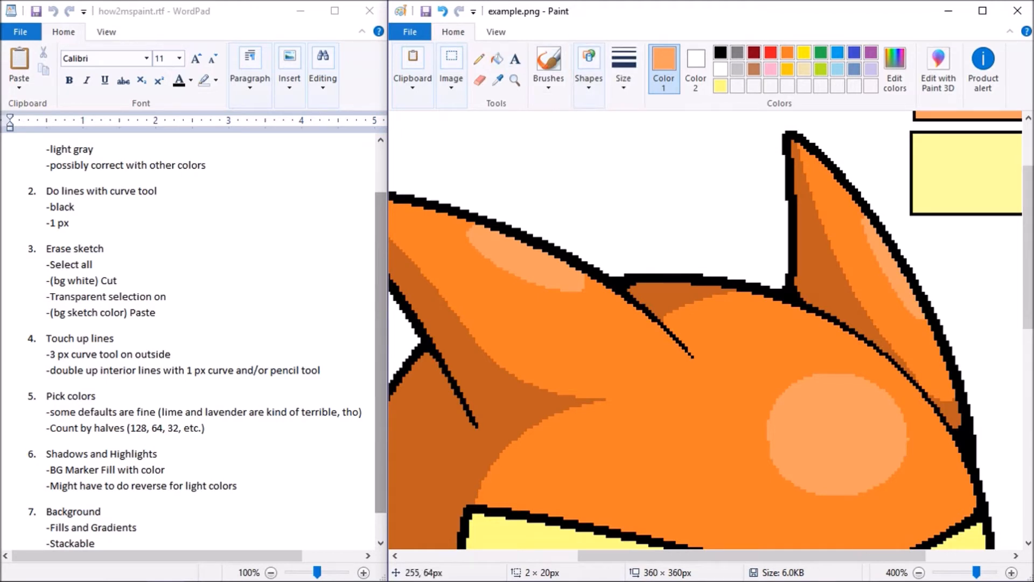
pyautogui.moveTo(840, 178); pyautogui.dragTo(868, 241)
pyautogui.moveTo(841, 184); pyautogui.dragTo(851, 226)
pyautogui.click(856, 251)
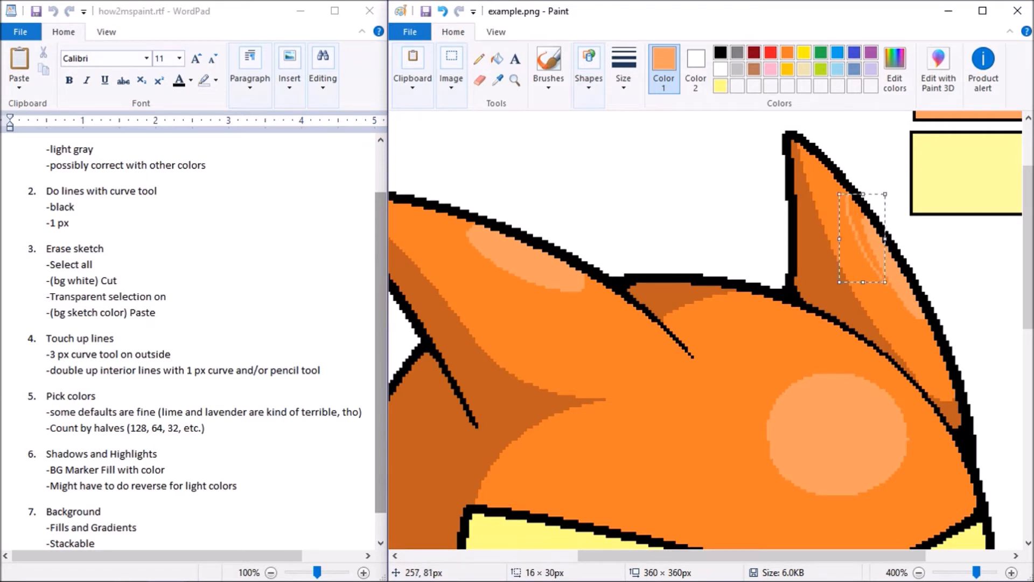
pyautogui.moveTo(886, 238); pyautogui.dragTo(890, 238)
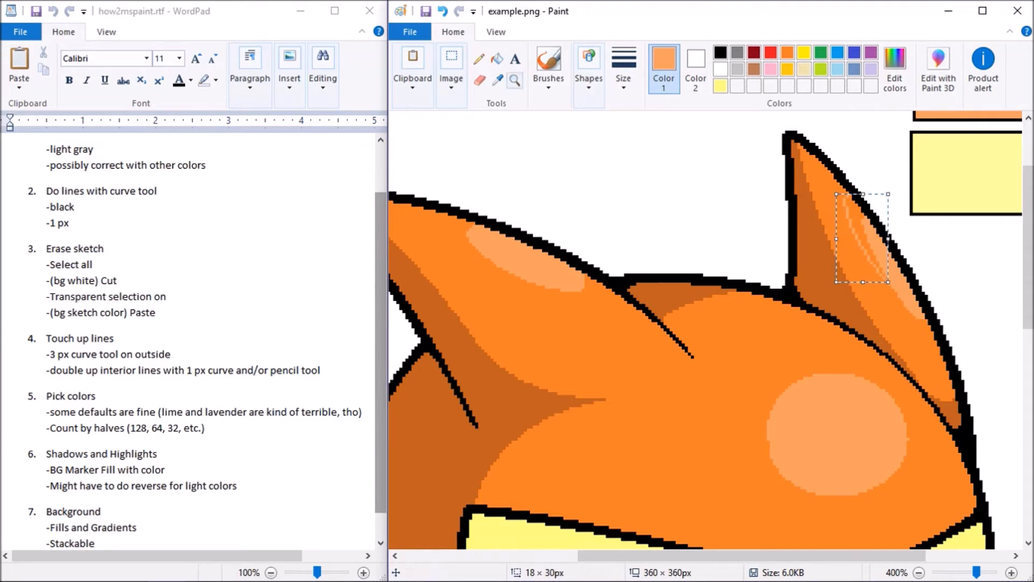
pyautogui.click(498, 59)
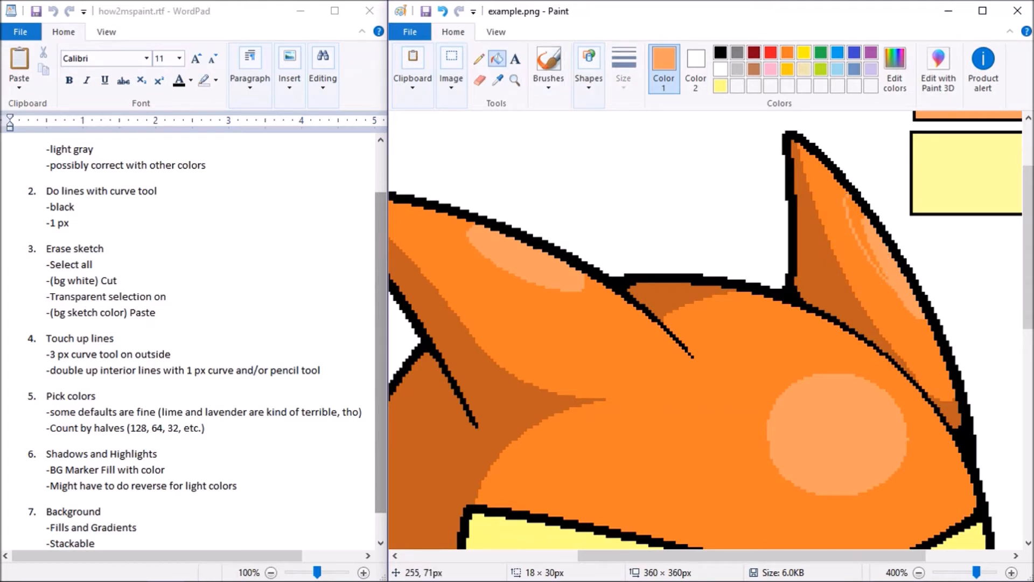
pyautogui.click(851, 206)
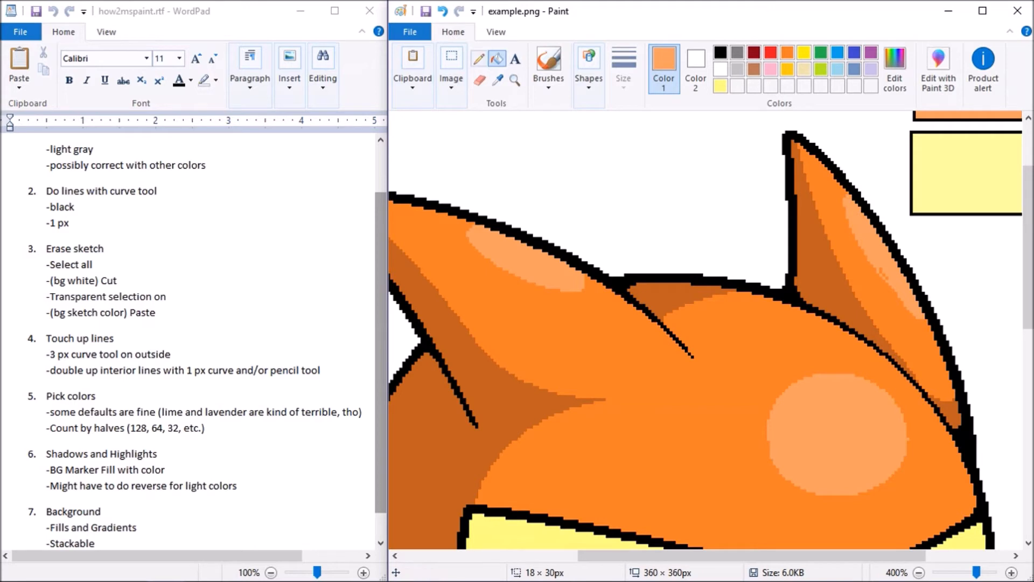
pyautogui.click(479, 58)
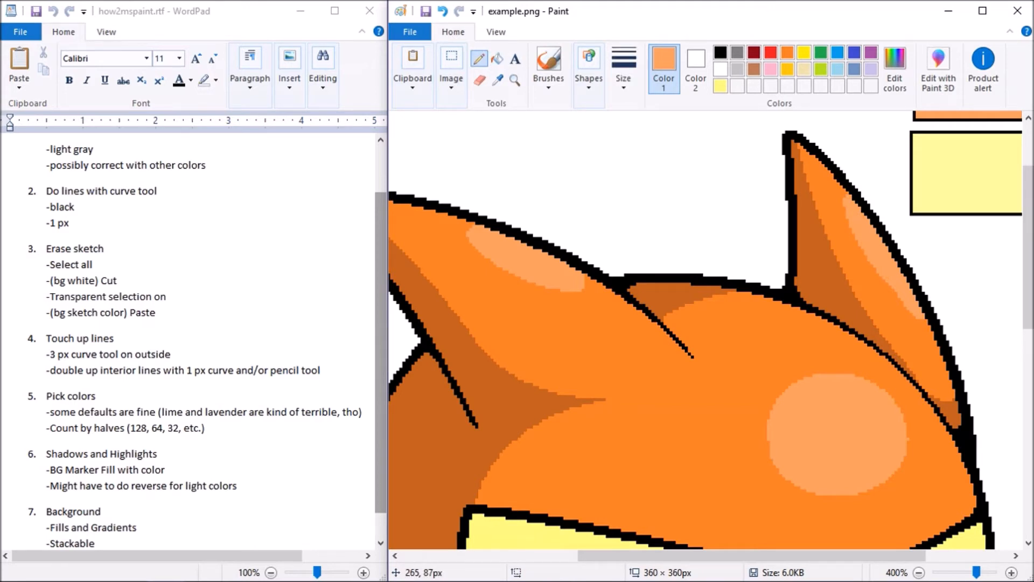
# Sample the base orange and trim the lower end of the rear horn's highlight using the pencil and fill
pyautogui.click(498, 80)
pyautogui.click(587, 311)
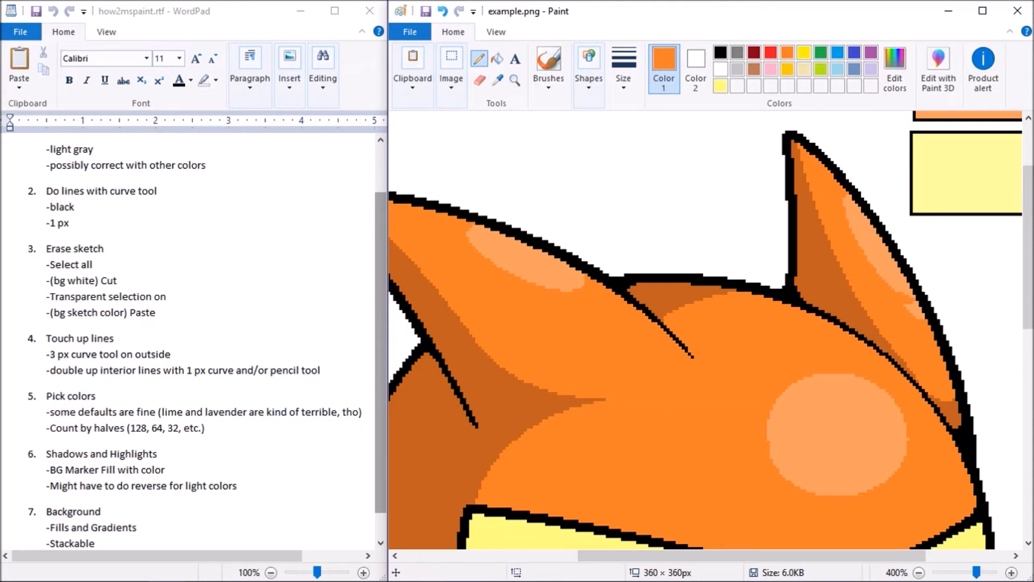
pyautogui.click(497, 59)
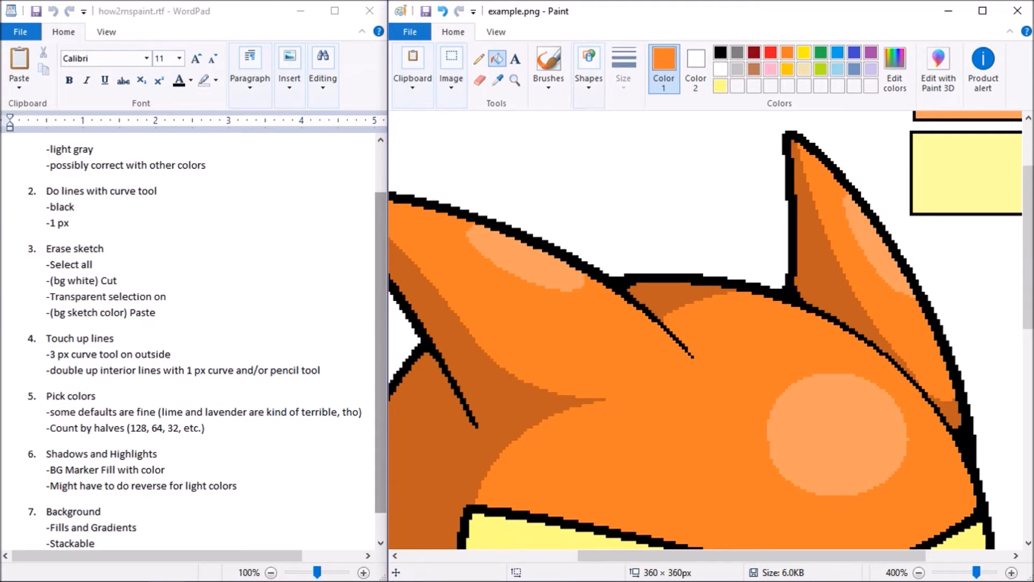
pyautogui.click(478, 58)
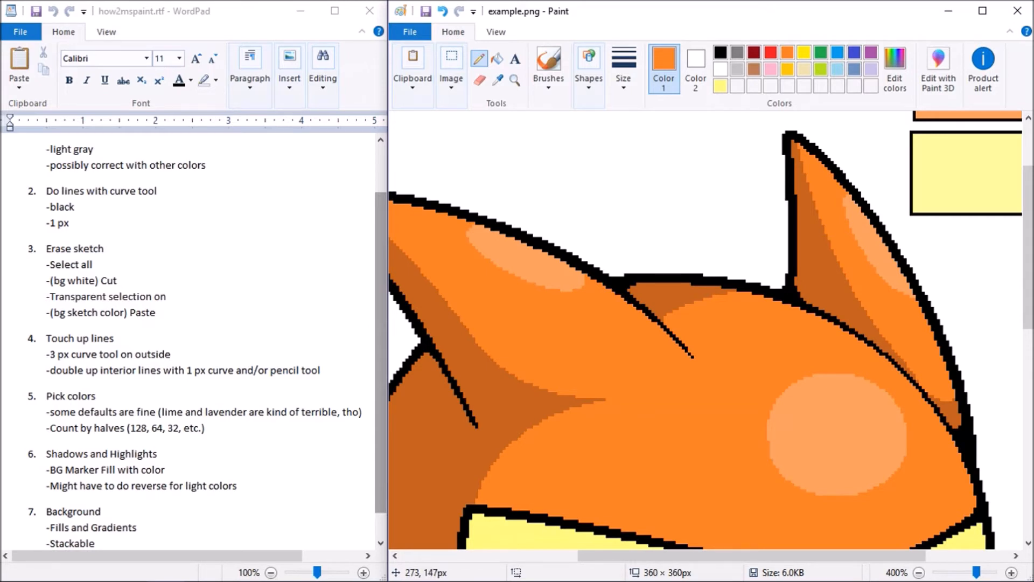
# Sample the dark orange, draw a curve about 75 × 10 px along the chin, and fill beneath it to extend the shadow
pyautogui.scroll(-2, 909, 426)
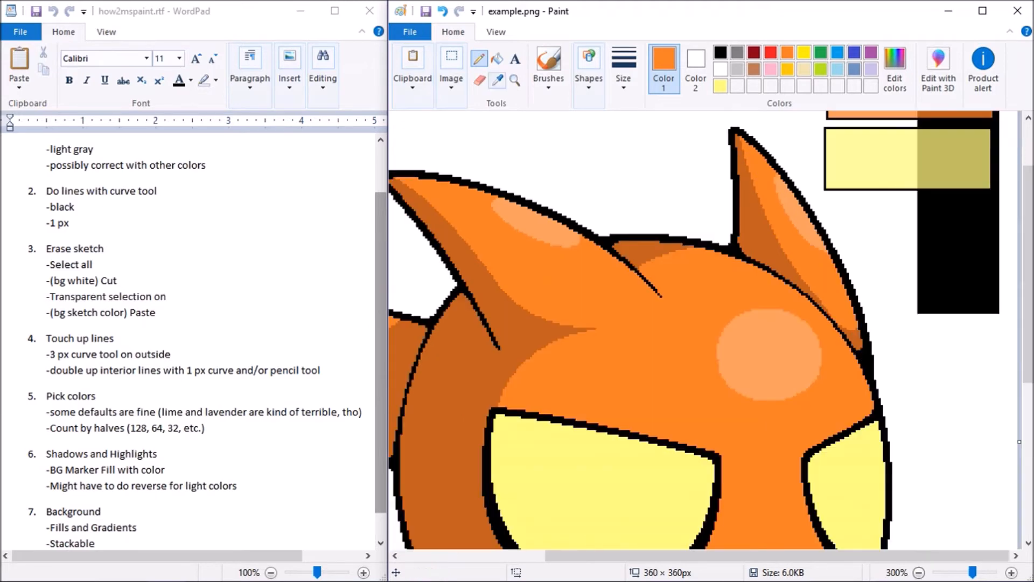
pyautogui.moveTo(1028, 339); pyautogui.dragTo(1028, 319)
pyautogui.click(497, 80)
pyautogui.click(899, 128)
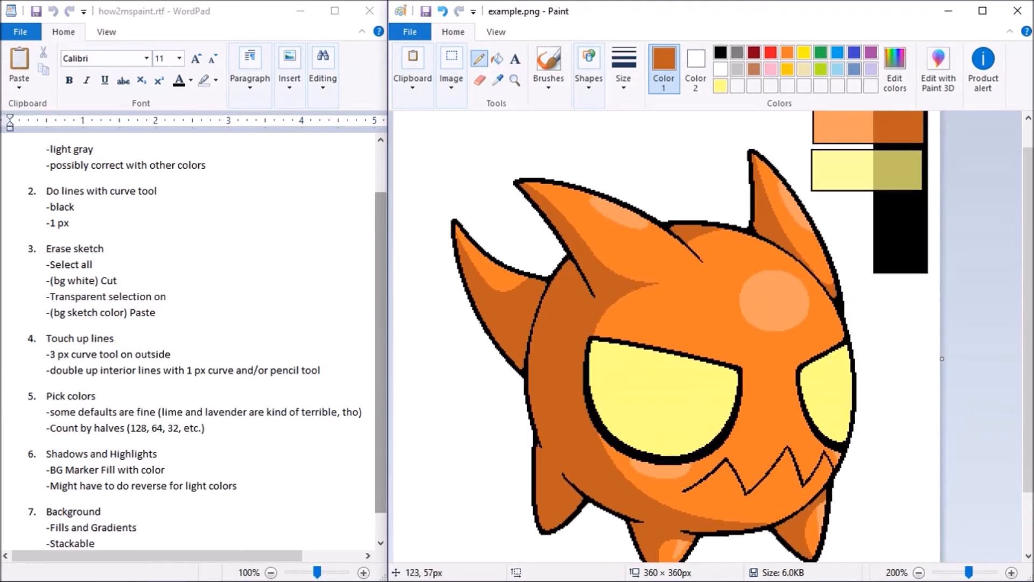
pyautogui.click(1011, 572)
pyautogui.scroll(-3, 712, 334)
pyautogui.moveTo(697, 369); pyautogui.dragTo(858, 362)
pyautogui.moveTo(781, 365); pyautogui.dragTo(781, 372)
pyautogui.click(498, 58)
pyautogui.click(782, 378)
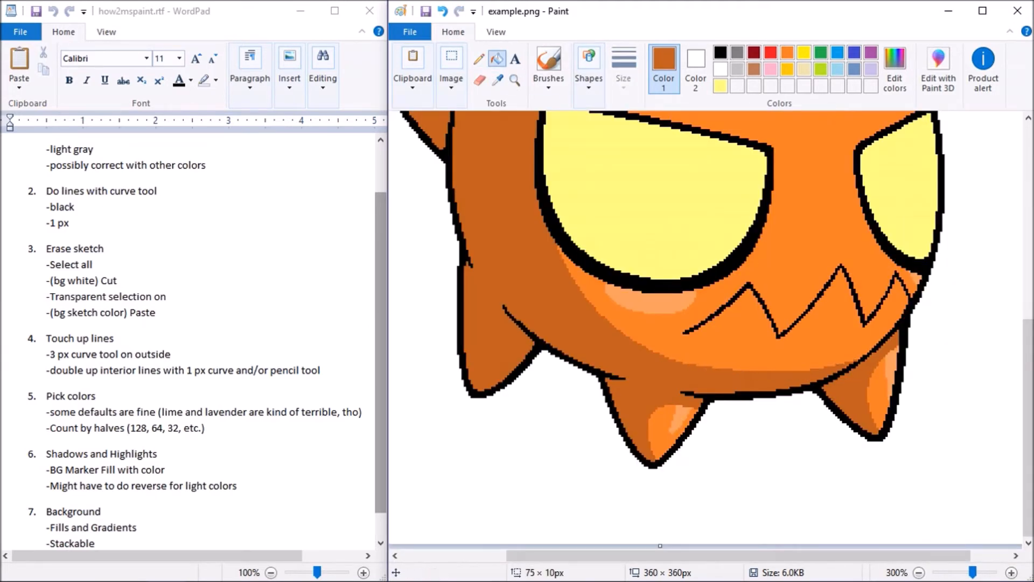
# Sample the light orange and touch up the middle lower spike's highlight with the pencil
pyautogui.click(497, 80)
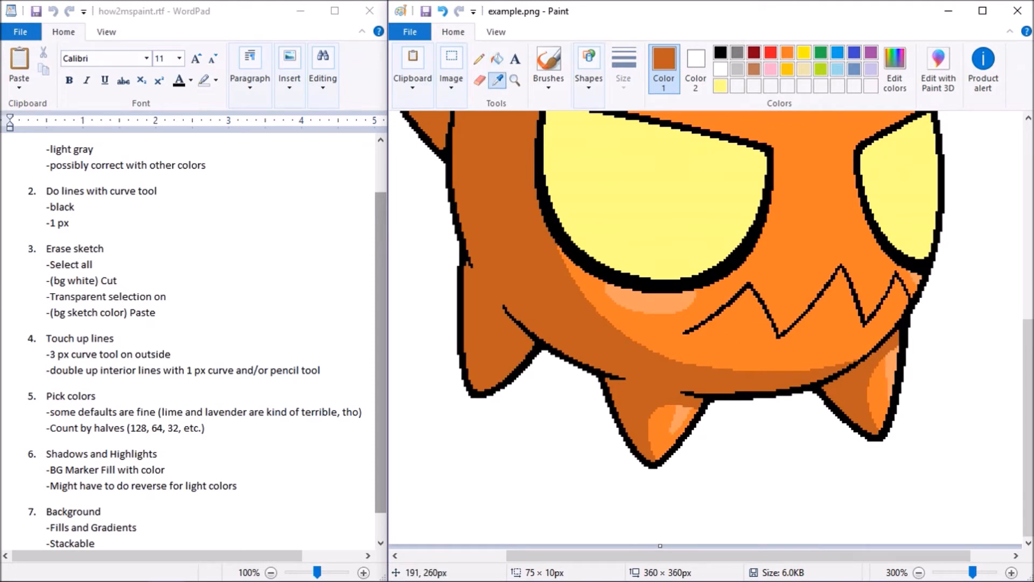
pyautogui.click(665, 376)
pyautogui.click(479, 58)
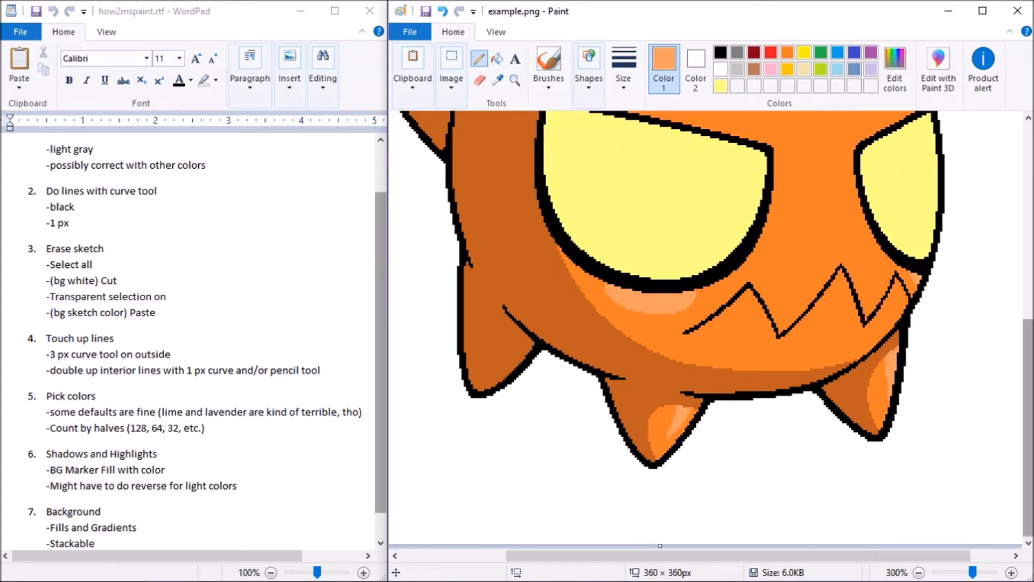
pyautogui.scroll(5, 705, 329)
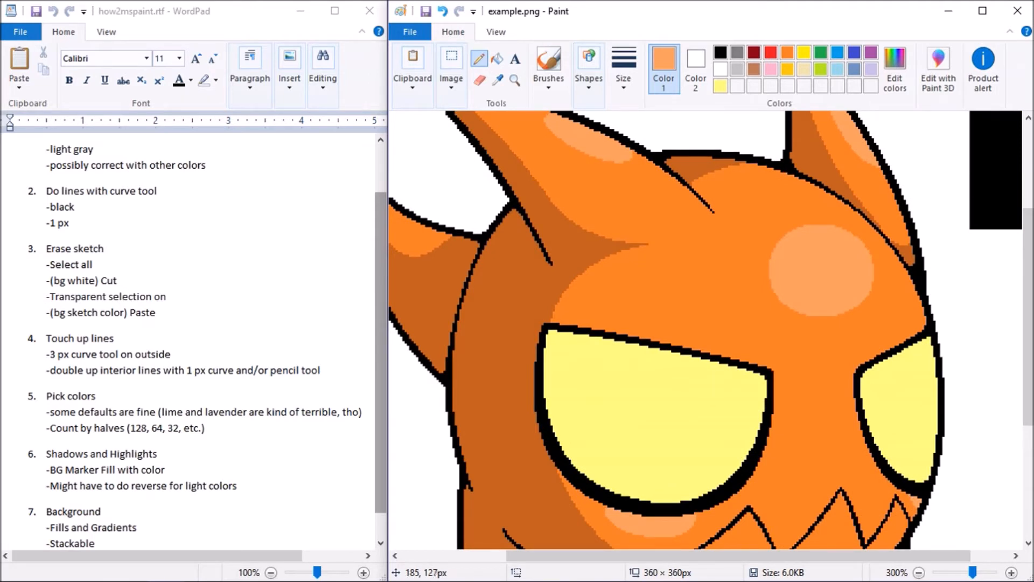
pyautogui.moveTo(703, 291)
pyautogui.mouseDown()
pyautogui.moveTo(700, 307)
pyautogui.moveTo(682, 274)
pyautogui.moveTo(662, 280)
pyautogui.moveTo(654, 304)
pyautogui.moveTo(635, 297)
pyautogui.mouseUp()
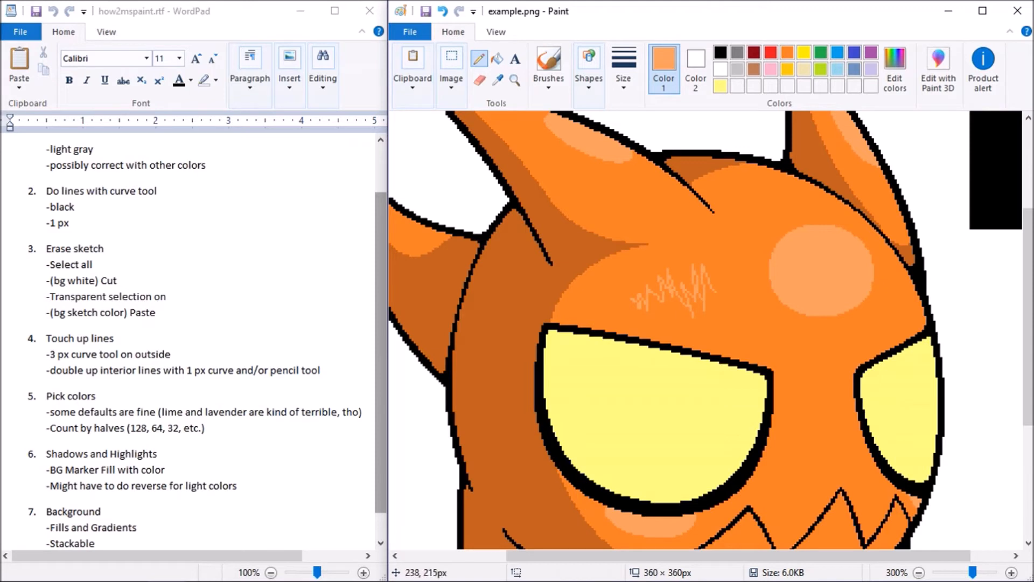
pyautogui.moveTo(776, 461)
pyautogui.mouseDown()
pyautogui.moveTo(783, 442)
pyautogui.moveTo(796, 457)
pyautogui.moveTo(818, 431)
pyautogui.moveTo(836, 449)
pyautogui.moveTo(842, 431)
pyautogui.moveTo(857, 437)
pyautogui.mouseUp()
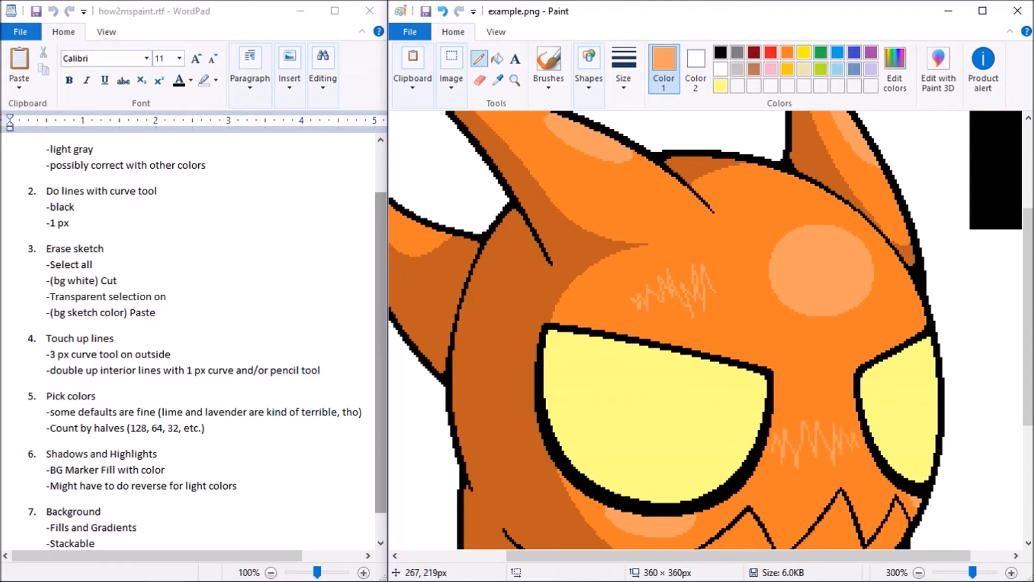
pyautogui.click(919, 572)
pyautogui.click(919, 572)
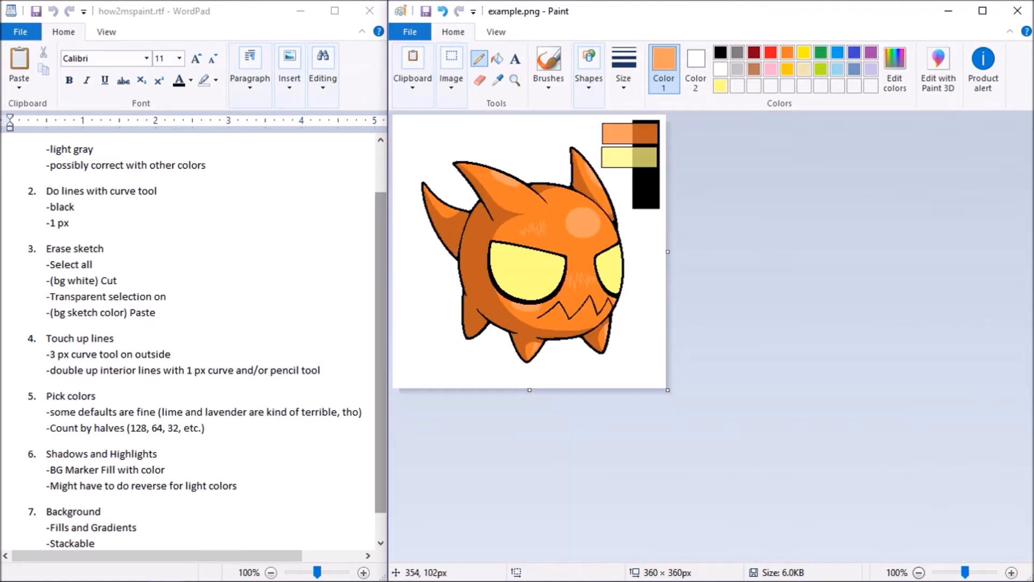
pyautogui.click(442, 11)
pyautogui.click(443, 12)
# Sample the light orange, draw a curve below the upper edge of the leftmost horn, and fill the enclosed strip as a highlight
pyautogui.click(1011, 572)
pyautogui.click(1011, 572)
pyautogui.click(1011, 572)
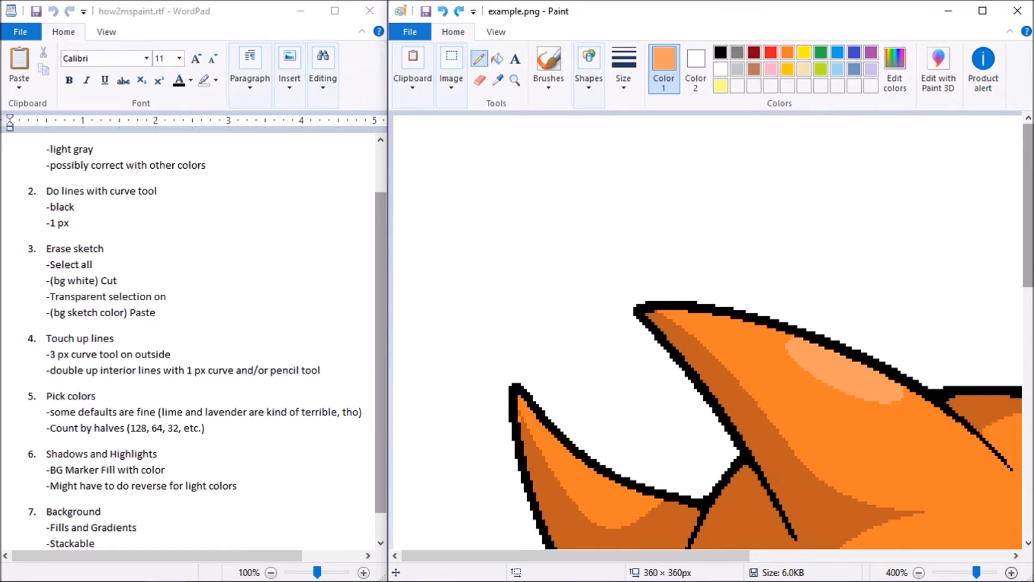
pyautogui.scroll(-3, 706, 331)
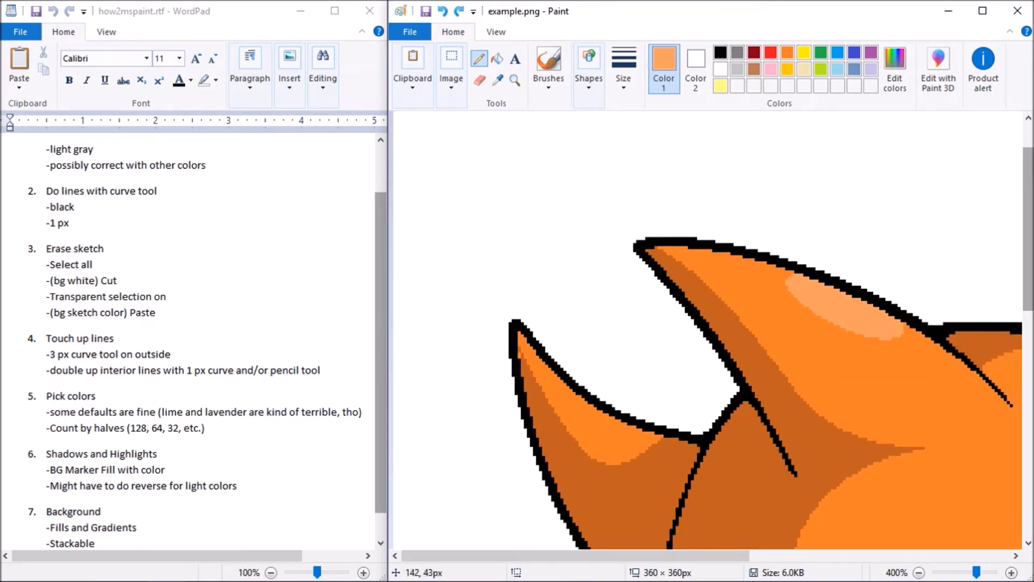
pyautogui.click(497, 80)
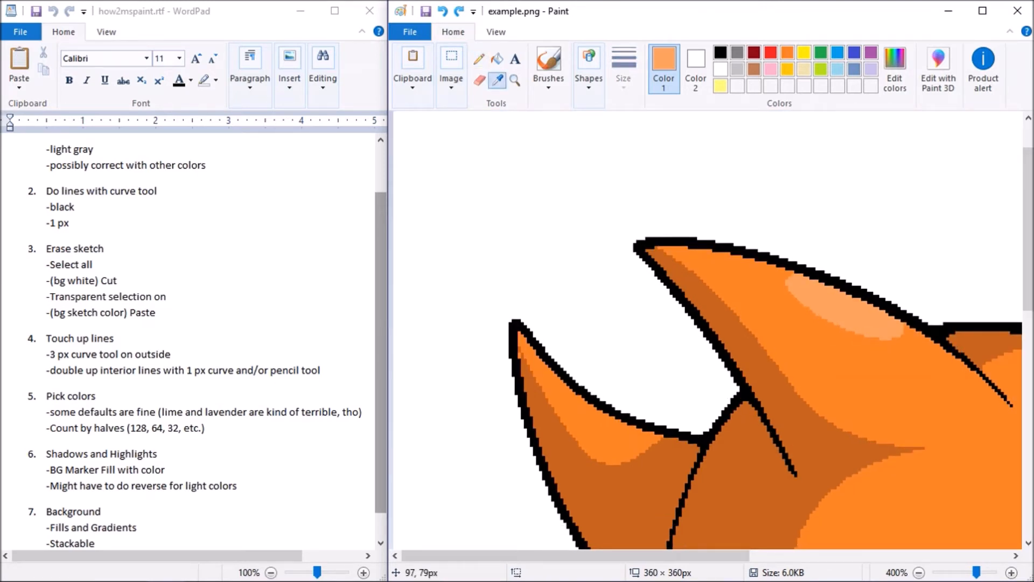
pyautogui.click(689, 292)
pyautogui.click(497, 80)
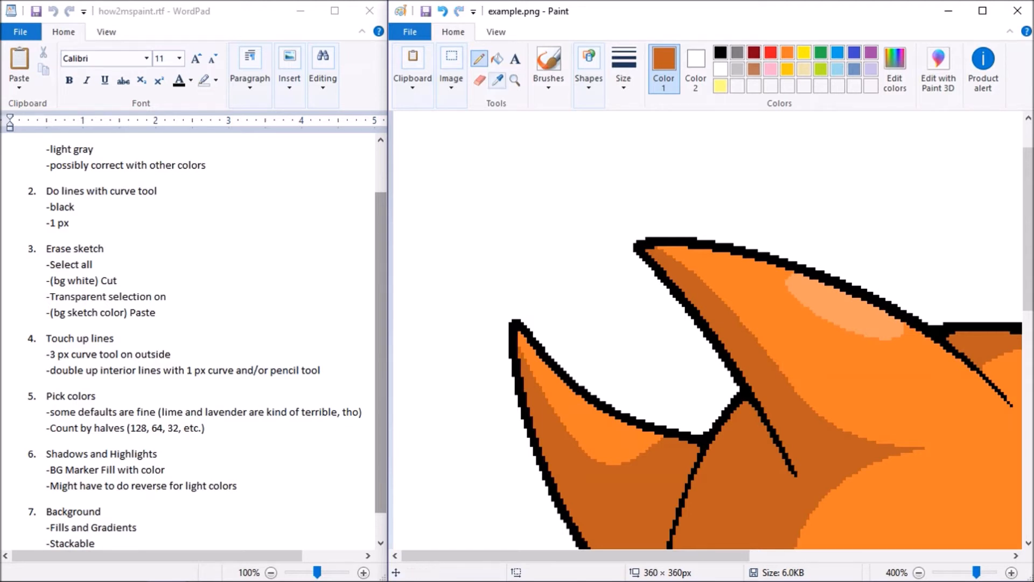
pyautogui.click(841, 305)
pyautogui.click(588, 68)
pyautogui.click(599, 122)
pyautogui.moveTo(544, 364); pyautogui.dragTo(609, 418)
pyautogui.moveTo(575, 392)
pyautogui.mouseDown()
pyautogui.moveTo(564, 407)
pyautogui.moveTo(660, 442)
pyautogui.mouseUp()
pyautogui.click(497, 58)
pyautogui.click(572, 392)
# Sample the dark orange and draw a curve about 36 × 12 px across the lower lit area of the leftmost horn to extend its shadow
pyautogui.click(497, 79)
pyautogui.click(609, 477)
pyautogui.click(588, 67)
pyautogui.click(601, 122)
pyautogui.moveTo(611, 430); pyautogui.dragTo(609, 449)
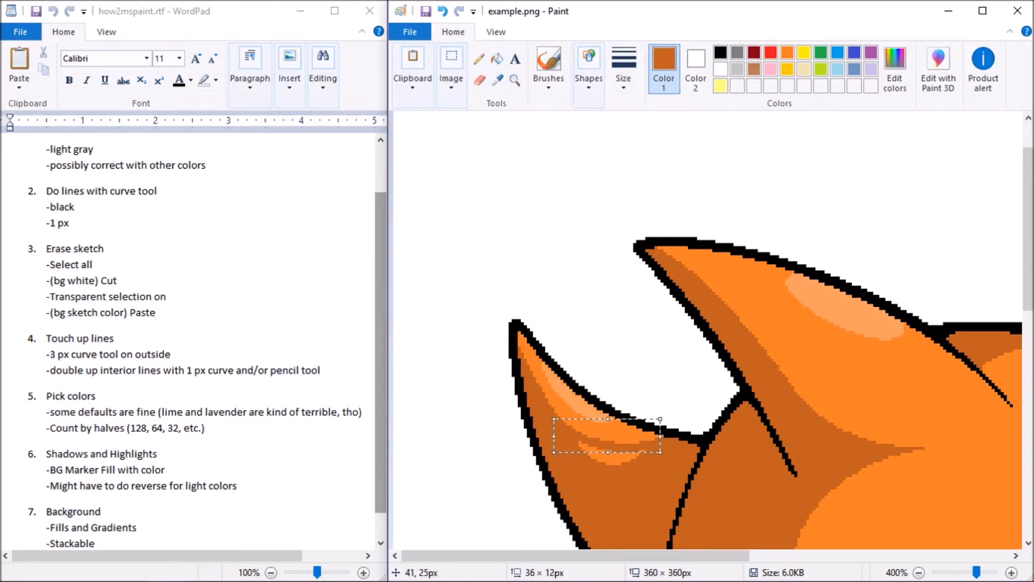
# Sample the light orange and, with the thinnest line, outline a highlight between the eyes using an upper curve and a lower curve about 43 × 10 px
pyautogui.moveTo(1028, 230); pyautogui.dragTo(1027, 354)
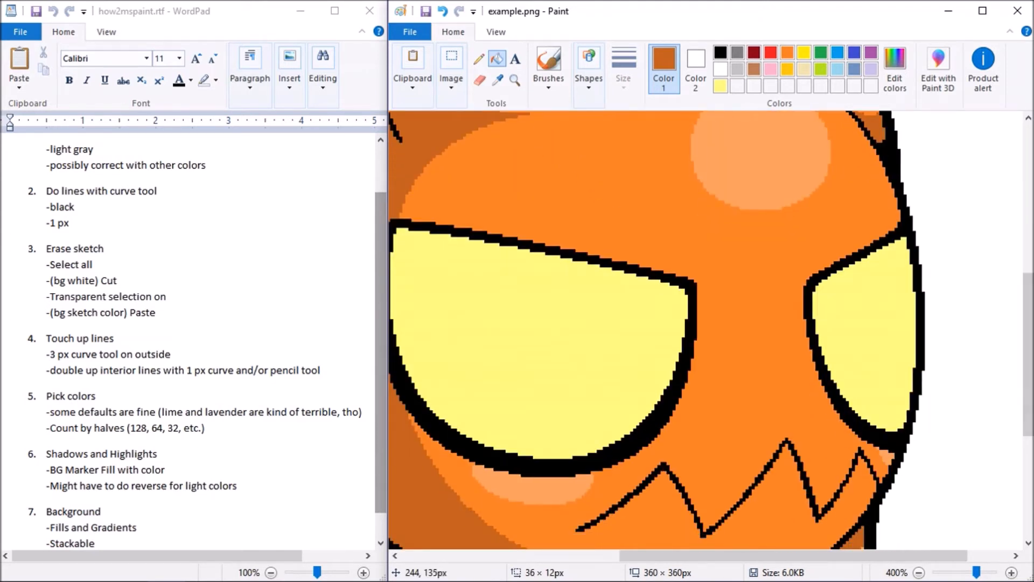
pyautogui.click(497, 80)
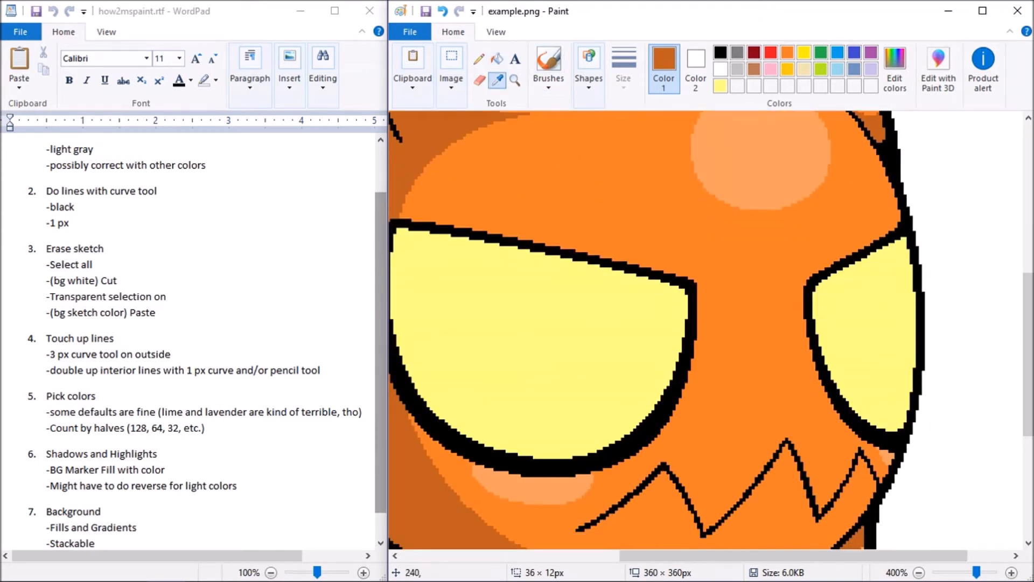
pyautogui.click(743, 148)
pyautogui.click(479, 58)
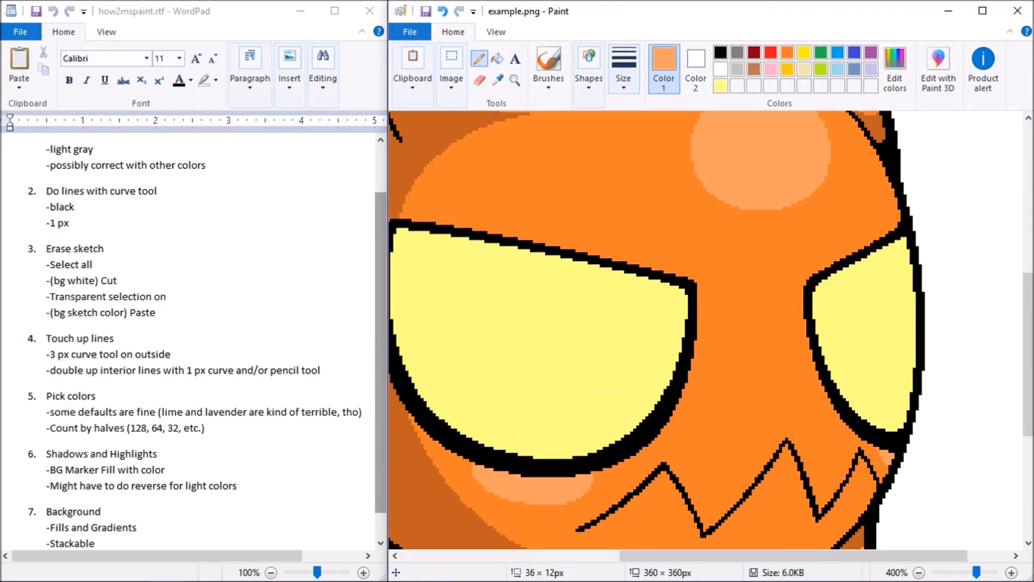
pyautogui.click(588, 70)
pyautogui.click(604, 121)
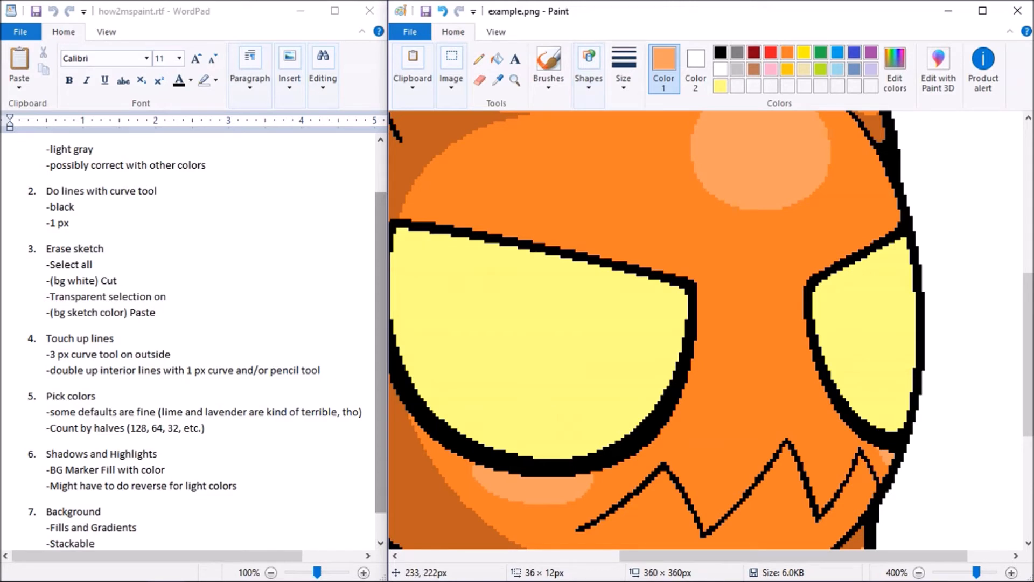
pyautogui.moveTo(692, 398); pyautogui.dragTo(817, 366)
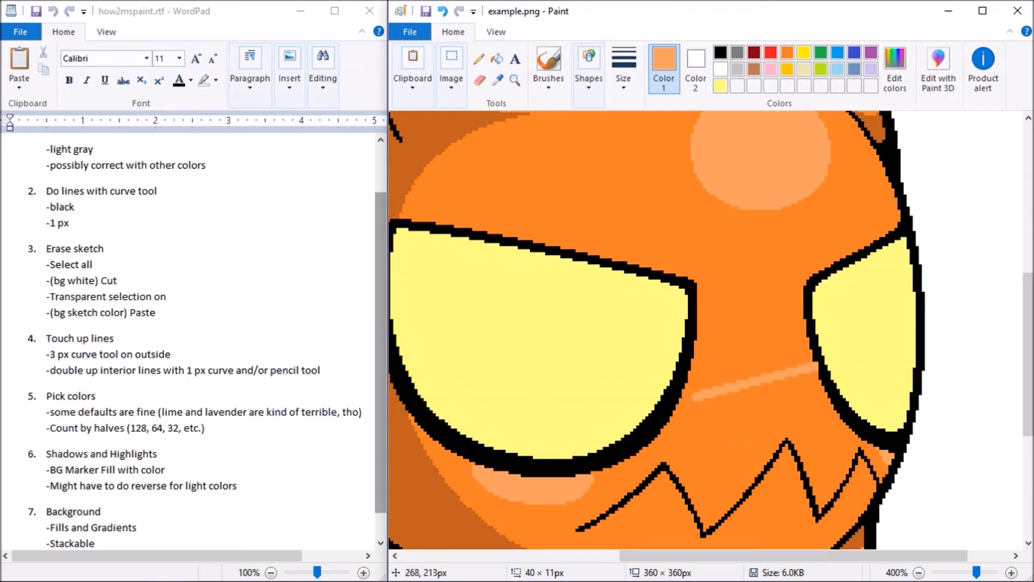
pyautogui.click(623, 68)
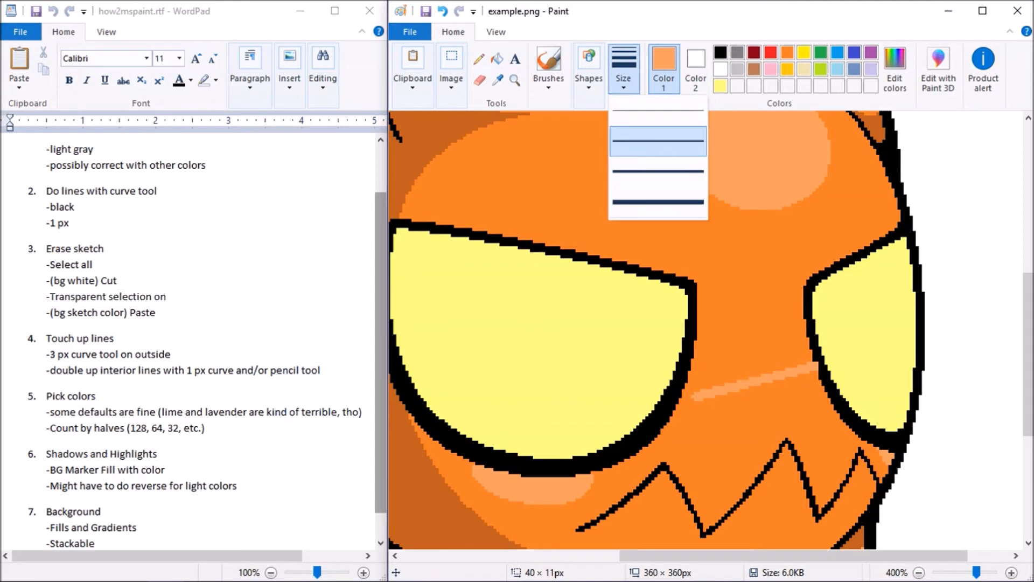
pyautogui.click(658, 112)
pyautogui.moveTo(752, 383); pyautogui.dragTo(790, 362)
pyautogui.click(678, 286)
pyautogui.moveTo(697, 396)
pyautogui.mouseDown()
pyautogui.moveTo(839, 402)
pyautogui.moveTo(824, 393)
pyautogui.mouseUp()
pyautogui.moveTo(721, 408)
pyautogui.mouseDown()
pyautogui.moveTo(720, 428)
pyautogui.moveTo(817, 413)
pyautogui.moveTo(760, 410)
pyautogui.mouseUp()
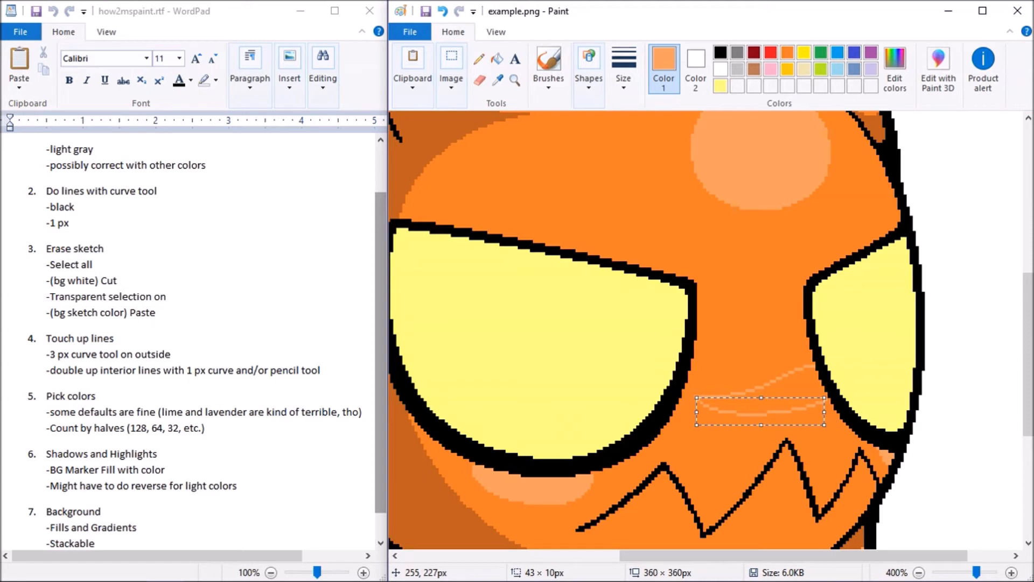
# Fill the curved highlight outline between the eyes with the light orange colour
pyautogui.click(479, 59)
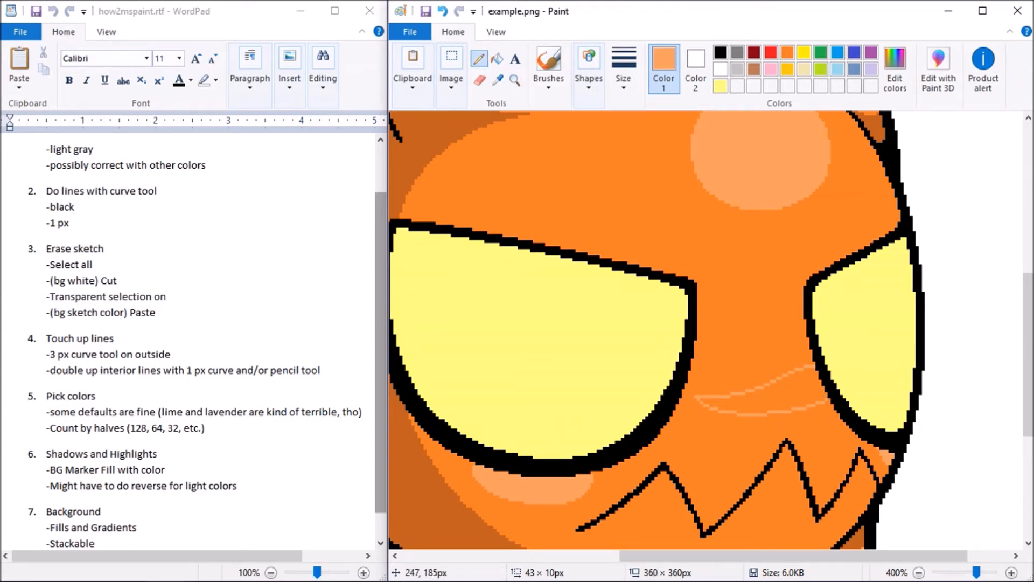
pyautogui.click(497, 58)
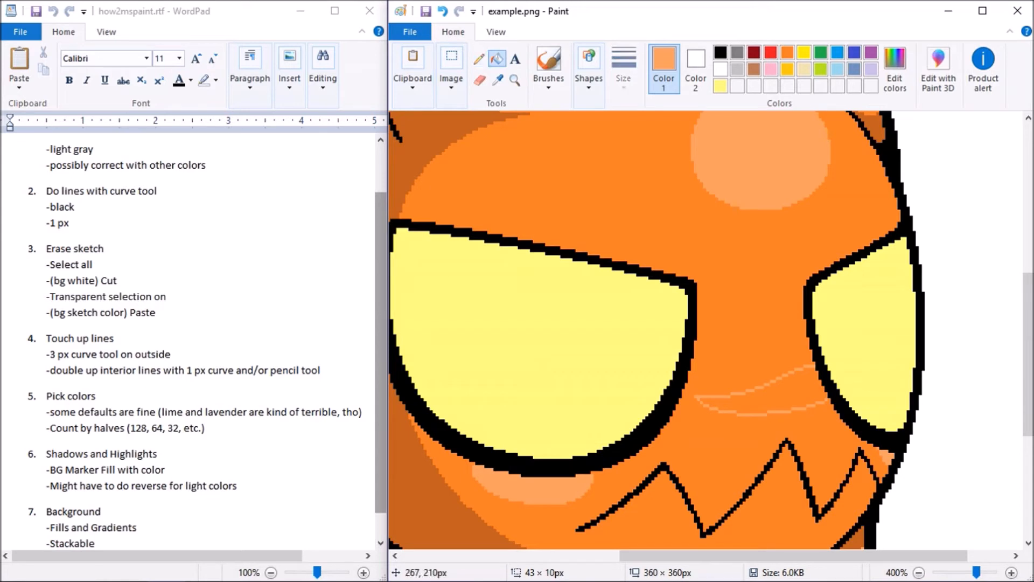
pyautogui.click(765, 390)
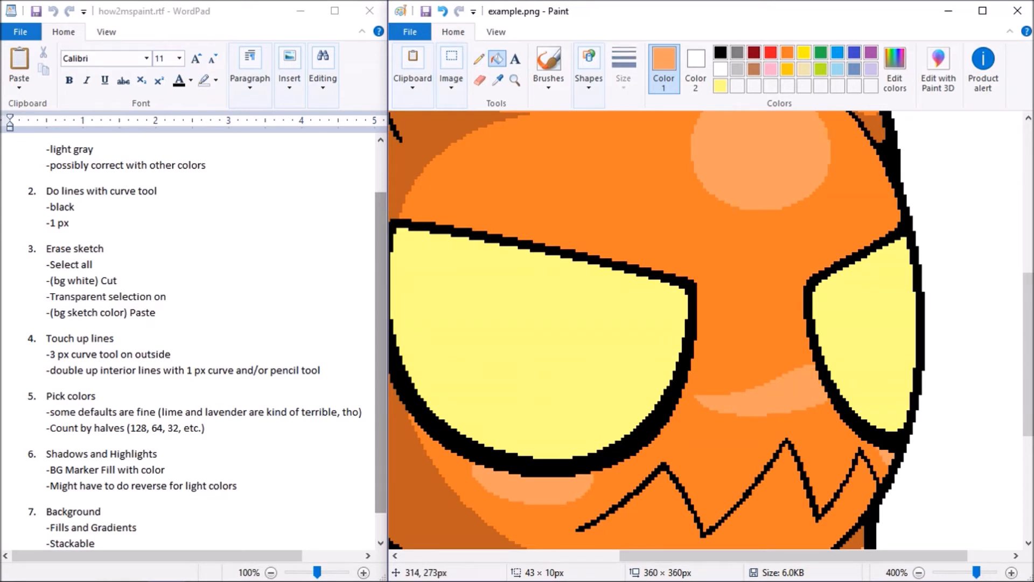
# Sample the base orange from the forehead and fill over the light highlight between the eyes to remove it
pyautogui.click(919, 572)
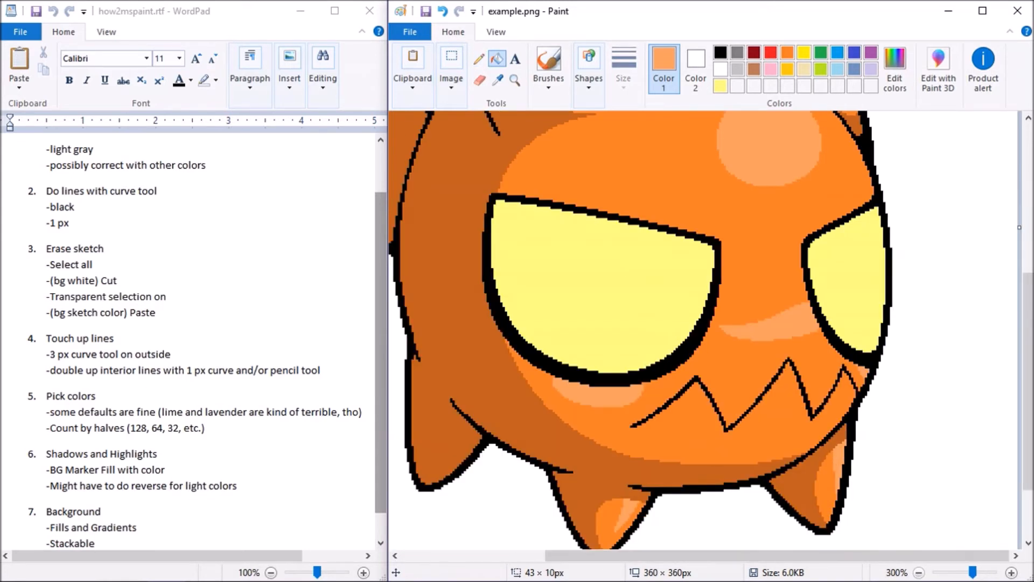
pyautogui.moveTo(1027, 381)
pyautogui.mouseDown()
pyautogui.moveTo(1027, 296)
pyautogui.moveTo(1028, 359)
pyautogui.mouseUp()
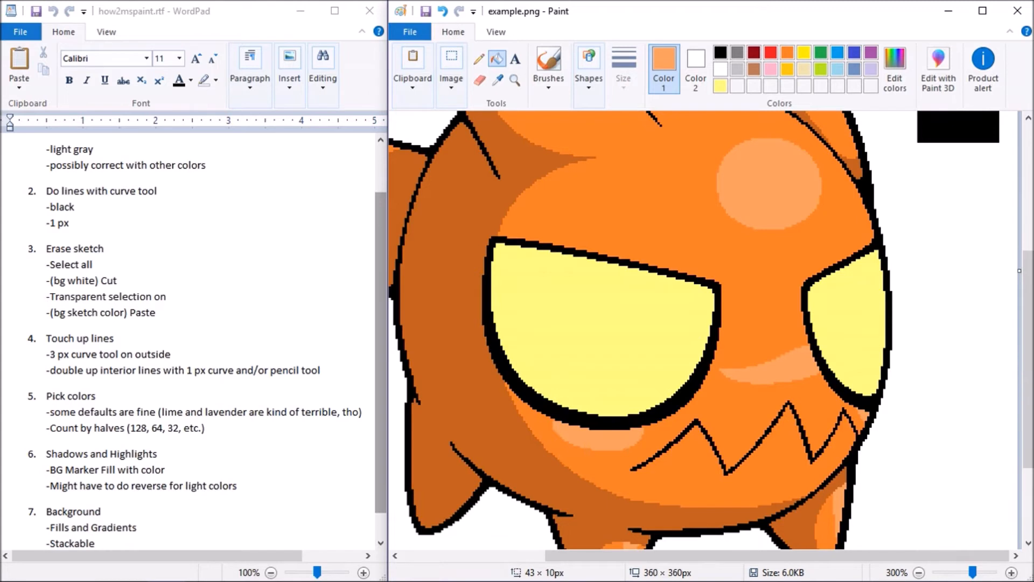
pyautogui.click(498, 80)
pyautogui.click(632, 224)
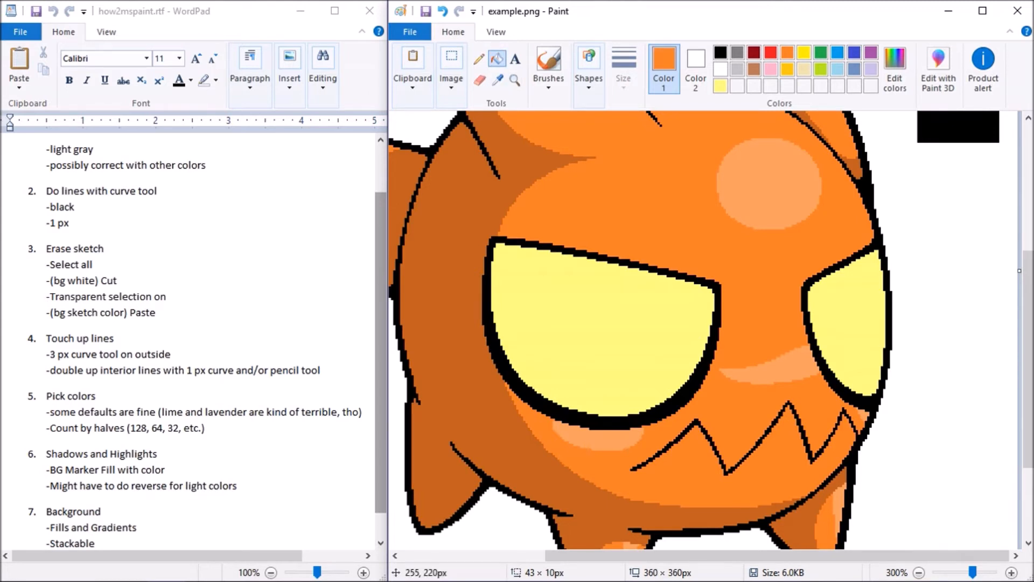
pyautogui.click(780, 365)
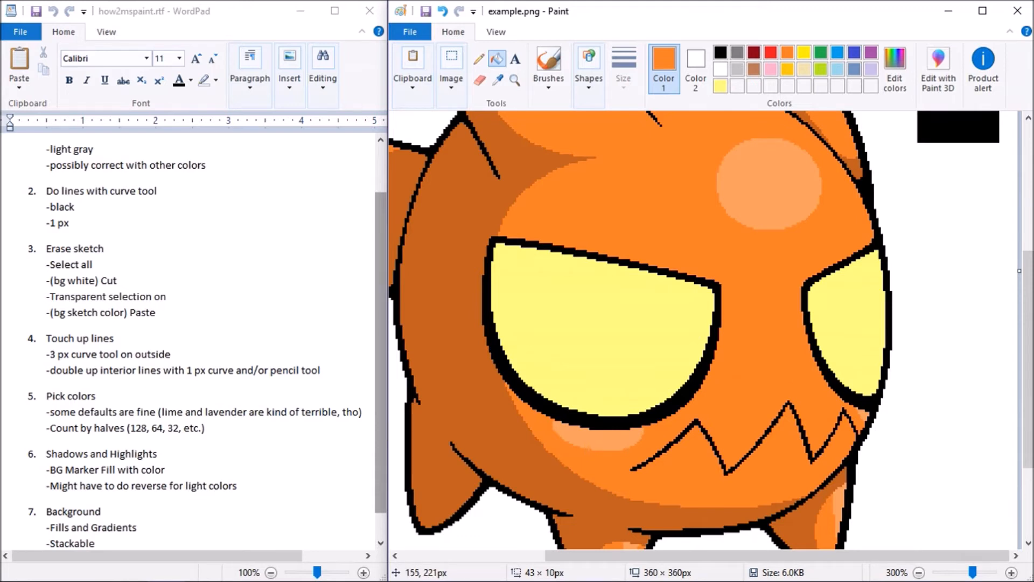
# Sample the dark yellow shadow colour from the shaded half of the yellow swatch
pyautogui.moveTo(777, 555); pyautogui.dragTo(687, 556)
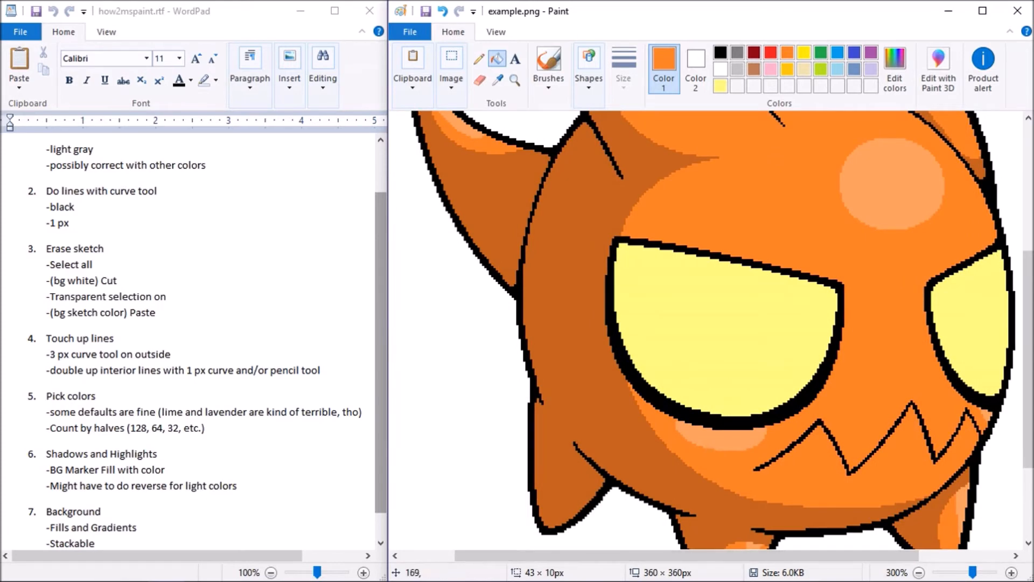
pyautogui.moveTo(1028, 359)
pyautogui.mouseDown()
pyautogui.moveTo(1028, 268)
pyautogui.moveTo(1028, 436)
pyautogui.moveTo(1028, 274)
pyautogui.mouseUp()
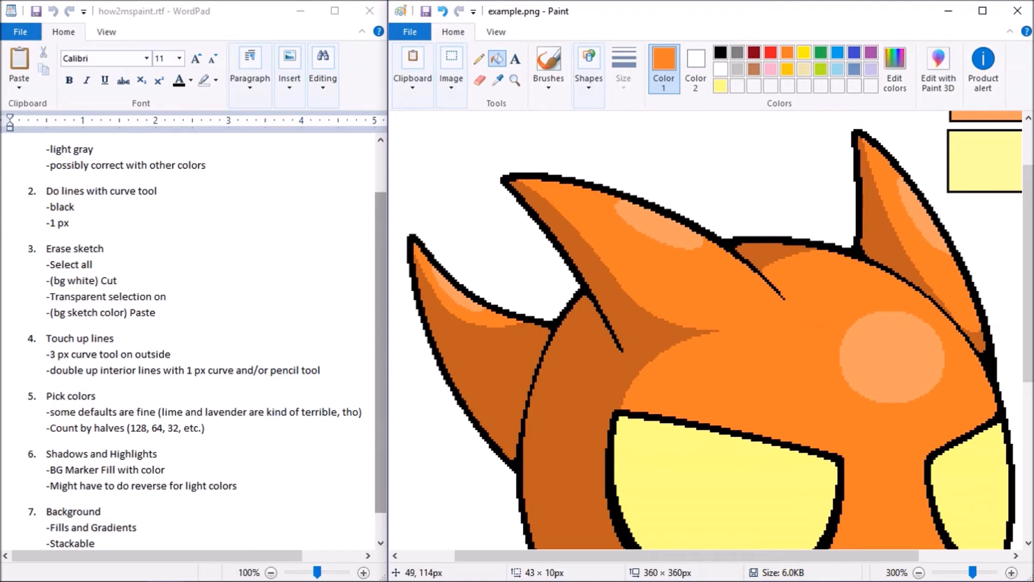
pyautogui.moveTo(381, 303); pyautogui.dragTo(381, 326)
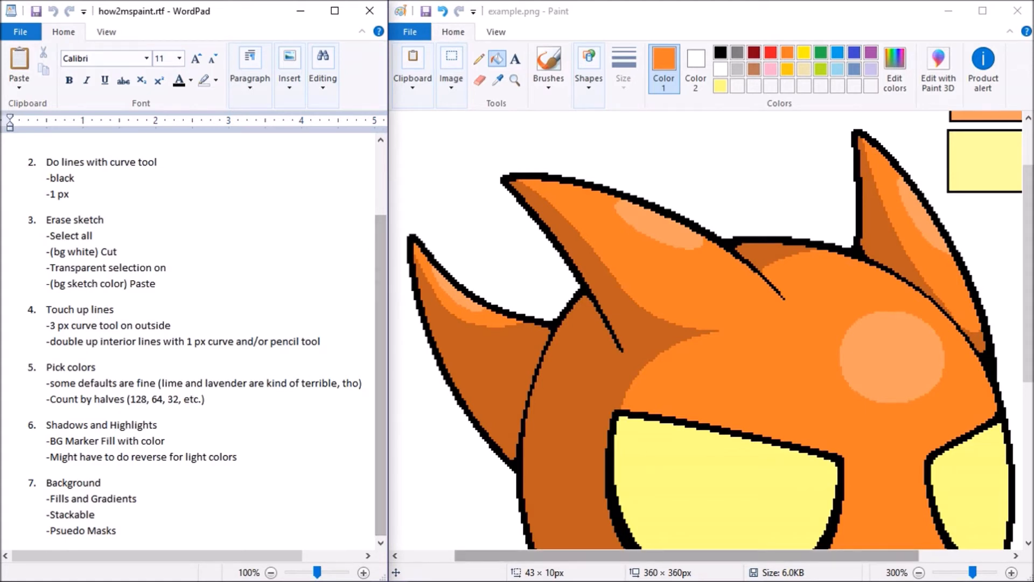
pyautogui.moveTo(595, 555); pyautogui.dragTo(685, 555)
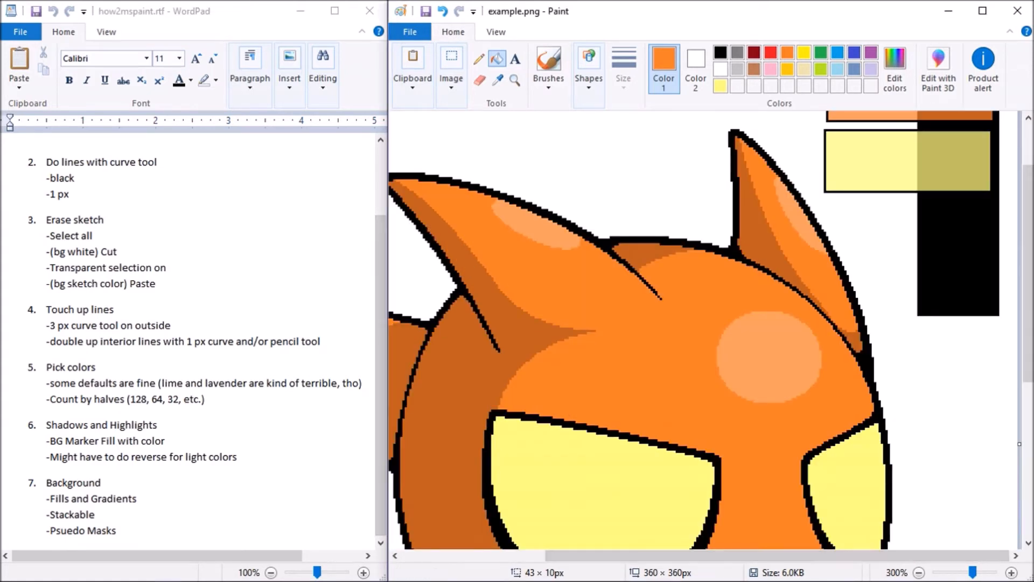
pyautogui.click(498, 80)
pyautogui.click(954, 159)
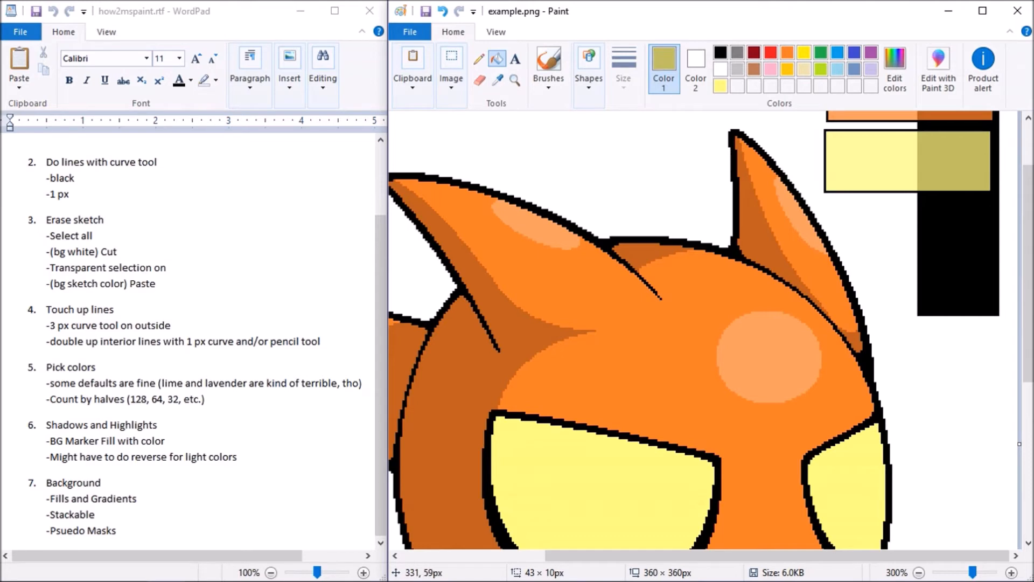
# Draw an arched dark yellow shadow line across the upper part of the larger eye with the Curve tool
pyautogui.scroll(1, 1017, 484)
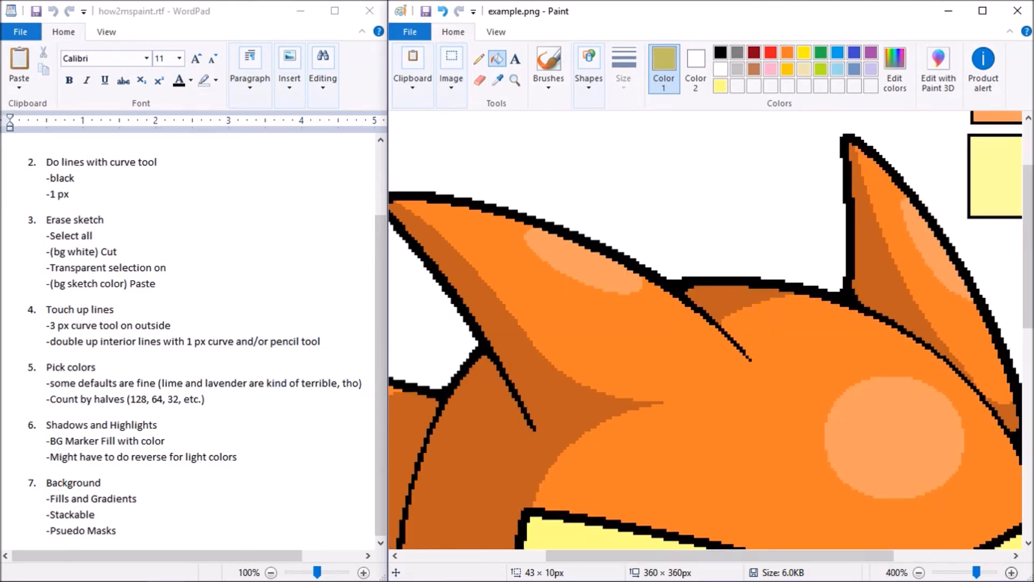
pyautogui.moveTo(1028, 246); pyautogui.dragTo(1028, 344)
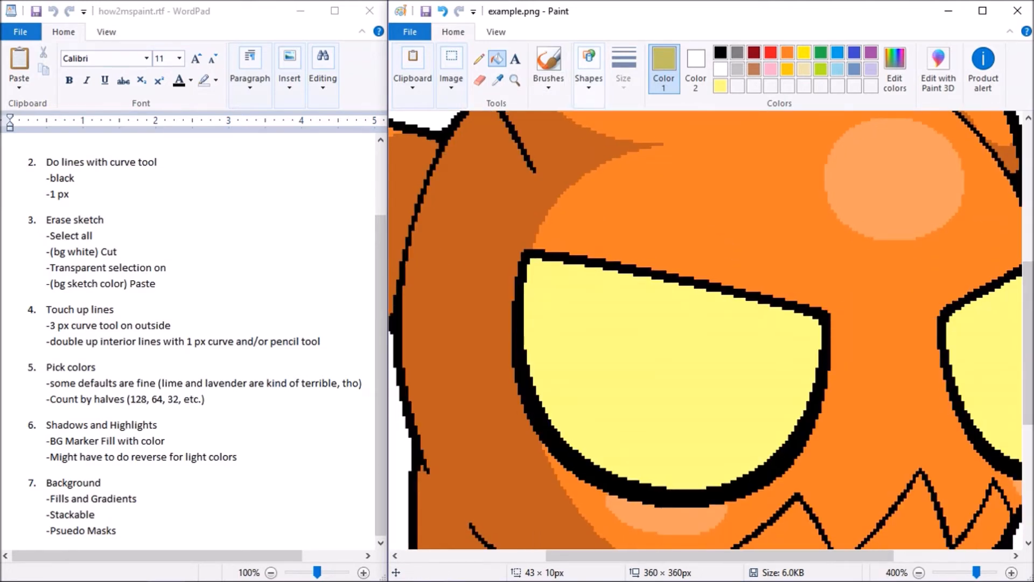
pyautogui.click(588, 78)
pyautogui.click(602, 121)
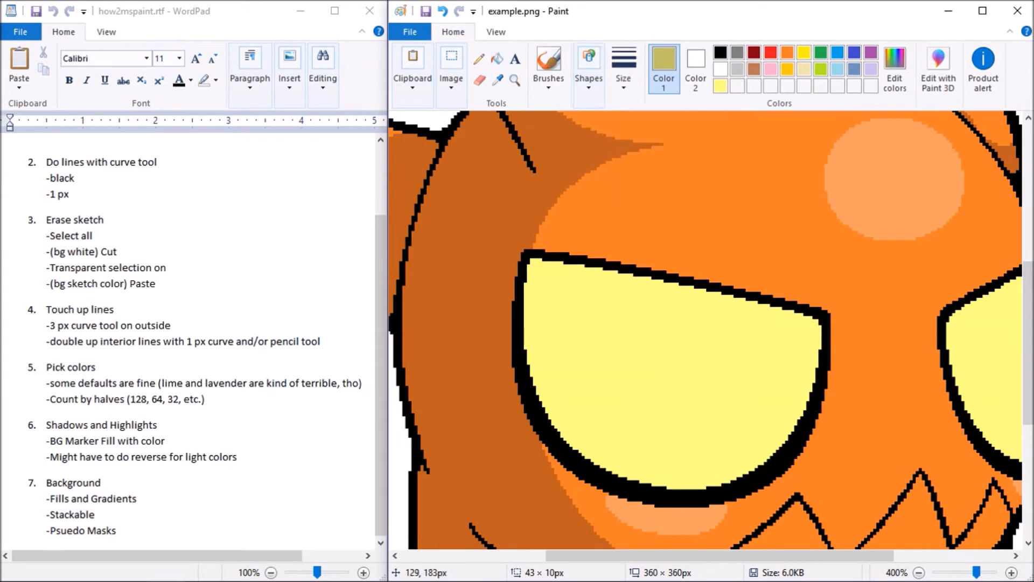
pyautogui.moveTo(526, 309); pyautogui.dragTo(816, 369)
pyautogui.moveTo(621, 277); pyautogui.dragTo(574, 274)
pyautogui.moveTo(750, 333); pyautogui.dragTo(786, 316)
pyautogui.click(644, 437)
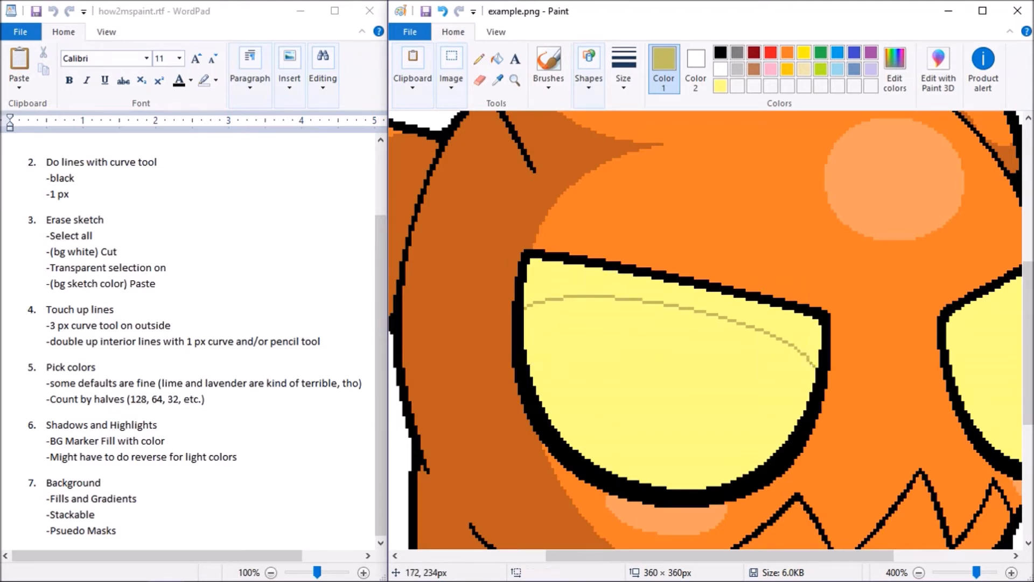
# Draw a curved shadow line about 31 × 23 px across the upper part of the smaller eye
pyautogui.moveTo(688, 555); pyautogui.dragTo(767, 555)
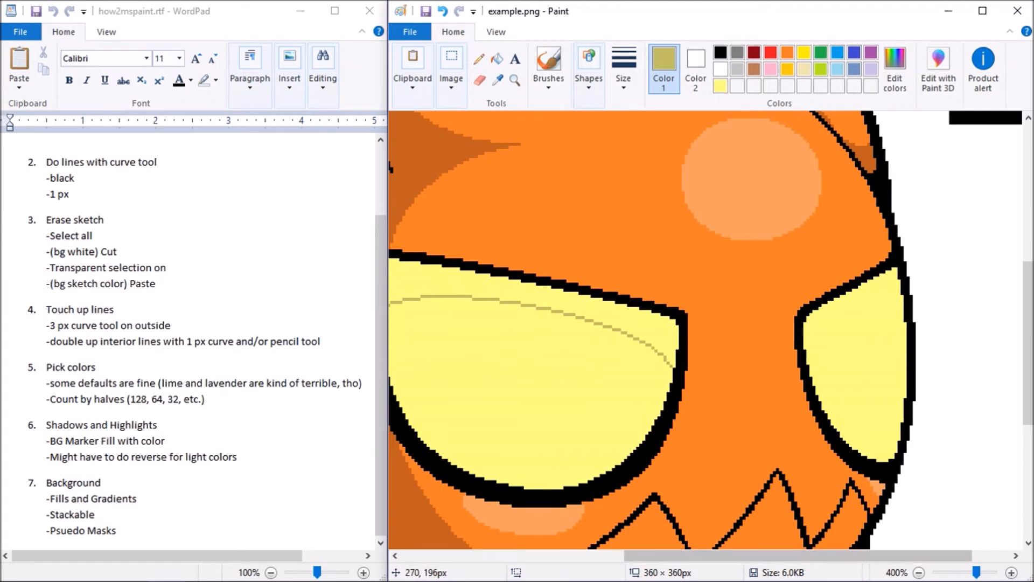
pyautogui.moveTo(804, 357); pyautogui.dragTo(900, 291)
pyautogui.moveTo(848, 321); pyautogui.dragTo(819, 315)
pyautogui.moveTo(878, 291); pyautogui.dragTo(891, 289)
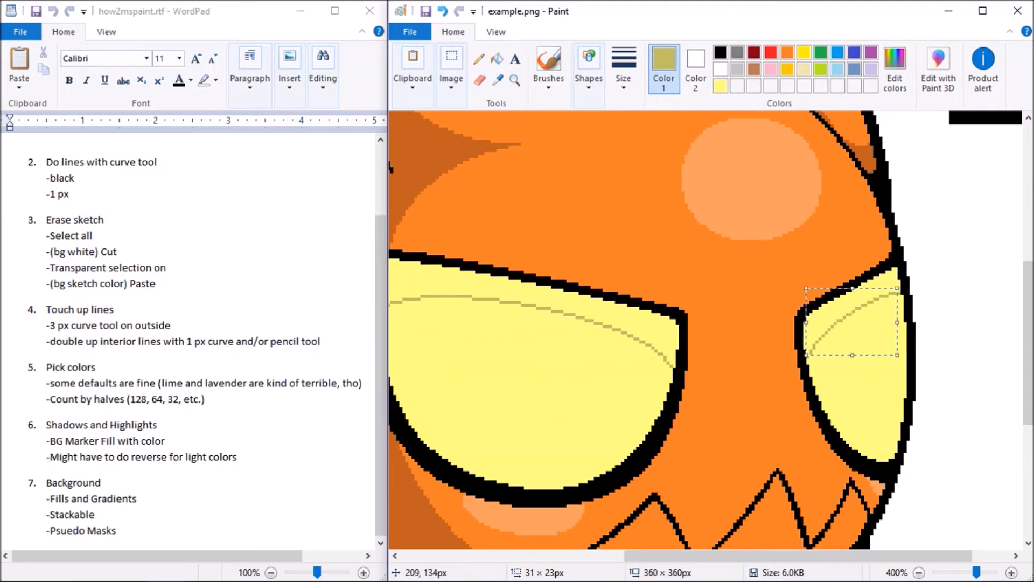
# Fill the areas above the shadow lines in both eyes with dark yellow
pyautogui.click(497, 58)
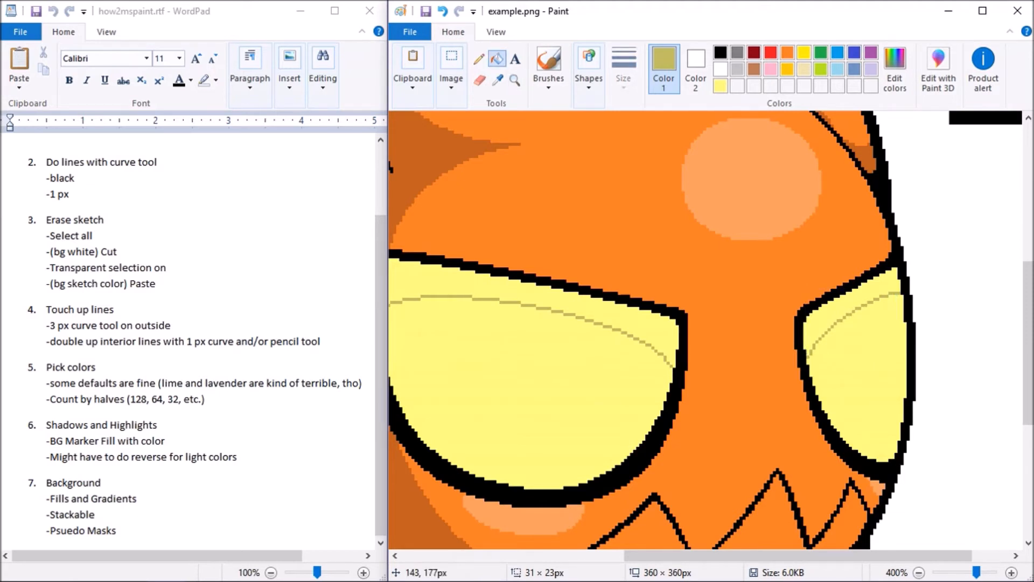
pyautogui.click(556, 291)
pyautogui.click(842, 313)
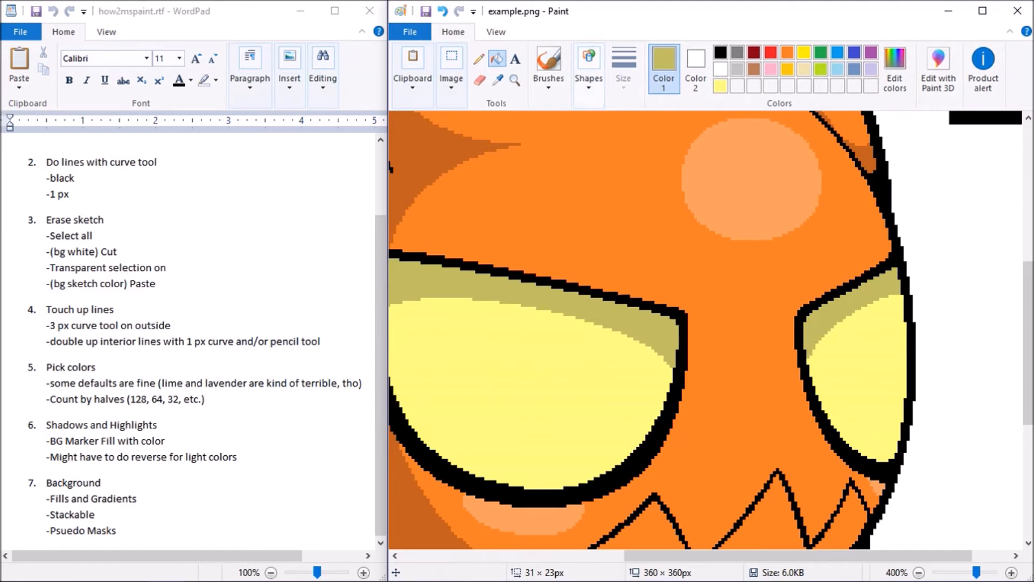
# Draw a U-shaped pupil curve hanging from the shadow in the larger eye, and narrow it from its outer side
pyautogui.click(589, 70)
pyautogui.click(603, 121)
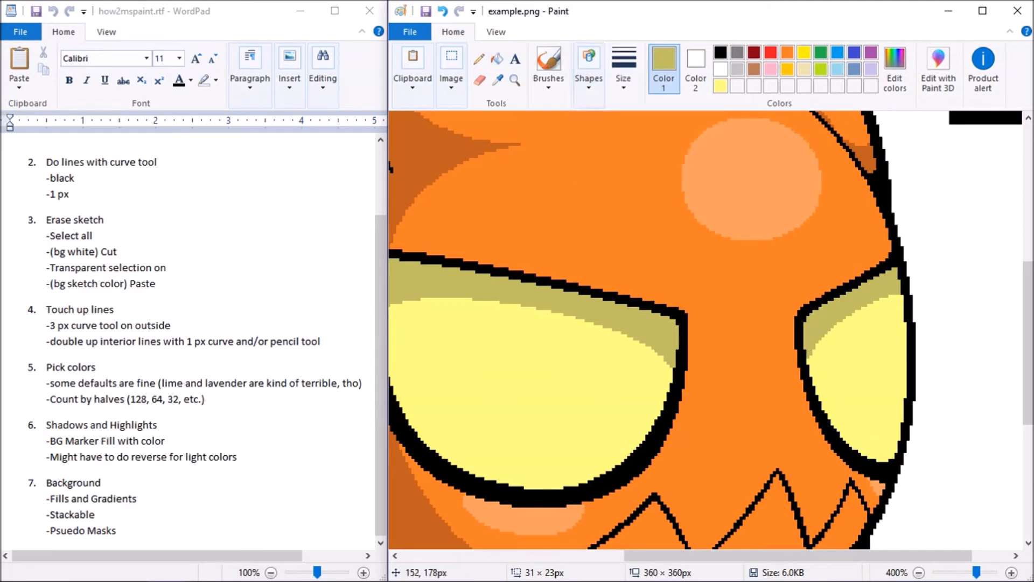
pyautogui.moveTo(459, 294)
pyautogui.mouseDown()
pyautogui.moveTo(621, 335)
pyautogui.moveTo(606, 322)
pyautogui.mouseUp()
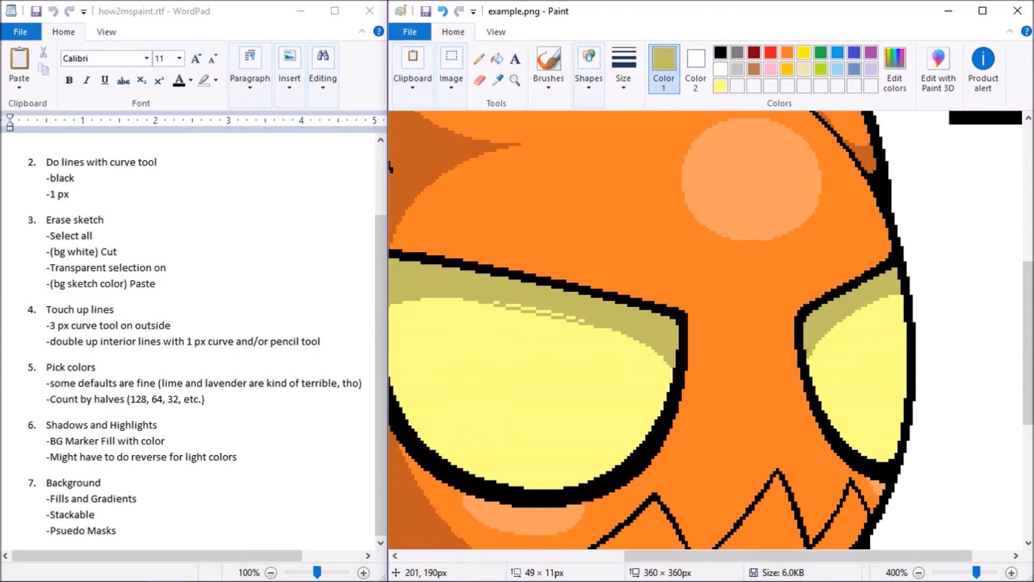
pyautogui.moveTo(561, 417); pyautogui.dragTo(475, 455)
pyautogui.moveTo(607, 450); pyautogui.dragTo(582, 456)
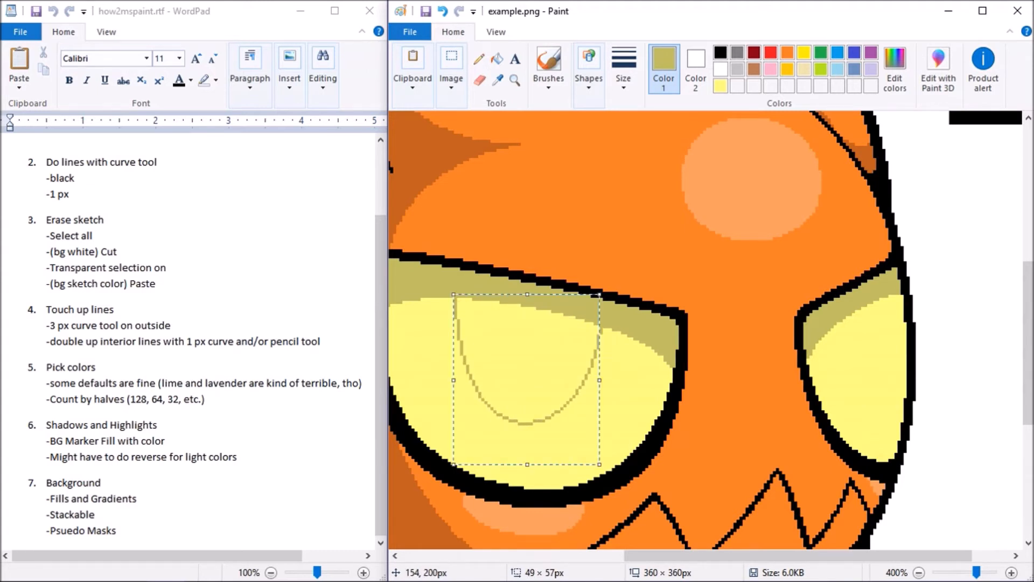
pyautogui.moveTo(453, 380); pyautogui.dragTo(508, 381)
pyautogui.moveTo(558, 434); pyautogui.dragTo(558, 431)
pyautogui.click(758, 408)
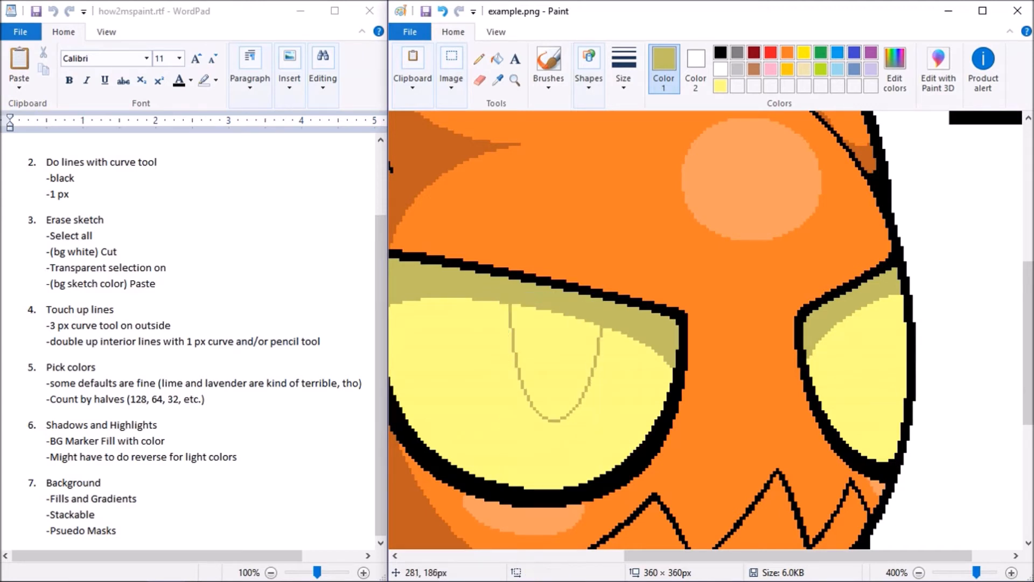
# Draw a U-shaped pupil curve about 23 × 52 px in the smaller eye, and fill both pupils with dark yellow
pyautogui.moveTo(902, 278); pyautogui.dragTo(893, 284)
pyautogui.moveTo(873, 400); pyautogui.dragTo(905, 431)
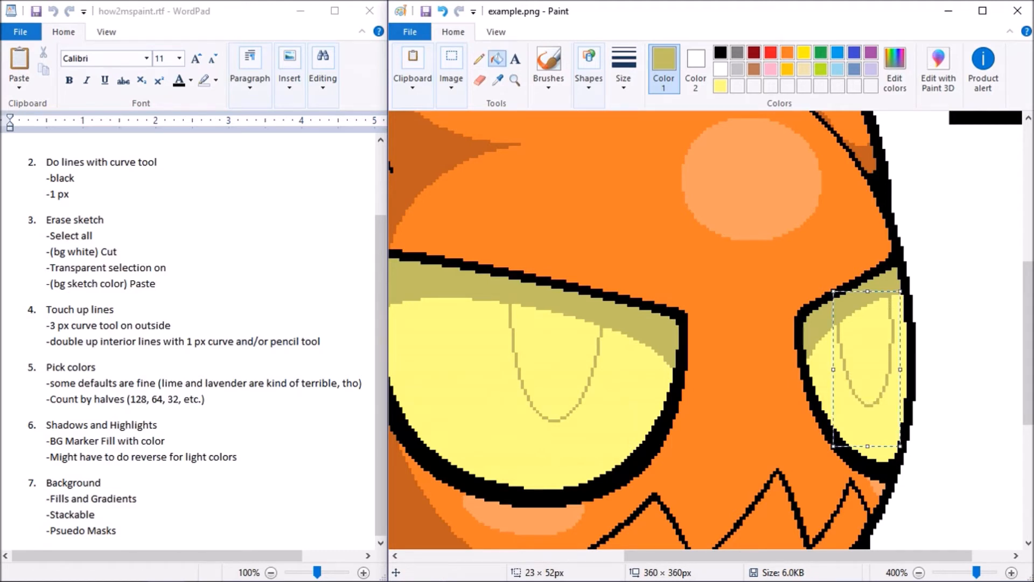
pyautogui.click(497, 58)
pyautogui.click(555, 372)
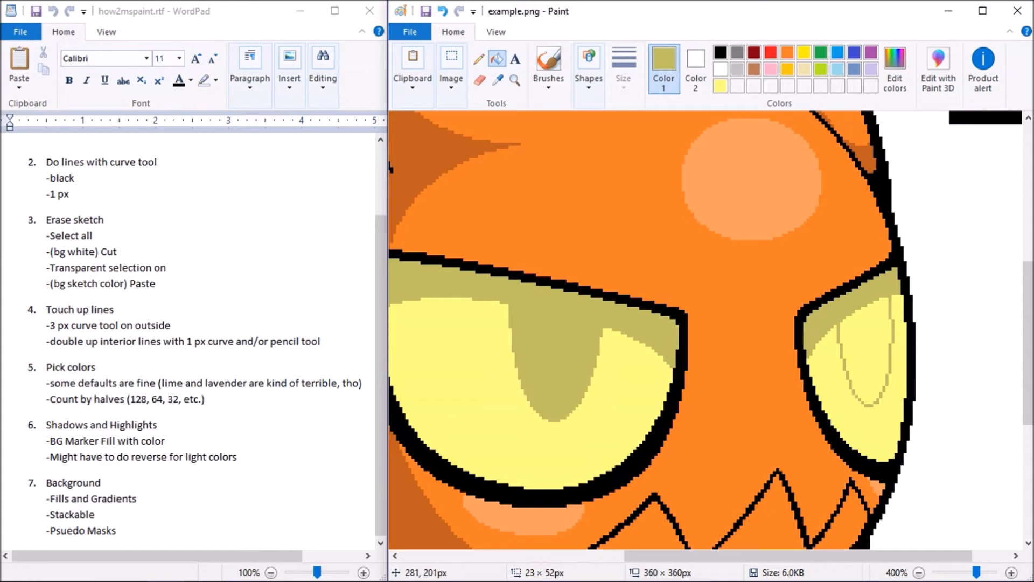
pyautogui.click(864, 372)
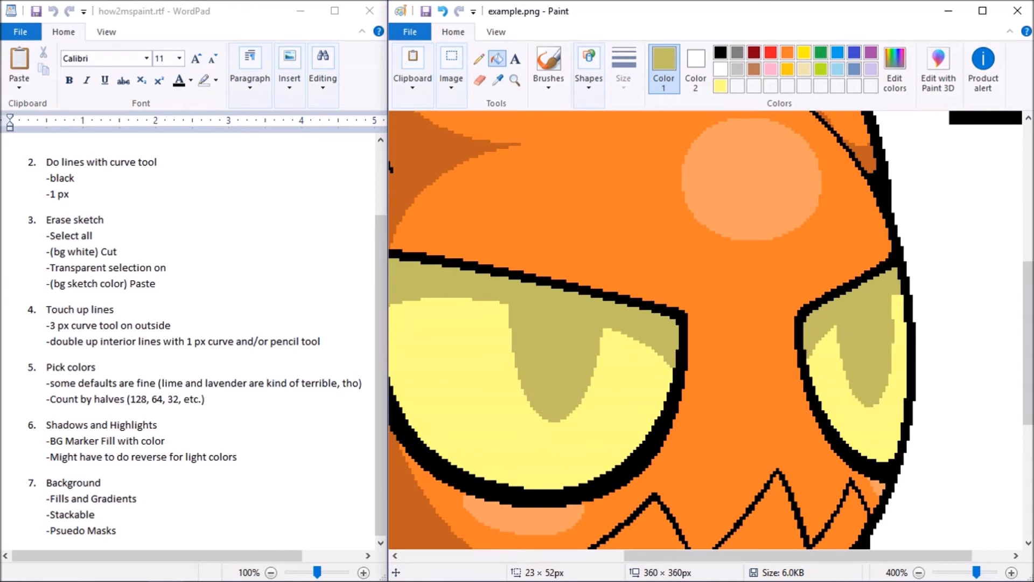
# Sample the light yellow highlight colour from the unshaded half of the yellow swatch
pyautogui.click(919, 573)
pyautogui.click(919, 572)
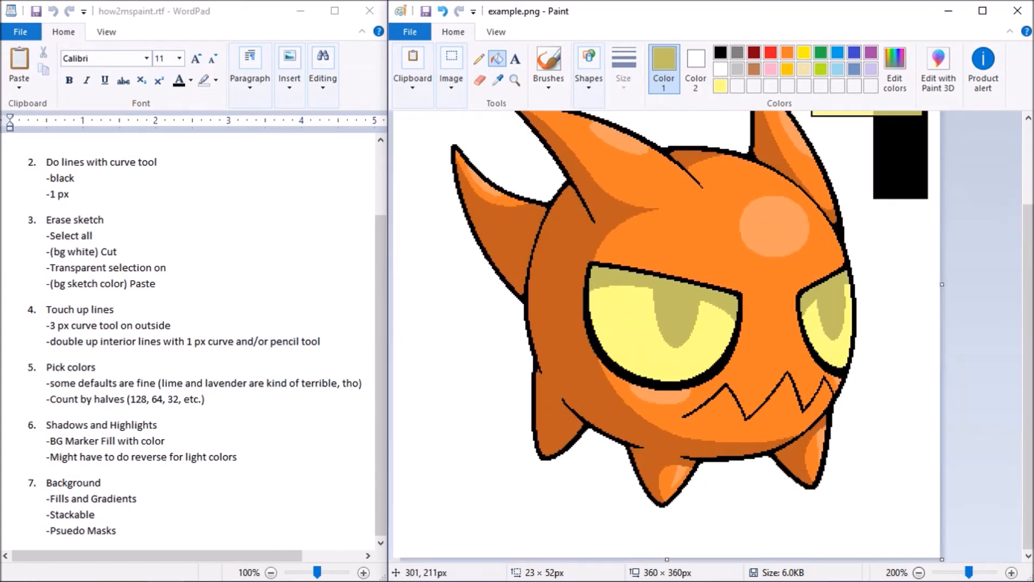
pyautogui.moveTo(1028, 376); pyautogui.dragTo(1028, 304)
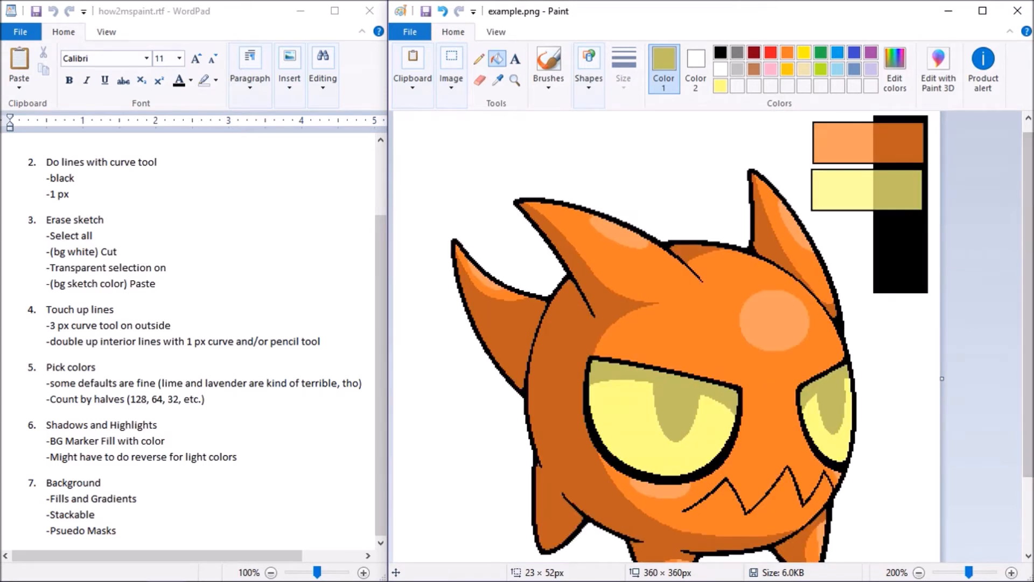
pyautogui.click(496, 80)
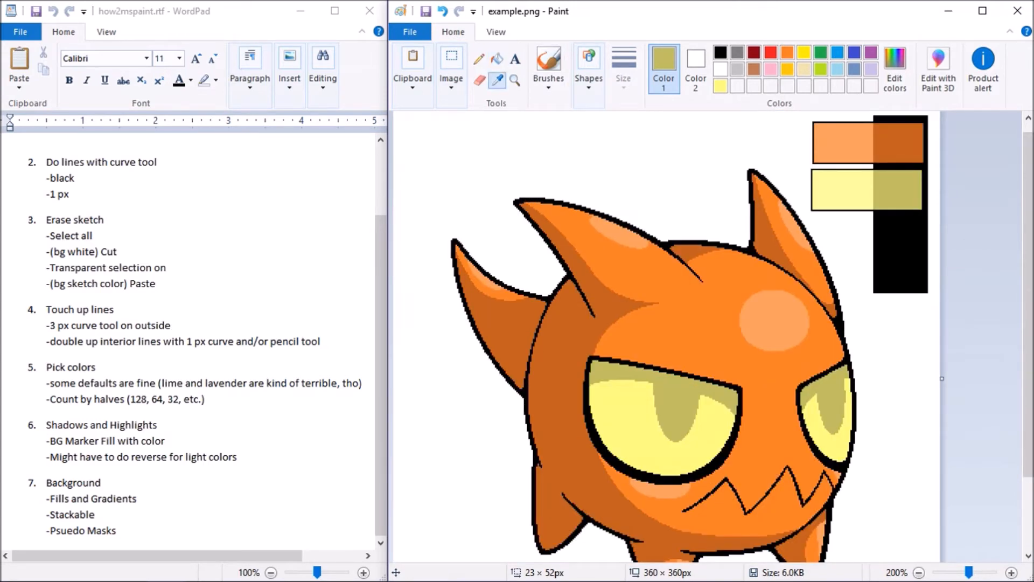
pyautogui.click(842, 189)
# Draw light yellow curves on both sides of the larger eye's pupil and fill the area below them with light yellow
pyautogui.click(589, 76)
pyautogui.click(596, 122)
pyautogui.click(1011, 572)
pyautogui.click(1011, 572)
pyautogui.moveTo(558, 308); pyautogui.dragTo(692, 286)
pyautogui.moveTo(743, 313); pyautogui.dragTo(798, 344)
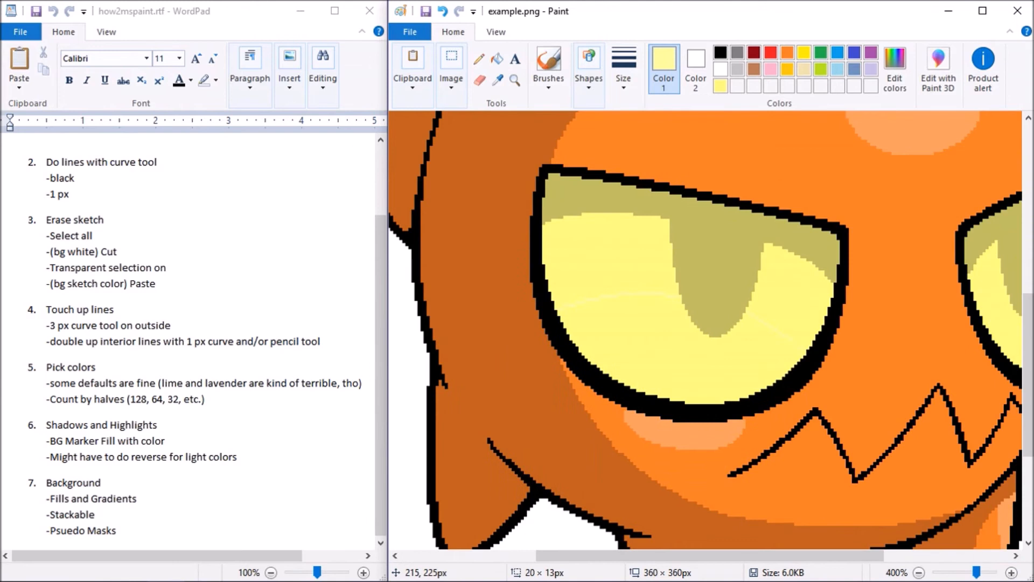
pyautogui.click(497, 58)
pyautogui.click(638, 350)
# Draw light yellow highlight curves on both sides of the smaller eye's pupil with the Curve tool
pyautogui.moveTo(709, 555)
pyautogui.mouseDown()
pyautogui.moveTo(798, 555)
pyautogui.moveTo(784, 556)
pyautogui.mouseUp()
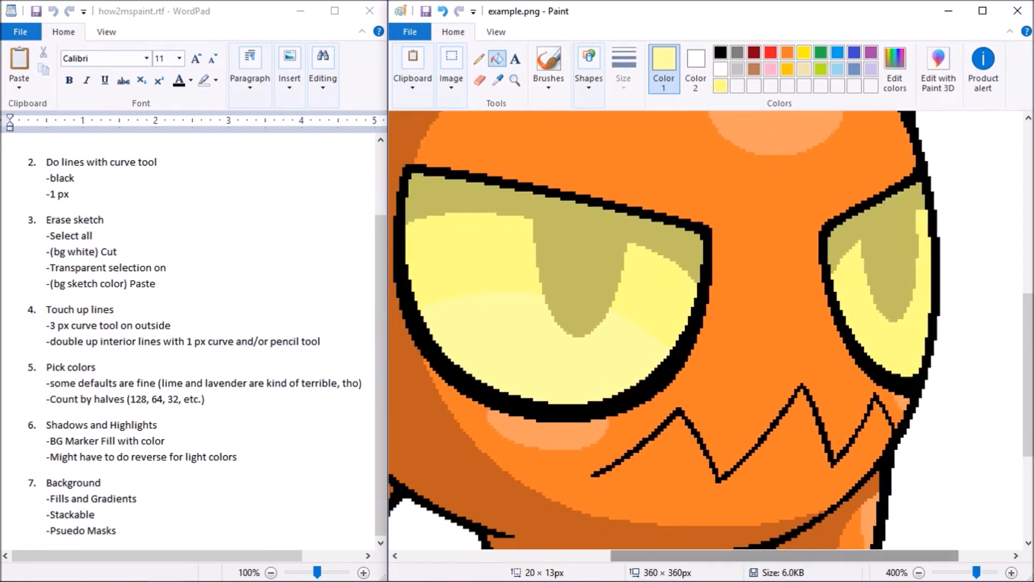
pyautogui.click(589, 81)
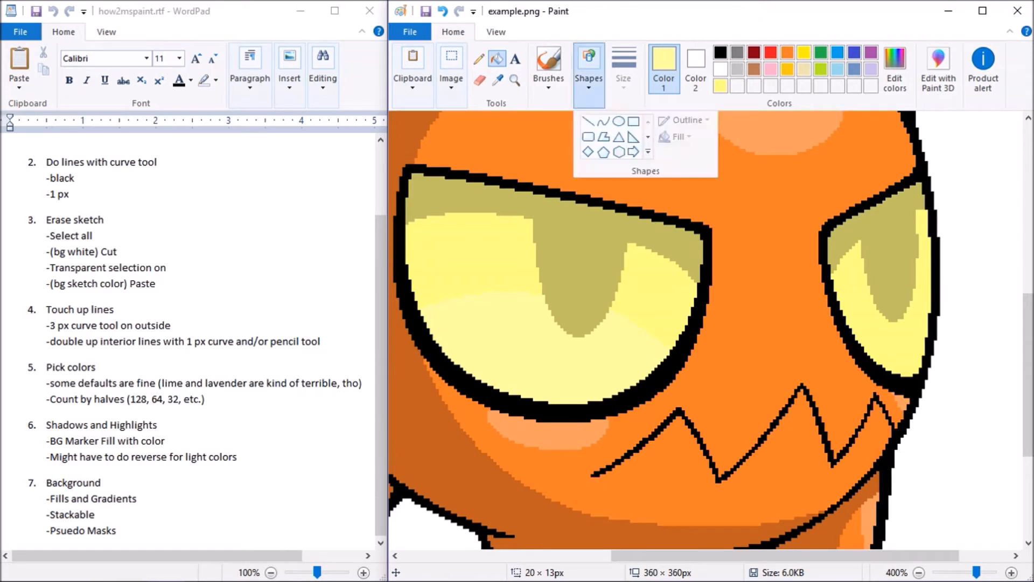
pyautogui.click(603, 122)
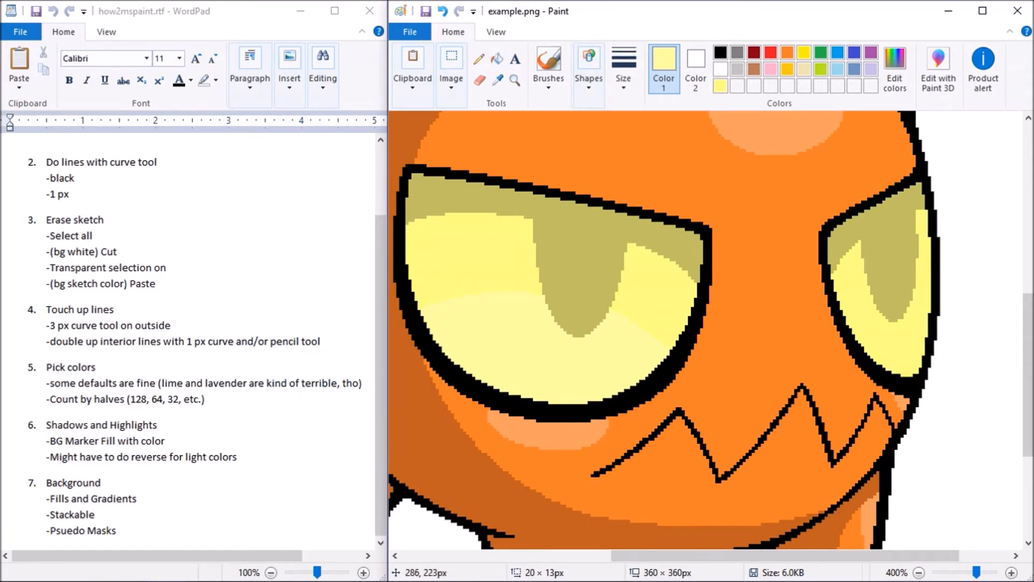
pyautogui.moveTo(859, 346); pyautogui.dragTo(883, 316)
pyautogui.moveTo(878, 348); pyautogui.dragTo(899, 326)
pyautogui.click(899, 326)
pyautogui.click(936, 288)
pyautogui.moveTo(906, 311); pyautogui.dragTo(928, 305)
pyautogui.moveTo(930, 299); pyautogui.dragTo(925, 302)
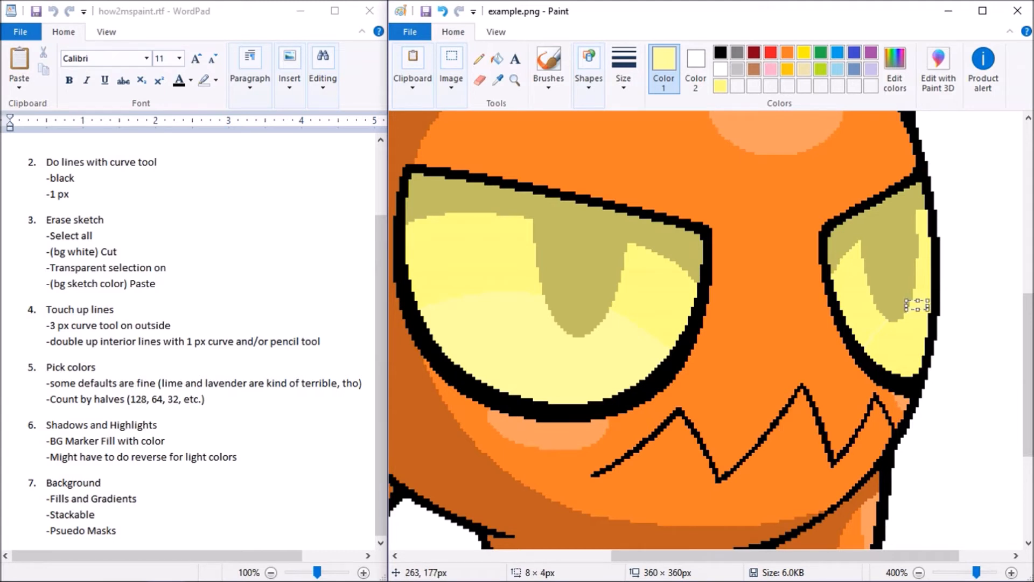
# Fill the area below the smaller eye's highlight curves with light yellow, and set the drawing colour to white
pyautogui.click(497, 58)
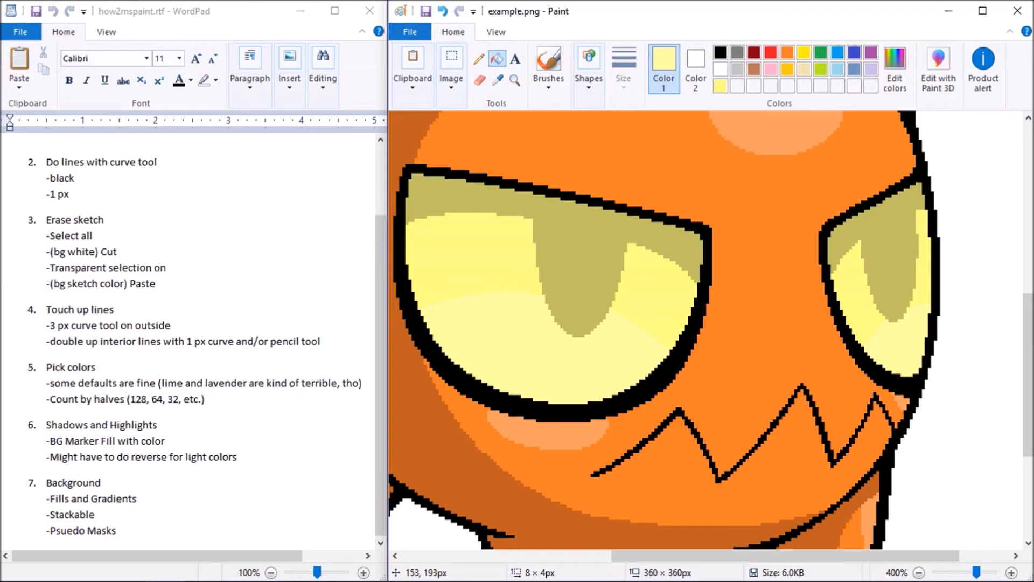
pyautogui.click(720, 69)
pyautogui.click(588, 64)
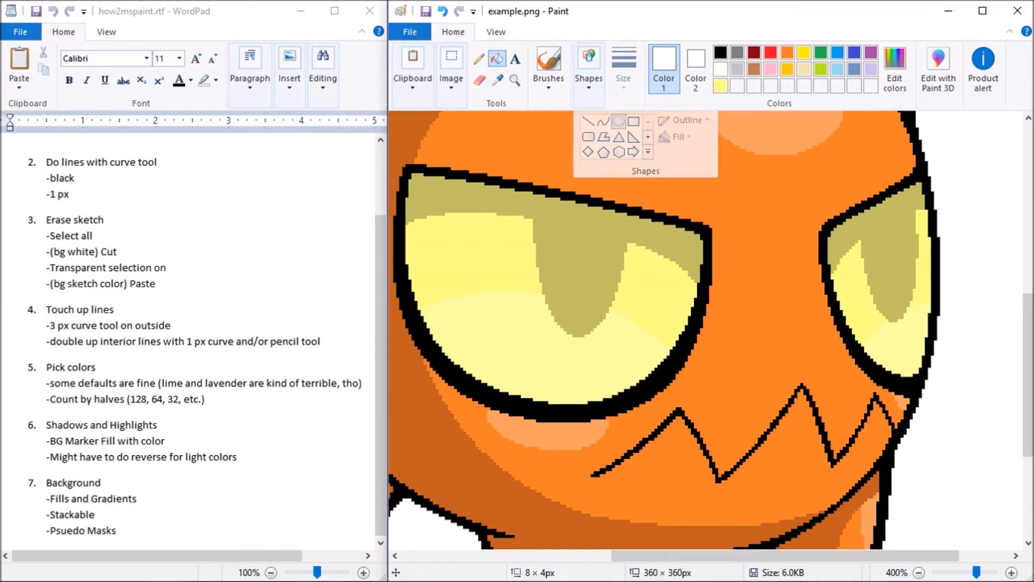
pyautogui.click(618, 121)
pyautogui.moveTo(510, 221); pyautogui.dragTo(556, 265)
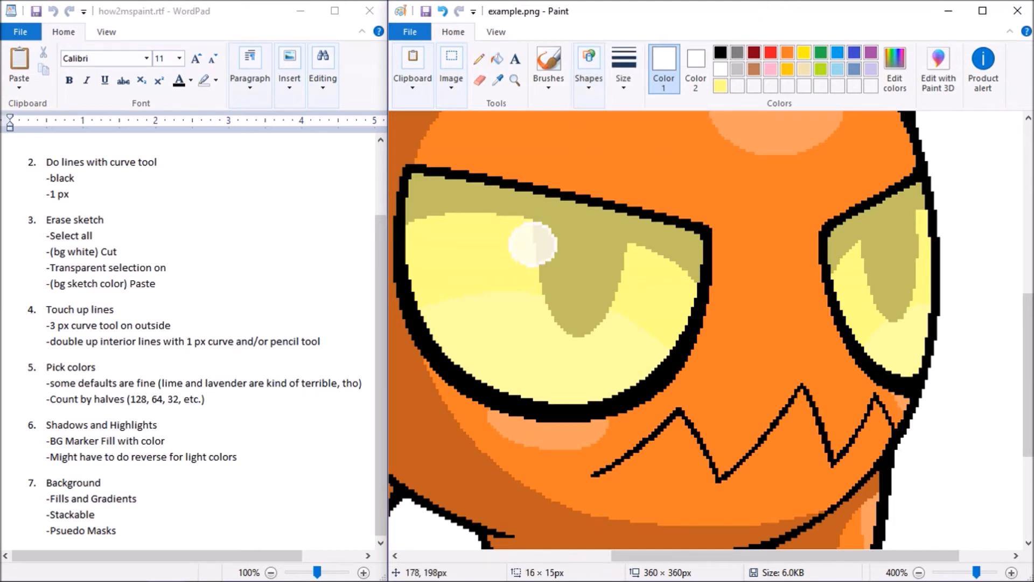
pyautogui.click(497, 58)
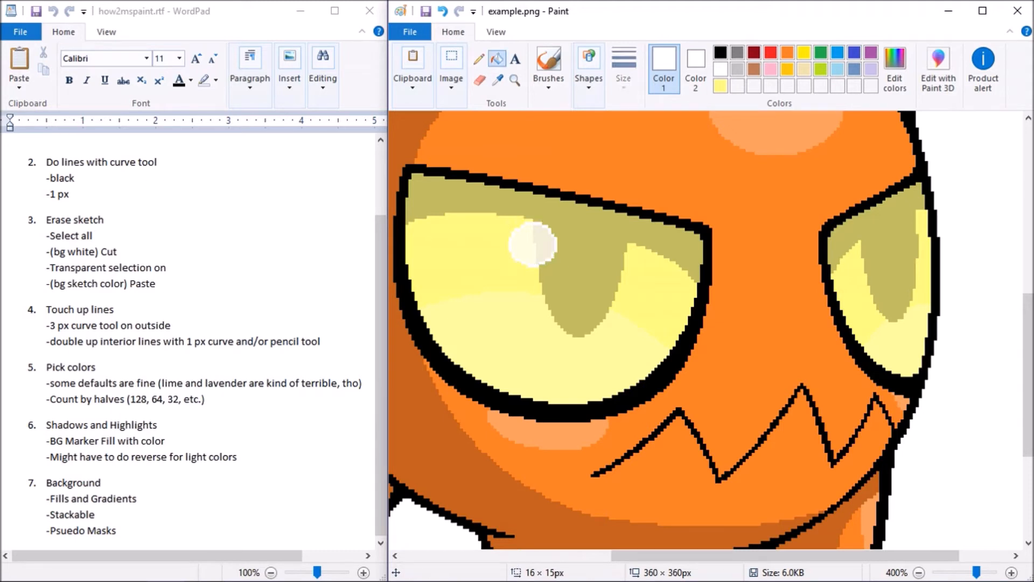
pyautogui.click(544, 244)
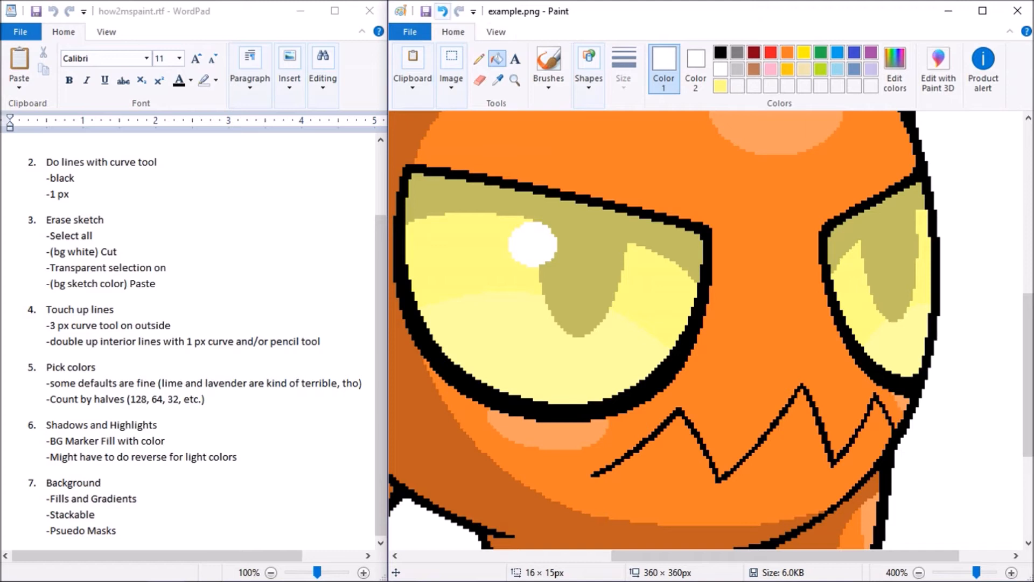
pyautogui.click(442, 11)
pyautogui.click(442, 11)
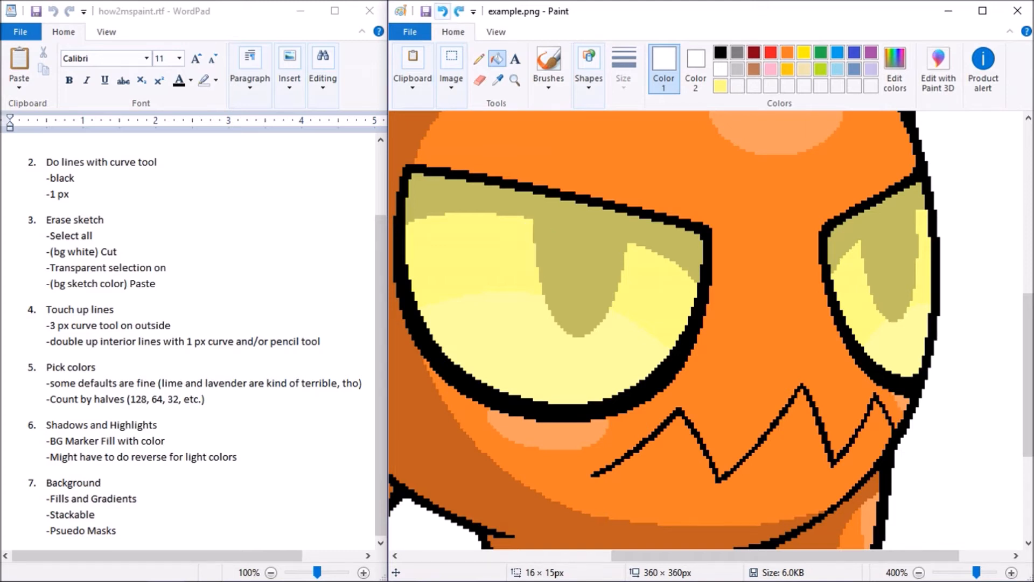
# Draw a small white ellipse with solid colour fill over the upper right edge of each eye's pupil
pyautogui.click(588, 75)
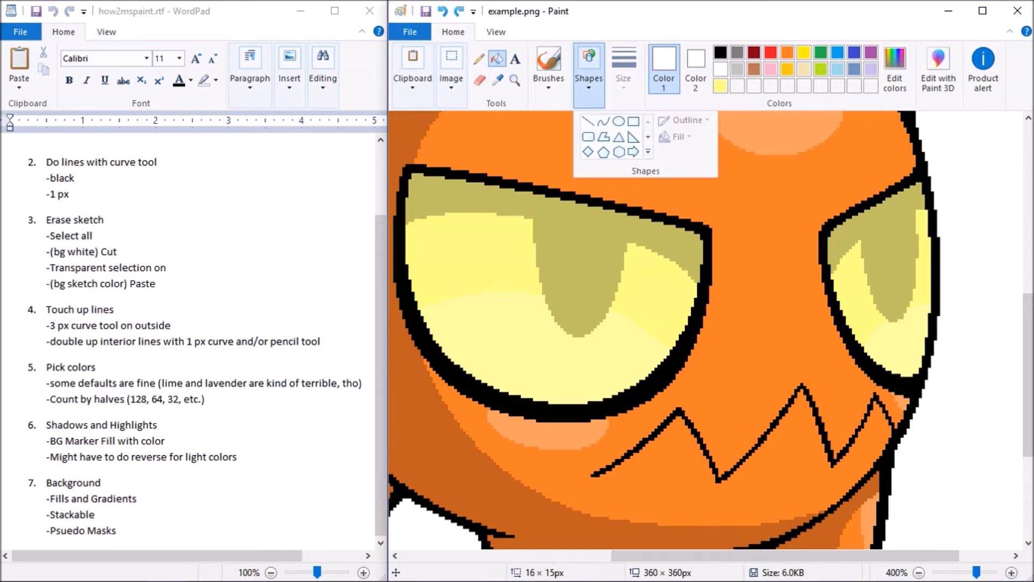
pyautogui.click(618, 121)
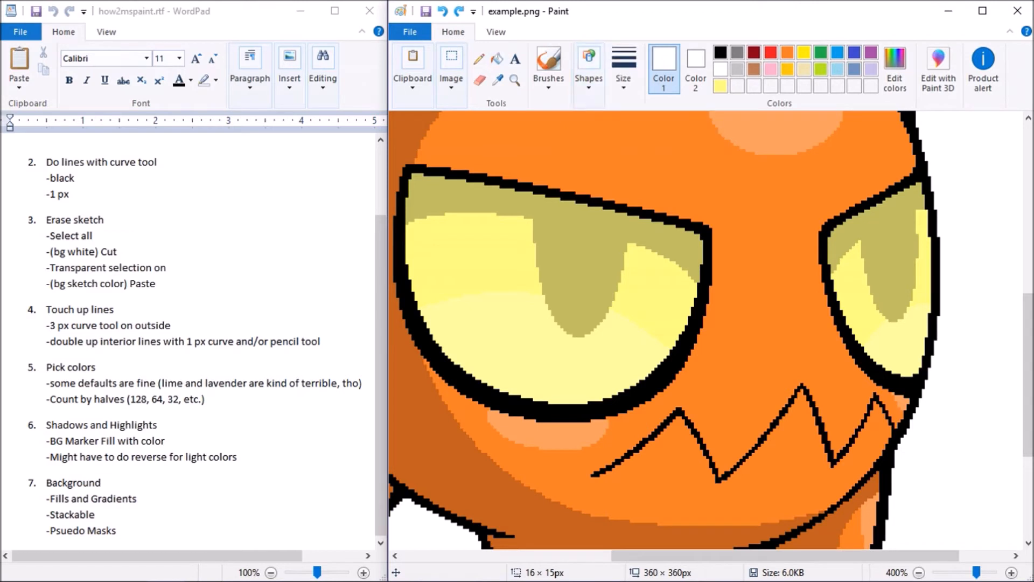
pyautogui.click(589, 75)
pyautogui.click(676, 136)
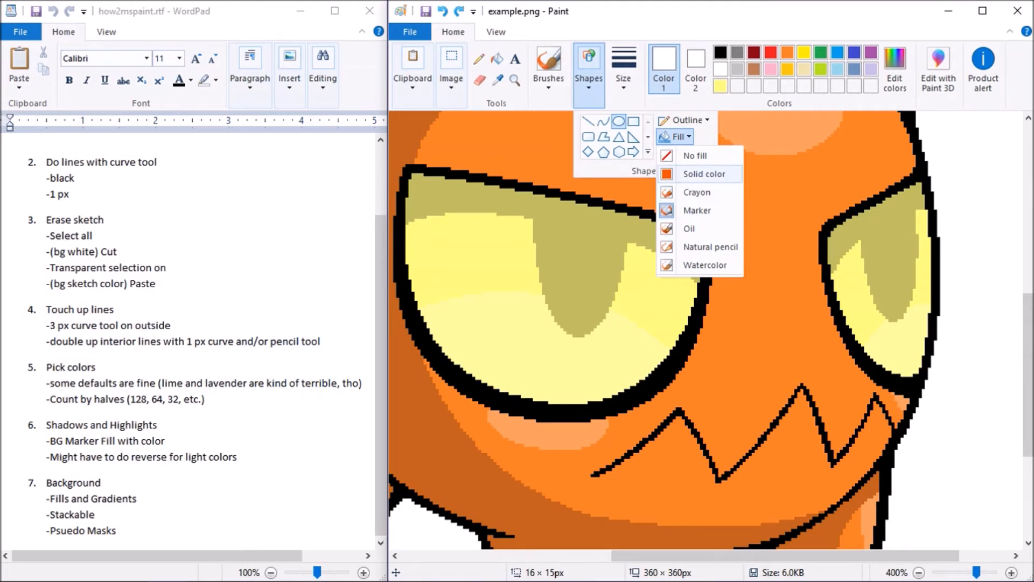
pyautogui.click(704, 174)
pyautogui.moveTo(612, 240); pyautogui.dragTo(642, 277)
pyautogui.click(840, 258)
pyautogui.moveTo(905, 229); pyautogui.dragTo(931, 256)
pyautogui.click(767, 255)
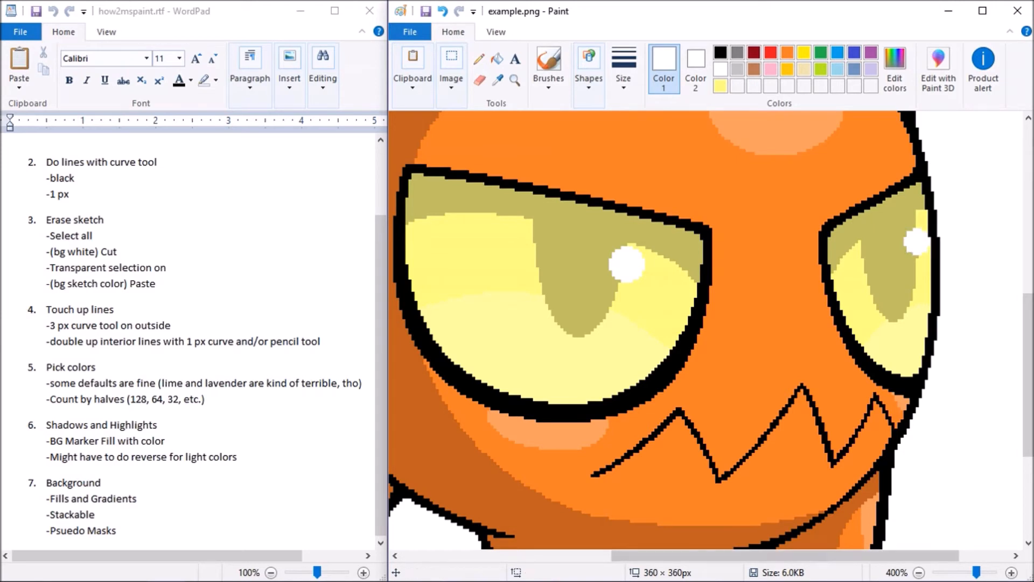
# Refill the unshaded half of the yellow swatch with the base yellow of the eyes
pyautogui.click(919, 572)
pyautogui.click(919, 572)
pyautogui.click(919, 572)
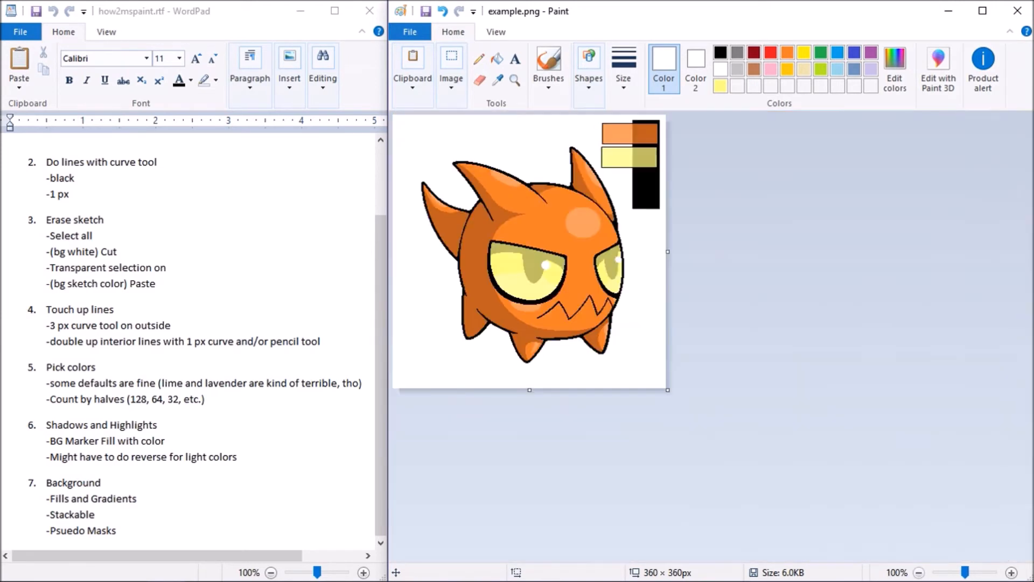
pyautogui.click(919, 572)
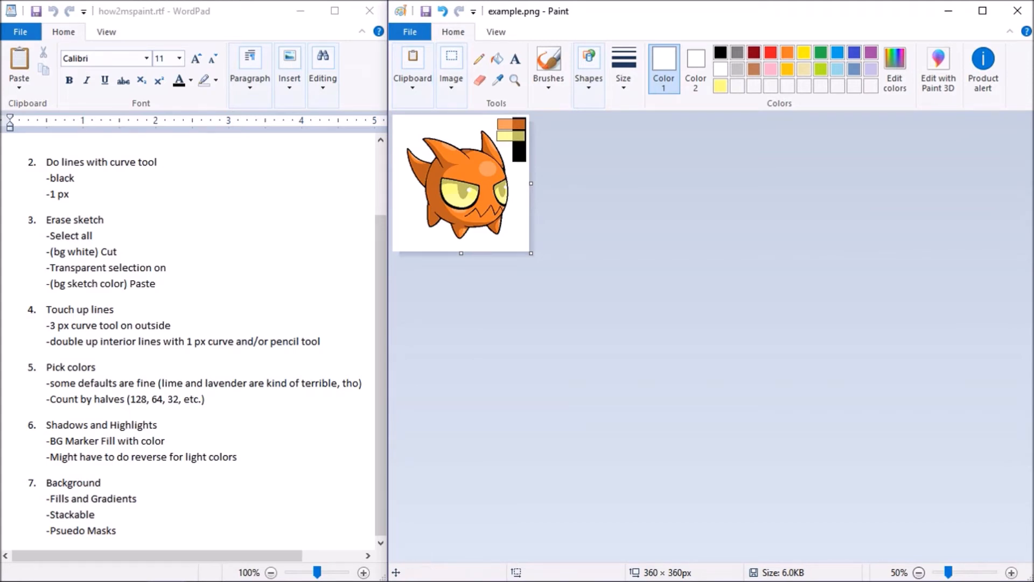
pyautogui.click(498, 80)
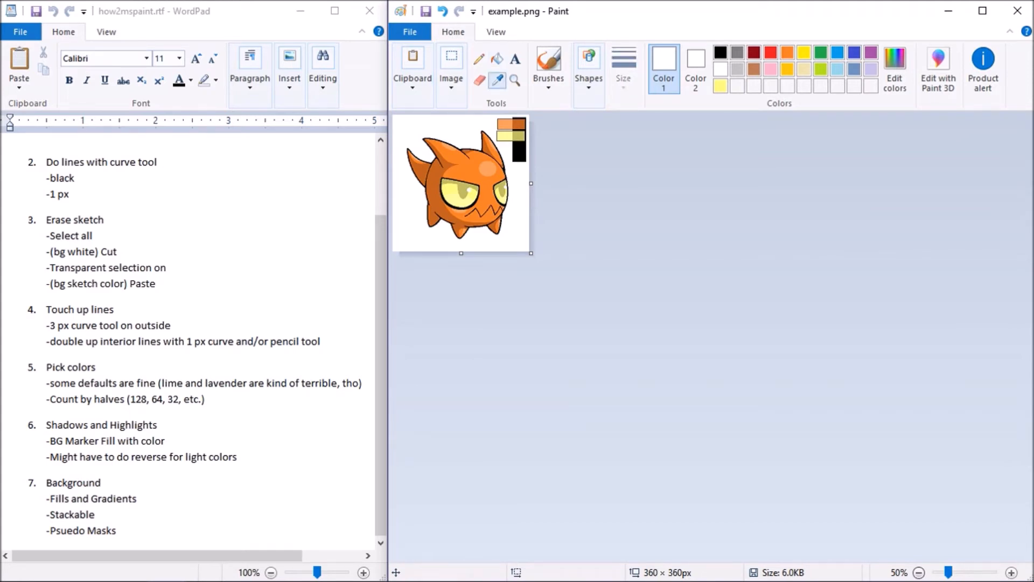
pyautogui.click(1012, 572)
pyautogui.click(1011, 572)
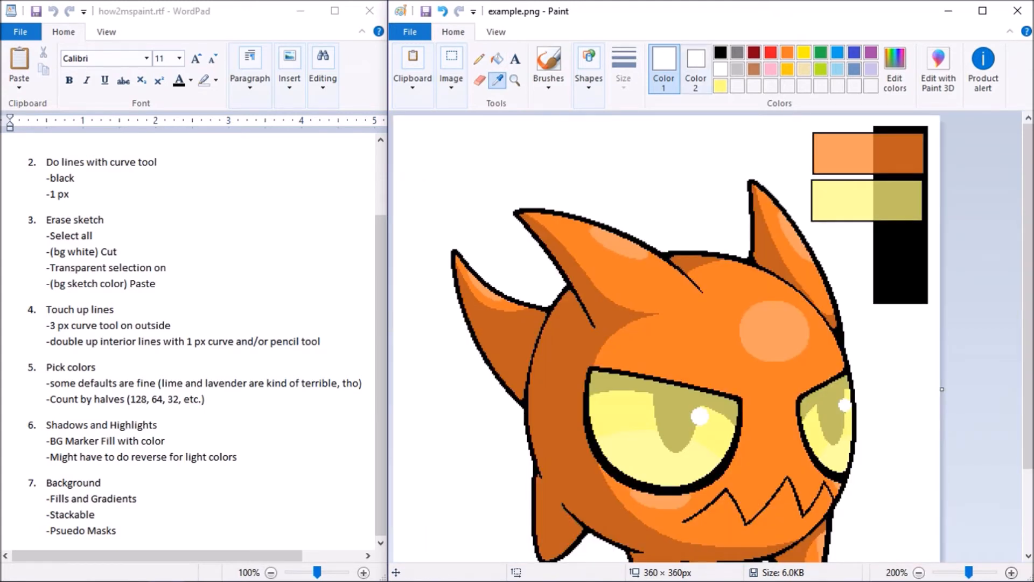
pyautogui.click(843, 202)
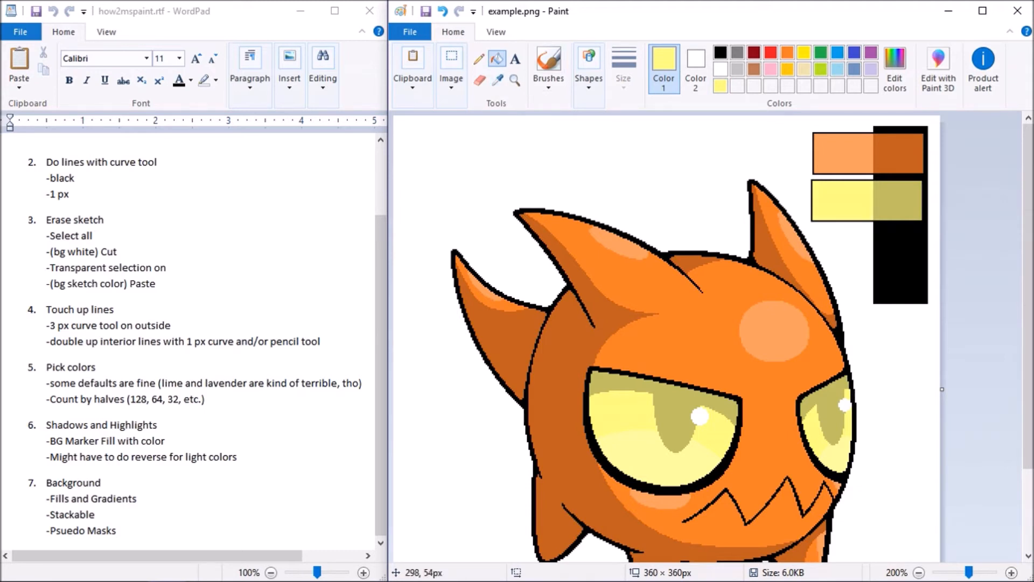
# Draw a yellow-outlined rectangle about 39 × 28 px with white Marker fill over the yellow swatch's unshaded half
pyautogui.click(696, 68)
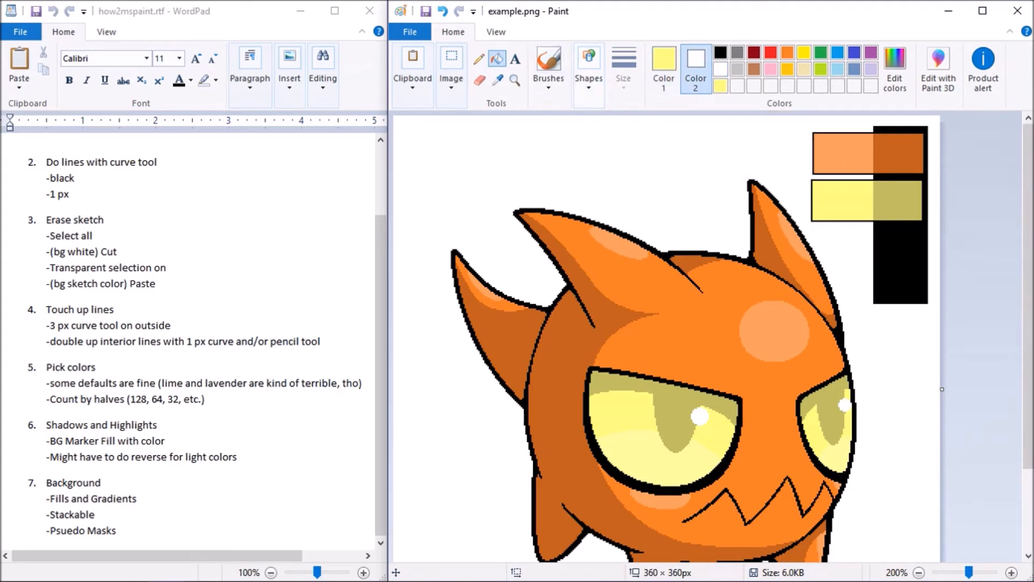
pyautogui.click(588, 62)
pyautogui.click(634, 121)
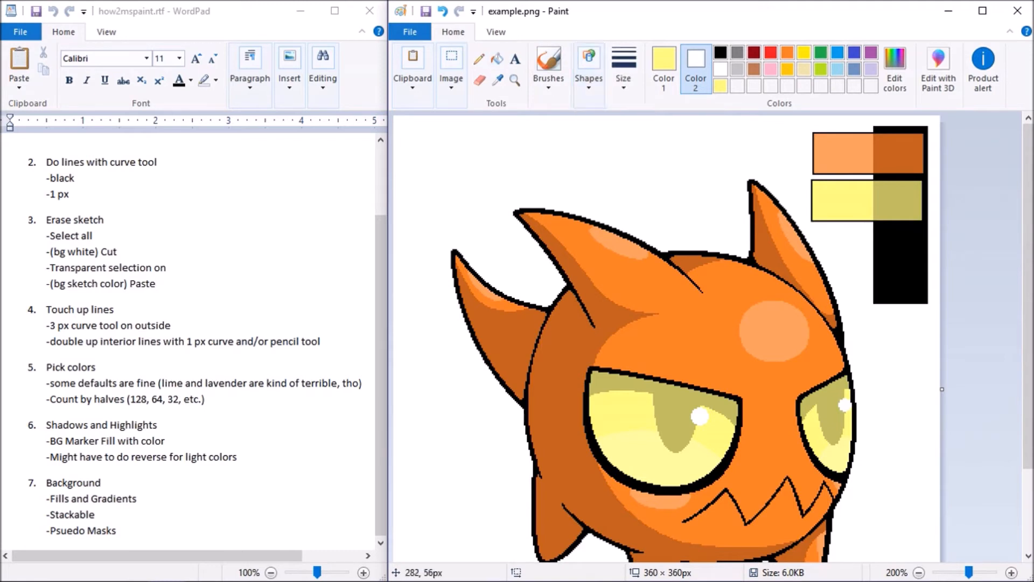
pyautogui.moveTo(813, 180); pyautogui.dragTo(869, 220)
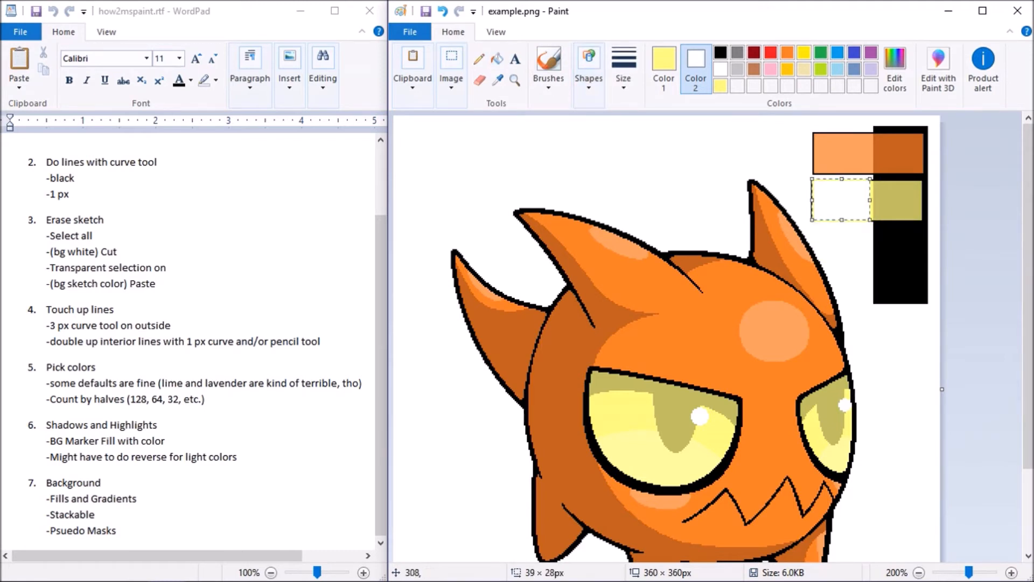
pyautogui.click(589, 70)
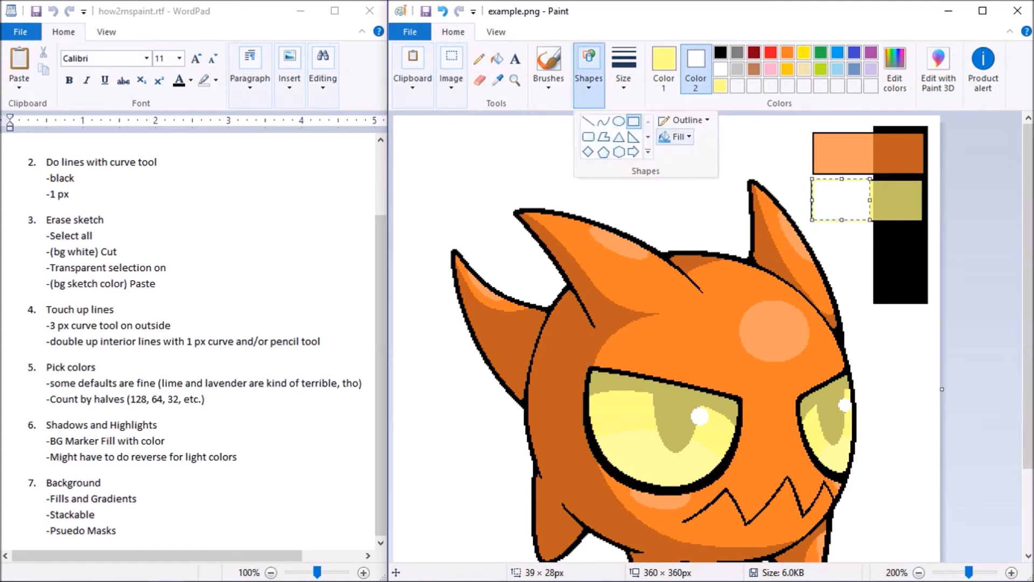
pyautogui.click(675, 137)
pyautogui.click(697, 211)
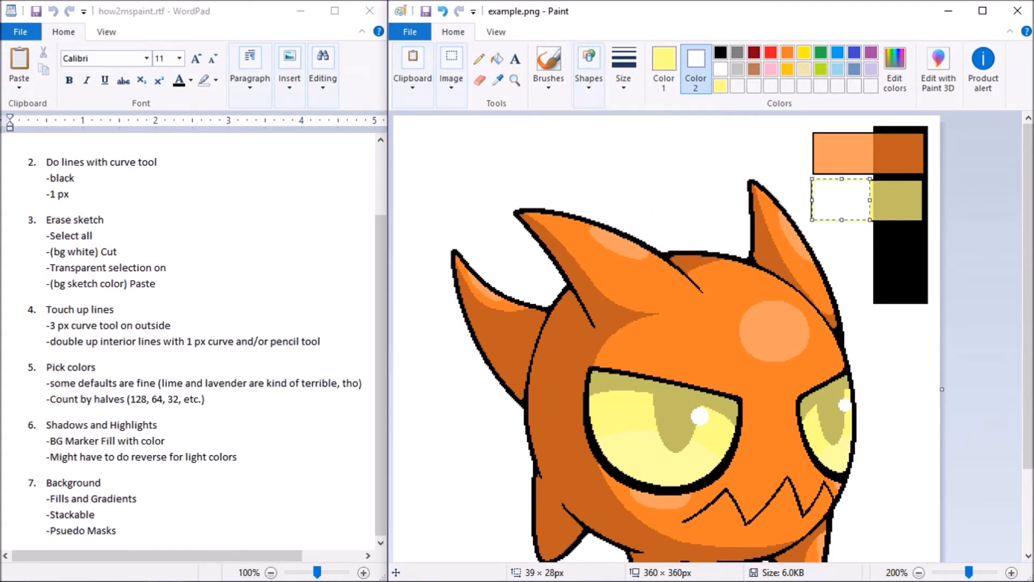
pyautogui.click(579, 159)
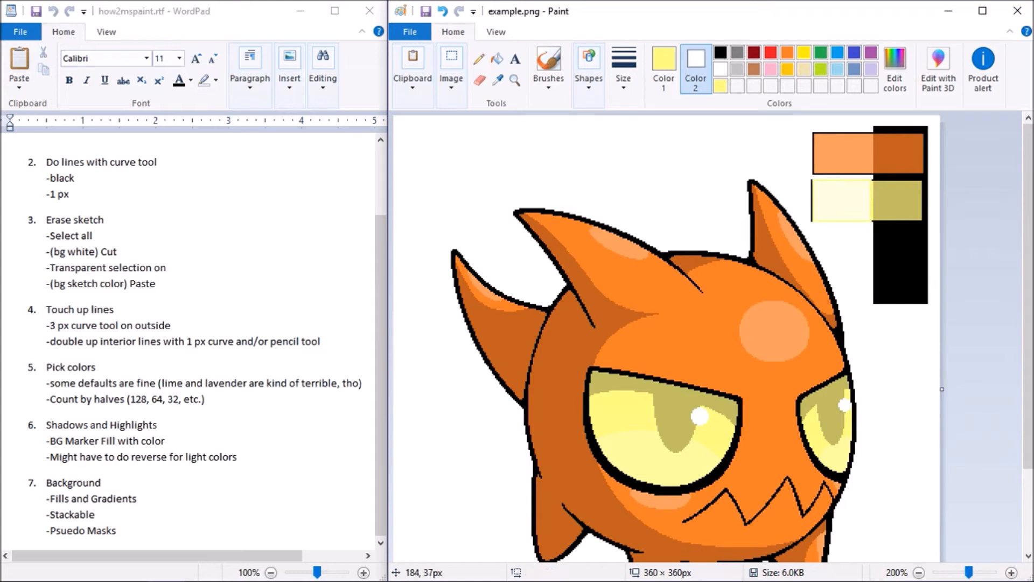
# Sample the pale yellow from the lightened swatch and fill the lower highlights of both eyes with it
pyautogui.click(498, 79)
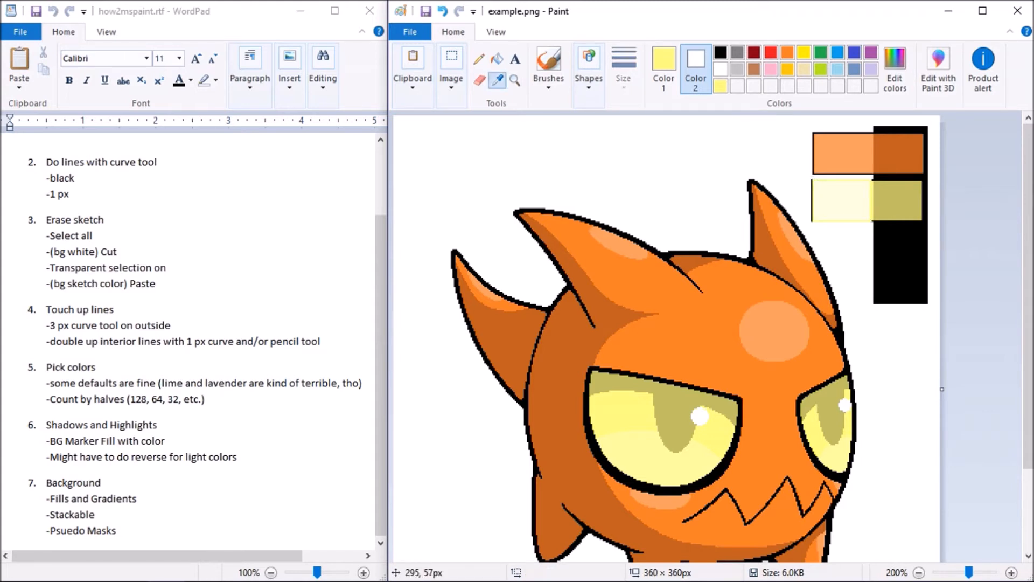
pyautogui.click(840, 200)
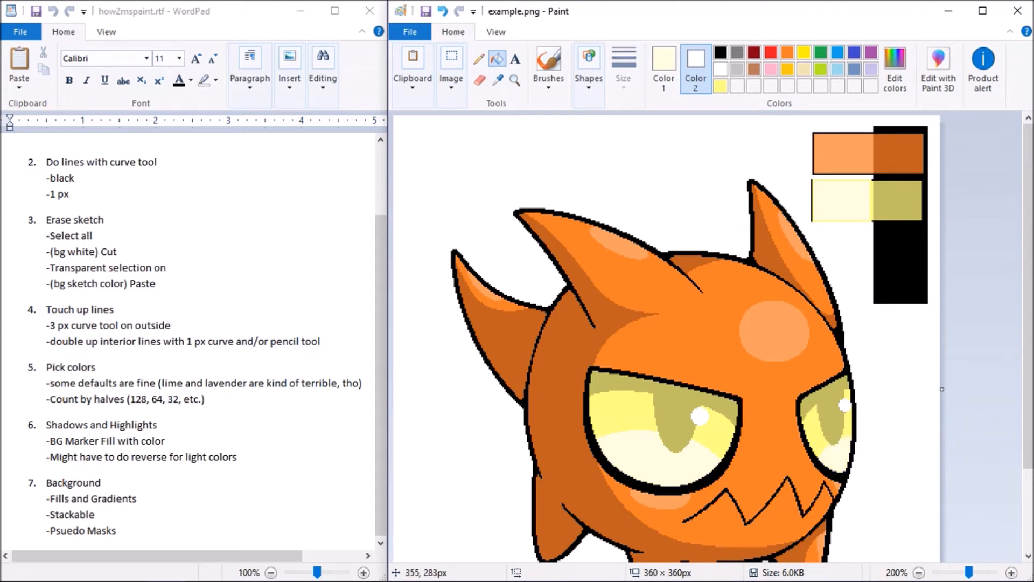
# Try filling the larger eye's white spot with pale yellow, and its lower highlight with white
pyautogui.scroll(-2, 666, 338)
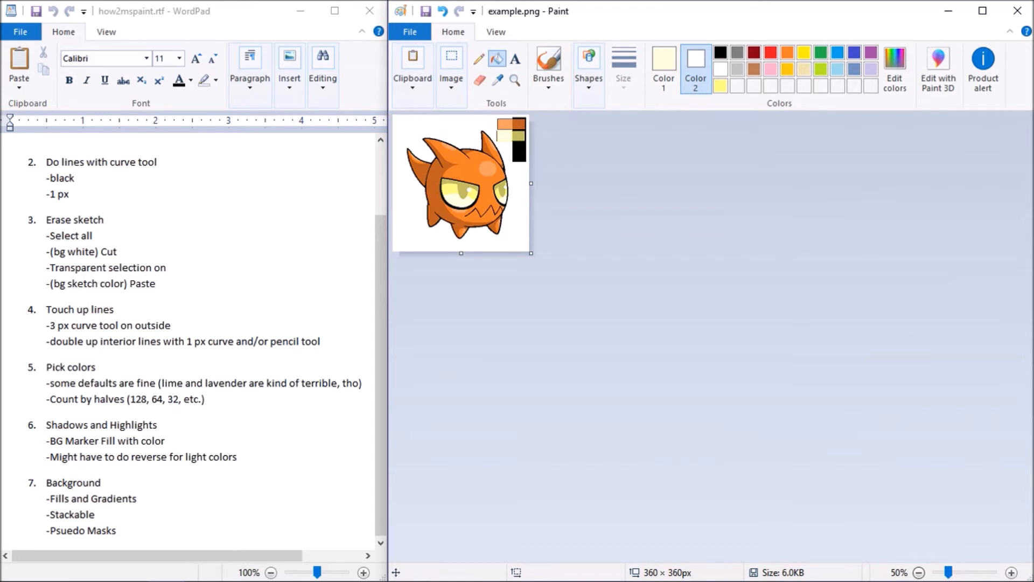
pyautogui.click(1011, 572)
pyautogui.click(1012, 572)
pyautogui.click(1012, 572)
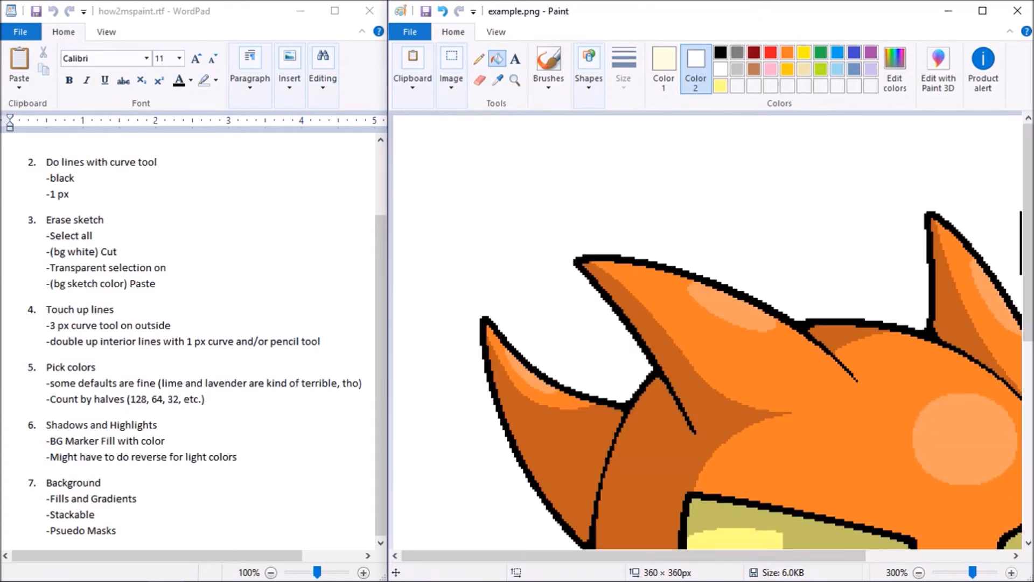
pyautogui.moveTo(1028, 246); pyautogui.dragTo(1028, 353)
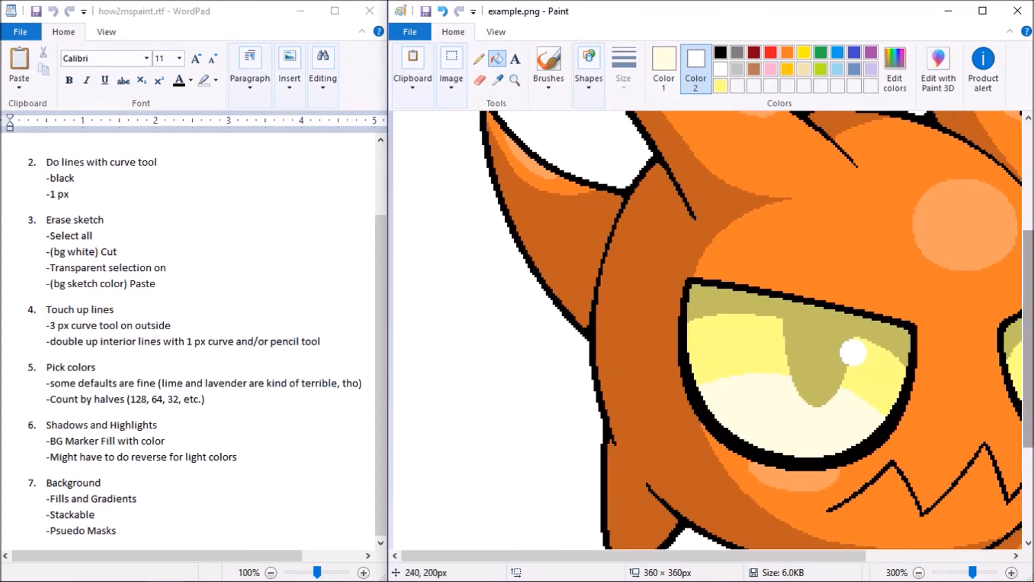
pyautogui.moveTo(633, 555); pyautogui.dragTo(777, 555)
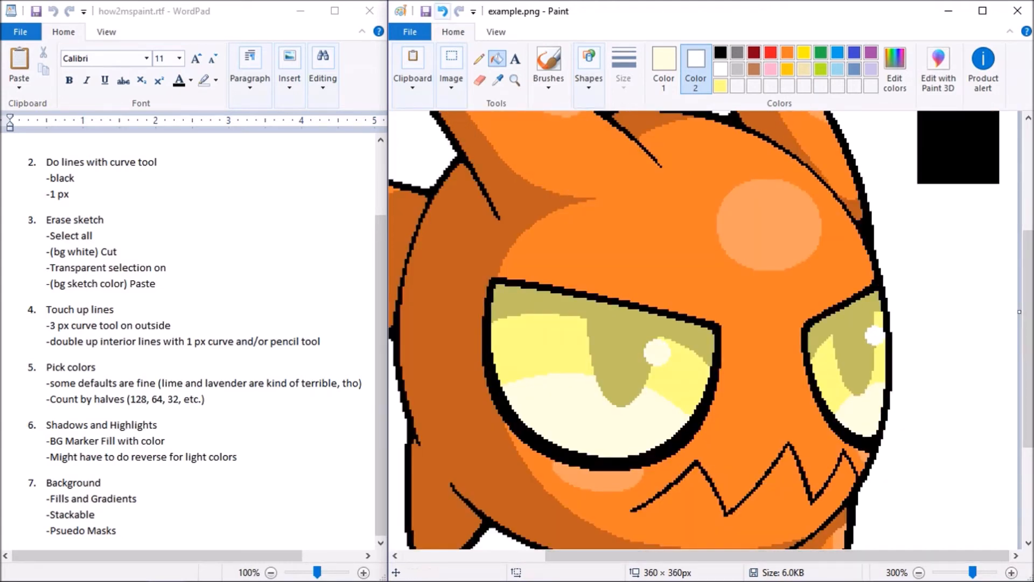
pyautogui.click(443, 11)
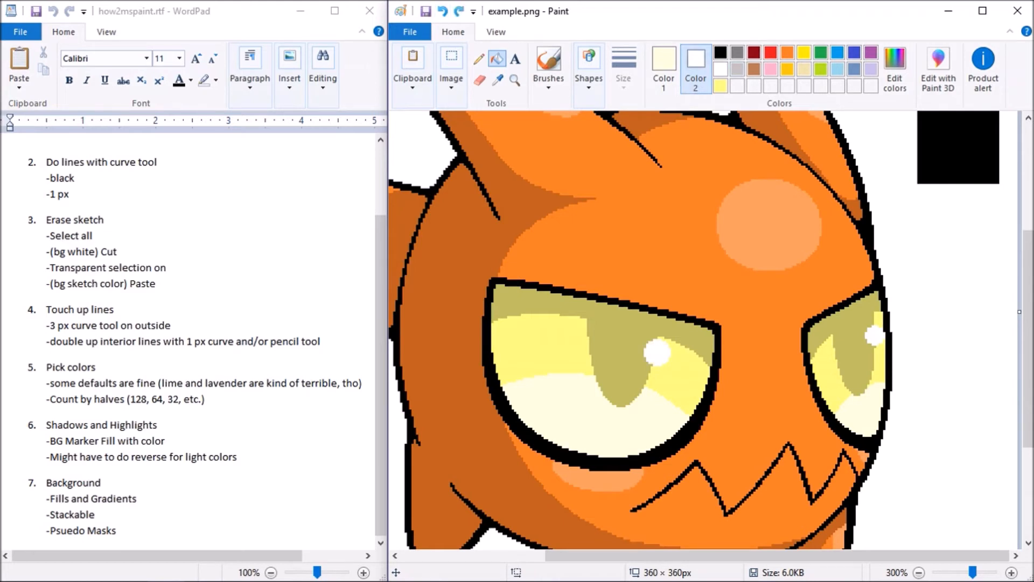
pyautogui.click(664, 69)
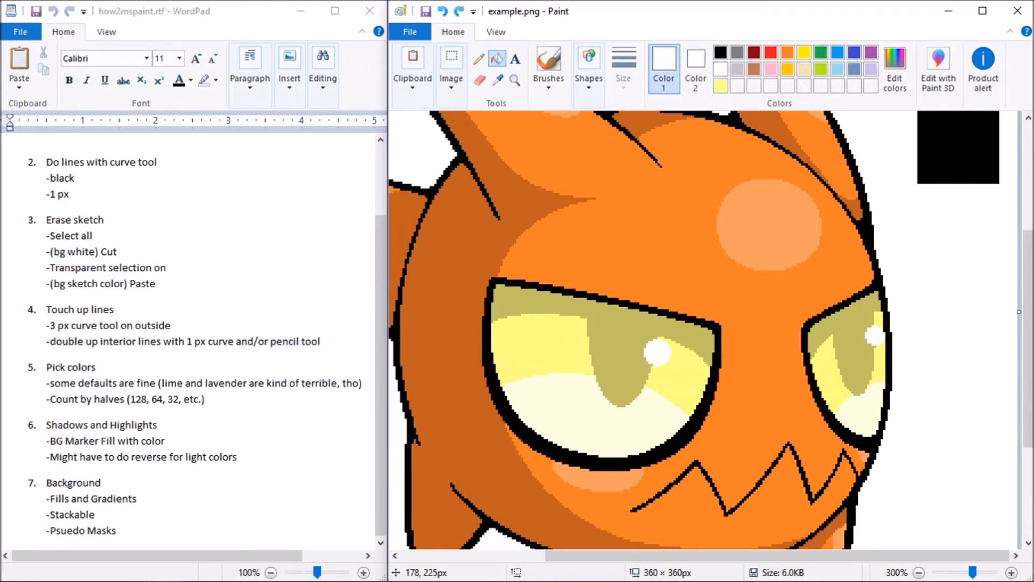
pyautogui.click(590, 417)
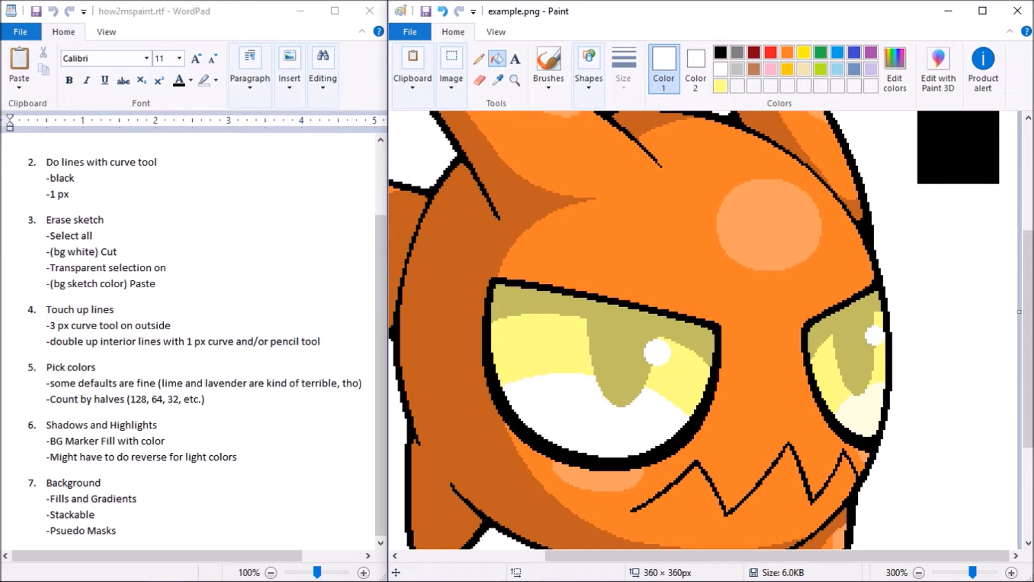
# Trim the upper edges of both eyes' lower highlights with base yellow curves, about 19 × 12 px in the smaller eye
pyautogui.click(720, 85)
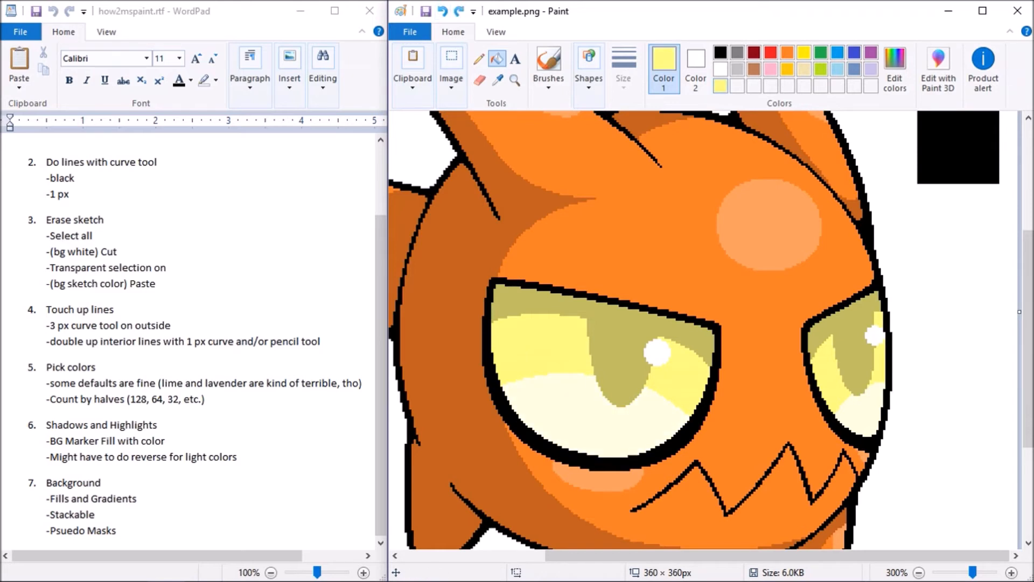
pyautogui.click(623, 69)
pyautogui.click(658, 144)
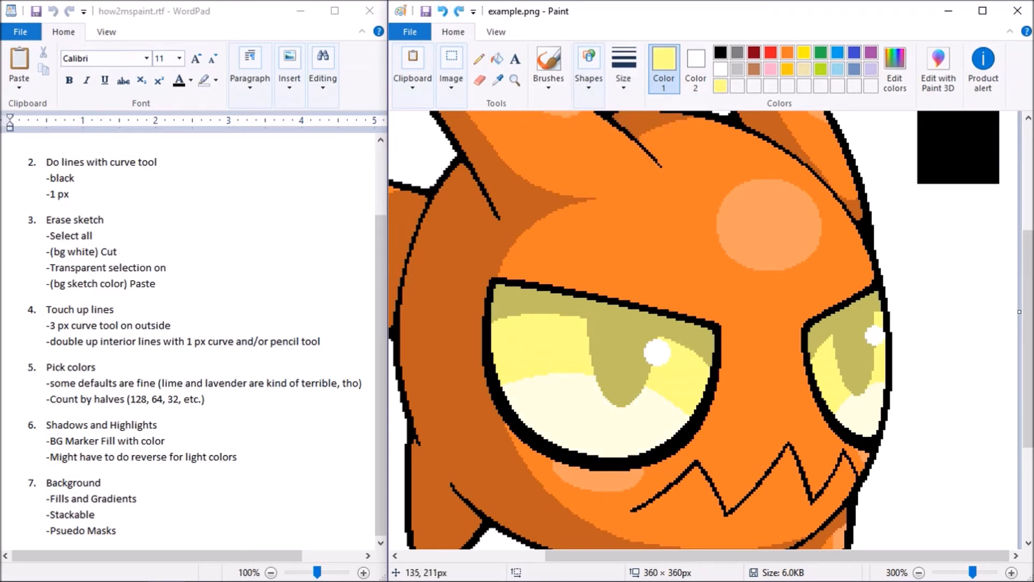
pyautogui.moveTo(506, 382)
pyautogui.mouseDown()
pyautogui.moveTo(595, 379)
pyautogui.moveTo(687, 418)
pyautogui.mouseUp()
pyautogui.click(497, 59)
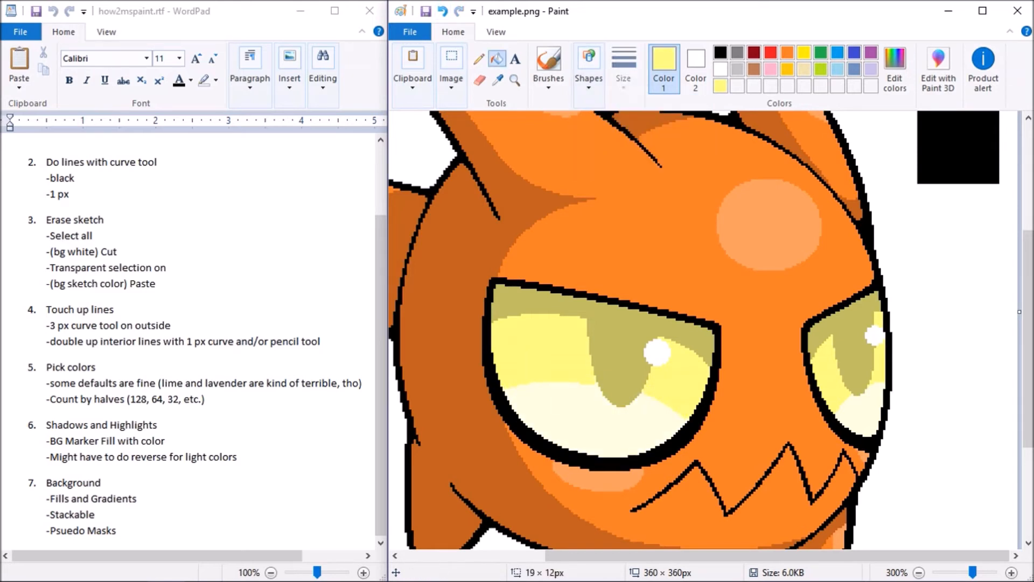
# Sample the pale yellow from the larger eye's lower highlight as the primary colour
pyautogui.click(479, 59)
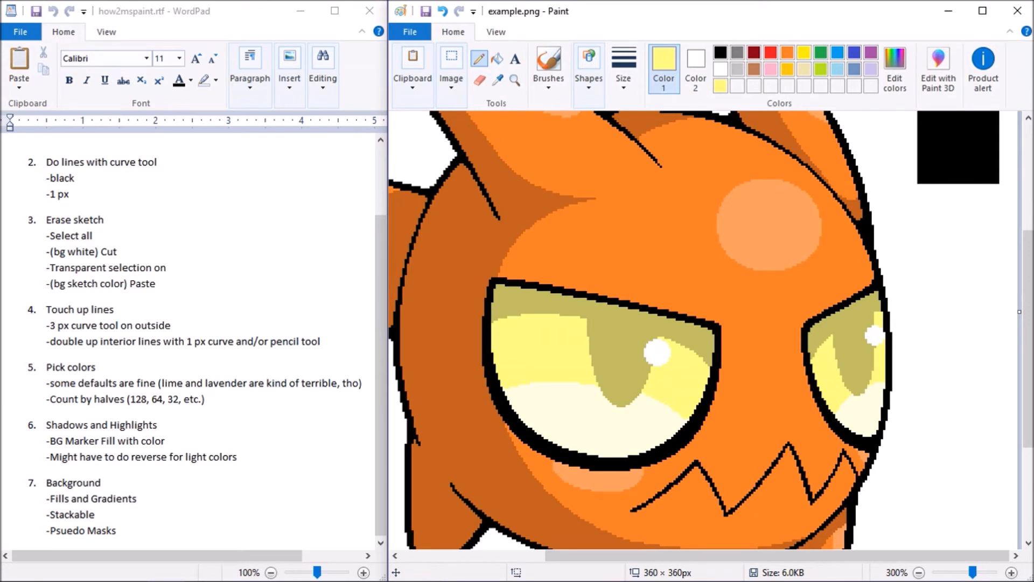
pyautogui.click(497, 80)
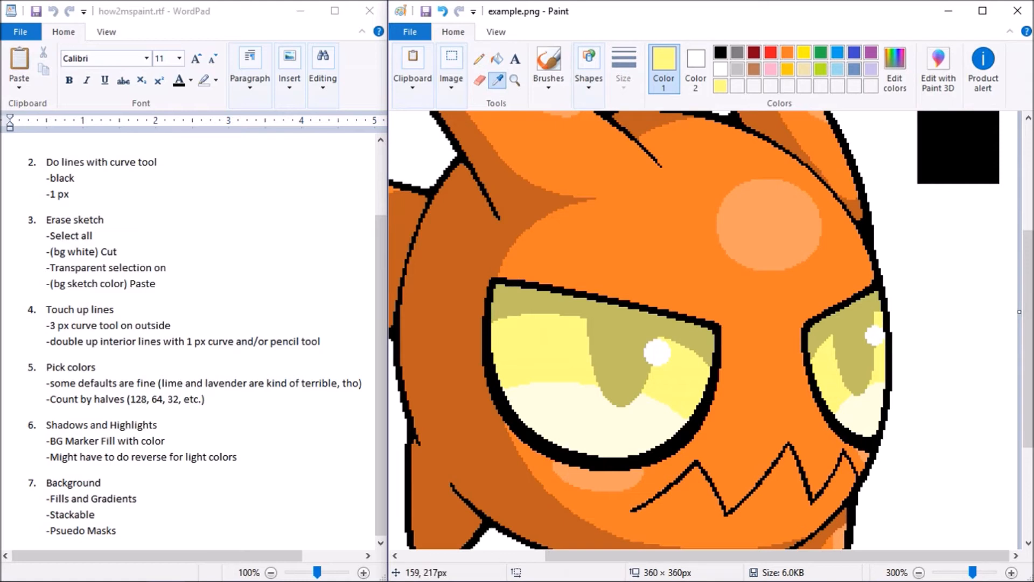
pyautogui.click(540, 395)
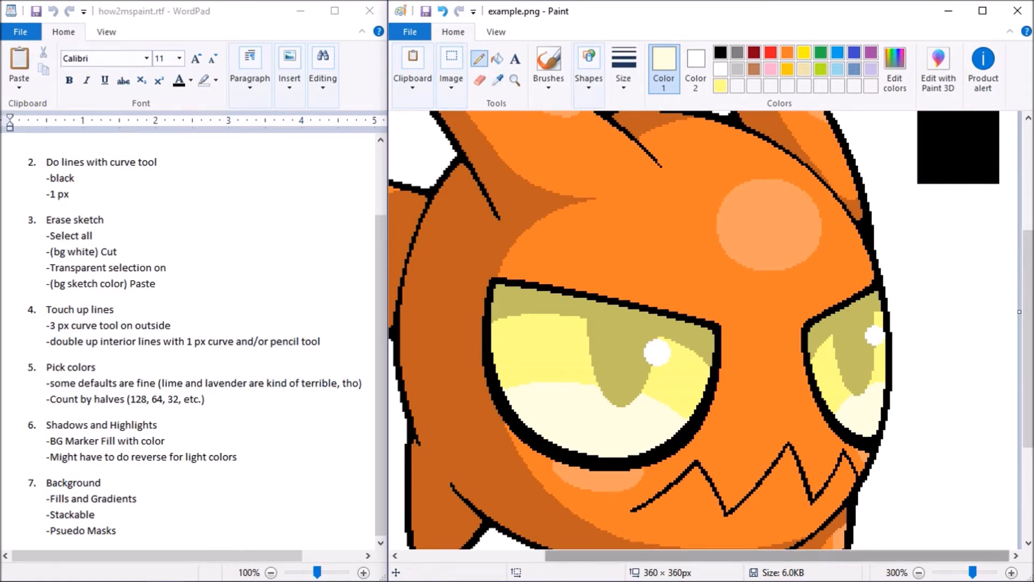
# Fill the pupil, white reflection, shadow and base yellow areas of the larger eye with pale yellow
pyautogui.hotkey('ctrl', 'pagedown')
pyautogui.hotkey('ctrl', 'pagedown')
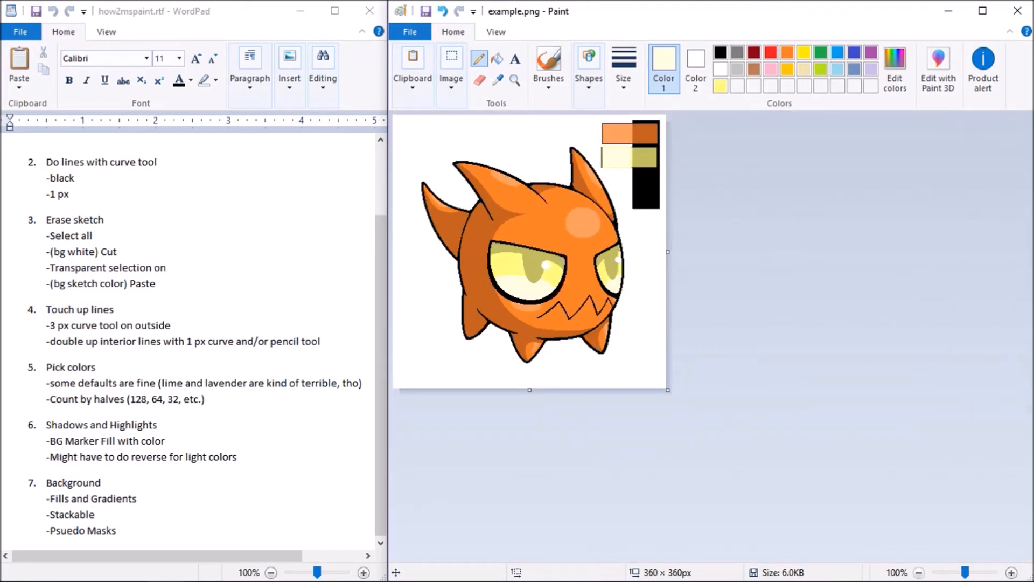
pyautogui.hotkey('ctrl', 'pagedown')
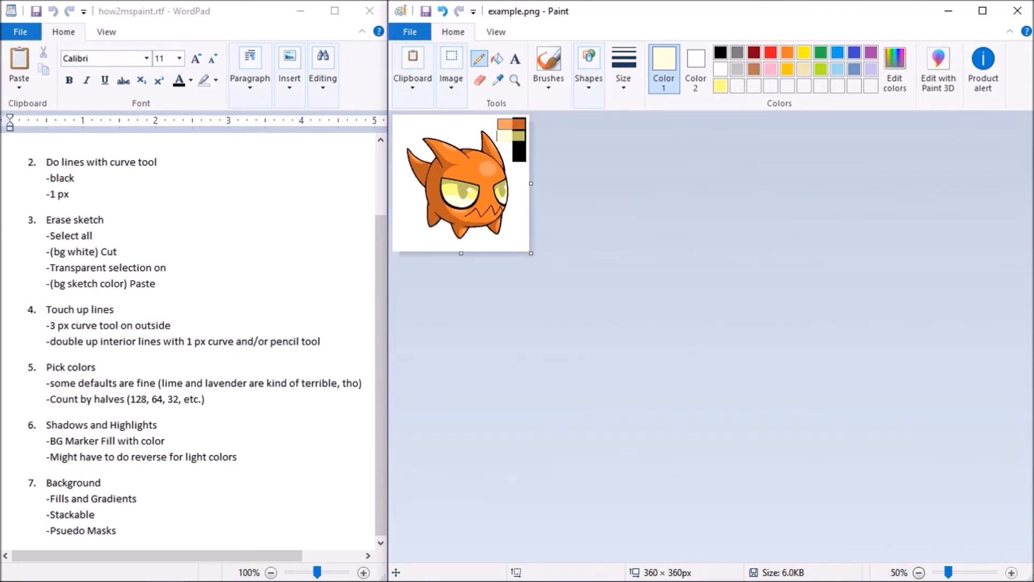
pyautogui.click(1012, 572)
pyautogui.click(1011, 572)
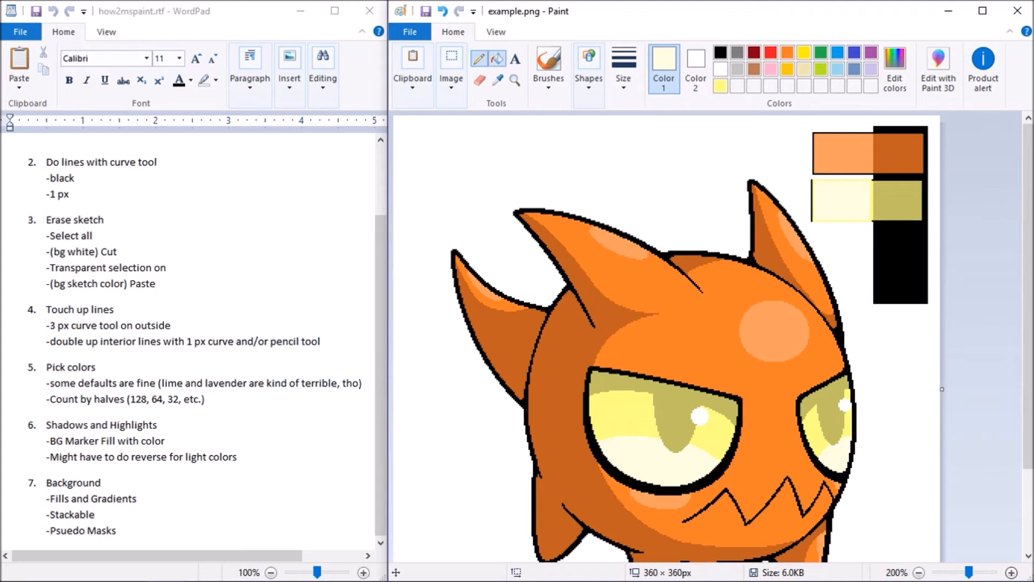
pyautogui.click(497, 58)
pyautogui.click(669, 417)
pyautogui.click(701, 416)
pyautogui.click(715, 453)
pyautogui.click(614, 408)
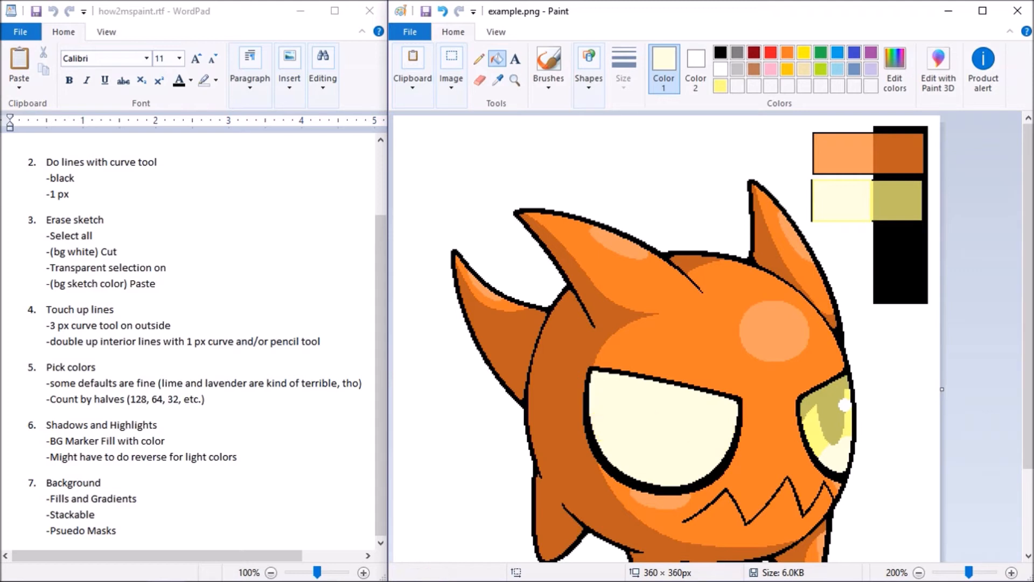
# Fill the remaining areas of the smaller eye with pale yellow
pyautogui.click(820, 407)
pyautogui.click(815, 428)
pyautogui.click(845, 418)
pyautogui.scroll(-1, 843, 416)
pyautogui.scroll(1, 927, 371)
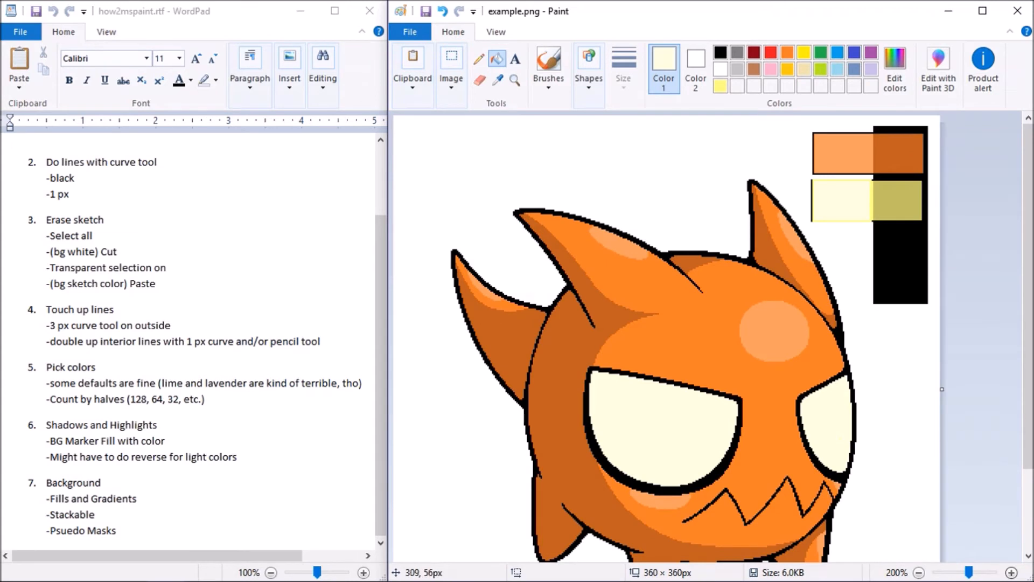
# Select and delete the orange and yellow colour swatches together with the black block beside the creature
pyautogui.click(452, 70)
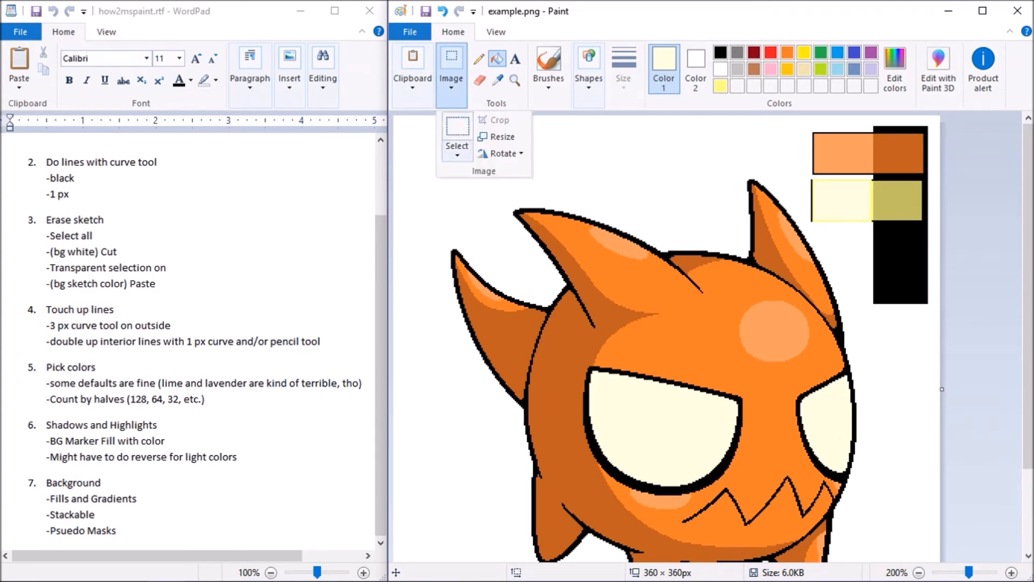
pyautogui.click(457, 150)
pyautogui.click(505, 206)
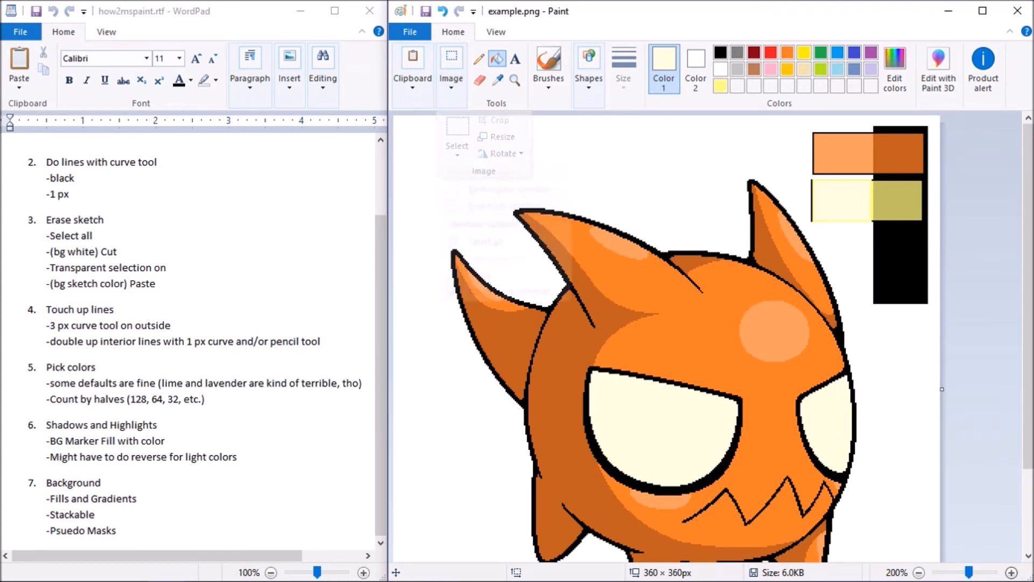
pyautogui.moveTo(823, 244)
pyautogui.mouseDown()
pyautogui.moveTo(904, 116)
pyautogui.moveTo(940, 180)
pyautogui.moveTo(939, 379)
pyautogui.moveTo(840, 265)
pyautogui.mouseUp()
pyautogui.press('Delete')
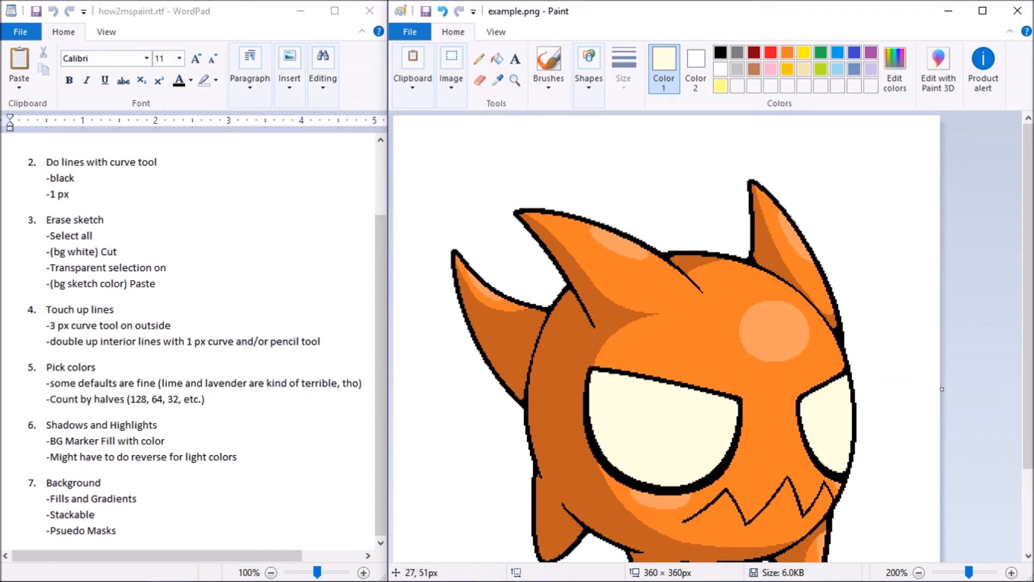
pyautogui.click(720, 86)
pyautogui.moveTo(389, 581)
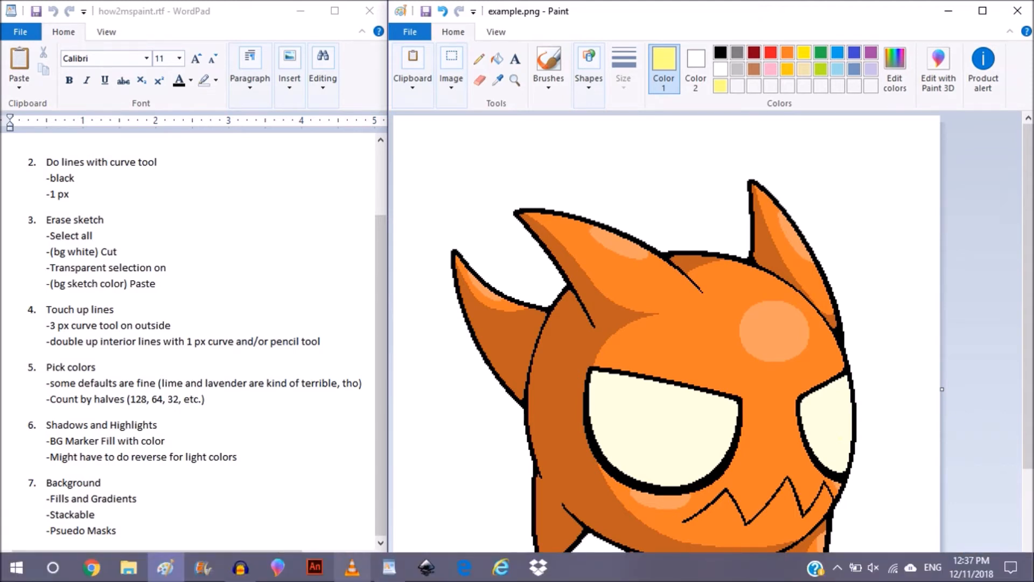
pyautogui.click(315, 567)
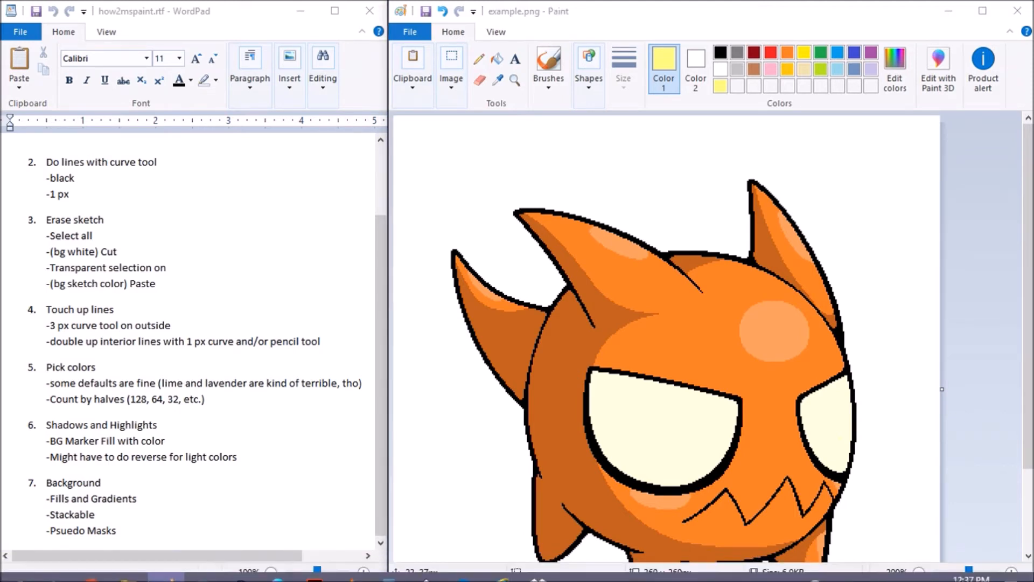
pyautogui.hotkey('alt', 'Tab')
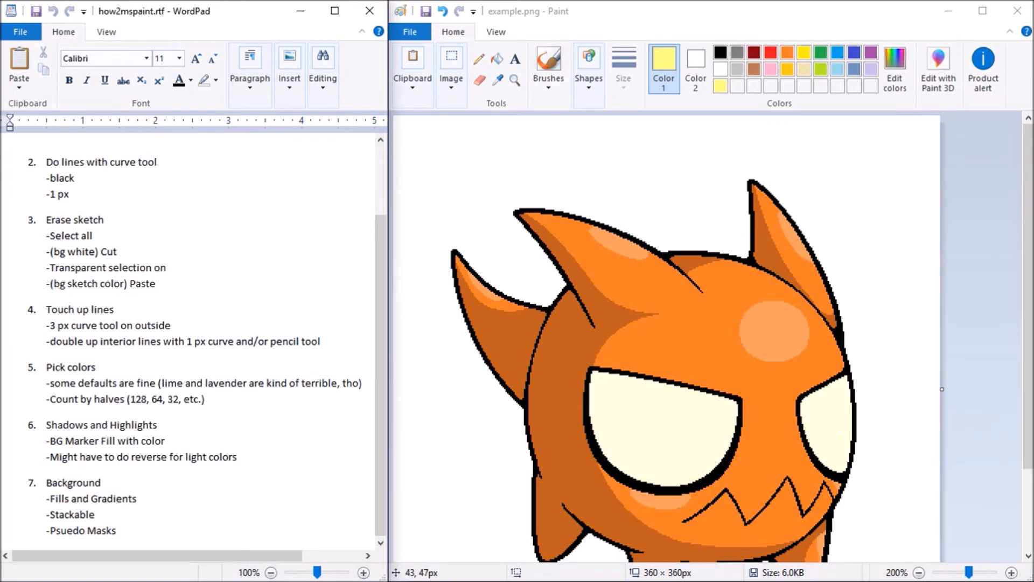
# Fill the white background around the creature with solid bright blue
pyautogui.click(496, 58)
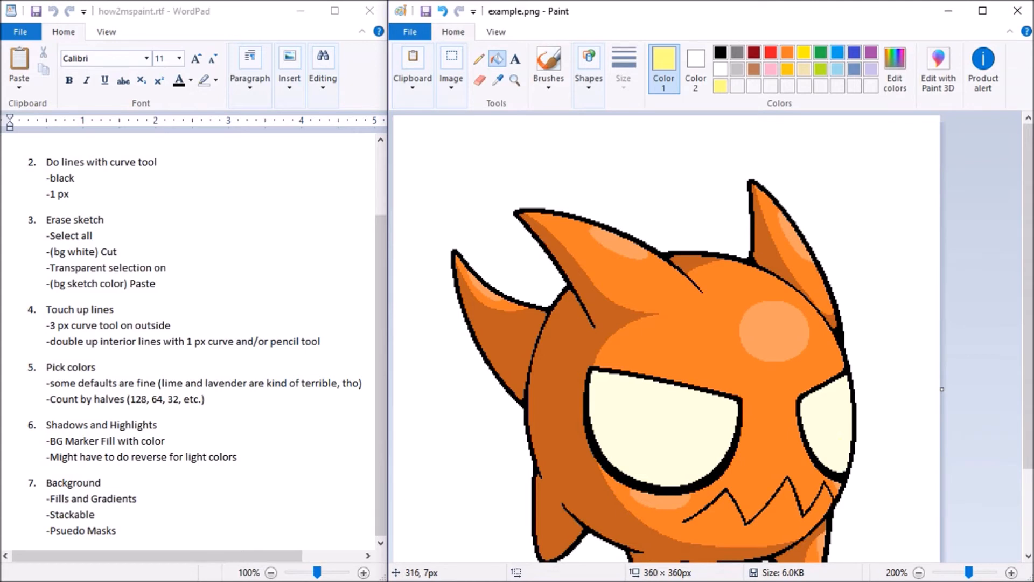
pyautogui.click(837, 52)
pyautogui.click(735, 218)
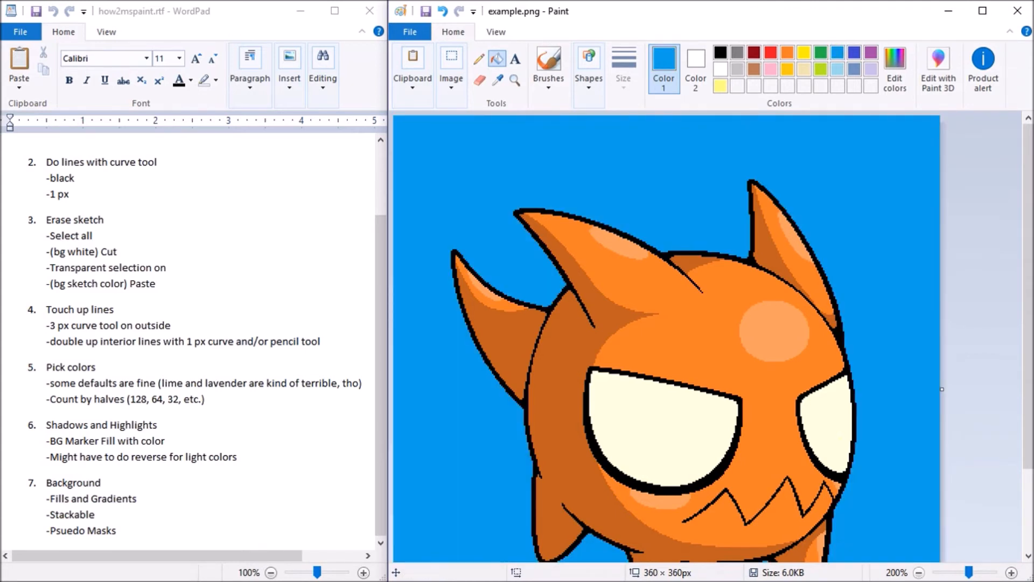
pyautogui.hotkey('ctrl', 'pagedown')
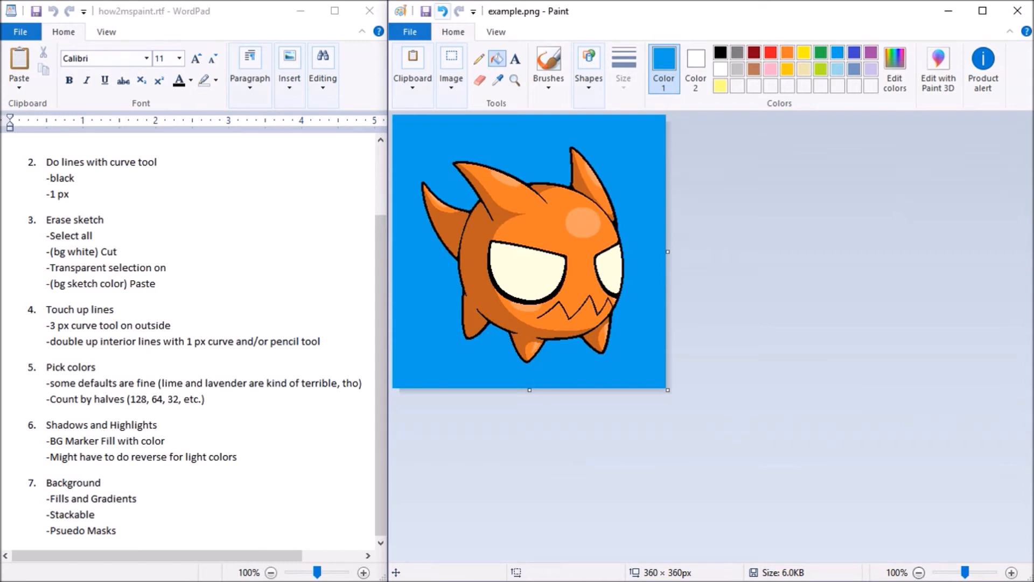
pyautogui.click(442, 10)
pyautogui.click(459, 11)
pyautogui.click(452, 70)
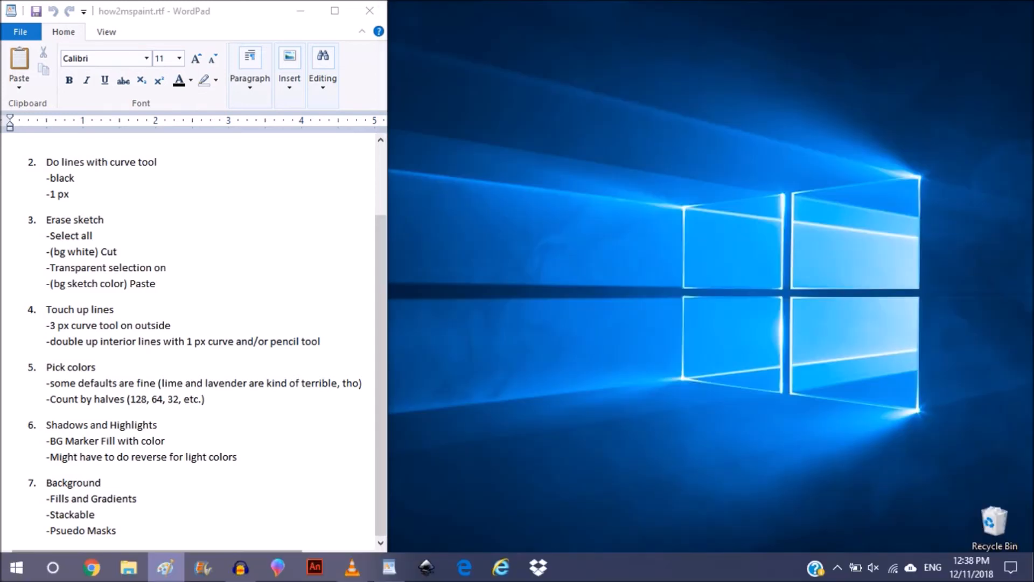
# Open a second Paint window with a blank canvas
pyautogui.rightClick(165, 566)
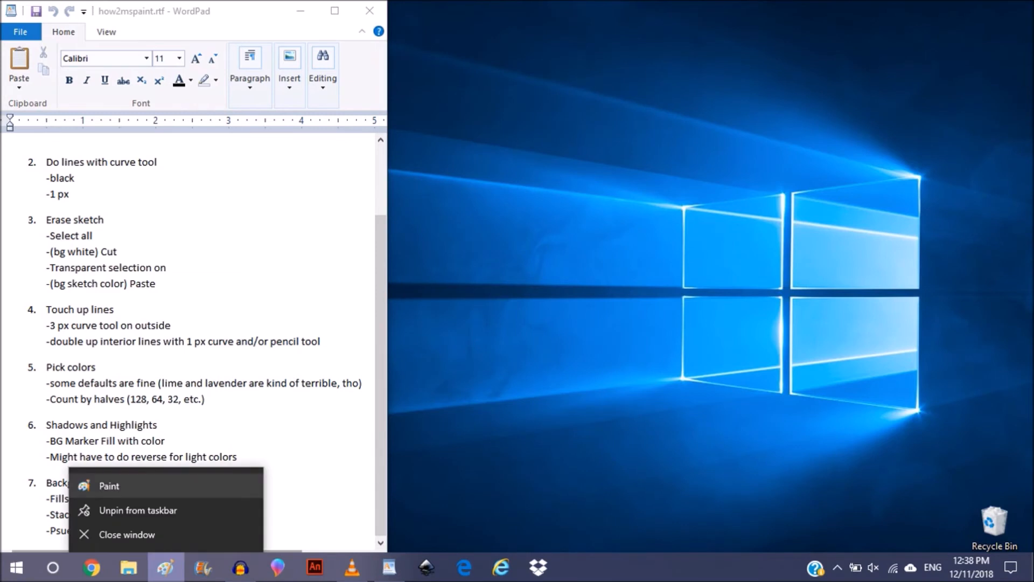
pyautogui.click(165, 485)
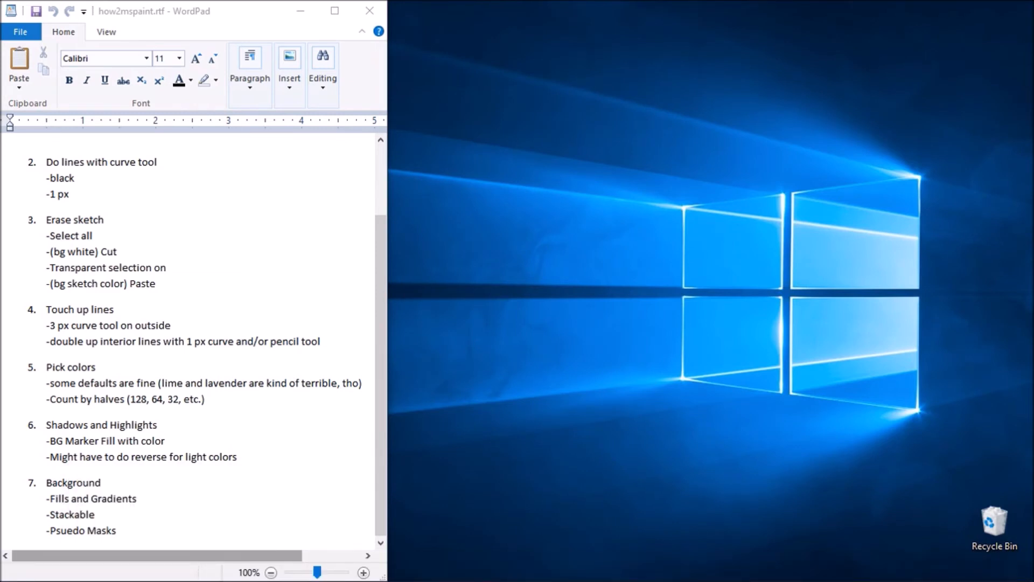
pyautogui.moveTo(463, 580)
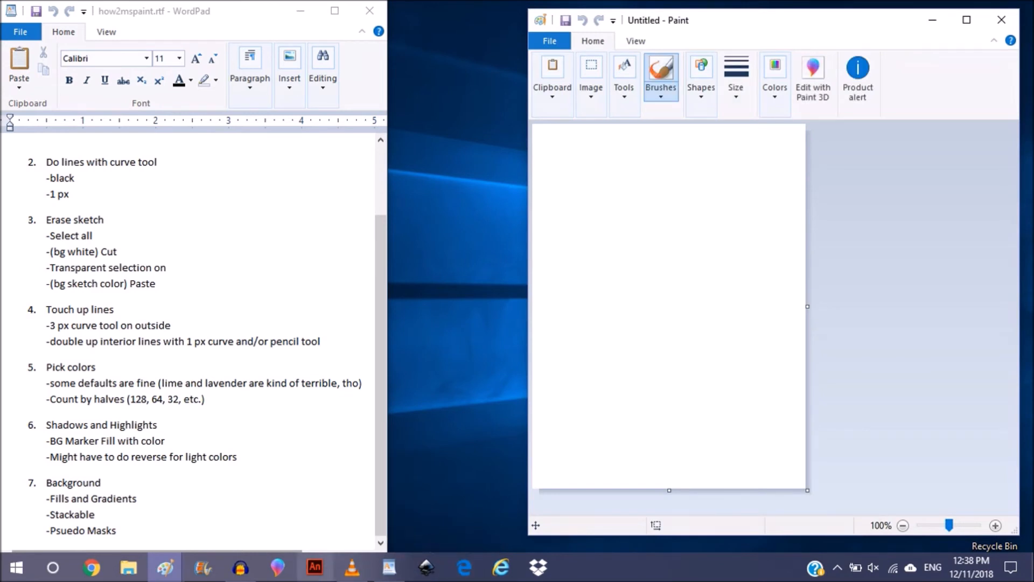
pyautogui.moveTo(352, 567)
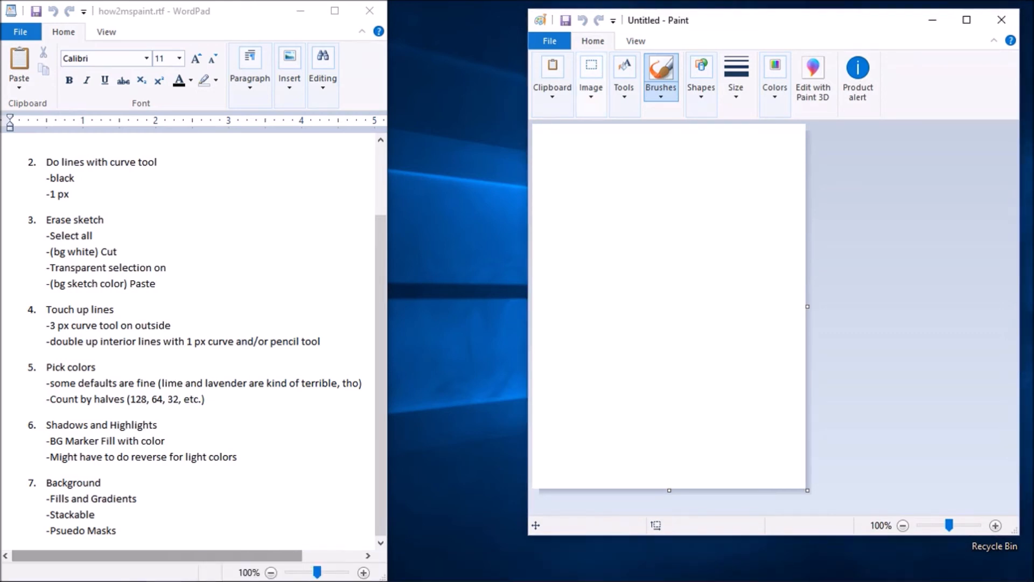
# Resize the blank canvas to 360 × 360 pixels with the aspect ratio unlocked
pyautogui.click(590, 86)
pyautogui.click(636, 145)
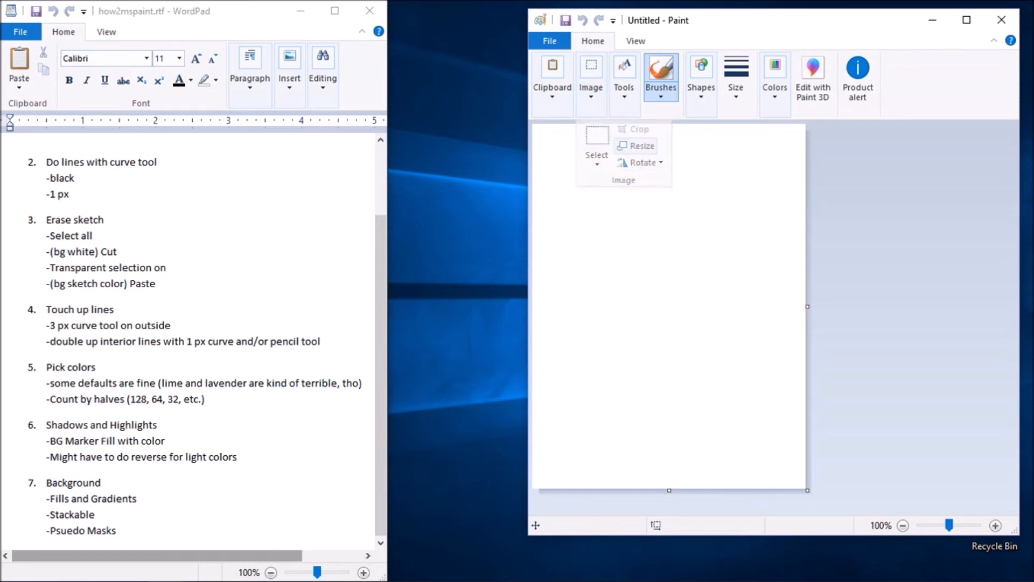
pyautogui.click(695, 133)
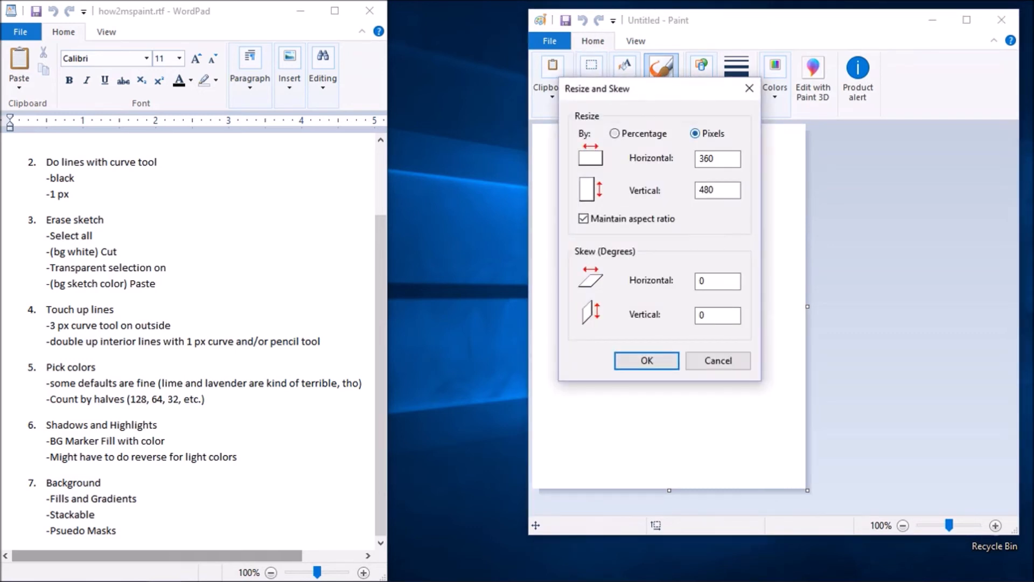
pyautogui.click(584, 218)
pyautogui.moveTo(699, 190); pyautogui.dragTo(708, 189)
pyautogui.write('36')
pyautogui.click(644, 359)
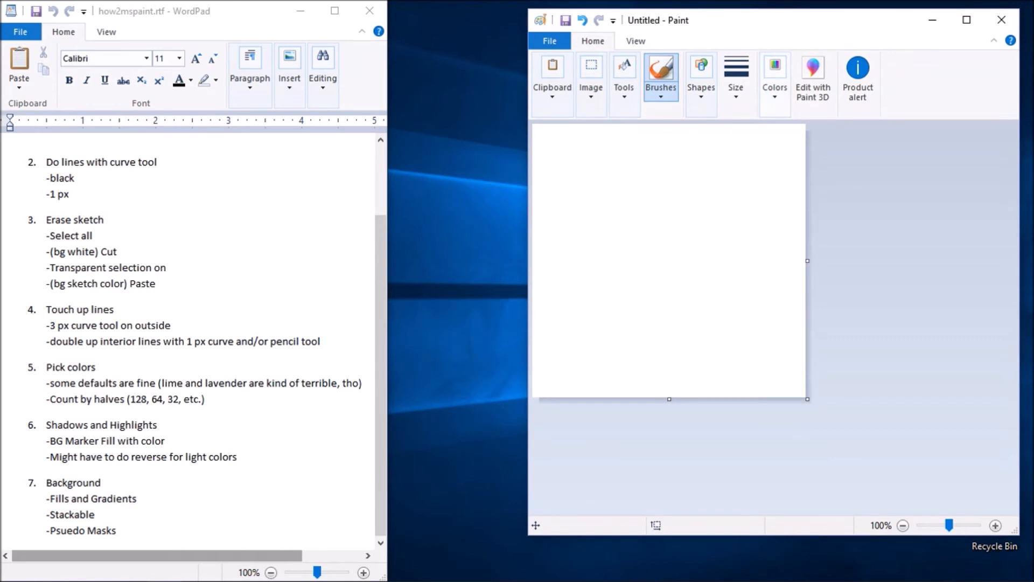
# Draw a bright blue diagonal line, about 380 × 380 px, from the canvas's upper-left corner past its lower-right corner
pyautogui.click(775, 81)
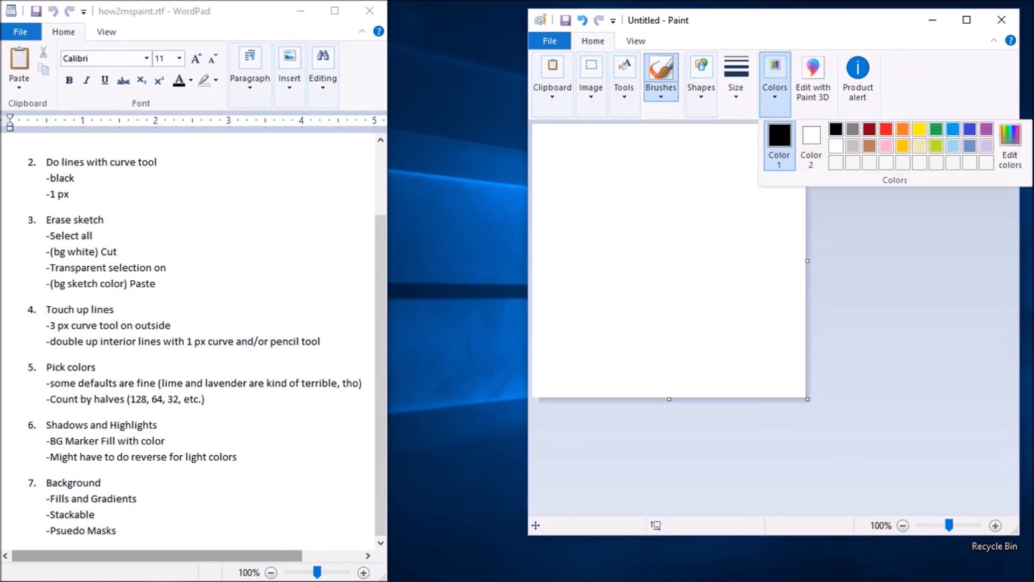
pyautogui.click(775, 81)
pyautogui.click(701, 81)
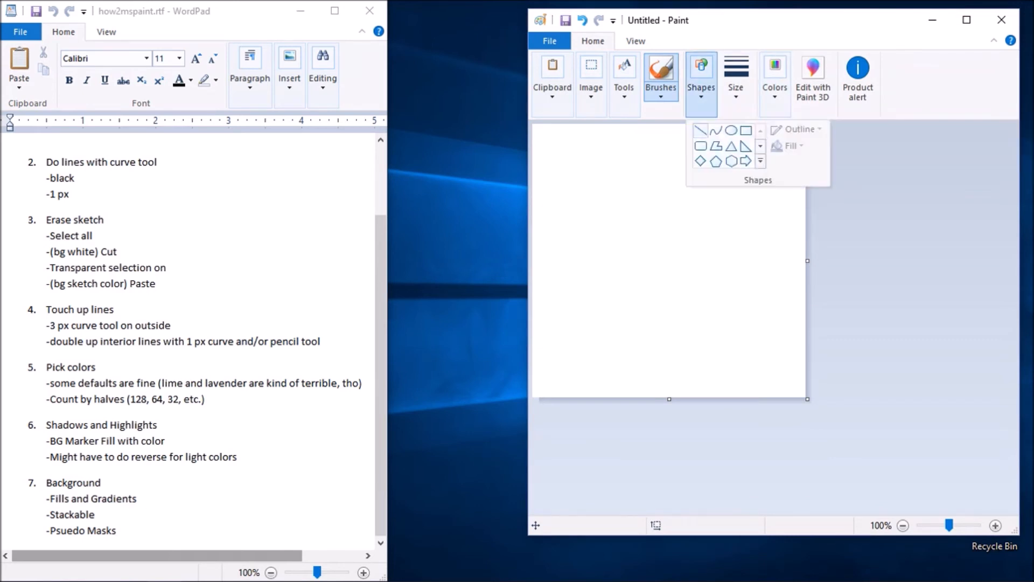
pyautogui.click(701, 130)
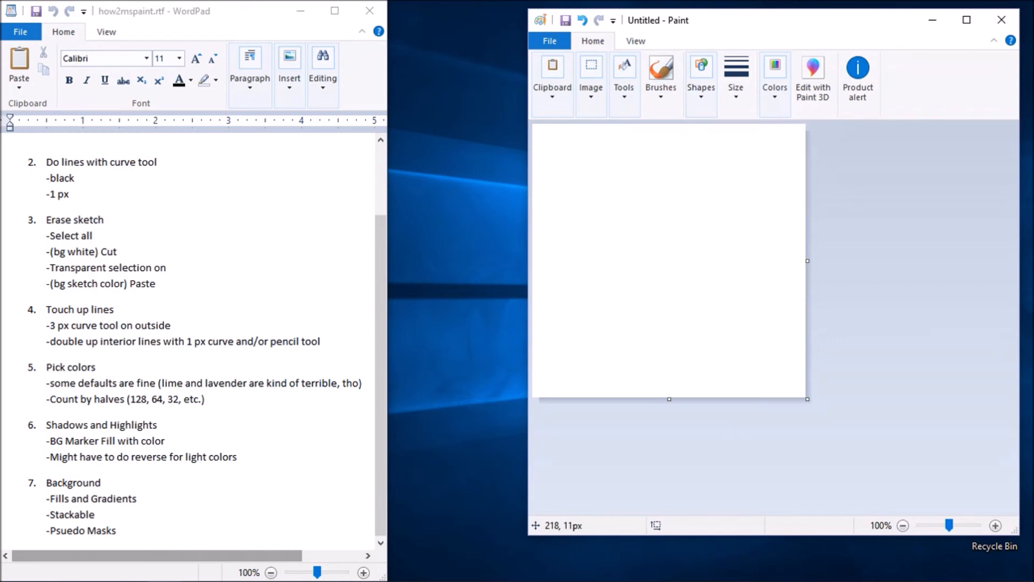
pyautogui.click(735, 81)
pyautogui.moveTo(533, 125)
pyautogui.mouseDown()
pyautogui.moveTo(755, 334)
pyautogui.moveTo(821, 412)
pyautogui.mouseUp()
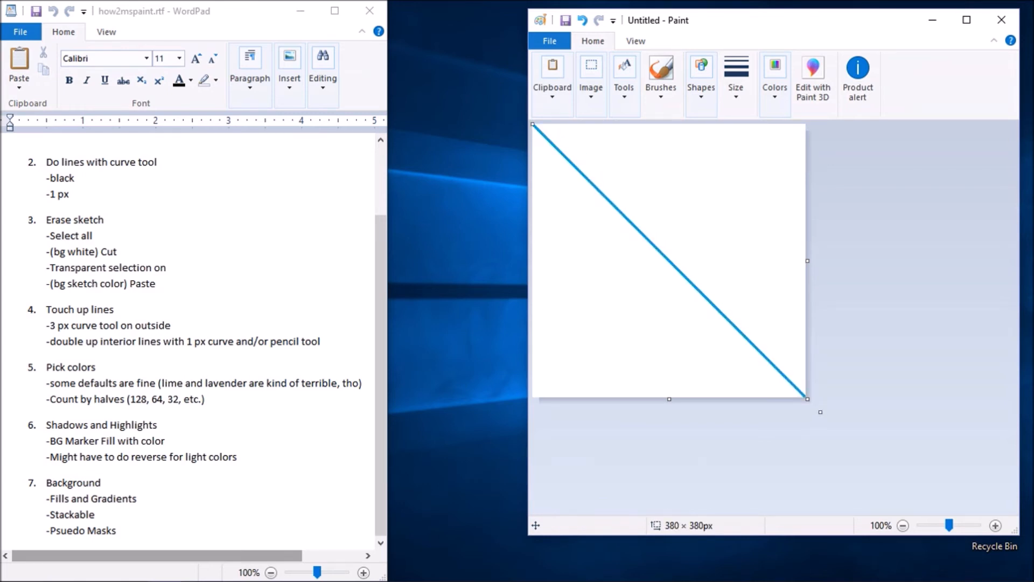
pyautogui.moveTo(733, 319); pyautogui.dragTo(731, 317)
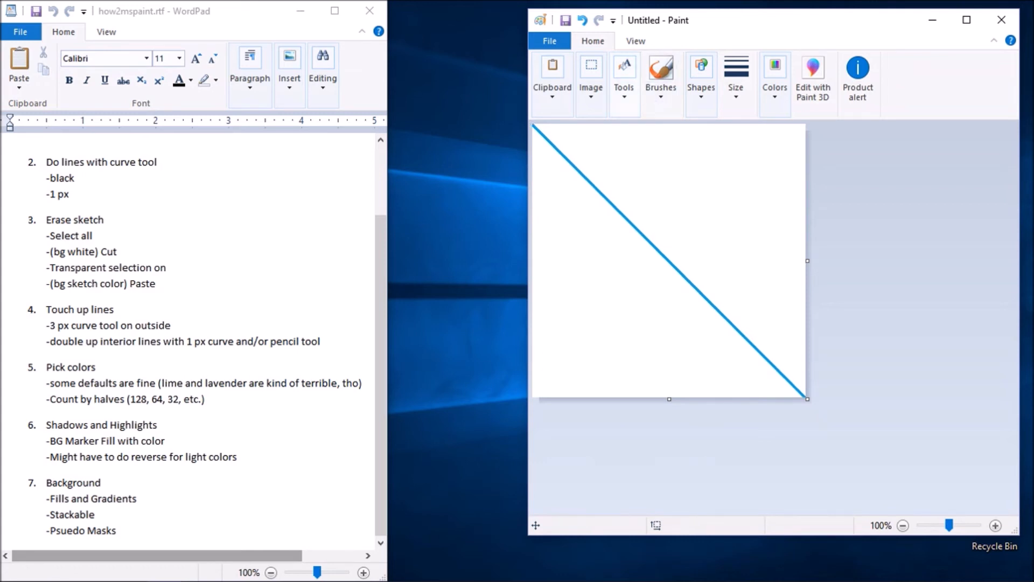
# Fill the triangle below the diagonal line with the same bright blue
pyautogui.click(624, 78)
pyautogui.click(641, 135)
pyautogui.click(594, 278)
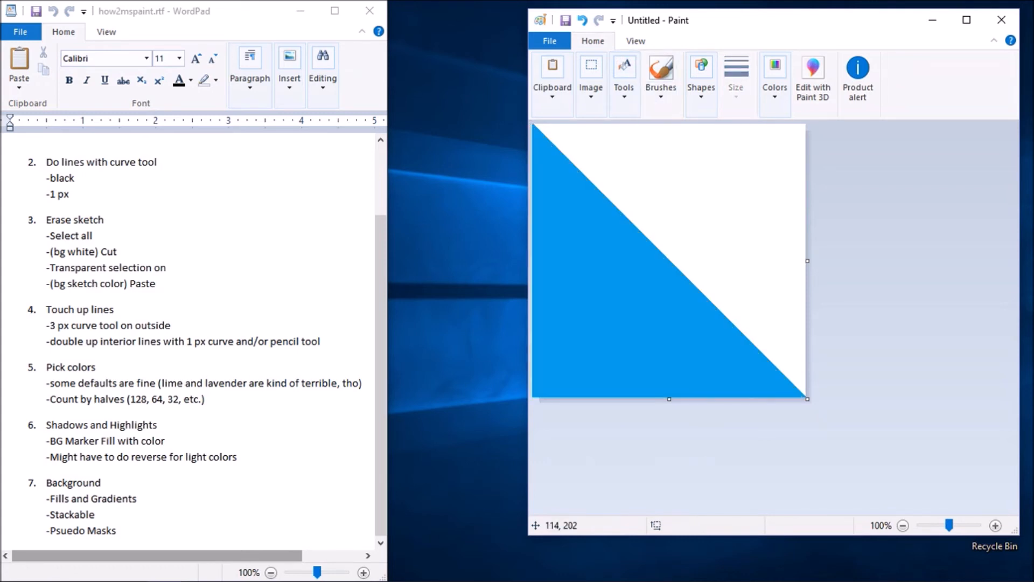
# Set Color 1 to light blue and undo the bright blue diagonal line with its fill
pyautogui.click(774, 80)
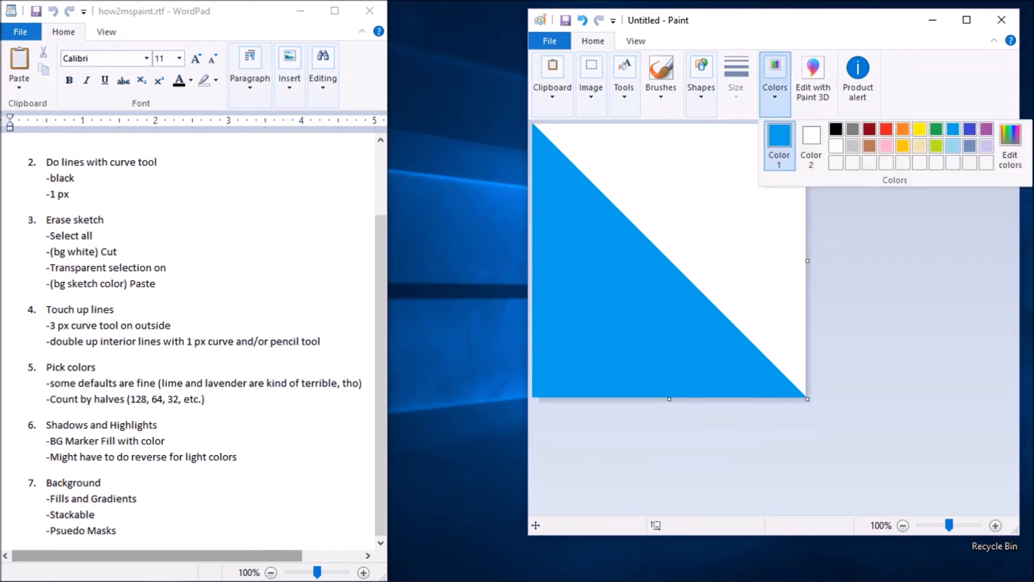
pyautogui.click(953, 145)
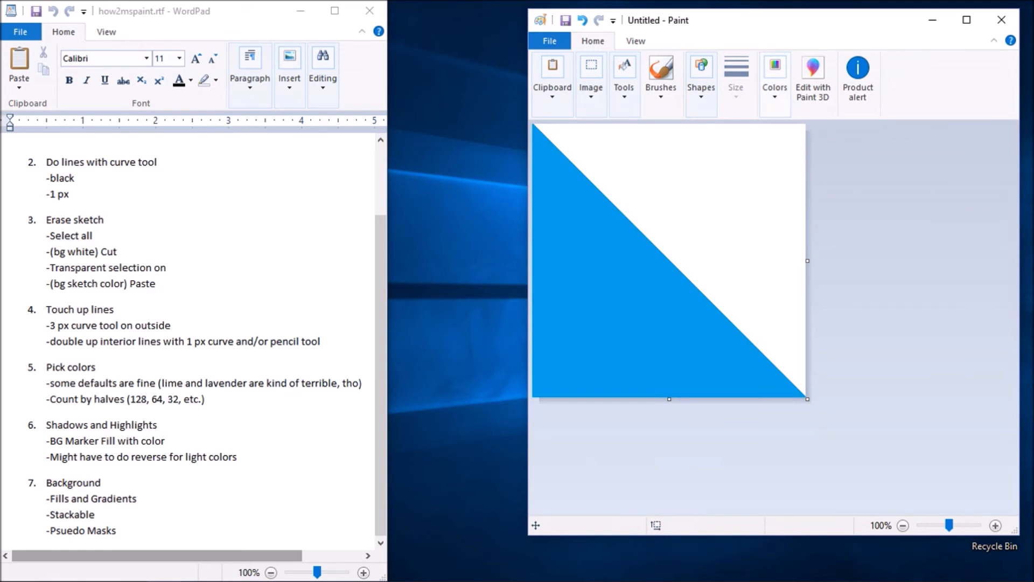
pyautogui.click(774, 81)
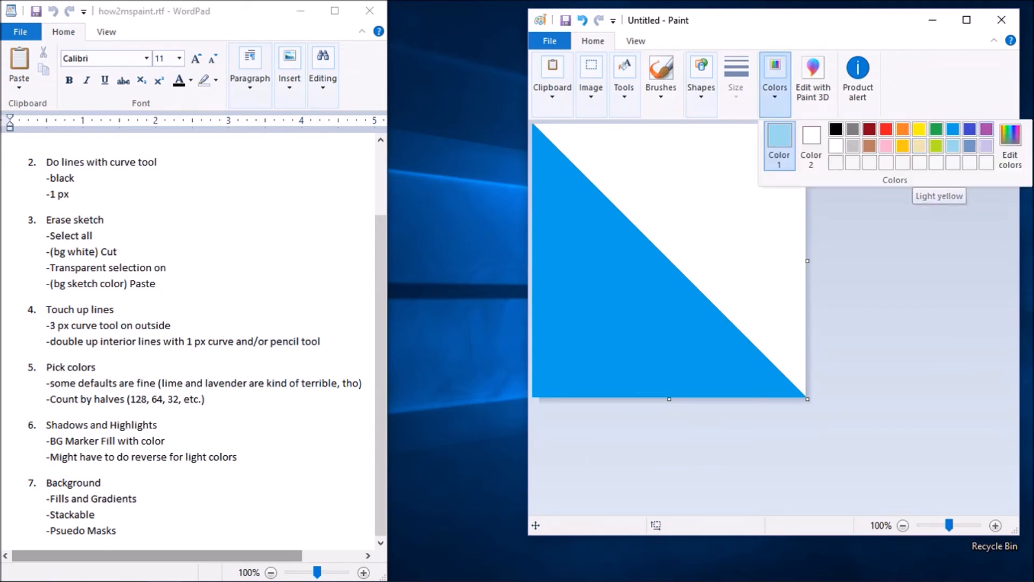
pyautogui.click(969, 129)
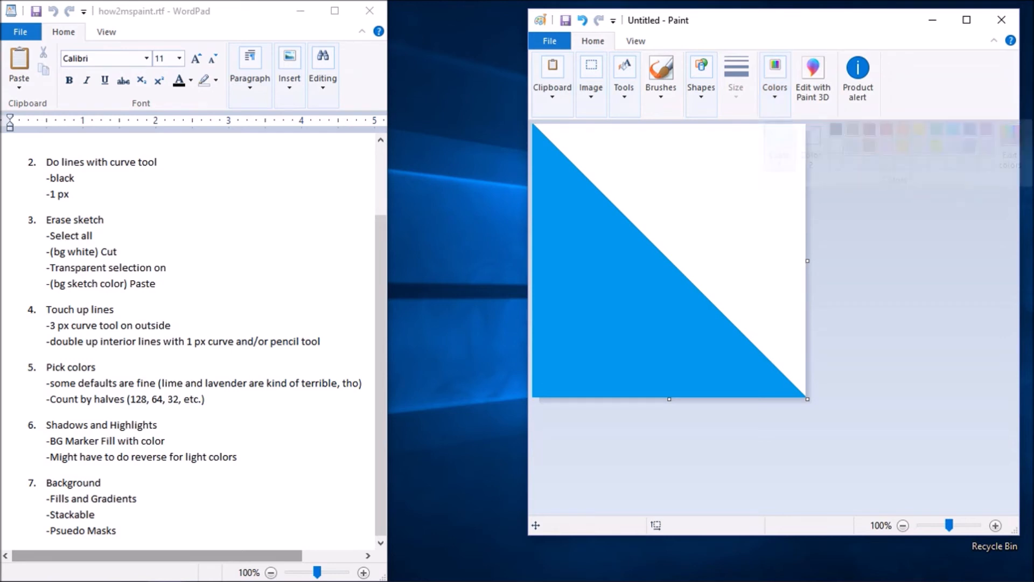
pyautogui.click(775, 80)
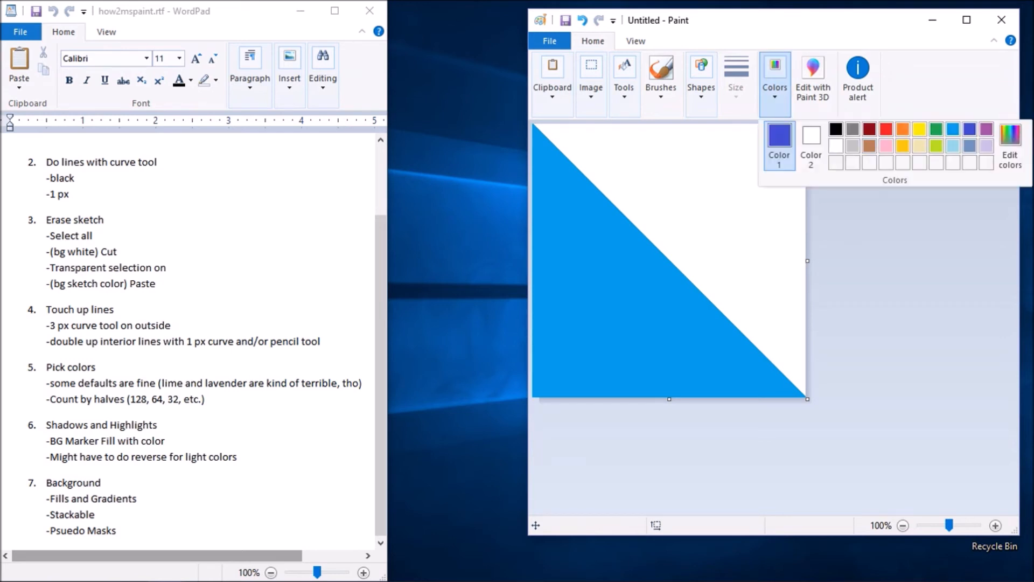
pyautogui.click(953, 145)
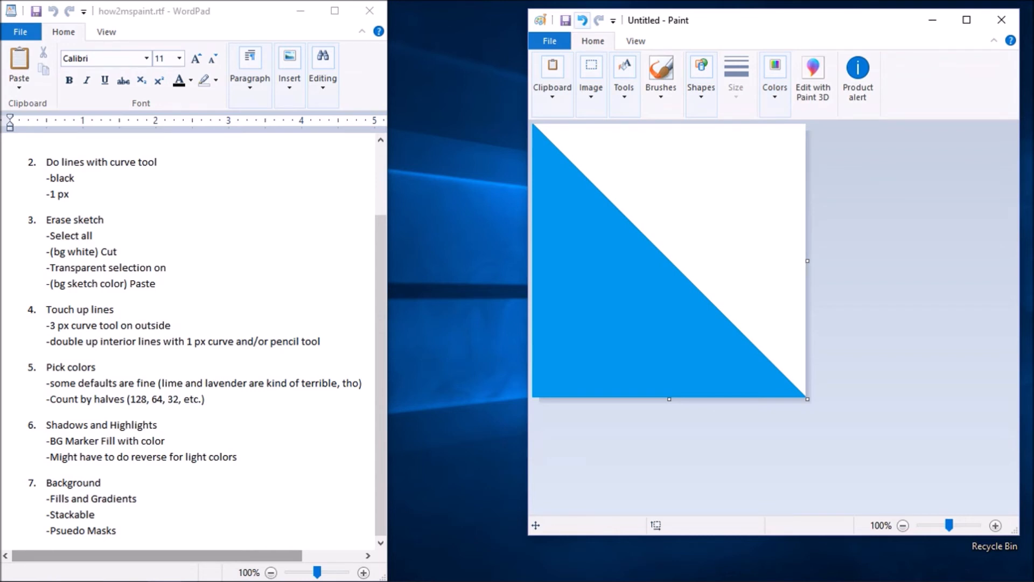
pyautogui.click(583, 20)
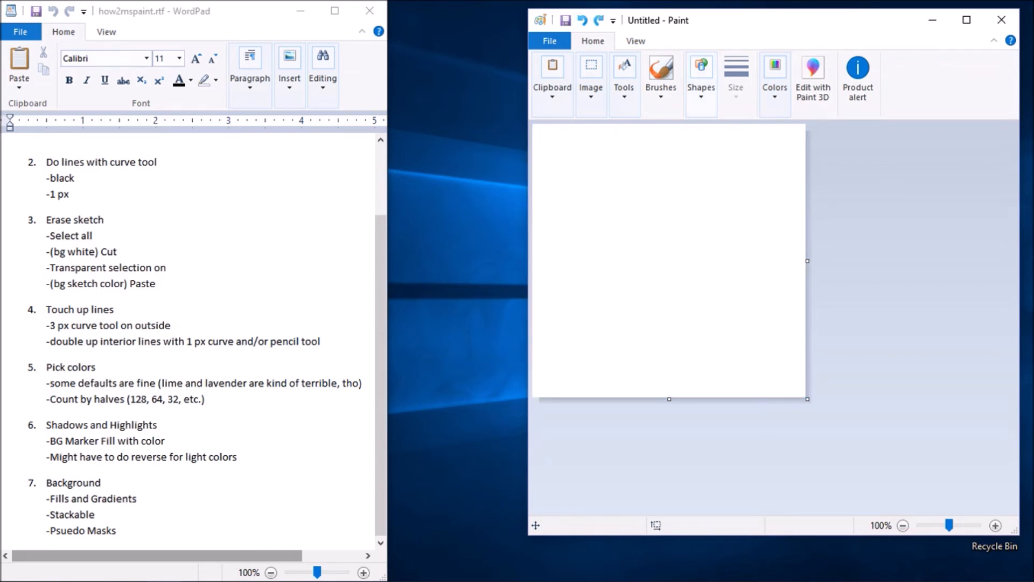
# Draw two light blue lines, about 406 × 202 px and 444 × 219 px, joining the canvas's two left corners to its right edge's midpoint
pyautogui.click(700, 95)
pyautogui.click(700, 130)
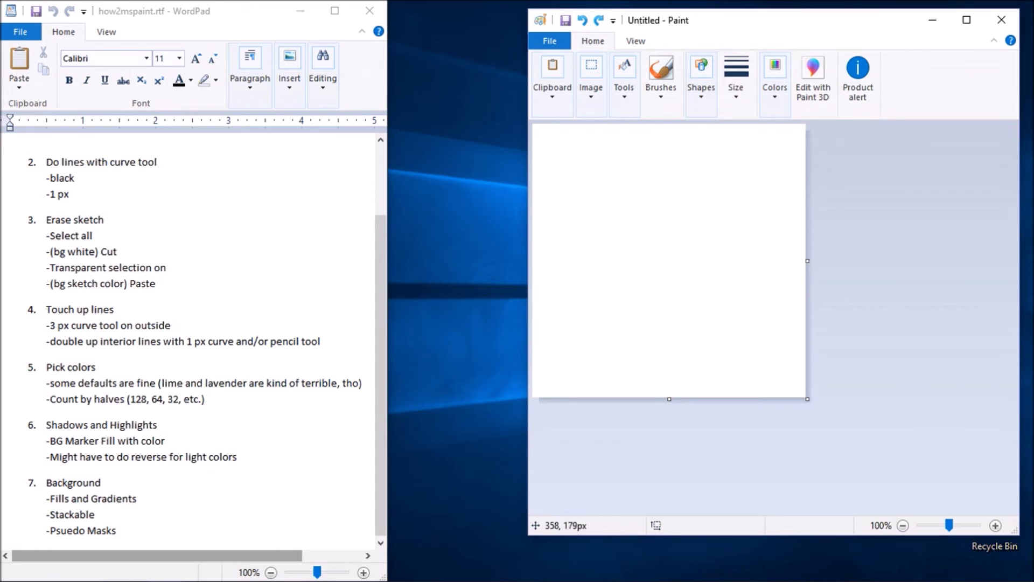
pyautogui.moveTo(807, 260)
pyautogui.mouseDown()
pyautogui.moveTo(535, 157)
pyautogui.moveTo(533, 125)
pyautogui.mouseUp()
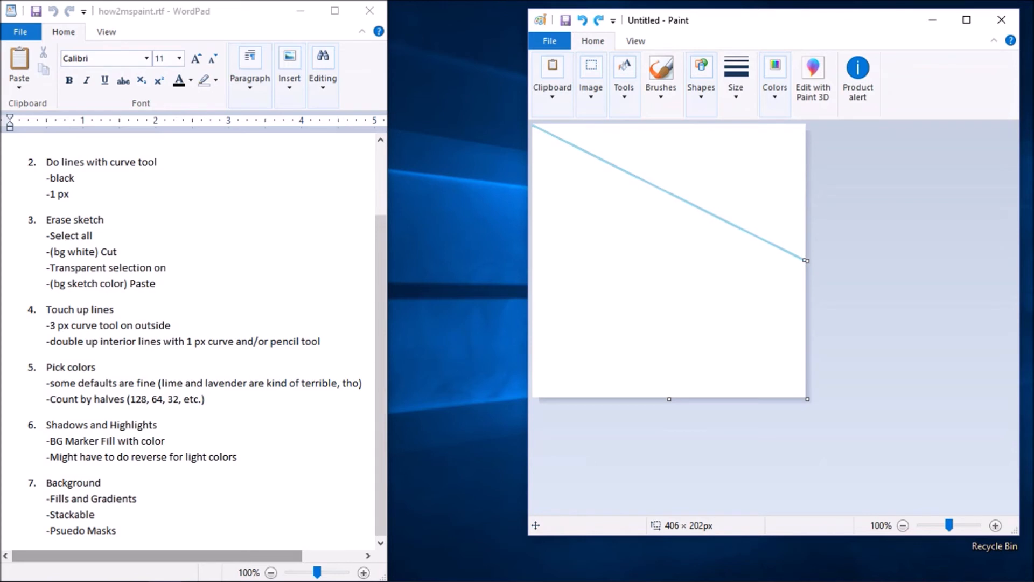
pyautogui.moveTo(533, 395); pyautogui.dragTo(807, 261)
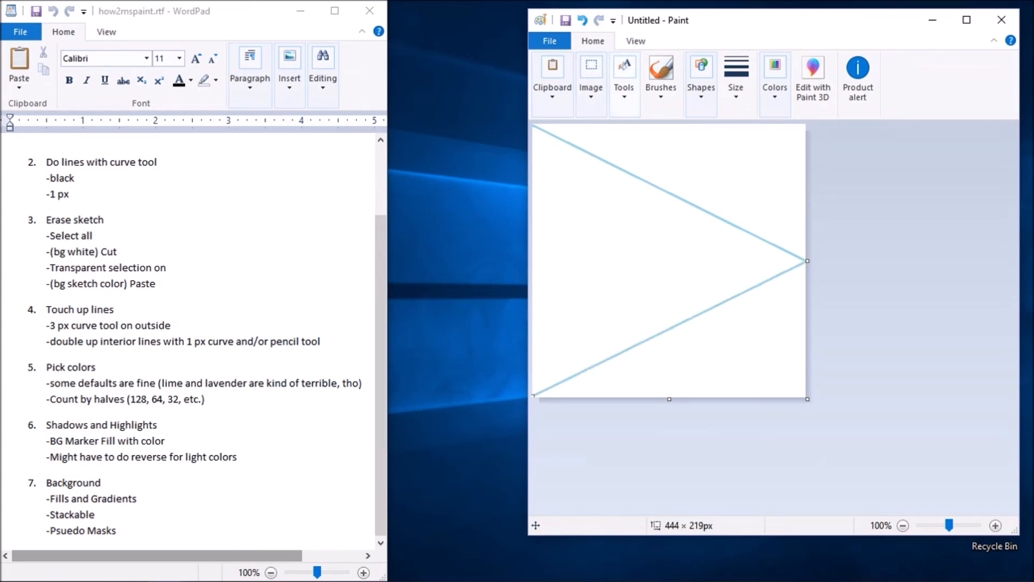
# Fill the triangle between the two lines with light blue and the areas above and below it with bright blue
pyautogui.click(624, 81)
pyautogui.click(641, 136)
pyautogui.click(602, 238)
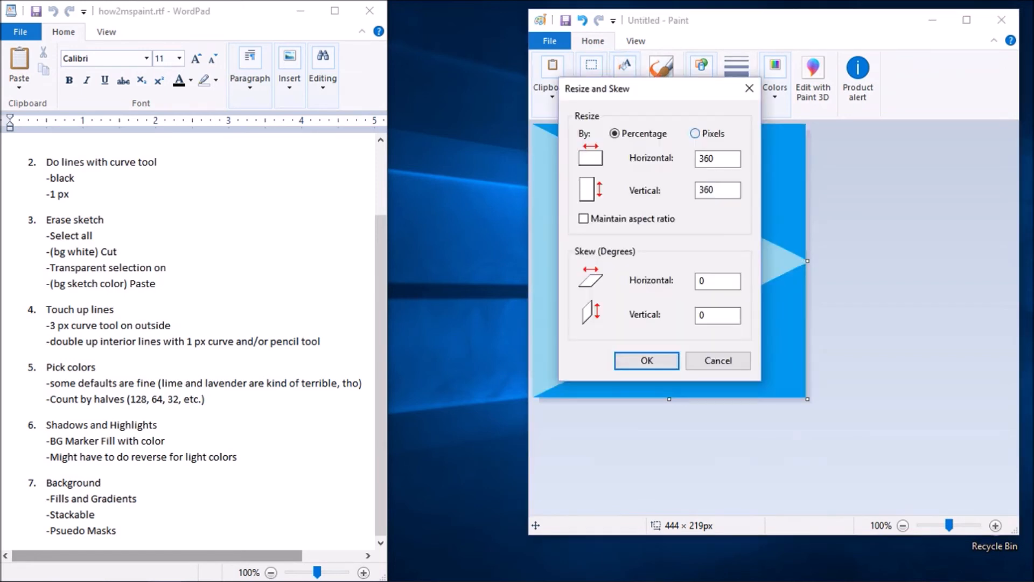
# Resize the image to 1 pixel wide and 360 pixels high with the aspect ratio unlocked
pyautogui.click(695, 133)
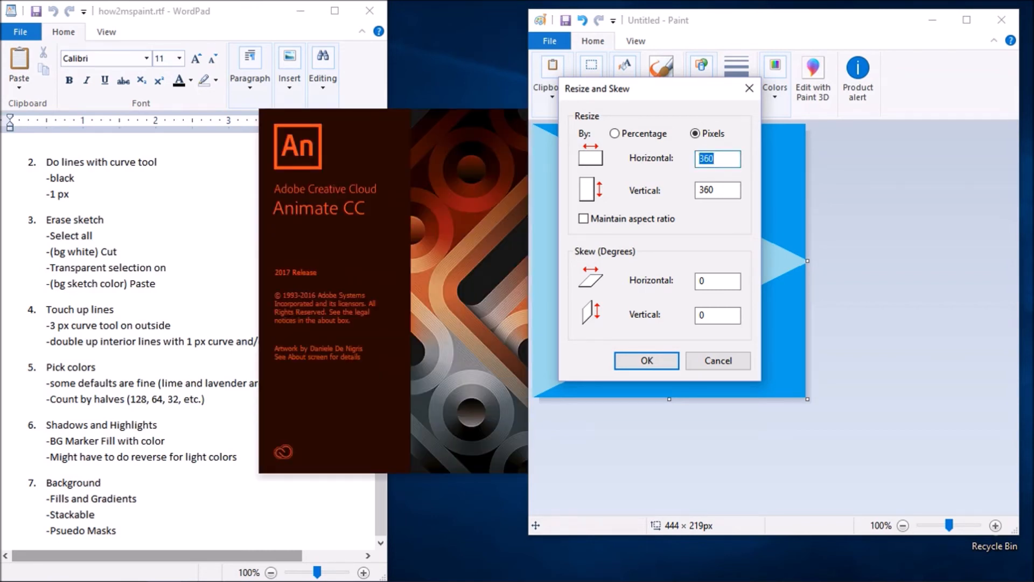
pyautogui.write('1')
pyautogui.press('Return')
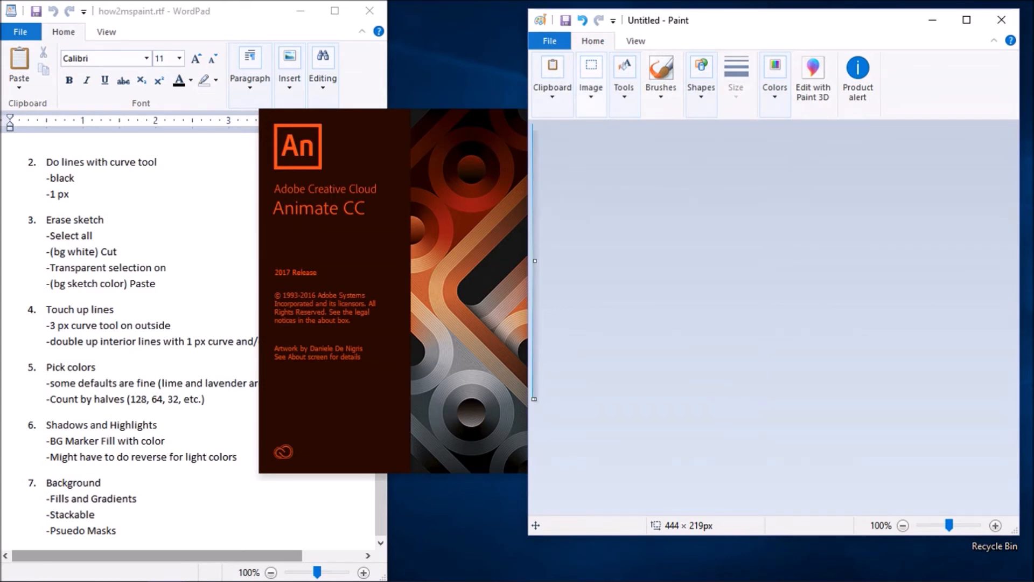
# Stretch the one-pixel-wide strip into a 360 × 360 pixel gradient with the aspect ratio unlocked
pyautogui.click(591, 81)
pyautogui.click(636, 146)
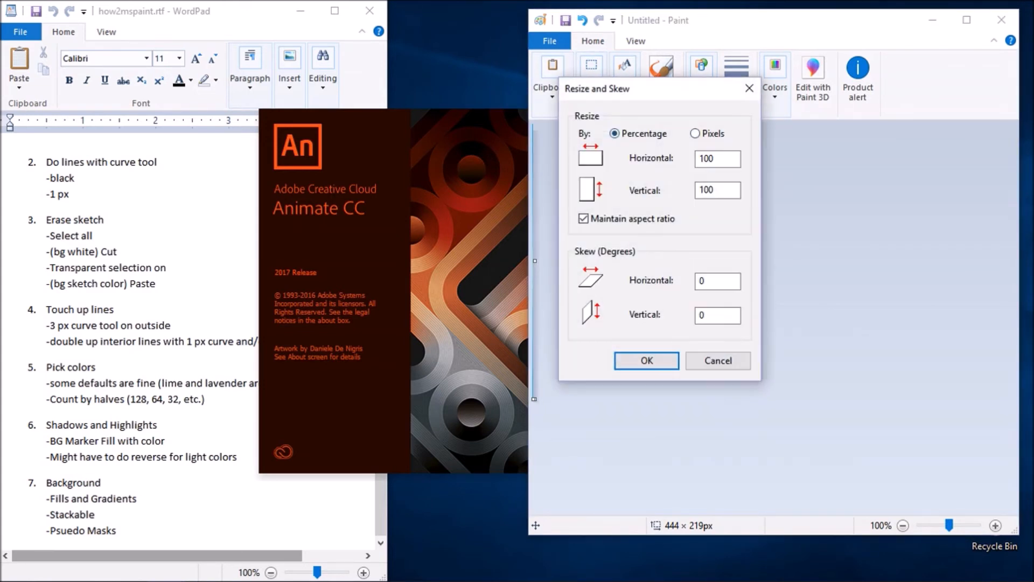
pyautogui.write('1')
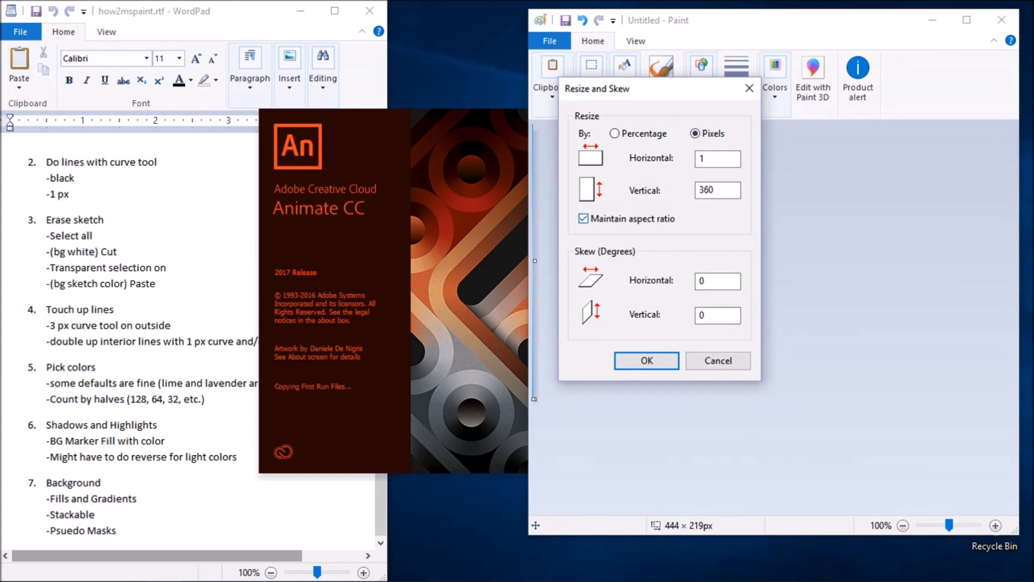
pyautogui.click(583, 218)
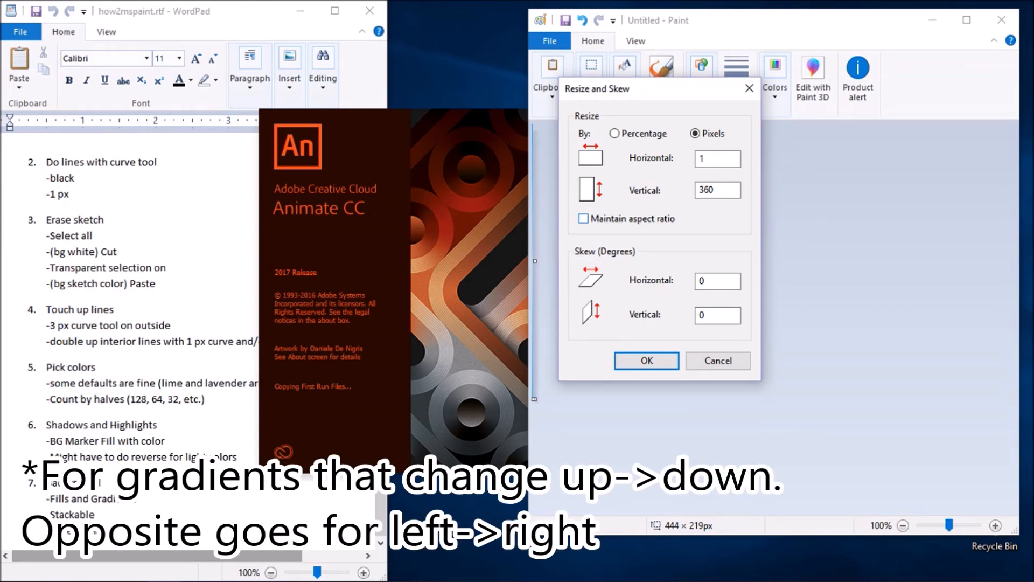
pyautogui.doubleClick(703, 159)
pyautogui.write('360')
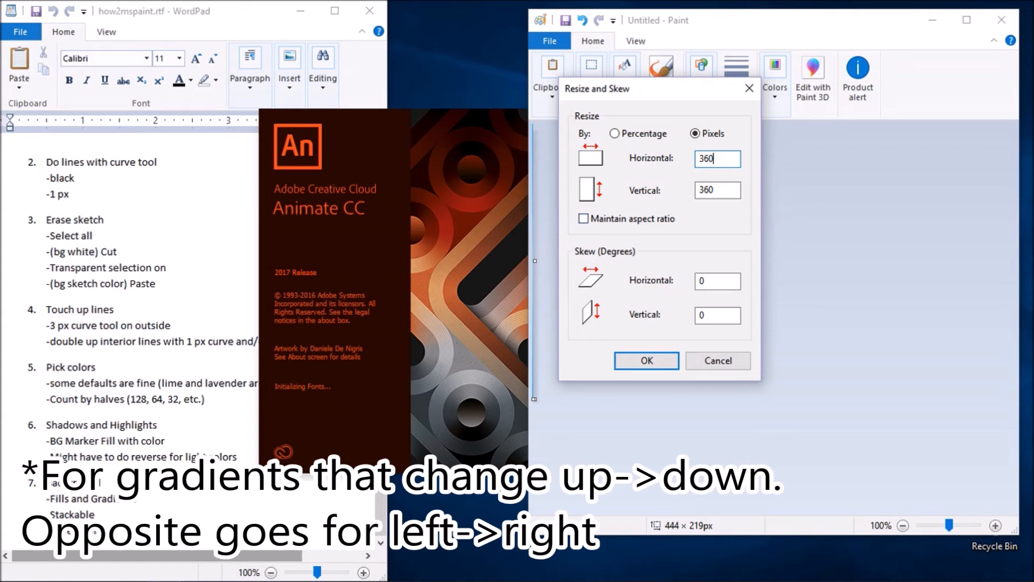
pyautogui.press('Return')
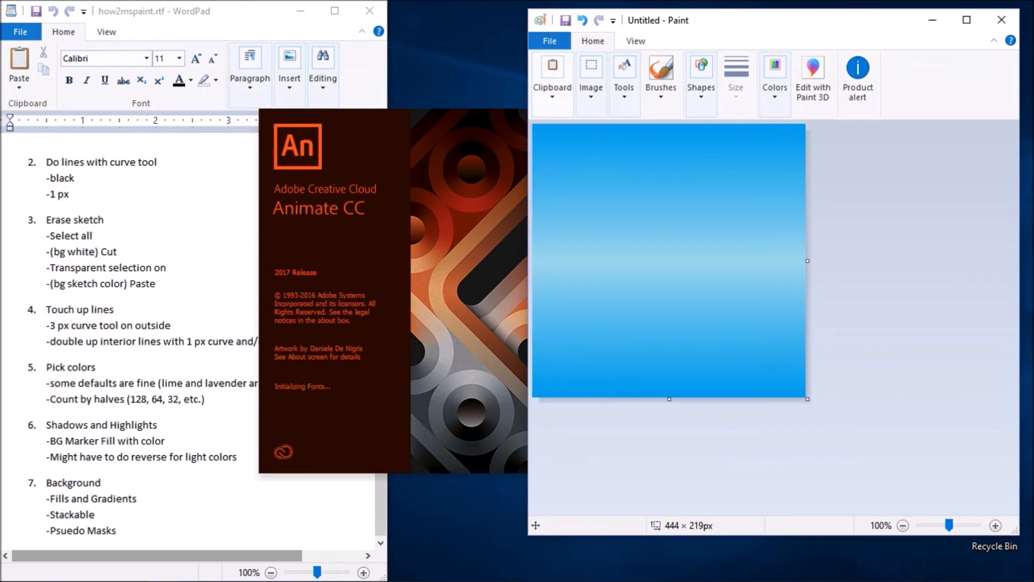
# Turn on transparent selection and make the white Color 2 the active colour slot
pyautogui.click(552, 80)
pyautogui.click(591, 81)
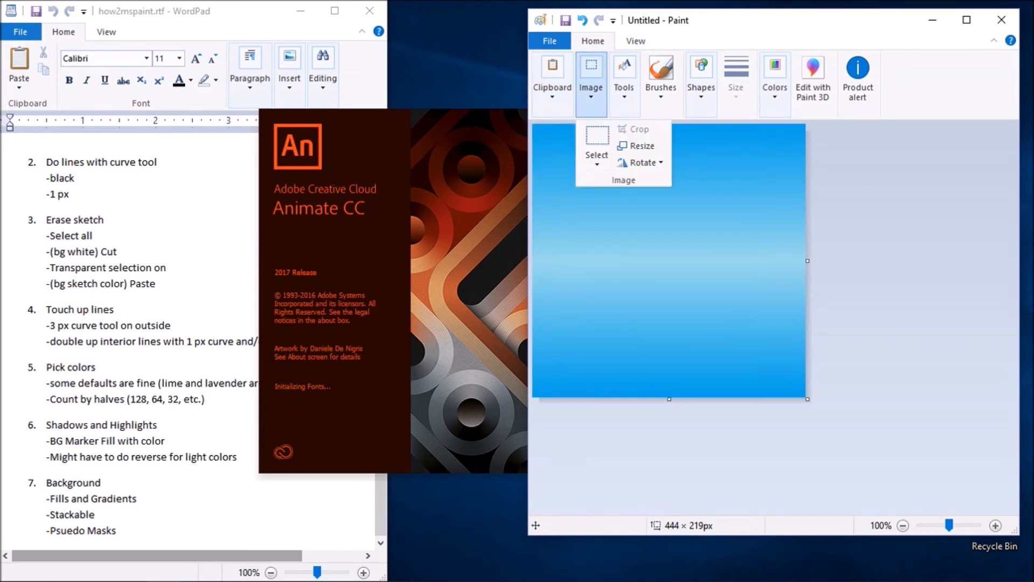
pyautogui.click(597, 156)
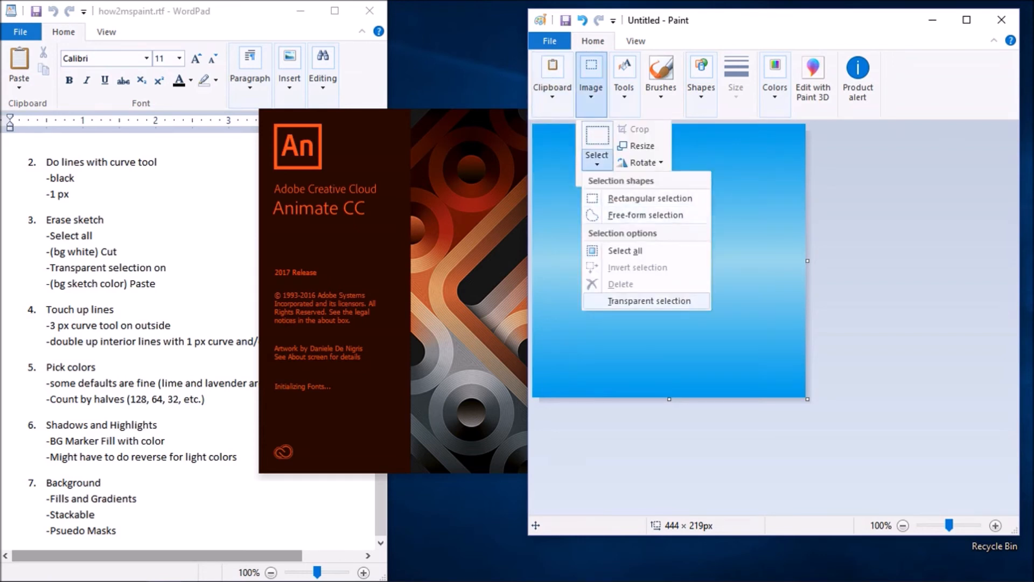
pyautogui.click(649, 301)
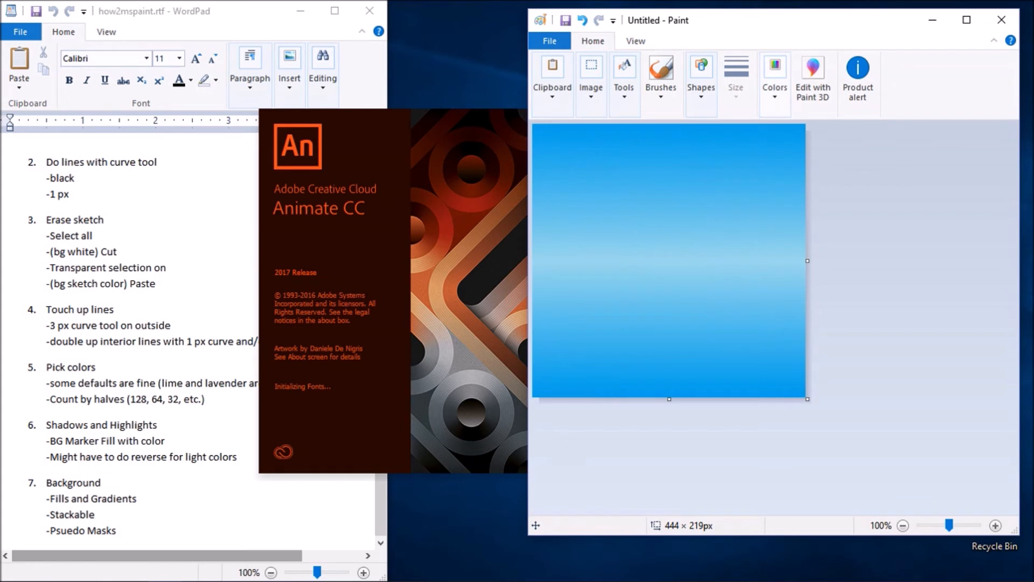
pyautogui.click(774, 81)
pyautogui.click(811, 145)
pyautogui.click(775, 80)
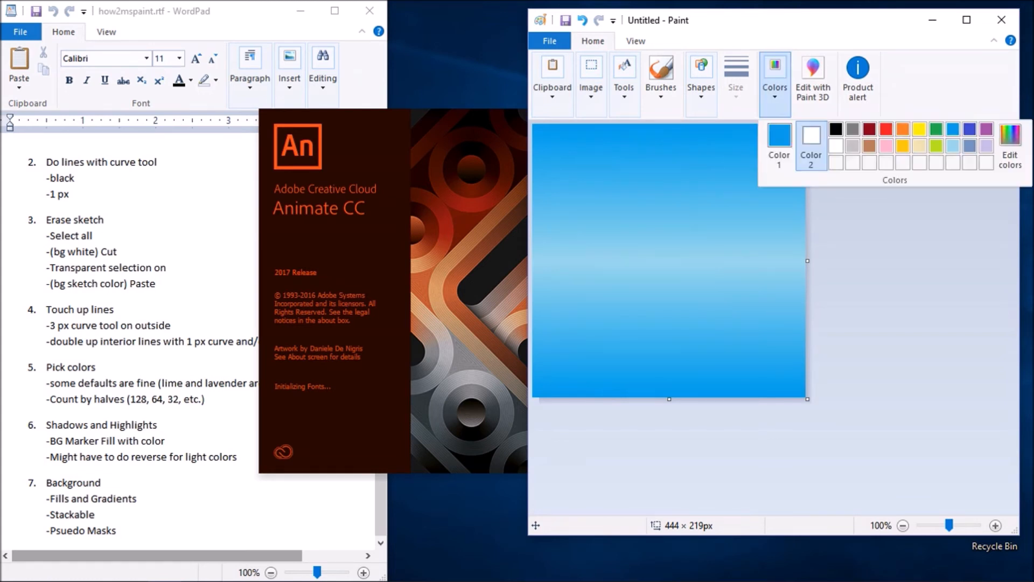
pyautogui.press('Escape')
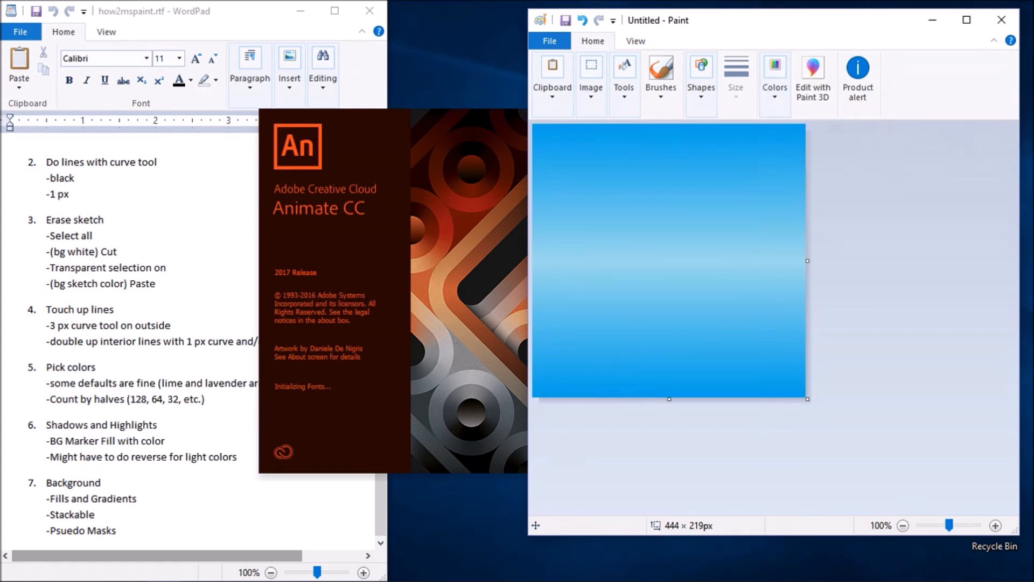
# Paste the orange cartoon creature onto the blue gradient and deselect it
pyautogui.click(552, 81)
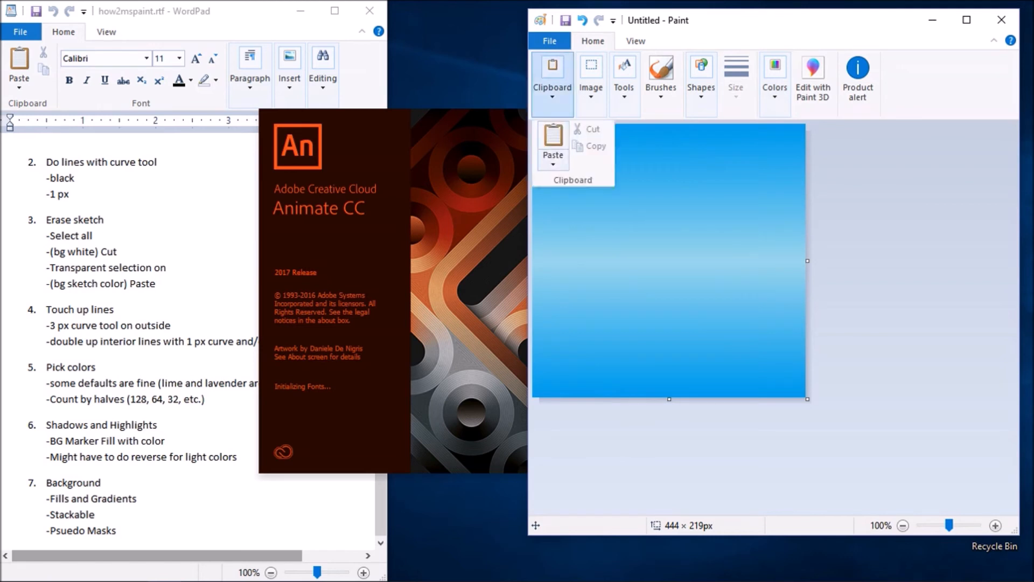
pyautogui.click(553, 163)
pyautogui.click(575, 181)
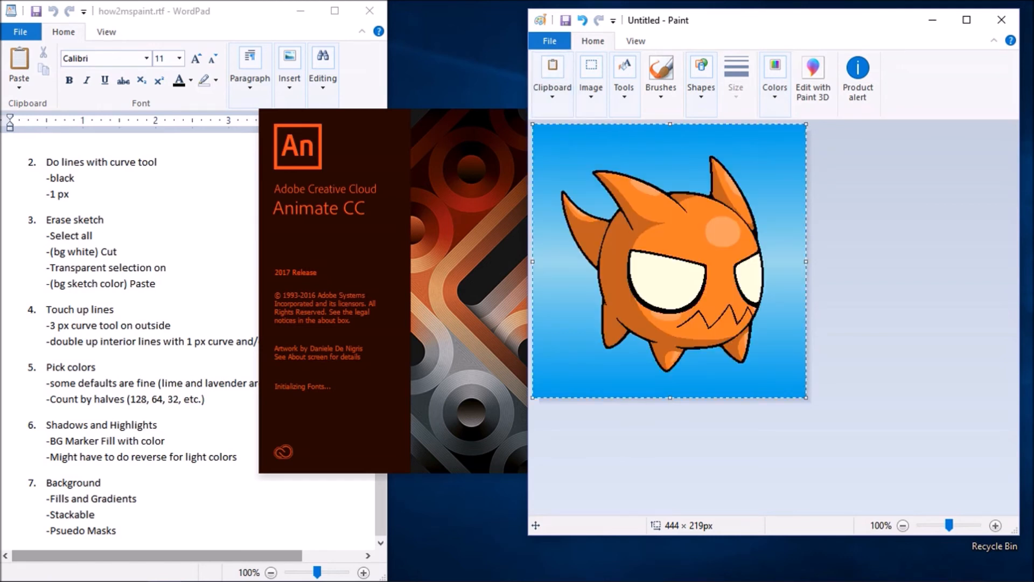
pyautogui.press('Escape')
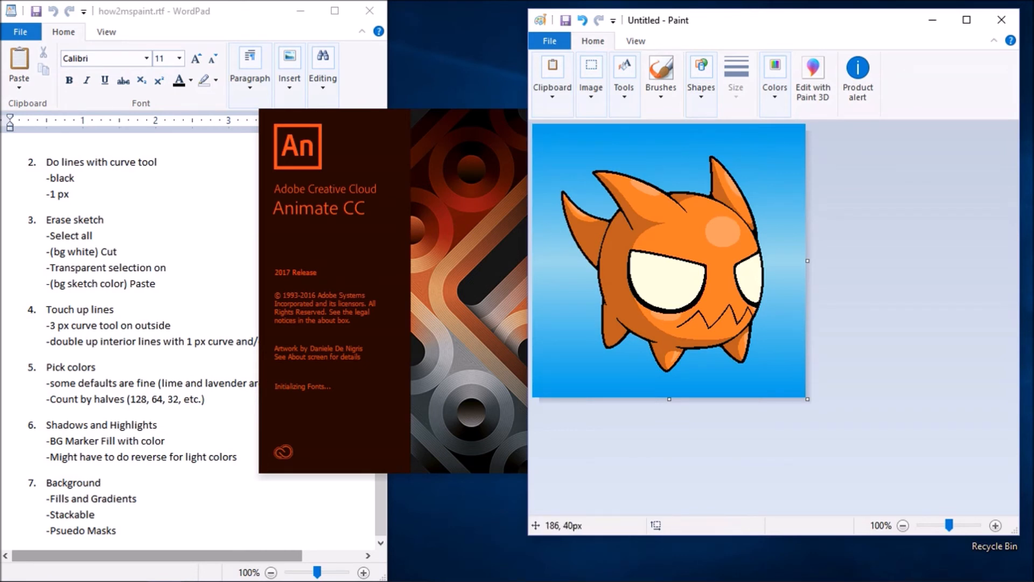
# Undo the pasted creature and the image resizes, and check the current Color 1 and Color 2
pyautogui.click(583, 20)
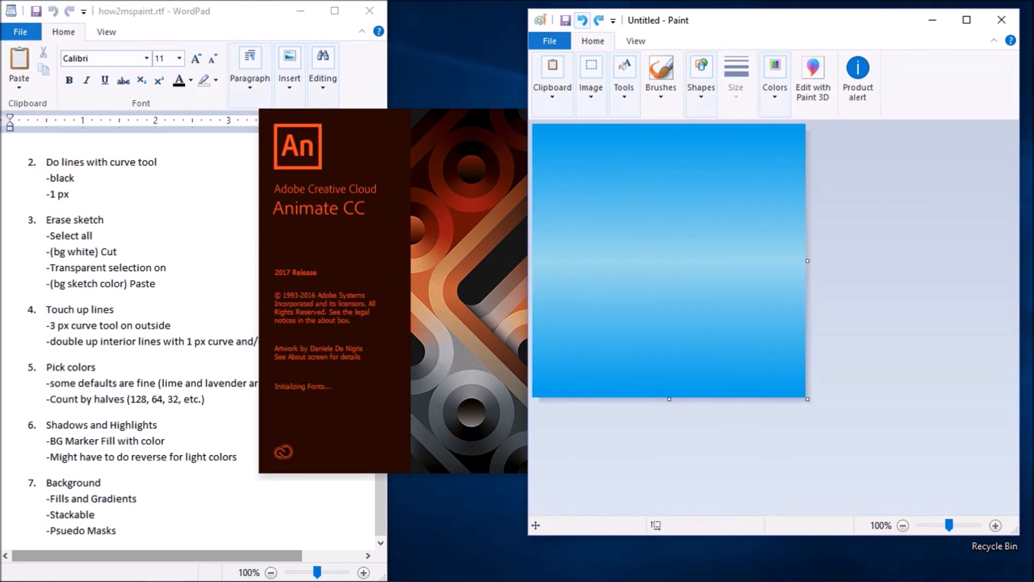
pyautogui.click(583, 20)
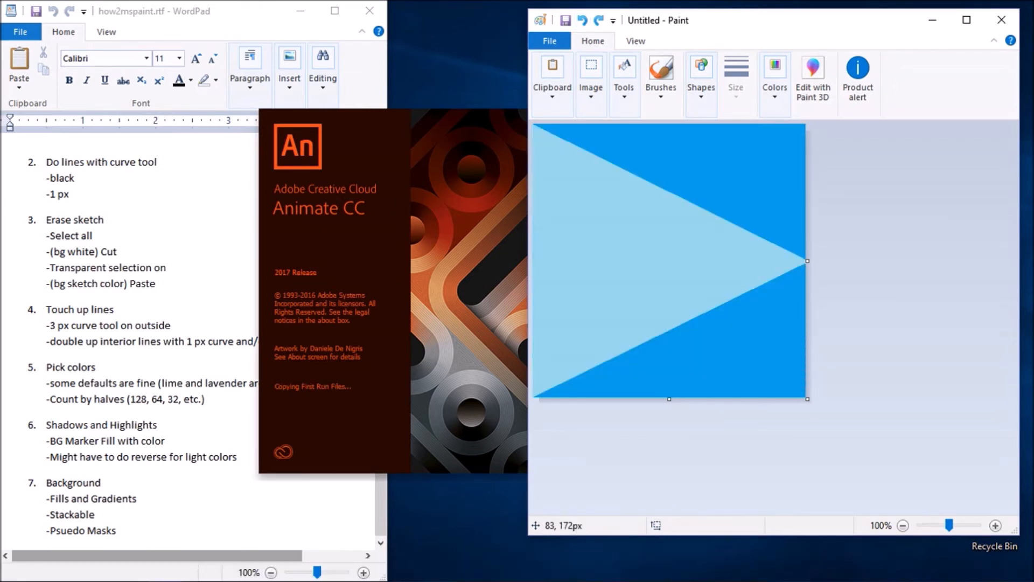
pyautogui.moveTo(240, 566)
pyautogui.click(774, 83)
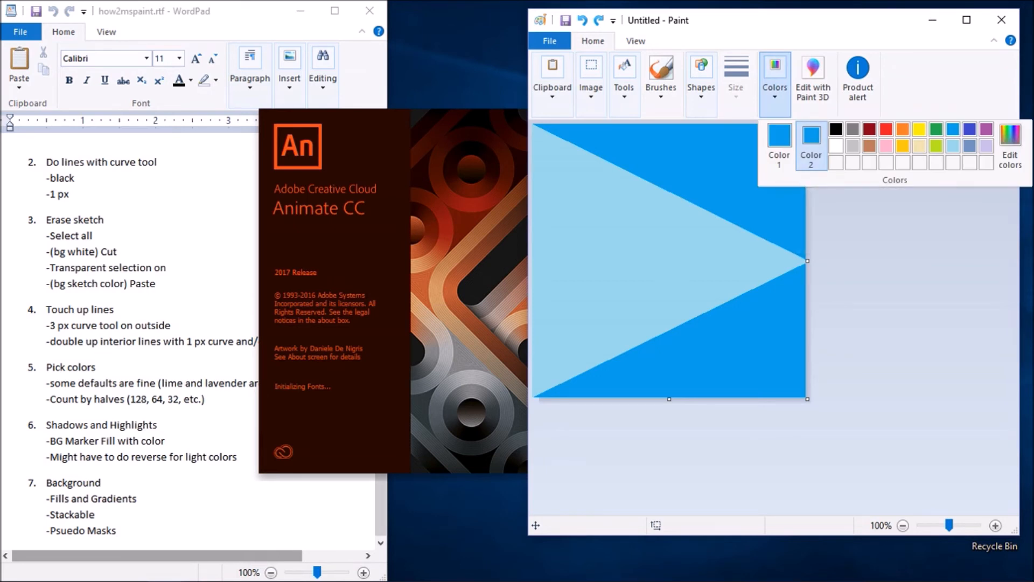
pyautogui.press('Escape')
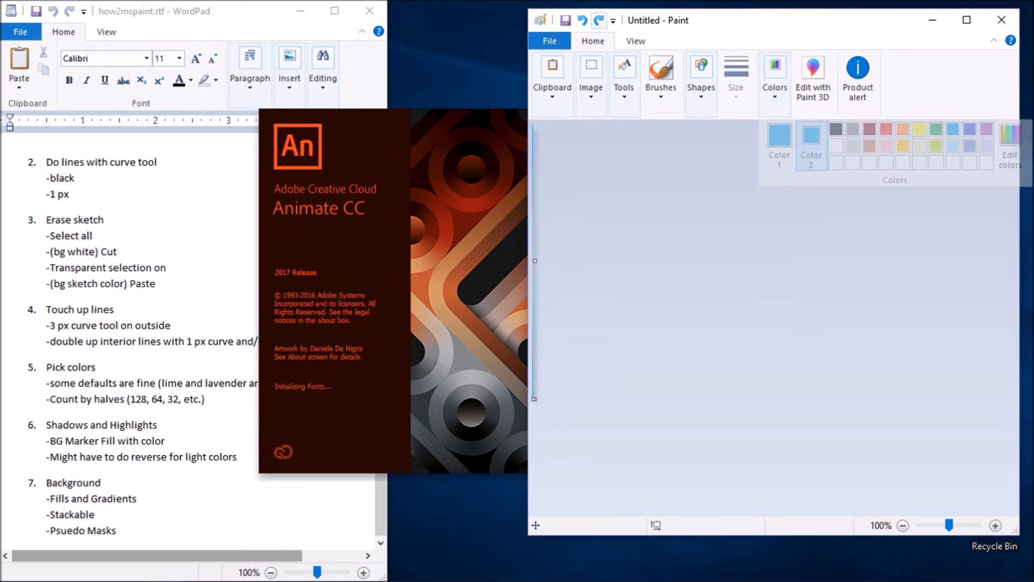
# Undo the blue fills and the two lines until the canvas is blank
pyautogui.click(582, 19)
pyautogui.click(582, 20)
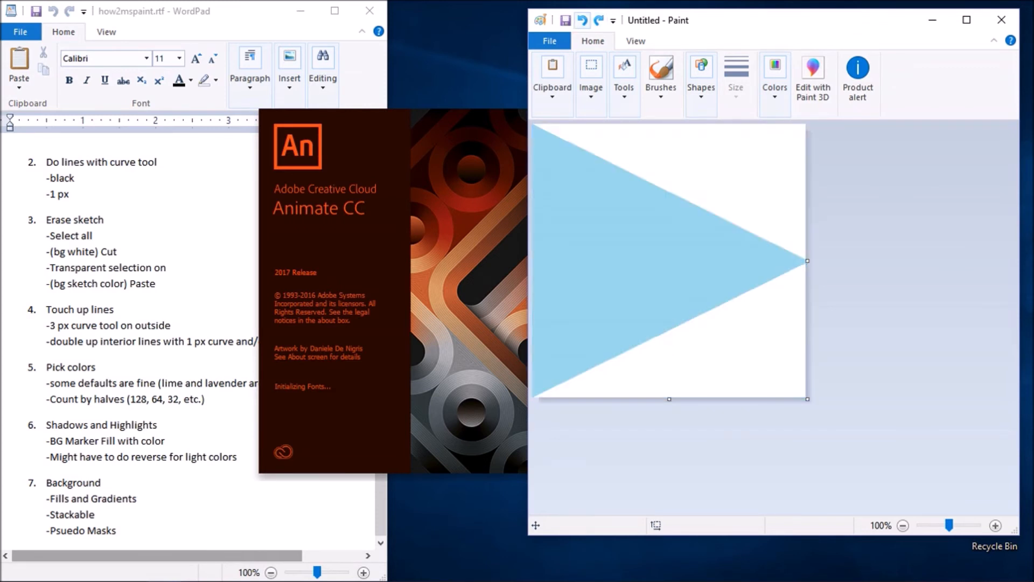
pyautogui.click(582, 20)
pyautogui.click(582, 20)
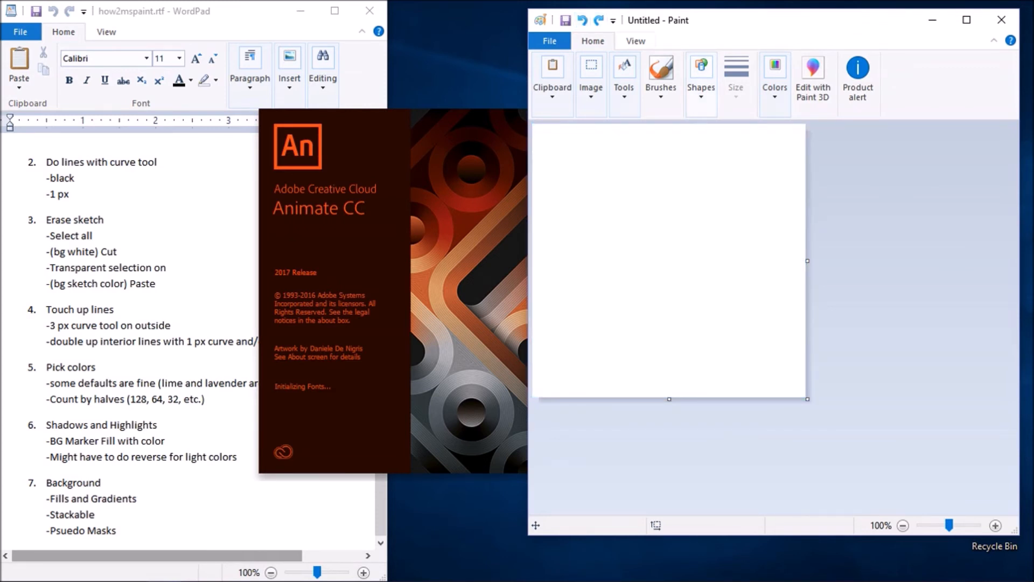
# Choose the Rectangle shape with a crayon fill
pyautogui.click(775, 81)
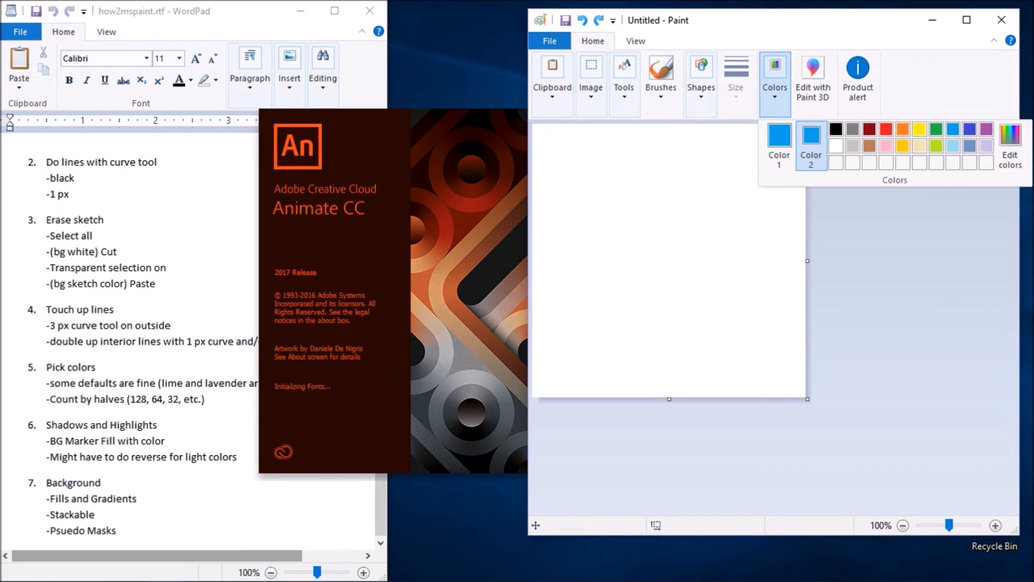
pyautogui.click(701, 81)
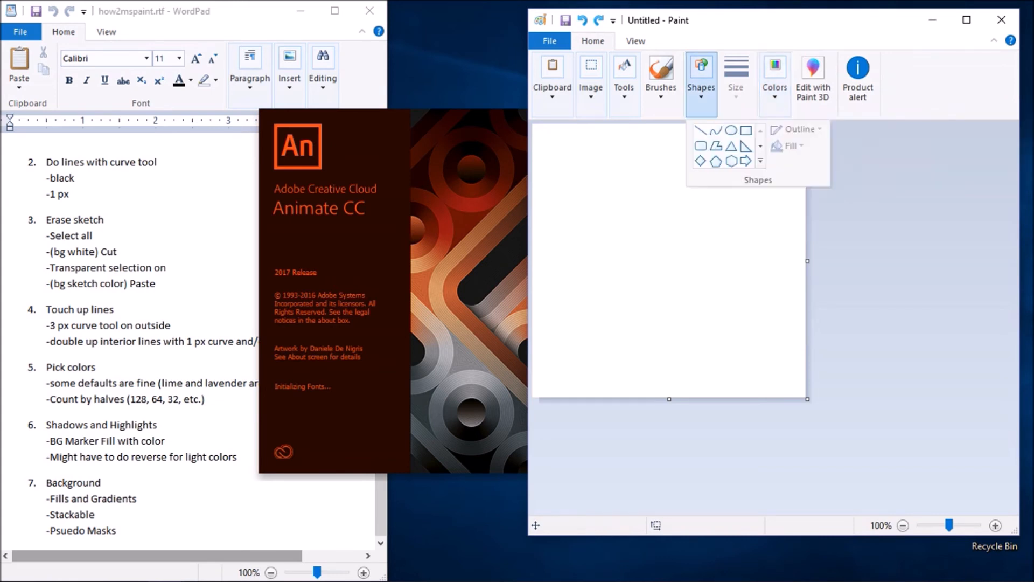
pyautogui.click(746, 131)
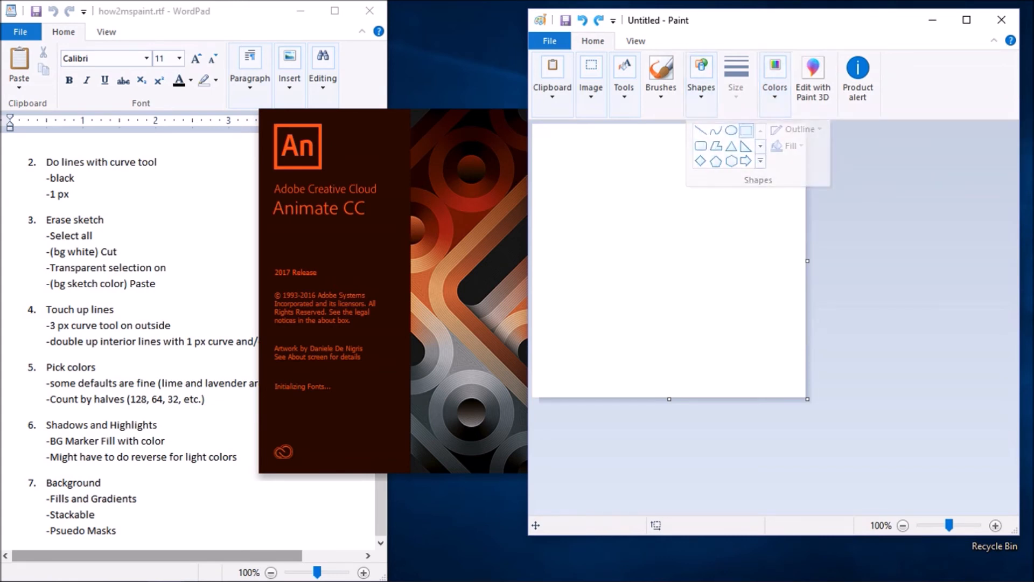
pyautogui.click(700, 81)
pyautogui.click(787, 146)
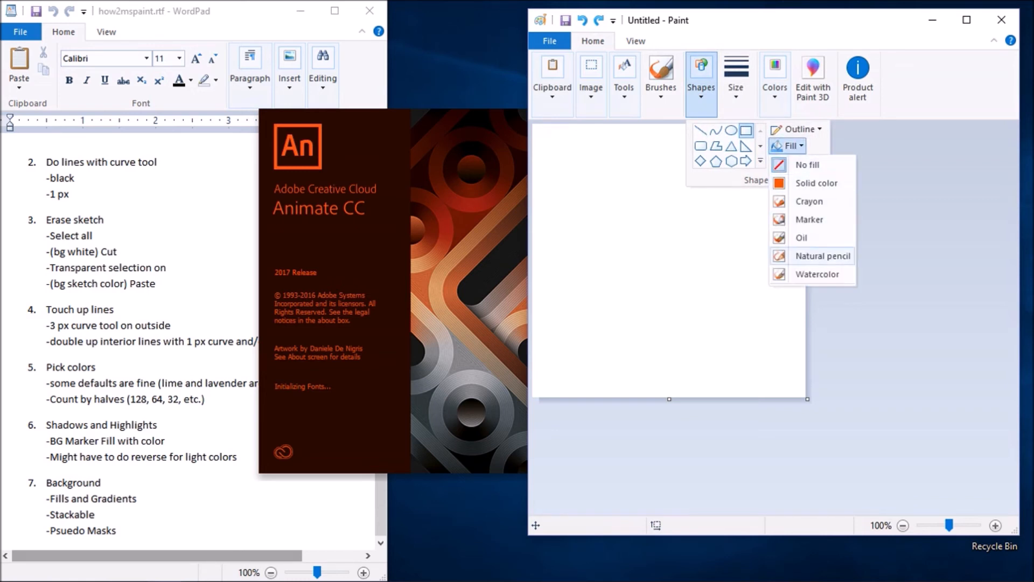
pyautogui.click(809, 201)
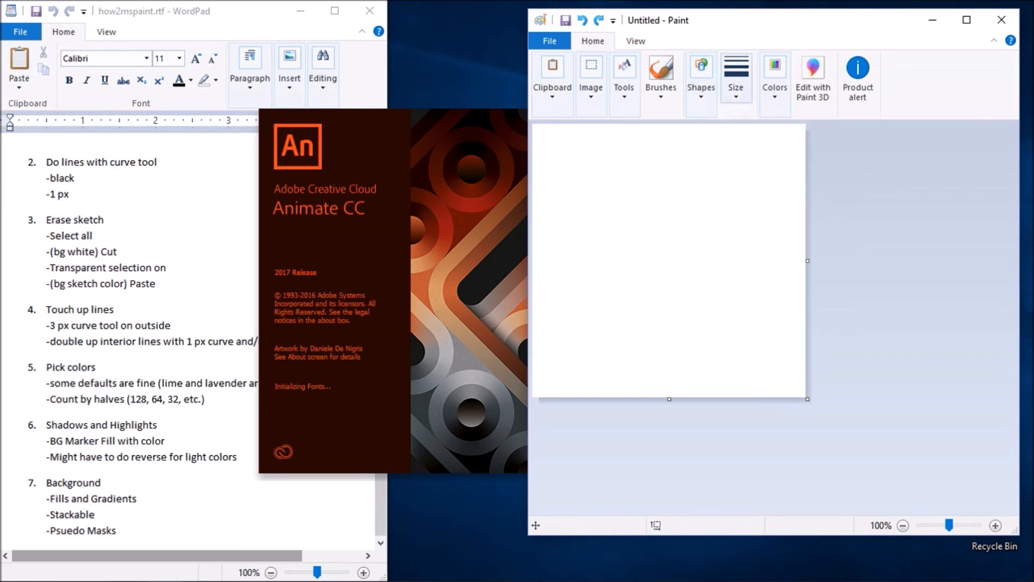
# Draw a blue crayon-filled rectangle and stretch it until it covers the whole canvas
pyautogui.click(774, 80)
pyautogui.click(564, 145)
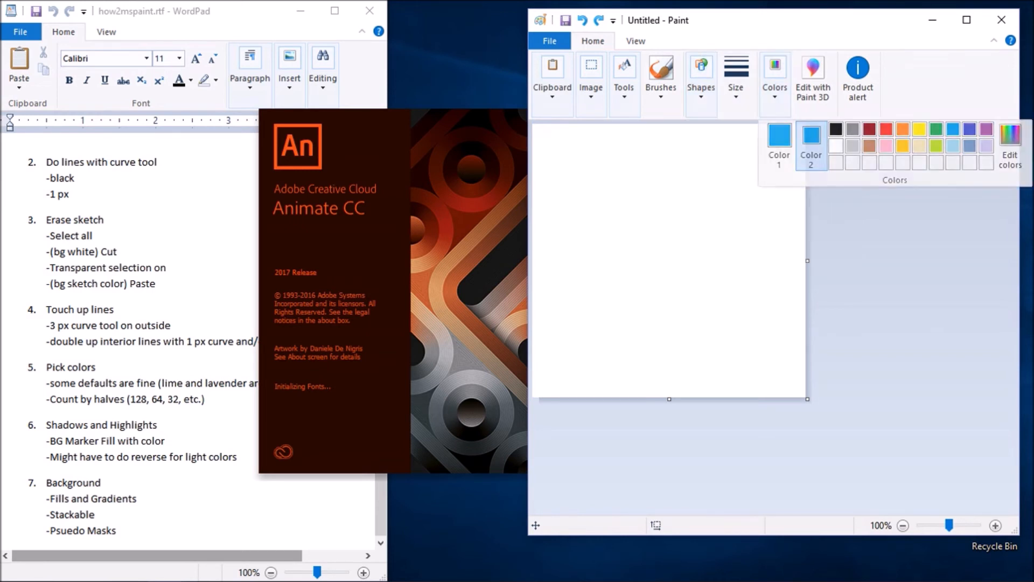
pyautogui.click(563, 145)
pyautogui.moveTo(576, 153); pyautogui.dragTo(764, 349)
pyautogui.moveTo(690, 244); pyautogui.dragTo(588, 183)
pyautogui.moveTo(664, 289); pyautogui.dragTo(825, 446)
pyautogui.press('Escape')
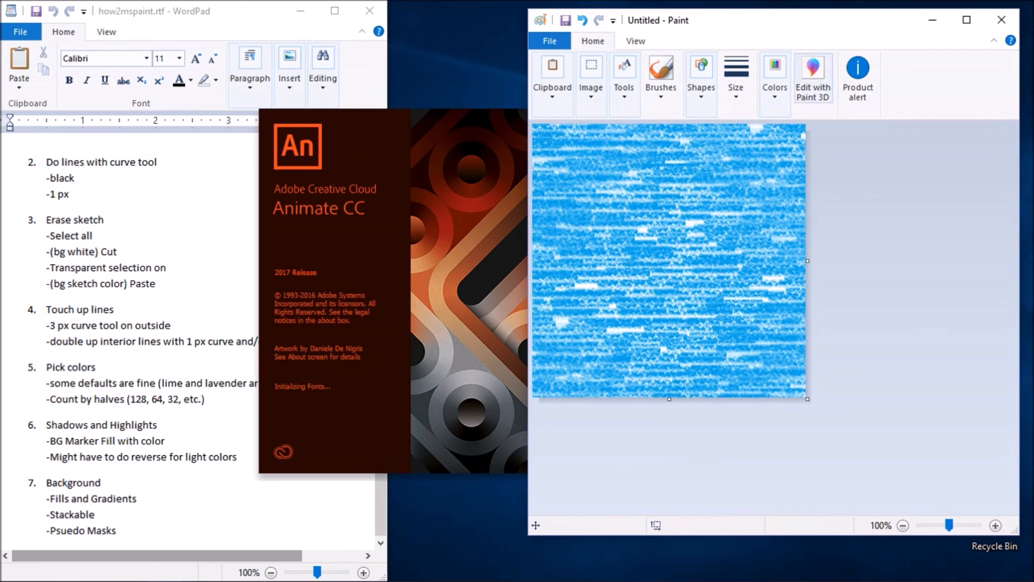
# Paste the orange cartoon creature onto the blue crayon texture and undo the paste
pyautogui.click(775, 80)
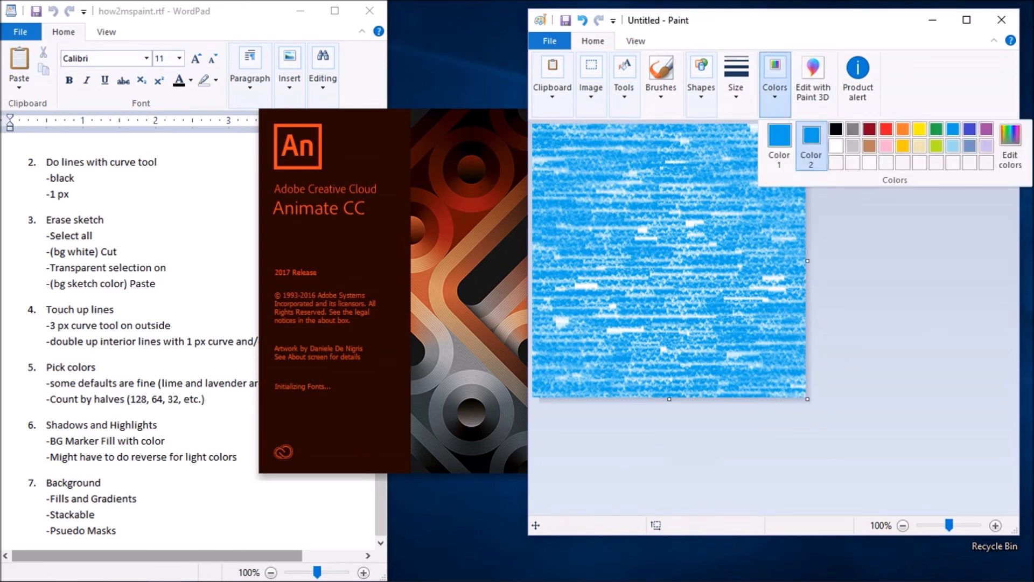
pyautogui.click(552, 81)
pyautogui.click(553, 139)
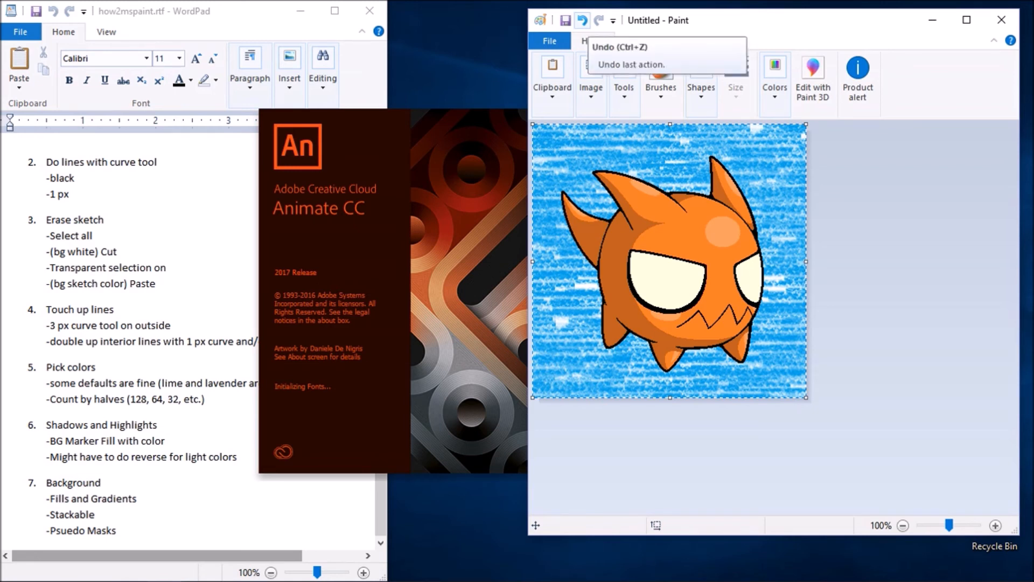
pyautogui.click(582, 20)
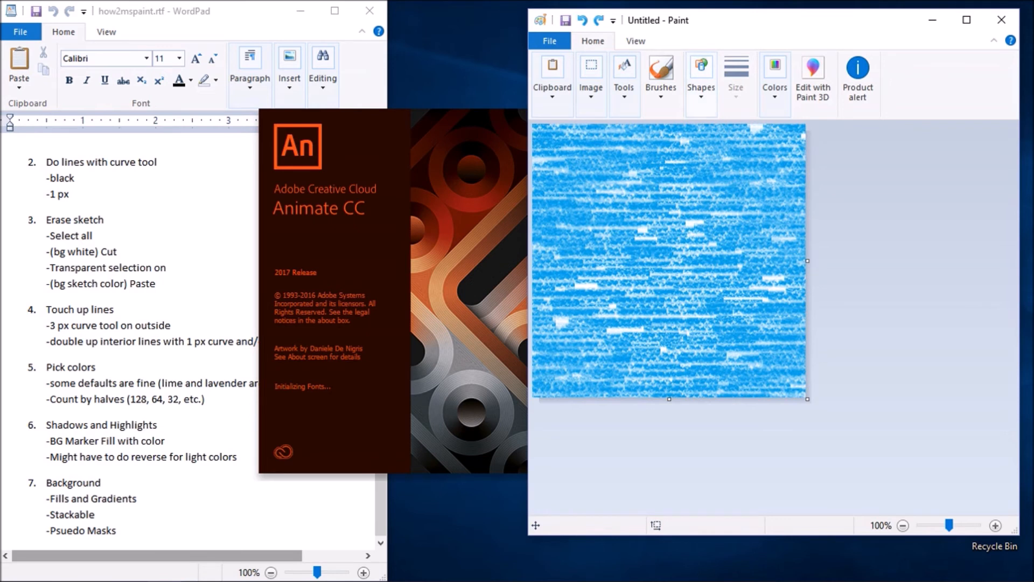
# Cover the blue crayon texture with a white marker-filled rectangle and paste the orange creature on it
pyautogui.click(700, 84)
pyautogui.click(746, 130)
pyautogui.click(700, 84)
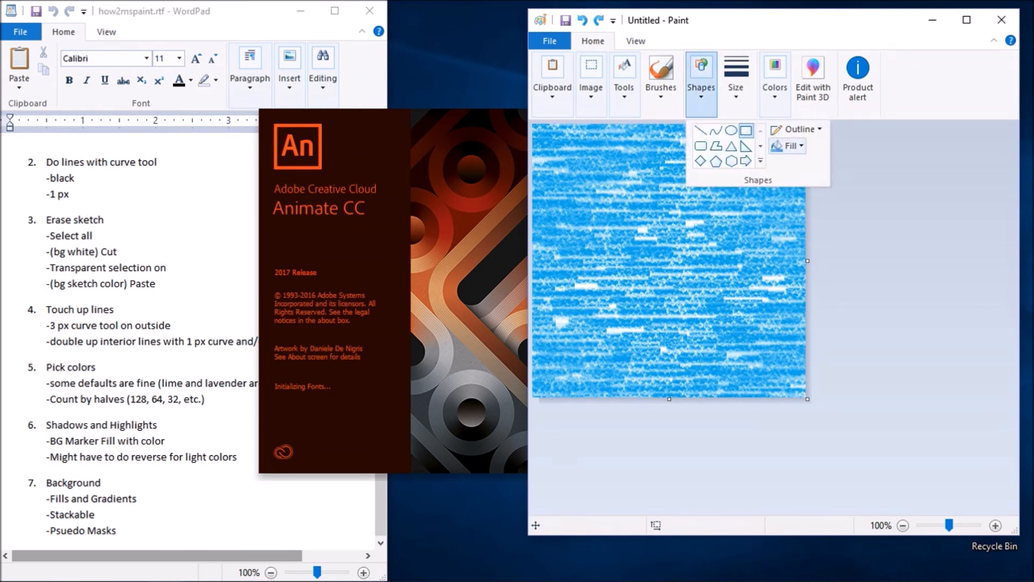
pyautogui.click(789, 145)
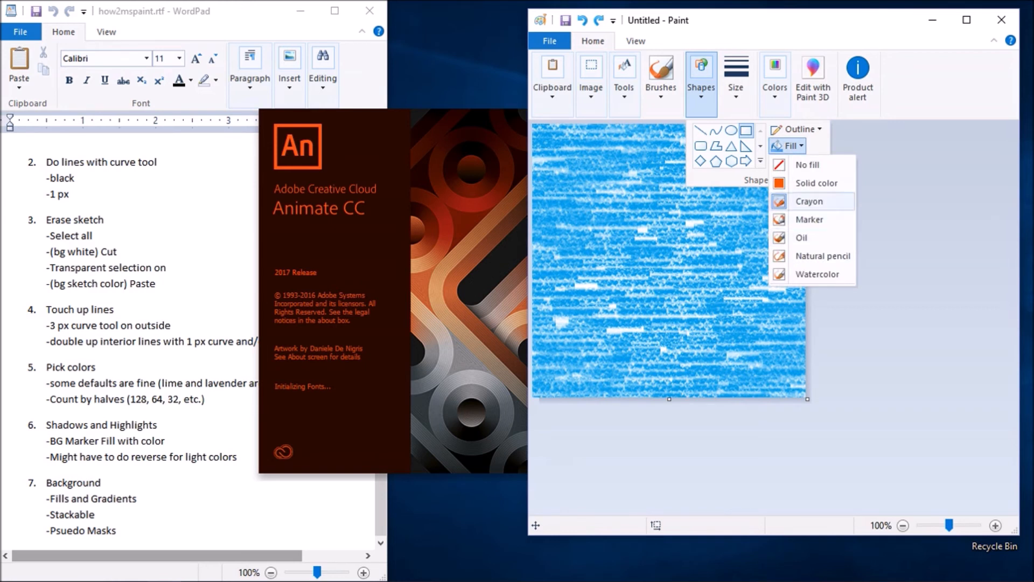
pyautogui.click(810, 219)
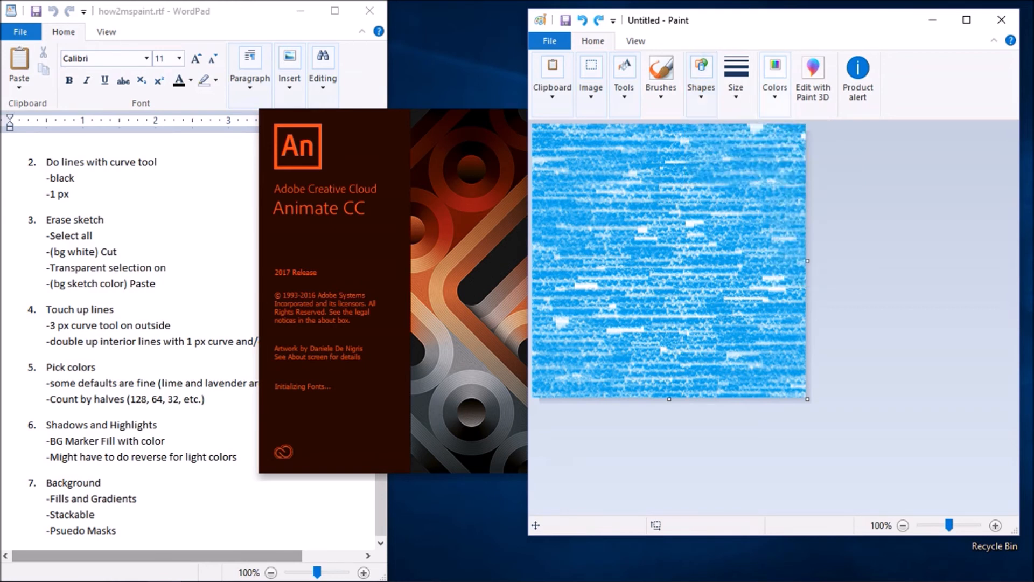
pyautogui.click(774, 81)
pyautogui.click(835, 145)
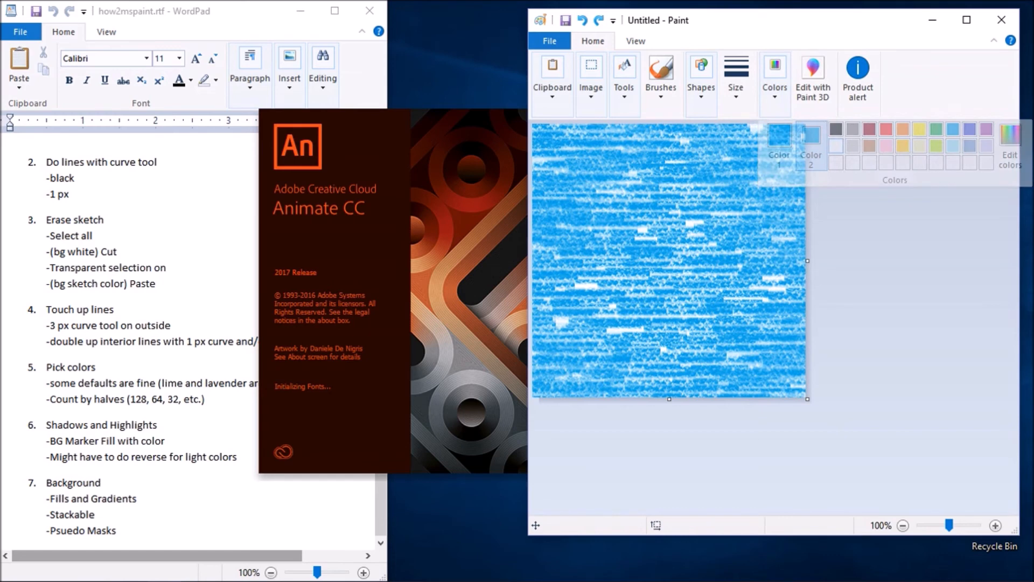
pyautogui.moveTo(587, 205); pyautogui.dragTo(740, 338)
pyautogui.moveTo(654, 244); pyautogui.dragTo(613, 156)
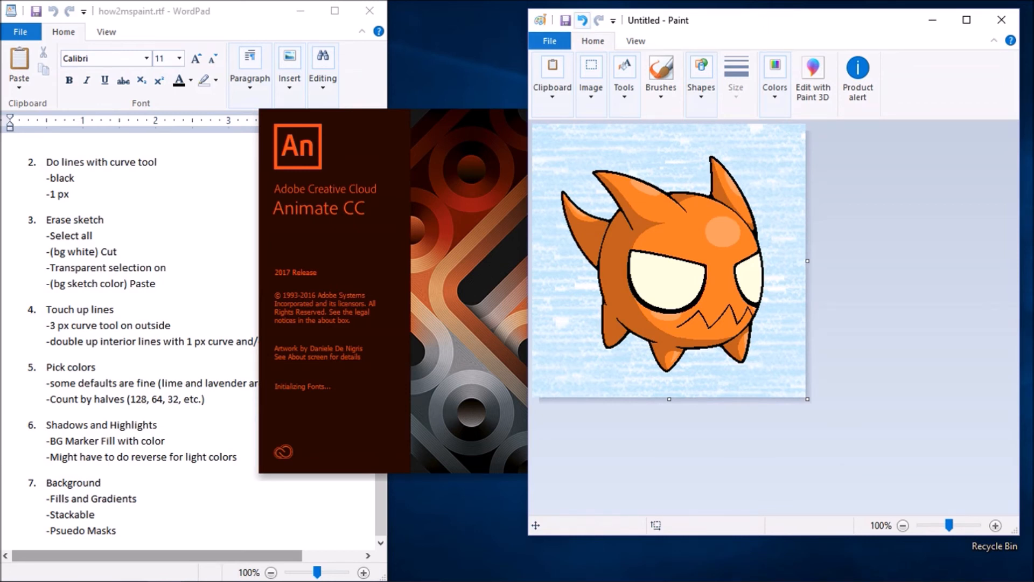
# Undo the pasted creature, the white marker overlay and the blue crayon fill until the canvas is blank
pyautogui.click(582, 20)
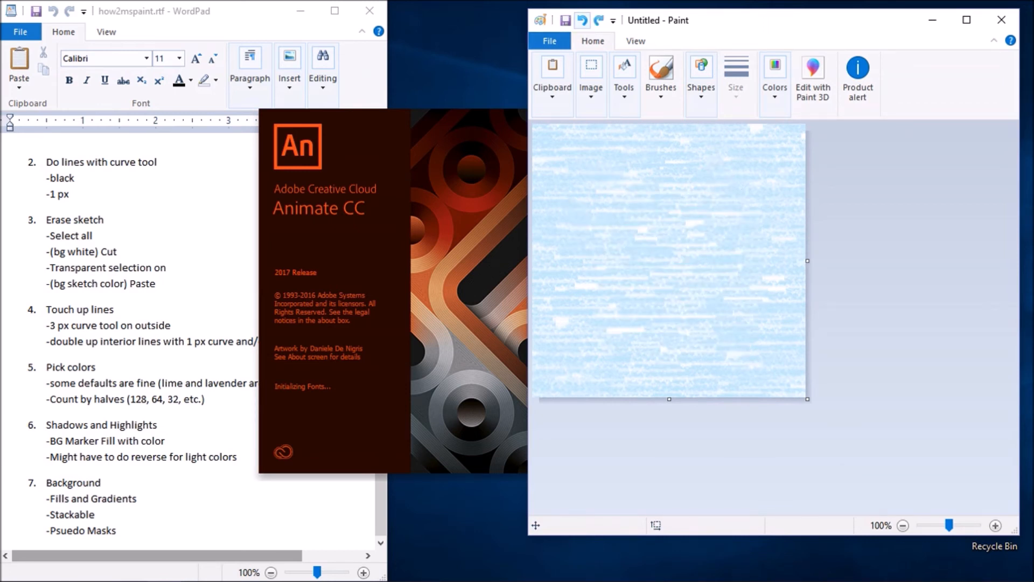
pyautogui.click(582, 21)
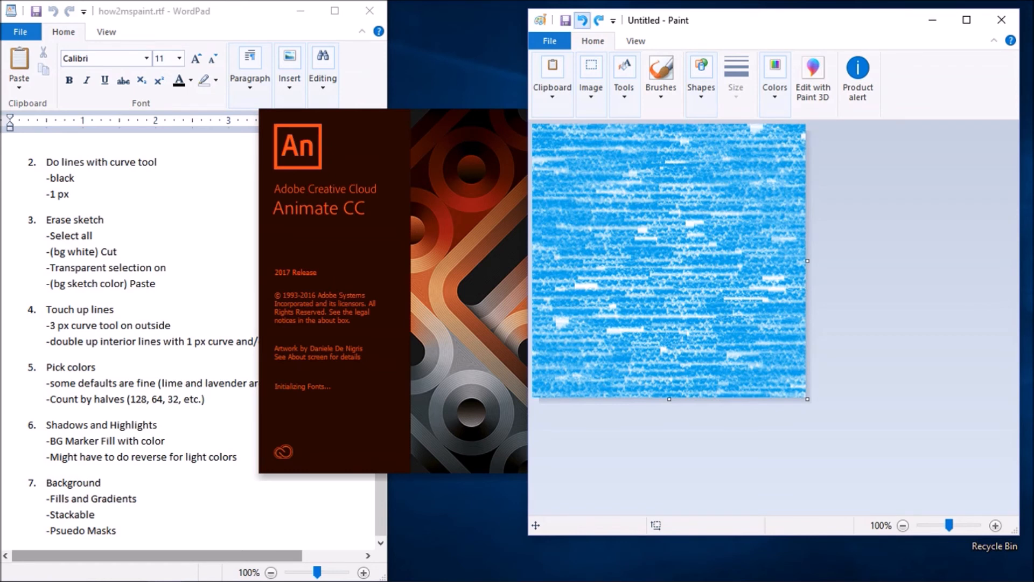
pyautogui.click(583, 21)
# With Color 2 white and Color 1 red, draw a line about 403 × 204 px from the upper-left corner to the right edge's midpoint
pyautogui.click(774, 78)
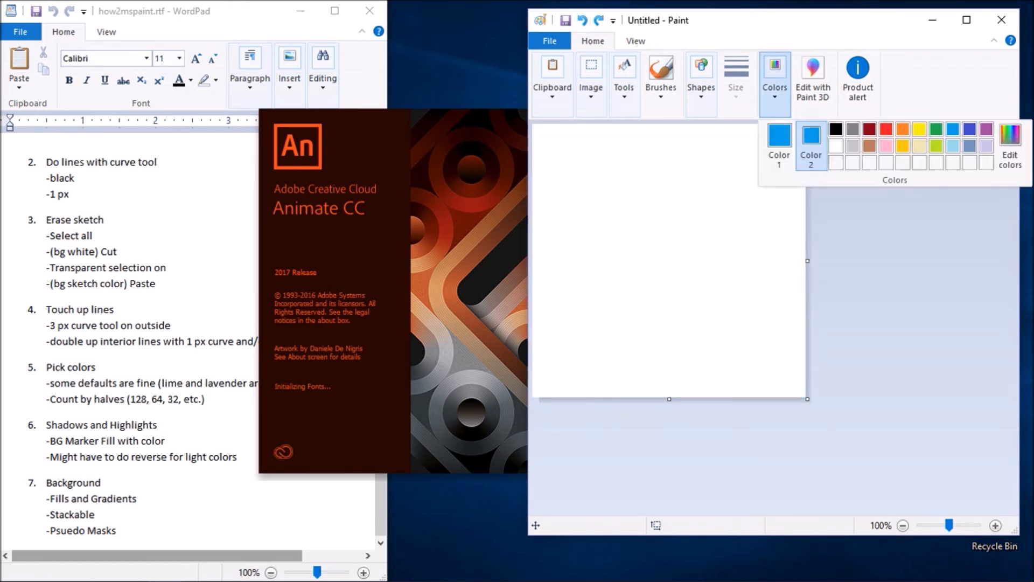
pyautogui.click(836, 145)
pyautogui.click(775, 78)
pyautogui.click(779, 145)
pyautogui.click(775, 78)
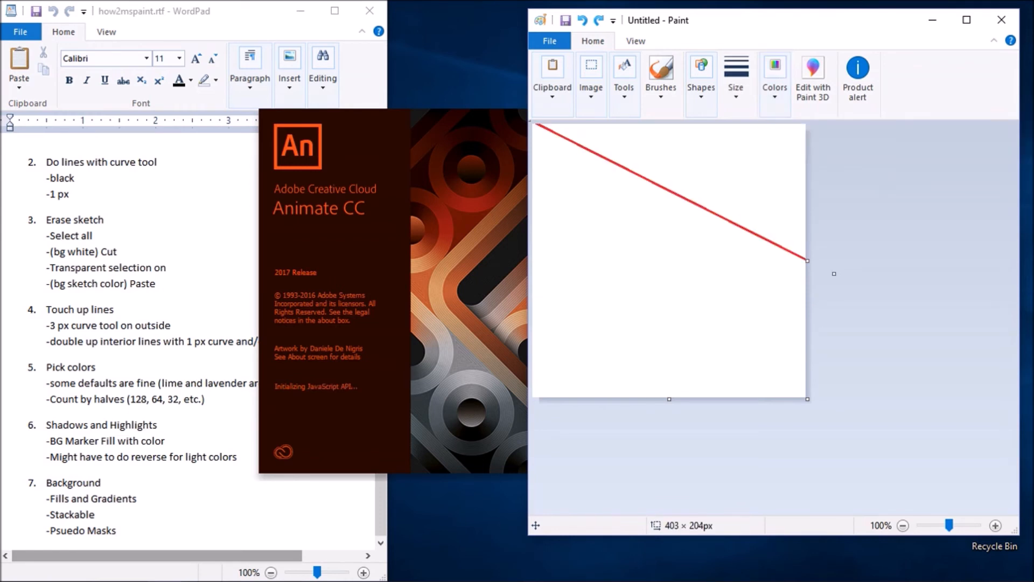
# Fill the area above the diagonal line with red
pyautogui.click(624, 78)
pyautogui.click(624, 78)
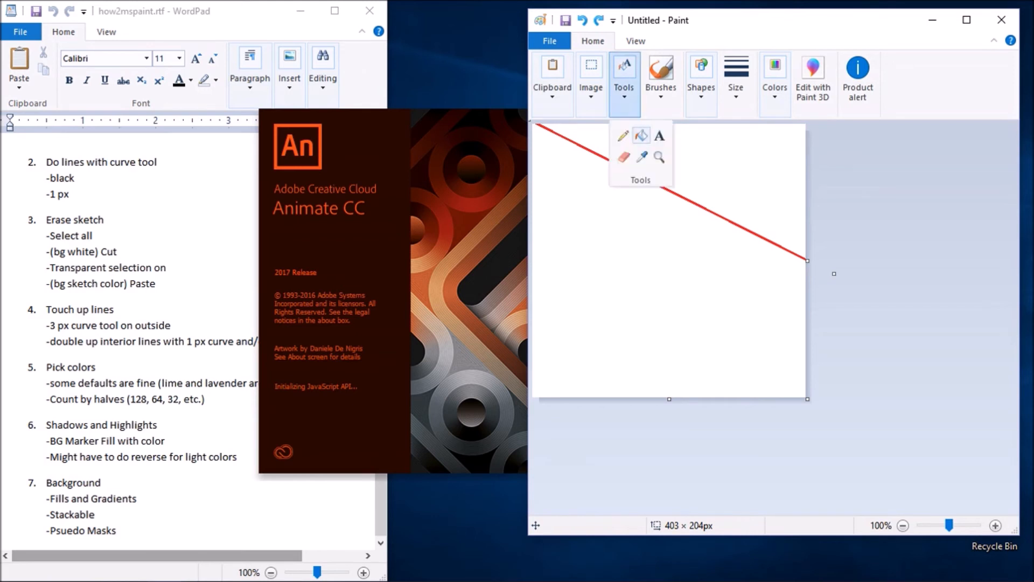
pyautogui.click(642, 135)
pyautogui.click(654, 143)
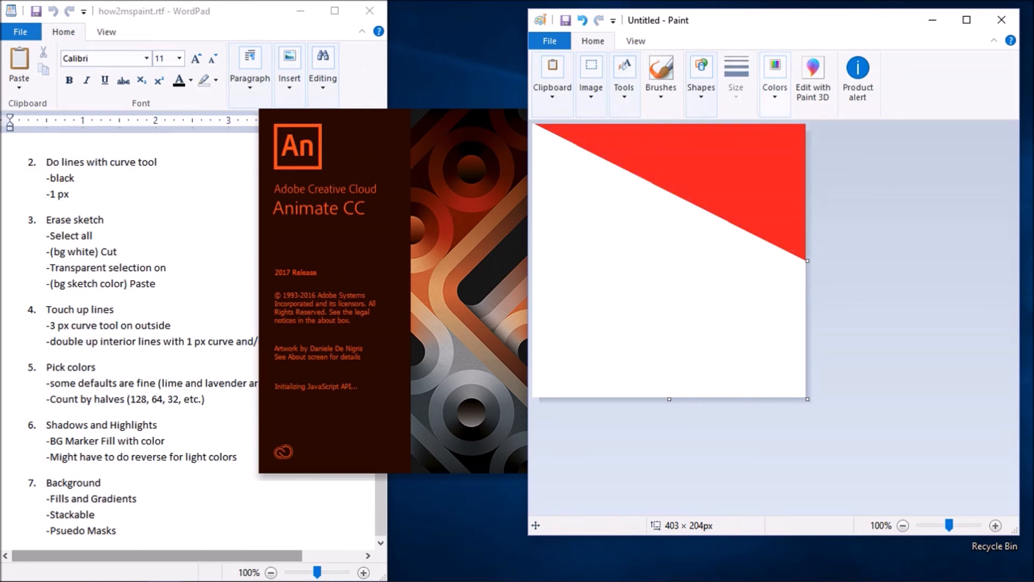
# Draw a yellow line about 371 × 184 px between the right edge's midpoint and the lower-left corner, and fill the middle area yellow
pyautogui.click(886, 146)
pyautogui.click(700, 76)
pyautogui.click(701, 131)
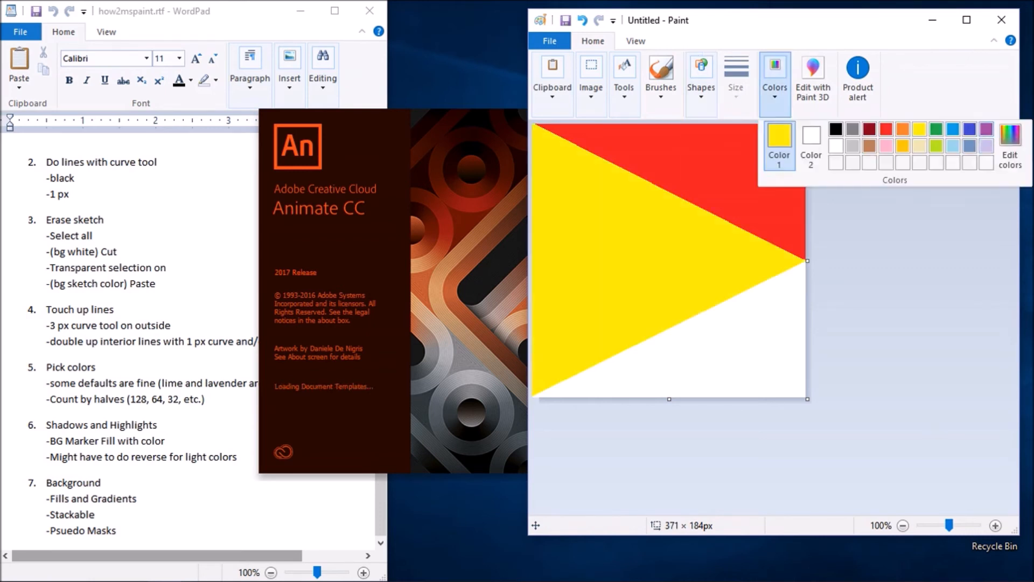
# Fill the remaining white lower-right area with indigo
pyautogui.click(970, 130)
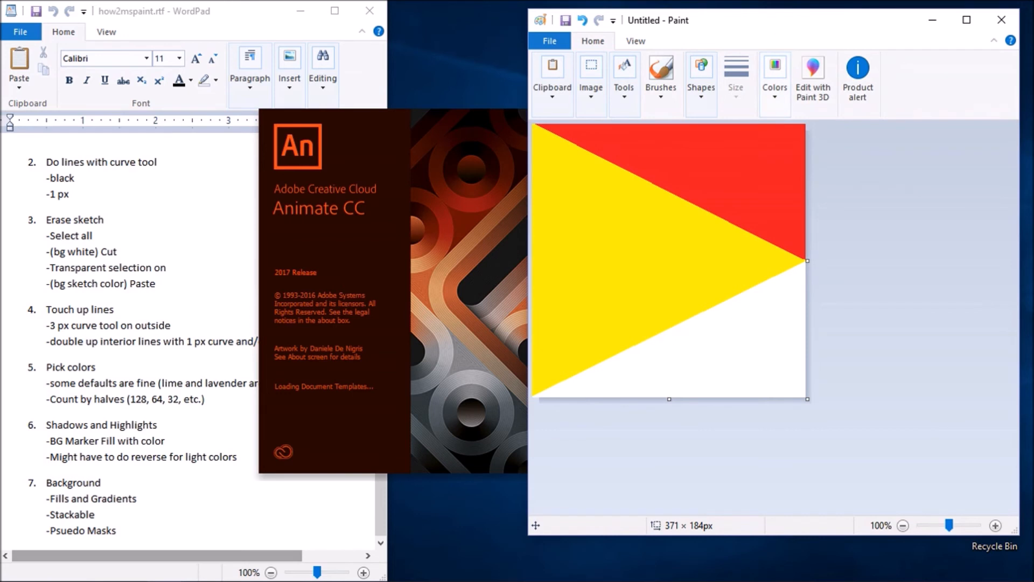
pyautogui.click(774, 81)
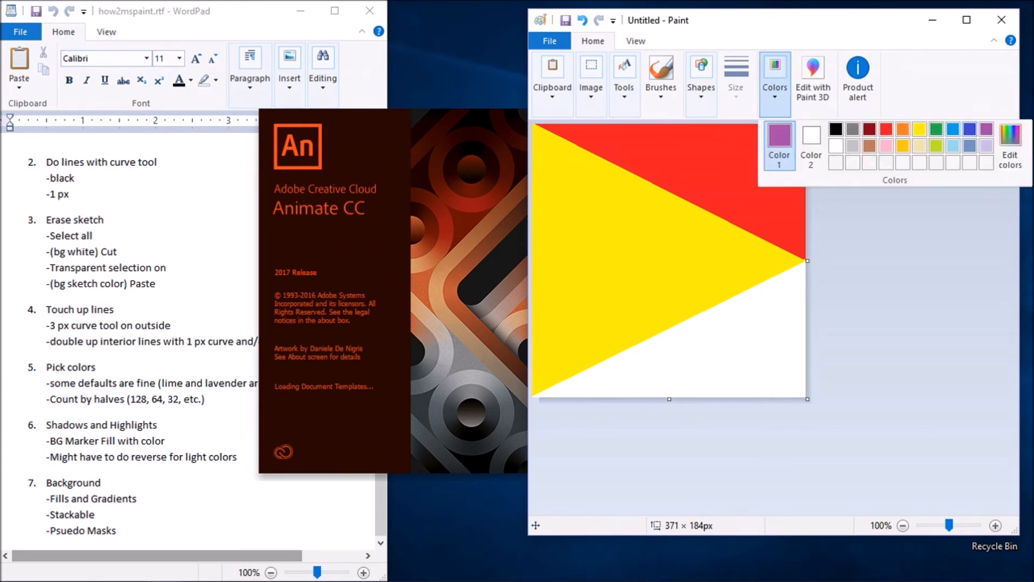
pyautogui.press('Escape')
pyautogui.click(774, 81)
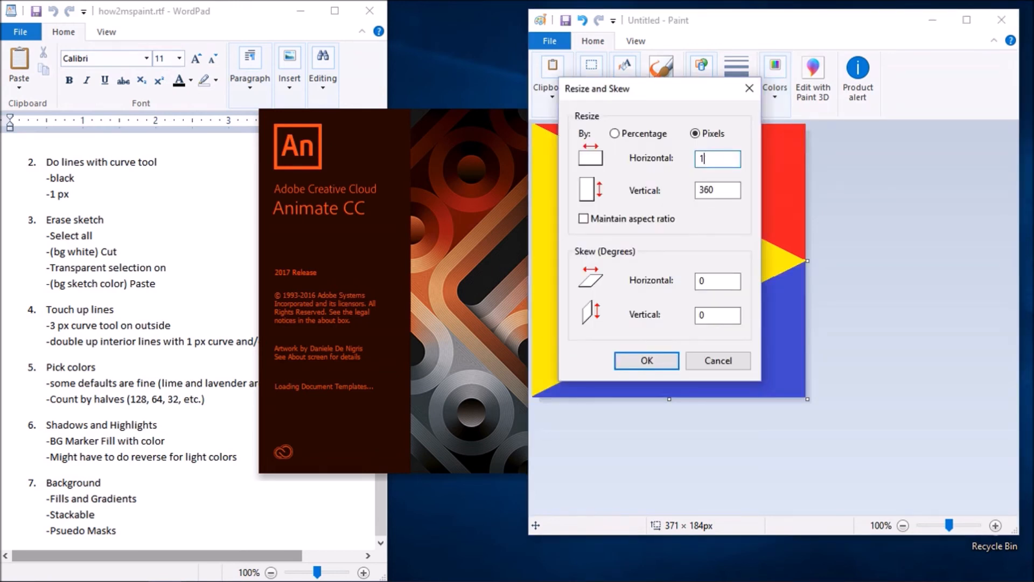
# Resize the image to 1 px wide and back to 360 px without maintaining aspect ratio, blending the colours into a gradient
pyautogui.click(647, 360)
pyautogui.click(591, 81)
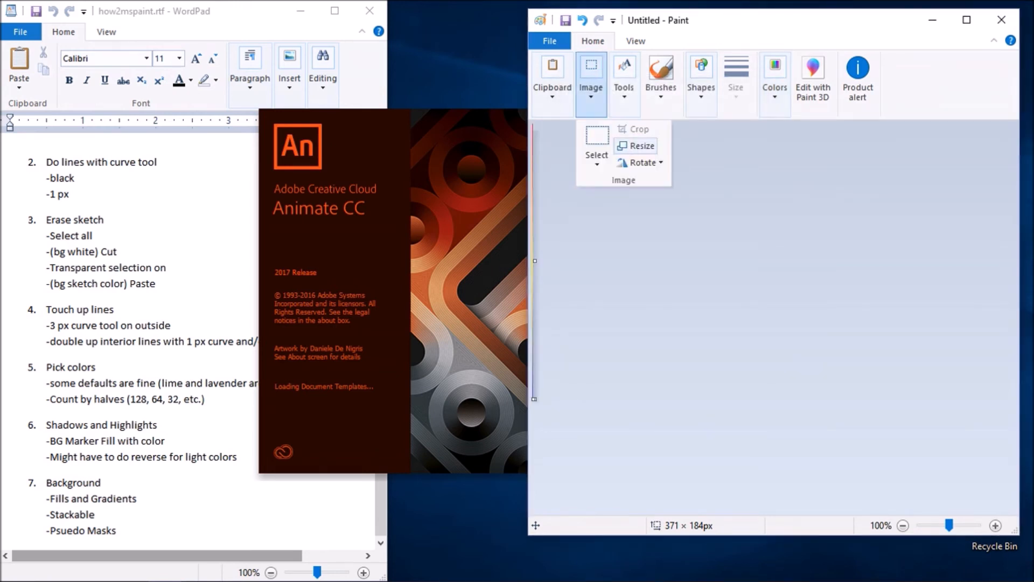
pyautogui.click(641, 146)
pyautogui.click(583, 218)
pyautogui.click(695, 133)
pyautogui.doubleClick(704, 158)
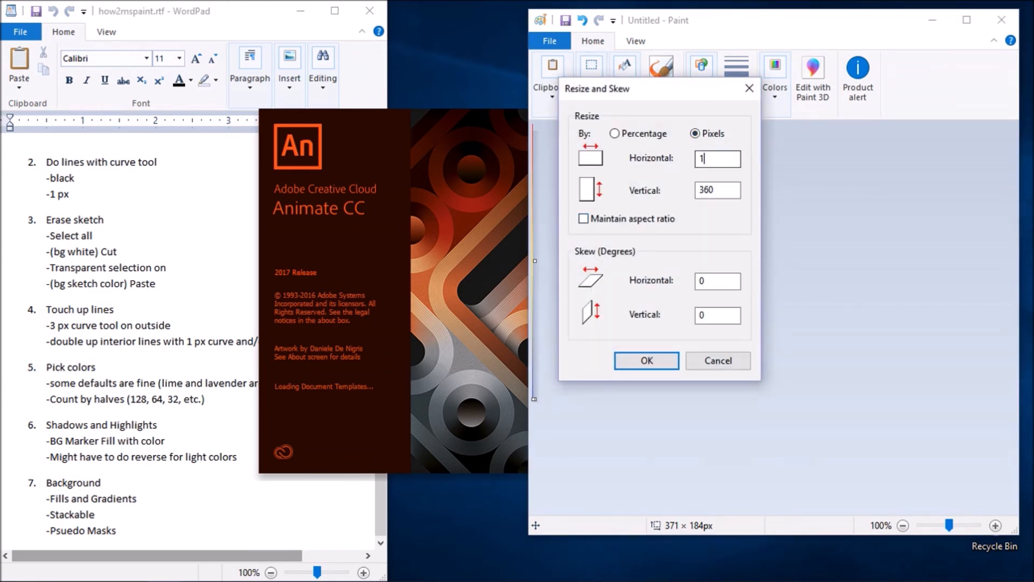
pyautogui.write('640')
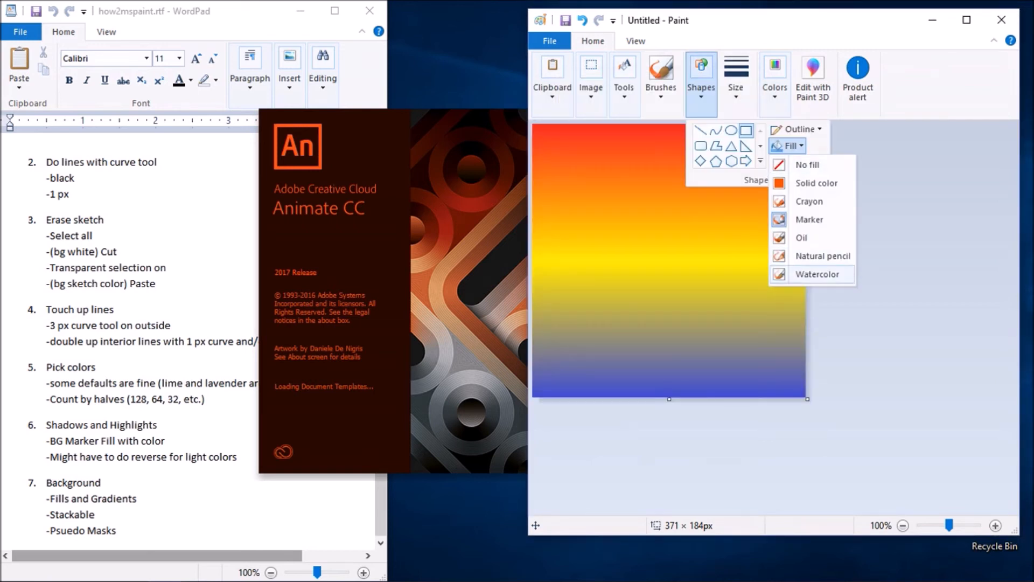
# Draw a green watercolor-filled rectangle over the gradient and stretch it to about 493 × 453 px
pyautogui.click(817, 274)
pyautogui.click(775, 80)
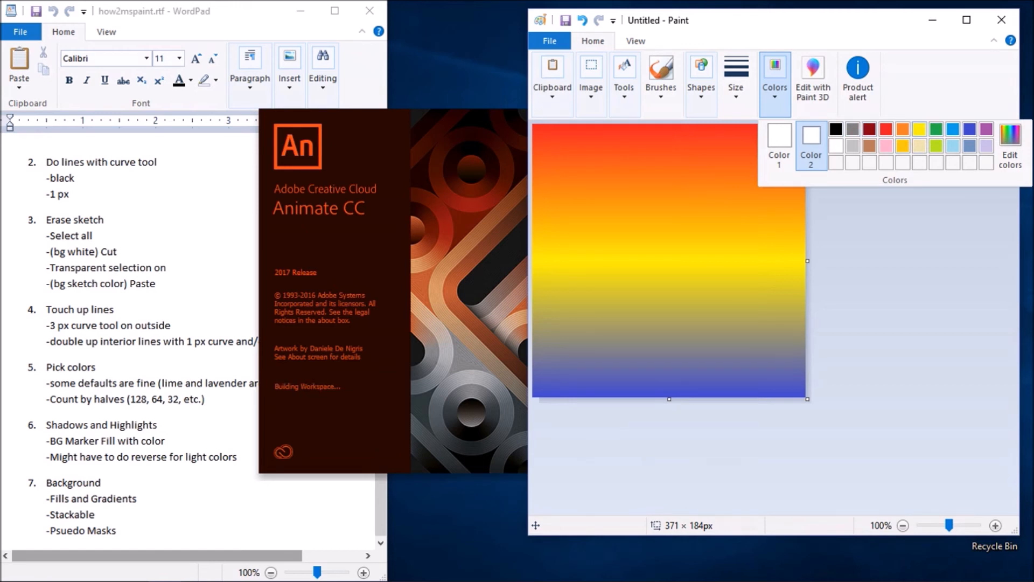
pyautogui.click(936, 129)
pyautogui.moveTo(622, 170); pyautogui.dragTo(748, 295)
pyautogui.moveTo(695, 234); pyautogui.dragTo(578, 164)
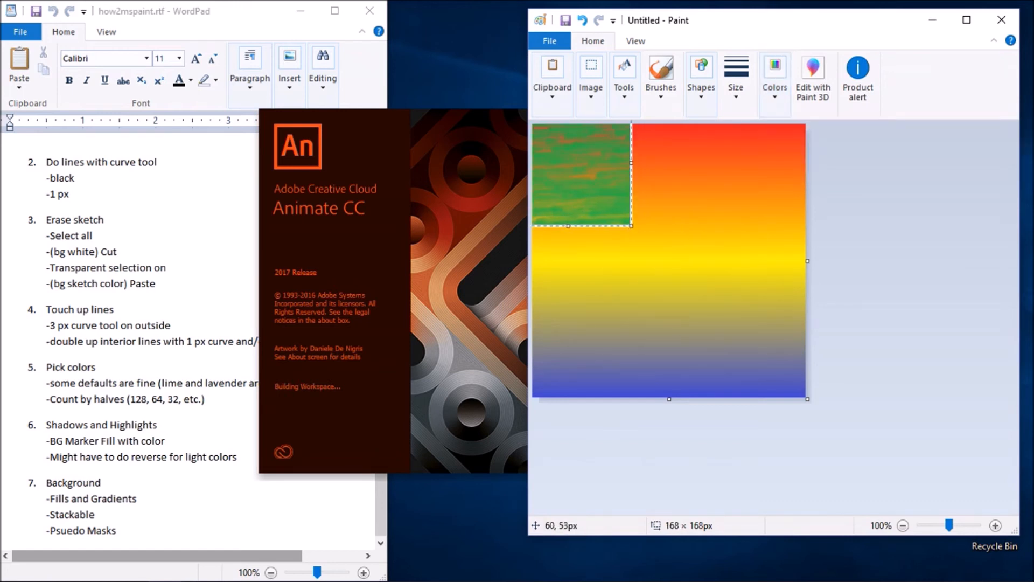
pyautogui.moveTo(631, 226); pyautogui.dragTo(878, 440)
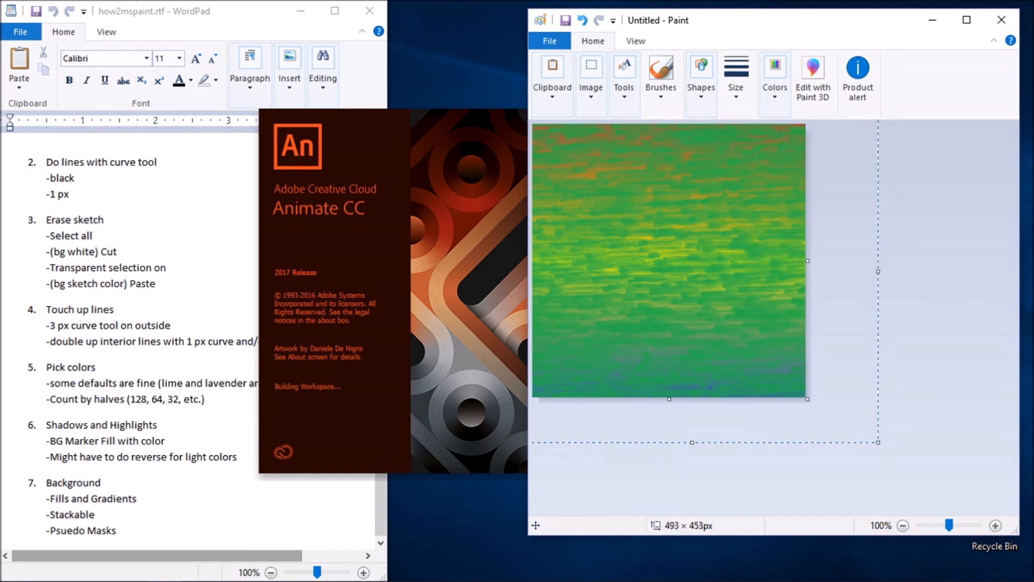
# Undo the green overlay and cover the gradient with a dark red watercolor-filled rectangle instead
pyautogui.hotkey('ctrl', 'z')
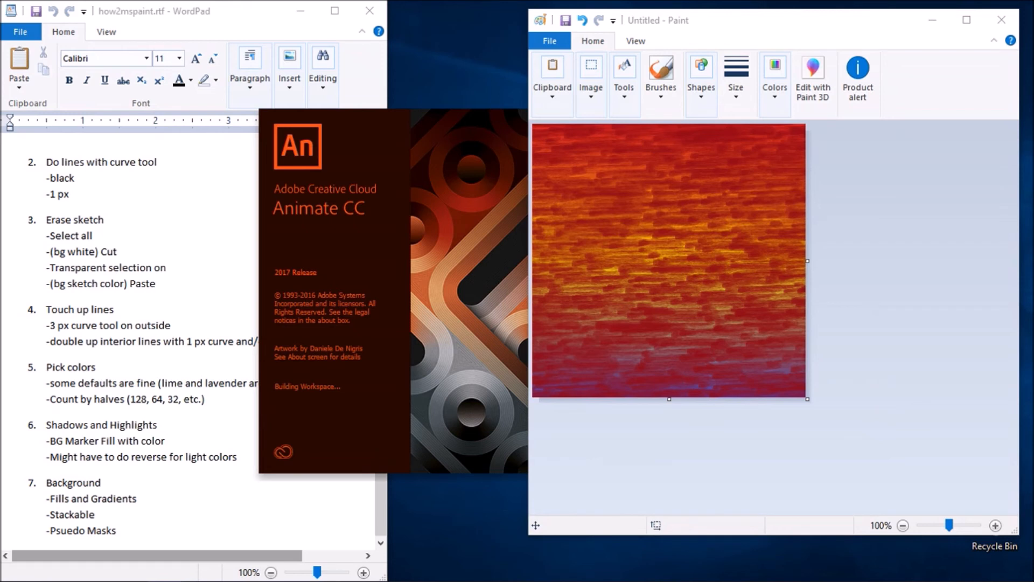
# Set Color 2 to turquoise and try to paste the orange creature onto the dark red watercolor background
pyautogui.click(774, 80)
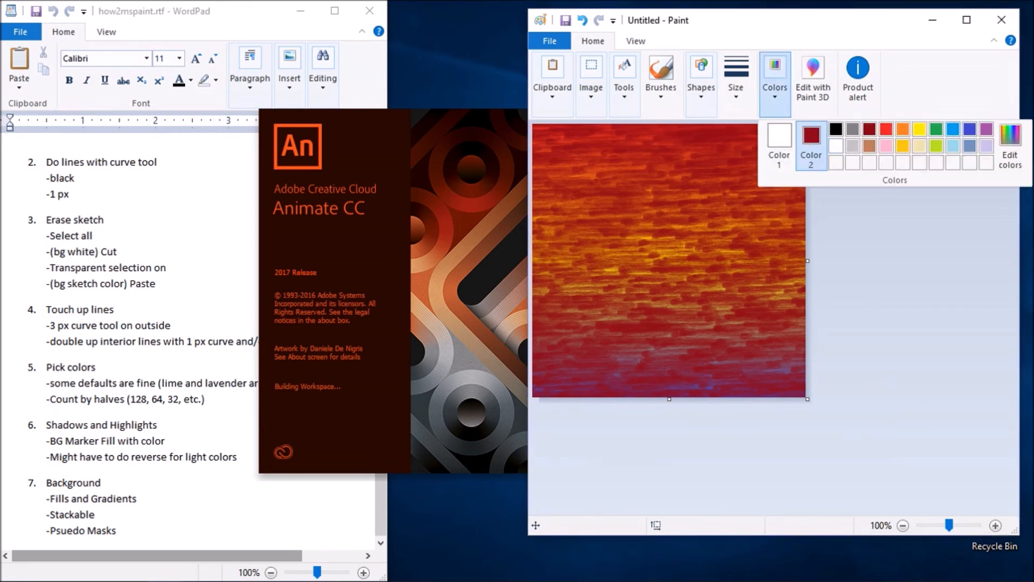
pyautogui.click(953, 129)
pyautogui.click(553, 81)
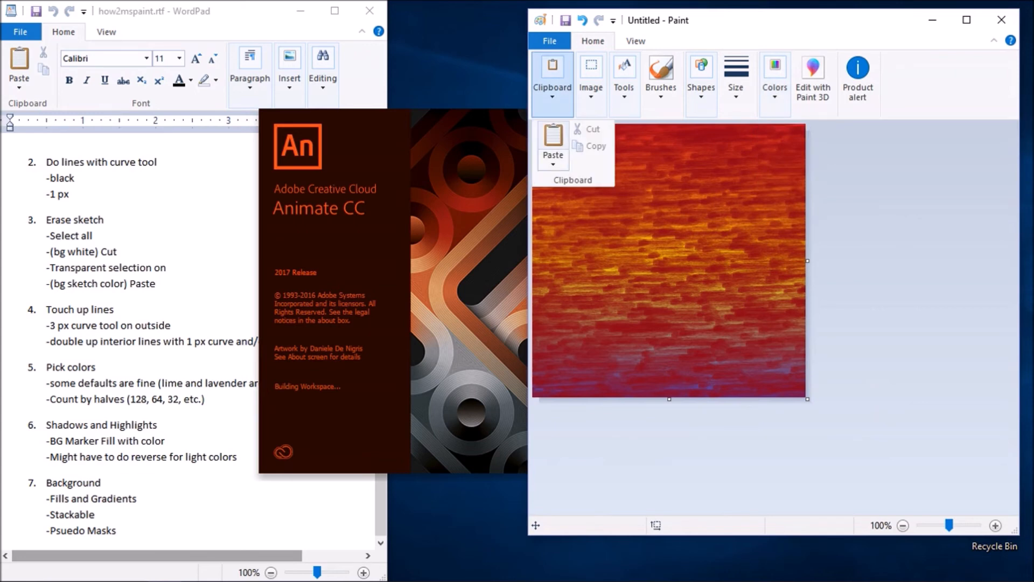
pyautogui.click(554, 142)
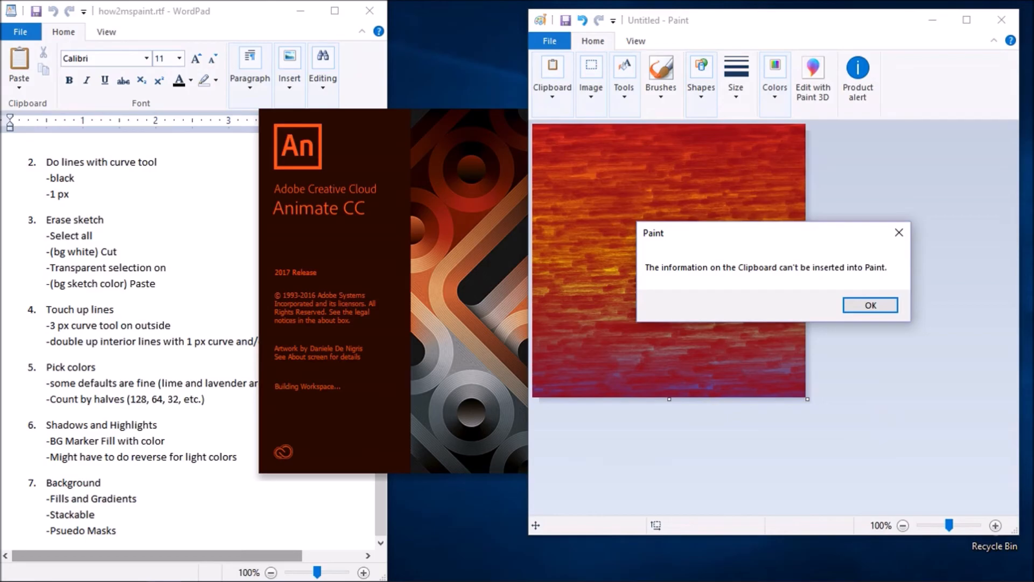
# Close the clipboard message and set Color 2 to a slate blue with RGB 64, 64, 128
pyautogui.press('Return')
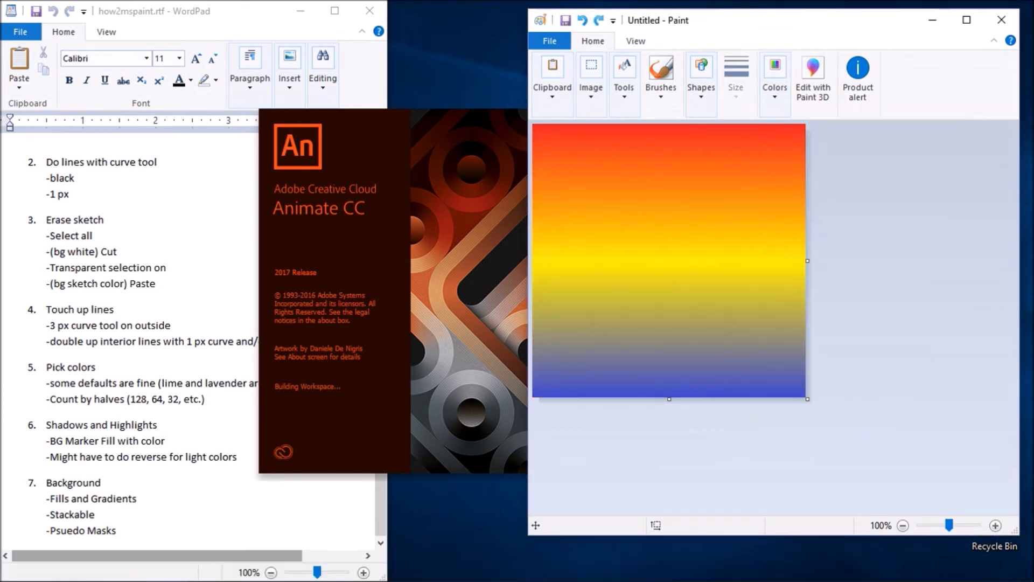
pyautogui.doubleClick(917, 331)
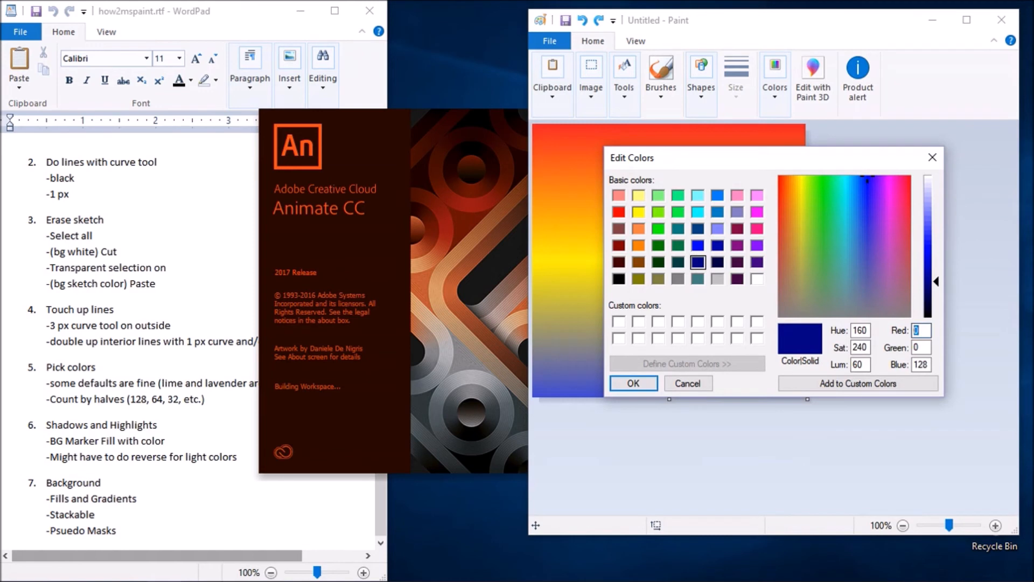
pyautogui.write('64')
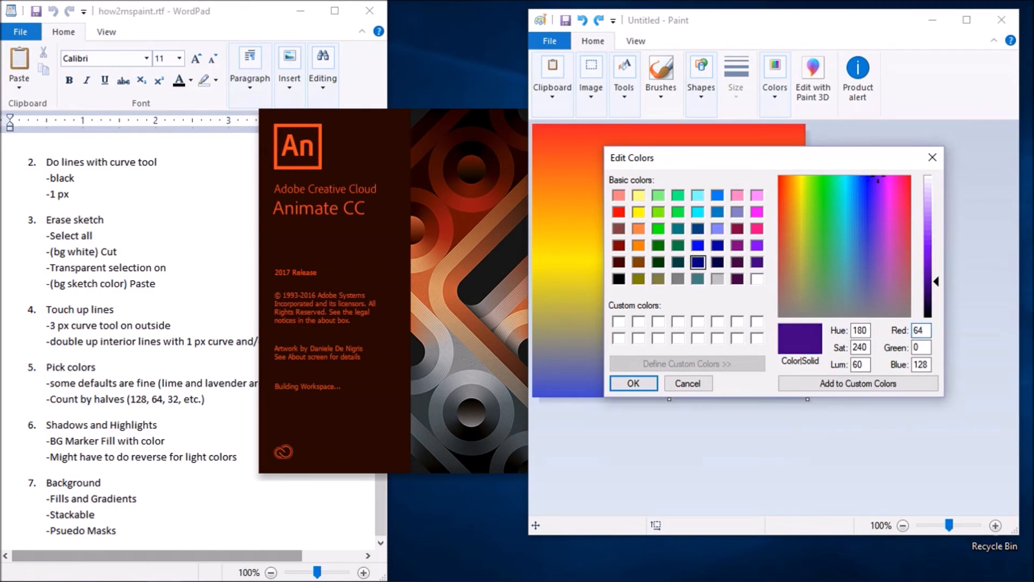
pyautogui.press('Tab')
pyautogui.write('64')
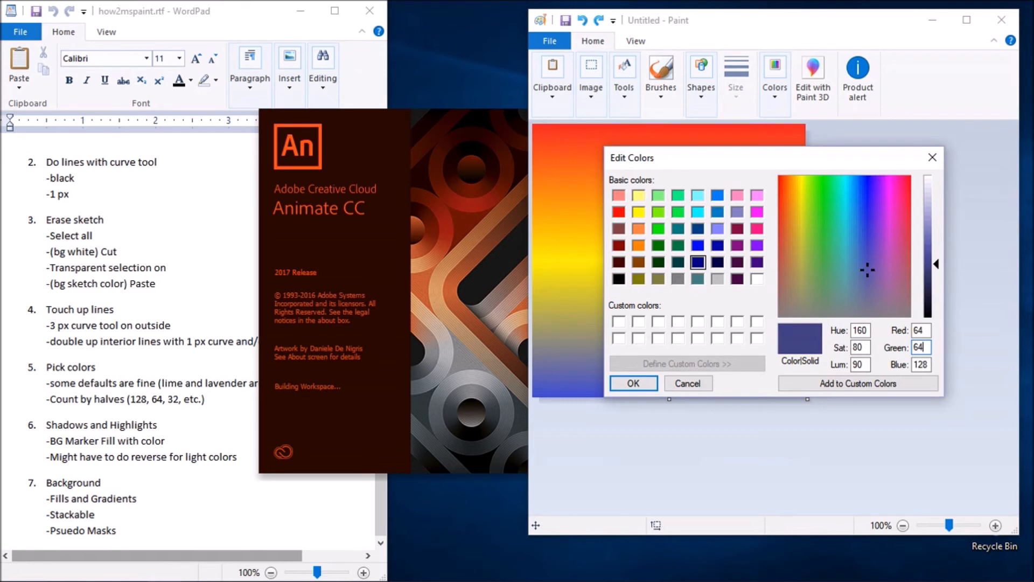
pyautogui.press('Return')
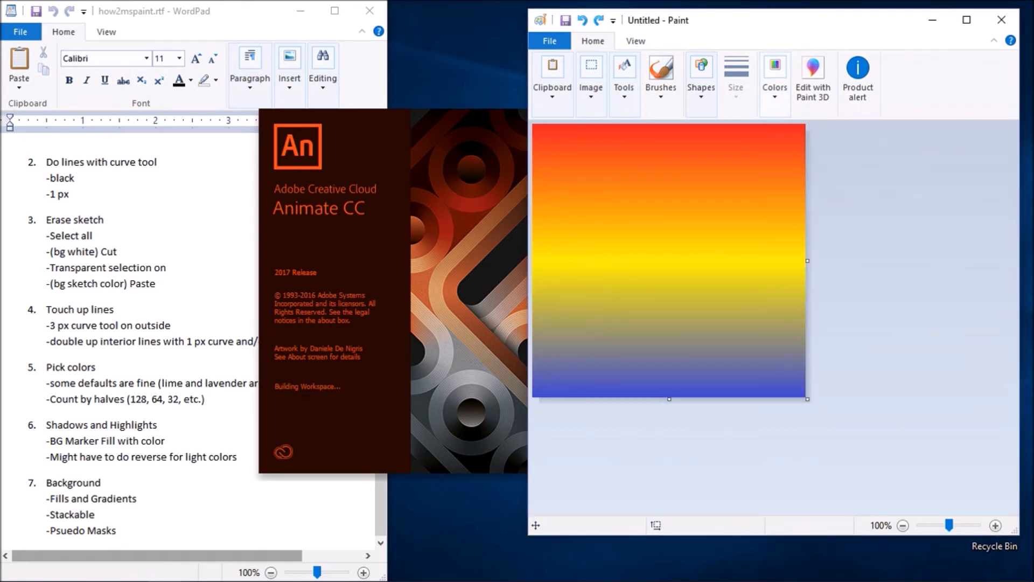
# Draw a slate-blue watercolor-filled rectangle over the gradient and stretch it to about 432 × 447 px
pyautogui.click(775, 82)
pyautogui.click(700, 82)
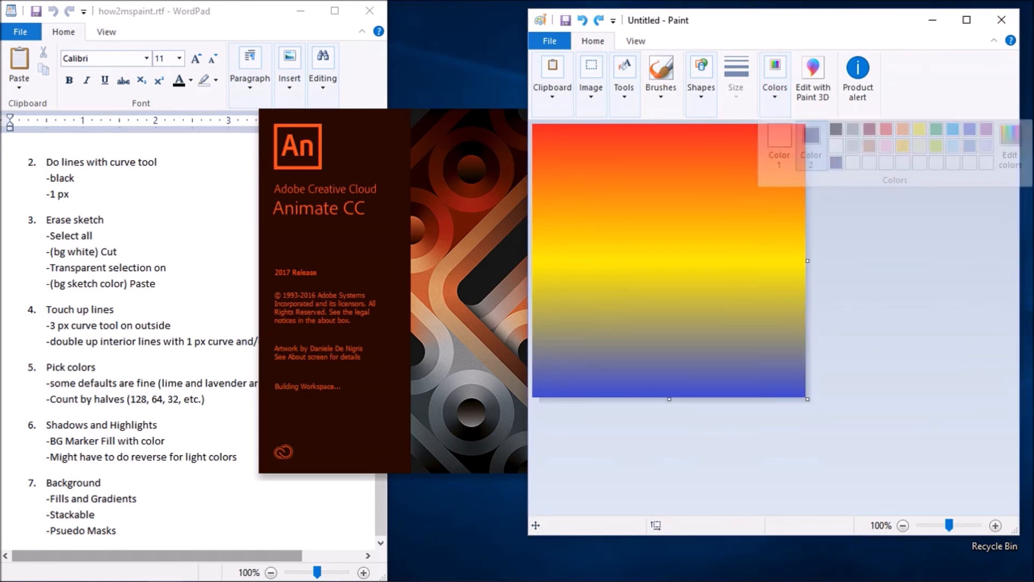
pyautogui.click(746, 130)
pyautogui.hotkey('ctrl', 'v')
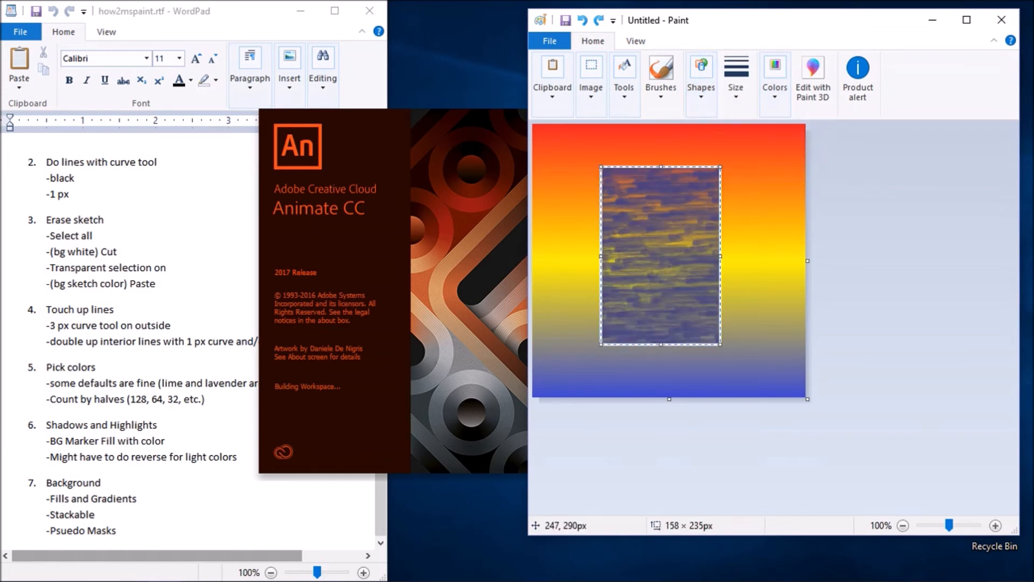
pyautogui.moveTo(628, 219); pyautogui.dragTo(581, 172)
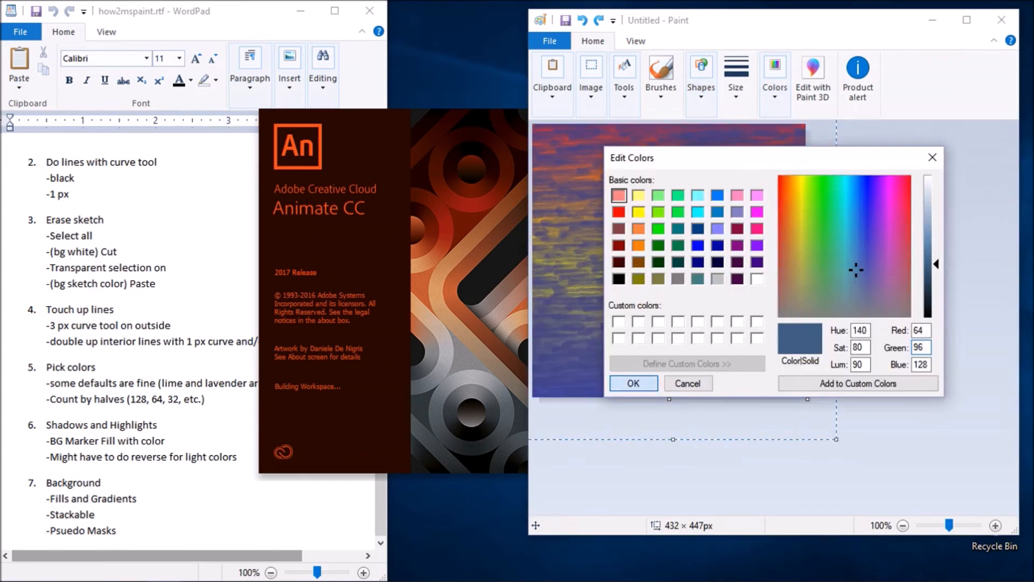
# Recolor the slate-blue overlay with RGB 64, 96, 128, deselect it, and set Color 2 to RGB 32, 96, 128
pyautogui.press('Return')
pyautogui.press('Escape')
pyautogui.click(774, 81)
pyautogui.click(1012, 148)
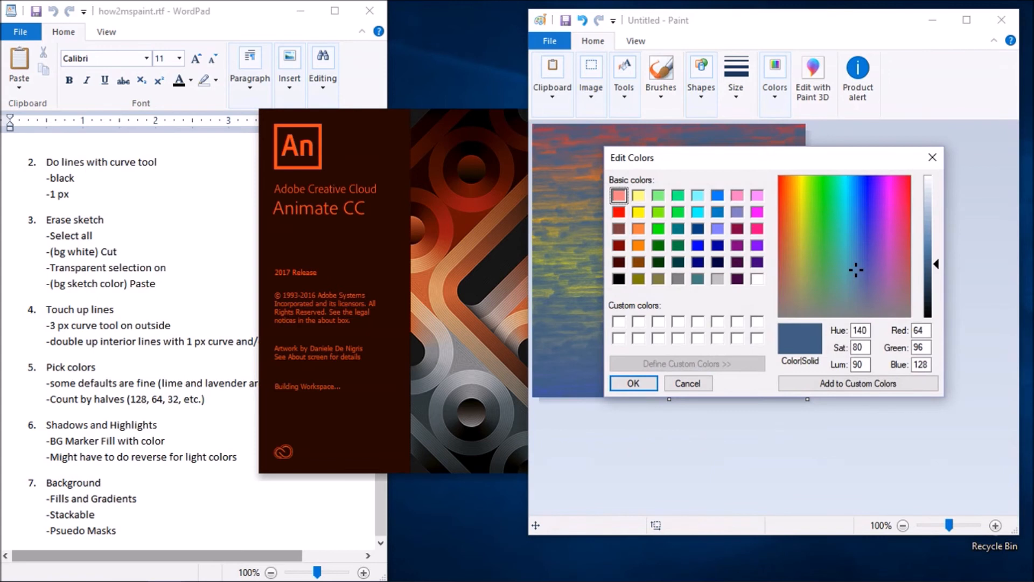
pyautogui.doubleClick(920, 347)
pyautogui.doubleClick(920, 330)
pyautogui.write('32')
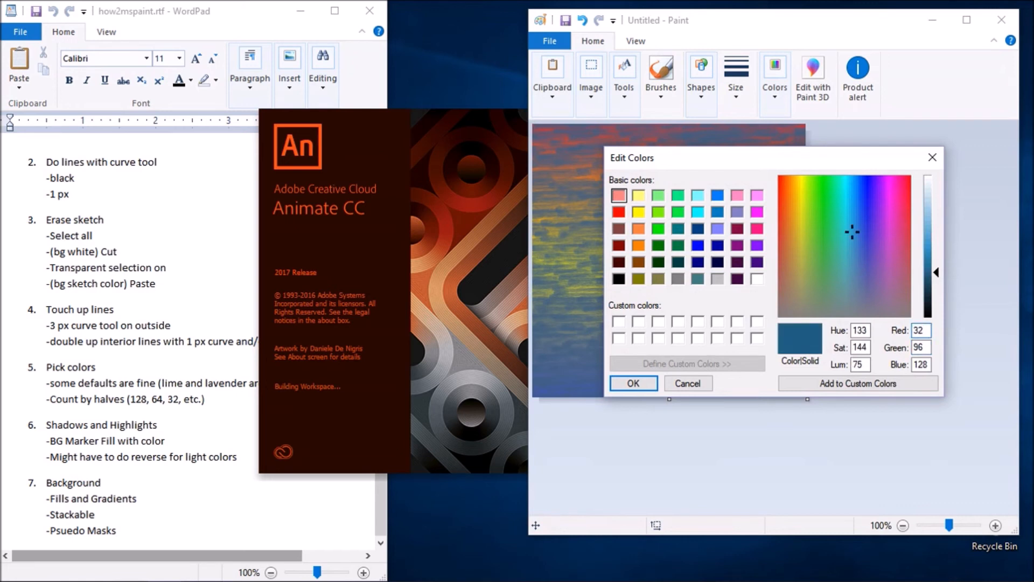
pyautogui.press('Return')
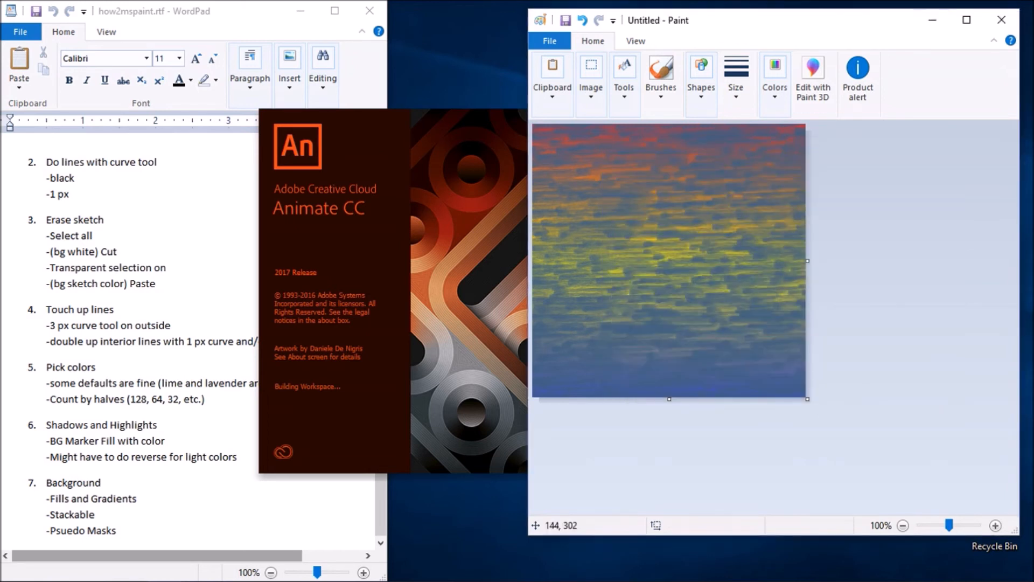
# Undo the overlay and cover the gradient with a teal-blue watercolor-filled rectangle stretched to about 427 × 505 px
pyautogui.click(583, 20)
pyautogui.click(700, 92)
pyautogui.click(747, 130)
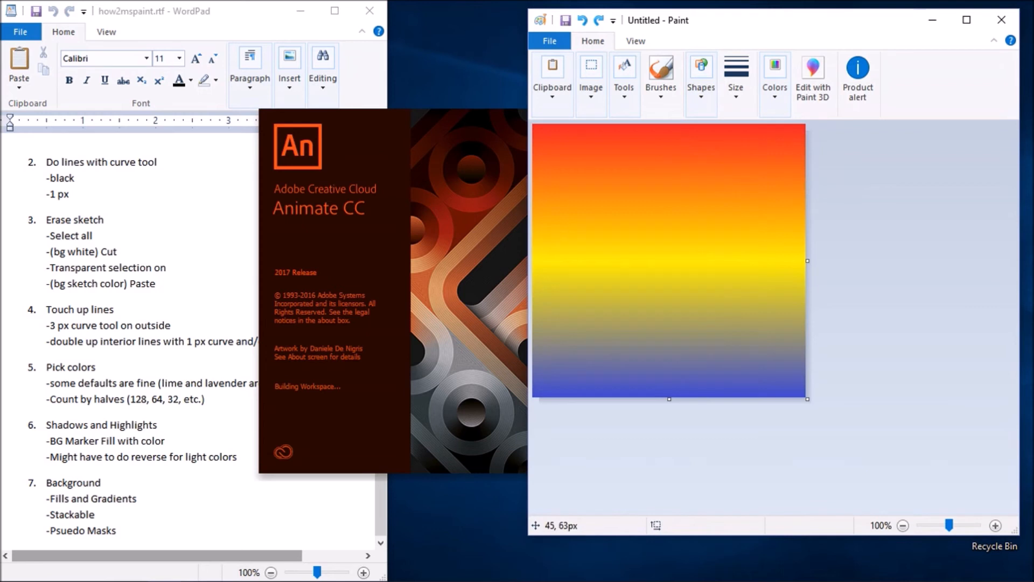
pyautogui.moveTo(567, 172); pyautogui.dragTo(728, 353)
pyautogui.moveTo(616, 231); pyautogui.dragTo(560, 171)
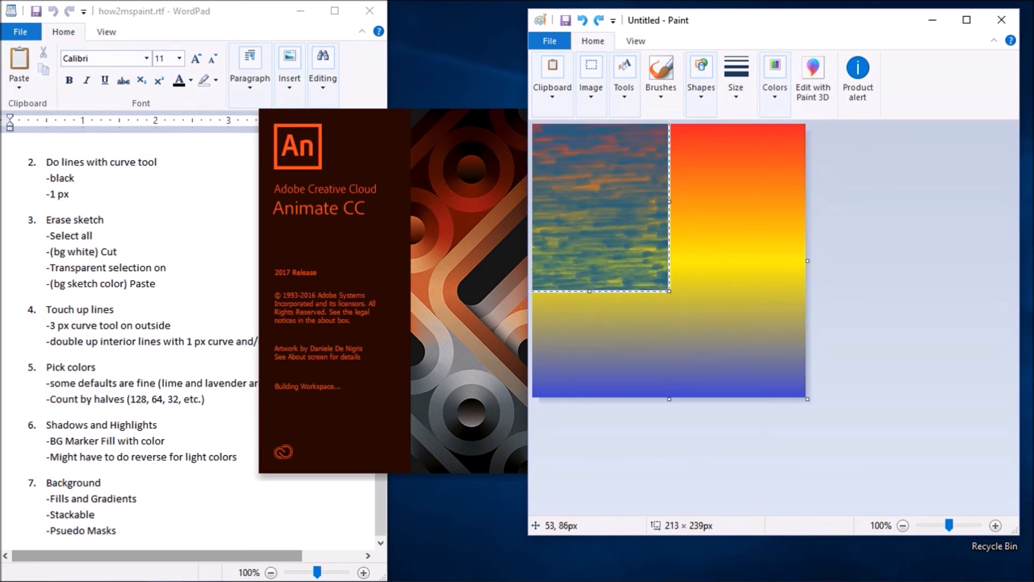
pyautogui.moveTo(669, 290); pyautogui.dragTo(832, 493)
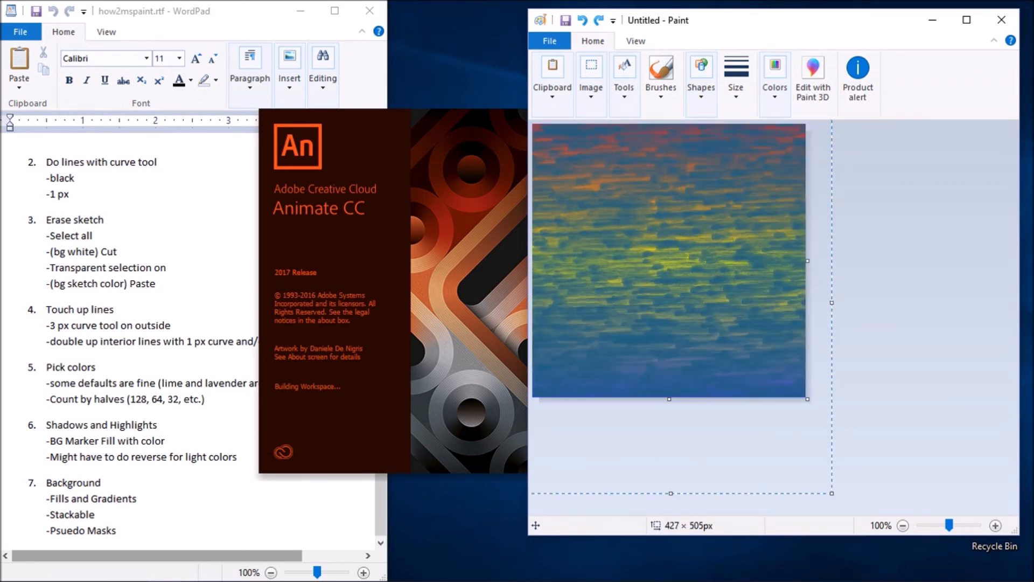
pyautogui.press('Escape')
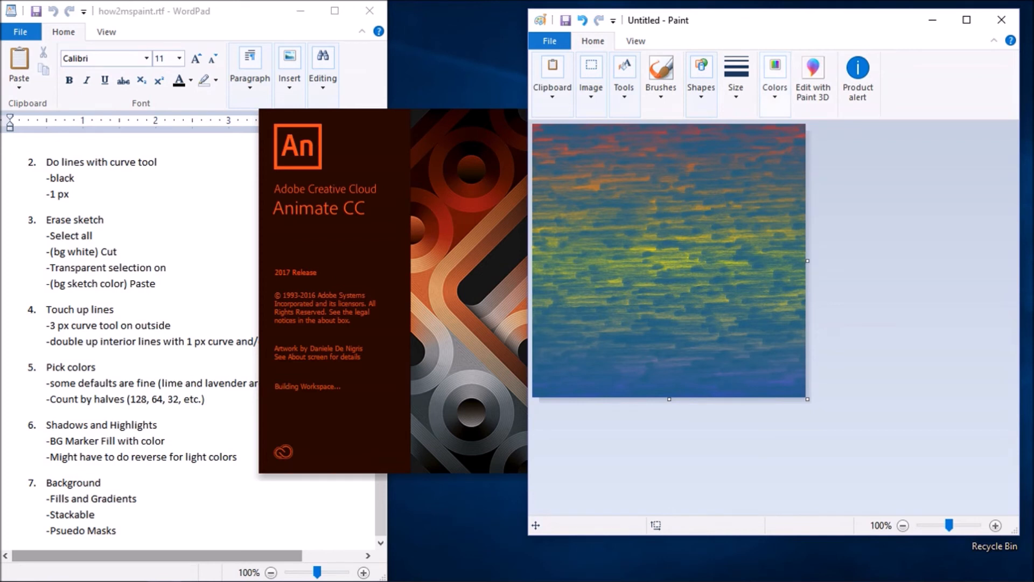
# Paste the orange creature onto the teal-blue background with turquoise transparent, and undo both the paste and the overlay
pyautogui.click(774, 84)
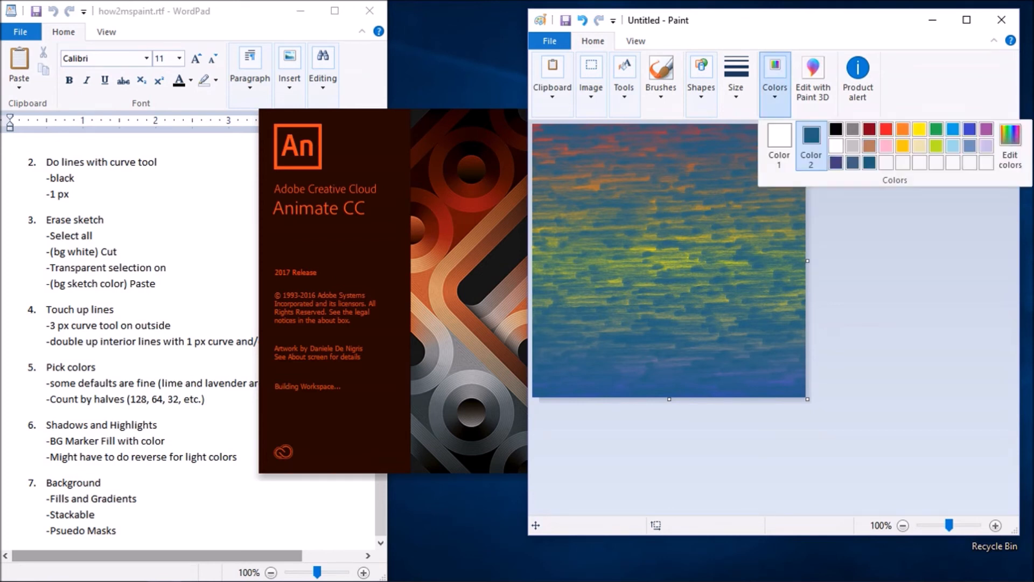
pyautogui.press('Escape')
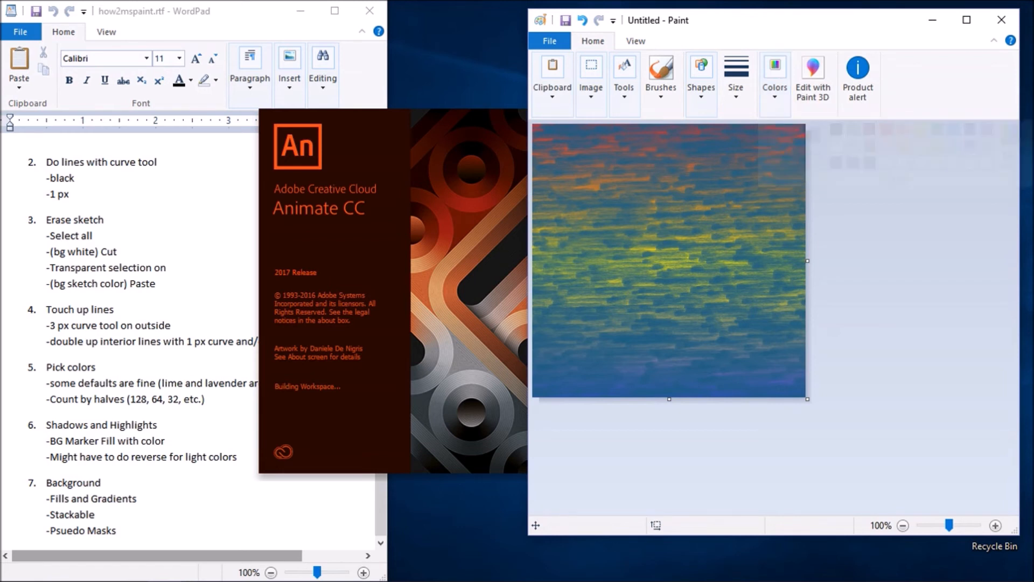
pyautogui.click(552, 86)
pyautogui.click(553, 141)
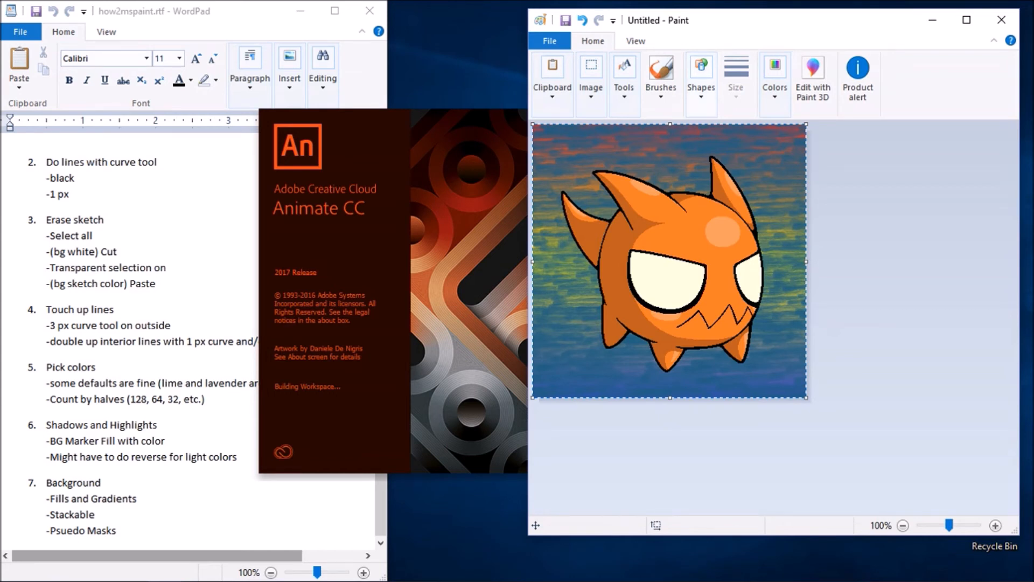
pyautogui.click(582, 20)
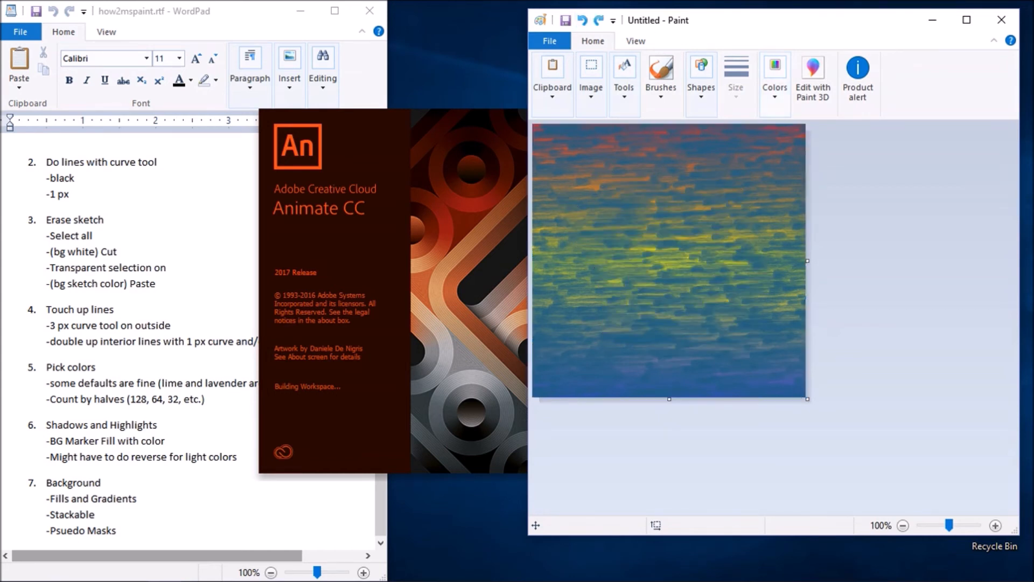
pyautogui.click(582, 20)
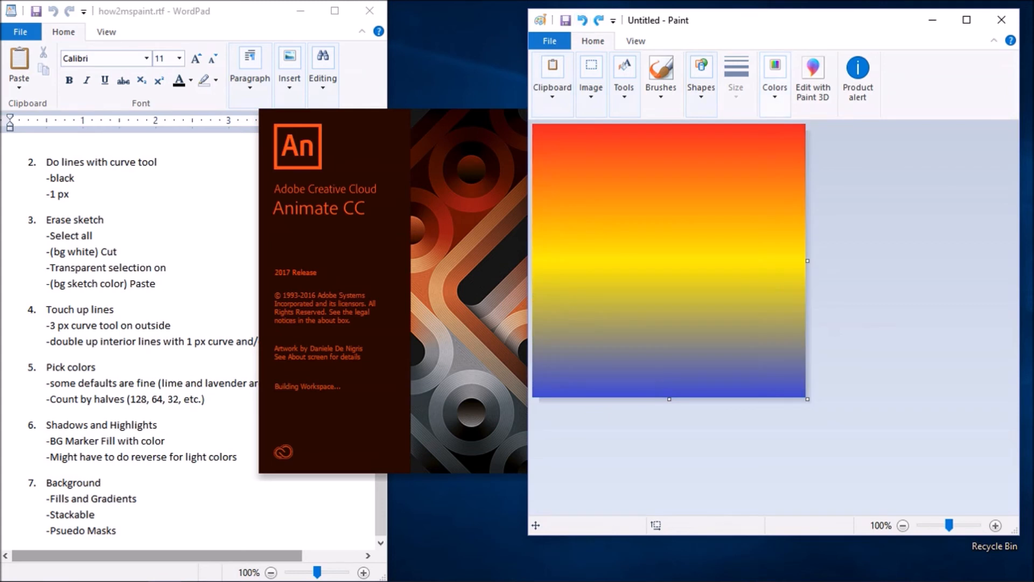
# Set Color 2 to a dark azure with RGB 0, 64, 128
pyautogui.click(775, 86)
pyautogui.click(1010, 145)
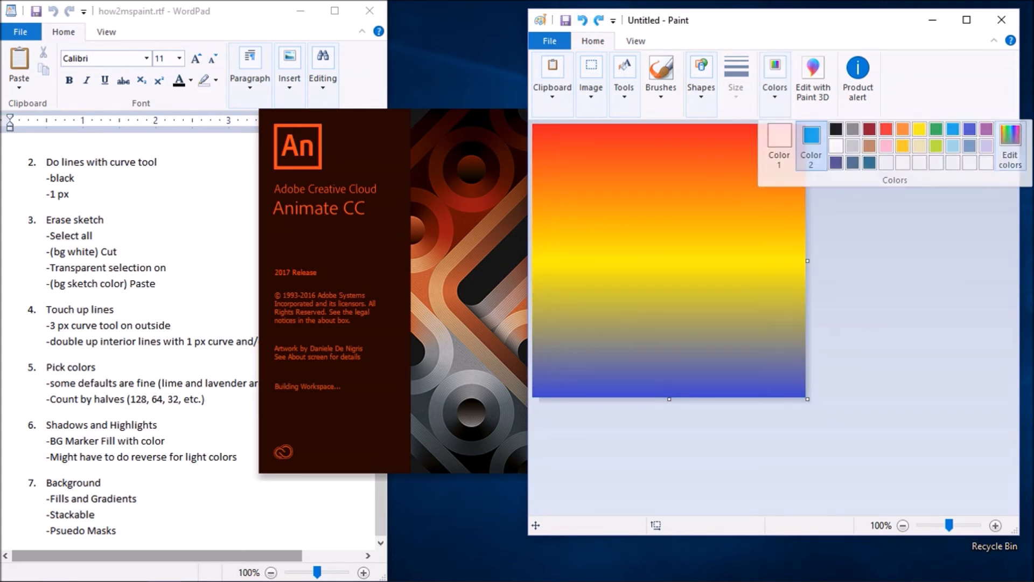
pyautogui.click(698, 262)
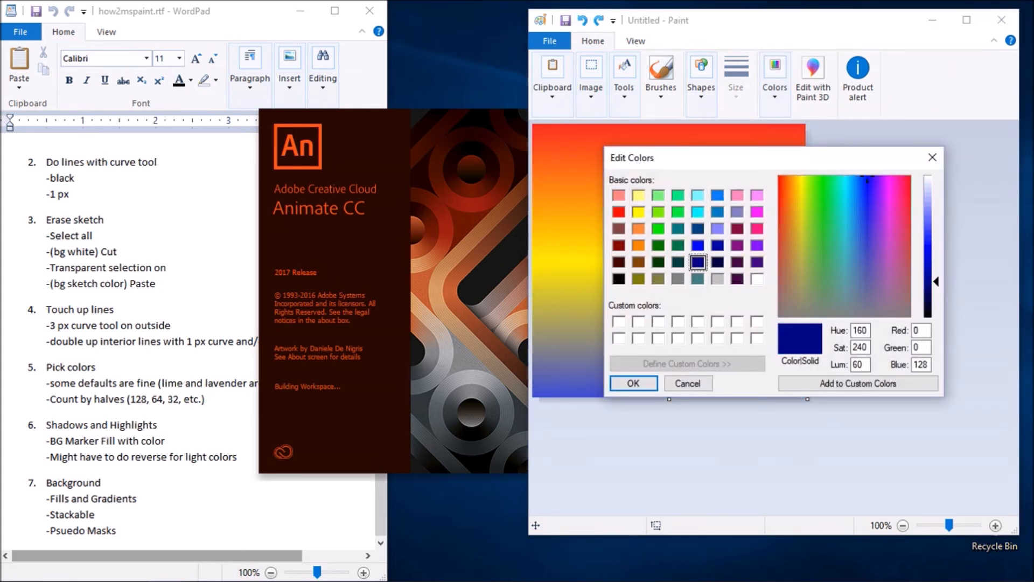
pyautogui.doubleClick(918, 346)
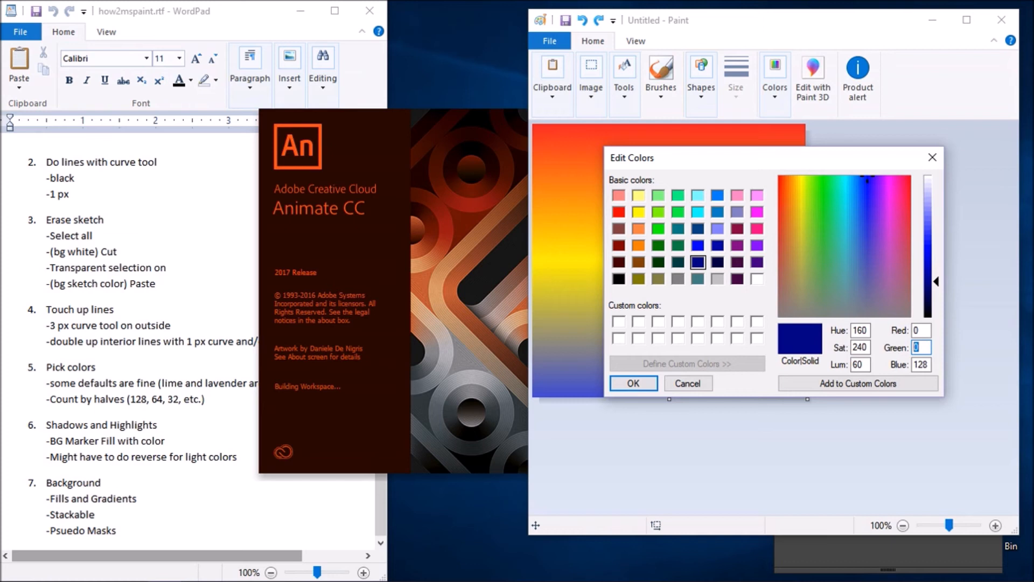
pyautogui.write('64')
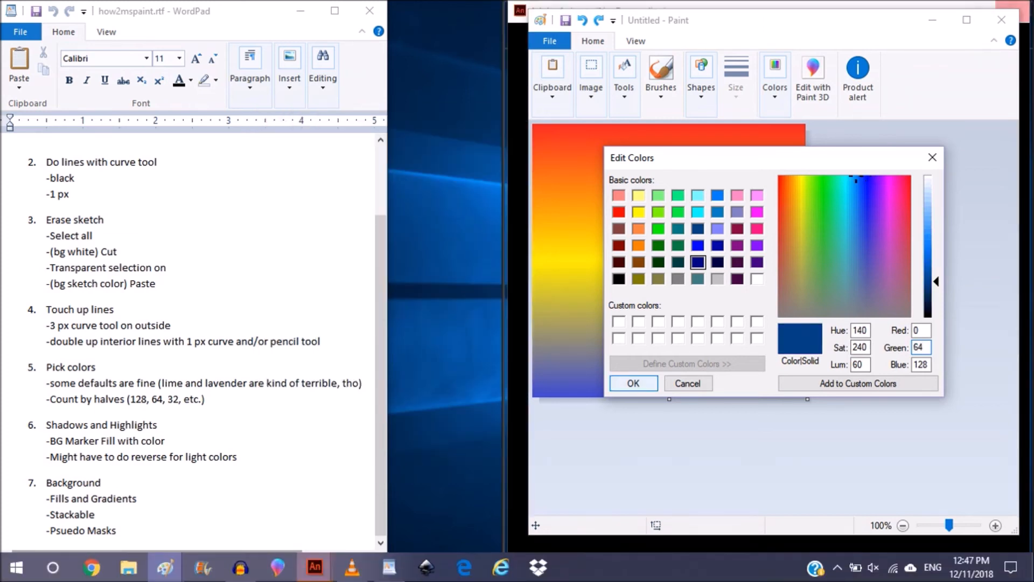
pyautogui.click(633, 383)
# Draw a dark azure watercolor-filled rectangle over the gradient and stretch it until it covers the whole canvas
pyautogui.moveTo(631, 188); pyautogui.dragTo(773, 331)
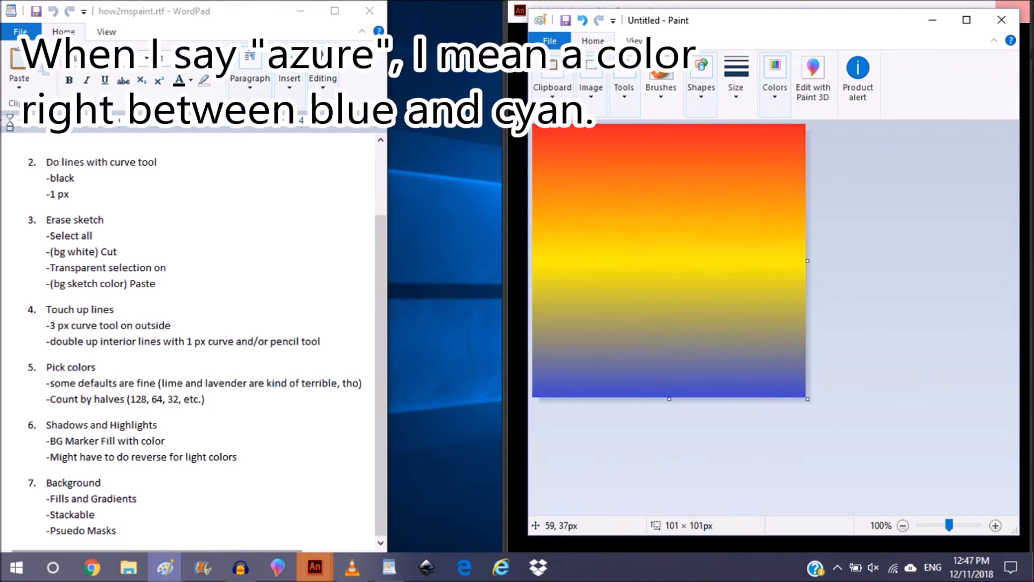
pyautogui.moveTo(577, 152); pyautogui.dragTo(714, 323)
pyautogui.moveTo(649, 245); pyautogui.dragTo(585, 187)
pyautogui.moveTo(652, 266); pyautogui.dragTo(812, 450)
pyautogui.press('Escape')
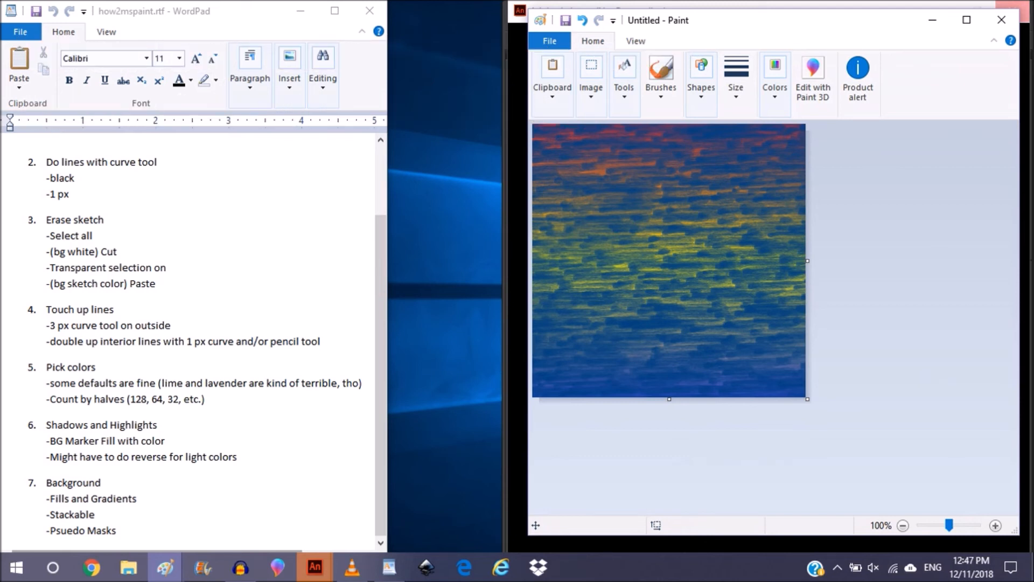
# Undo the azure overlay and cover the gradient with a dark navy watercolor-filled rectangle stretched to about 434 × 466 px
pyautogui.click(775, 96)
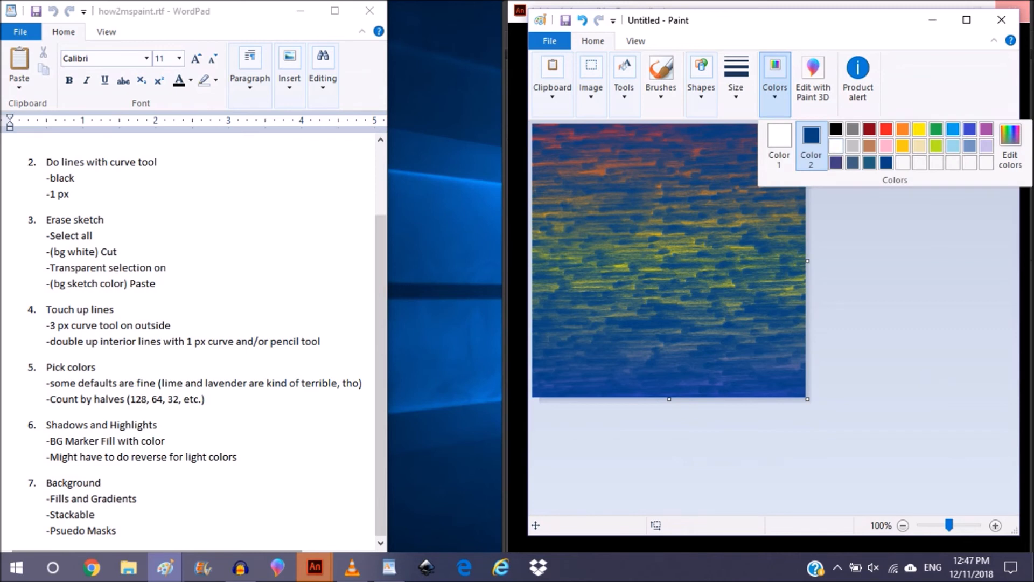
pyautogui.click(836, 146)
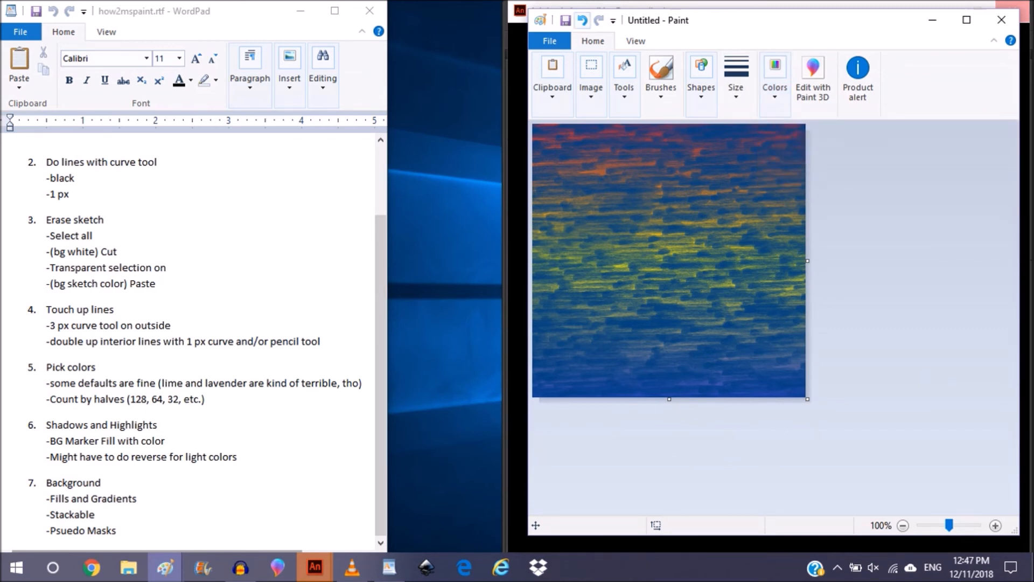
pyautogui.click(582, 20)
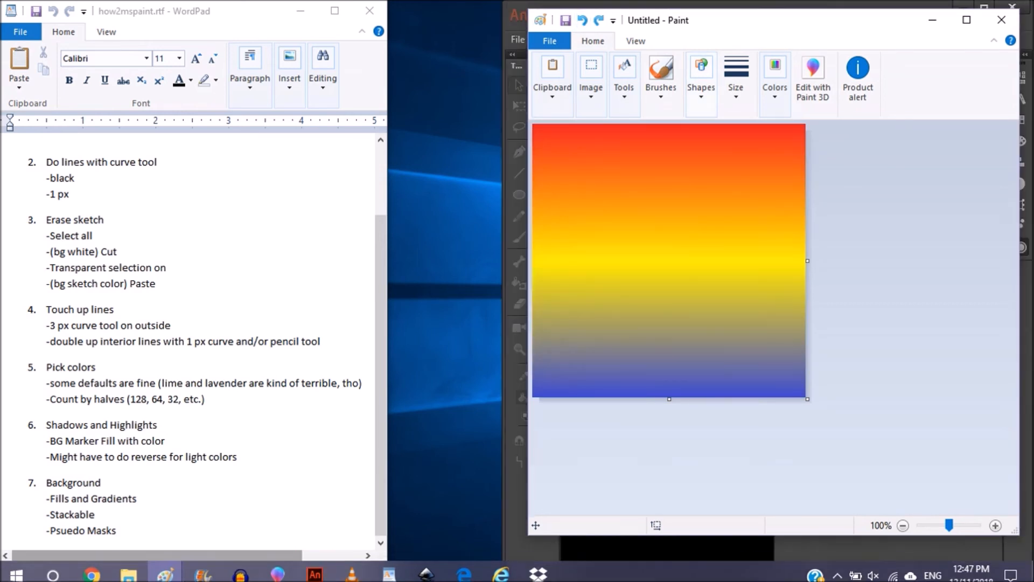
pyautogui.click(701, 81)
pyautogui.click(746, 129)
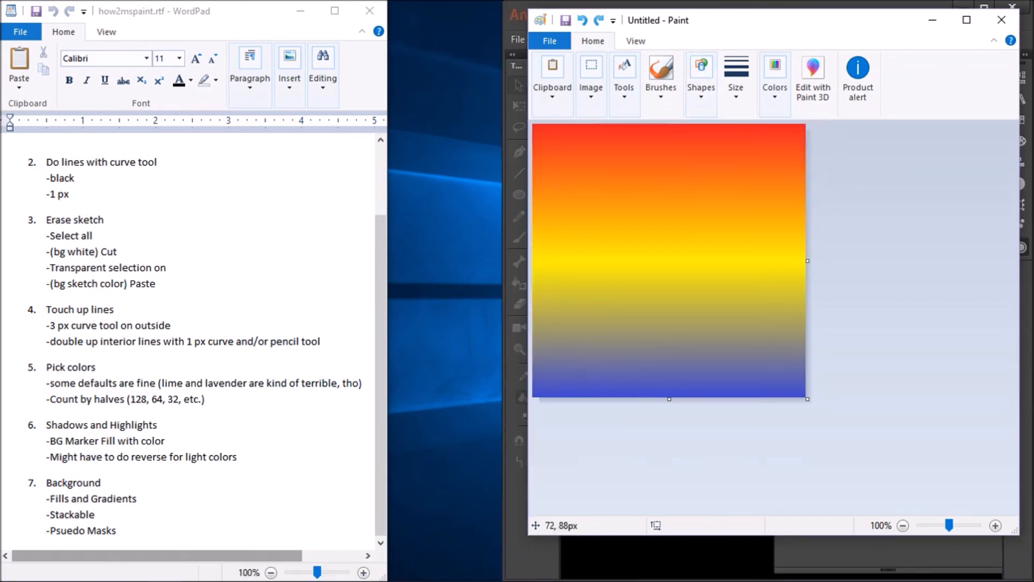
pyautogui.moveTo(587, 191); pyautogui.dragTo(732, 316)
pyautogui.moveTo(692, 277); pyautogui.dragTo(621, 188)
pyautogui.moveTo(659, 229); pyautogui.dragTo(844, 456)
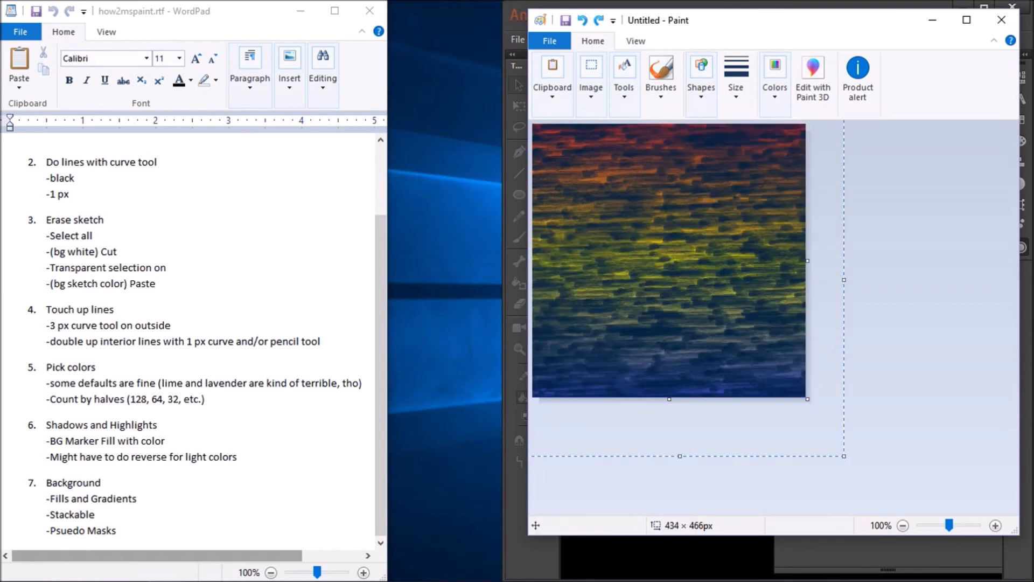
pyautogui.press('Escape')
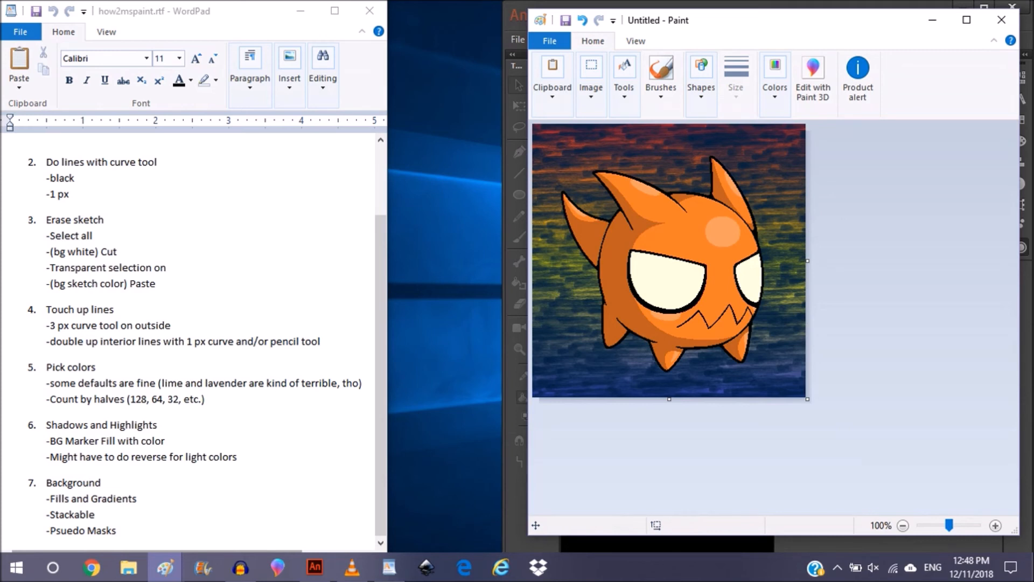
# Undo the paste of the orange creature onto the navy-tinted gradient
pyautogui.hotkey('ctrl', 'z')
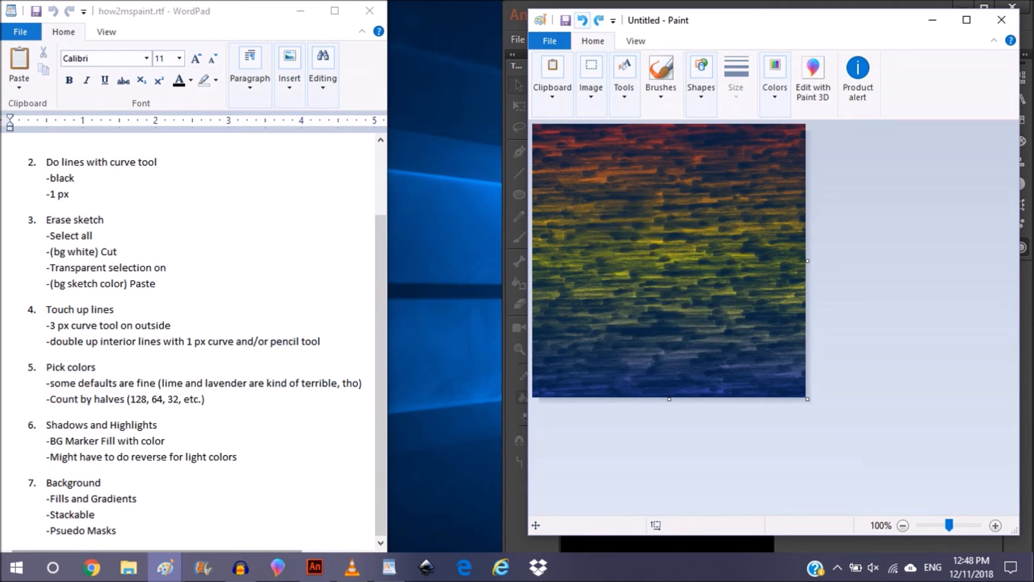
# Draw a circle with solid black fill and white outline over the middle of the gradient, sized about 200 × 200 px
pyautogui.click(701, 75)
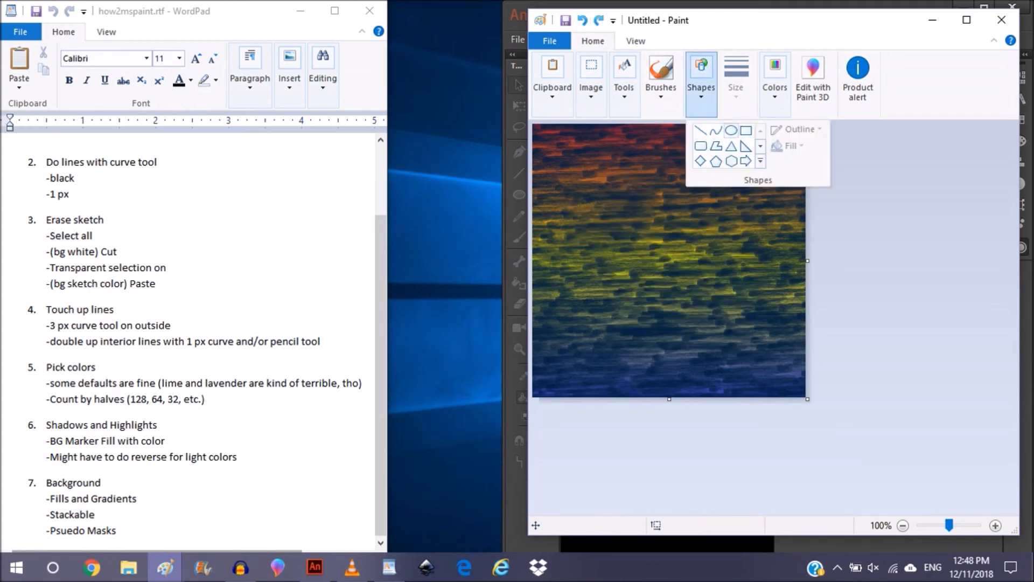
pyautogui.click(775, 86)
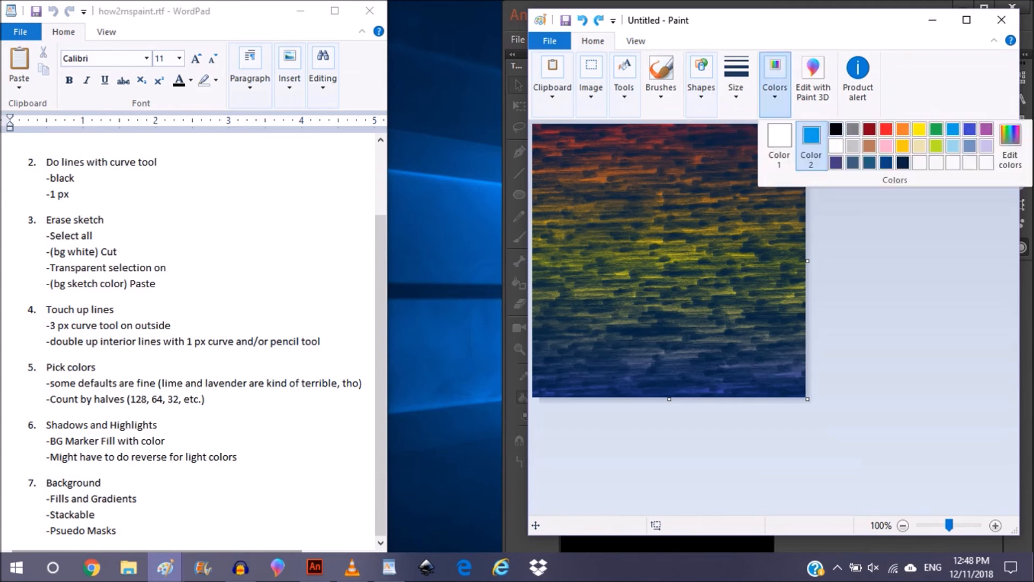
pyautogui.click(868, 129)
pyautogui.click(701, 81)
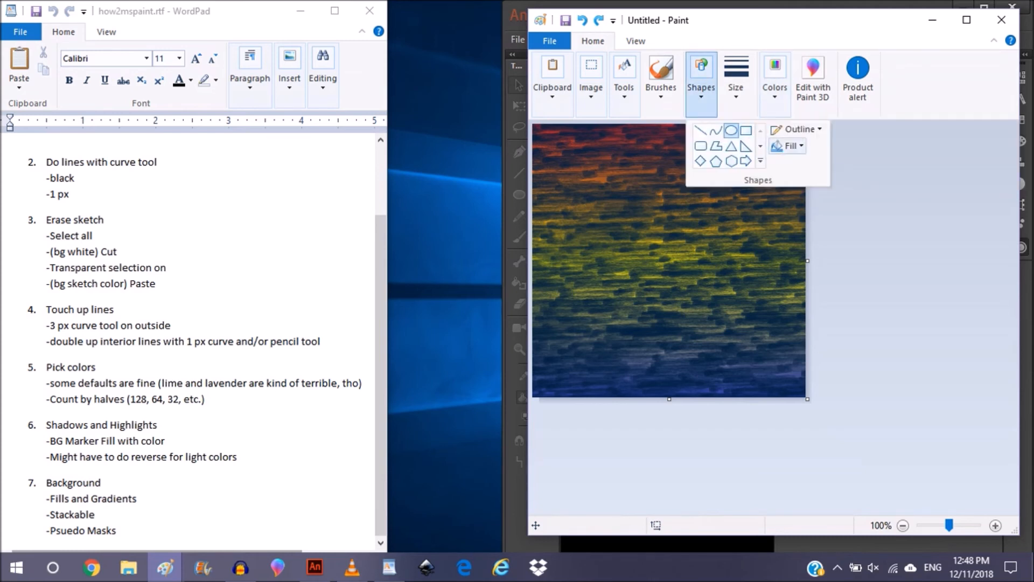
pyautogui.click(782, 146)
pyautogui.click(793, 183)
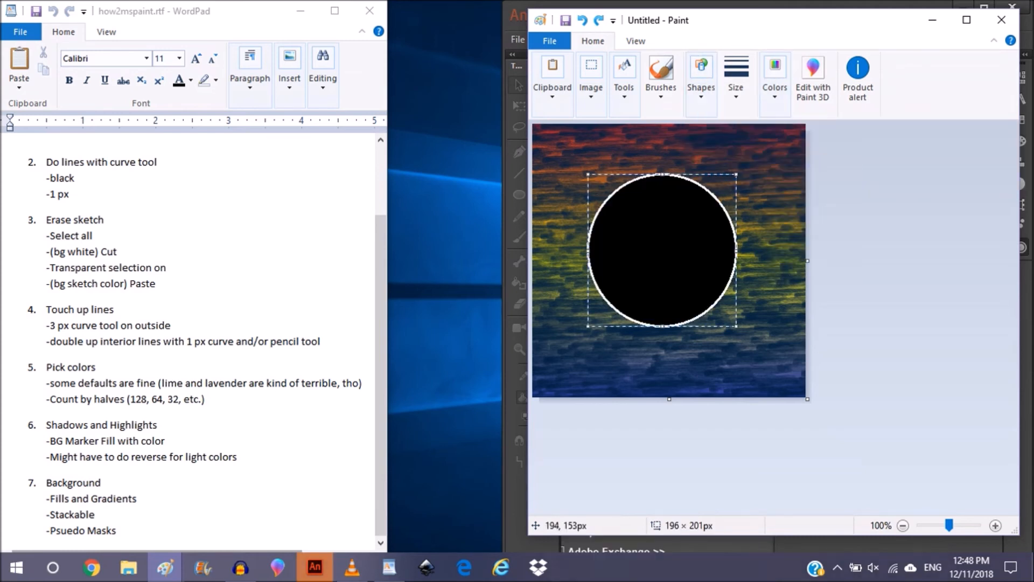
pyautogui.moveTo(678, 239); pyautogui.dragTo(749, 254)
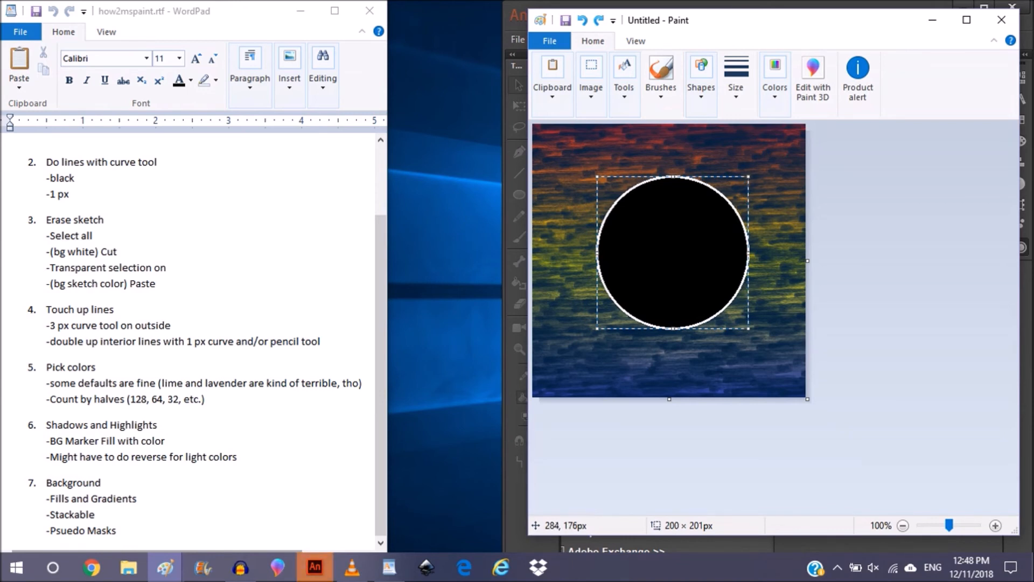
pyautogui.moveTo(675, 253); pyautogui.dragTo(670, 256)
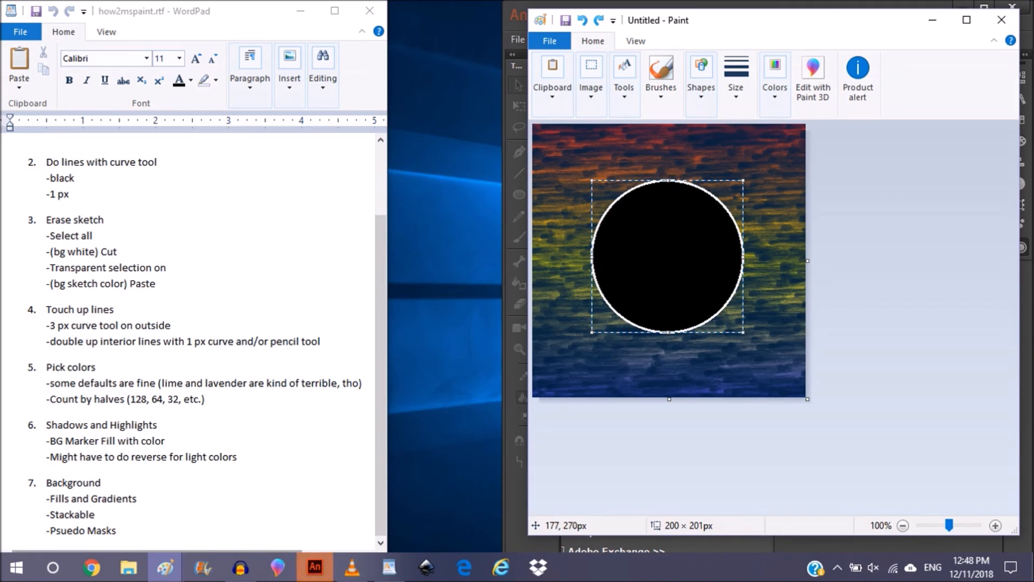
pyautogui.moveTo(667, 331); pyautogui.dragTo(666, 329)
pyautogui.press('Escape')
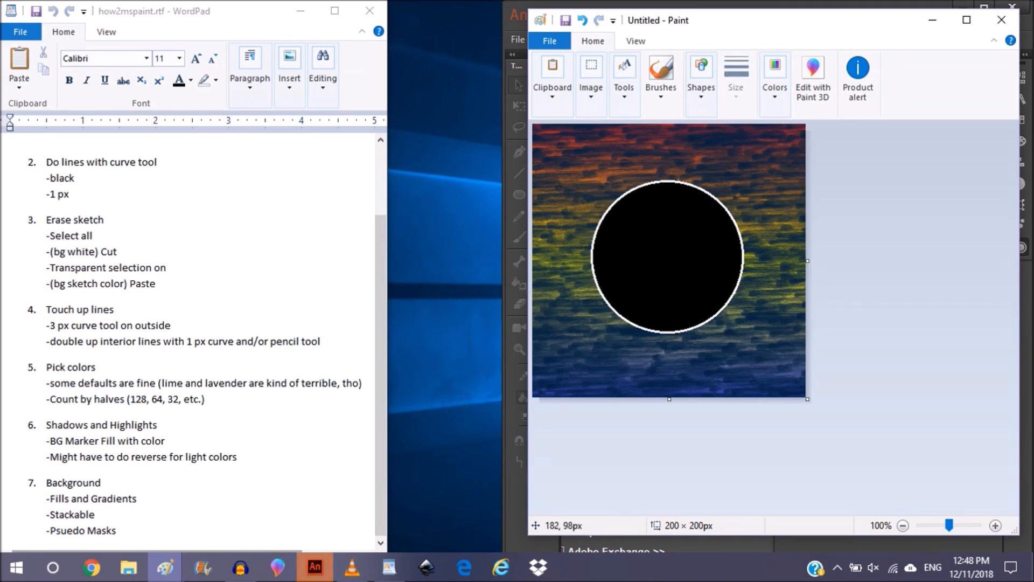
# Fill the black circle with white, and undo both the fill and the circle
pyautogui.click(671, 198)
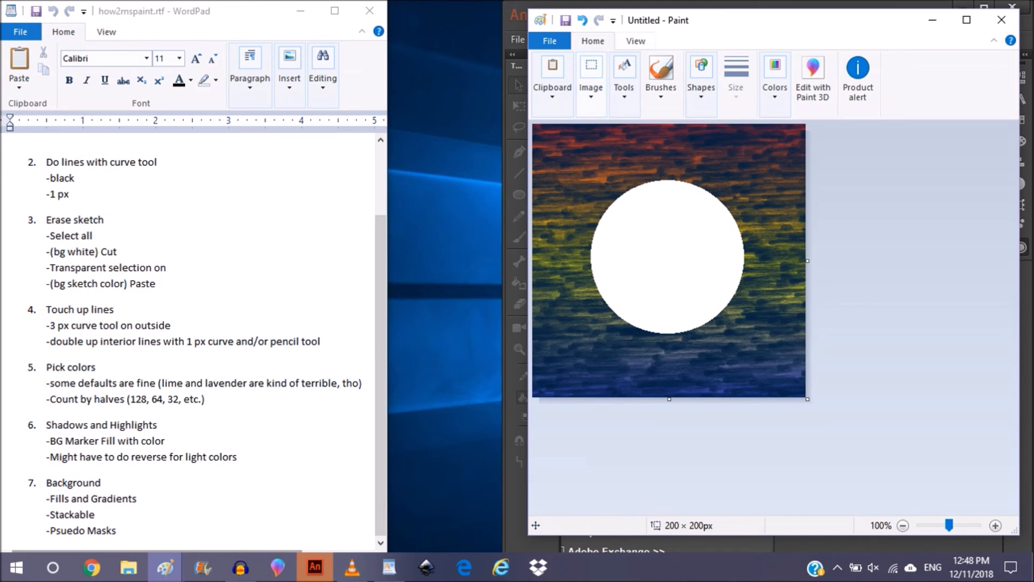
pyautogui.hotkey('ctrl', 'z')
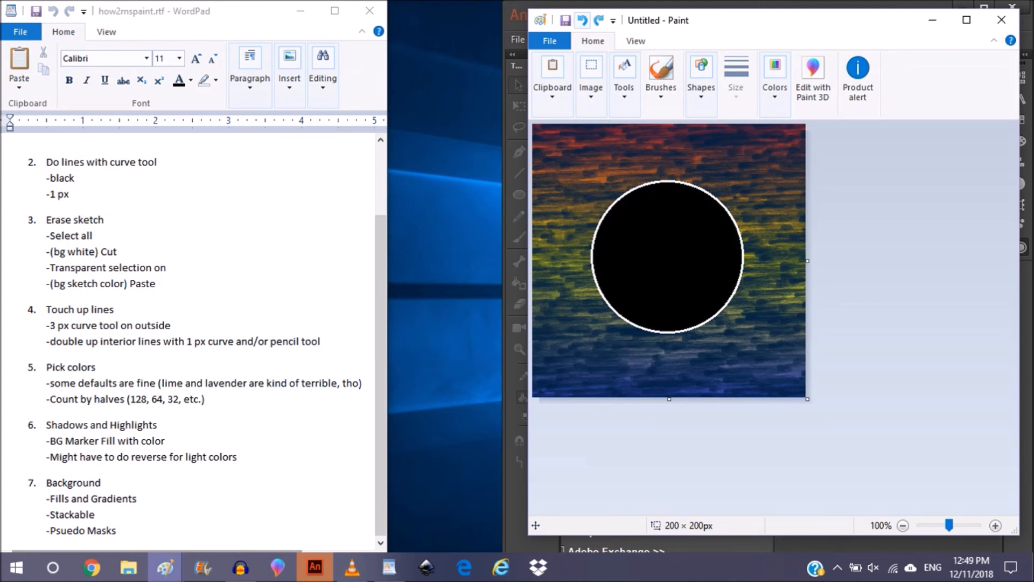
pyautogui.click(583, 20)
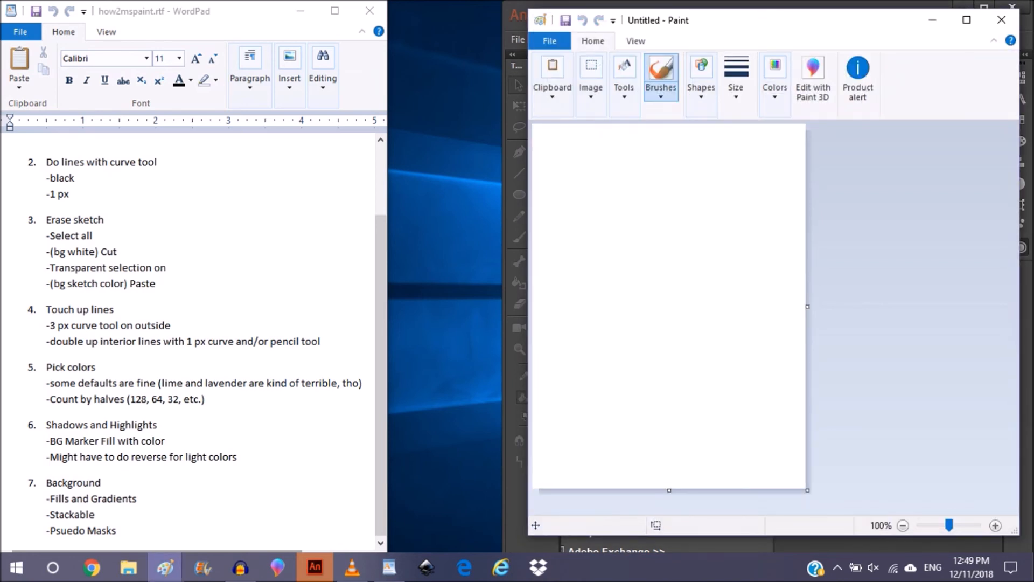
# Resize the blank canvas in the new Paint window to 360 × 360 pixels without maintaining the aspect ratio
pyautogui.click(591, 80)
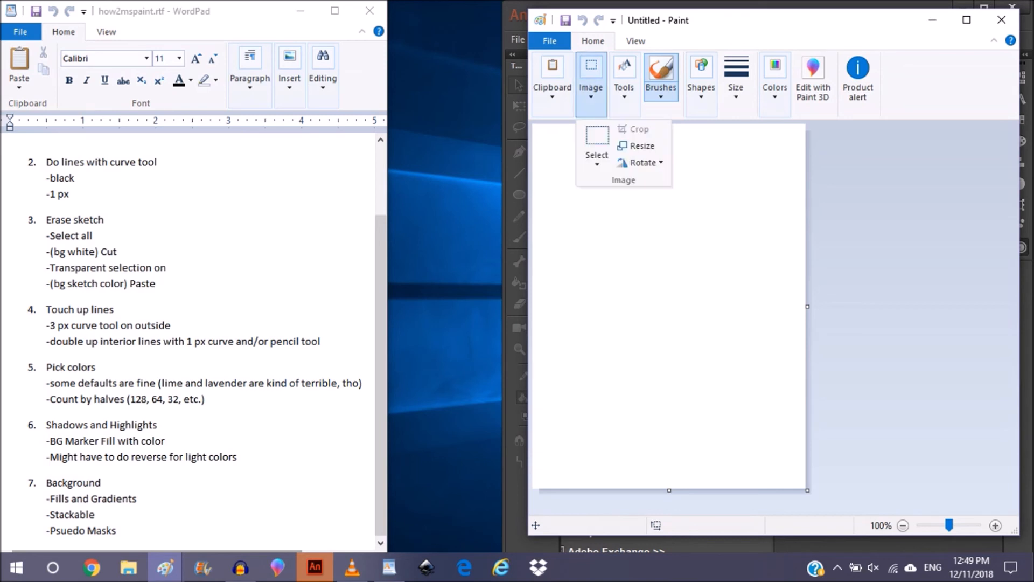
pyautogui.click(637, 145)
pyautogui.click(695, 133)
pyautogui.click(583, 218)
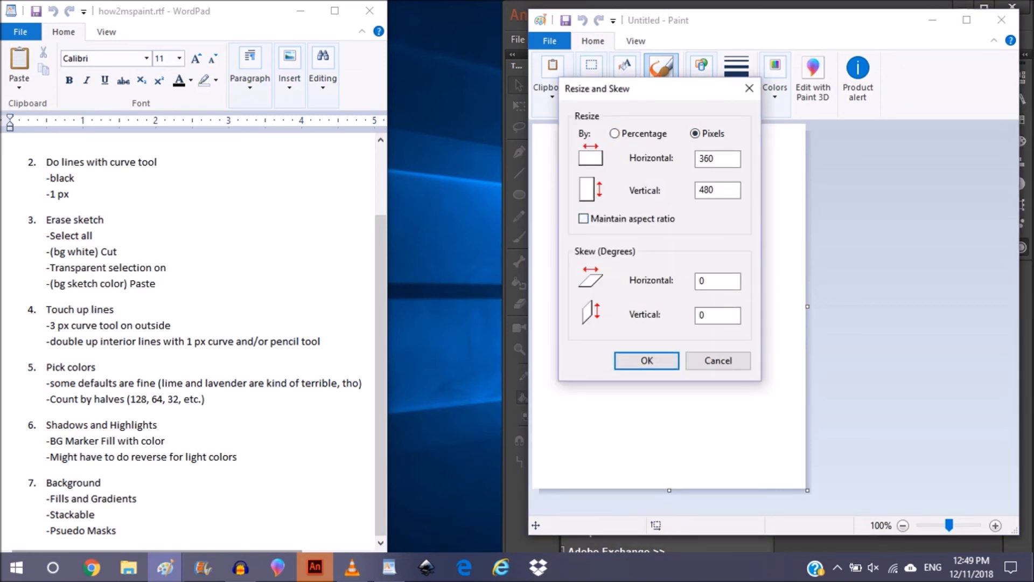
pyautogui.moveTo(699, 190); pyautogui.dragTo(709, 190)
pyautogui.write('36')
pyautogui.click(646, 361)
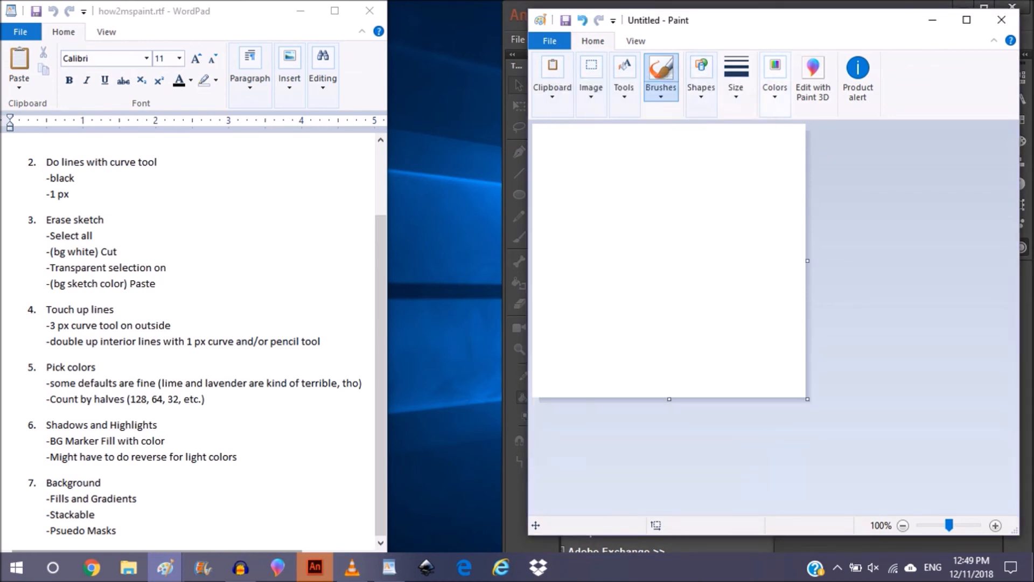
# Draw an unfilled circle with a black outline about 228 × 226 px, using the second-thickest line, and shift it toward the canvas centre
pyautogui.click(774, 83)
pyautogui.click(701, 83)
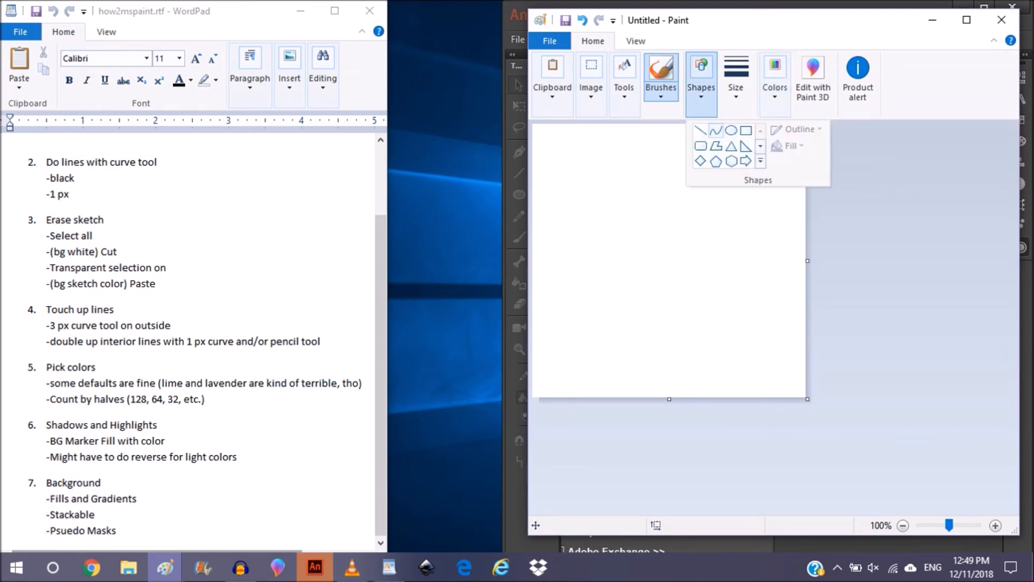
pyautogui.click(716, 131)
pyautogui.click(736, 81)
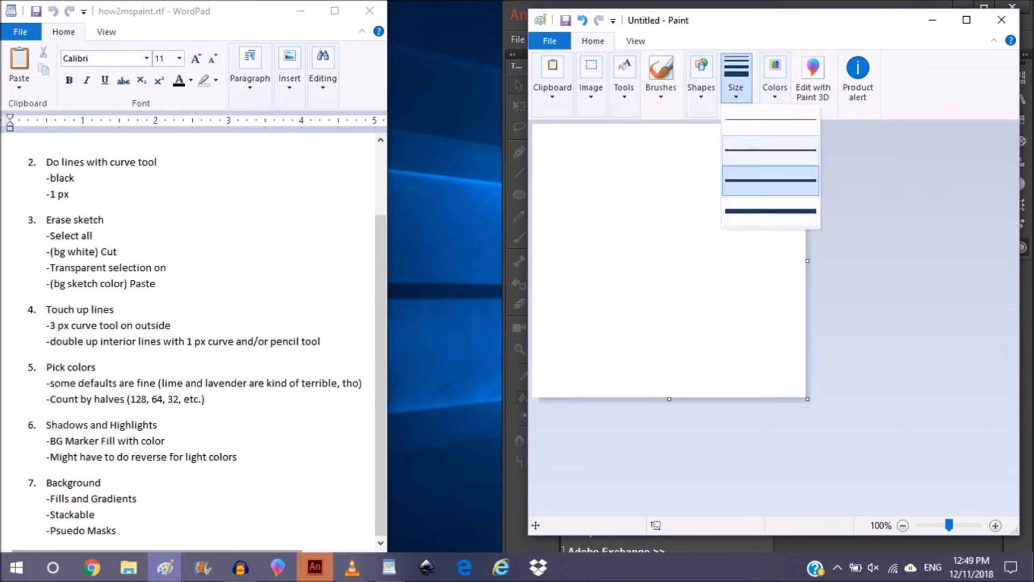
pyautogui.click(771, 180)
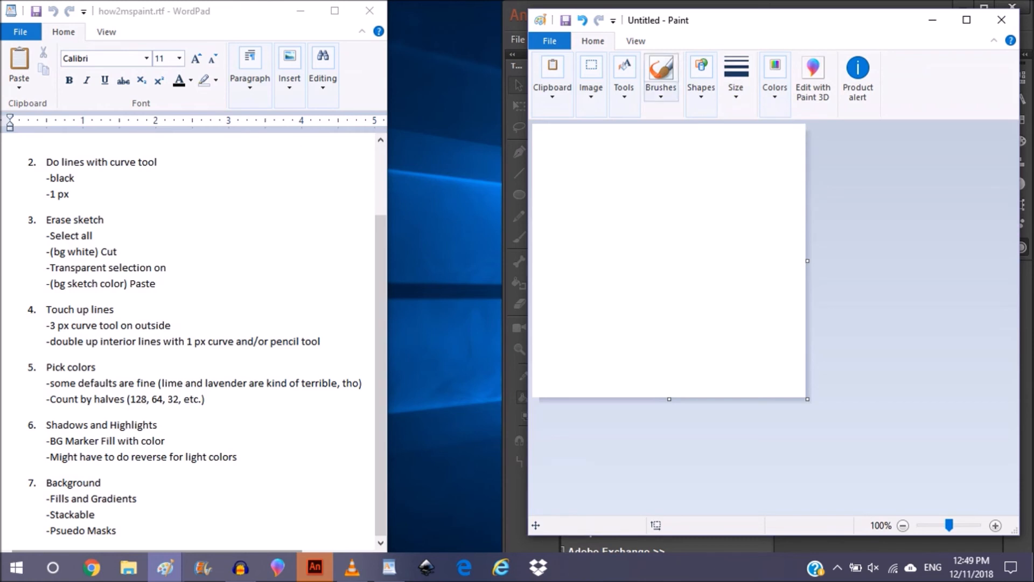
pyautogui.click(700, 81)
pyautogui.click(731, 129)
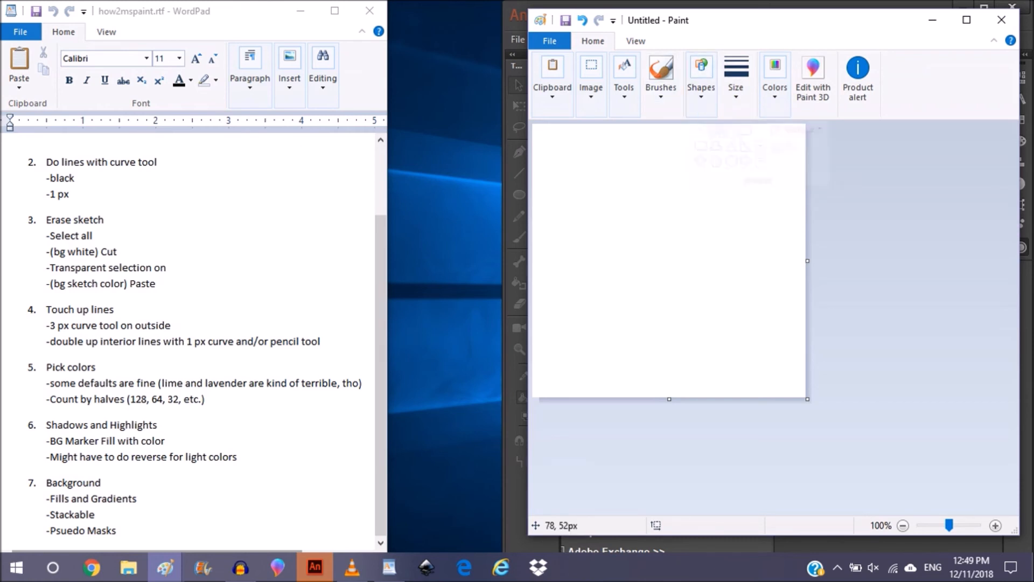
pyautogui.moveTo(594, 162); pyautogui.dragTo(763, 334)
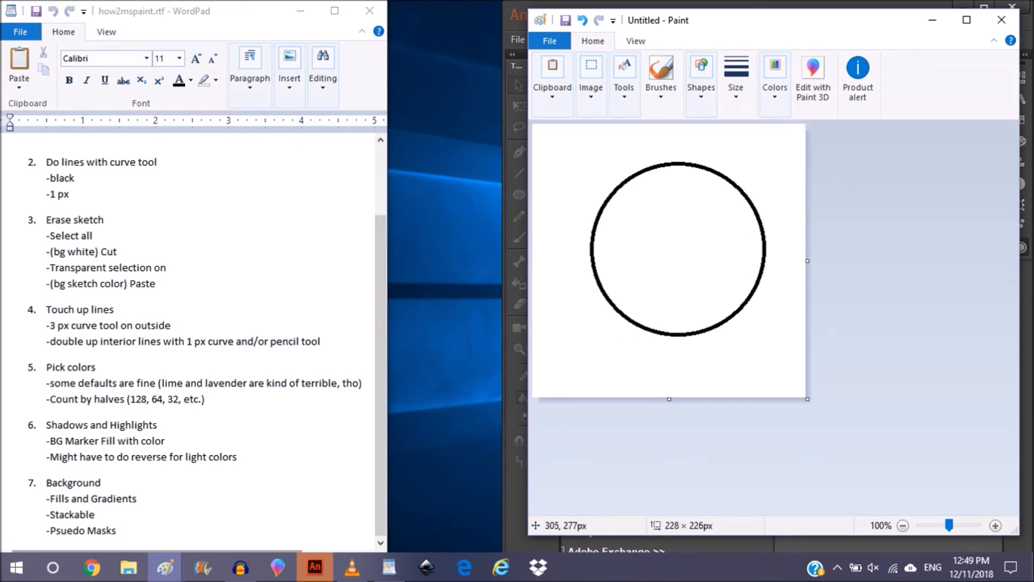
pyautogui.moveTo(683, 278); pyautogui.dragTo(670, 276)
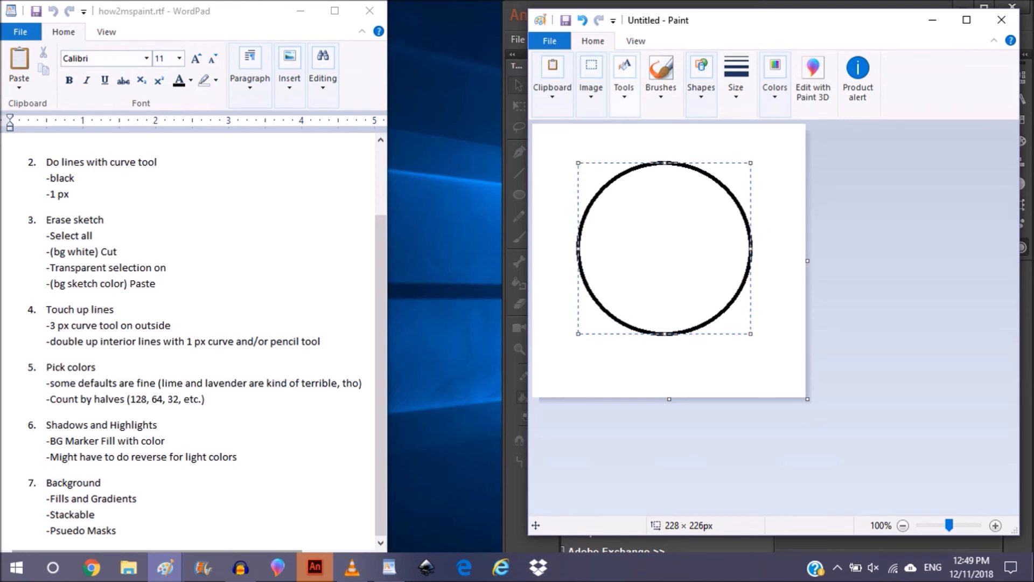
# Fill the inside of the outlined circle with black
pyautogui.click(625, 80)
pyautogui.click(641, 135)
pyautogui.click(630, 196)
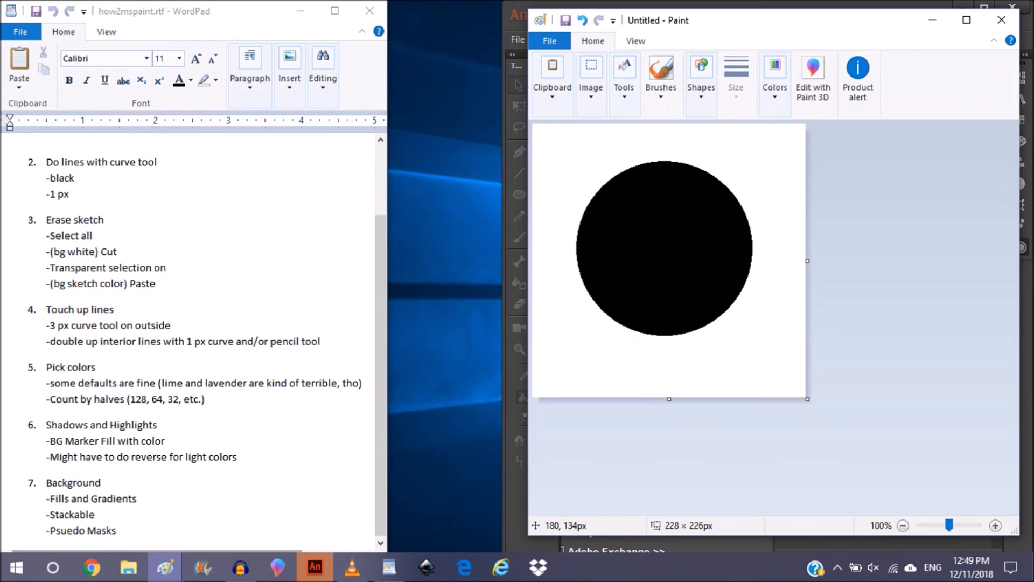
# Select the whole canvas containing the black circle and preview the open Paint windows
pyautogui.click(591, 81)
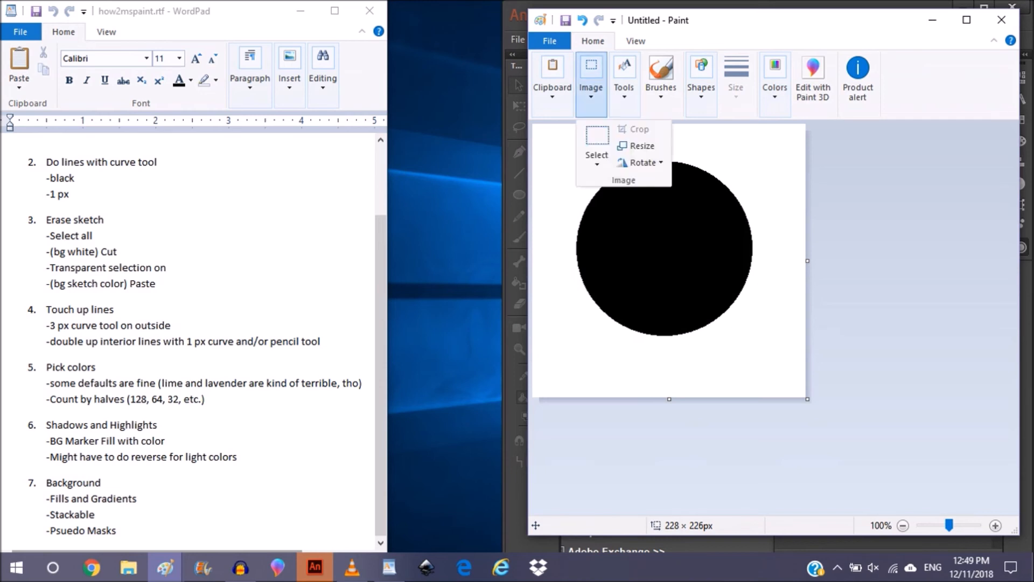
pyautogui.click(597, 158)
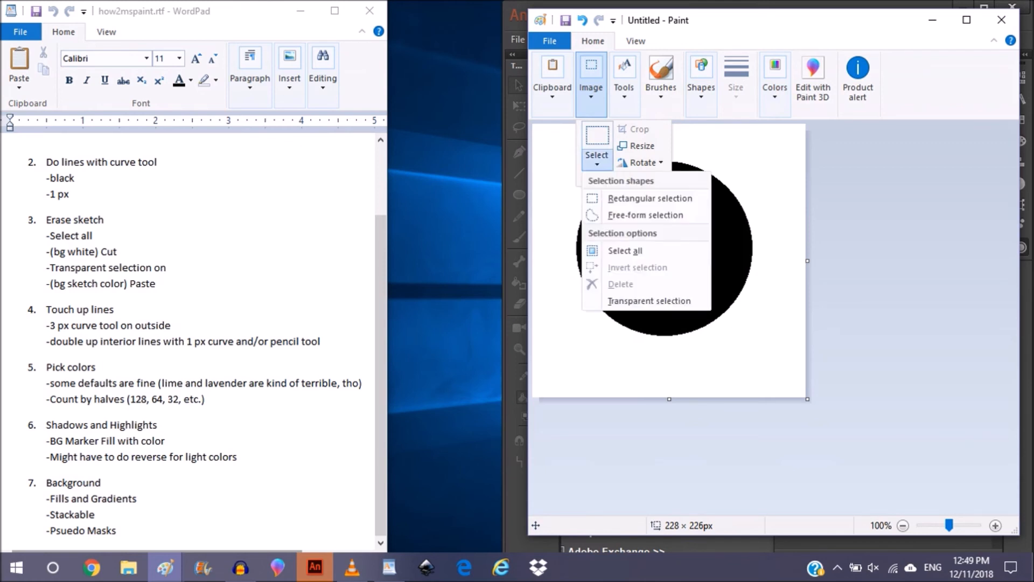
pyautogui.click(624, 251)
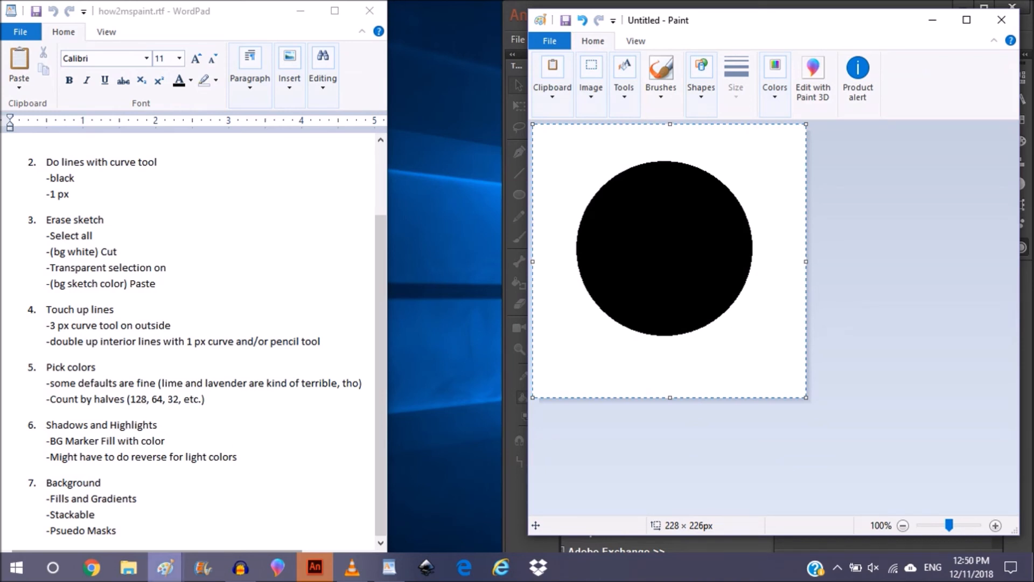
pyautogui.moveTo(166, 567)
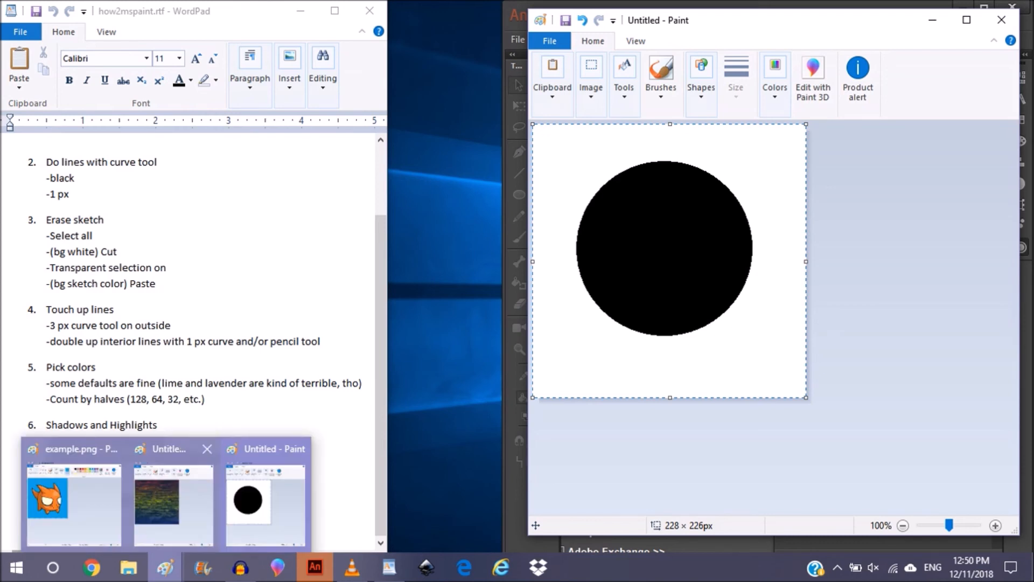
# Fill the white area around the circle with yellow and refill it with purple
pyautogui.click(625, 81)
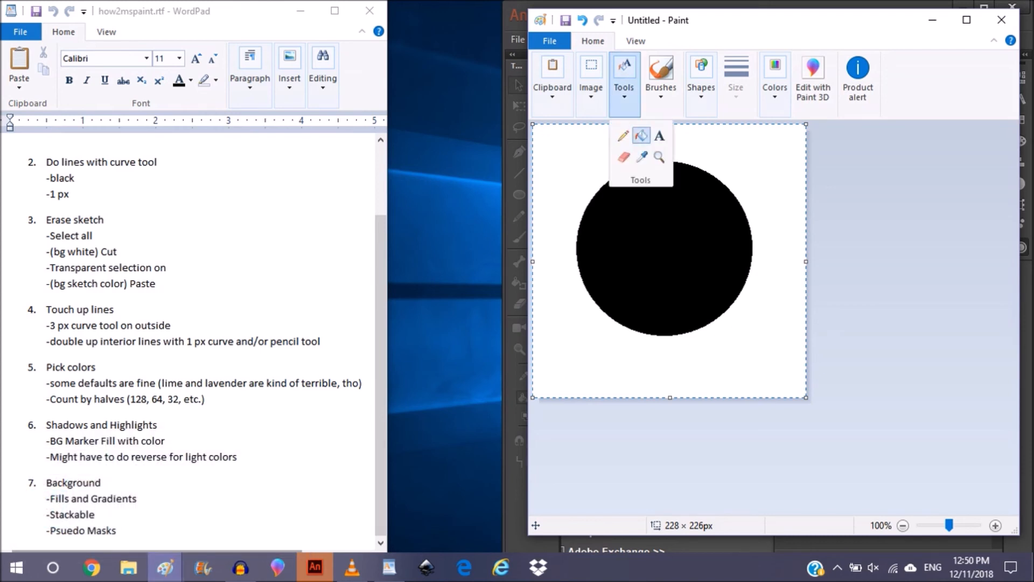
pyautogui.click(641, 135)
pyautogui.click(775, 81)
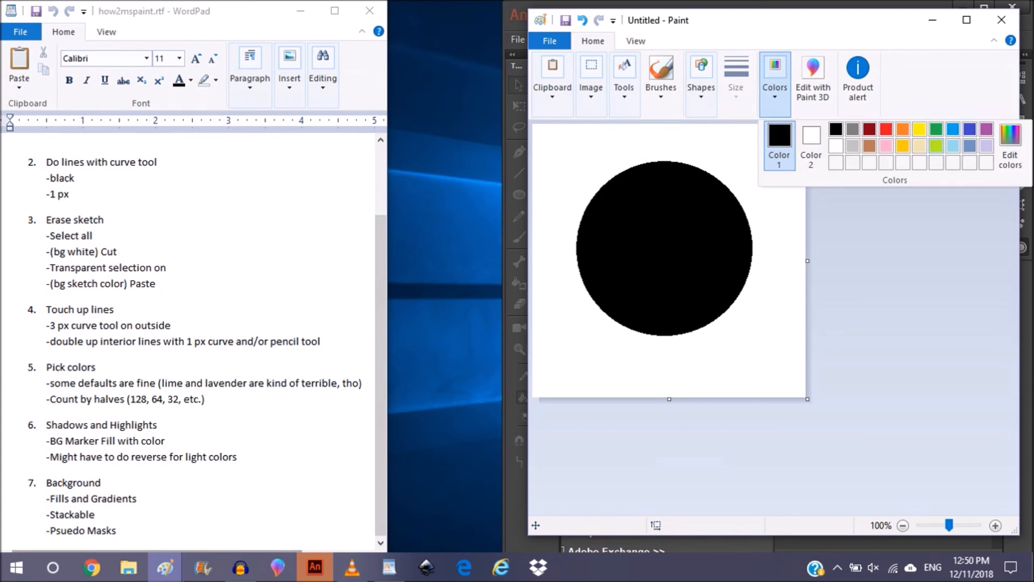
pyautogui.press('Escape')
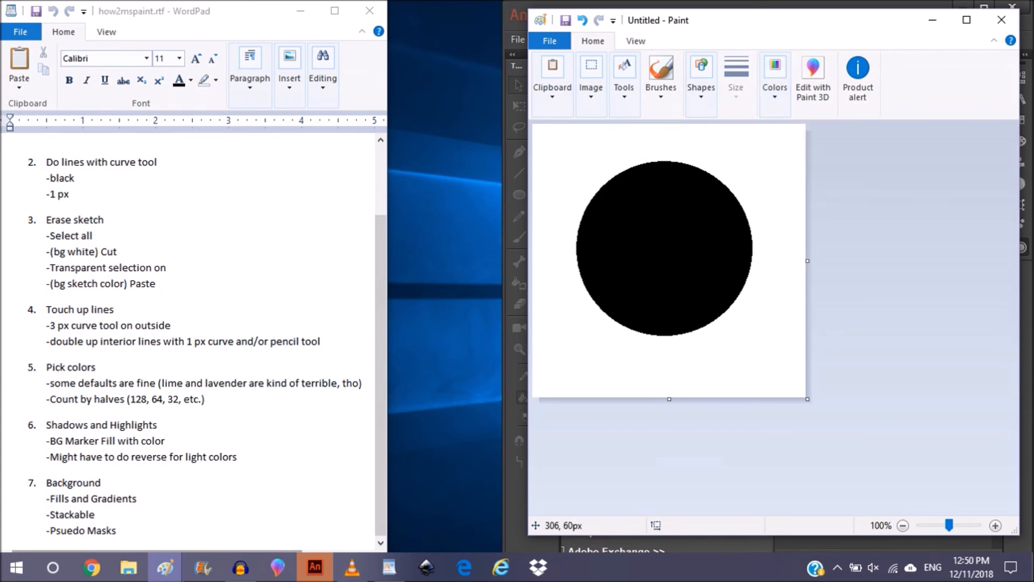
pyautogui.click(697, 156)
pyautogui.click(775, 81)
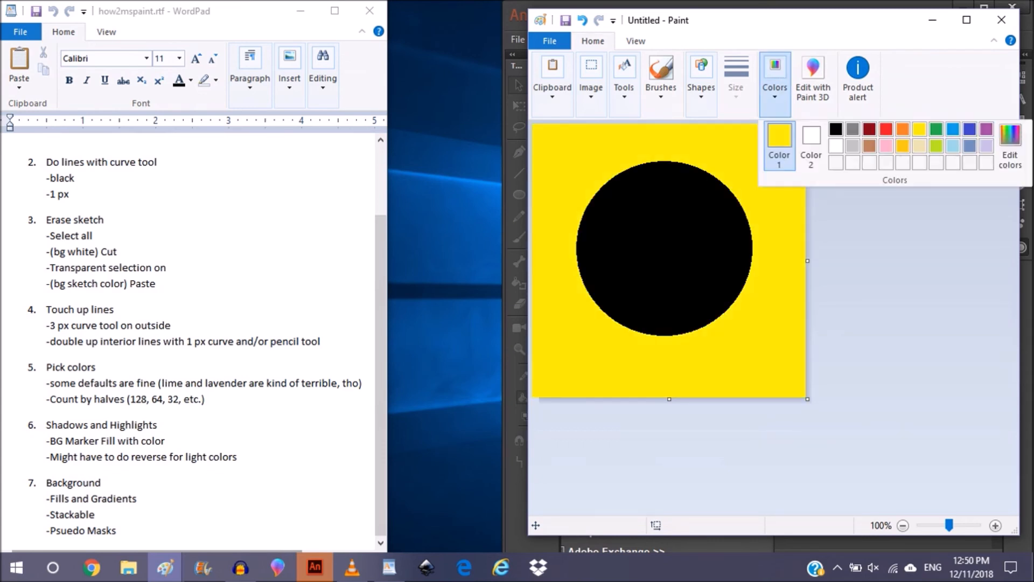
pyautogui.click(986, 129)
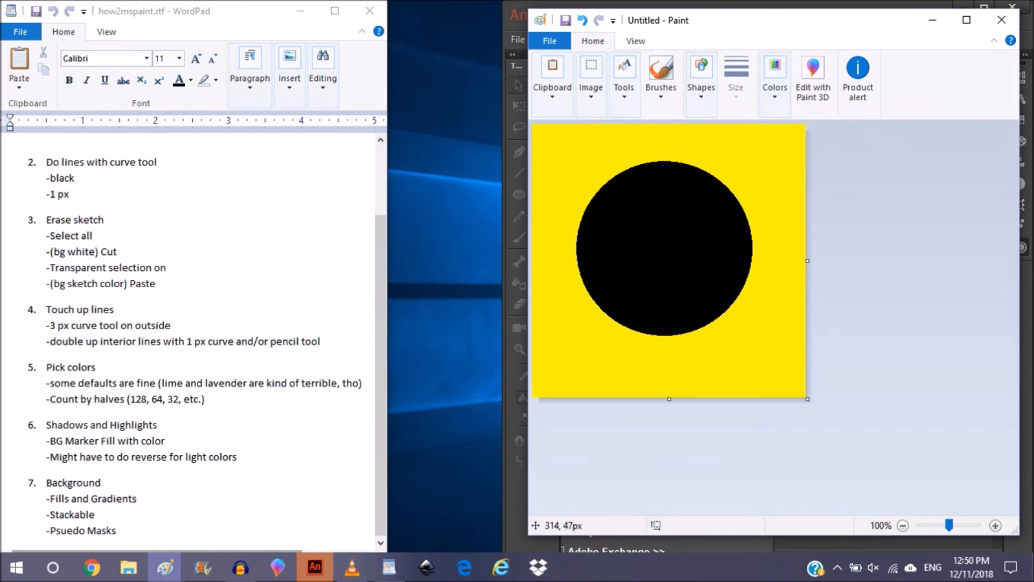
pyautogui.click(701, 149)
# Fill the black circle with green
pyautogui.click(775, 81)
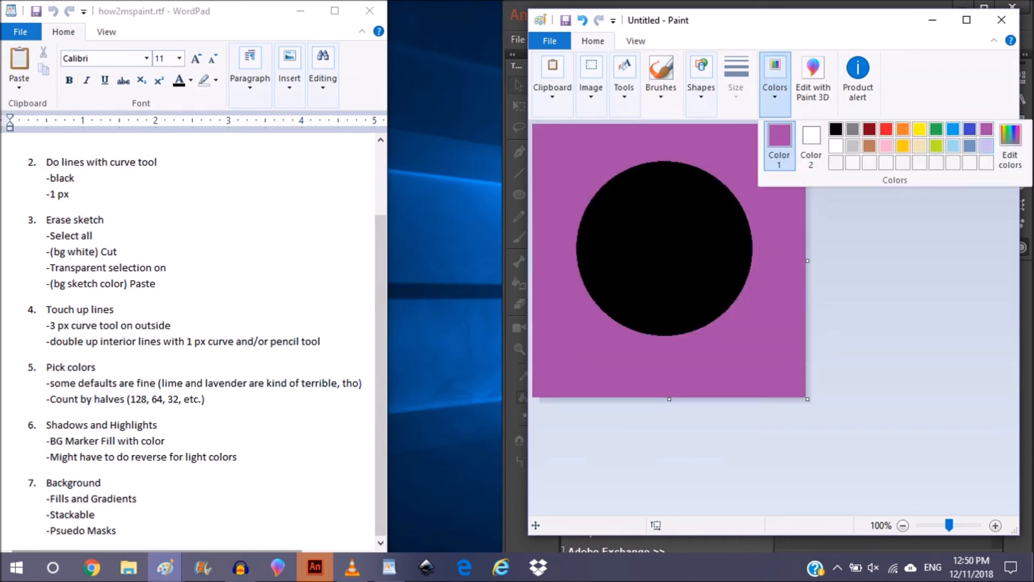
pyautogui.click(937, 129)
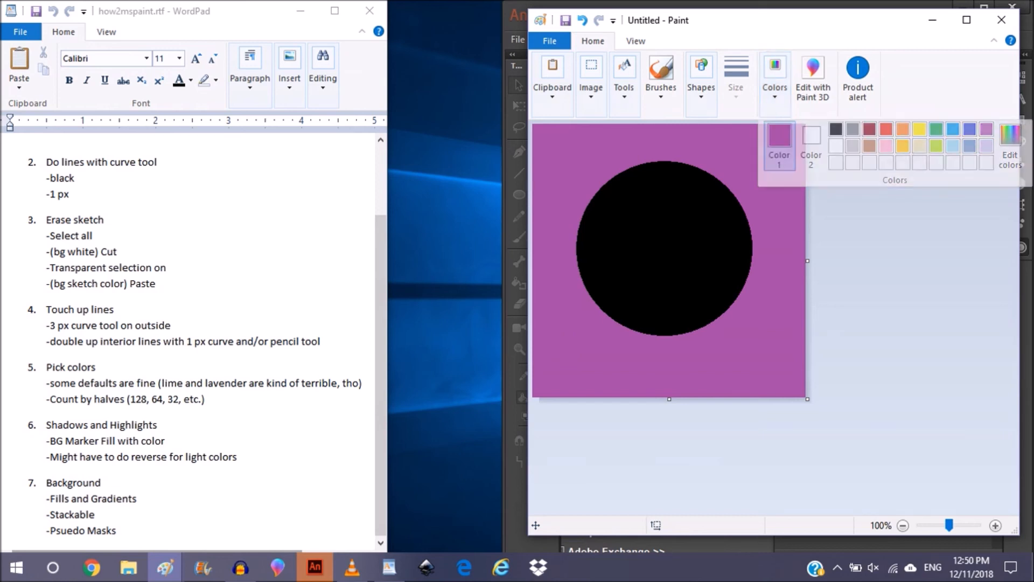
pyautogui.click(658, 187)
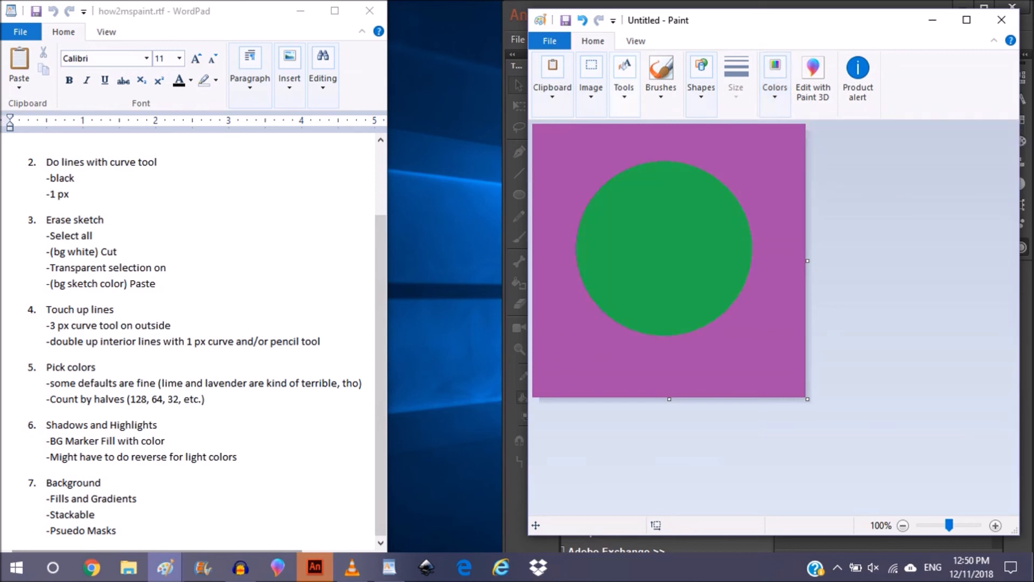
# Select the whole purple canvas with the green circle and copy it
pyautogui.click(591, 86)
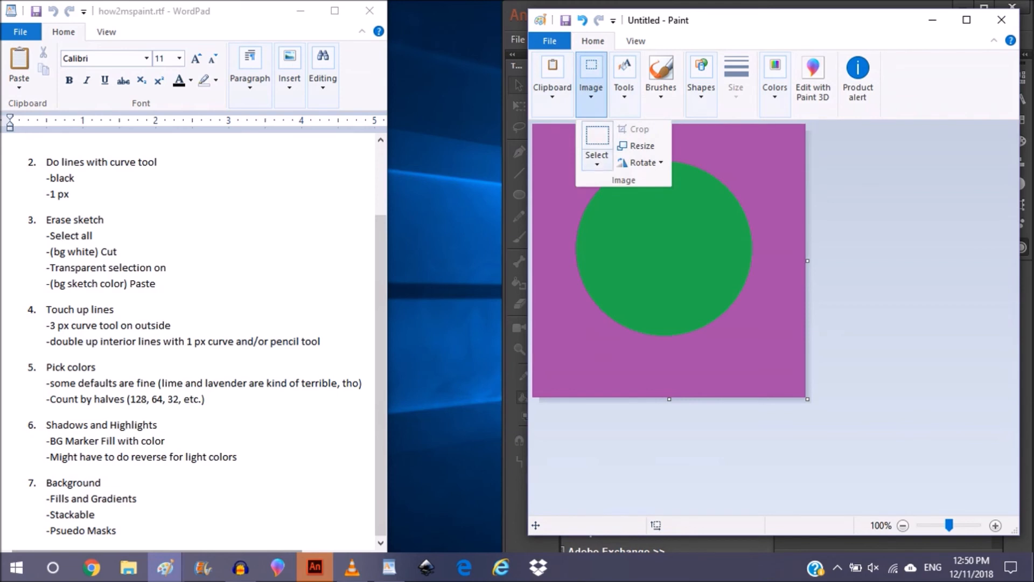
pyautogui.click(597, 156)
pyautogui.click(625, 250)
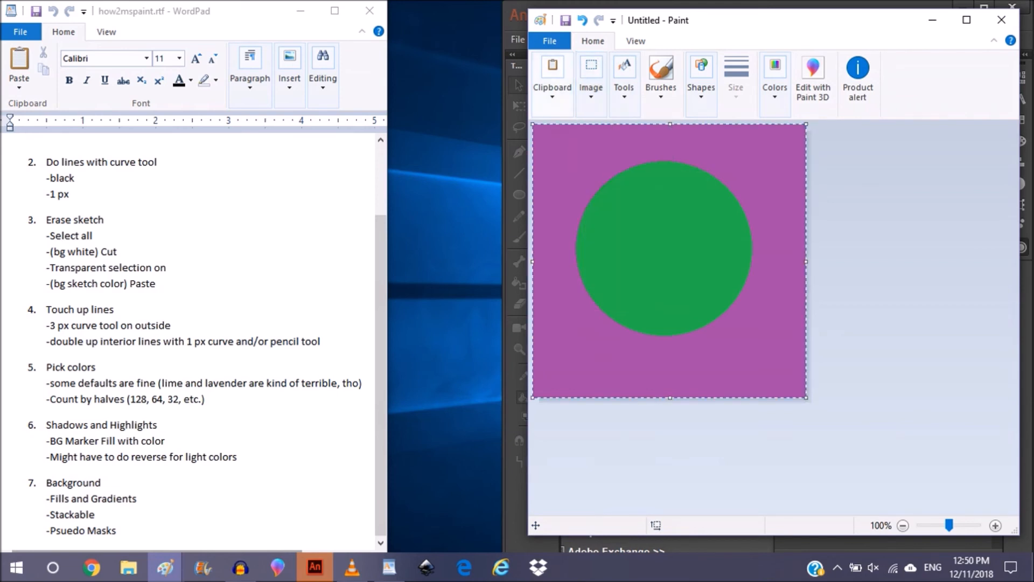
pyautogui.click(553, 80)
pyautogui.click(591, 146)
pyautogui.moveTo(165, 567)
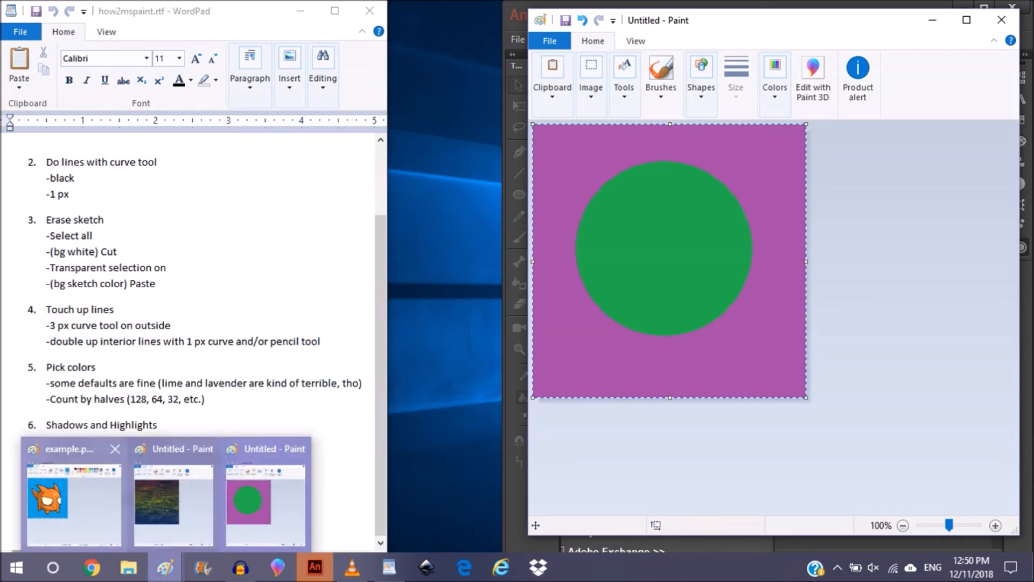
# Paste the circle mask over the creature in example.png with green as the transparent color, and position the circle over its face
pyautogui.click(74, 496)
pyautogui.press('Escape')
pyautogui.click(696, 69)
pyautogui.click(820, 52)
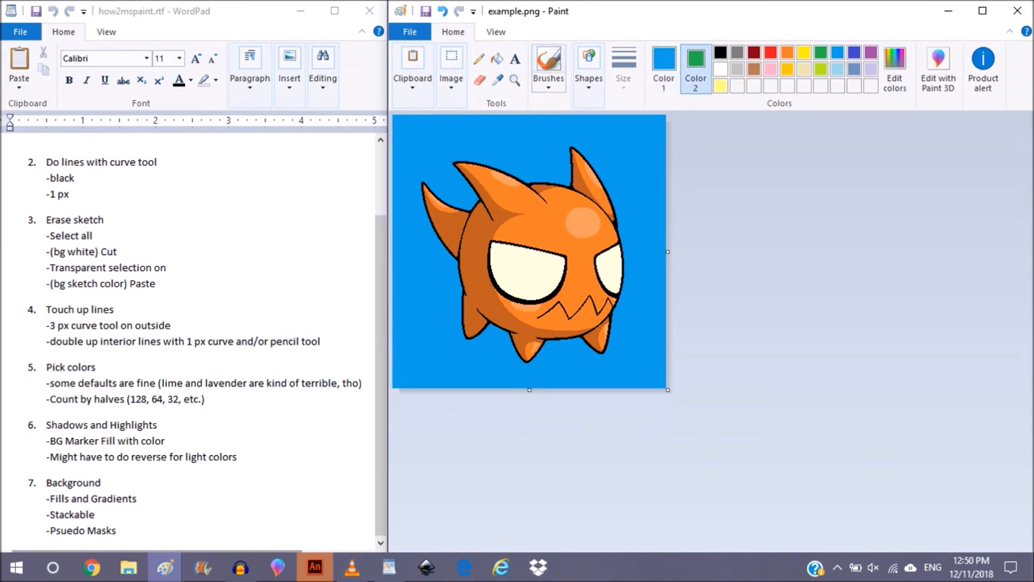
pyautogui.click(451, 75)
pyautogui.click(457, 153)
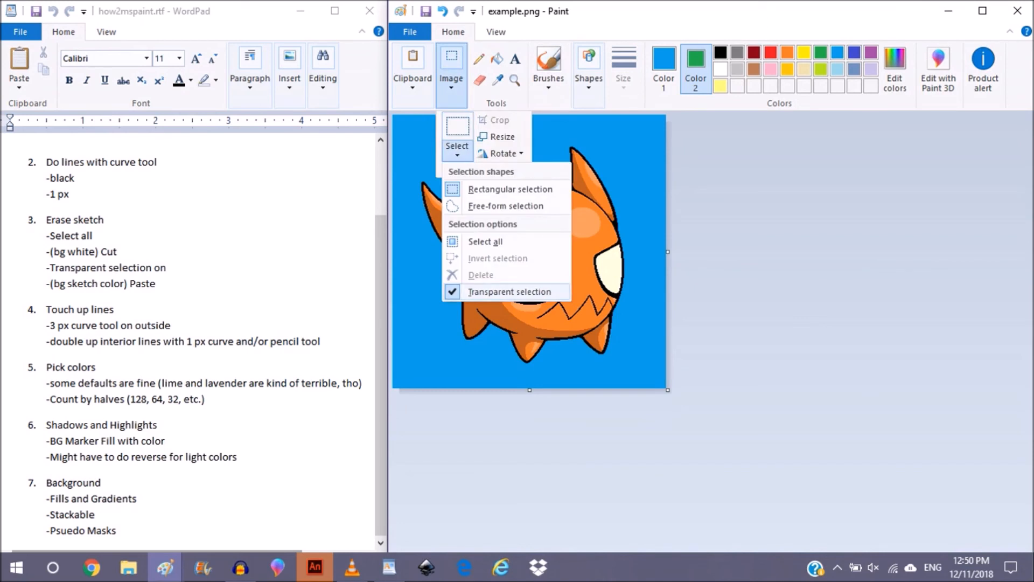
pyautogui.click(412, 76)
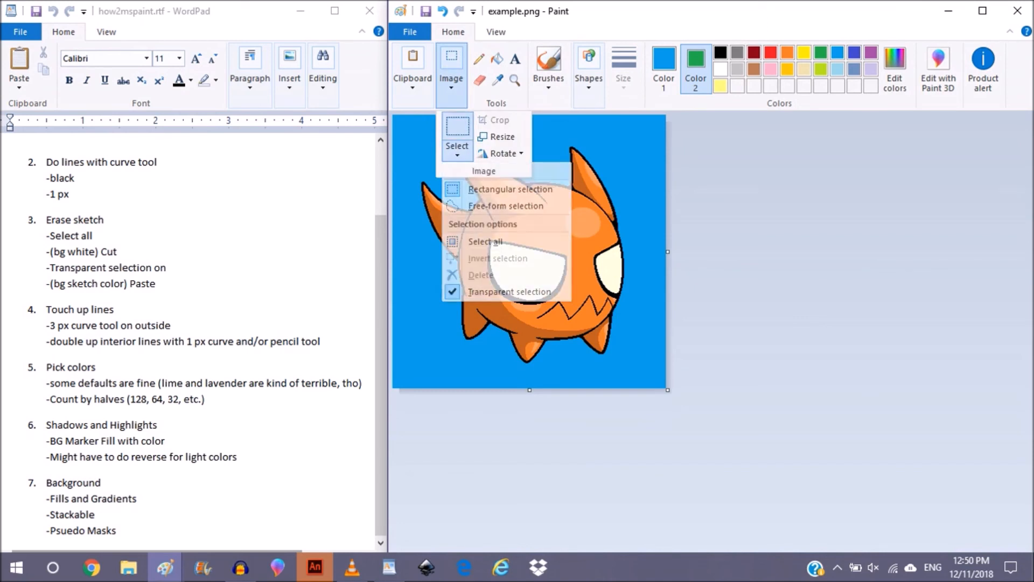
pyautogui.click(414, 127)
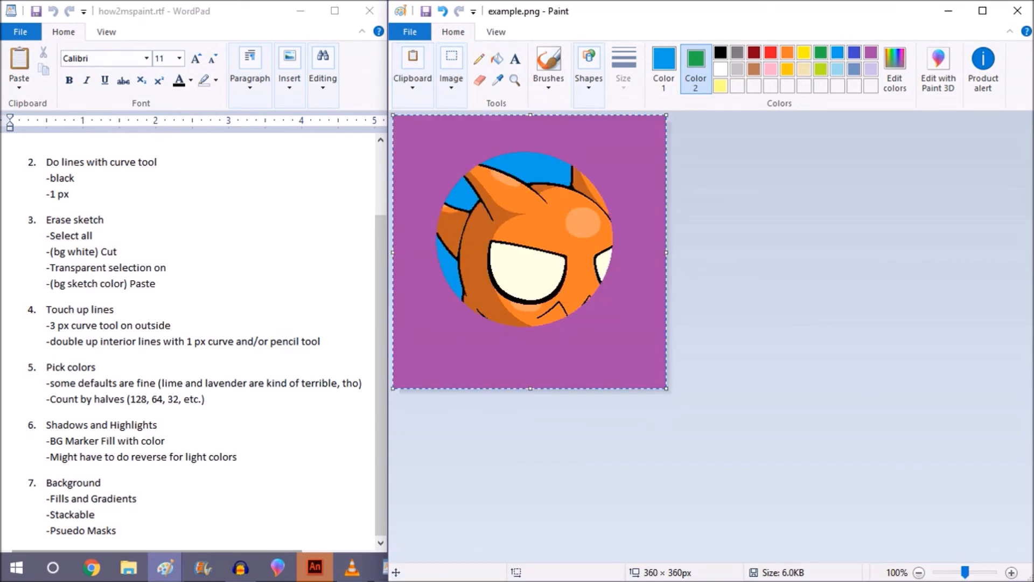
pyautogui.moveTo(522, 204); pyautogui.dragTo(547, 228)
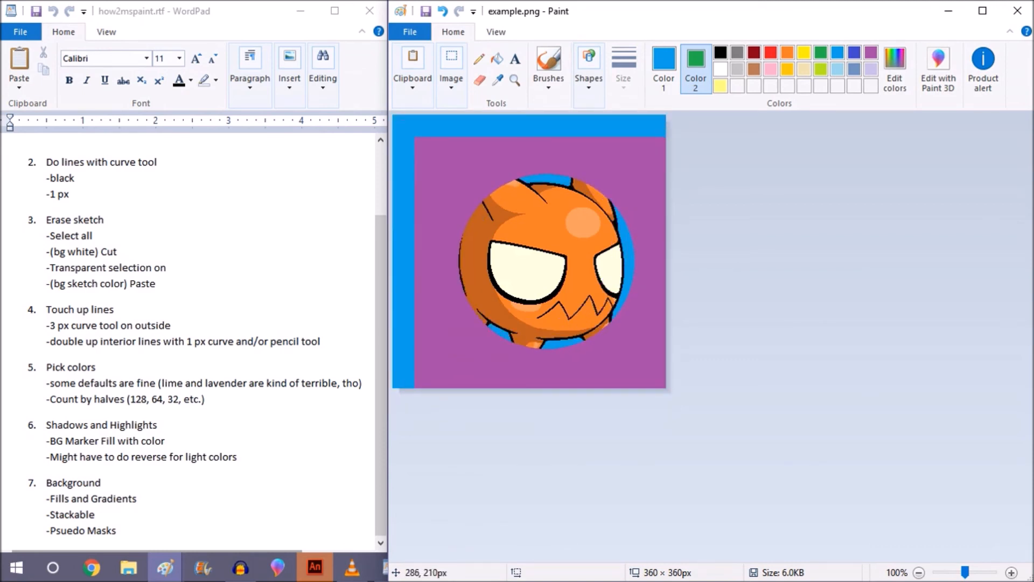
# Fill the exposed blue border around the pasted mask with purple
pyautogui.click(497, 59)
pyautogui.click(664, 67)
pyautogui.click(871, 53)
pyautogui.click(615, 126)
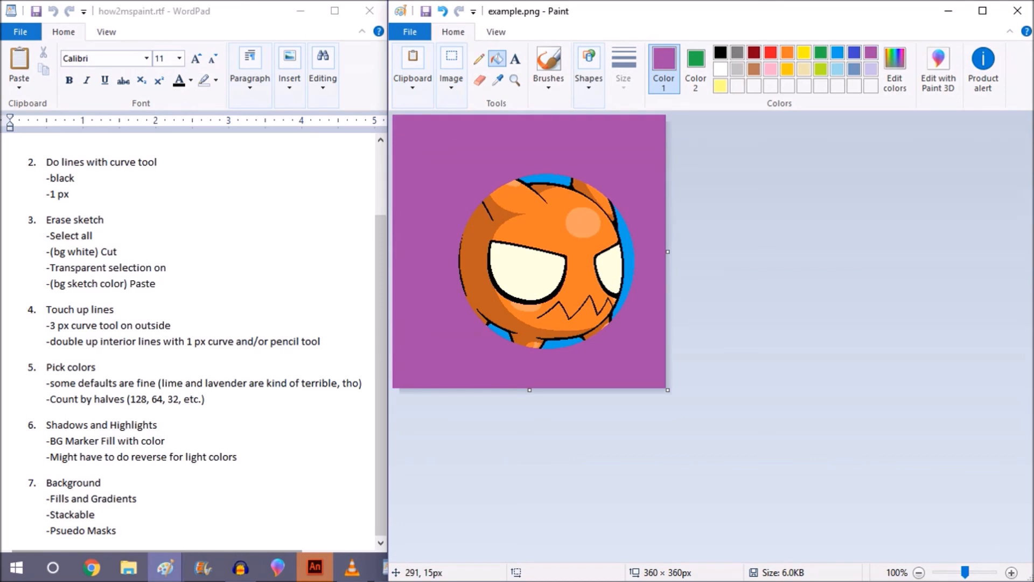
# Select the whole masked creature image and copy it
pyautogui.click(452, 70)
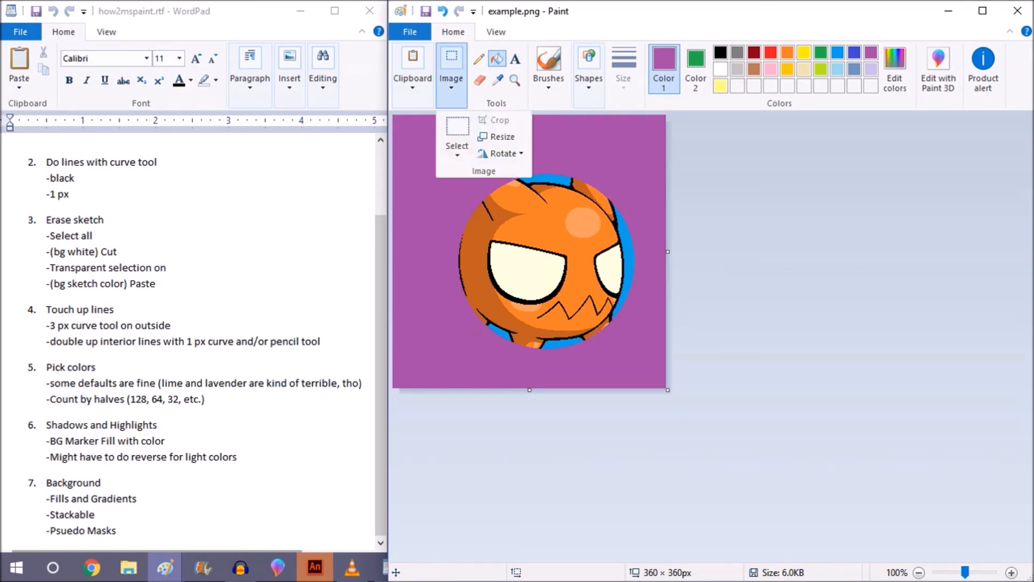
pyautogui.click(456, 151)
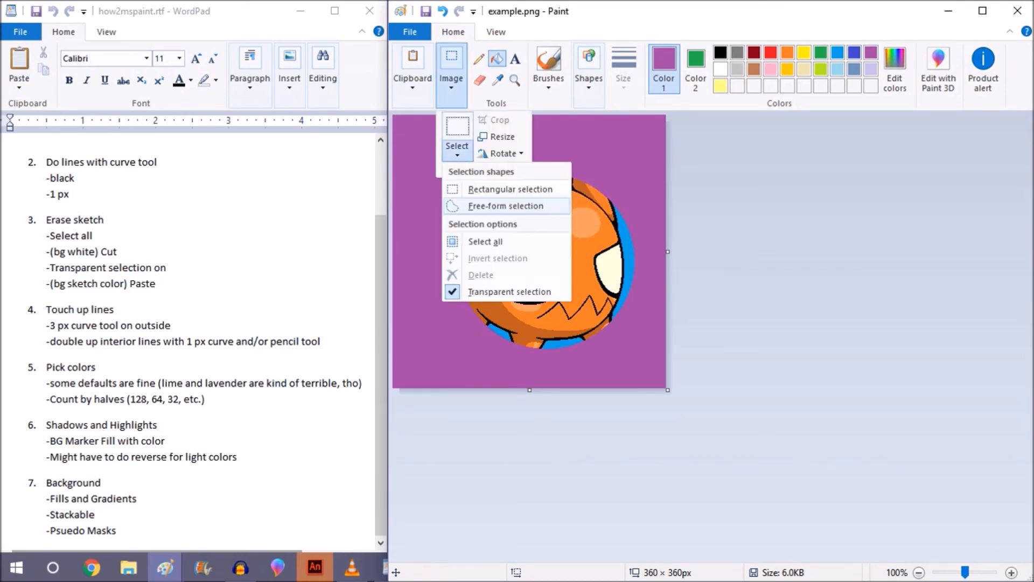
pyautogui.click(487, 241)
pyautogui.click(413, 70)
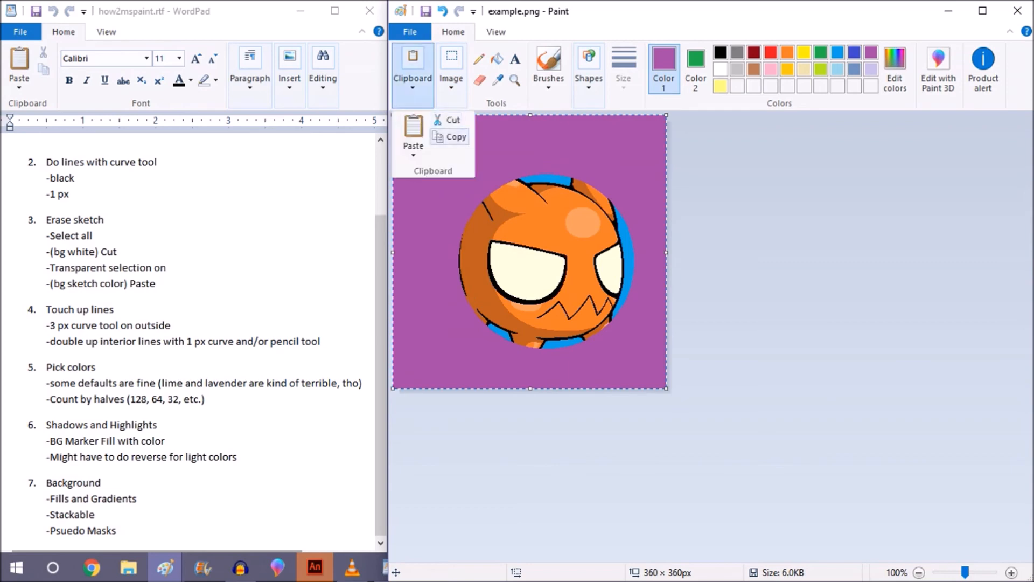
pyautogui.click(450, 136)
# Switch to the rainbow-streaked background window and paste the masked creature onto it with purple as the transparent color
pyautogui.moveTo(240, 567)
pyautogui.moveTo(165, 567)
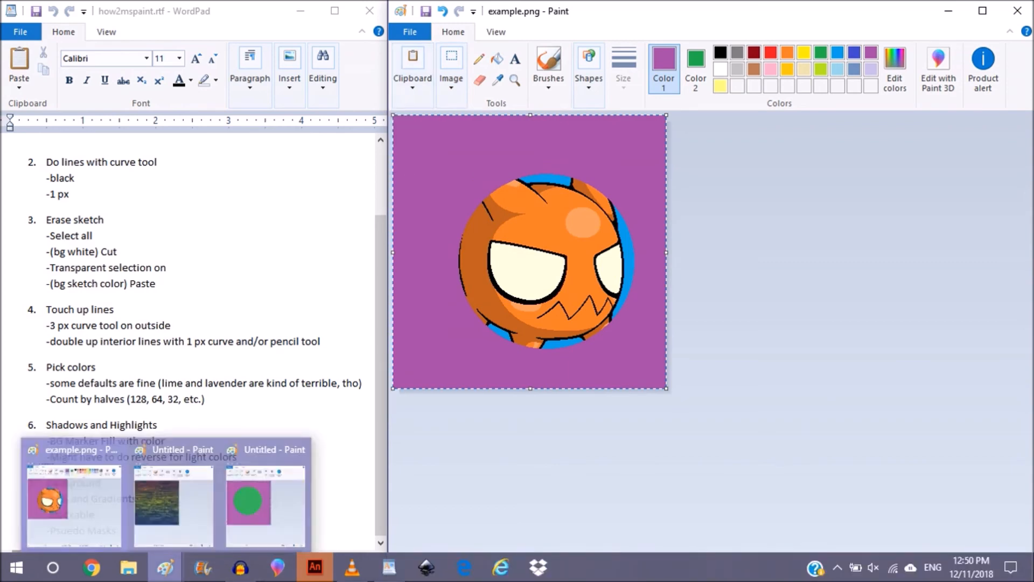
pyautogui.click(173, 501)
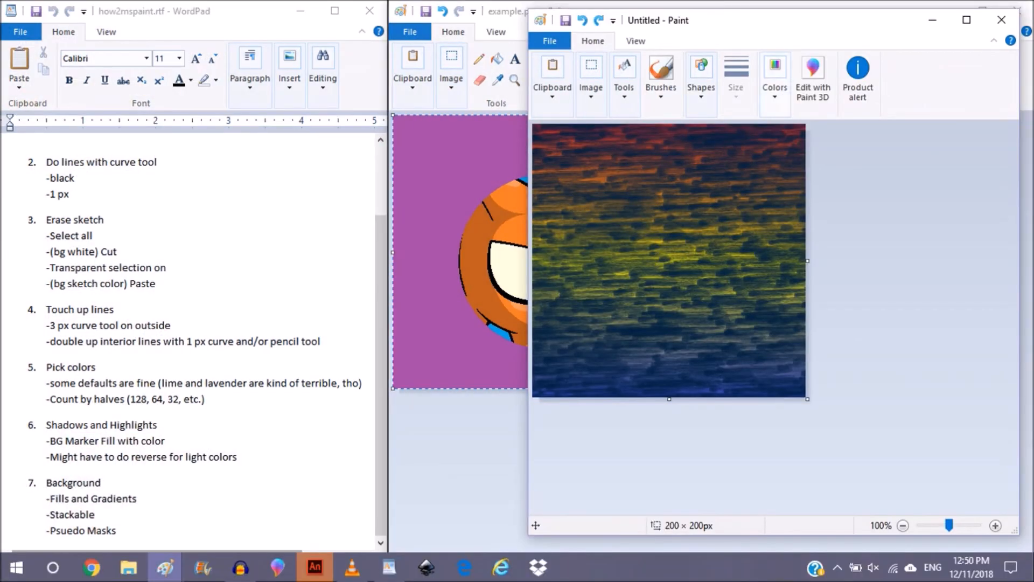
pyautogui.click(774, 81)
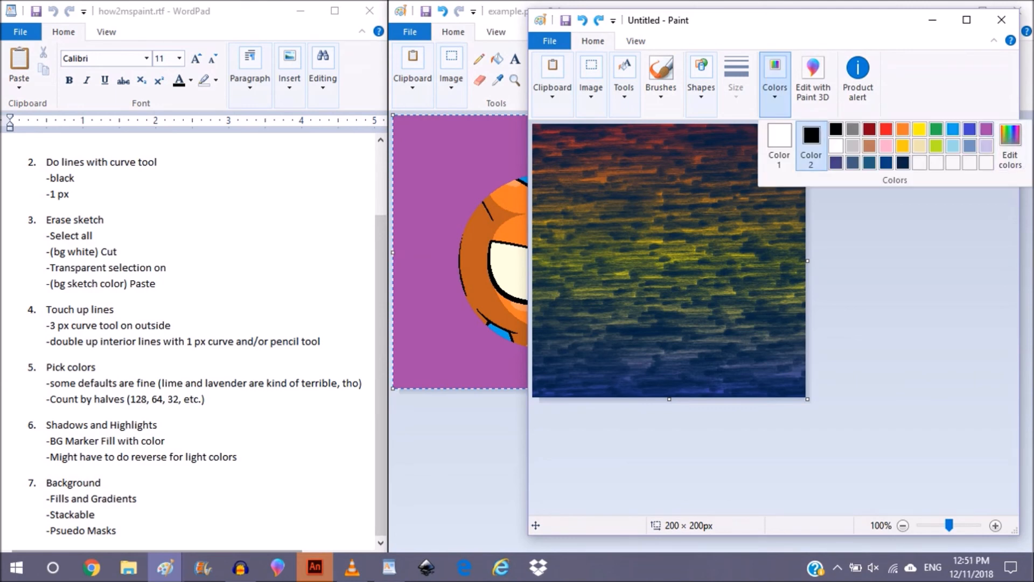
pyautogui.click(835, 145)
pyautogui.click(552, 80)
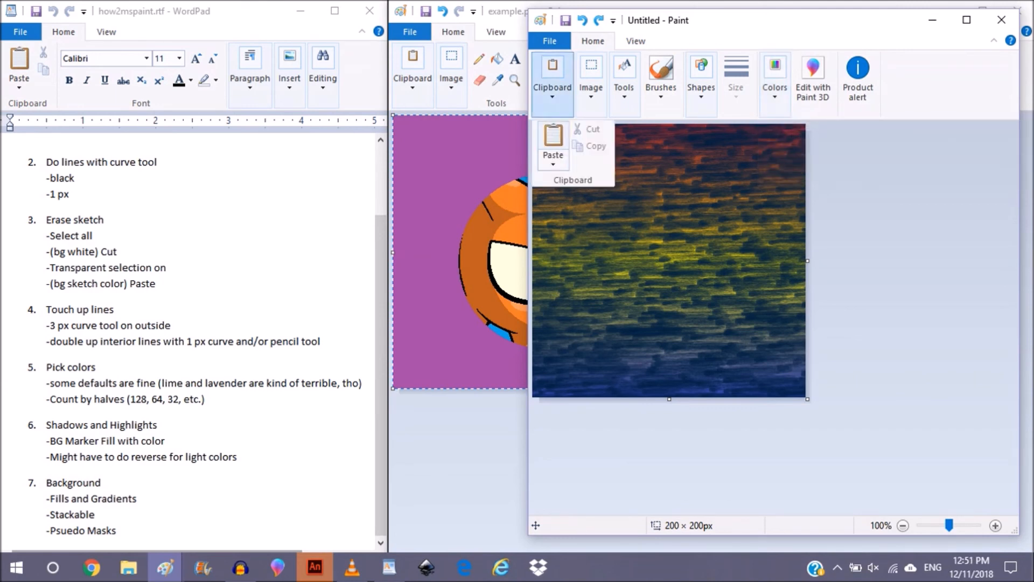
pyautogui.click(553, 135)
pyautogui.press('Escape')
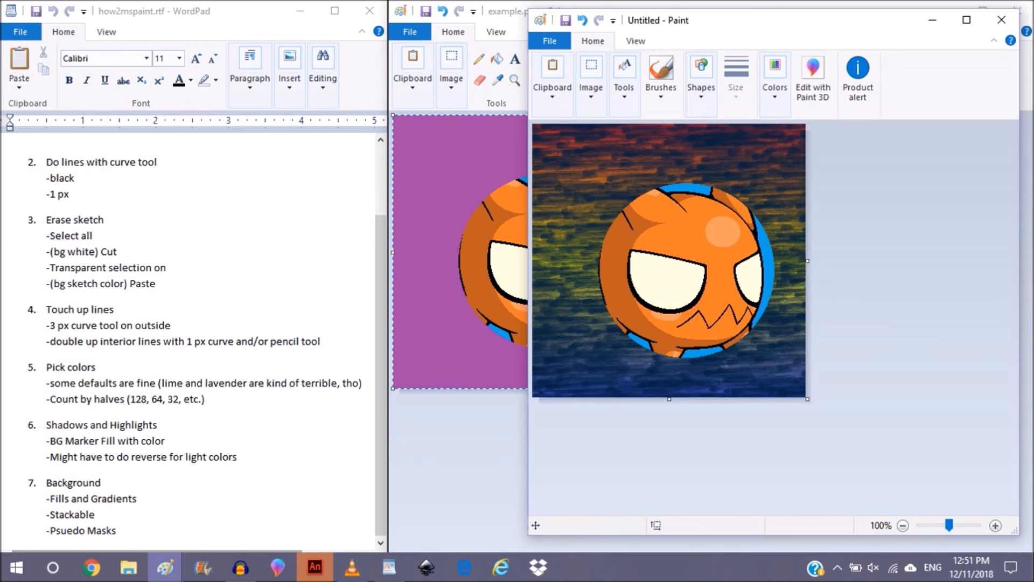
# Undo the creature paste on the streaked background, and undo the mask and purple fill in example.png
pyautogui.hotkey('ctrl', 'z')
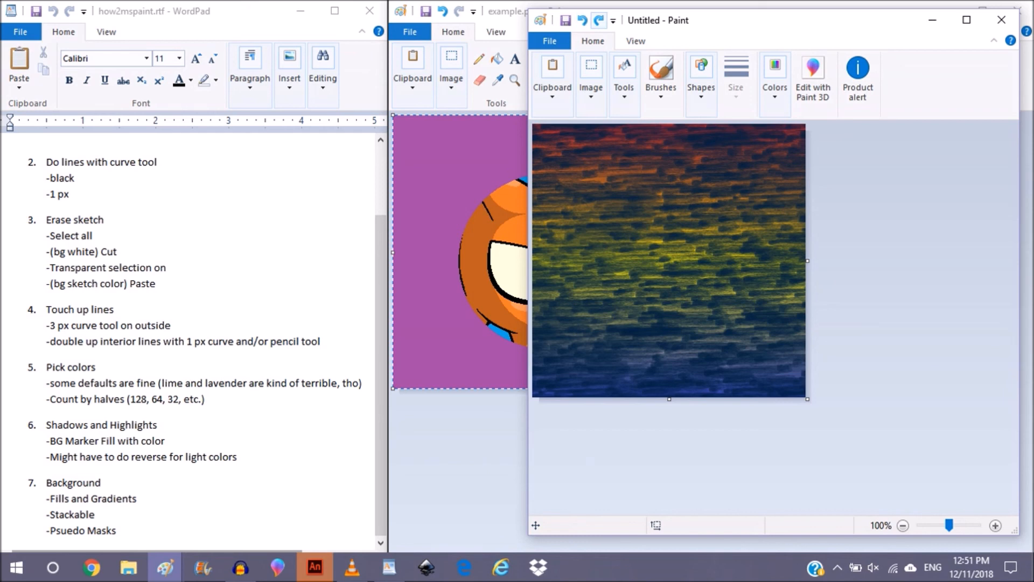
pyautogui.hotkey('ctrl', 'y')
pyautogui.click(582, 20)
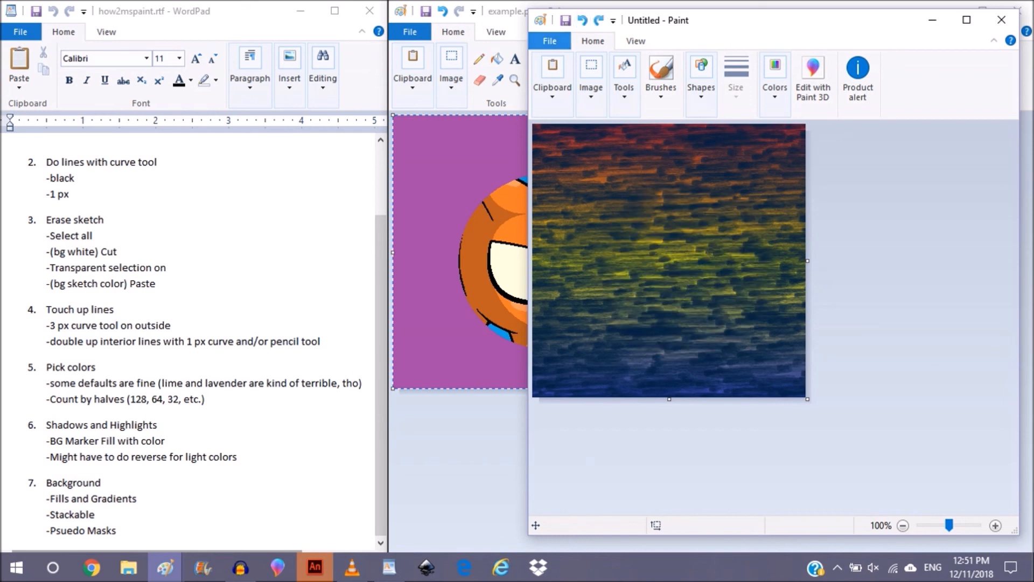
pyautogui.click(458, 151)
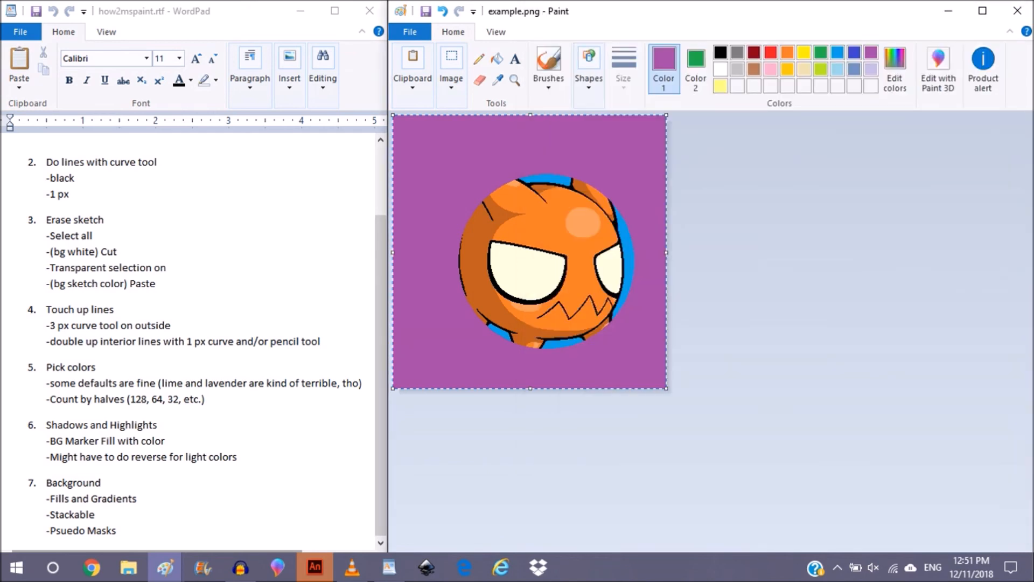
pyautogui.click(443, 10)
pyautogui.hotkey('ctrl', 'z')
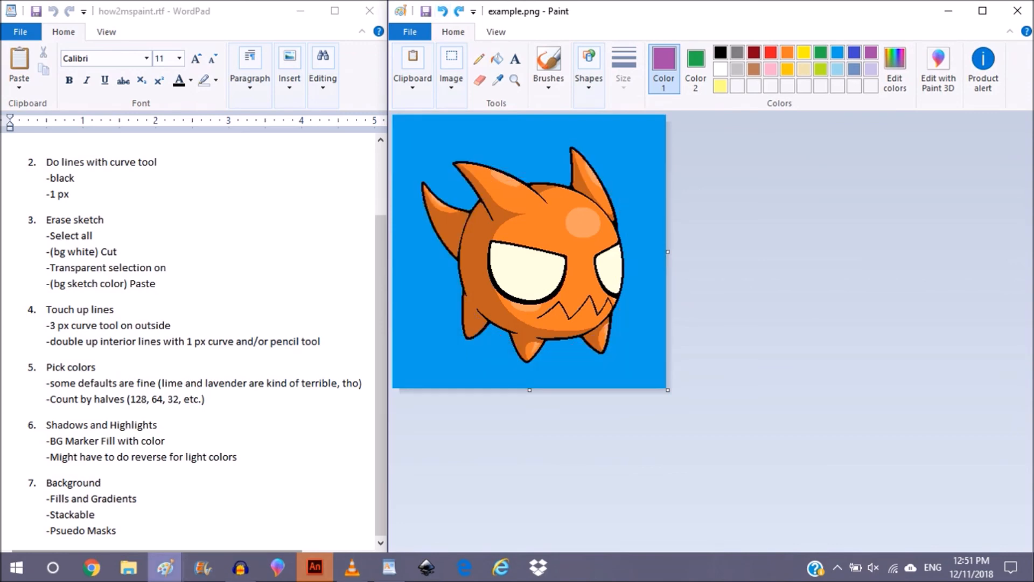
# Switch to the green circle mask window and clear its canvas by moving the selected image off it
pyautogui.moveTo(165, 567)
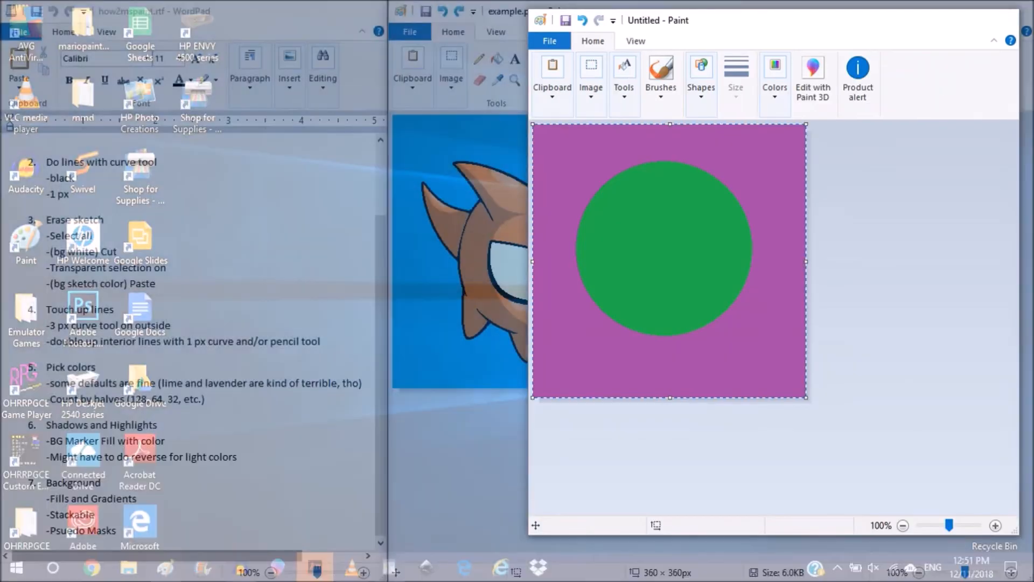
pyautogui.click(265, 493)
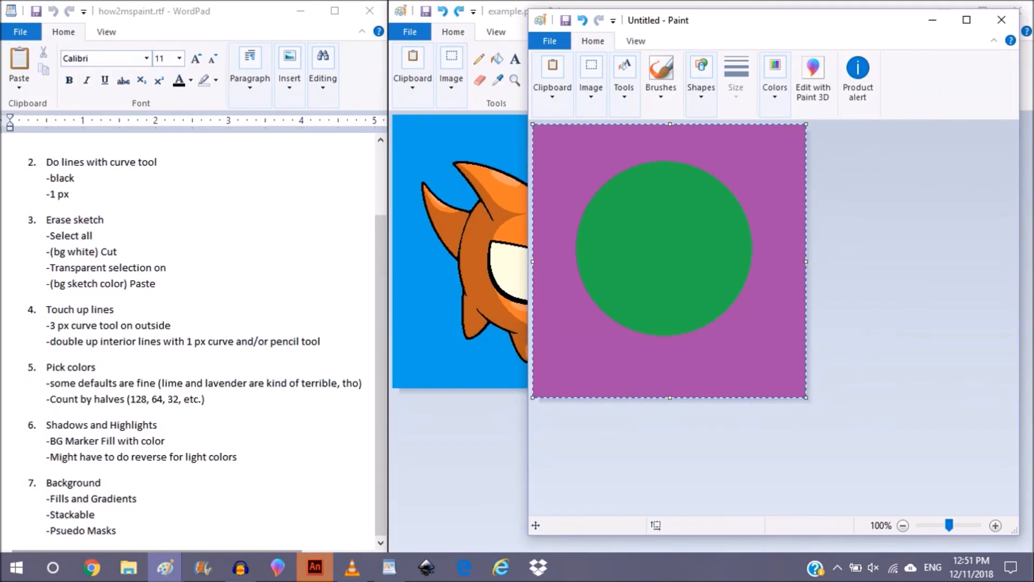
pyautogui.hotkey('ctrl', 'x')
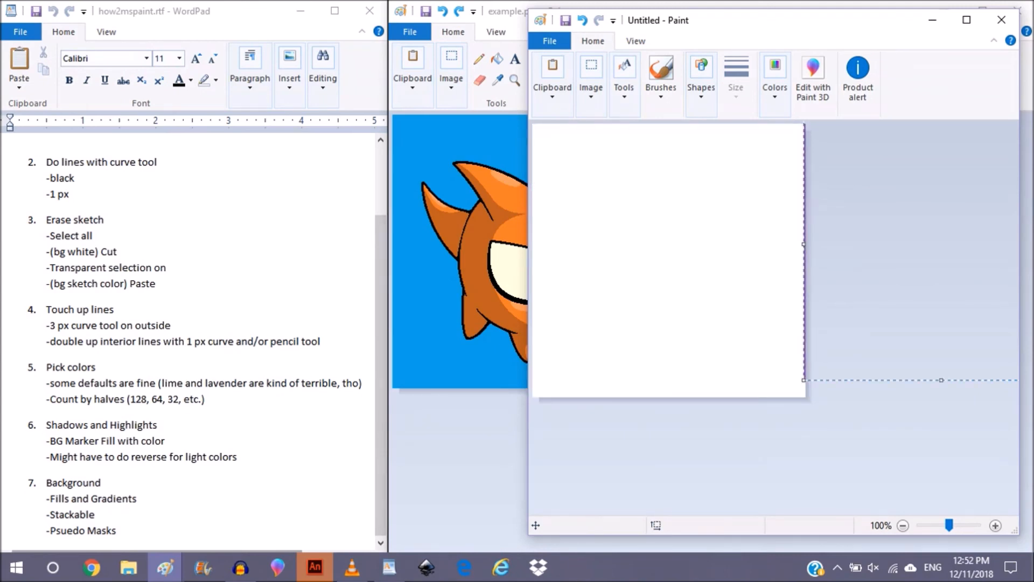
pyautogui.moveTo(1015, 170); pyautogui.dragTo(1019, 168)
pyautogui.click(601, 187)
# Fill the empty mask canvas with black
pyautogui.click(775, 86)
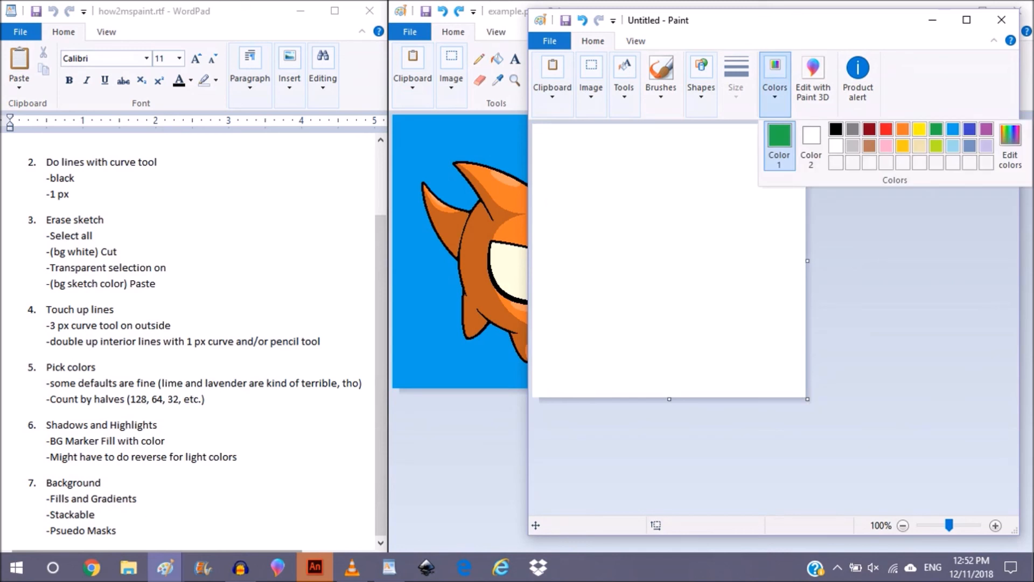
pyautogui.click(835, 131)
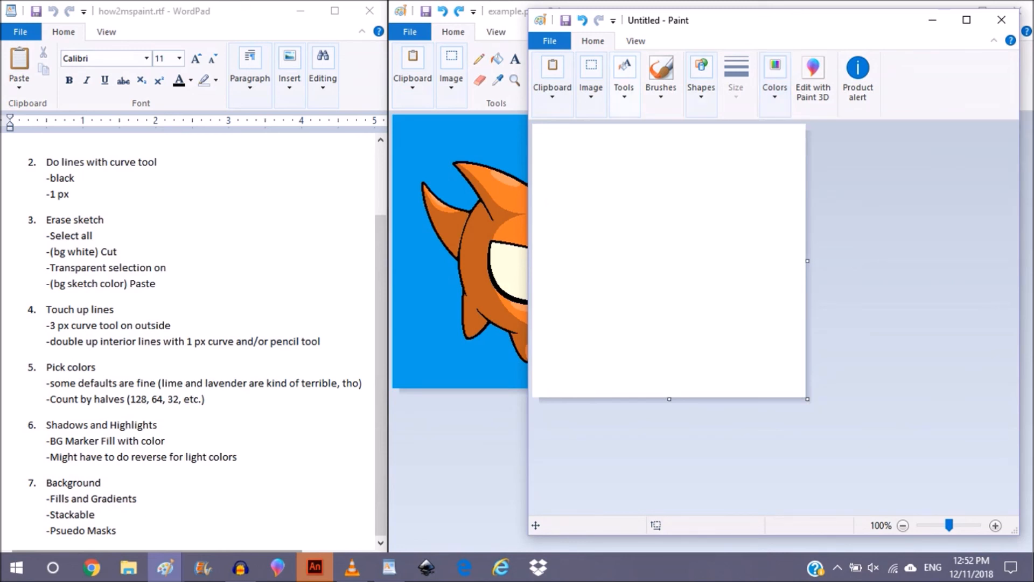
pyautogui.click(624, 86)
pyautogui.click(642, 134)
pyautogui.click(596, 190)
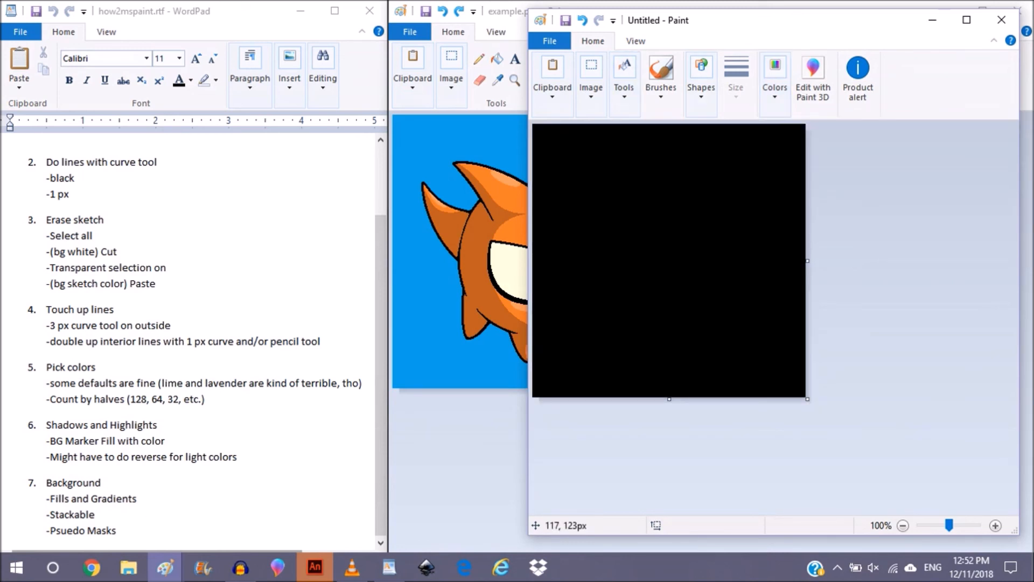
# Draw a white flame outline rising from the canvas's lower edge and fill its inside with white
pyautogui.click(701, 86)
pyautogui.click(624, 86)
pyautogui.click(623, 135)
pyautogui.moveTo(611, 396)
pyautogui.mouseDown()
pyautogui.moveTo(746, 302)
pyautogui.moveTo(736, 396)
pyautogui.mouseUp()
pyautogui.click(624, 87)
pyautogui.click(642, 135)
pyautogui.rightClick(674, 350)
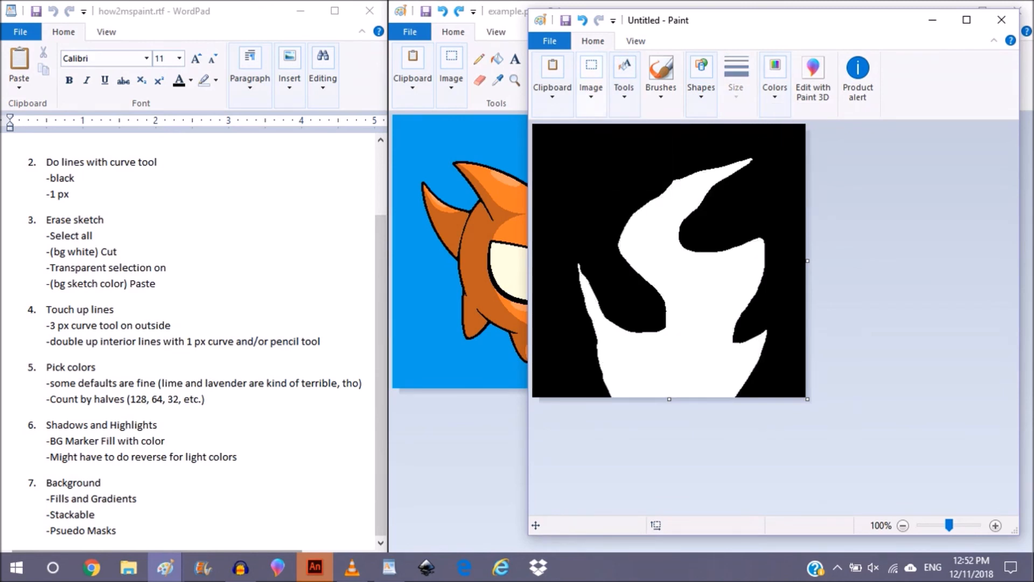
# Fill the black area around the flame with red and copy the mask canvas
pyautogui.click(624, 86)
pyautogui.click(596, 191)
pyautogui.click(552, 87)
pyautogui.click(584, 135)
# Paste the flame mask over the creature in example.png with white transparent, and draw a purple-outlined rectangle with translucent gold fill over it
pyautogui.click(507, 10)
pyautogui.click(696, 68)
pyautogui.click(720, 68)
pyautogui.hotkey('ctrl', 'v')
pyautogui.click(787, 69)
pyautogui.moveTo(412, 127); pyautogui.dragTo(654, 386)
# Fill the orange area around the tinted flame and the rectangle's outline with red
pyautogui.click(496, 58)
pyautogui.click(720, 69)
pyautogui.click(664, 69)
pyautogui.click(770, 52)
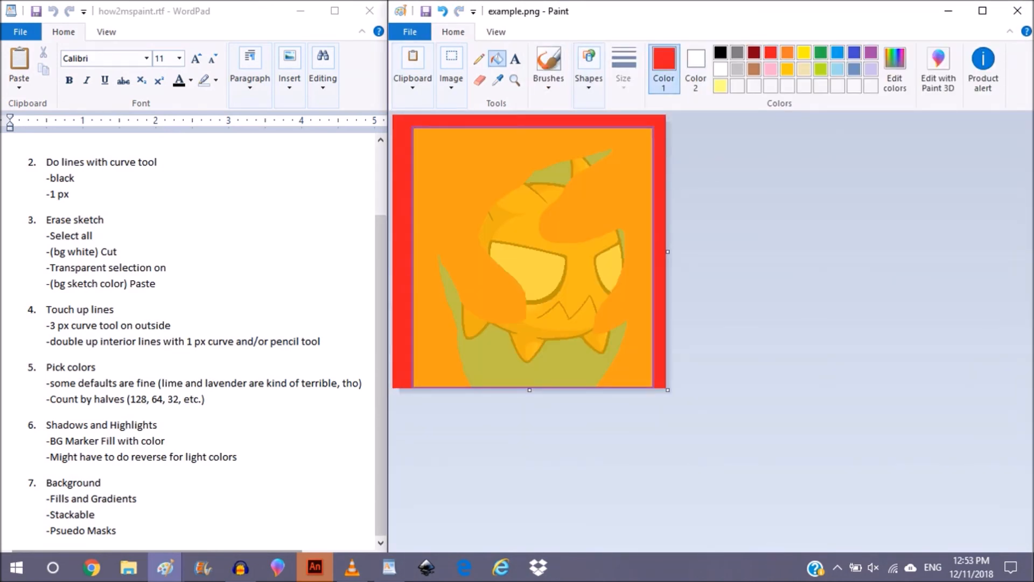
pyautogui.click(458, 188)
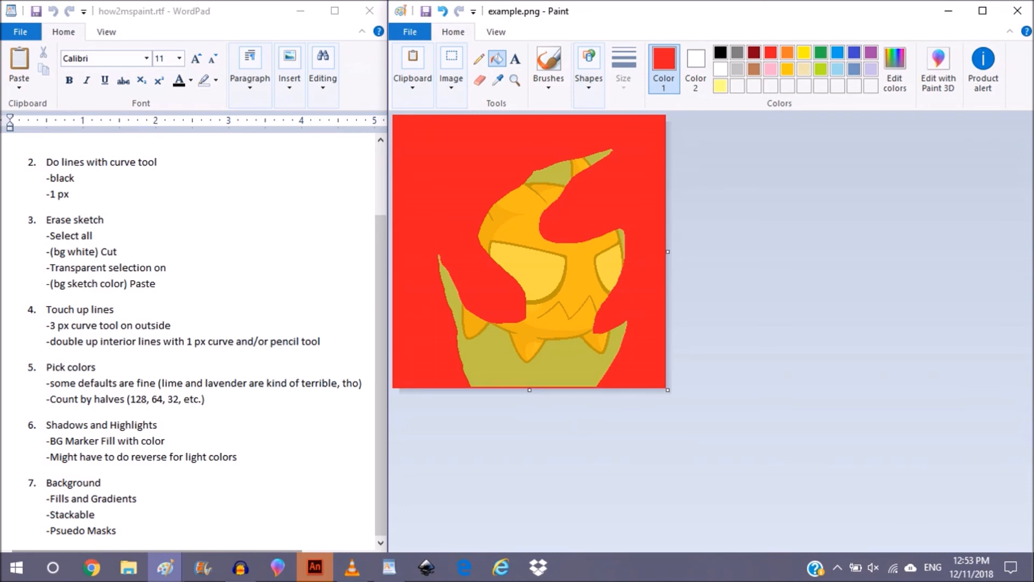
# Select the whole image with the tinted flame on red and copy it
pyautogui.click(451, 81)
pyautogui.click(460, 151)
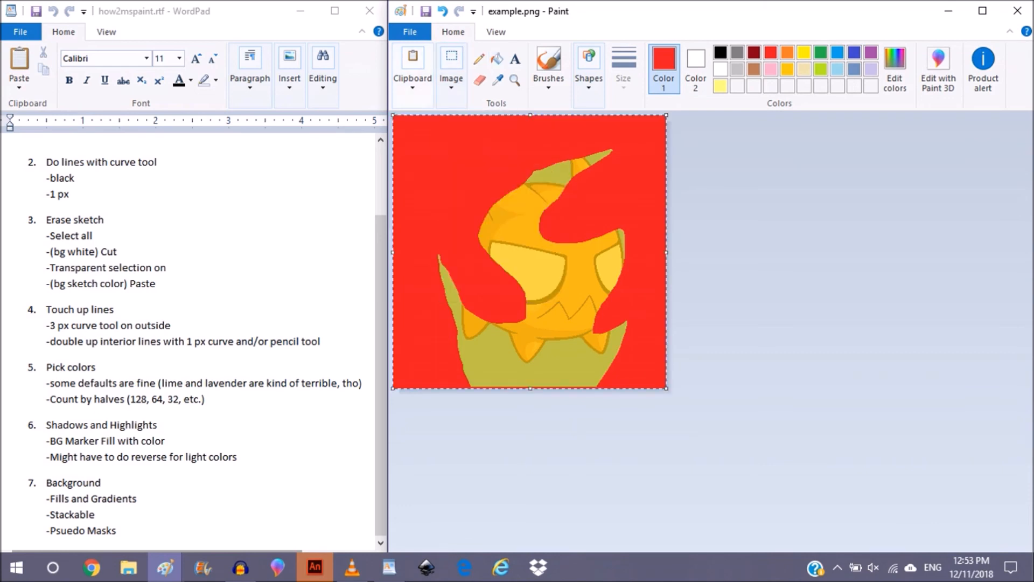
pyautogui.click(487, 241)
pyautogui.hotkey('ctrl', 'c')
# Undo back to the plain creature on blue and paste the tinted flame over it with red as the transparent color
pyautogui.click(443, 11)
pyautogui.click(695, 69)
pyautogui.click(770, 52)
pyautogui.hotkey('ctrl', 'v')
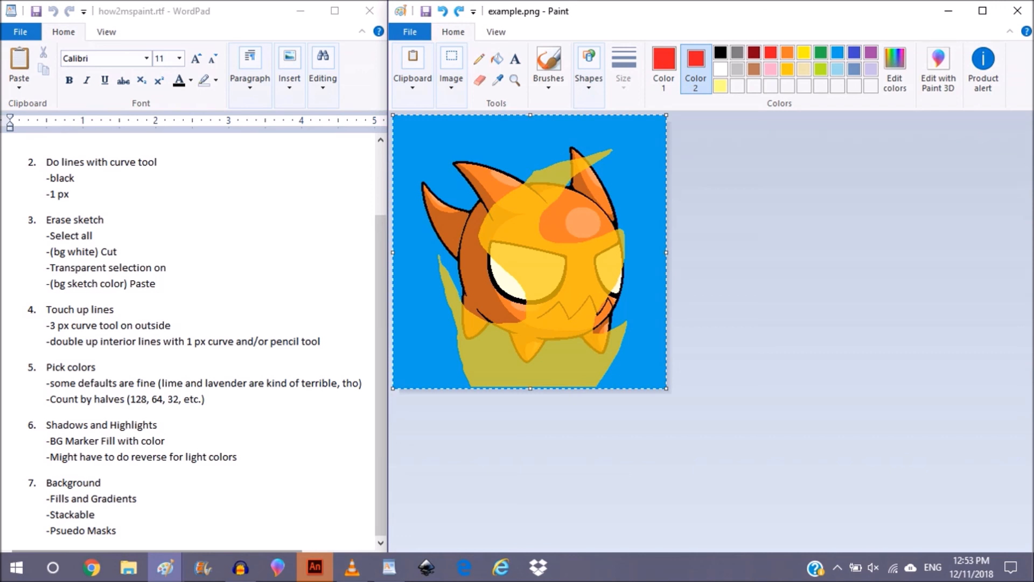
pyautogui.press('Escape')
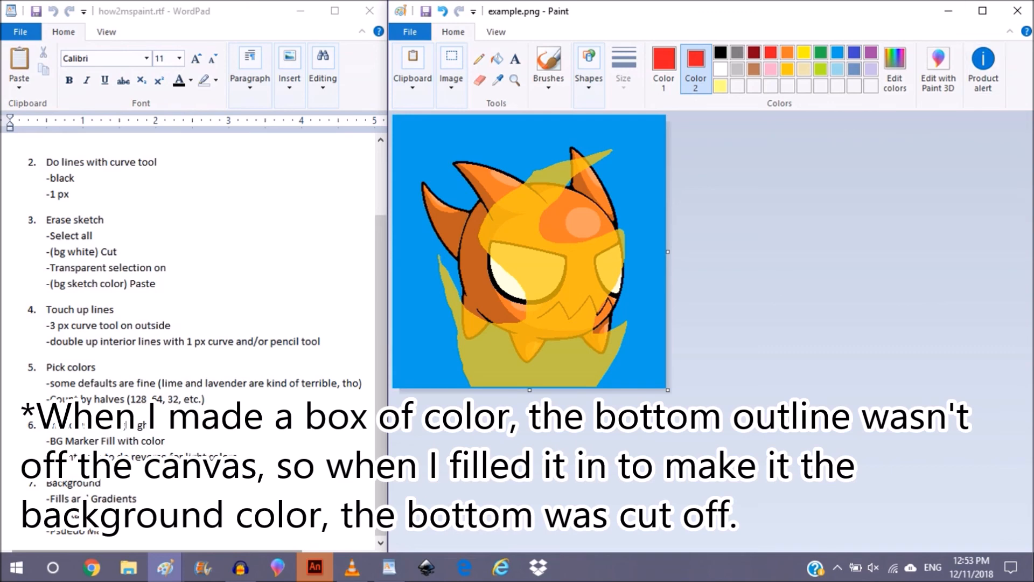
# Maximize the example.png window and undo the tinted flame paste
pyautogui.click(982, 10)
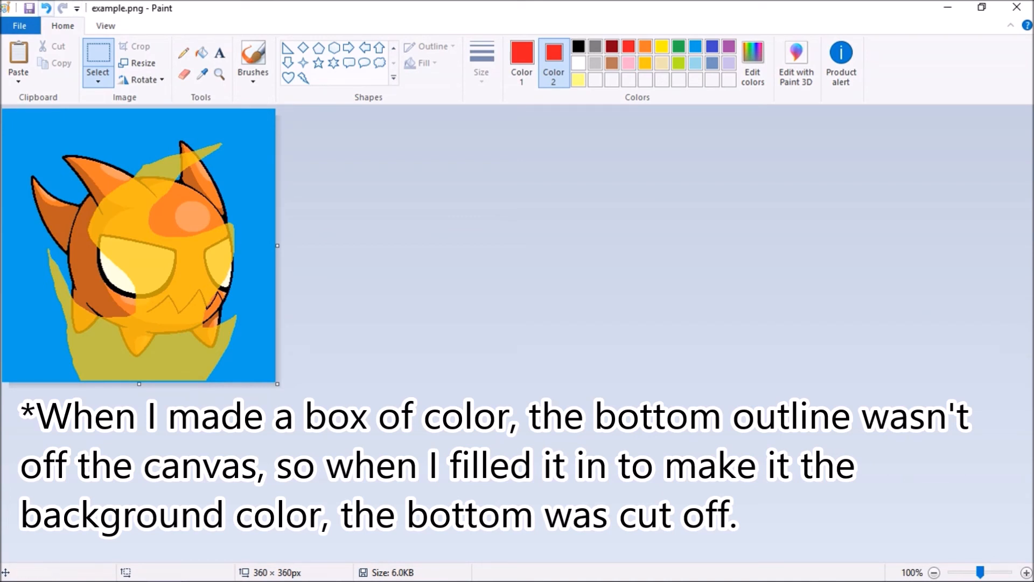
pyautogui.click(46, 9)
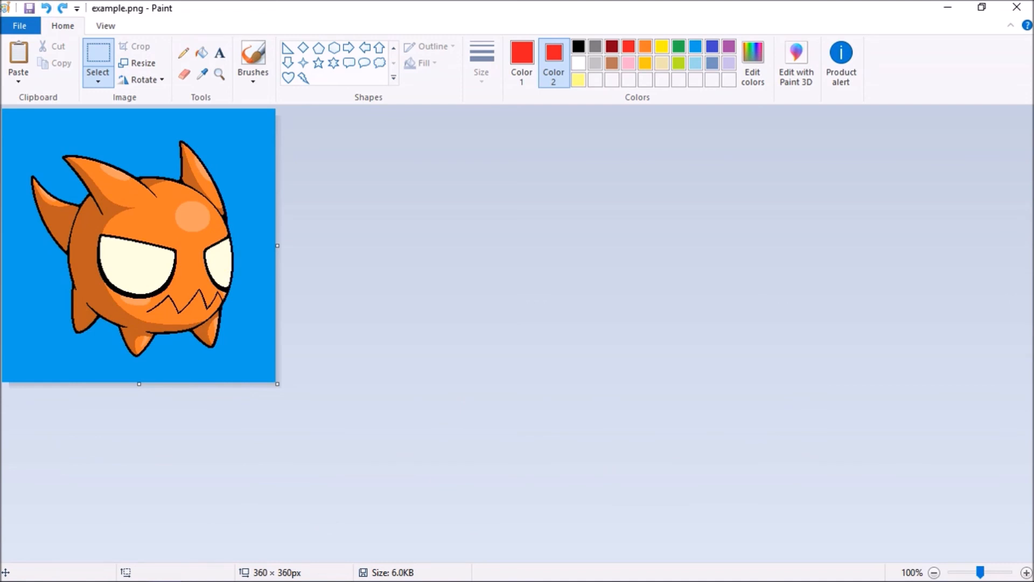
# Restore the example.png window down and dock it beside the WordPad notes
pyautogui.click(982, 8)
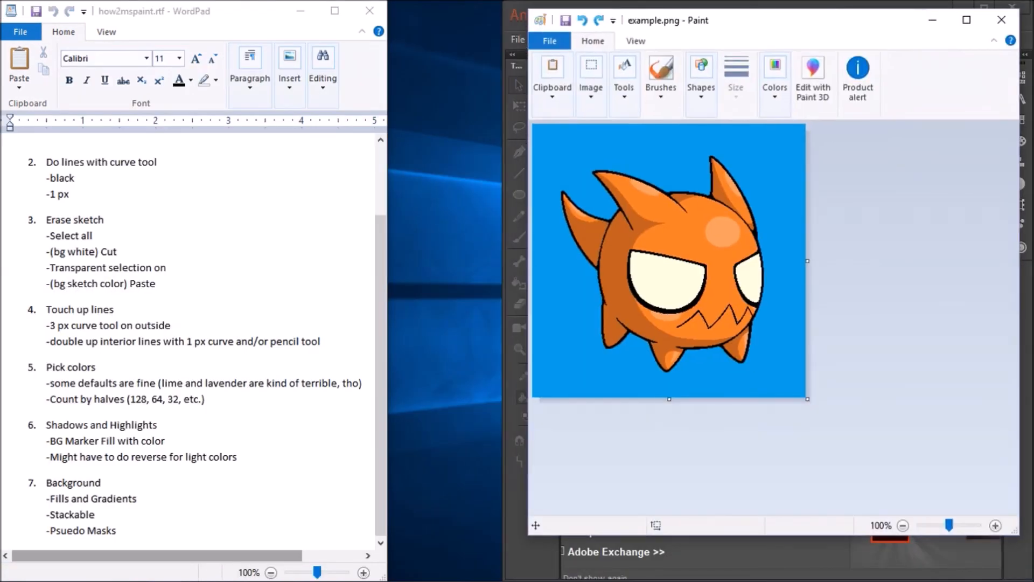
pyautogui.press('super+Right')
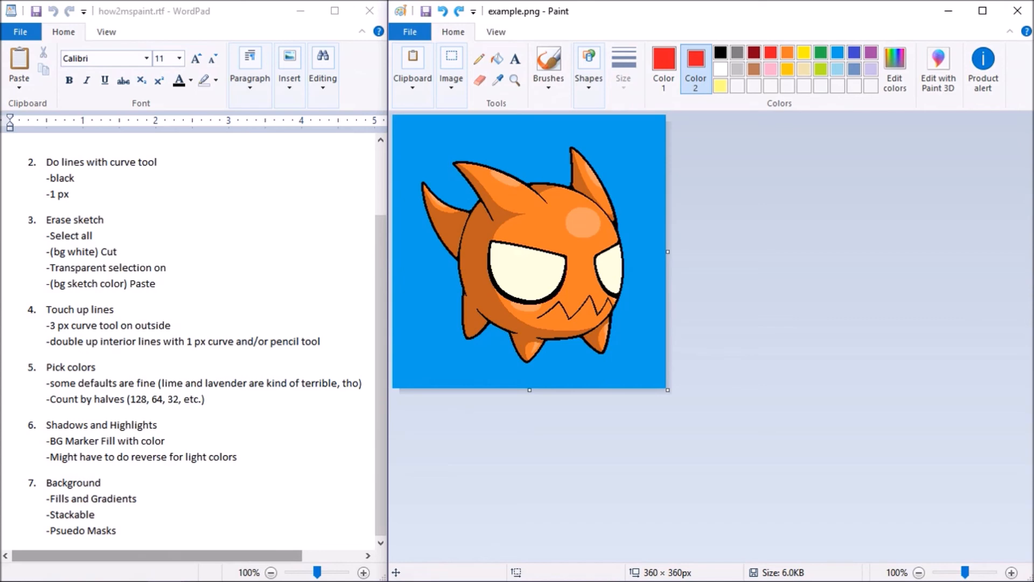
pyautogui.moveTo(165, 568)
pyautogui.click(268, 494)
pyautogui.click(1000, 20)
pyautogui.click(217, 494)
pyautogui.click(701, 84)
pyautogui.click(746, 130)
pyautogui.moveTo(561, 136)
pyautogui.mouseDown()
pyautogui.moveTo(716, 307)
pyautogui.moveTo(818, 445)
pyautogui.mouseUp()
pyautogui.click(774, 84)
pyautogui.click(1013, 152)
pyautogui.click(718, 195)
pyautogui.click(936, 212)
pyautogui.write('192')
pyautogui.press('Return')
# Select and copy the whole example.png image and paste it onto the background in the untitled Paint window
pyautogui.click(451, 78)
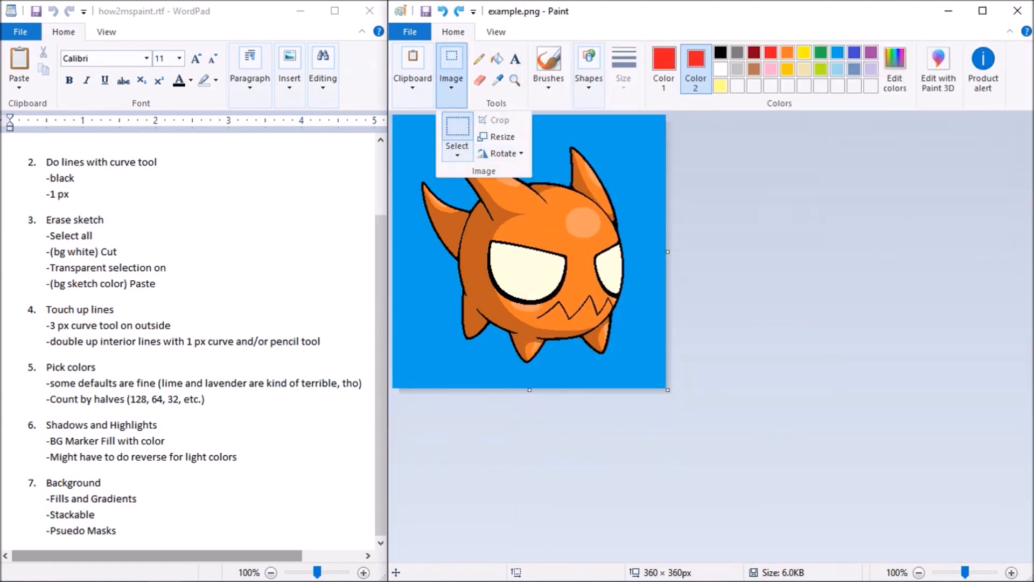
pyautogui.hotkey('ctrl', 'a')
pyautogui.hotkey('ctrl', 'c')
pyautogui.hotkey('alt', 'Tab')
pyautogui.click(774, 84)
pyautogui.hotkey('ctrl', 'v')
pyautogui.press('Escape')
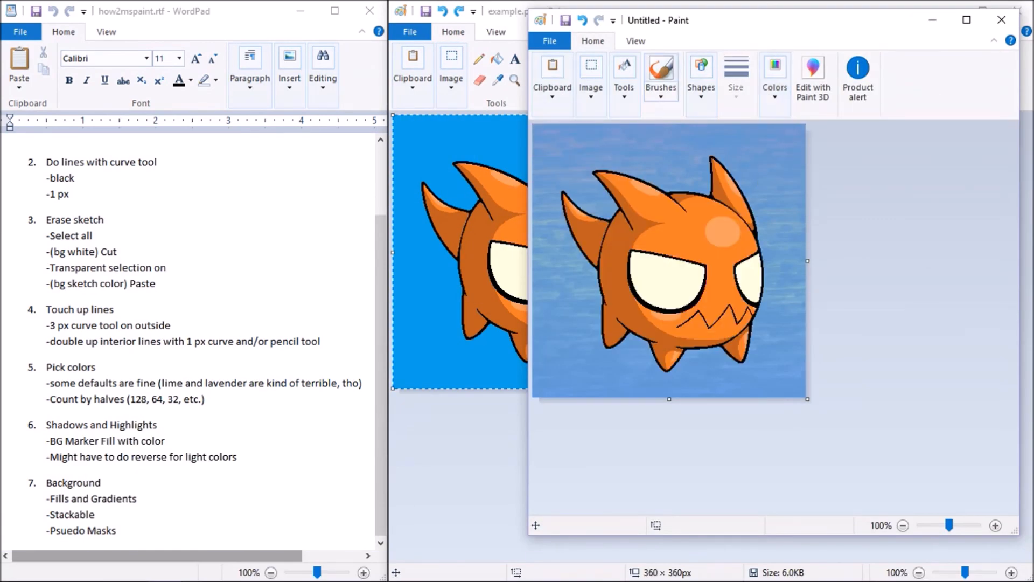
# Undo the last two changes in the untitled Paint image and minimize its window
pyautogui.click(583, 20)
pyautogui.click(583, 20)
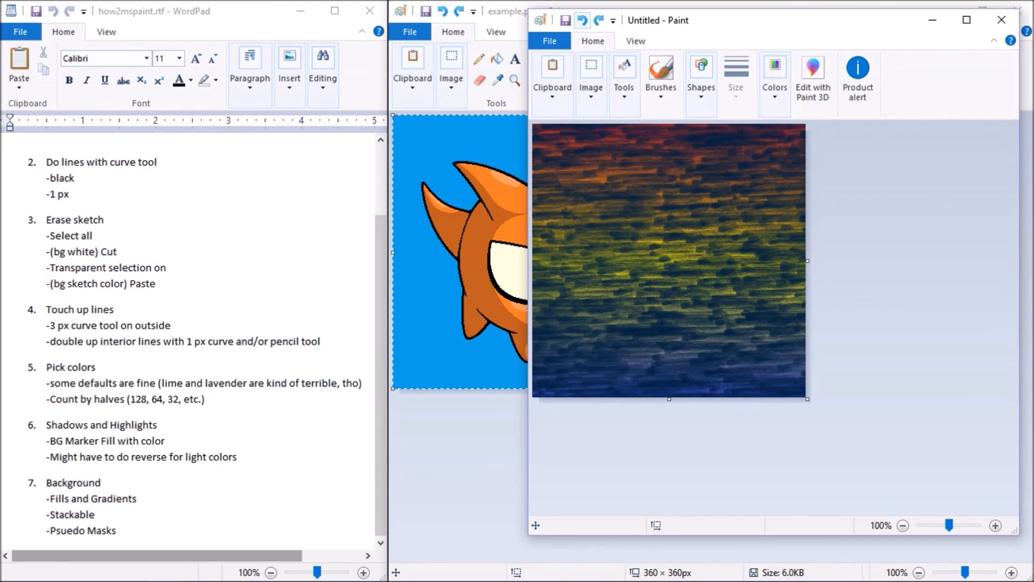
pyautogui.click(933, 20)
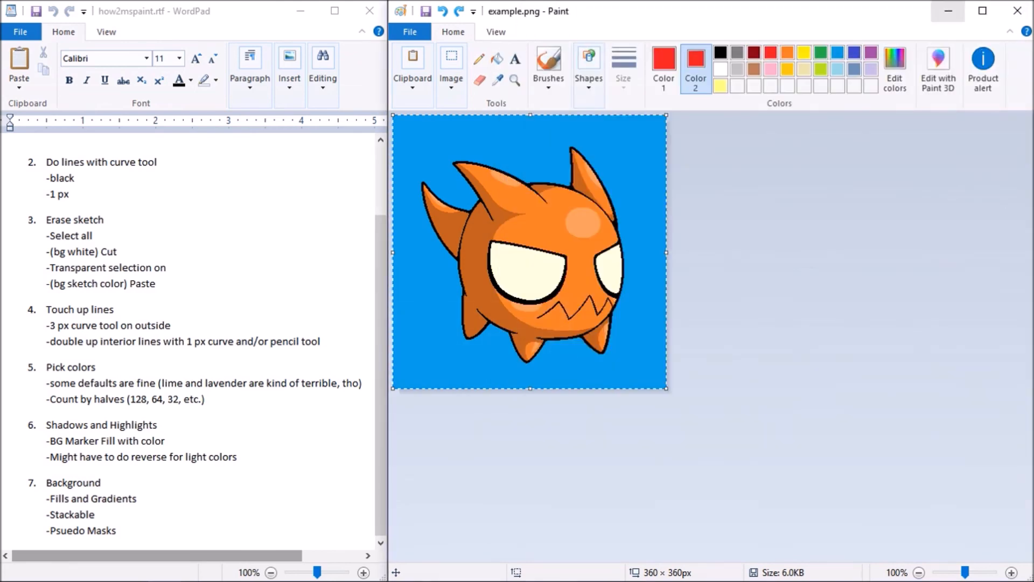
# Dismiss the Typekit connection error in Adobe Animate and save example.png in Paint, minimizing the Paint window
pyautogui.click(949, 11)
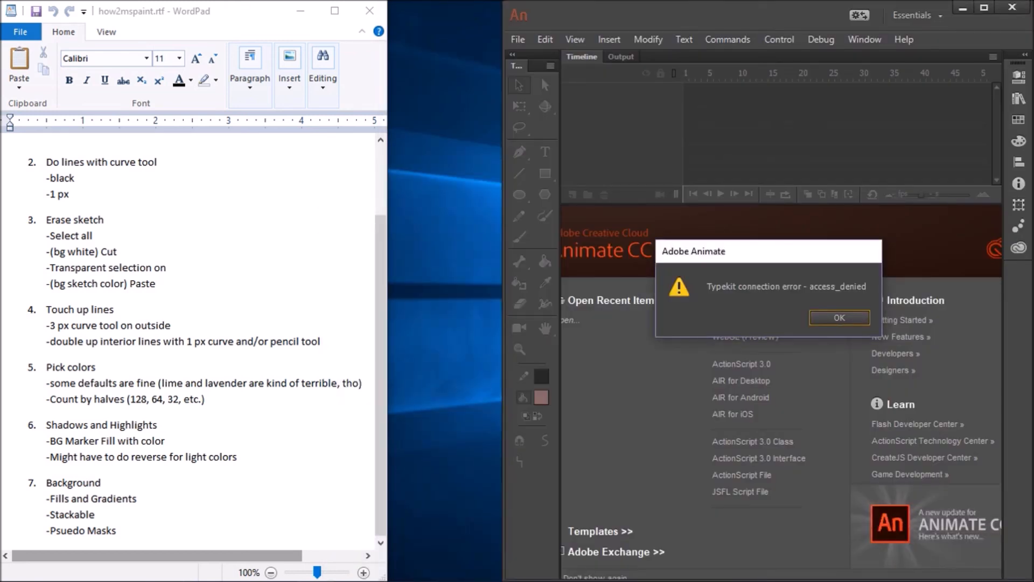
pyautogui.press('Return')
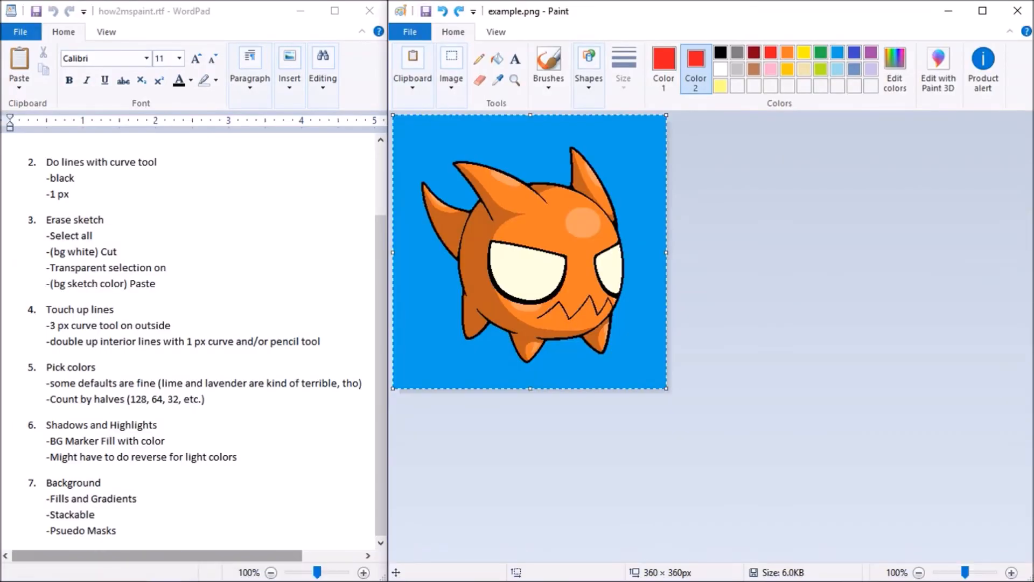
pyautogui.click(425, 11)
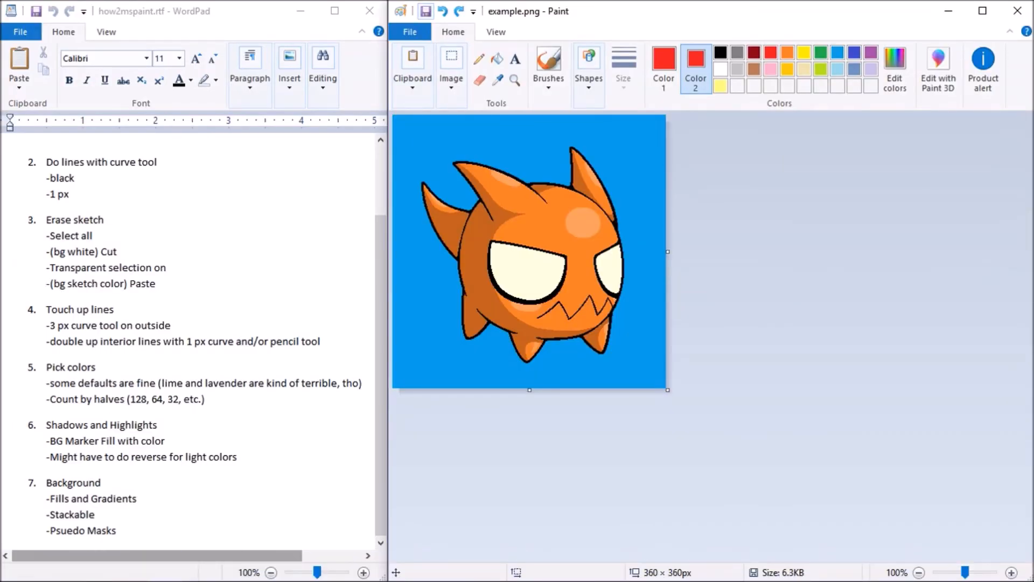
pyautogui.click(948, 10)
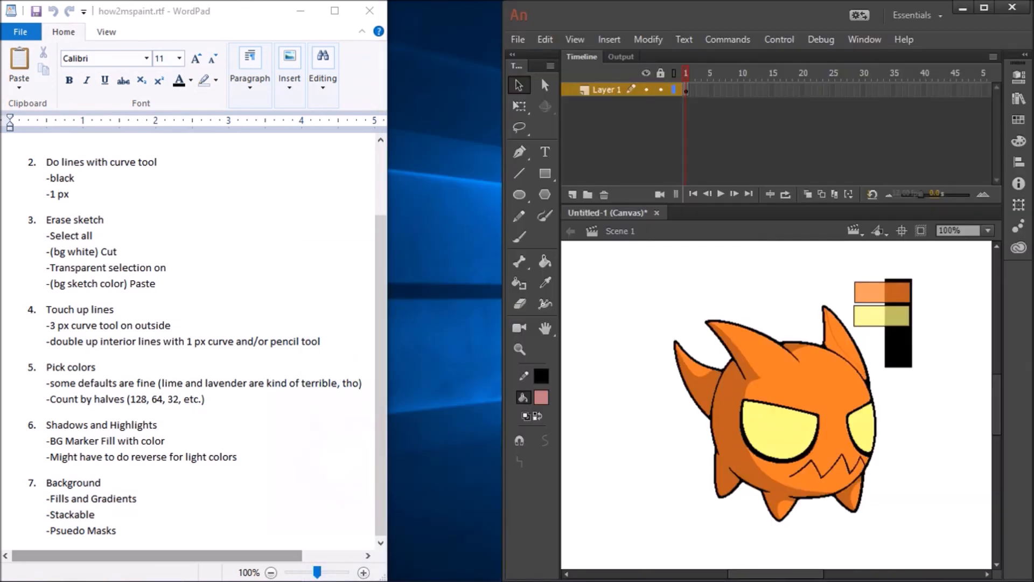
# Delete the old creature image in Adobe Animate and import the saved one to the stage, replacing existing library items
pyautogui.click(781, 409)
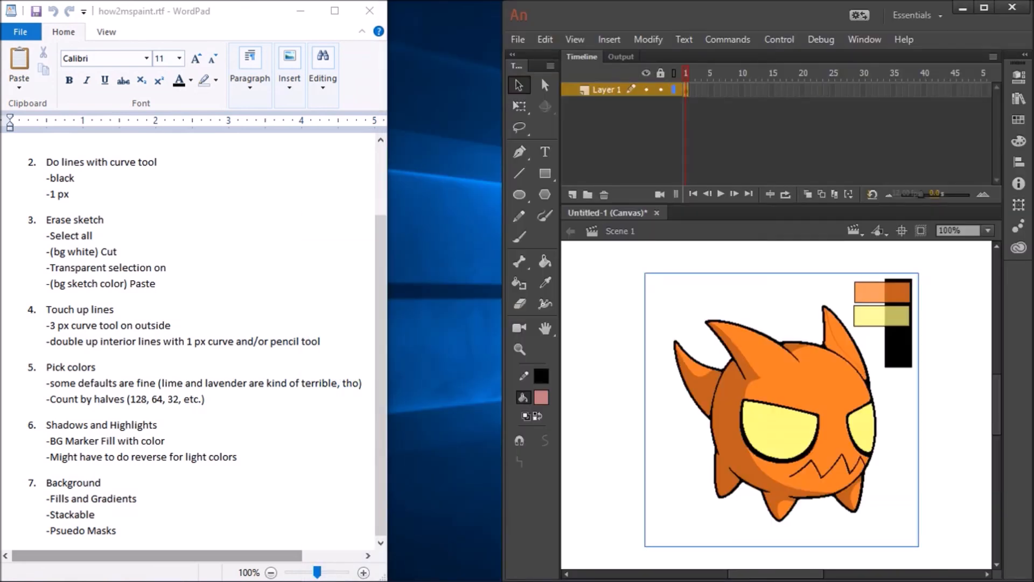
pyautogui.press('Delete')
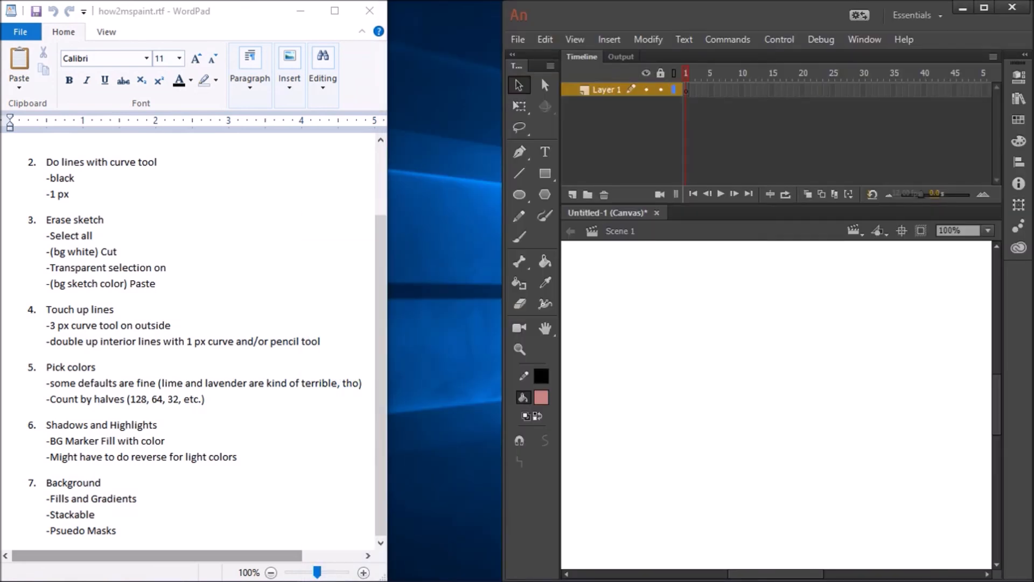
pyautogui.click(517, 39)
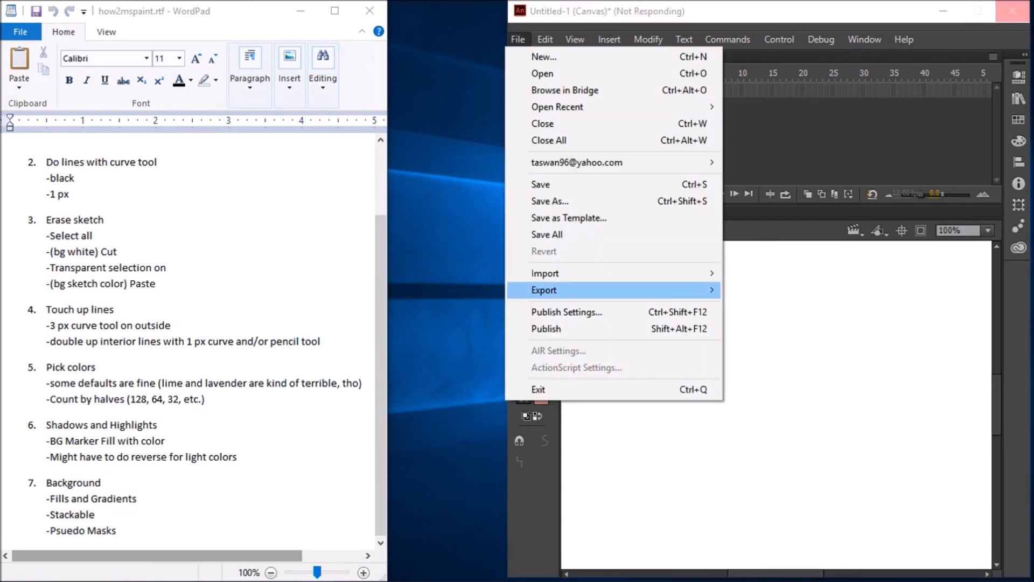
pyautogui.moveTo(545, 274)
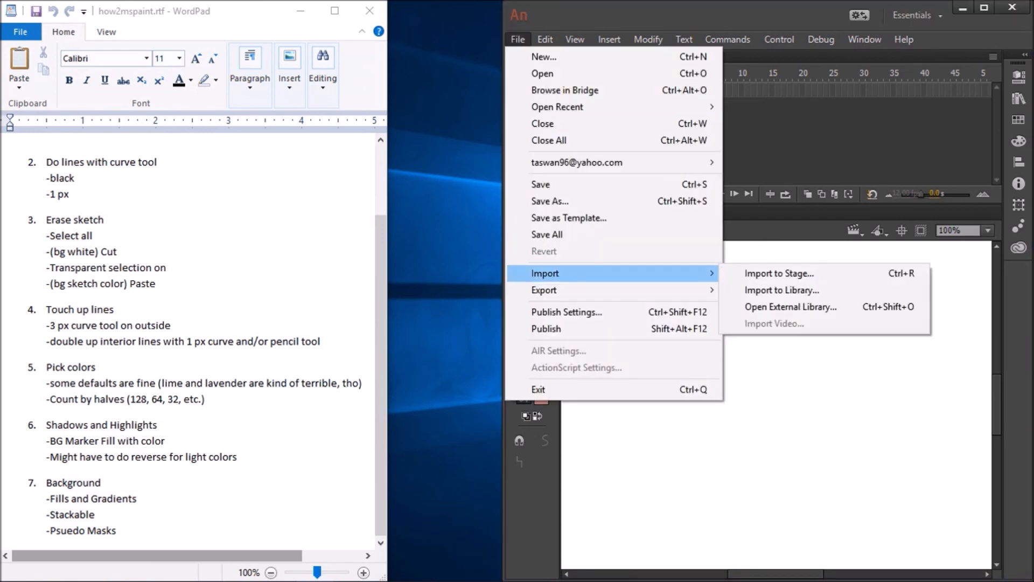
pyautogui.click(779, 273)
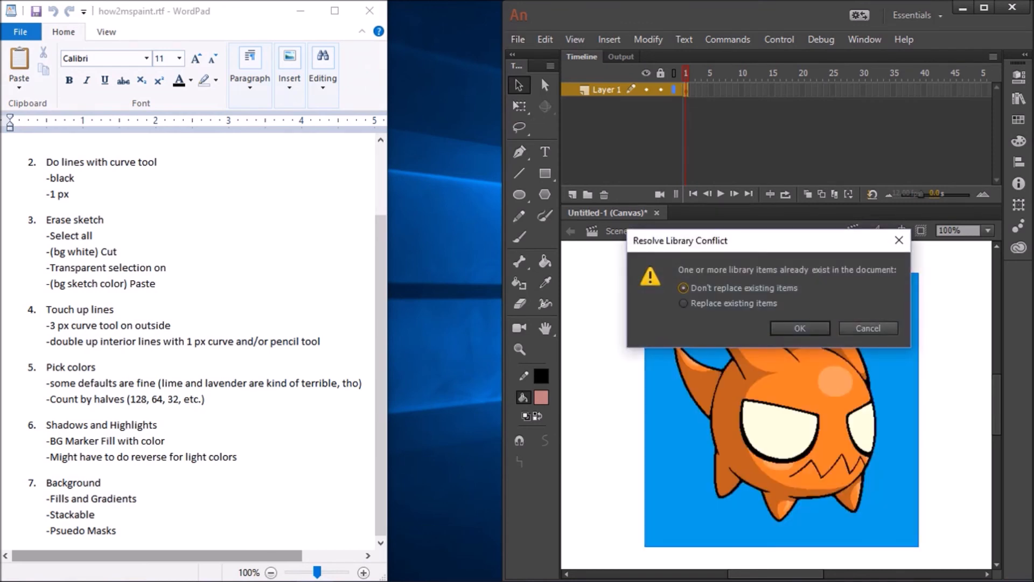
pyautogui.click(683, 304)
pyautogui.press('Return')
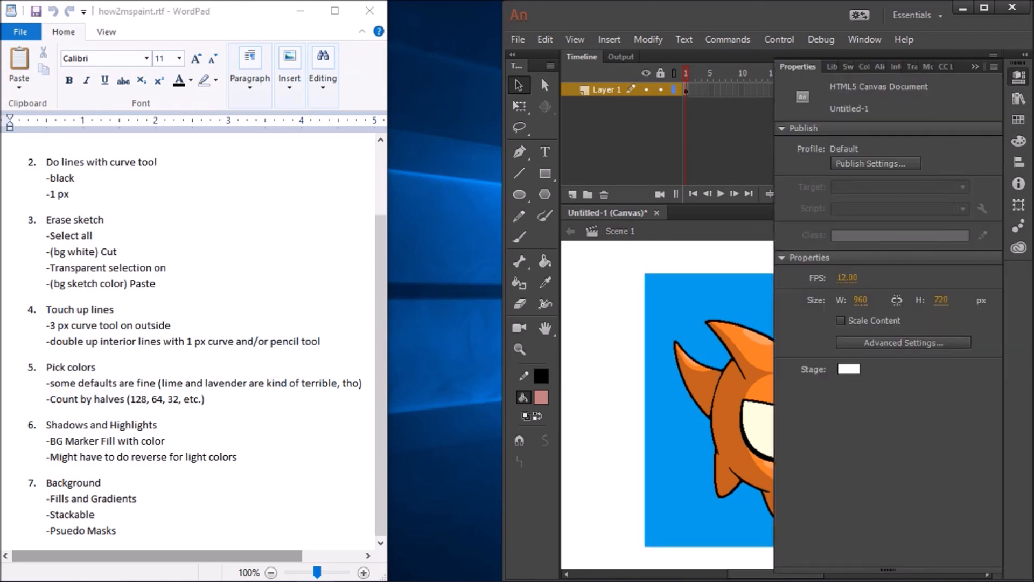
# Set the Animate document's stage size to 360 by 360 px
pyautogui.click(860, 300)
pyautogui.write('360')
pyautogui.press('Tab')
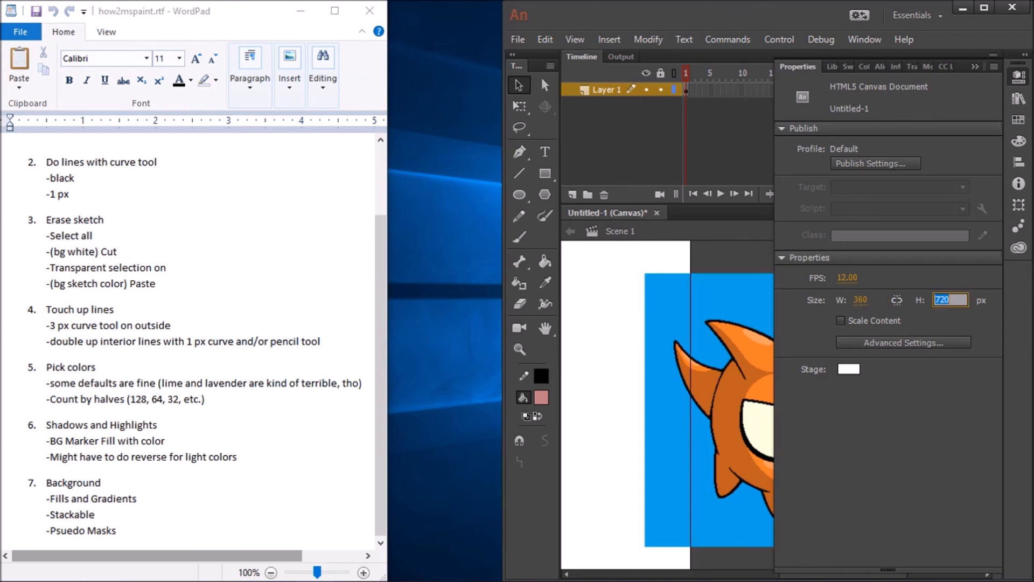
pyautogui.write('360')
pyautogui.press('Return')
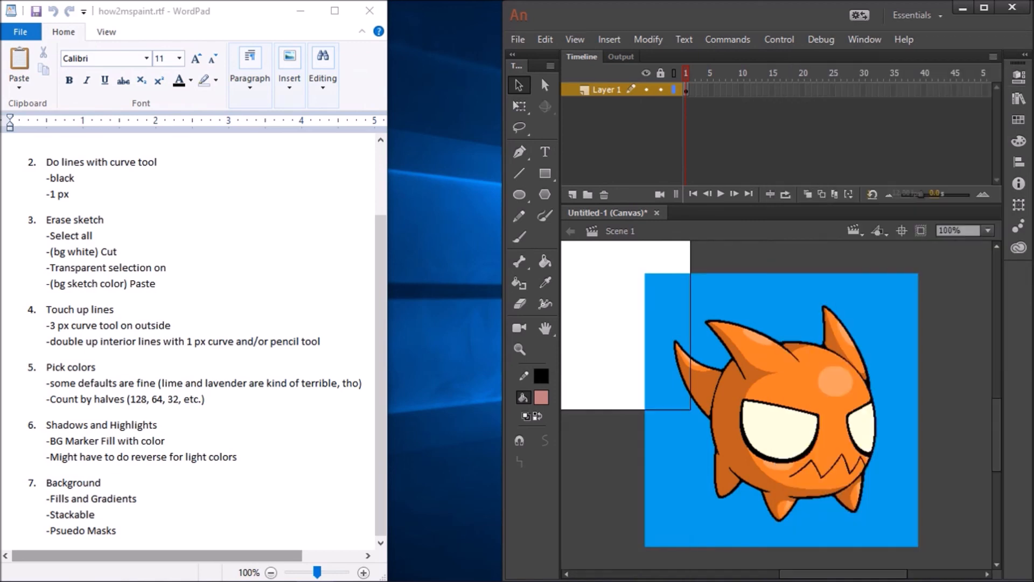
# Move the imported creature image so that it exactly covers the resized stage
pyautogui.moveTo(781, 409); pyautogui.dragTo(587, 300)
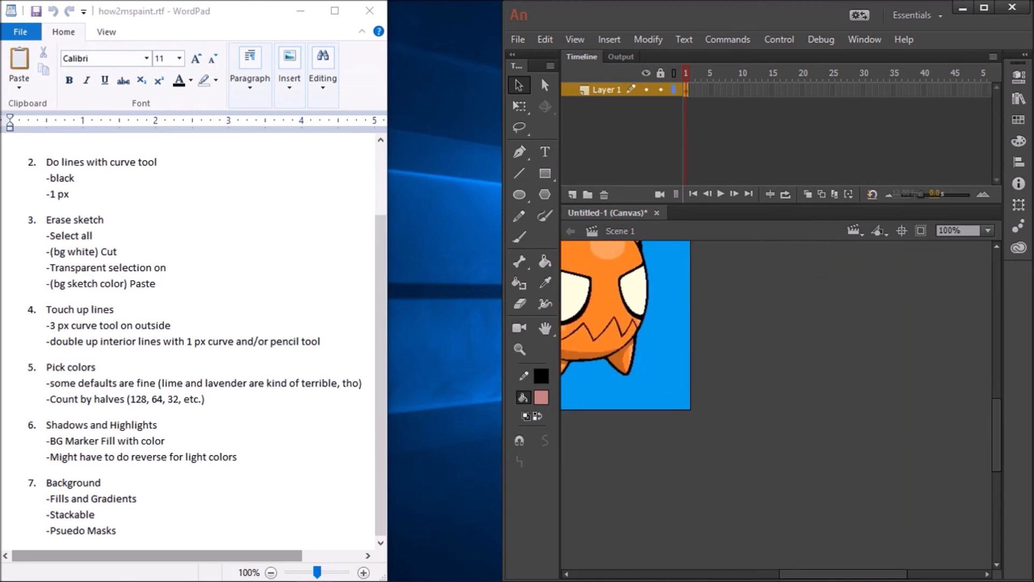
pyautogui.moveTo(843, 574); pyautogui.dragTo(776, 574)
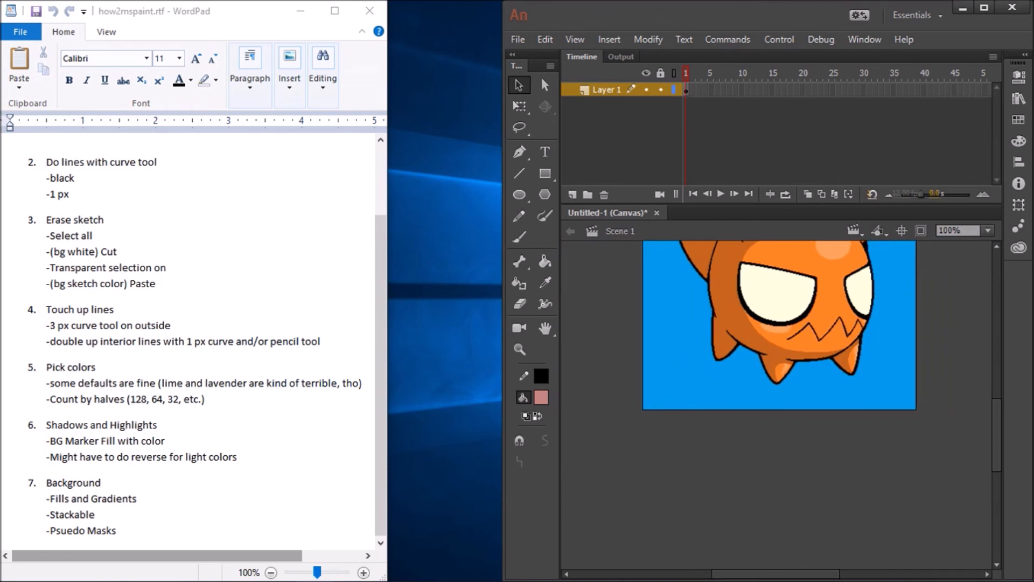
pyautogui.moveTo(996, 434); pyautogui.dragTo(996, 406)
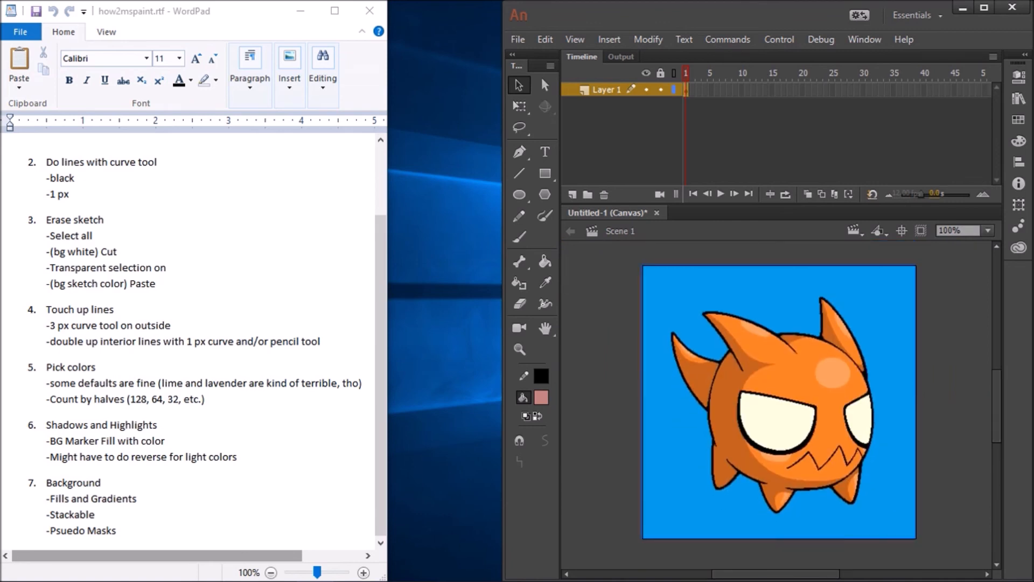
# Break apart the creature bitmap and clear the selection
pyautogui.click(648, 40)
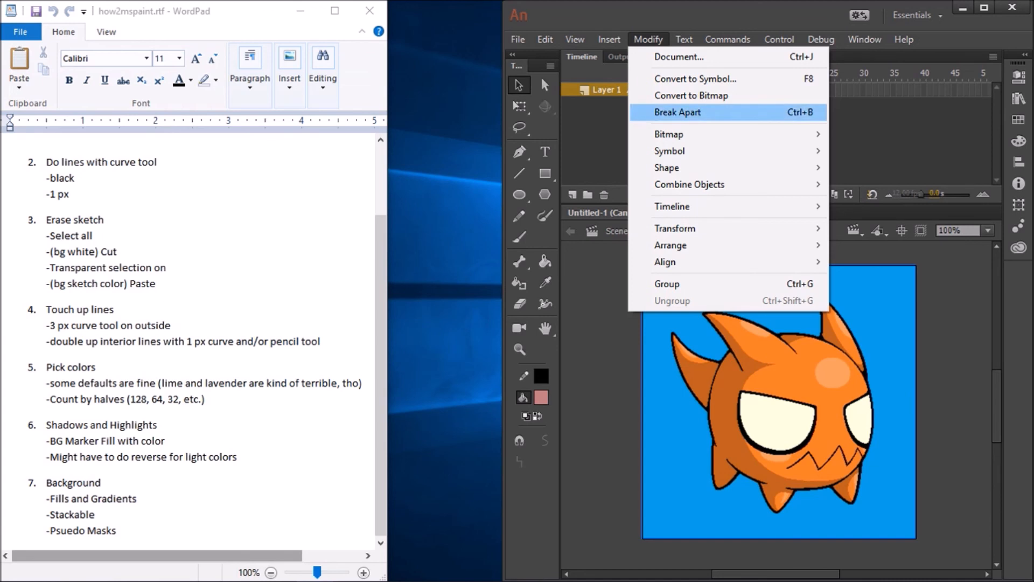
pyautogui.press('Return')
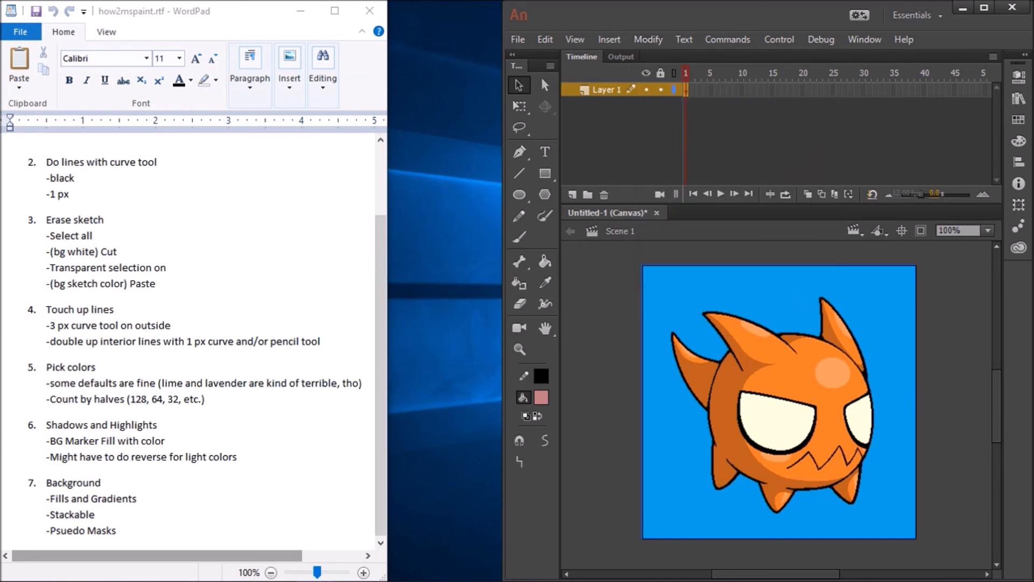
pyautogui.hotkey('ctrl', 'a')
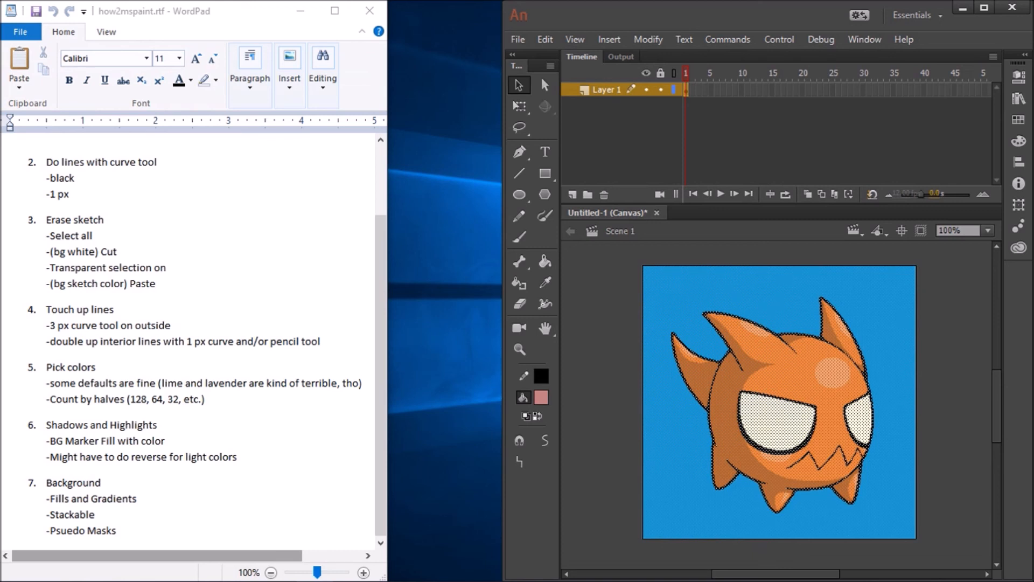
pyautogui.press('Escape')
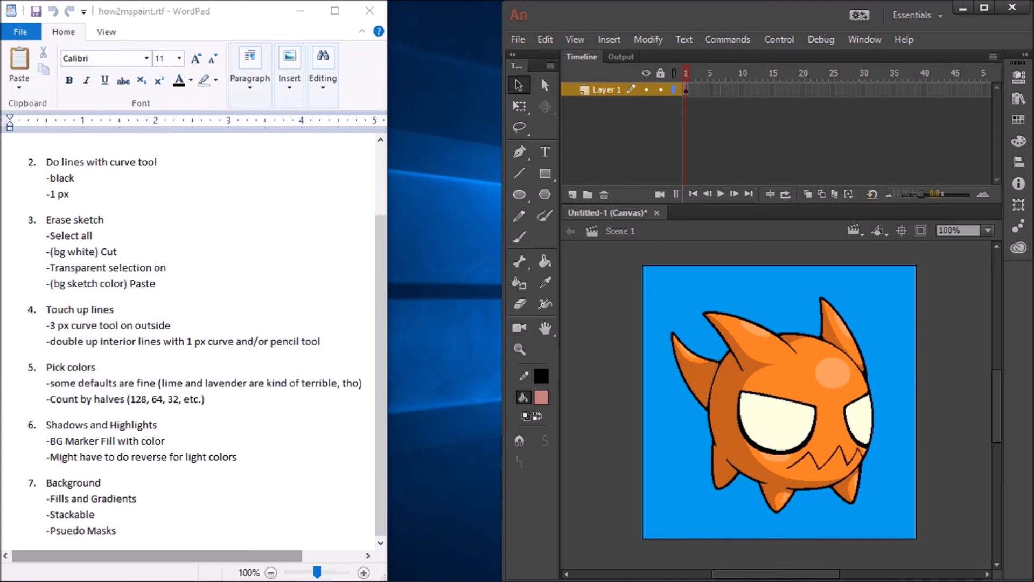
# Select the blue background around the creature with the Magic Wand and delete it
pyautogui.click(519, 127)
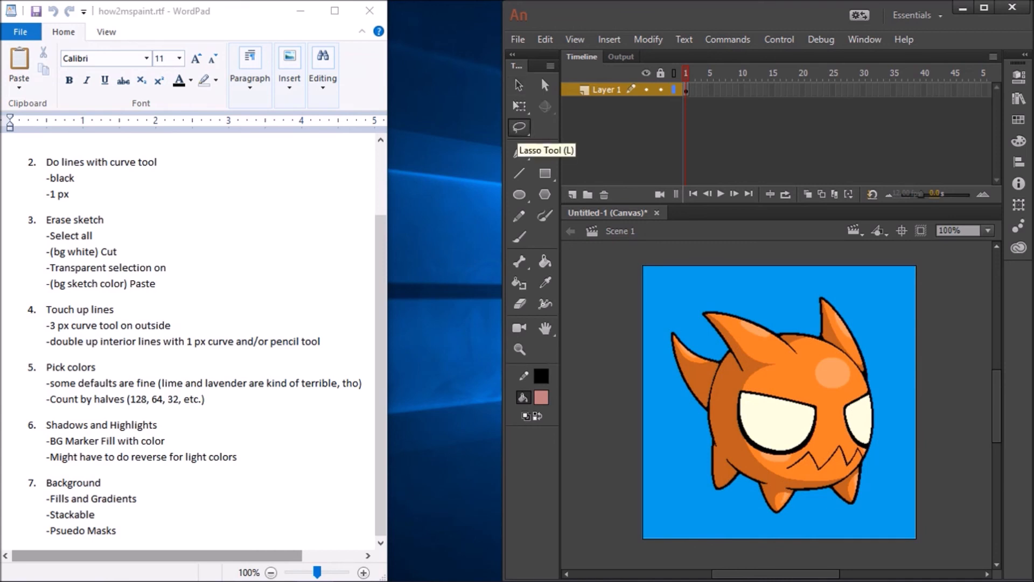
pyautogui.click(519, 127)
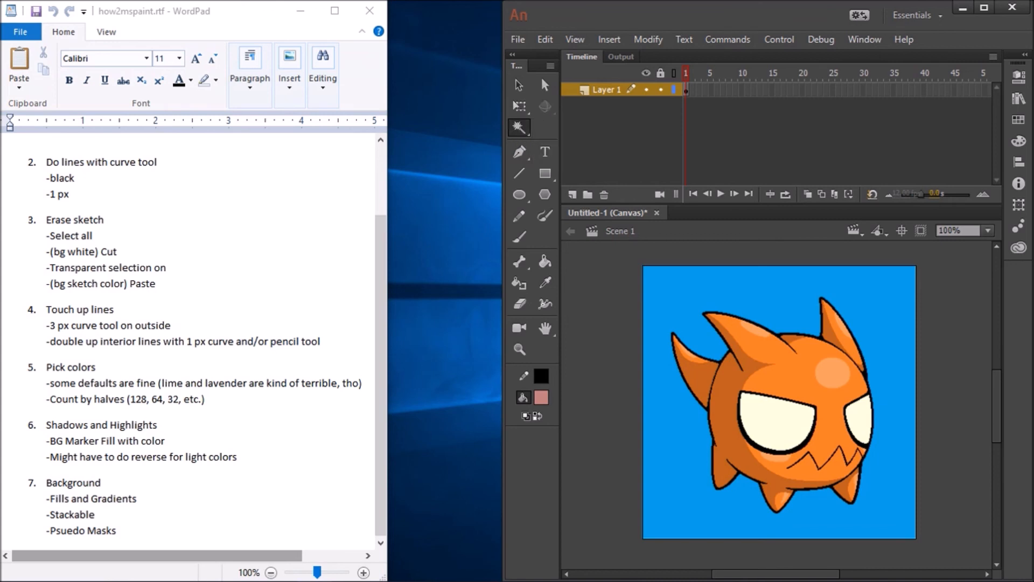
pyautogui.click(743, 291)
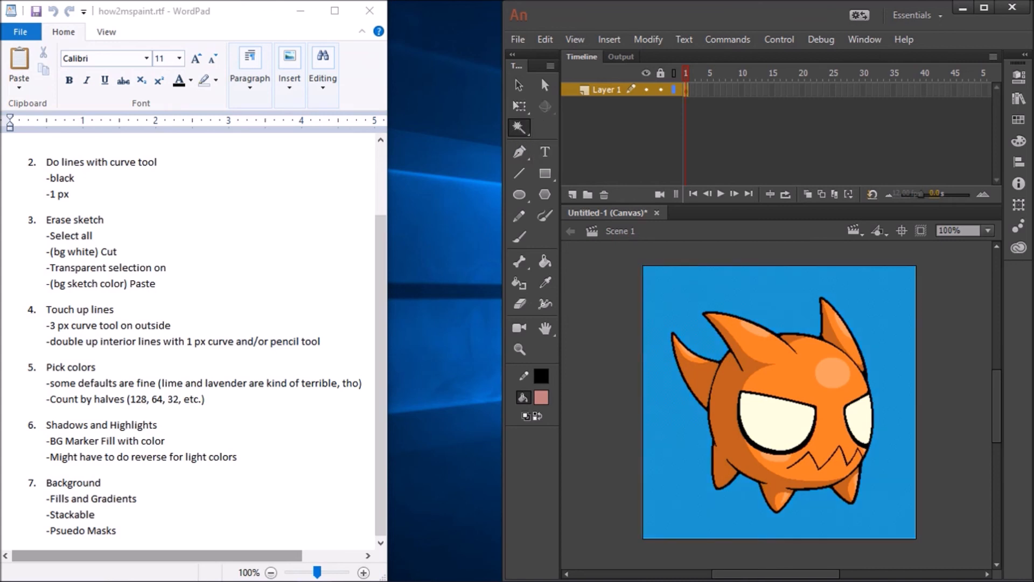
pyautogui.press('Delete')
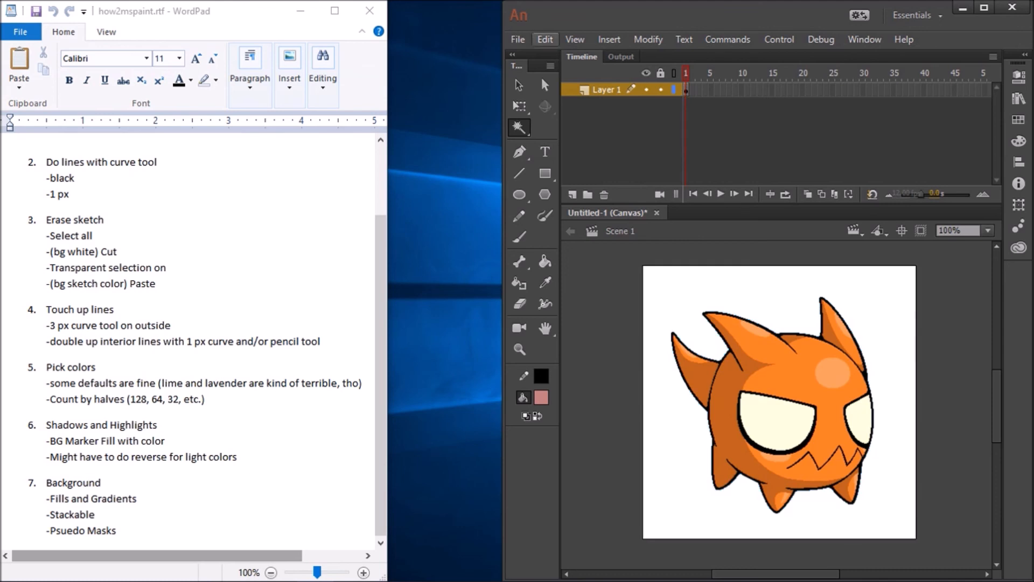
# Export the creature artwork as a 360 x 360 px PNG-8 image with transparency
pyautogui.click(518, 40)
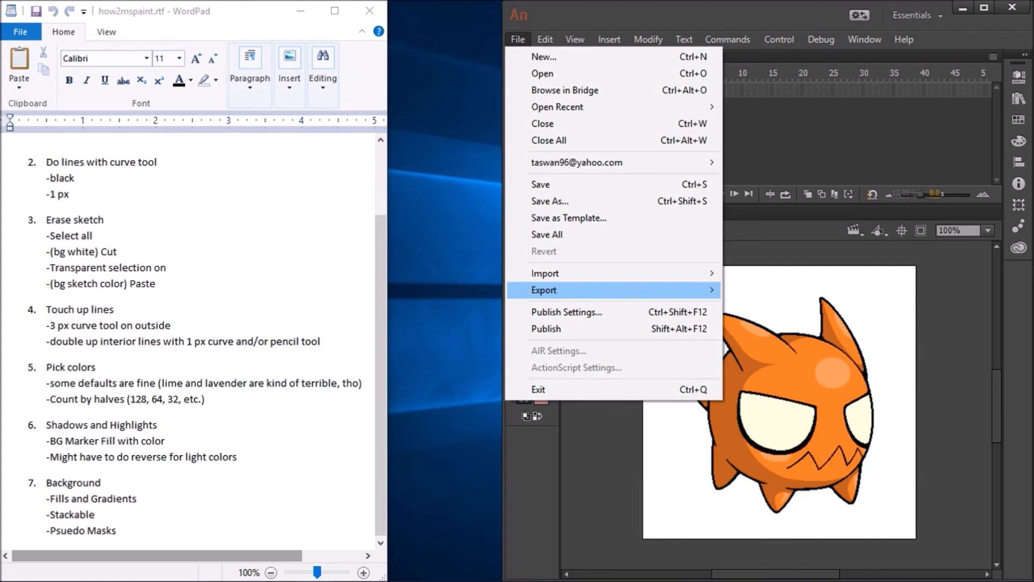
pyautogui.moveTo(555, 290)
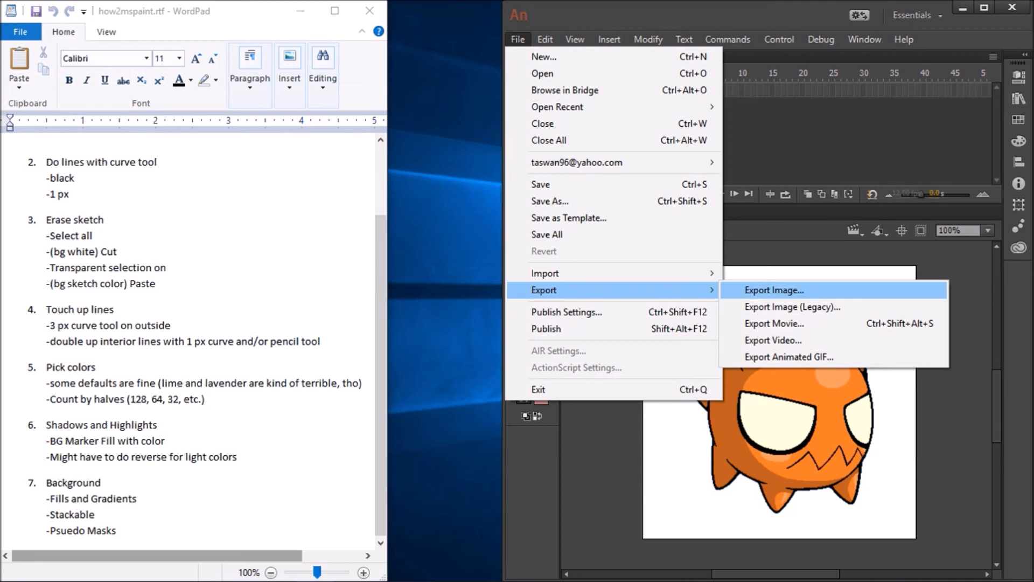
pyautogui.click(774, 290)
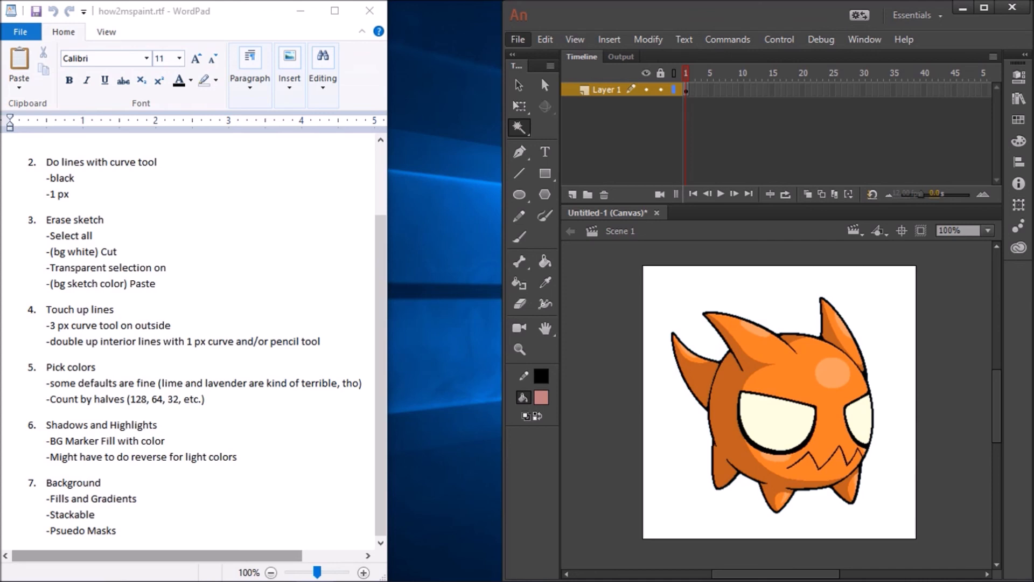
pyautogui.moveTo(539, 577)
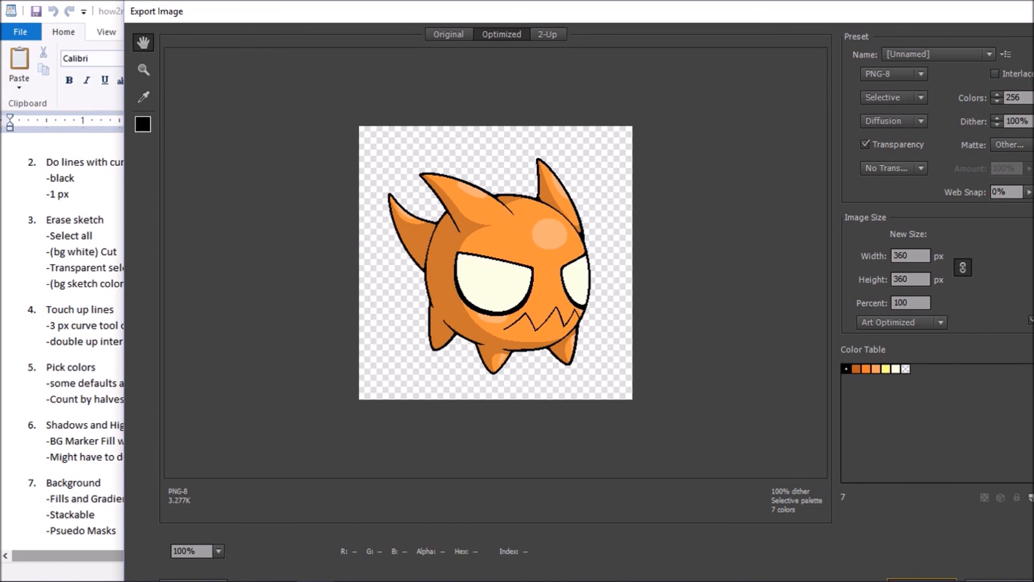
pyautogui.press('Return')
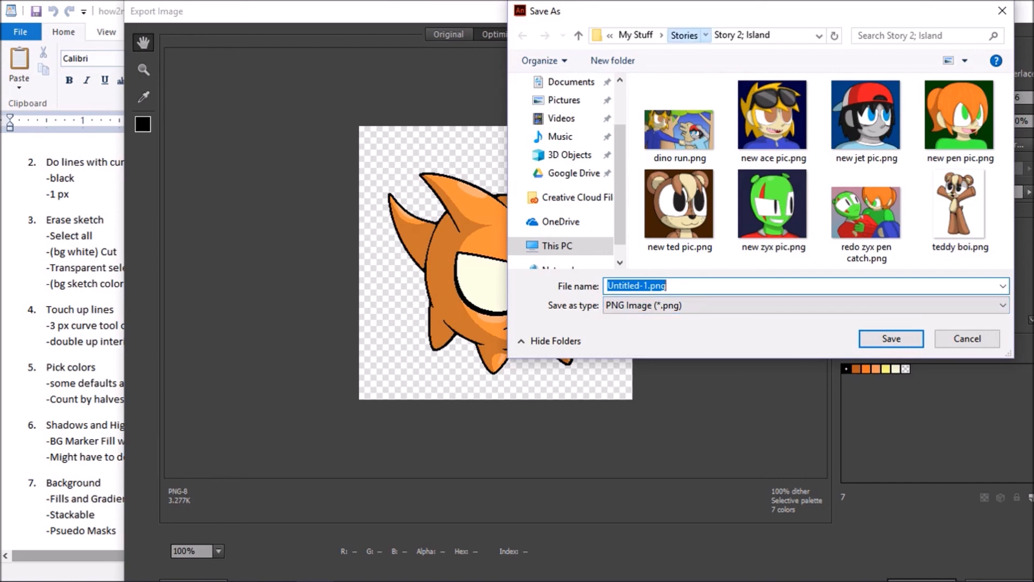
# Save the exported PNG as "thingy thing" in the random digital folder inside My Stuff > misc
pyautogui.click(684, 35)
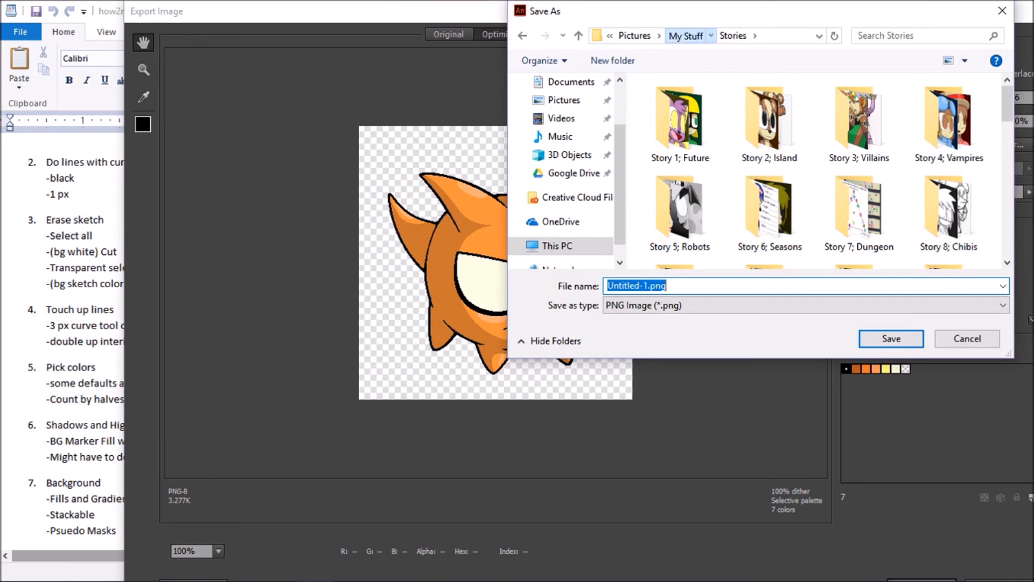
pyautogui.click(685, 35)
pyautogui.doubleClick(769, 124)
pyautogui.doubleClick(679, 215)
pyautogui.click(680, 285)
pyautogui.write('thingy ting')
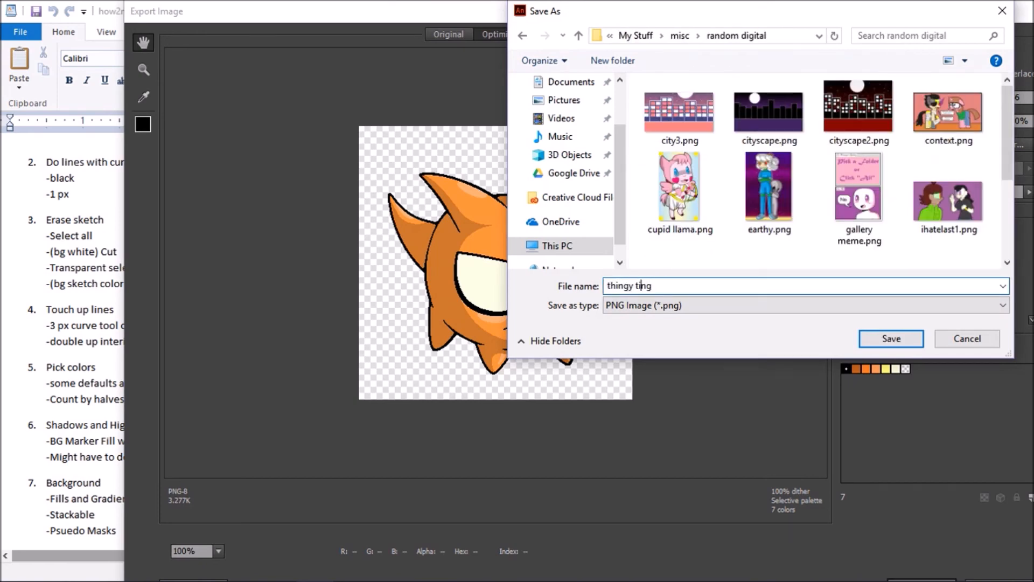
pyautogui.press('BackSpace')
pyautogui.press('BackSpace')
pyautogui.press('BackSpace')
pyautogui.write('hing')
pyautogui.click(891, 338)
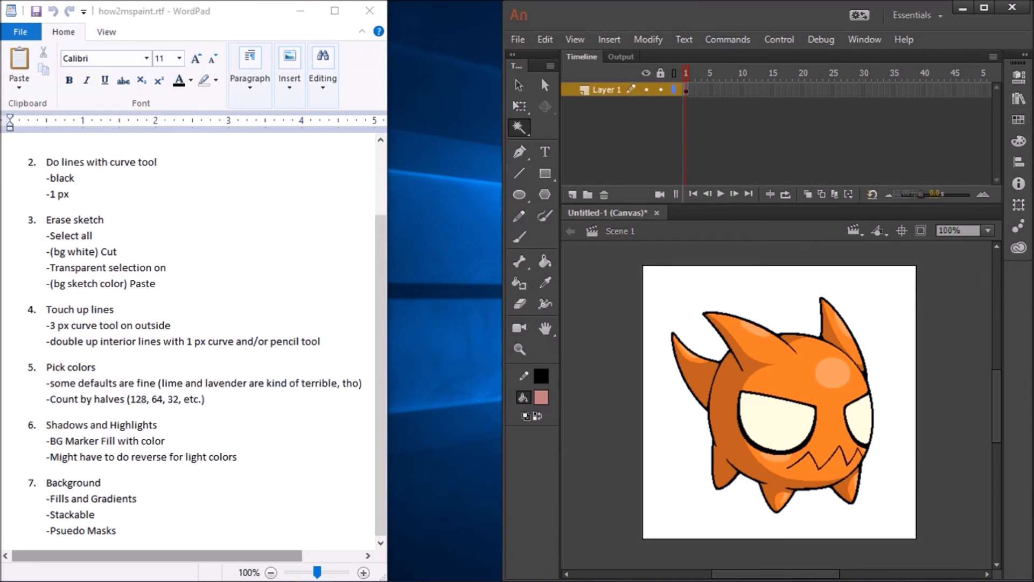
# Switch to example.png in Paint, select the whole creature picture and copy it
pyautogui.moveTo(501, 580)
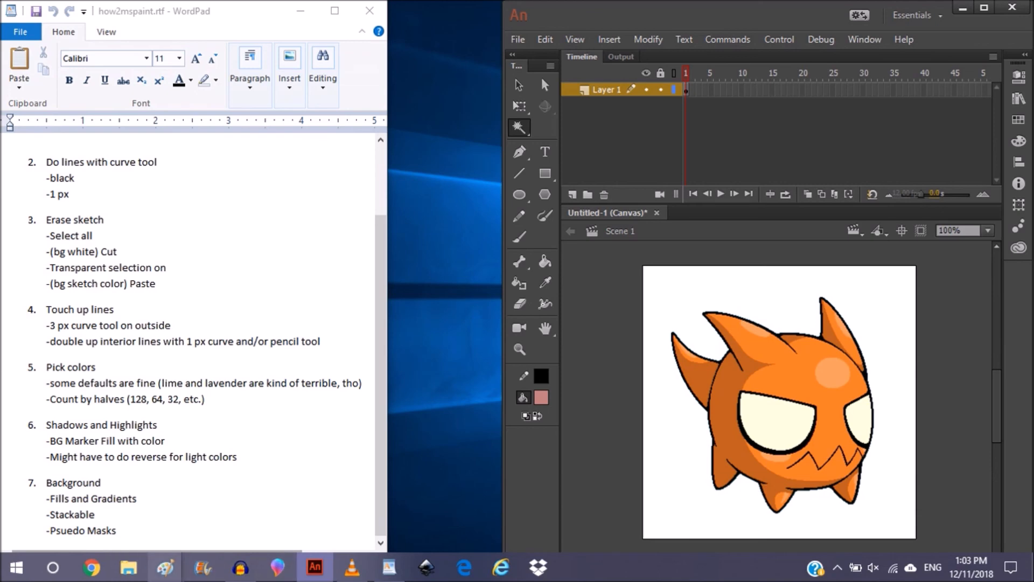
pyautogui.moveTo(165, 567)
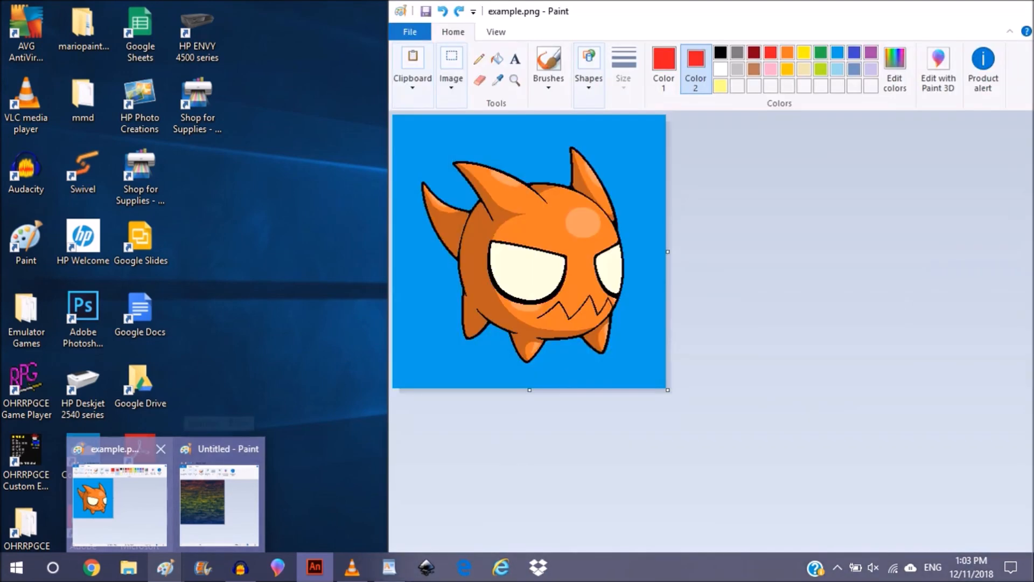
pyautogui.click(120, 485)
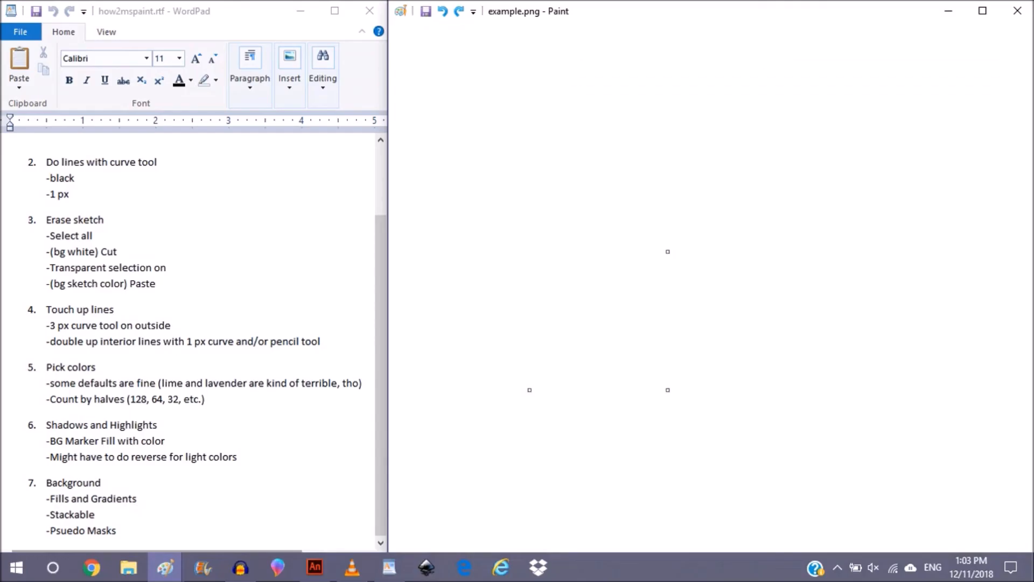
pyautogui.click(452, 70)
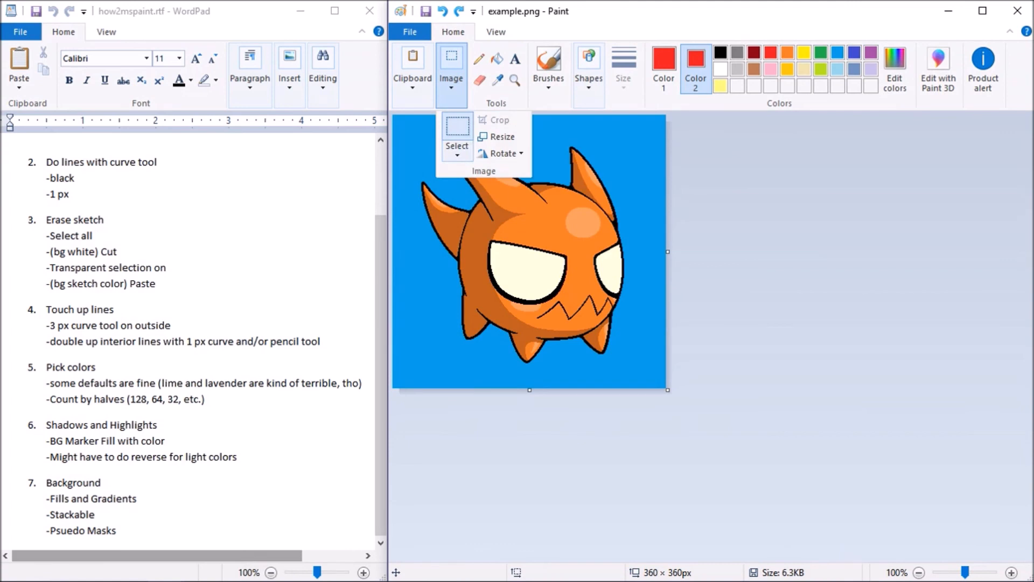
pyautogui.click(457, 153)
pyautogui.click(485, 241)
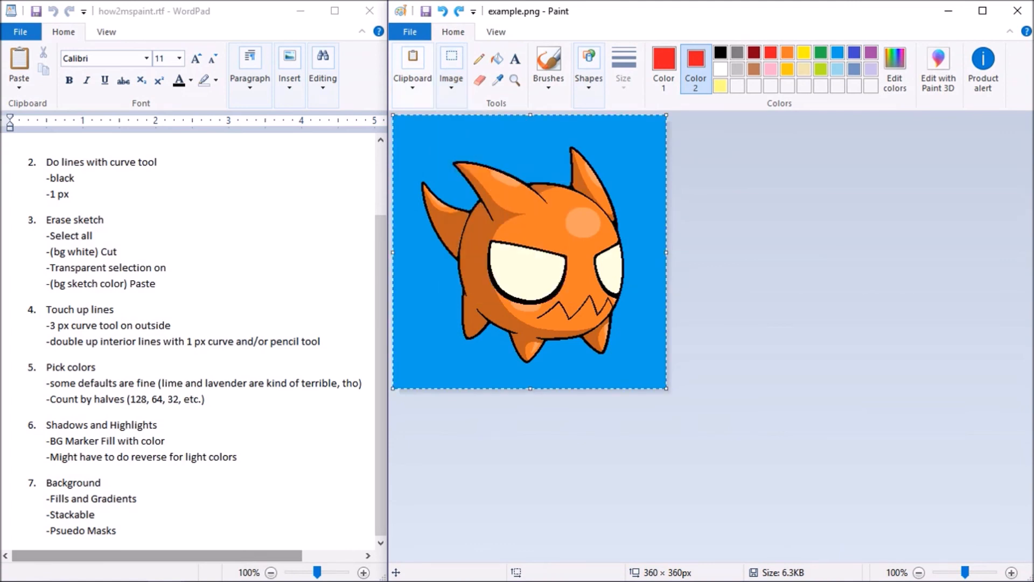
pyautogui.click(412, 70)
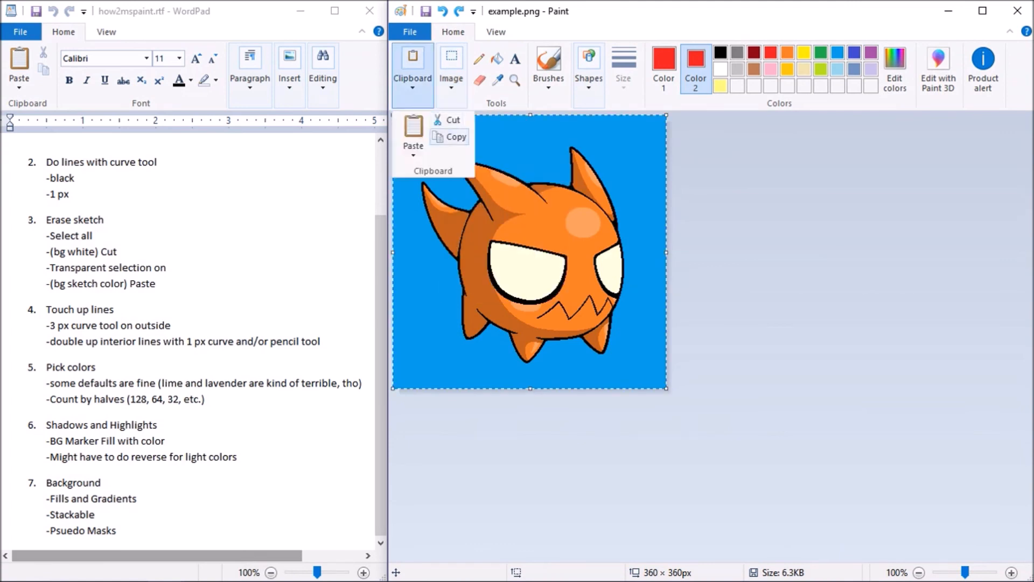
pyautogui.click(456, 137)
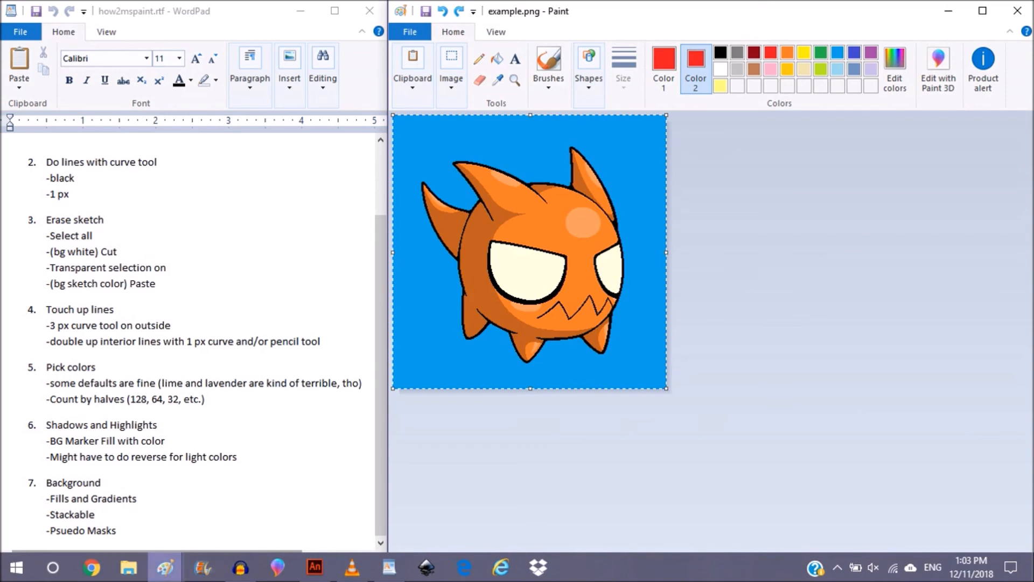
# Paste the creature over the rainbow-streaked background in the untitled Paint window and deselect it
pyautogui.click(233, 494)
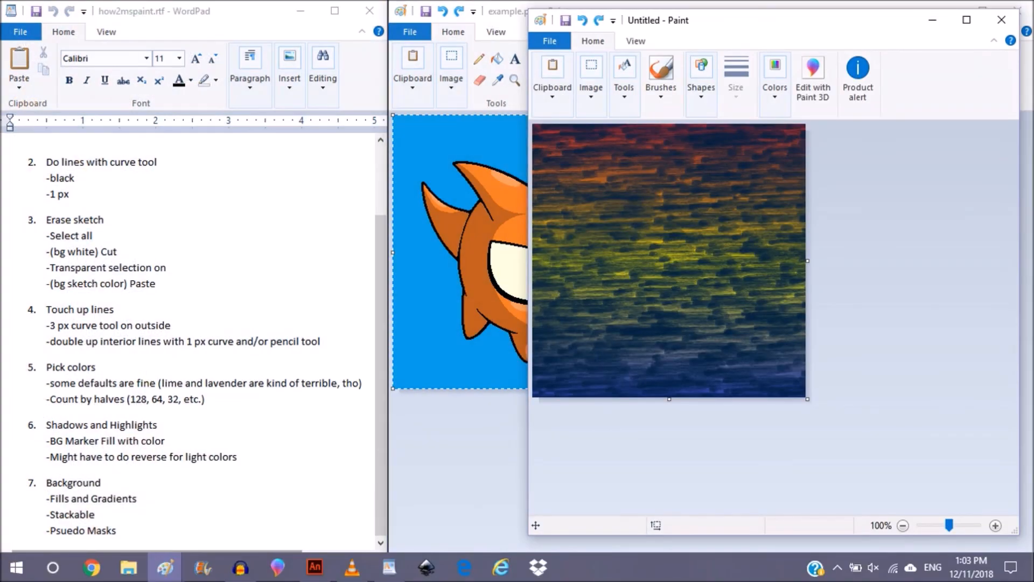
pyautogui.click(552, 81)
pyautogui.click(553, 139)
pyautogui.press('Escape')
# Select the whole combined picture of creature and streaked background and copy it
pyautogui.click(591, 80)
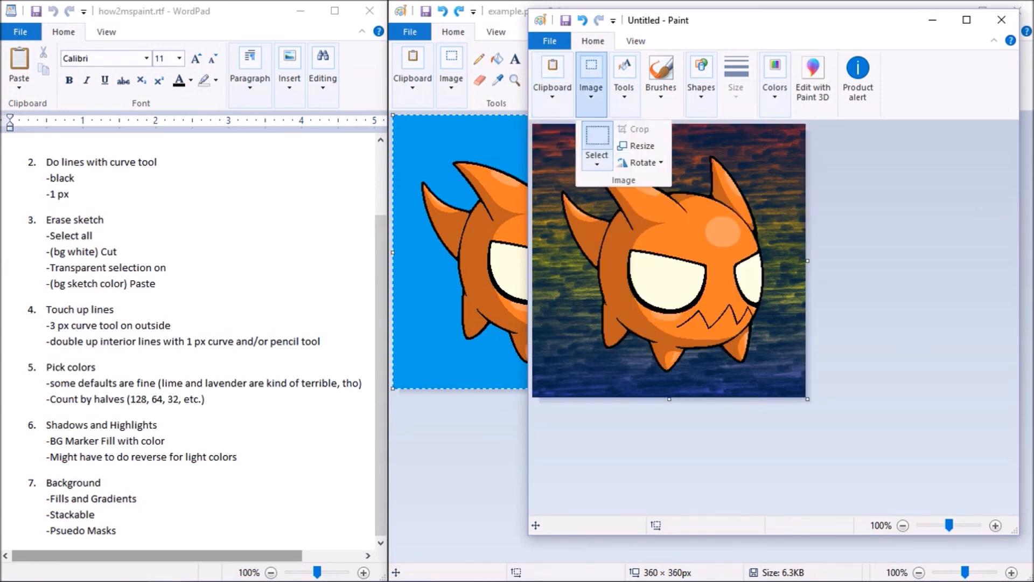
pyautogui.click(597, 159)
pyautogui.click(625, 250)
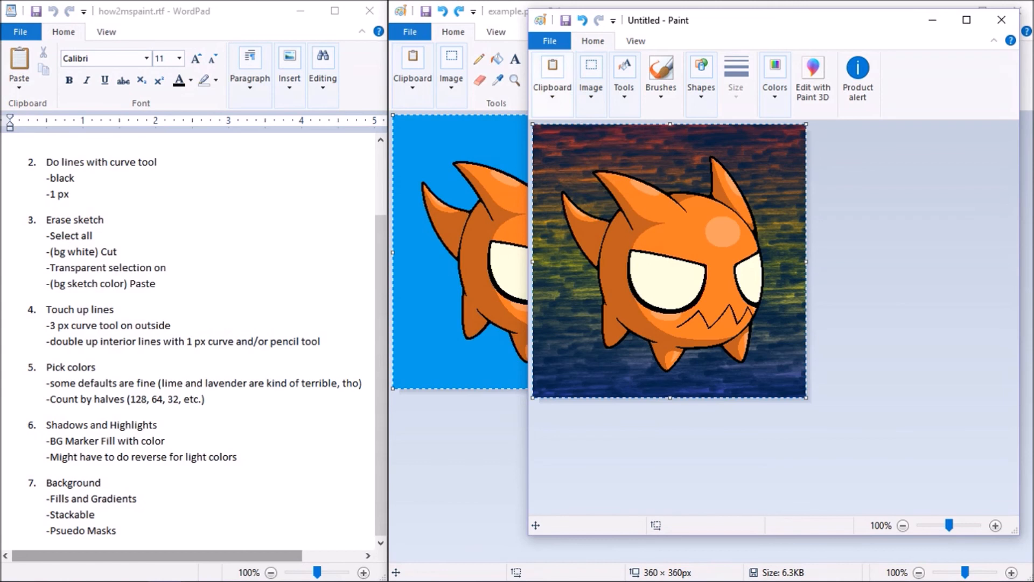
pyautogui.click(552, 86)
pyautogui.click(591, 145)
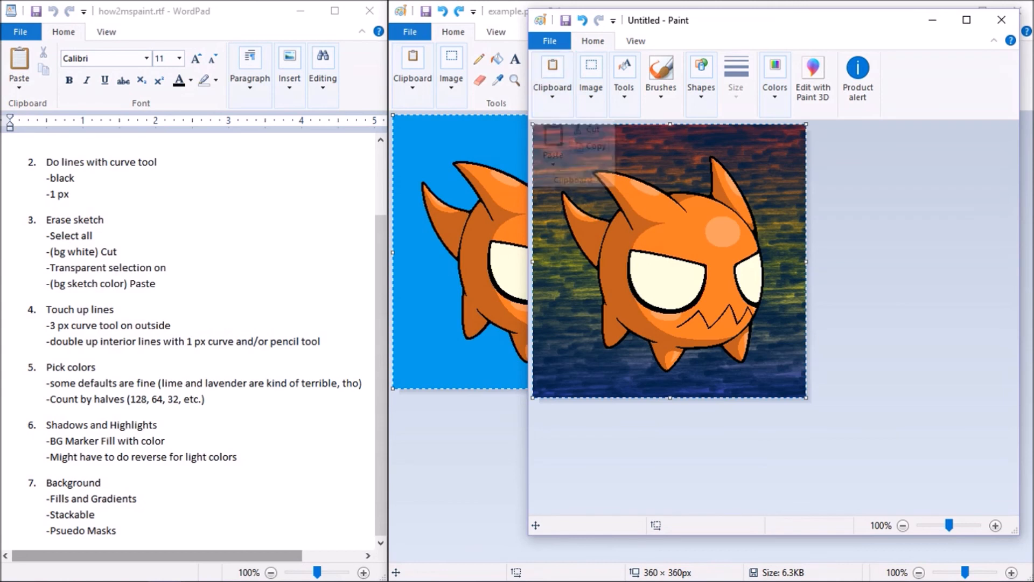
# Paste the combined picture over the blue-background version in example.png and save the file
pyautogui.hotkey('alt', 'Tab')
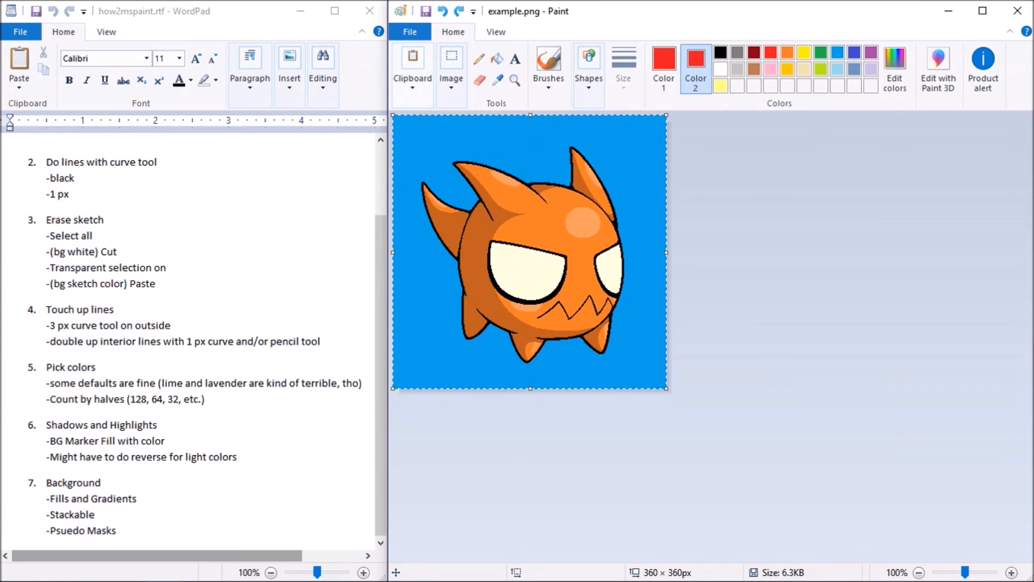
pyautogui.click(410, 32)
pyautogui.press('Escape')
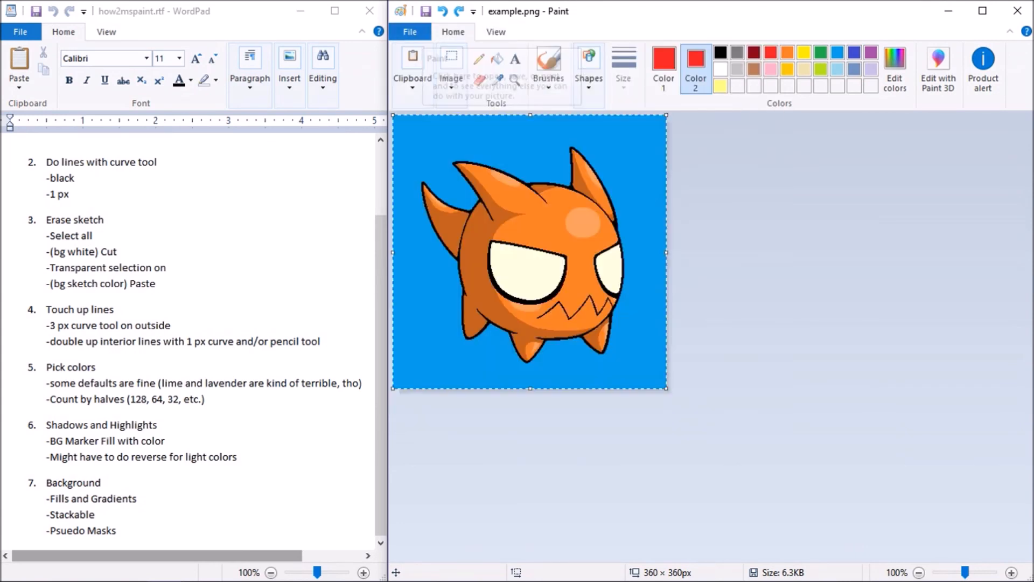
pyautogui.click(412, 78)
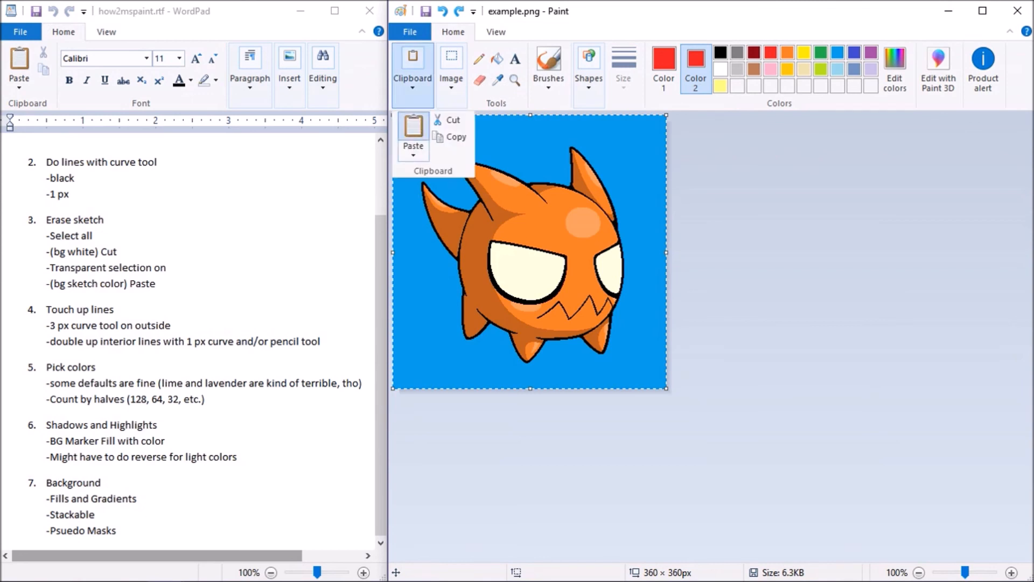
pyautogui.click(413, 129)
pyautogui.press('Escape')
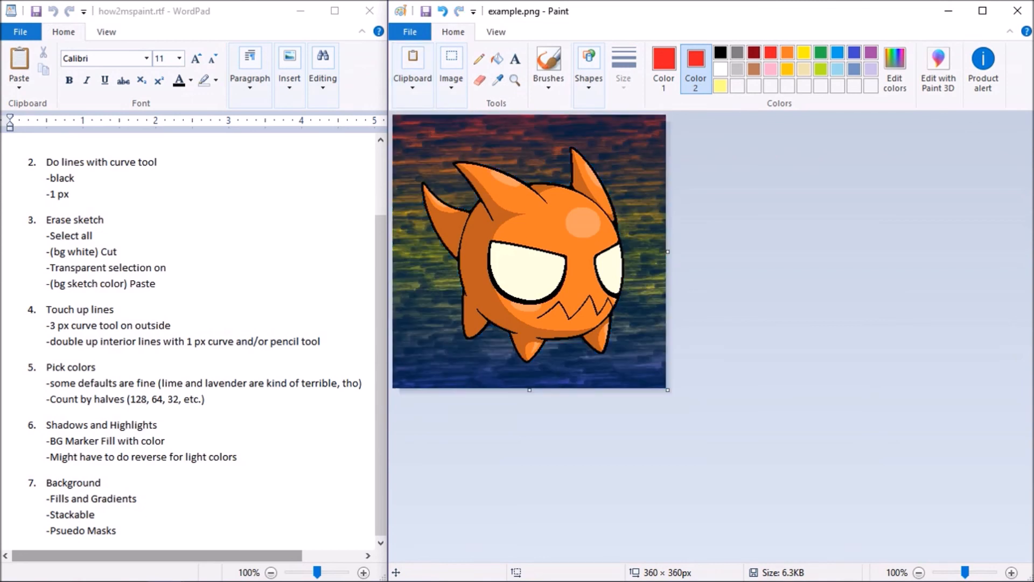
pyautogui.click(426, 11)
pyautogui.moveTo(381, 375)
pyautogui.mouseDown()
pyautogui.moveTo(380, 305)
pyautogui.moveTo(380, 376)
pyautogui.mouseUp()
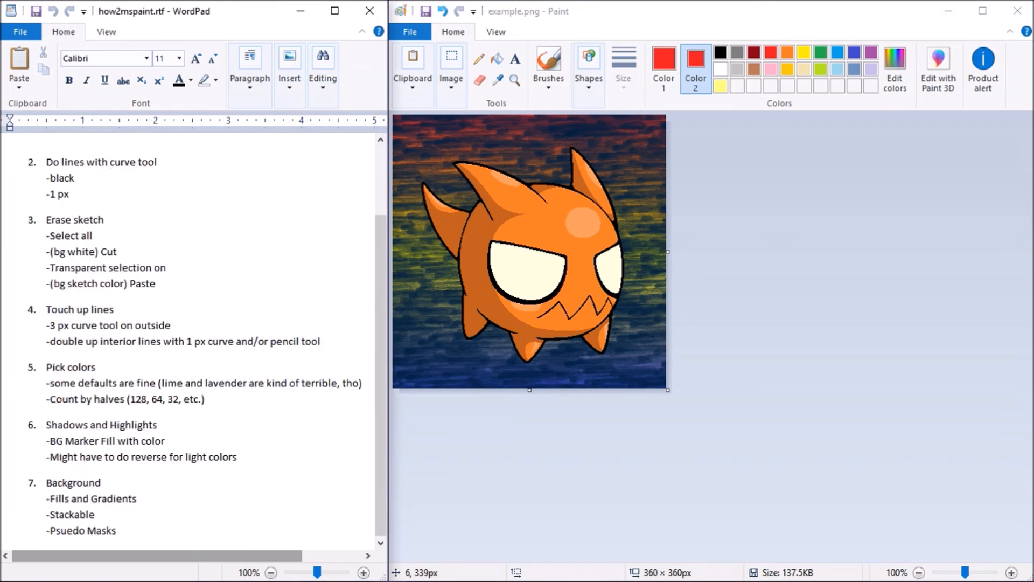